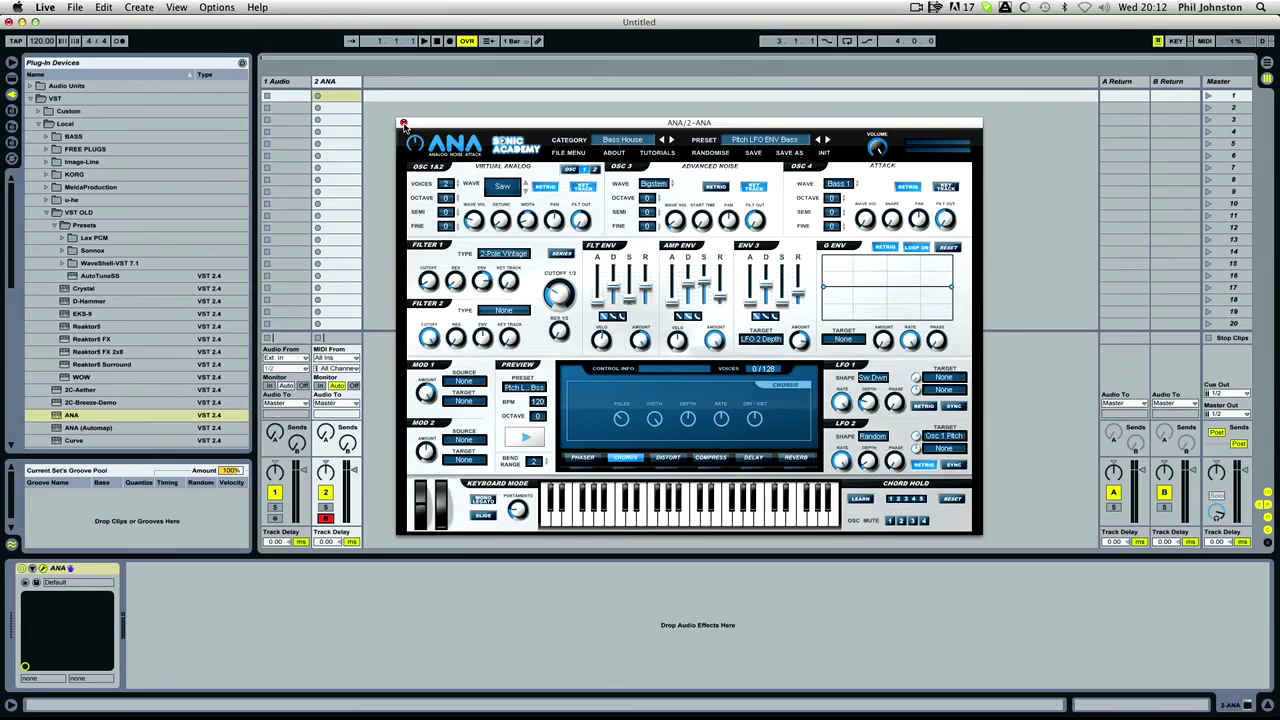
# Step: Close the ANA plug-in window and collapse the VST folder in the plug-in browser
pyautogui.click(403, 123)
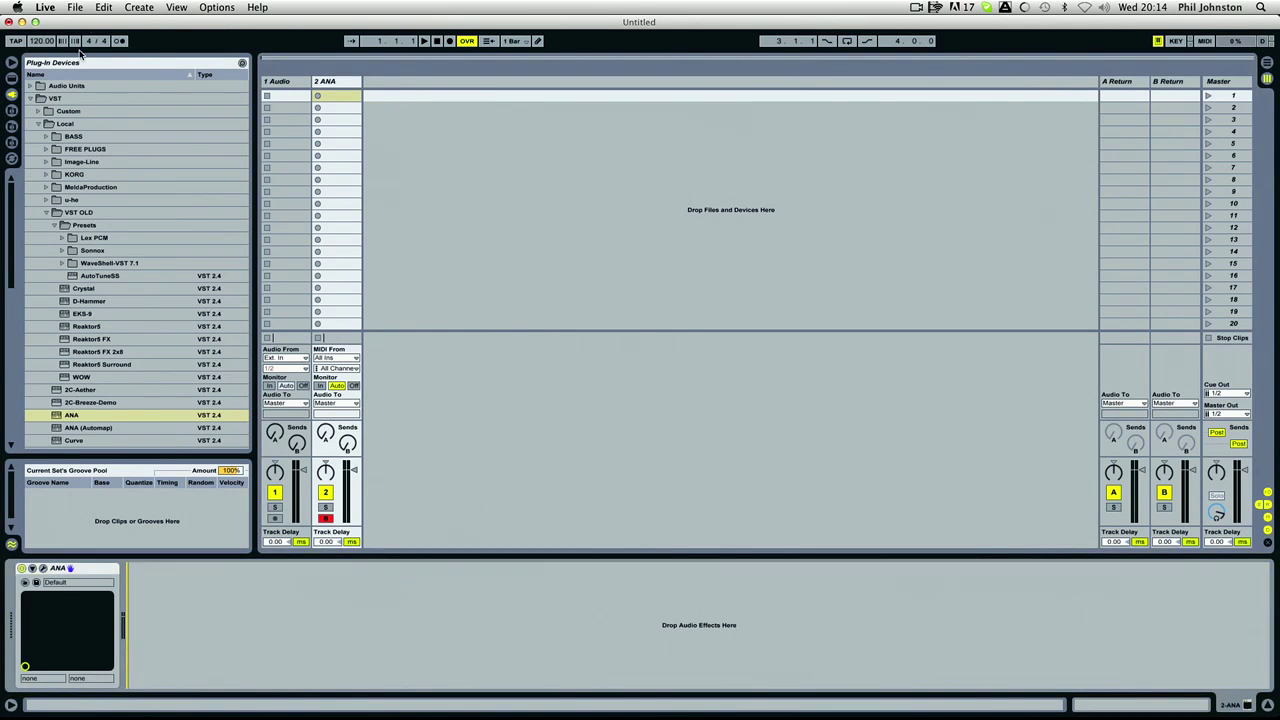
pyautogui.click(36, 98)
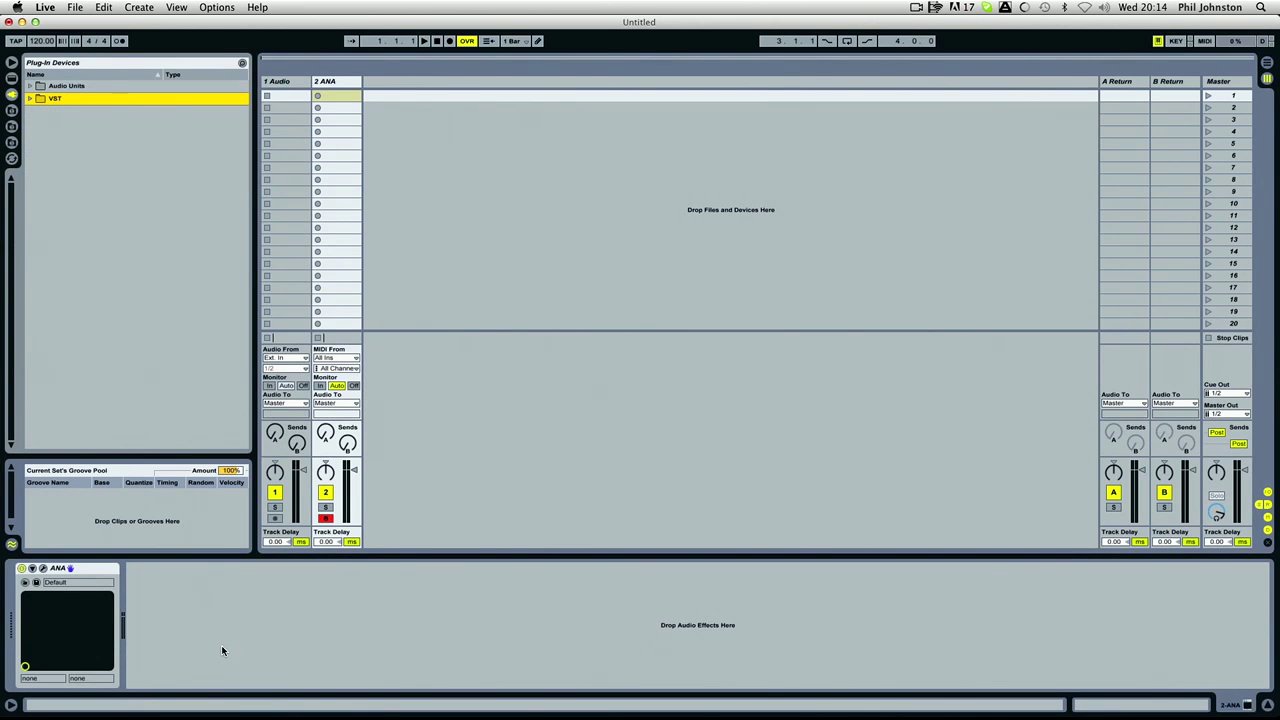
# Step: Switch to Finder, sort the SONIC TUTS folder by name and look through it for the vocal project
pyautogui.click(31, 706)
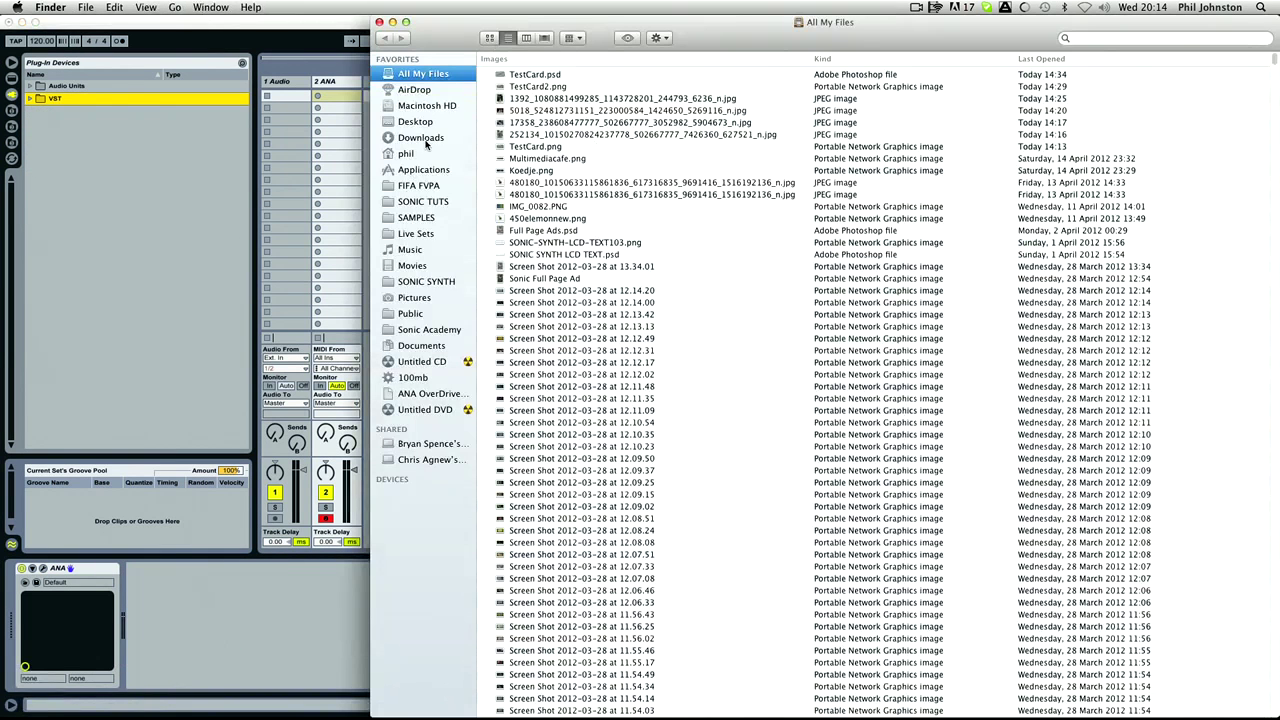
pyautogui.click(436, 202)
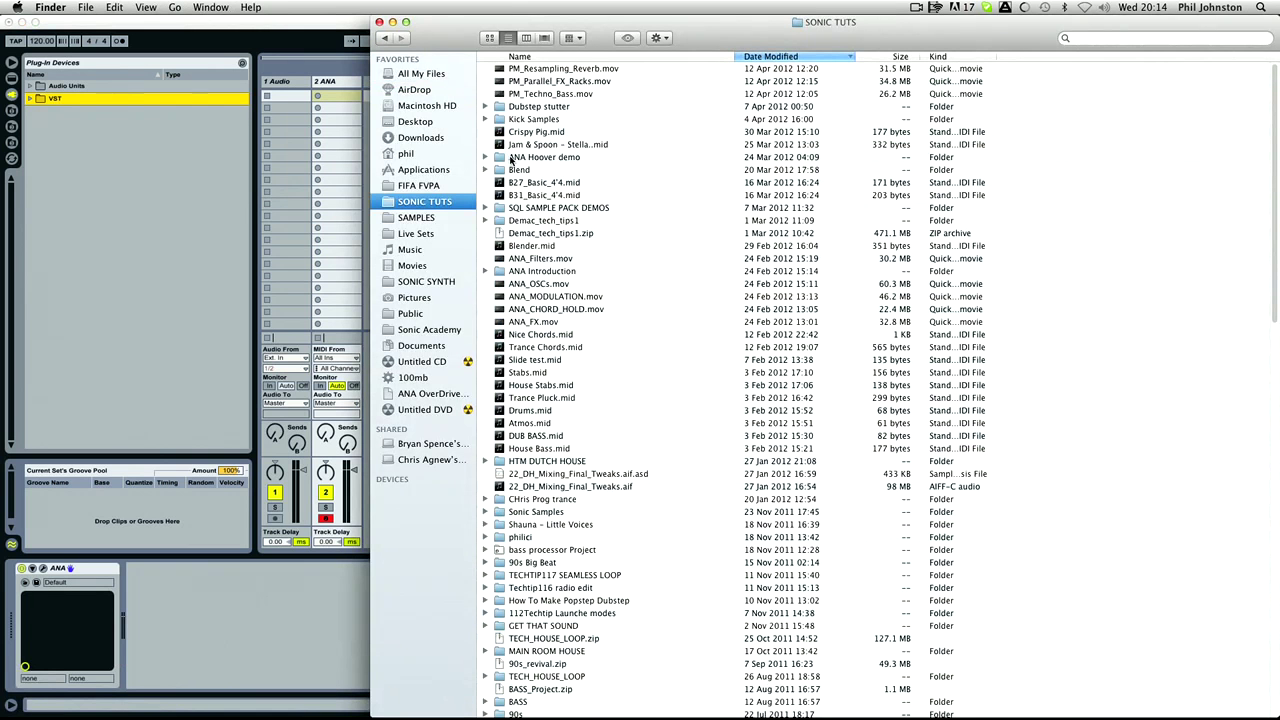
pyautogui.scroll(-6, 537, 545)
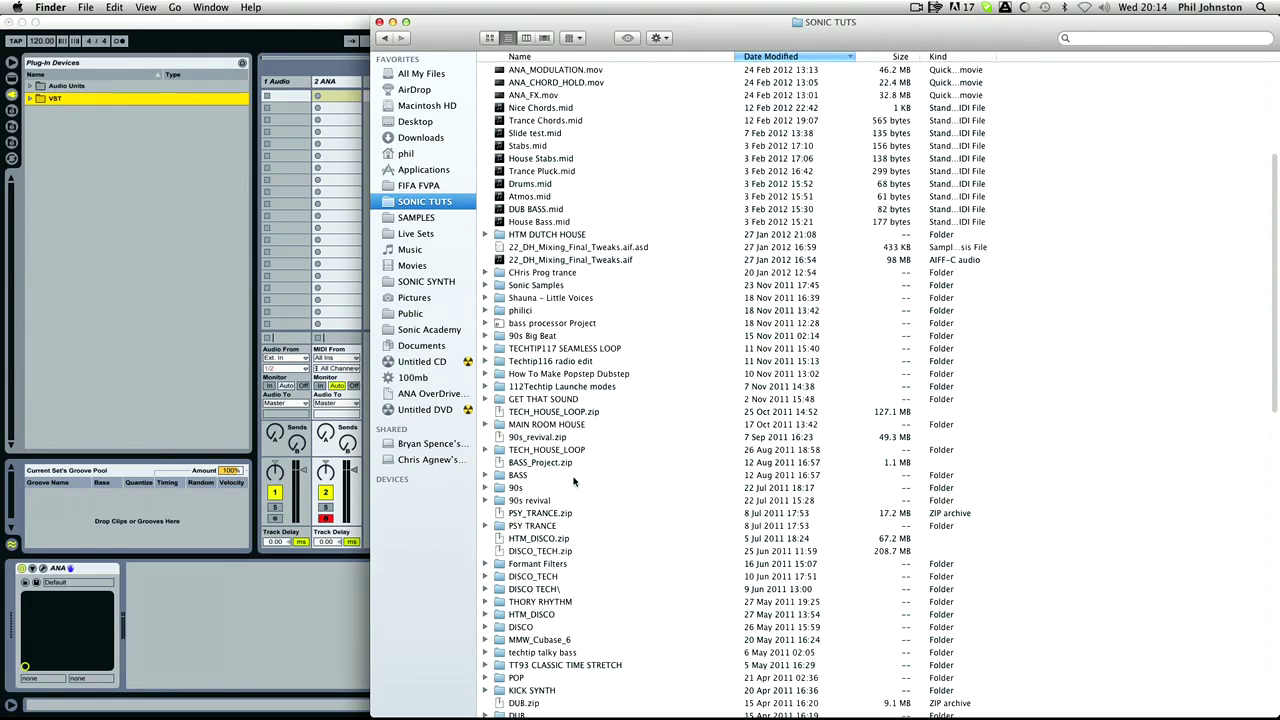
pyautogui.scroll(-3, 576, 478)
pyautogui.click(517, 57)
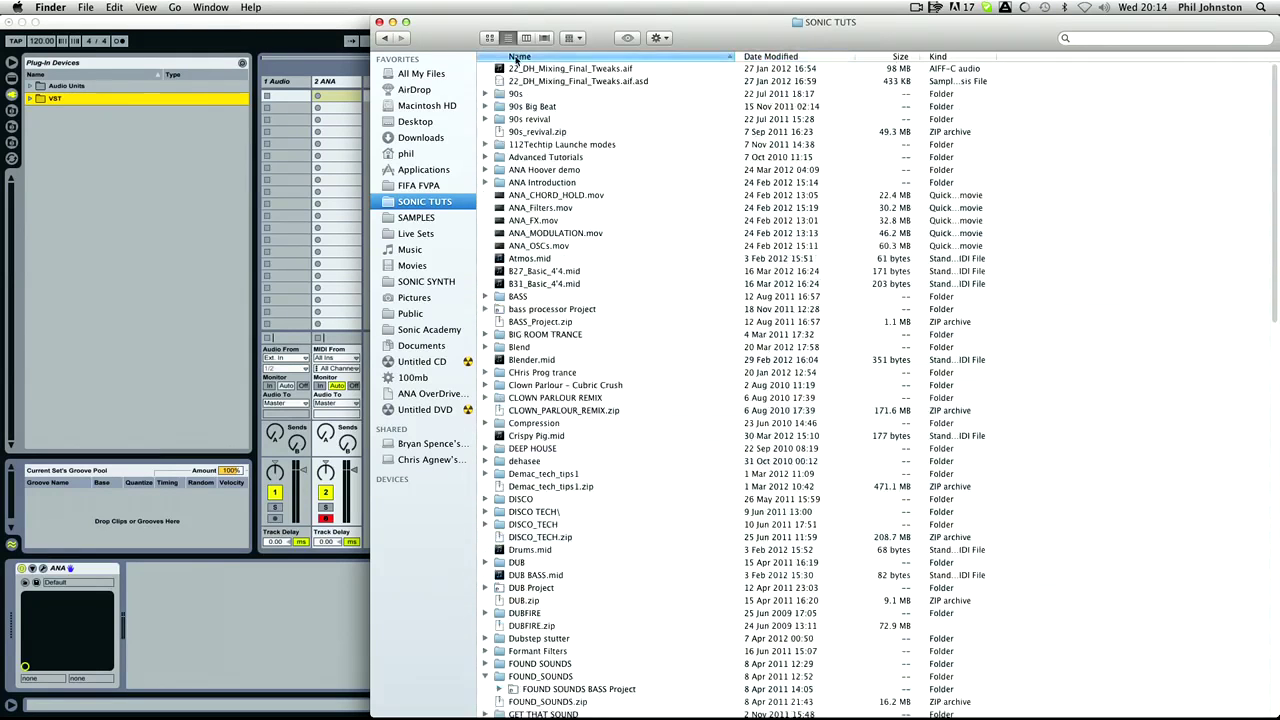
pyautogui.scroll(-10, 583, 560)
pyautogui.scroll(-9, 582, 562)
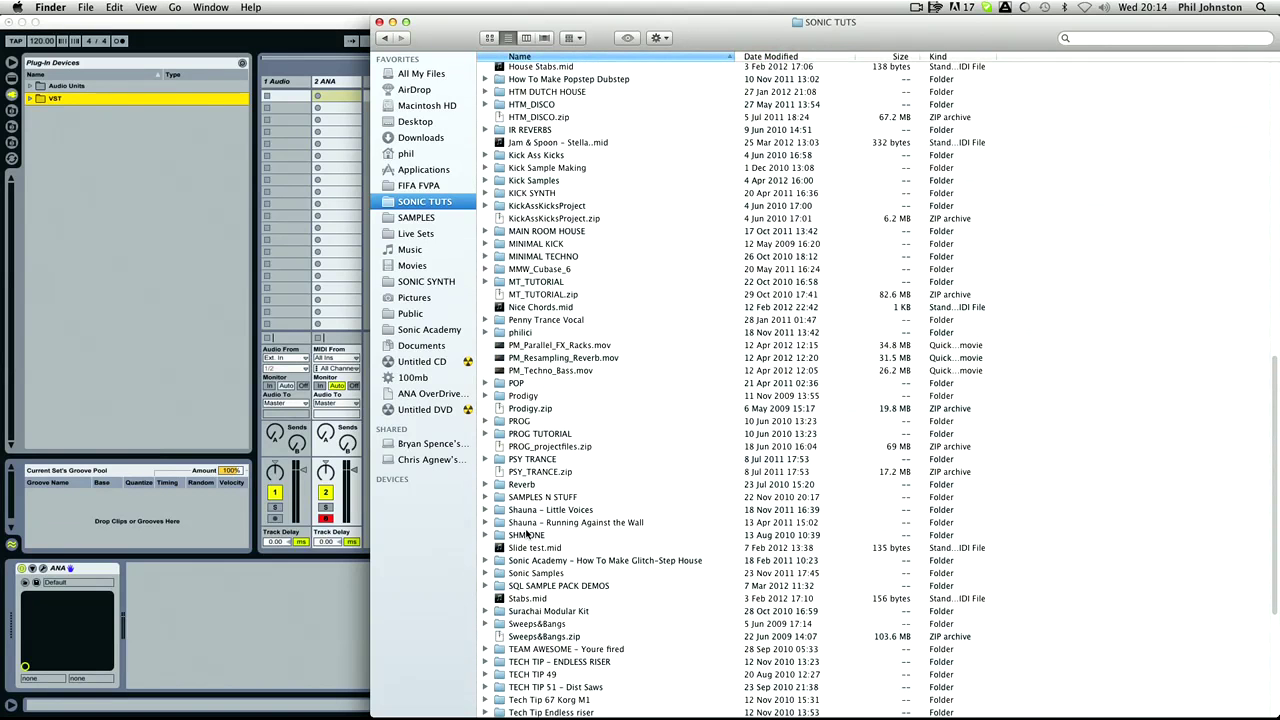
pyautogui.scroll(-7, 530, 549)
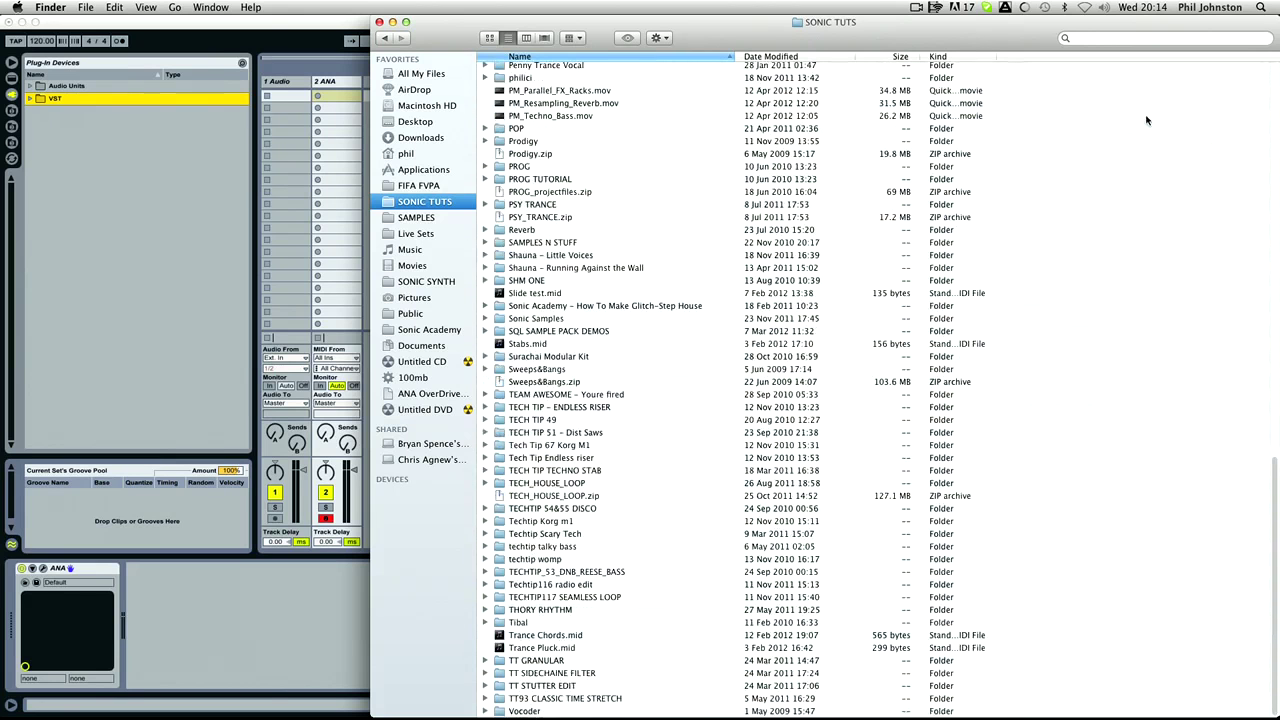
# Step: Search the Mac for "peak time trance"
pyautogui.click(1100, 39)
pyautogui.write('p')
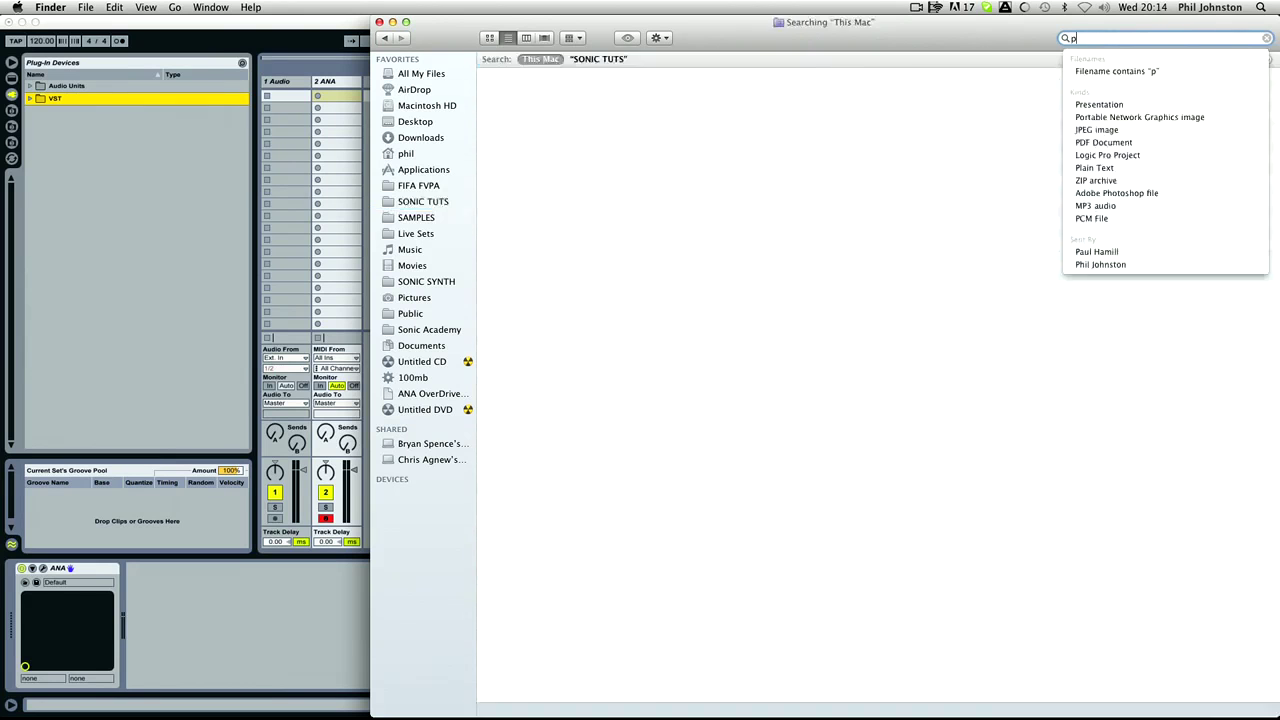
pyautogui.write('eak time trance')
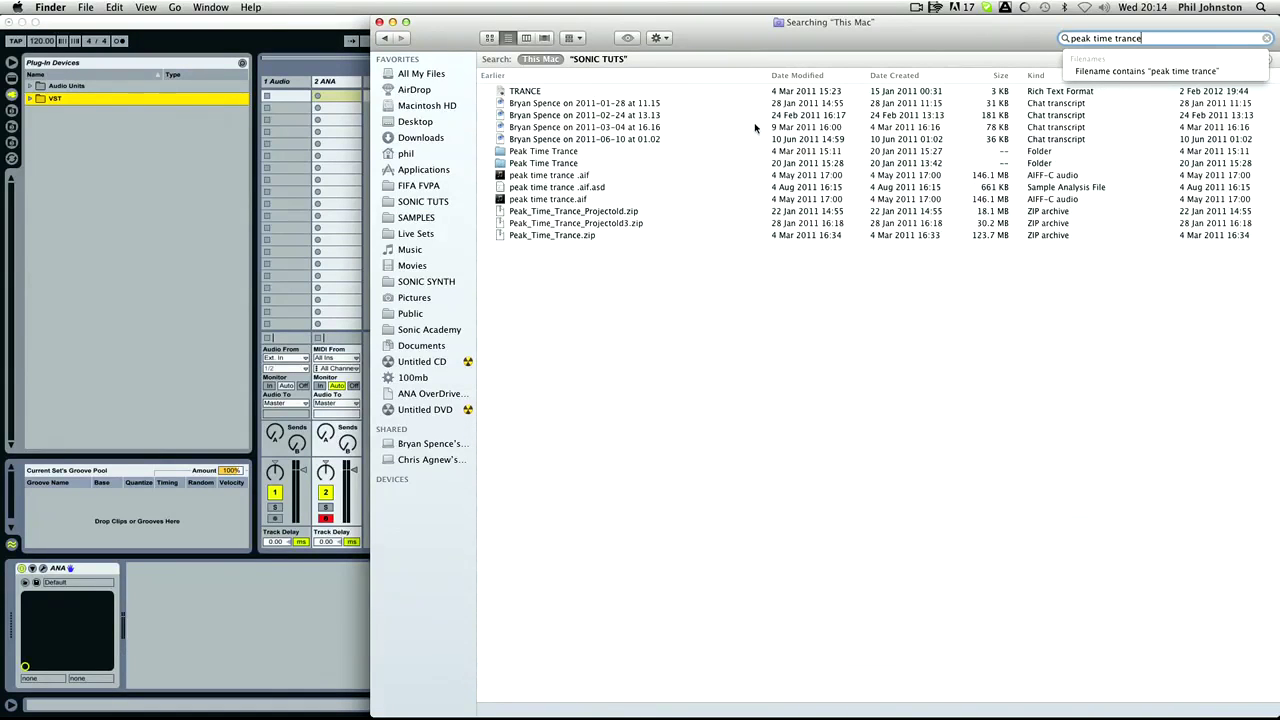
# Step: Open the first Peak Time Trance folder, dismiss the alias alert, and open the second Peak Time Trance folder from the results
pyautogui.click(571, 150)
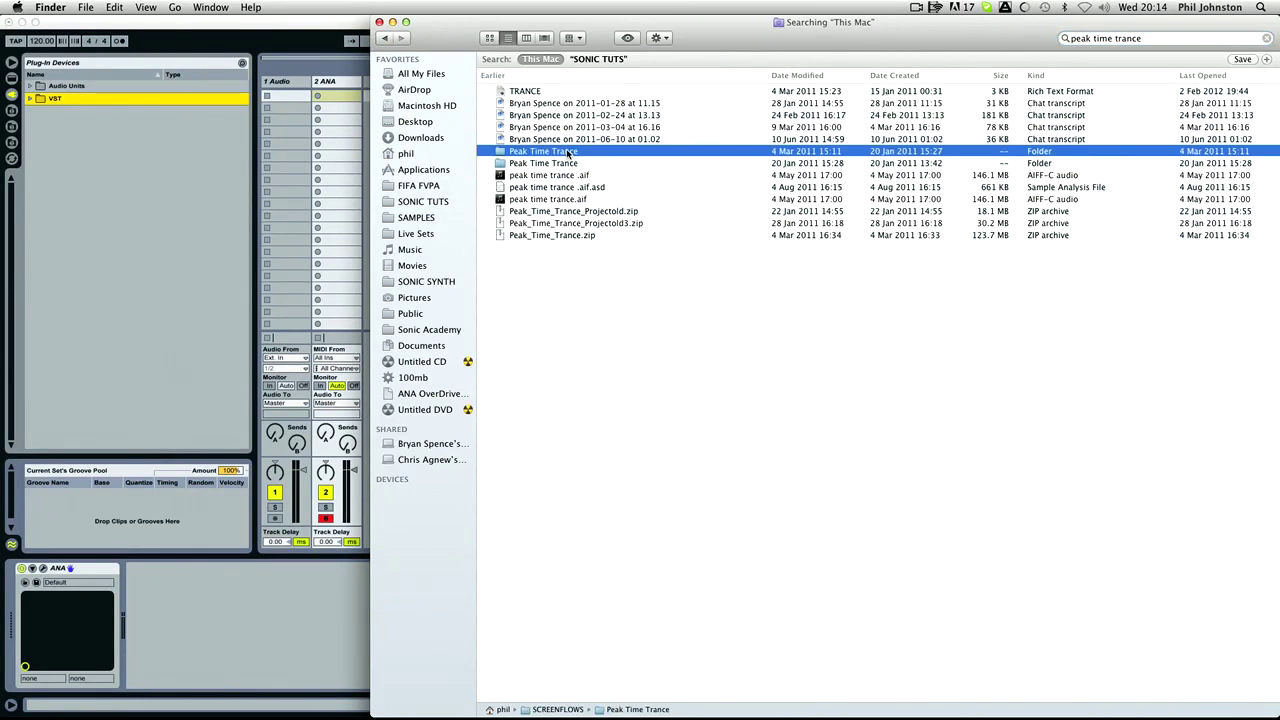
pyautogui.doubleClick(567, 152)
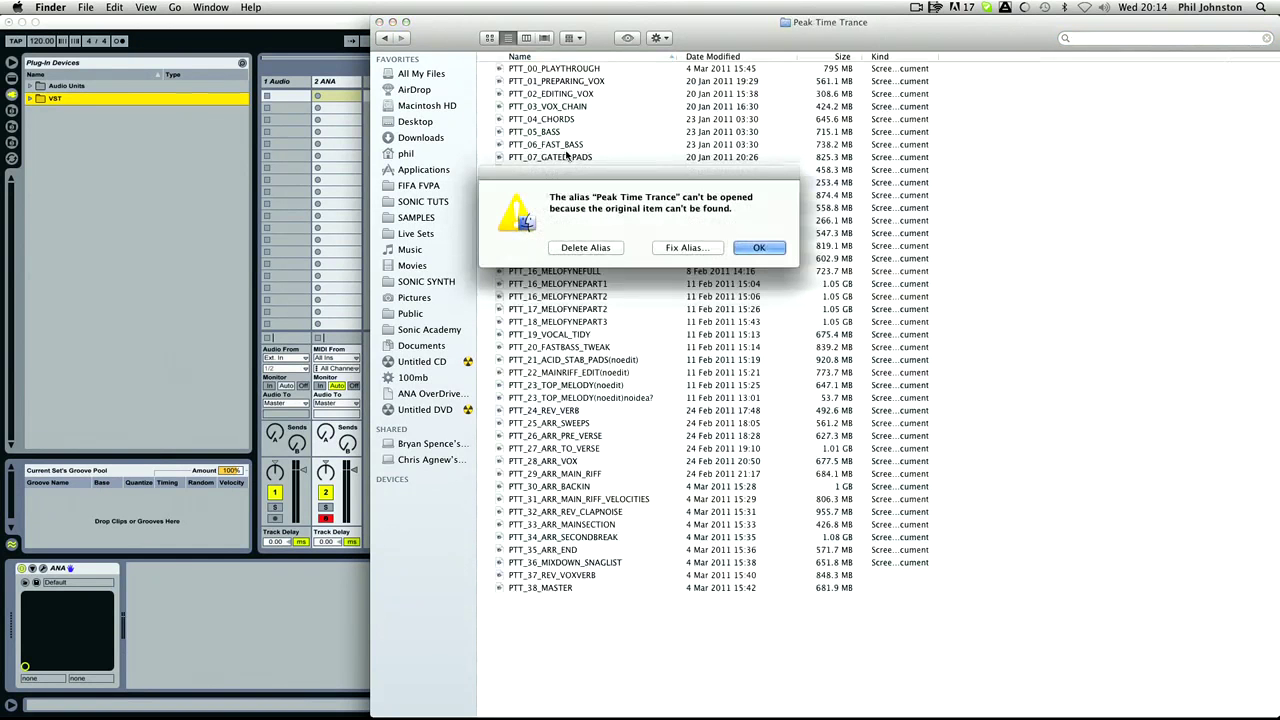
pyautogui.click(762, 249)
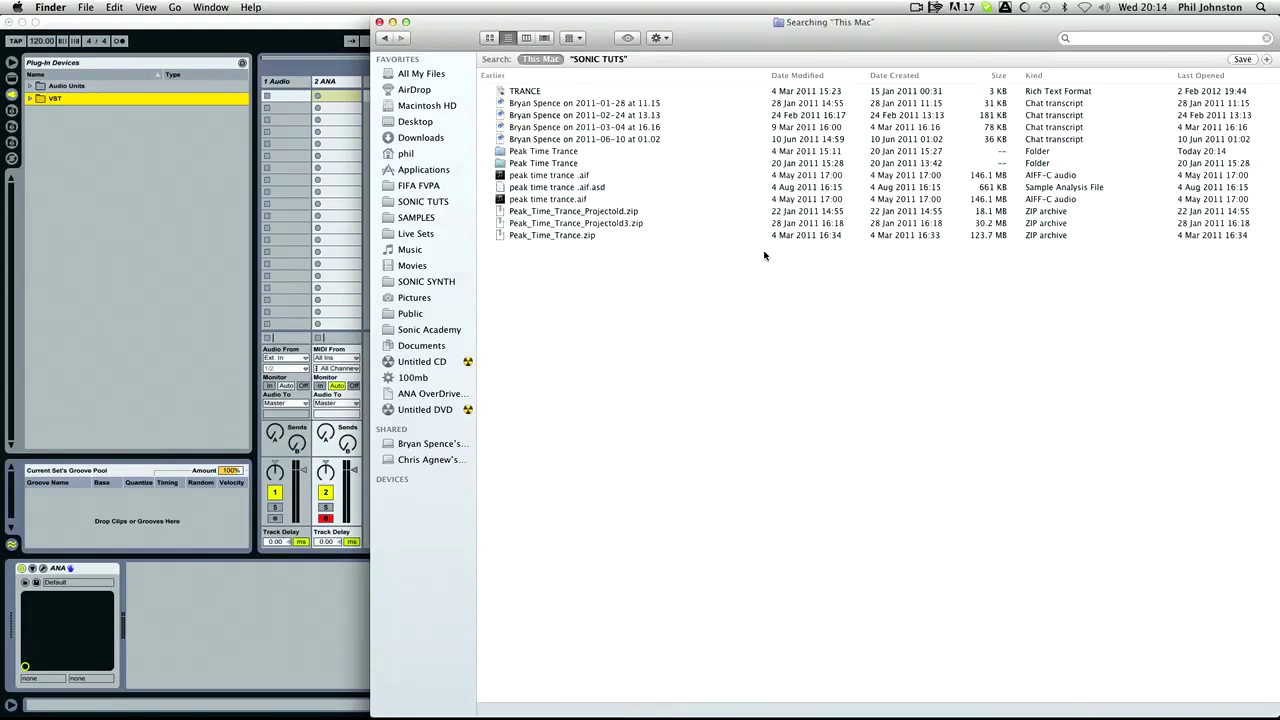
pyautogui.doubleClick(527, 165)
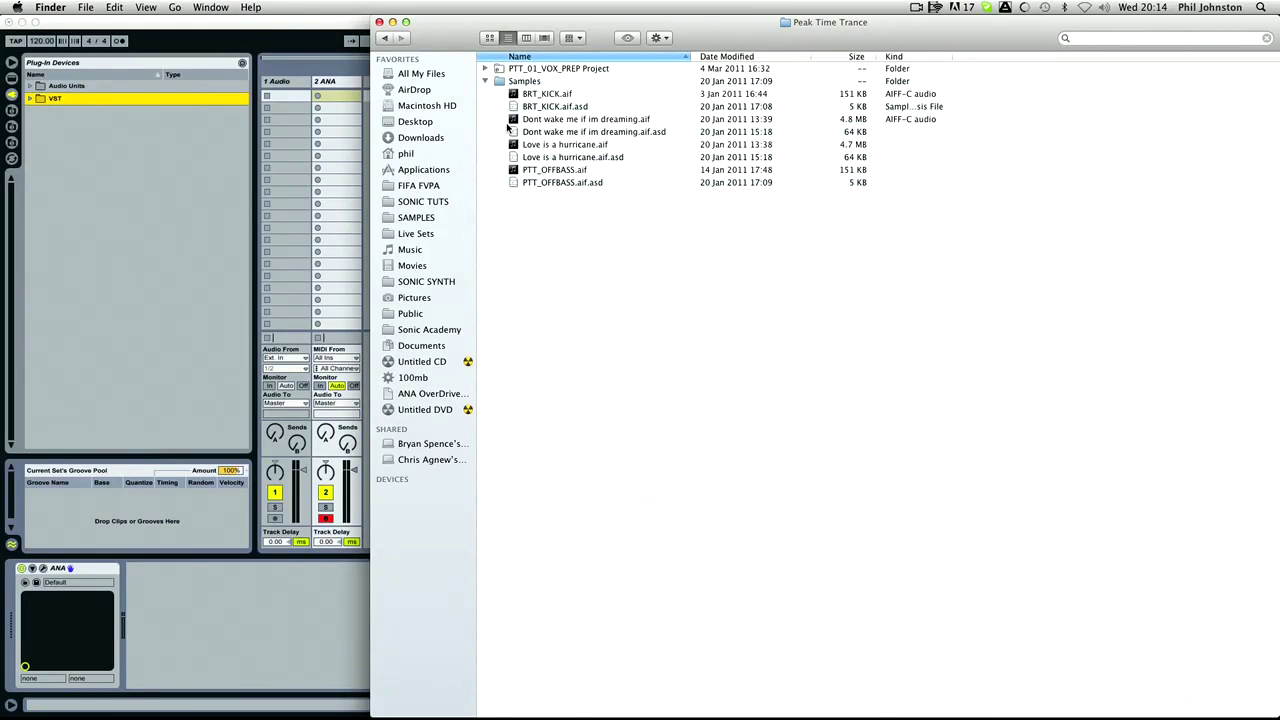
# Step: Preview the audio of "Love is a hurricane.aif" and "Dont wake me if im dreaming.aif" in the Samples folder
pyautogui.click(573, 146)
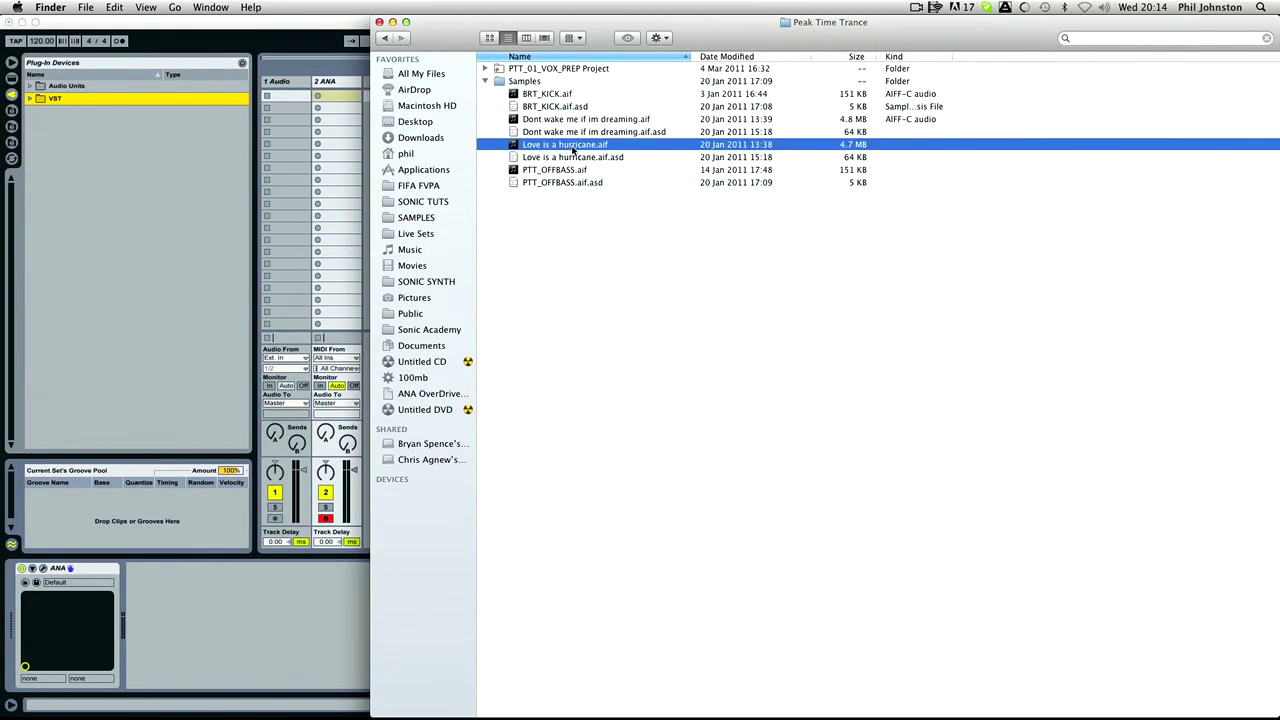
pyautogui.press('space')
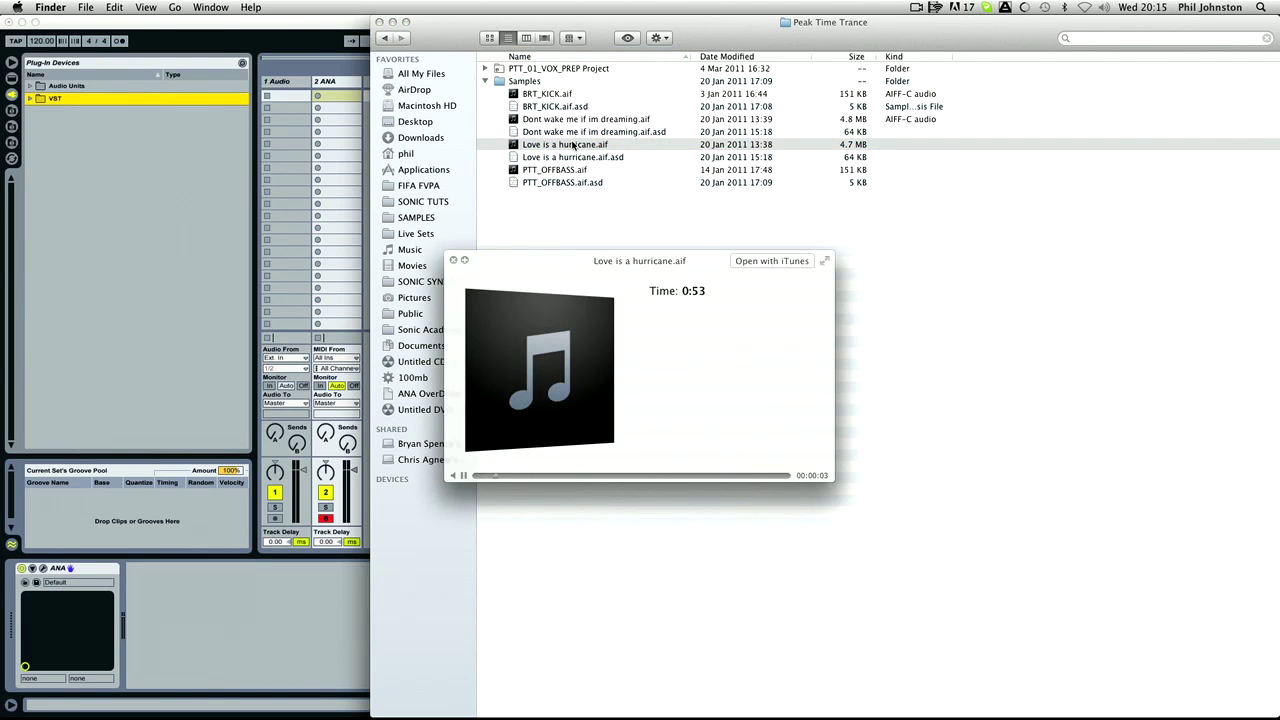
pyautogui.press('space')
pyautogui.click(567, 121)
pyautogui.press('space')
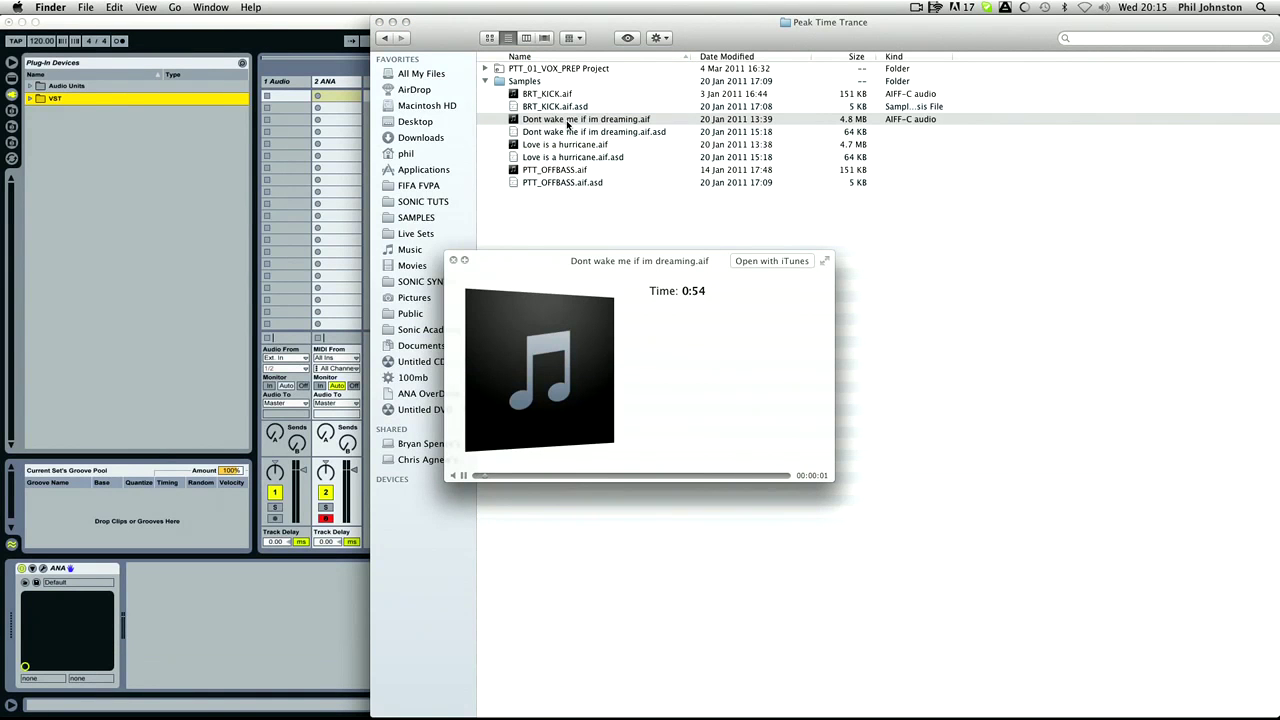
pyautogui.press('space')
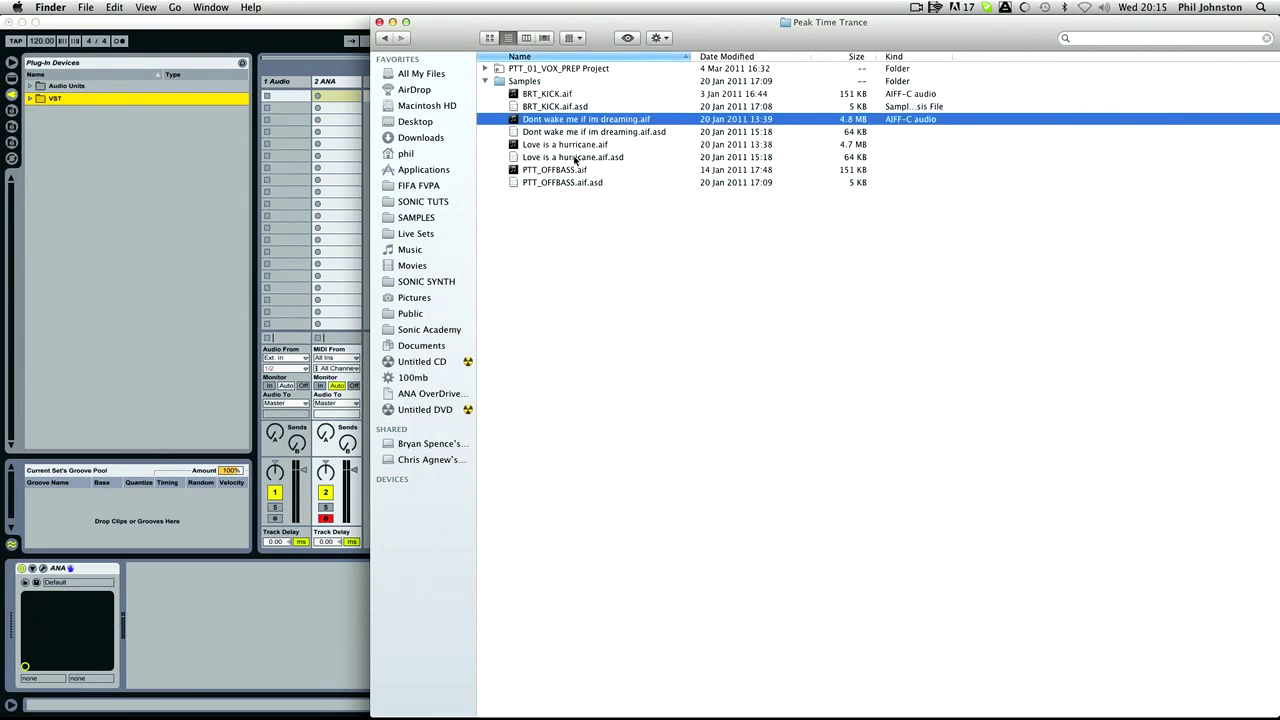
# Step: Add "Love is a hurricane.aif" to the first clip slot of the 1 Audio track in Live and show its waveform
pyautogui.moveTo(565, 150); pyautogui.dragTo(287, 96)
pyautogui.click(285, 153)
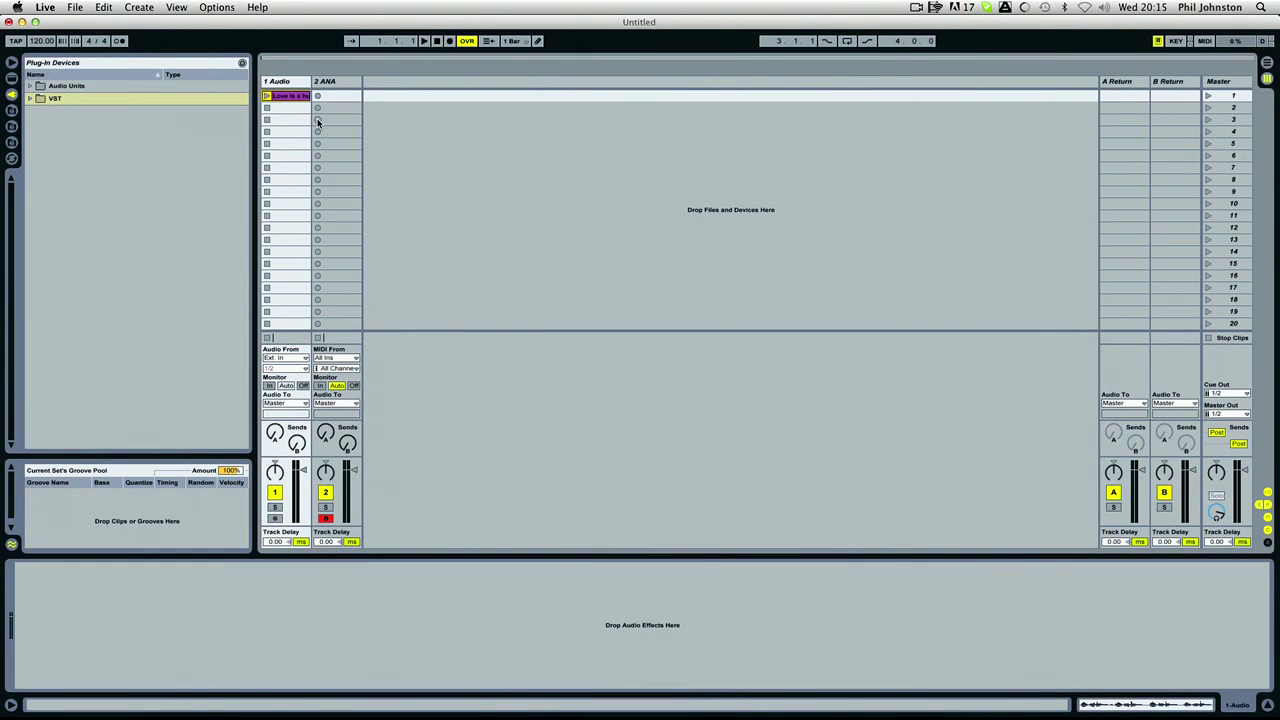
pyautogui.click(298, 97)
pyautogui.doubleClick(285, 97)
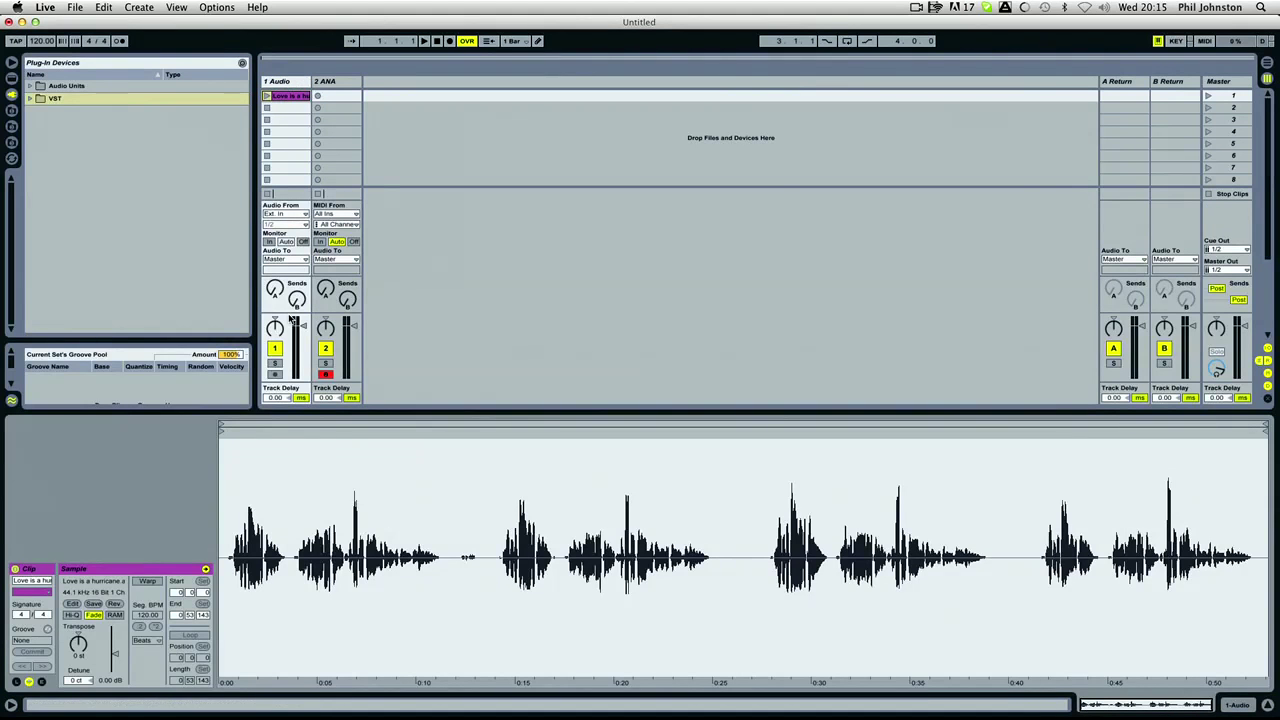
# Step: Add a Compressor from Live's audio effects to the 1 Audio track
pyautogui.click(284, 86)
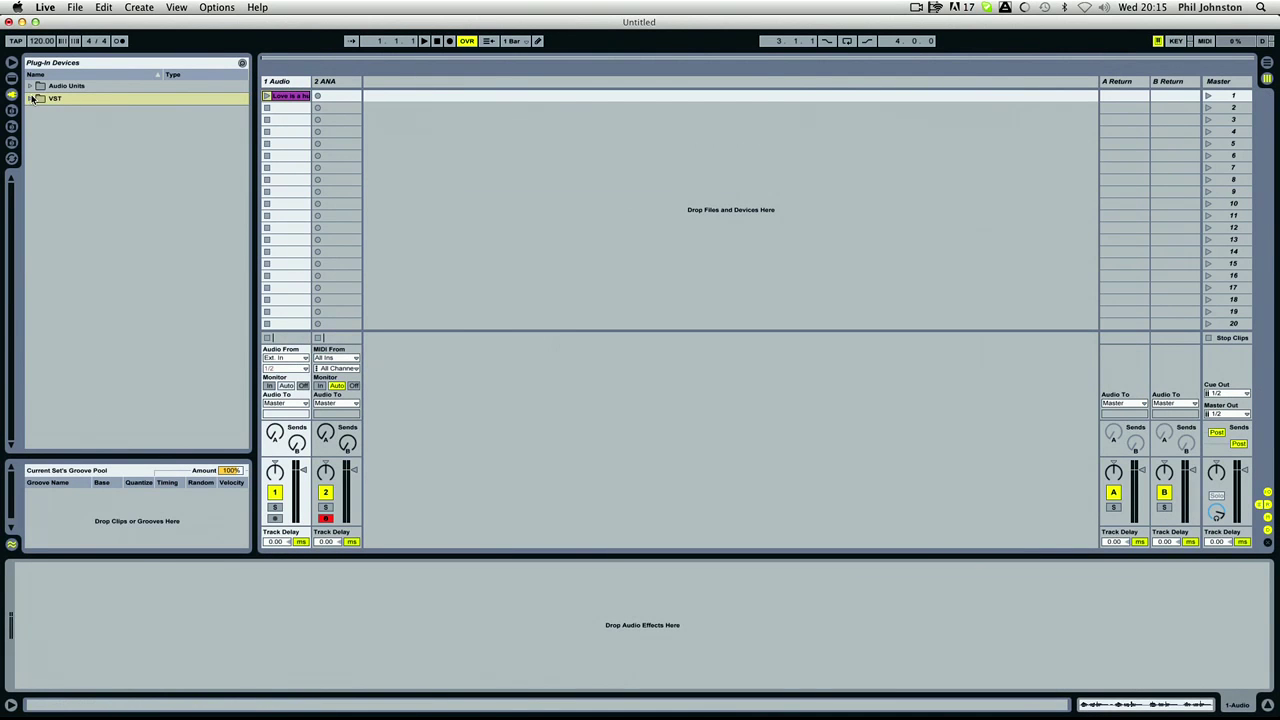
pyautogui.click(11, 77)
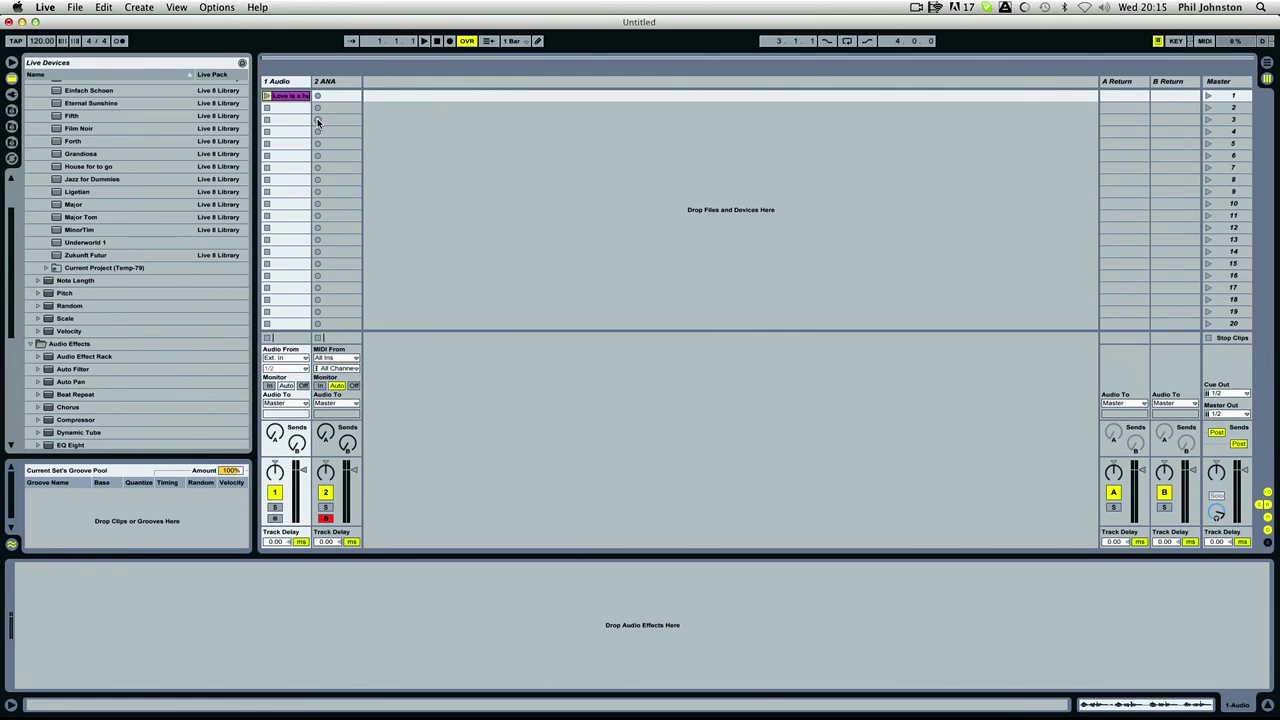
pyautogui.scroll(3, 33, 153)
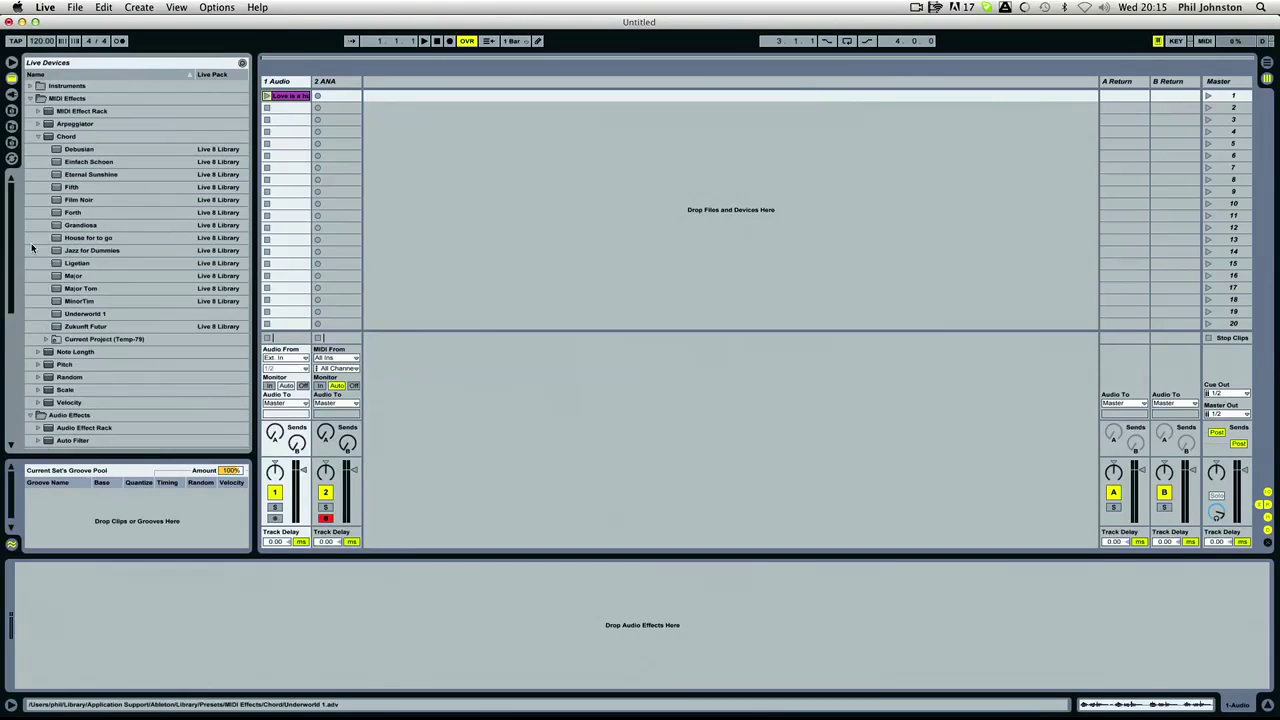
pyautogui.click(37, 137)
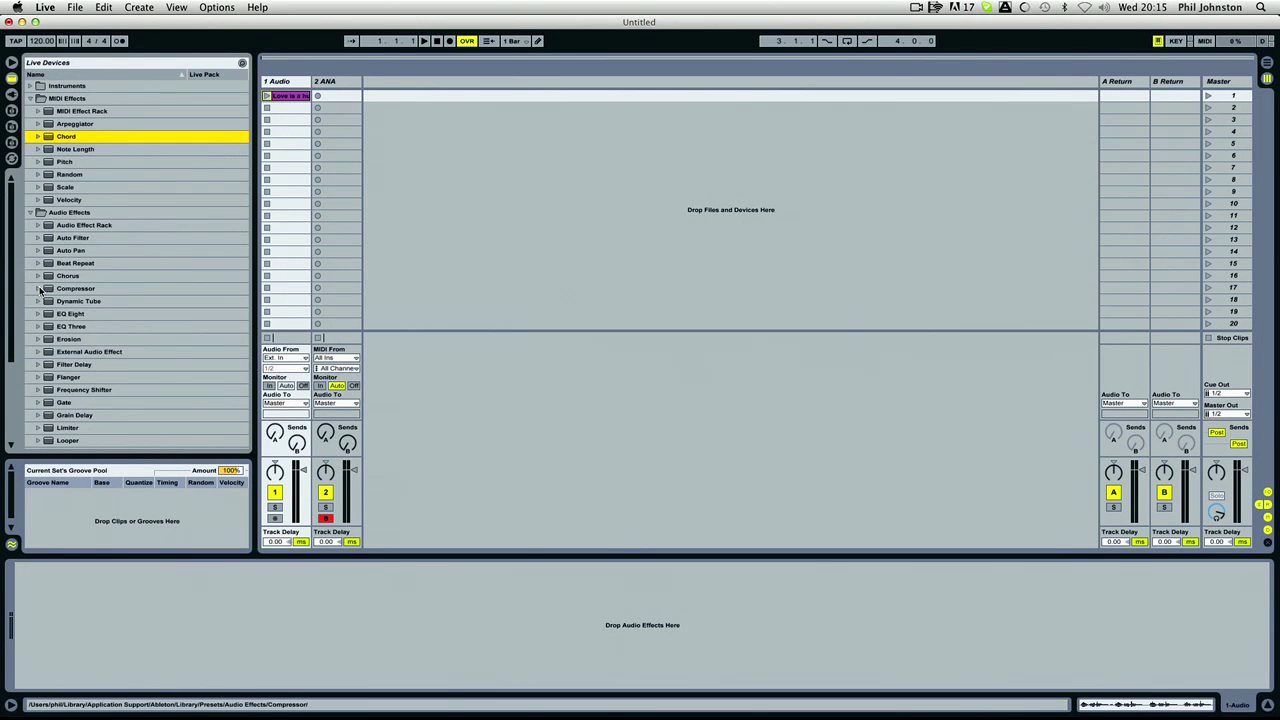
pyautogui.moveTo(40, 289); pyautogui.dragTo(298, 128)
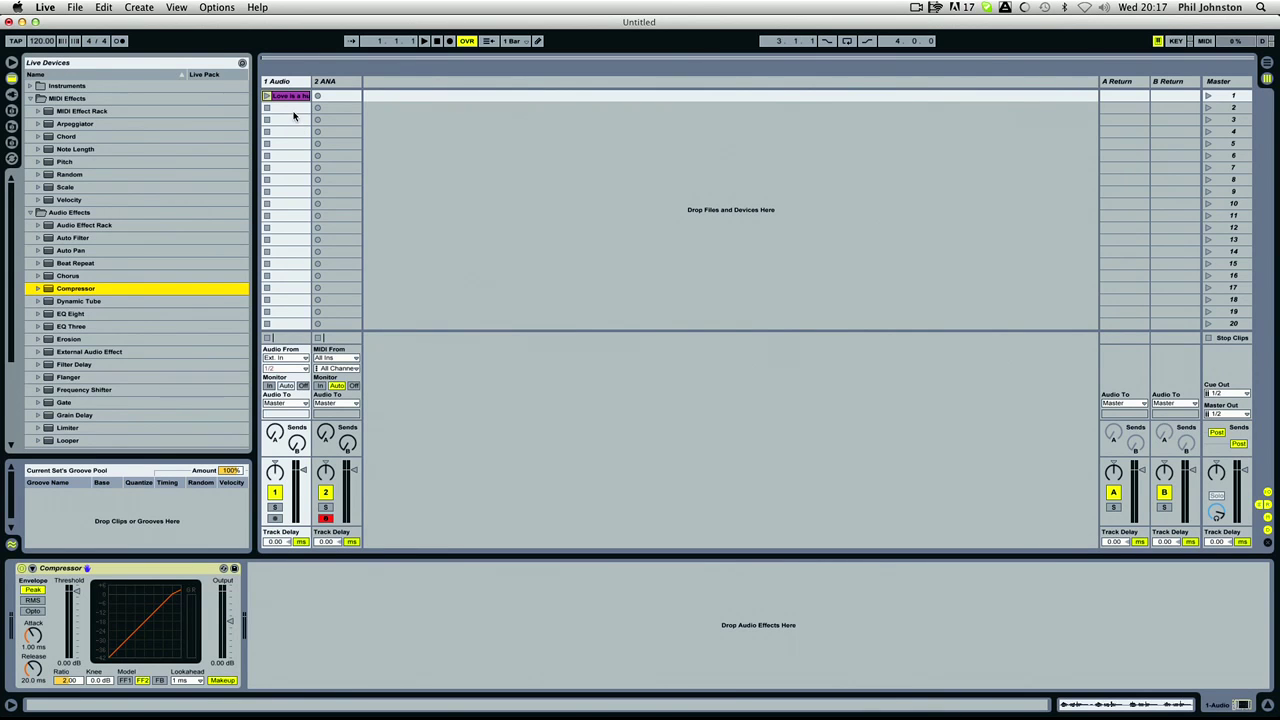
# Step: Set the Compressor's attack to 0.01 ms, release to 133 ms and ratio to 3.56
pyautogui.click(285, 82)
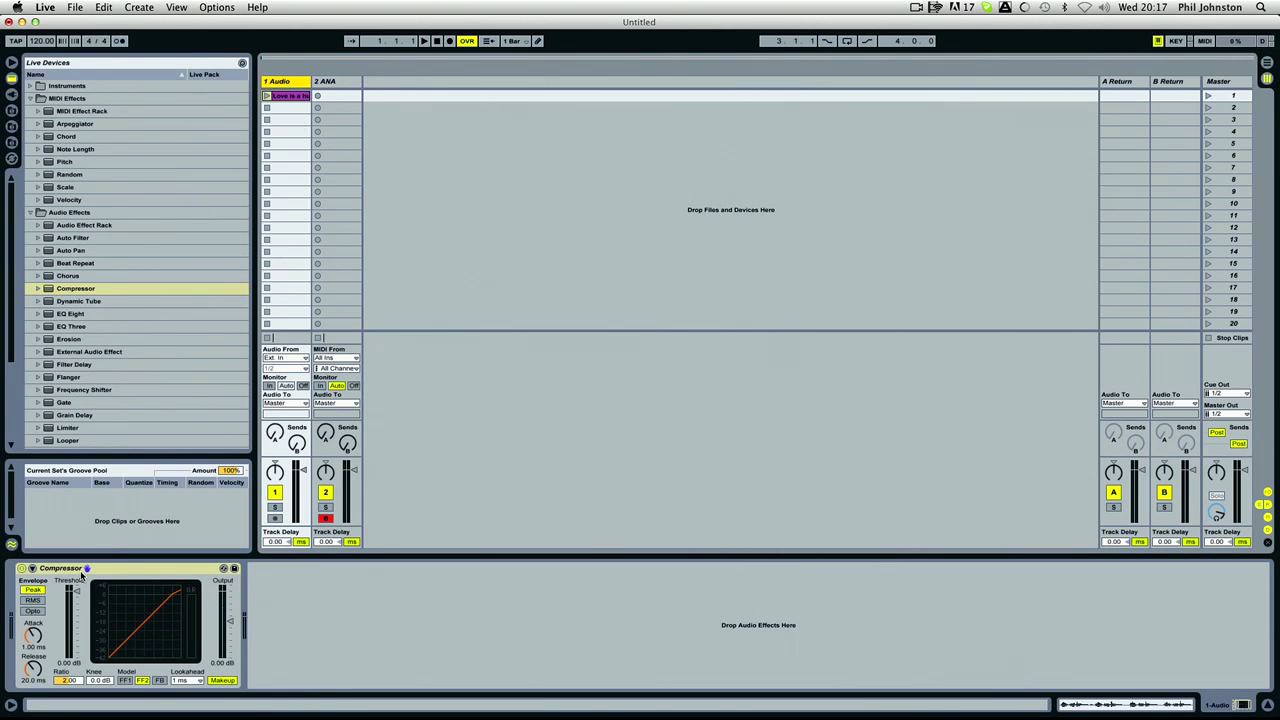
pyautogui.moveTo(34, 670); pyautogui.dragTo(67, 672)
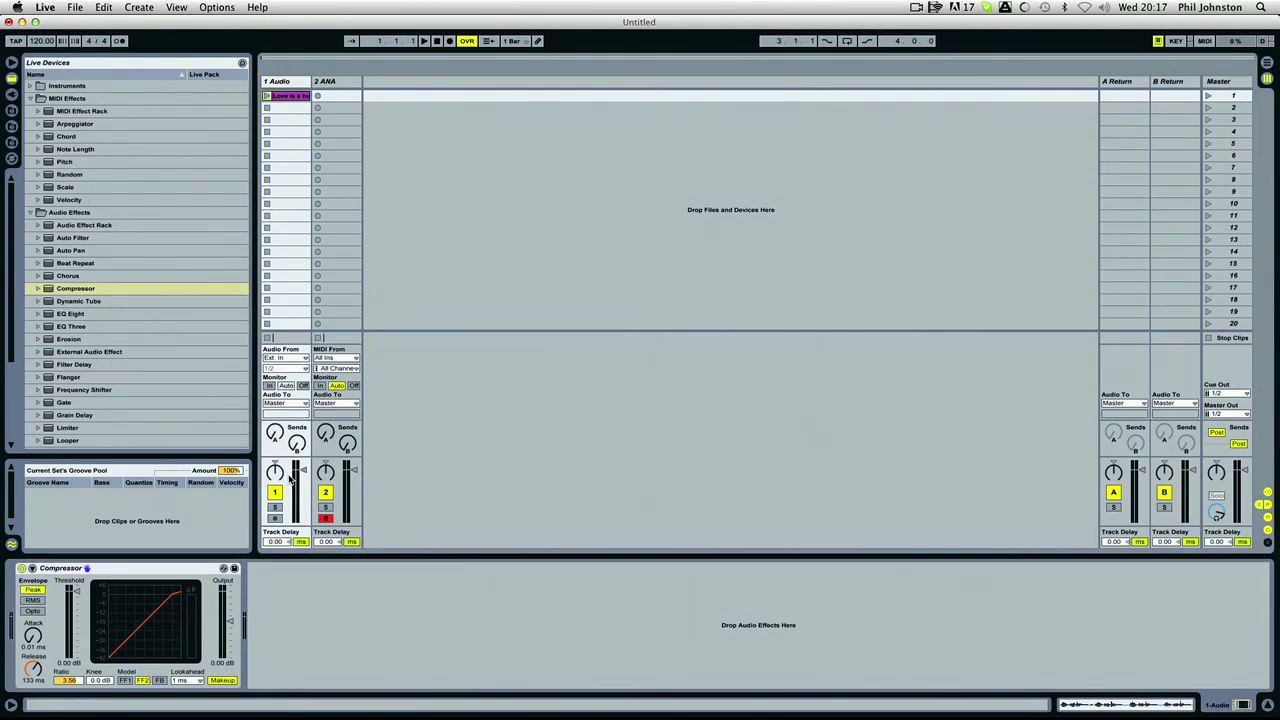
# Step: Lower the 1 Audio track's volume slightly and play the vocal clip briefly through the Compressor
pyautogui.moveTo(290, 478); pyautogui.dragTo(290, 489)
pyautogui.click(267, 96)
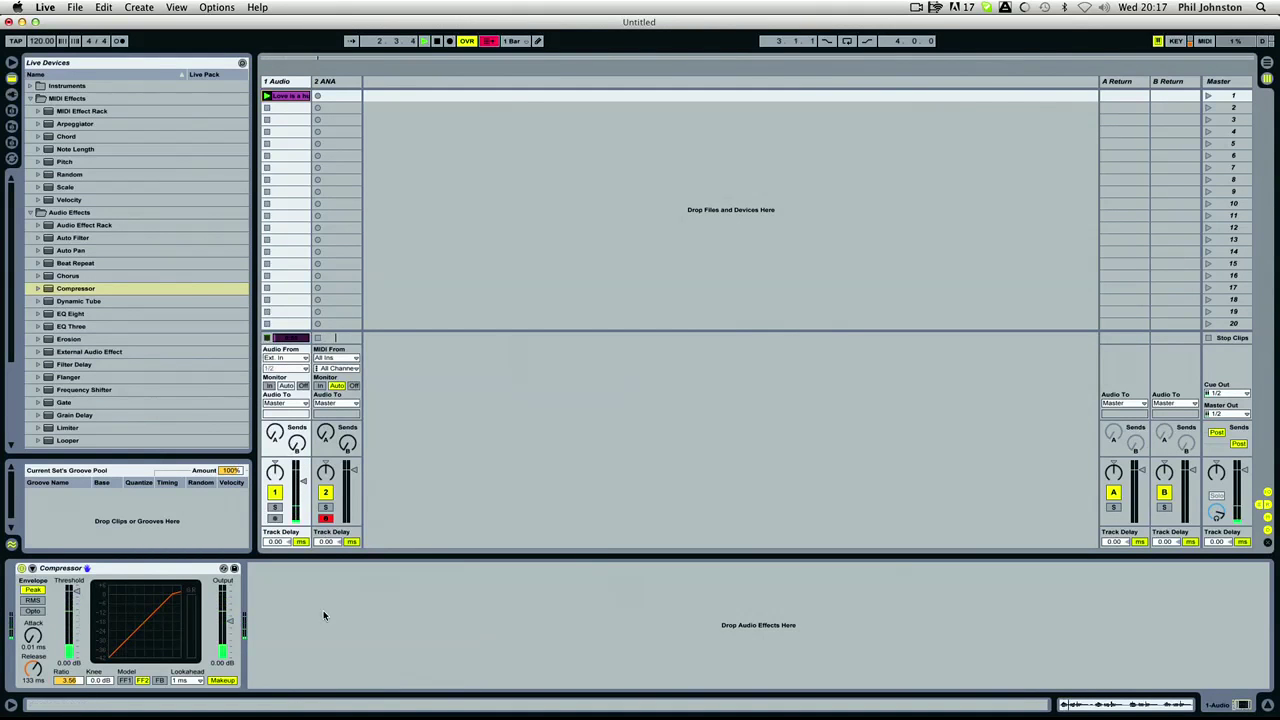
pyautogui.press('space')
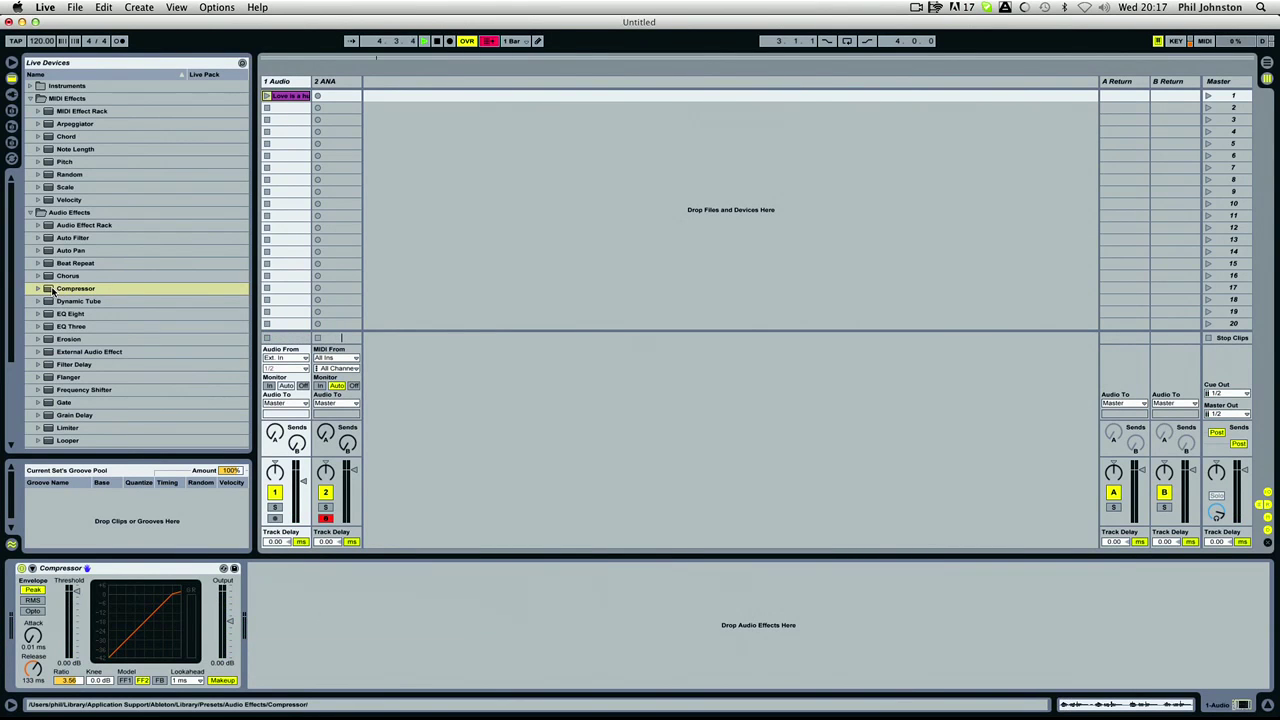
# Step: Add a Limiter after the Compressor on the 1 Audio track
pyautogui.scroll(-5, 83, 316)
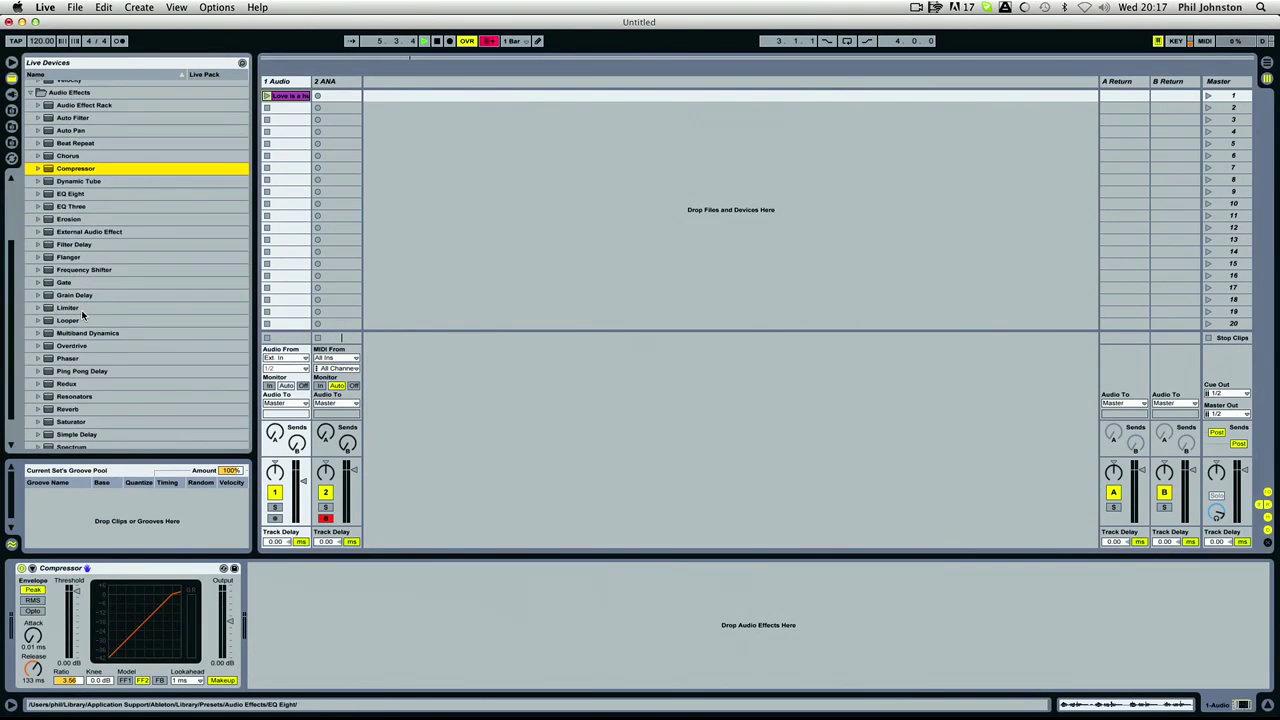
pyautogui.moveTo(58, 310); pyautogui.dragTo(285, 619)
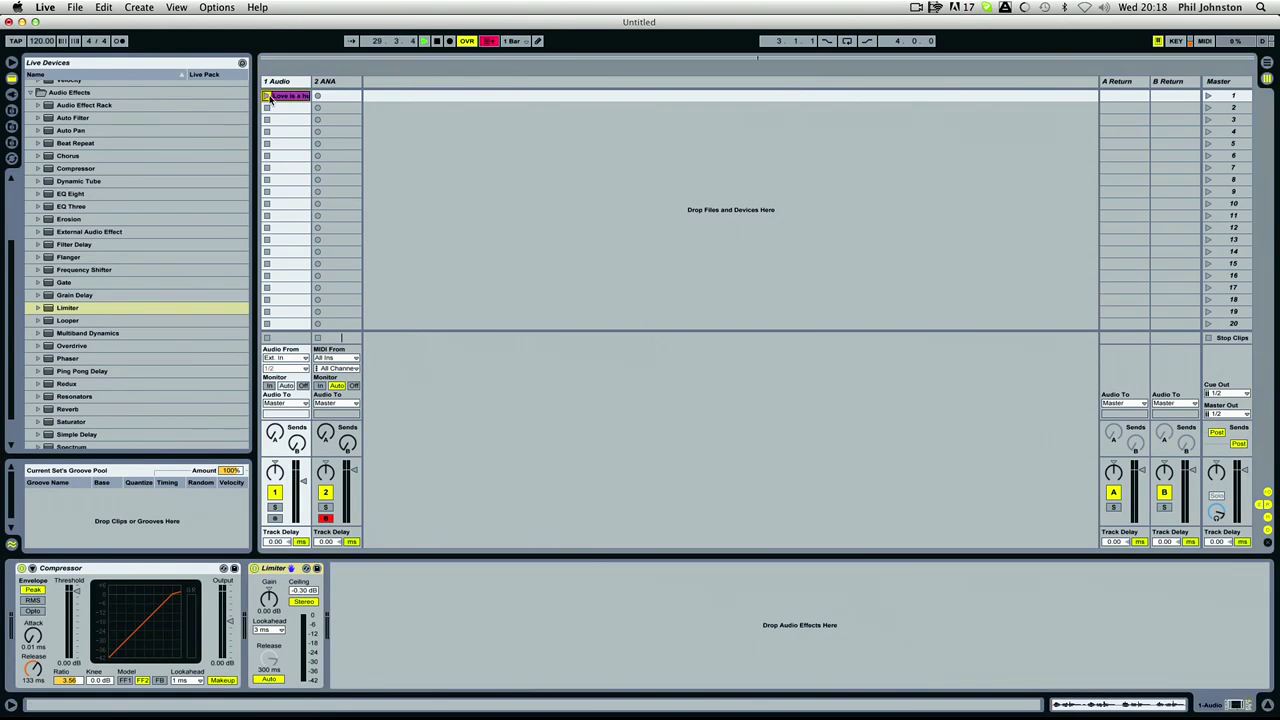
# Step: Raise the 1 Audio track's volume and set the Compressor's threshold to -35.2 dB
pyautogui.moveTo(303, 481); pyautogui.dragTo(304, 470)
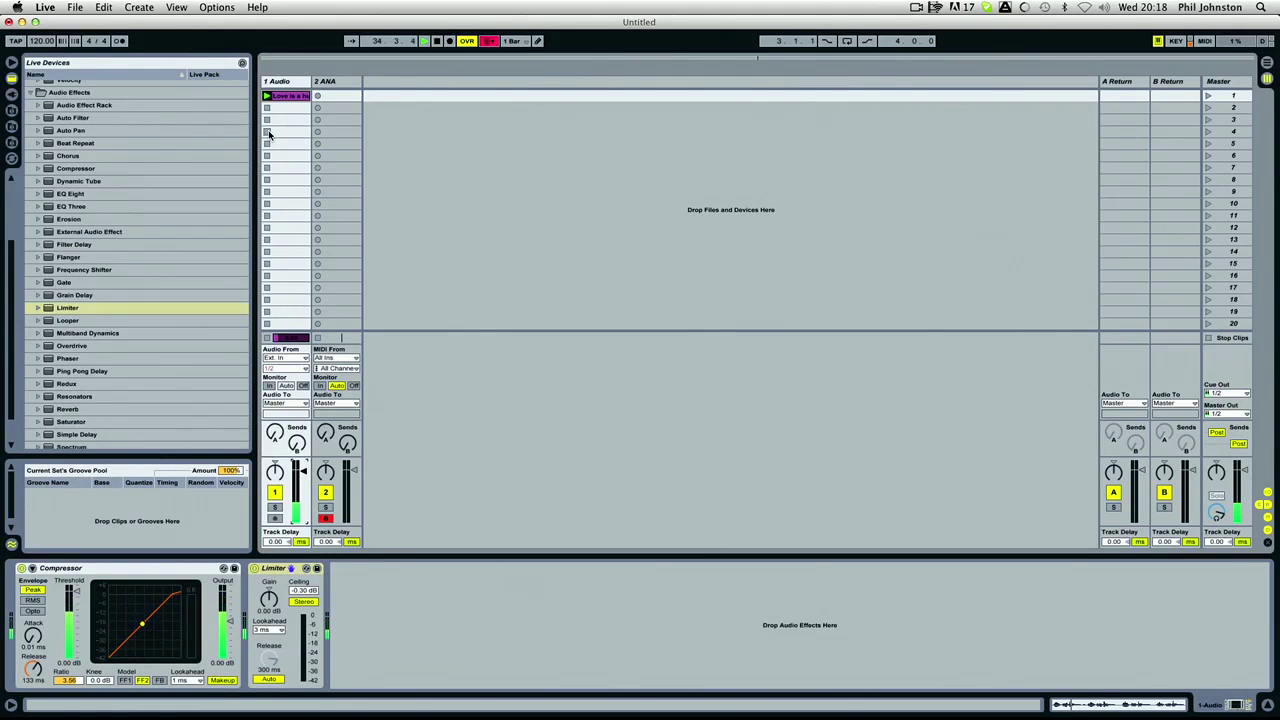
pyautogui.moveTo(70, 590); pyautogui.dragTo(70, 628)
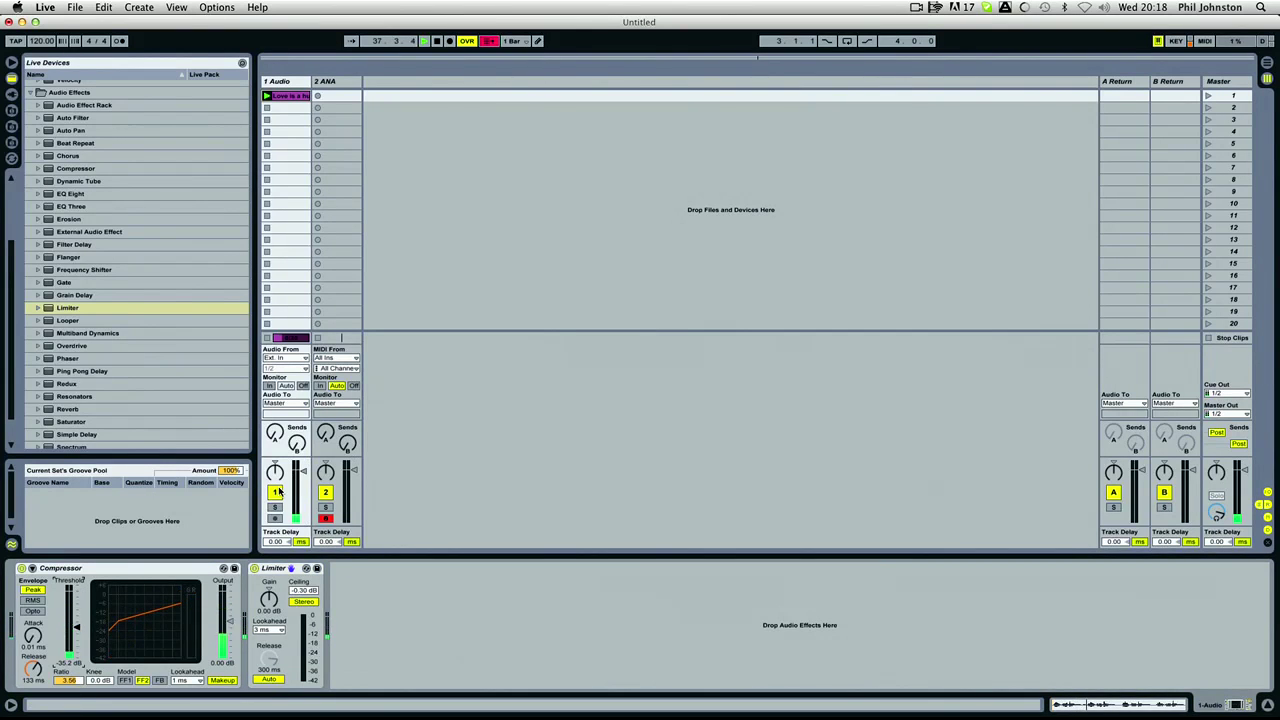
# Step: Show the vocal clip's waveform and shorten its loop region to about 11.7 seconds, ending after the first phrase
pyautogui.hotkey('shift', 'Tab')
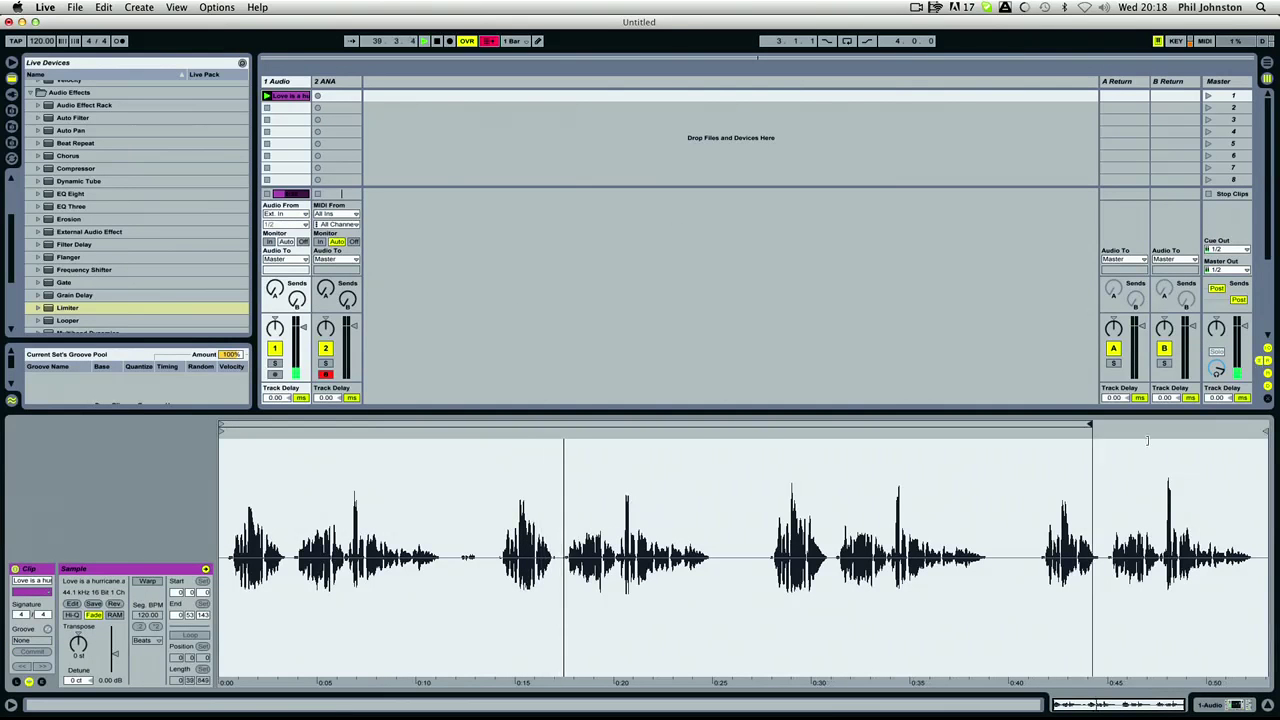
pyautogui.moveTo(1091, 426)
pyautogui.mouseDown()
pyautogui.moveTo(397, 426)
pyautogui.moveTo(447, 426)
pyautogui.mouseUp()
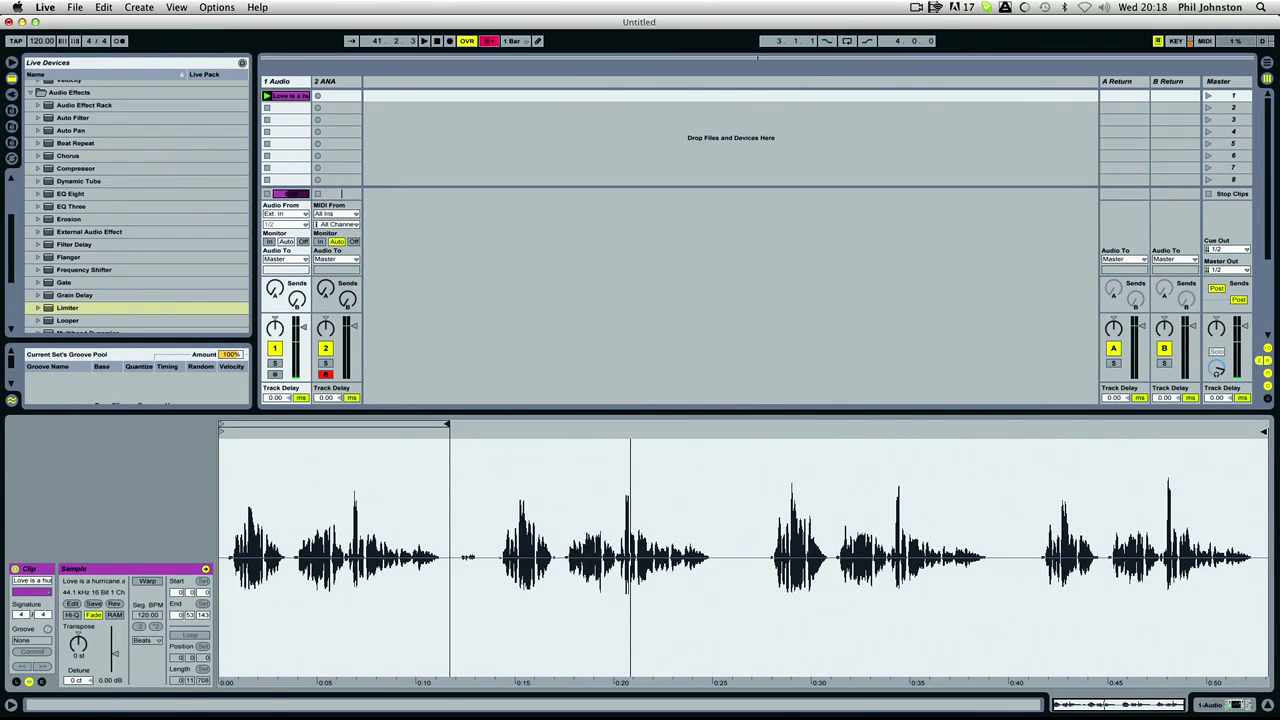
# Step: Set the vocal clip's end to about 11.7 seconds and turn on Warp and Loop for it
pyautogui.moveTo(447, 426)
pyautogui.mouseDown()
pyautogui.moveTo(743, 431)
pyautogui.moveTo(423, 430)
pyautogui.moveTo(447, 428)
pyautogui.mouseUp()
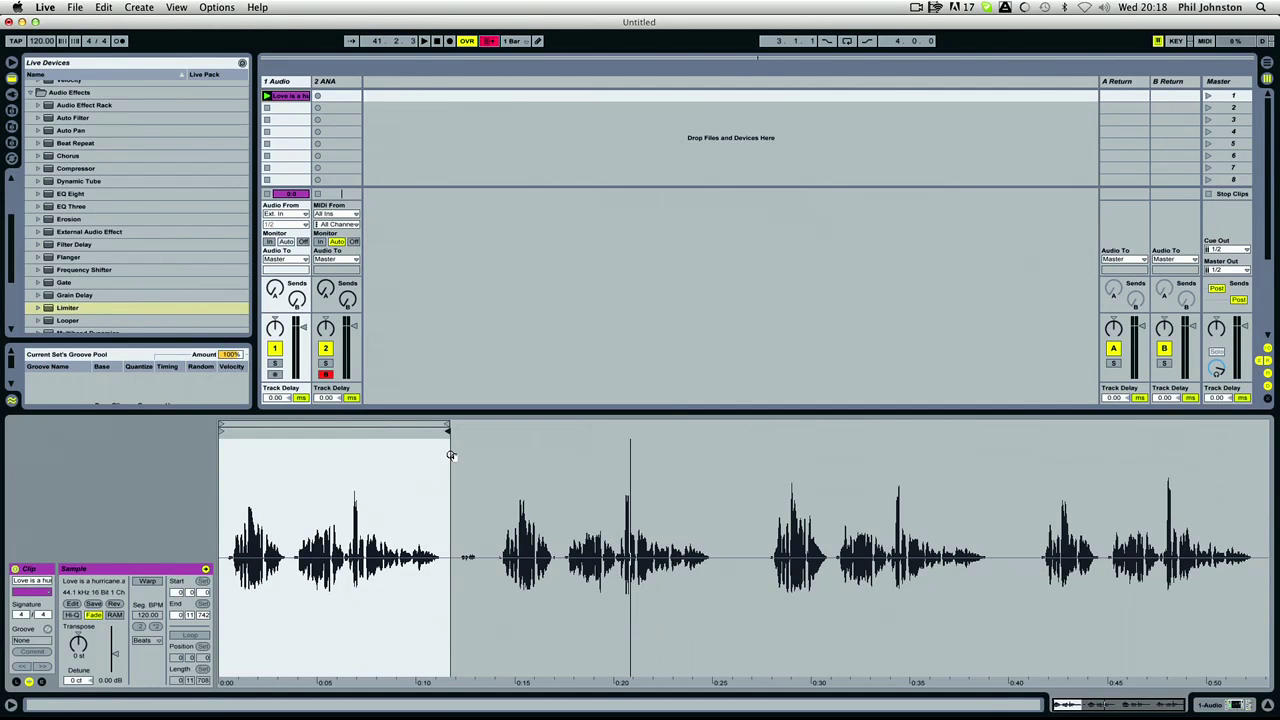
pyautogui.click(147, 581)
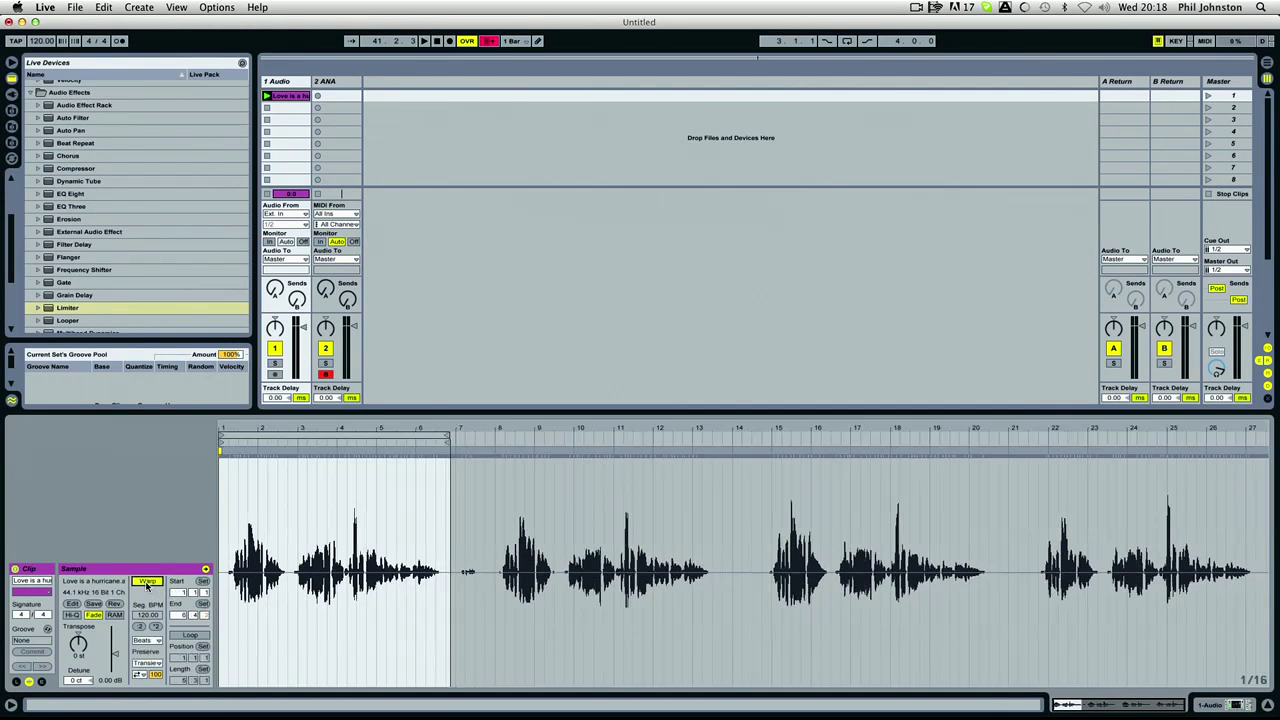
pyautogui.click(189, 635)
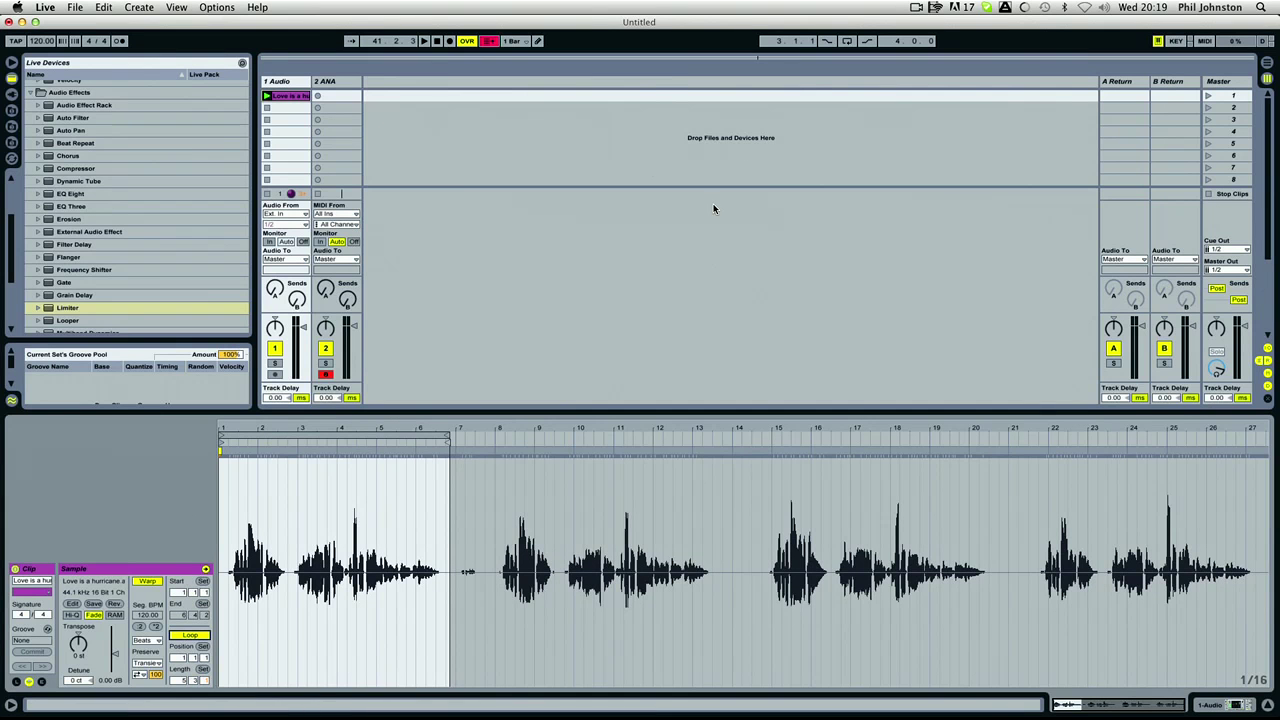
# Step: Show the 1 Audio track's devices, launch the vocal clip and set the Compressor's release to 172 ms
pyautogui.click(287, 84)
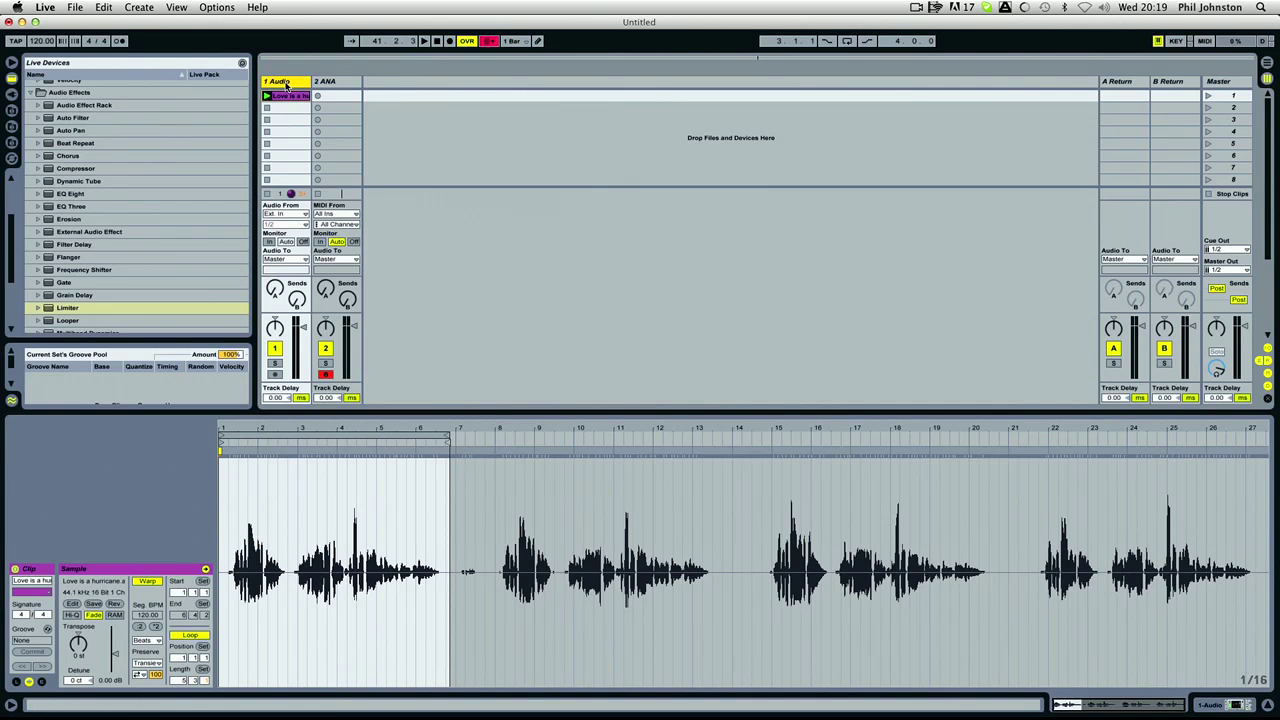
pyautogui.click(287, 86)
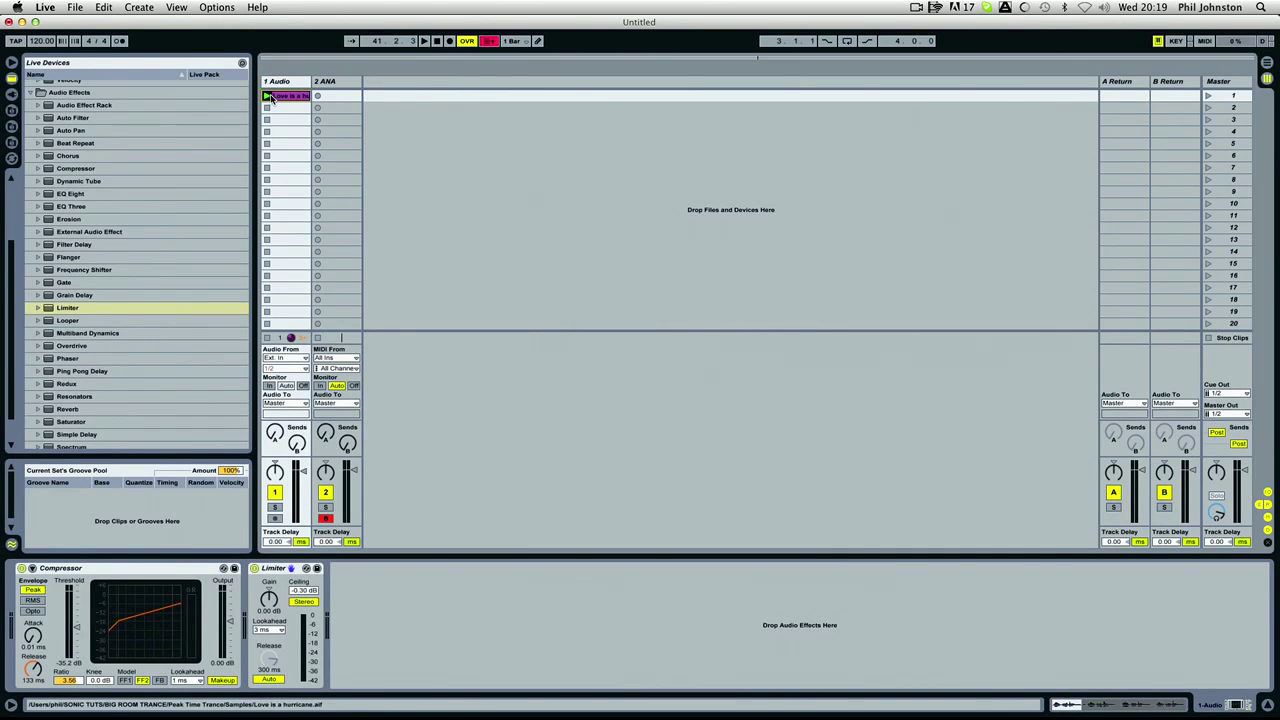
pyautogui.click(267, 96)
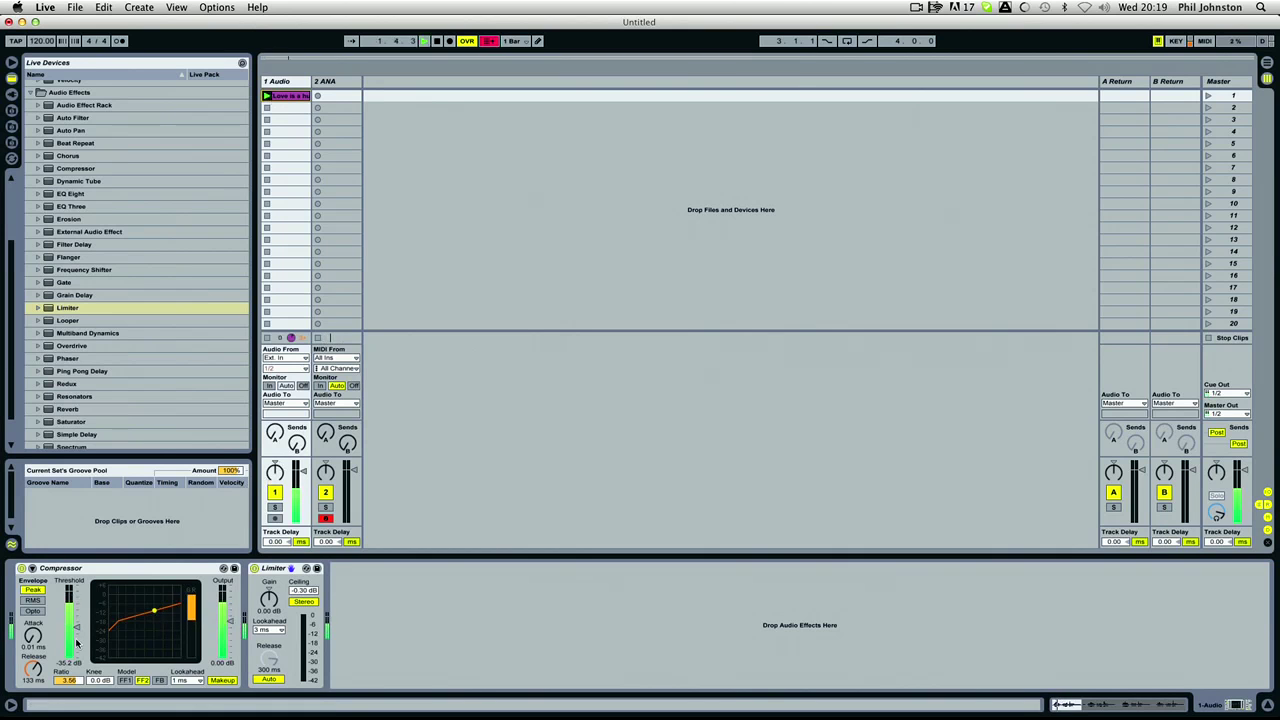
pyautogui.moveTo(33, 668); pyautogui.dragTo(33, 650)
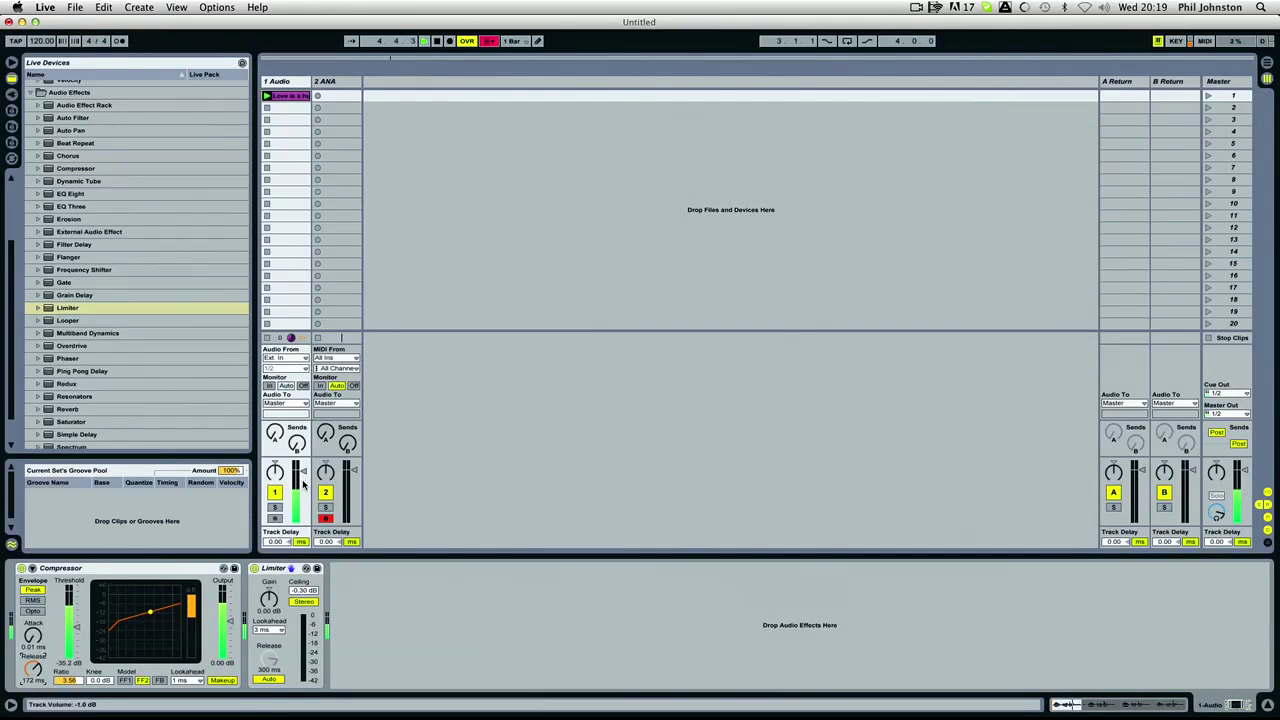
# Step: Lower the 1 Audio track's volume and set the Compressor's release to 195 ms, ratio to 5.57 and threshold to -28.7 dB
pyautogui.moveTo(303, 484); pyautogui.dragTo(303, 497)
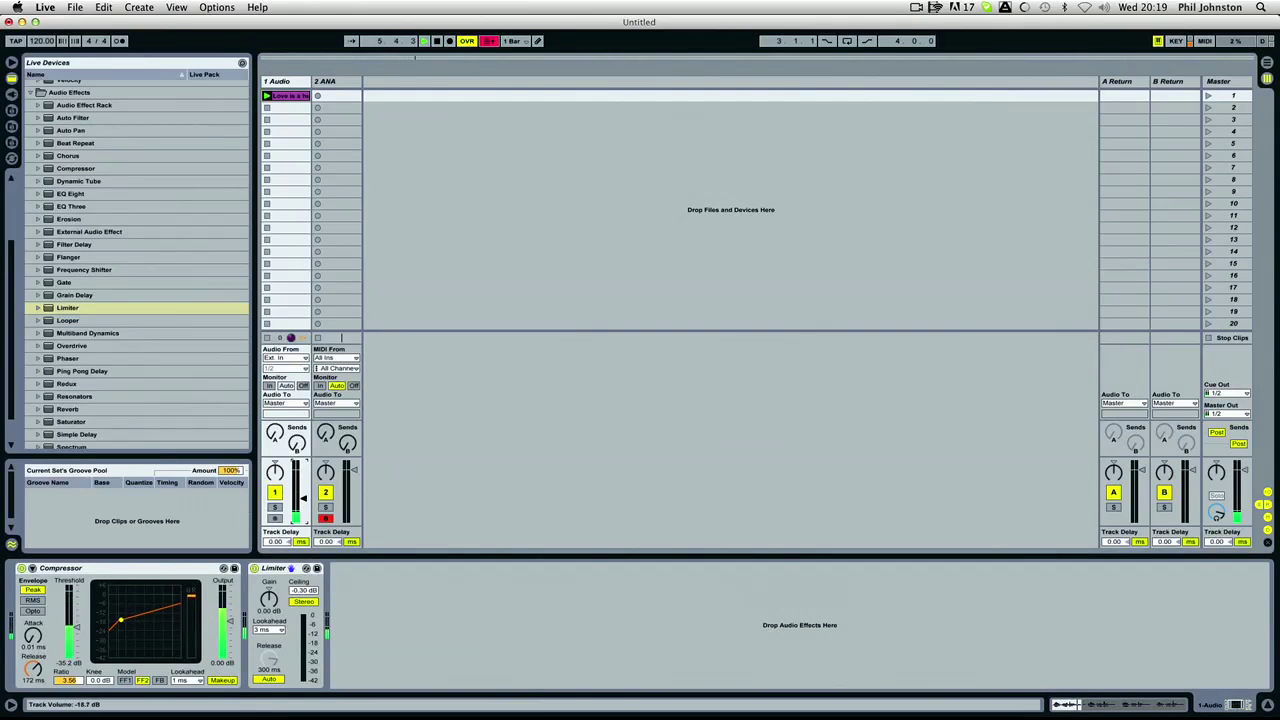
pyautogui.moveTo(303, 497); pyautogui.dragTo(303, 493)
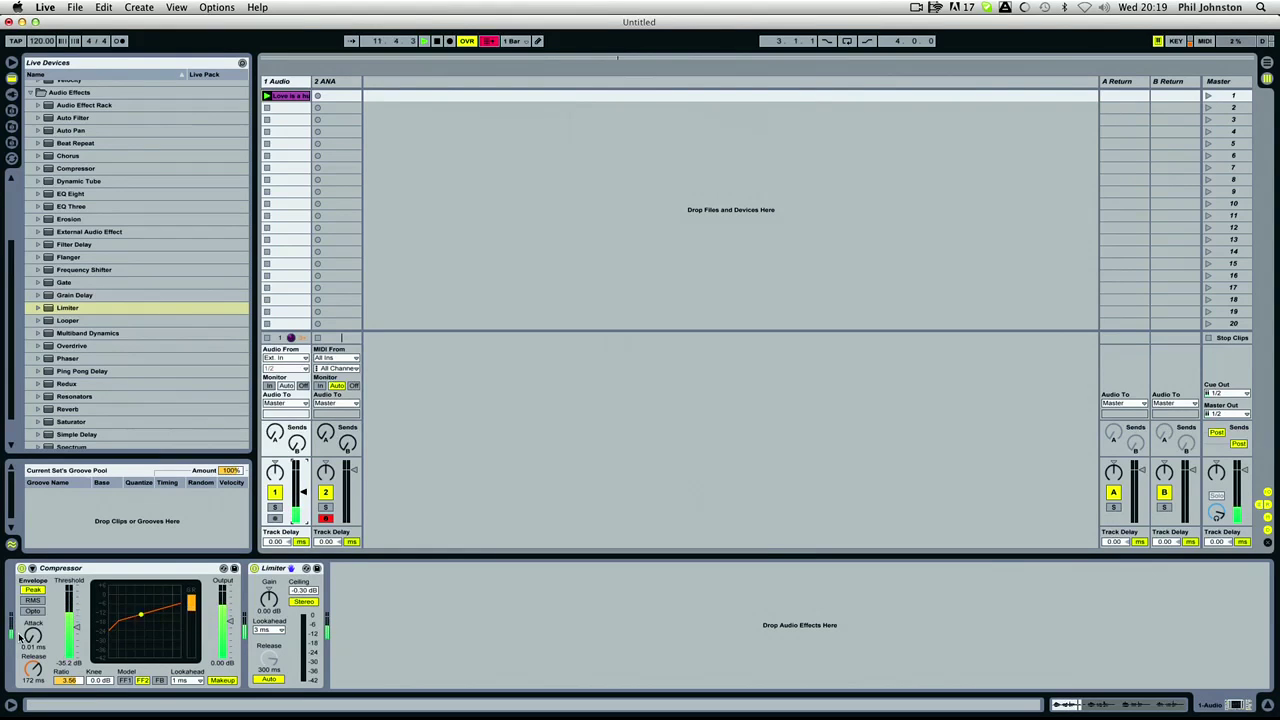
pyautogui.moveTo(30, 670); pyautogui.dragTo(67, 660)
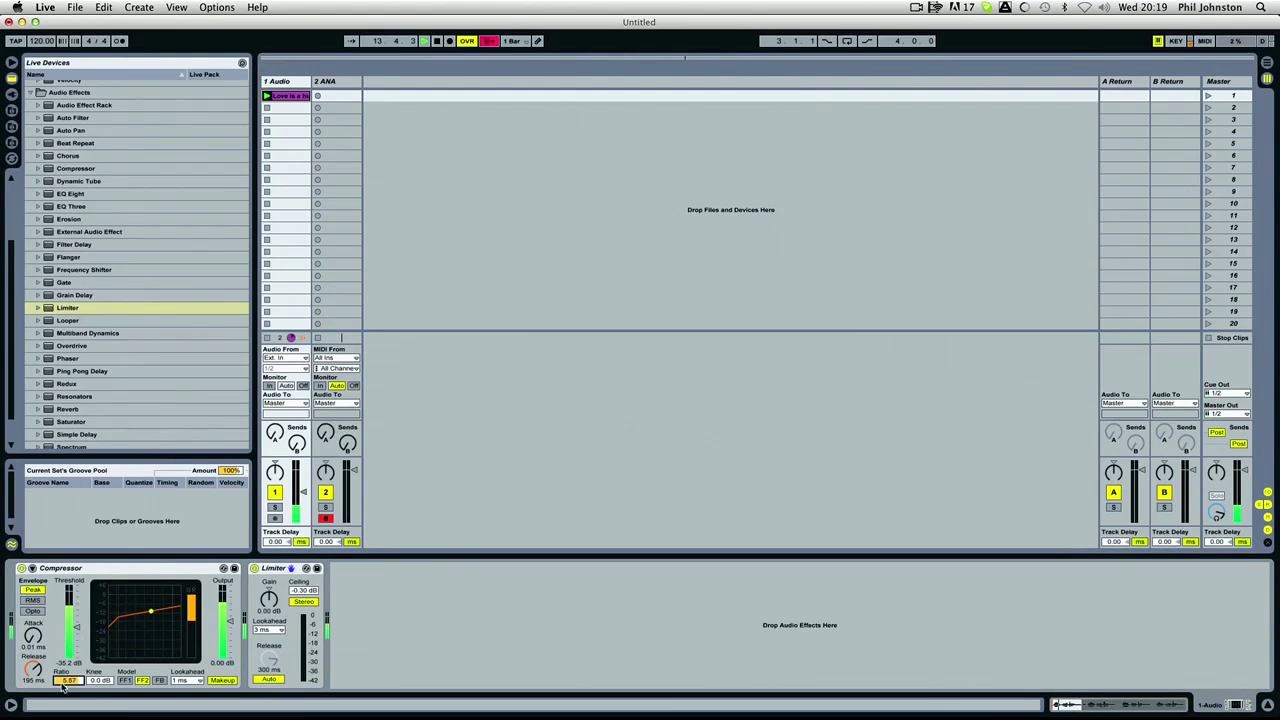
pyautogui.moveTo(66, 586); pyautogui.dragTo(66, 570)
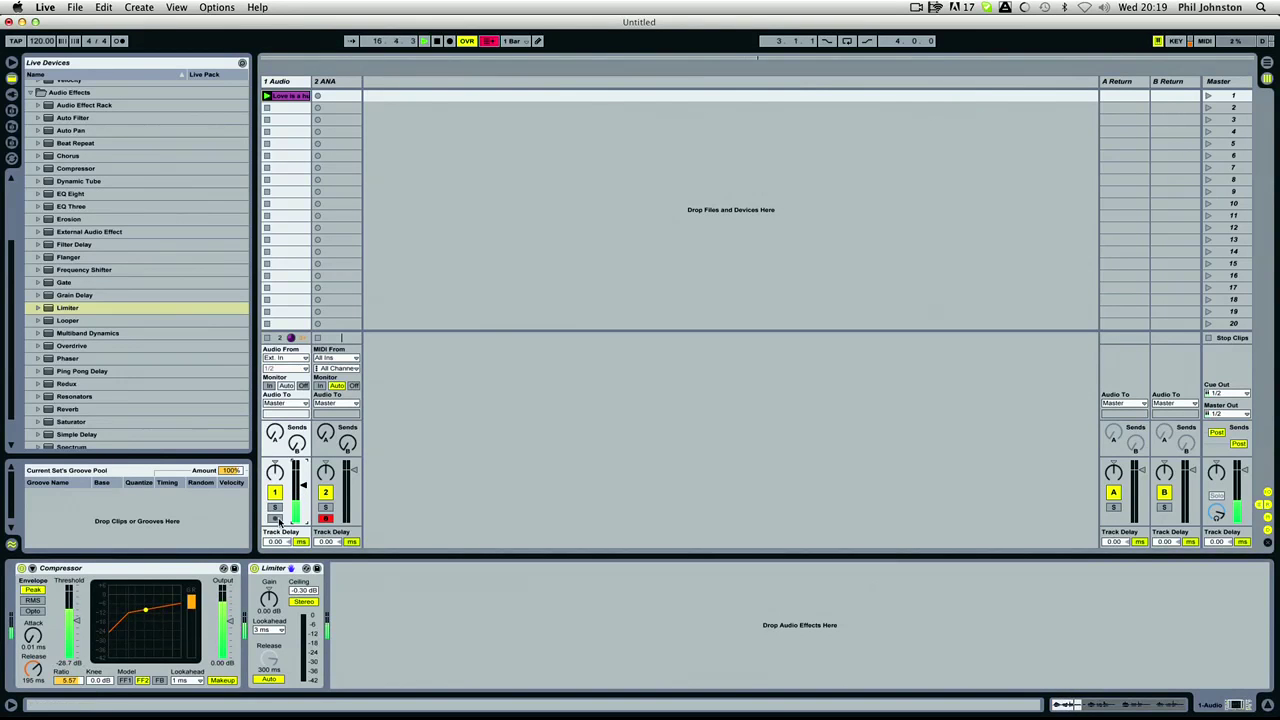
# Step: Raise the 1 Audio track's volume in stages and stop playback
pyautogui.moveTo(303, 487); pyautogui.dragTo(303, 483)
pyautogui.press('space')
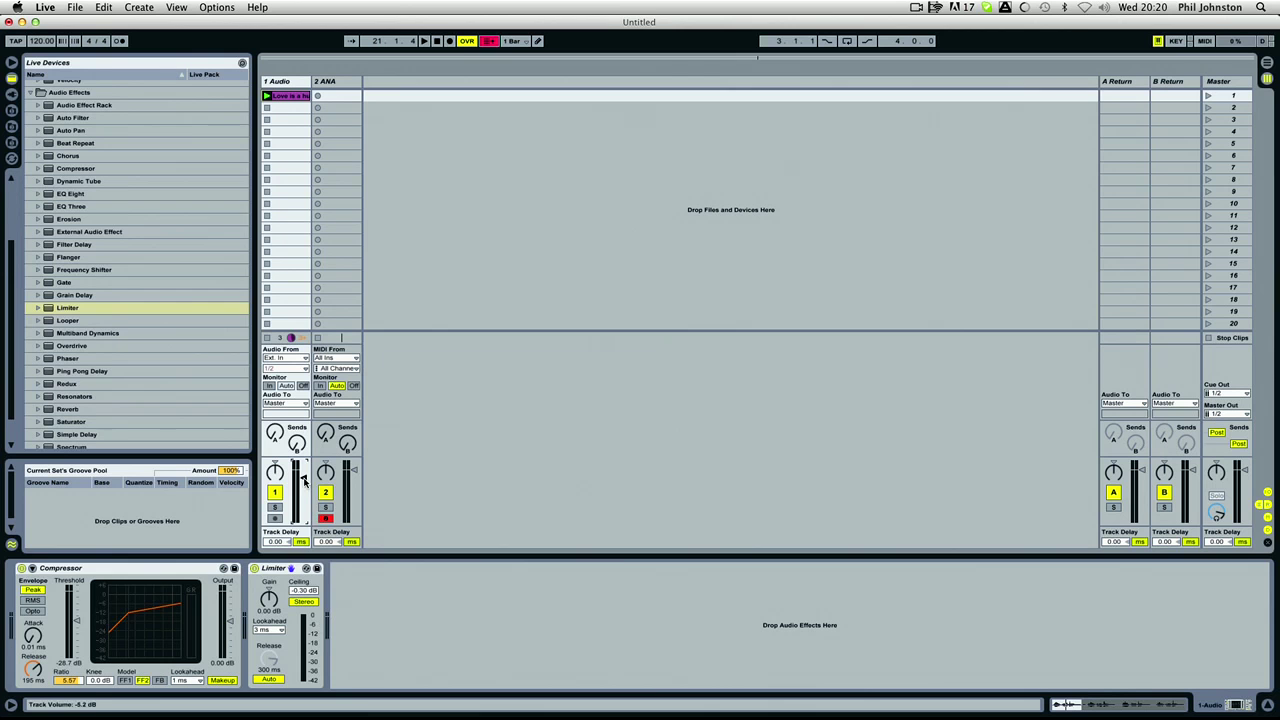
pyautogui.moveTo(303, 480); pyautogui.dragTo(303, 476)
pyautogui.moveTo(305, 476); pyautogui.dragTo(304, 473)
# Step: Audition the vocal clip with the Compressor and Limiter bypassed, stop it, and re-enable only the Compressor
pyautogui.click(21, 568)
pyautogui.click(254, 568)
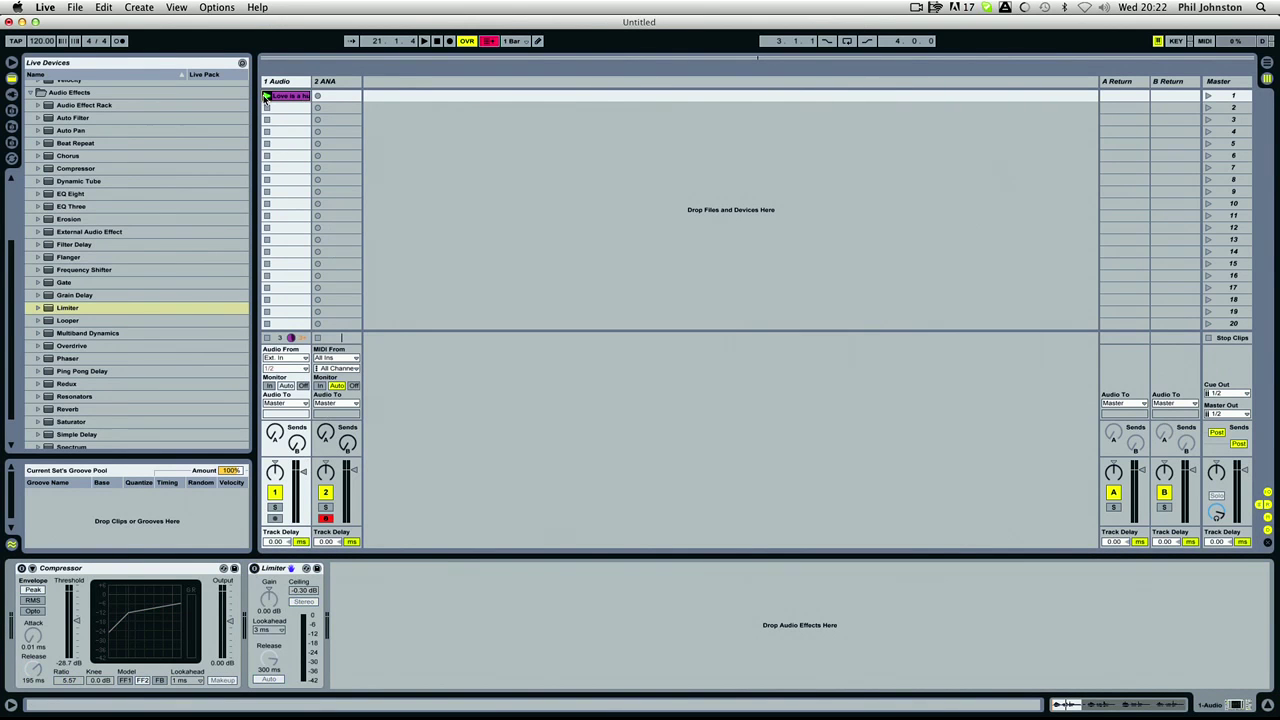
pyautogui.click(266, 96)
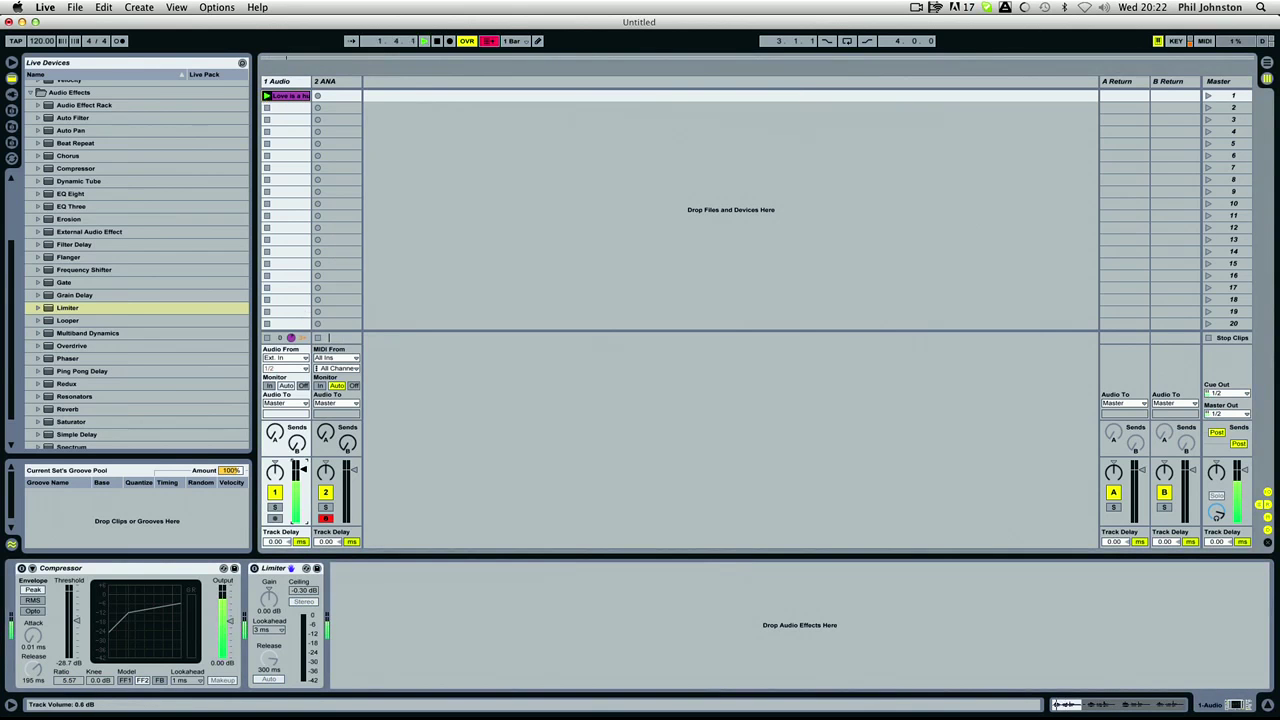
pyautogui.moveTo(302, 467); pyautogui.dragTo(302, 472)
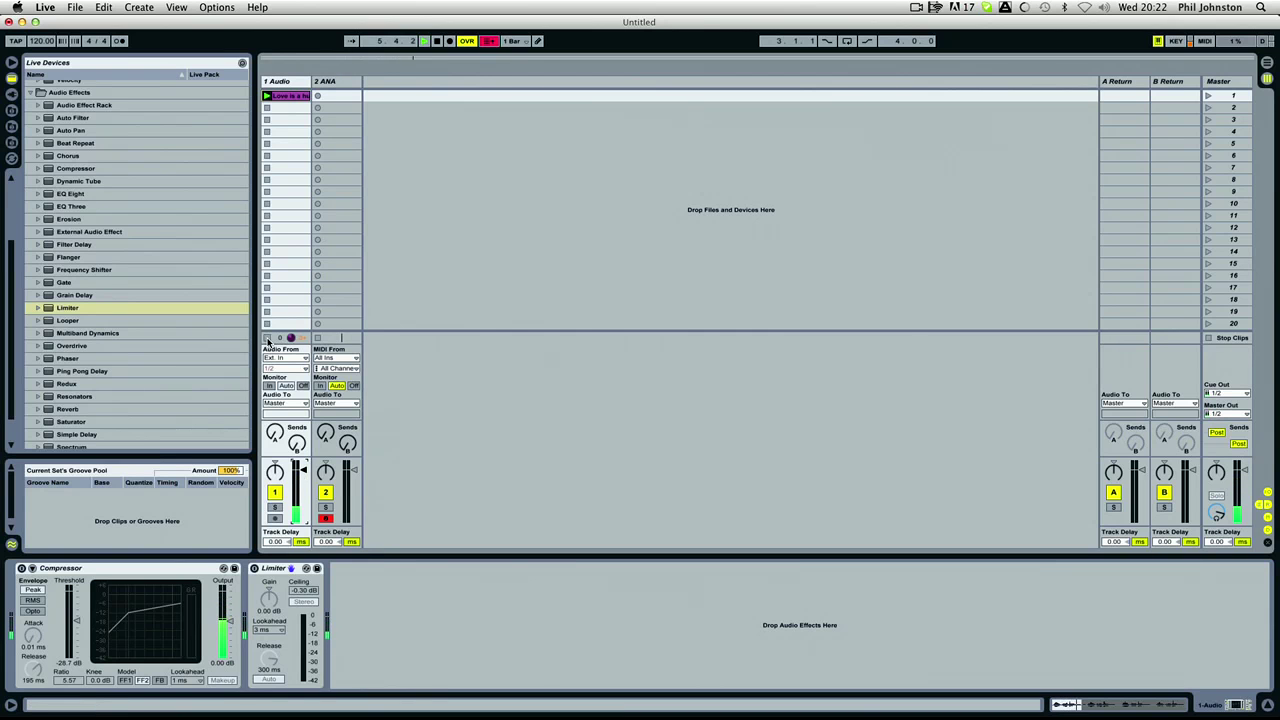
pyautogui.click(267, 338)
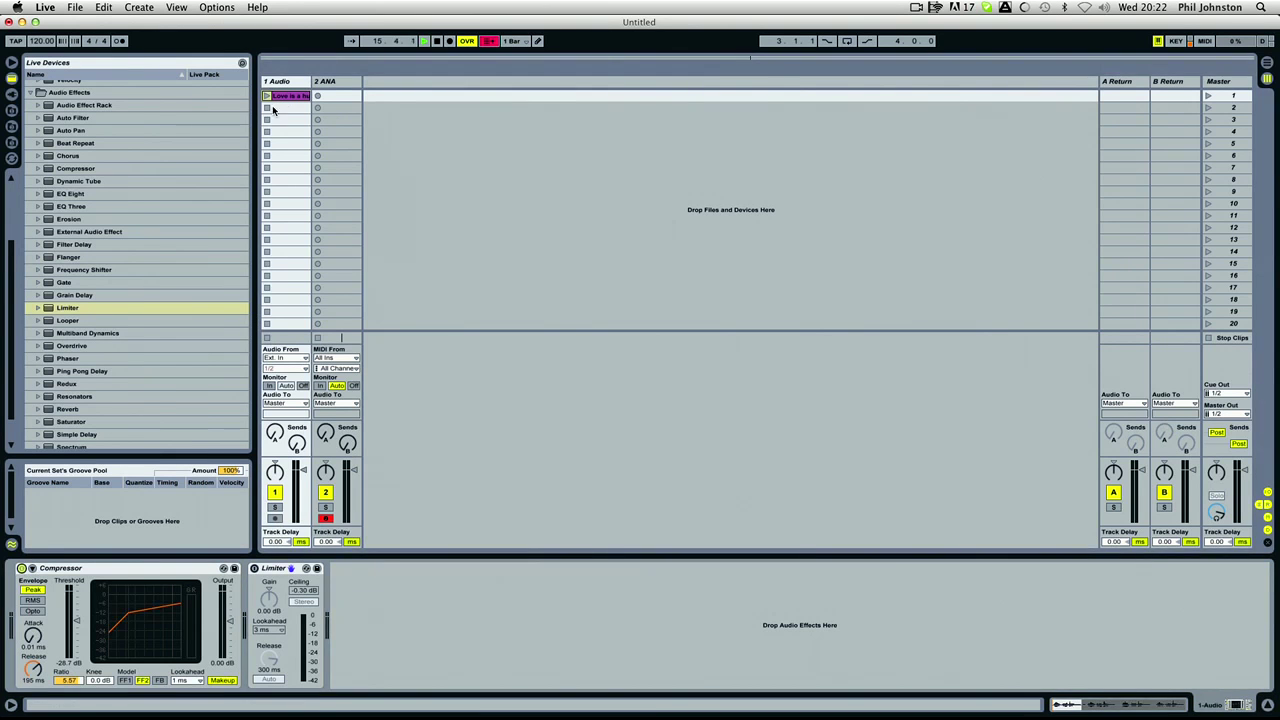
# Step: Insert an EQ Eight between the Compressor and Limiter and boost its band 3 by 2.95 dB at 1.55 kHz
pyautogui.scroll(-2, 129, 328)
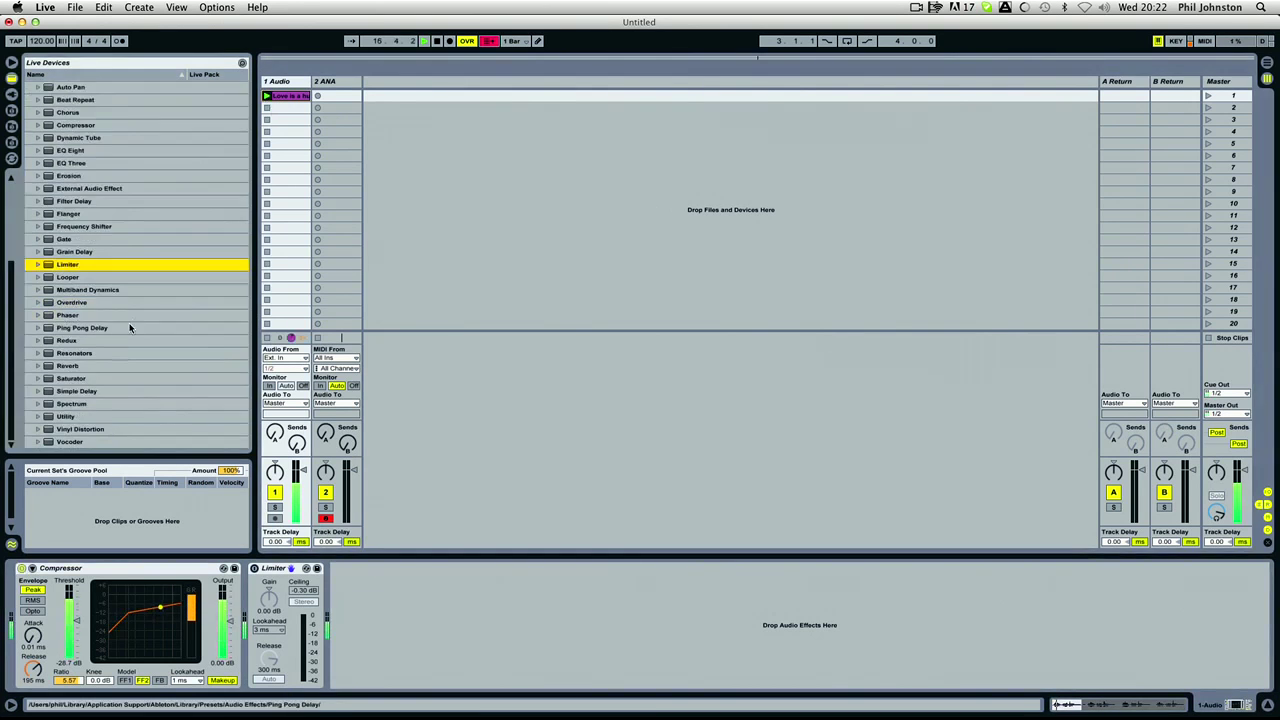
pyautogui.press('e')
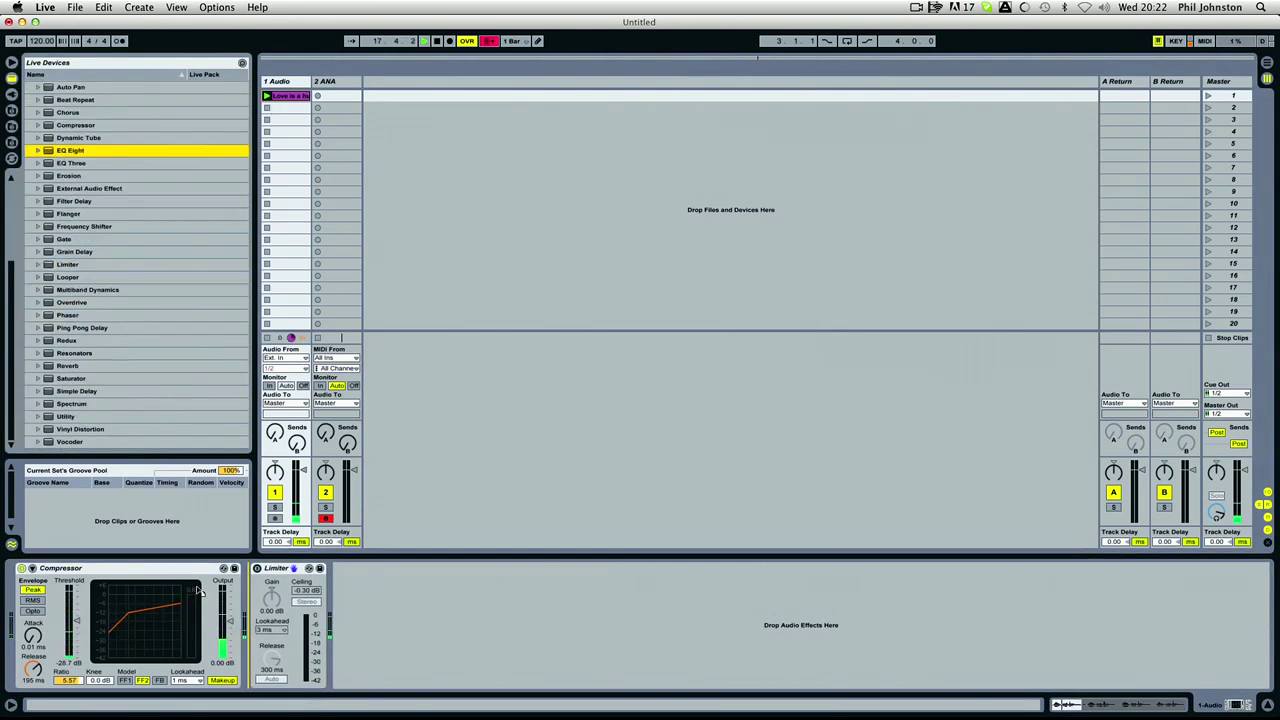
pyautogui.press('Return')
pyautogui.moveTo(465, 622)
pyautogui.mouseDown()
pyautogui.moveTo(428, 618)
pyautogui.moveTo(457, 609)
pyautogui.moveTo(420, 614)
pyautogui.moveTo(463, 606)
pyautogui.moveTo(468, 616)
pyautogui.moveTo(430, 612)
pyautogui.moveTo(457, 606)
pyautogui.moveTo(455, 617)
pyautogui.mouseUp()
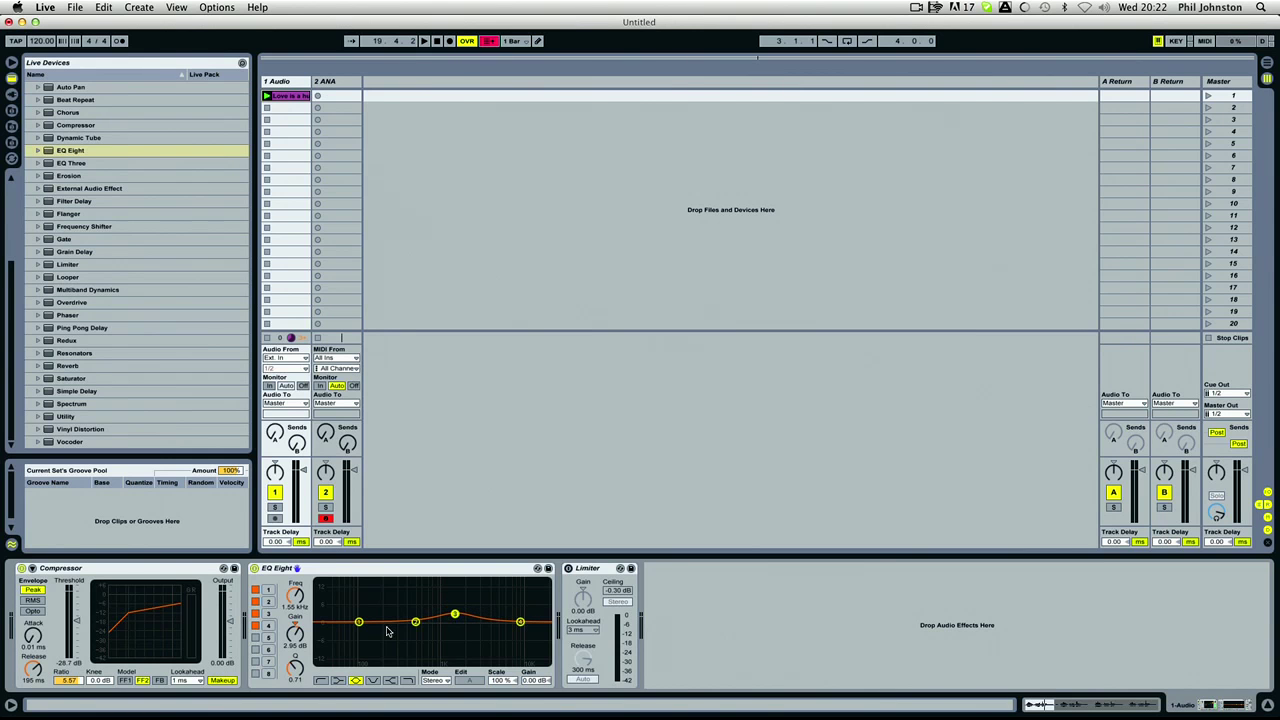
# Step: Shape EQ Eight band 3 into a narrower 8.33 dB boost at 3.17 kHz with a Q of 2.20
pyautogui.press('space')
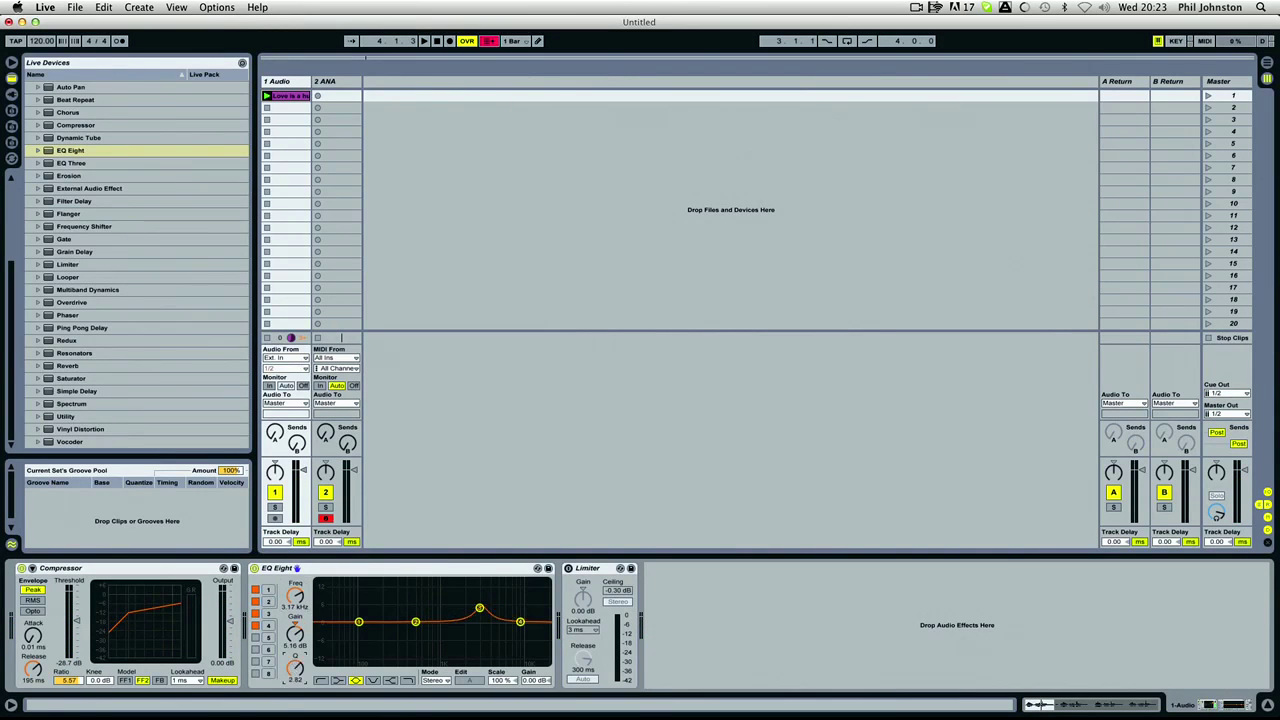
pyautogui.moveTo(293, 683); pyautogui.dragTo(292, 670)
pyautogui.moveTo(293, 620); pyautogui.dragTo(293, 598)
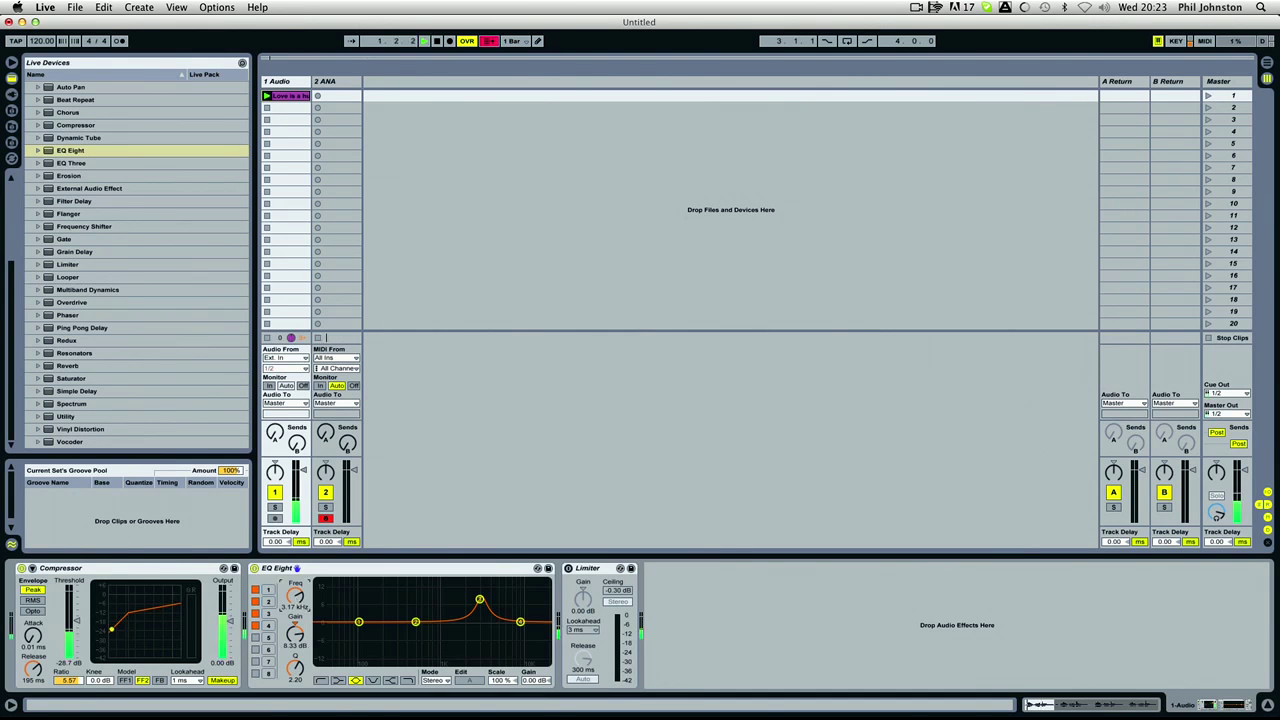
# Step: Sweep the boosted band 3 across the vocal's frequencies and set it to a -1.97 dB cut at 1.95 kHz
pyautogui.moveTo(297, 598); pyautogui.dragTo(297, 659)
pyautogui.moveTo(432, 600); pyautogui.dragTo(465, 585)
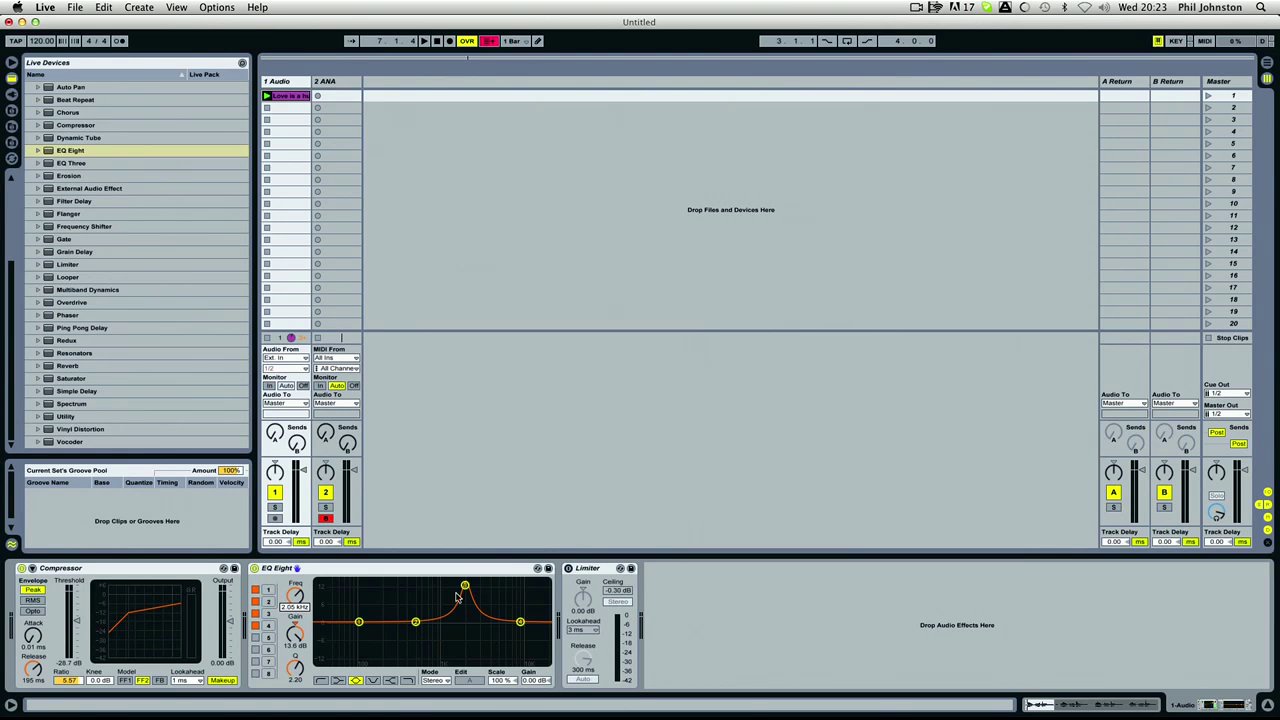
pyautogui.moveTo(465, 587); pyautogui.dragTo(463, 627)
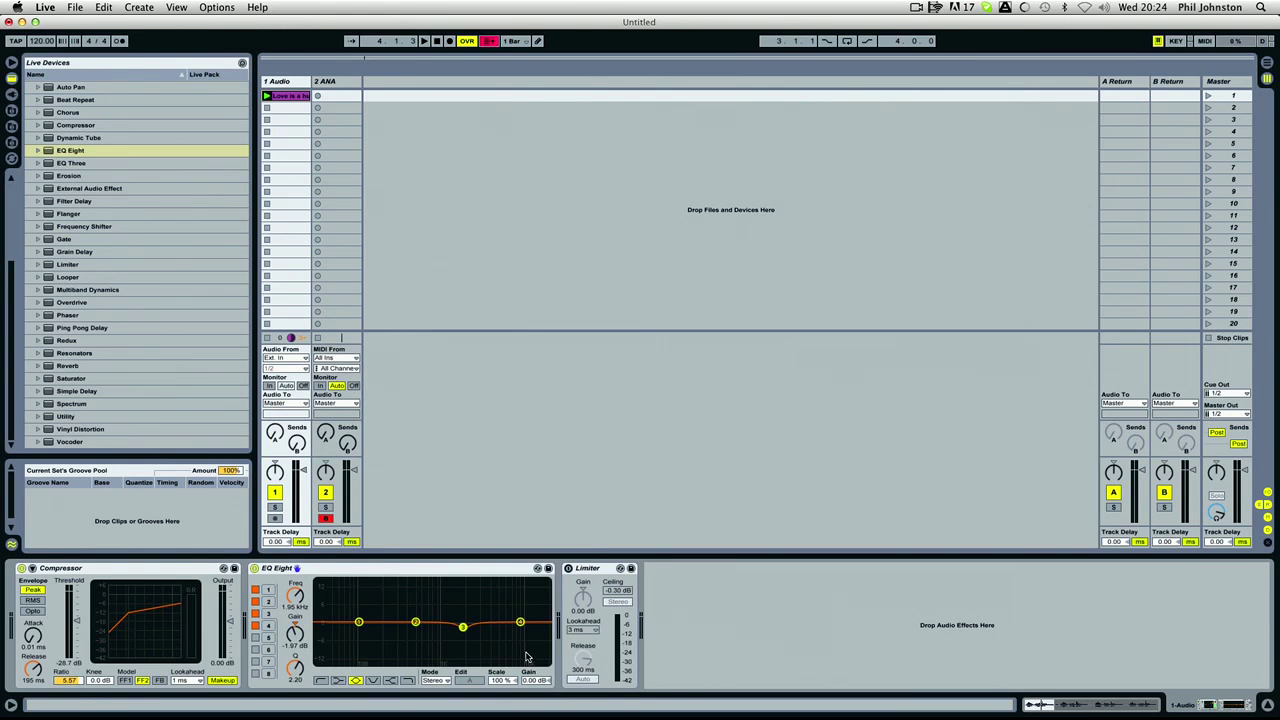
# Step: Boost EQ Eight band 4 by 7.38 dB at 14.2 kHz and audition the vocal in short bursts
pyautogui.moveTo(463, 627); pyautogui.dragTo(524, 612)
pyautogui.press('space')
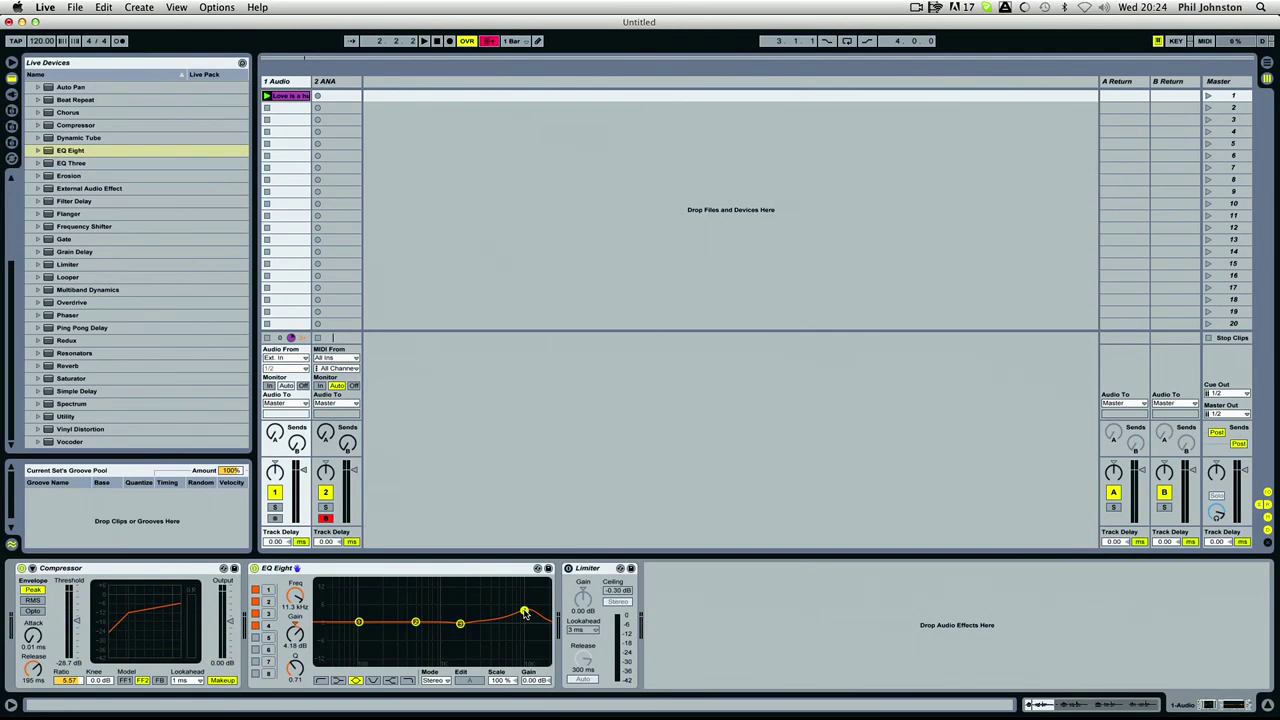
pyautogui.moveTo(524, 612)
pyautogui.mouseDown()
pyautogui.moveTo(497, 597)
pyautogui.moveTo(532, 603)
pyautogui.mouseUp()
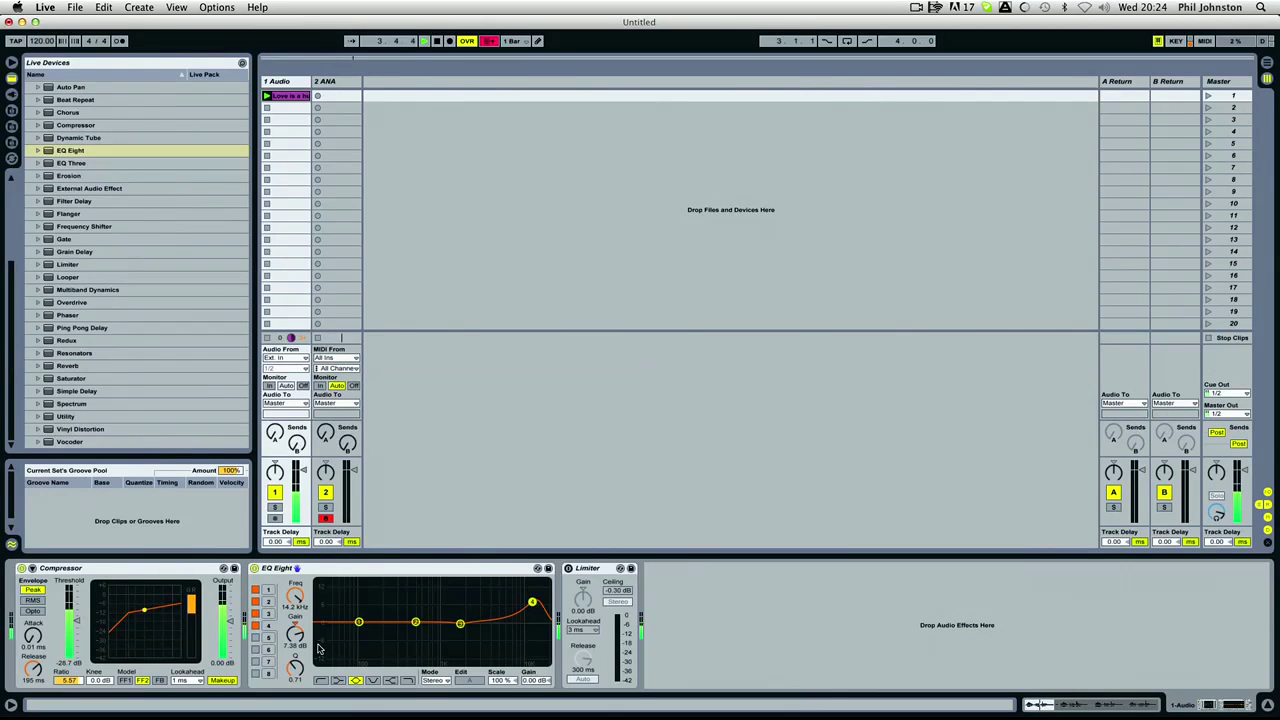
pyautogui.press('space')
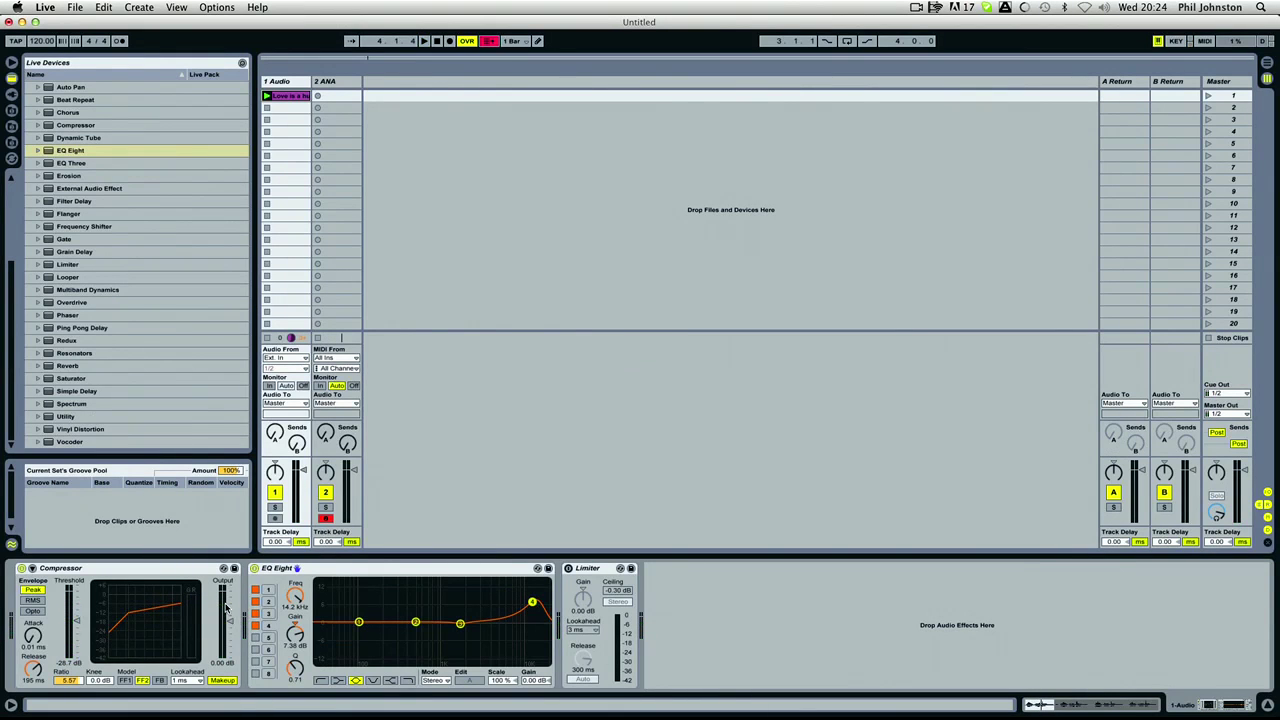
pyautogui.press('space')
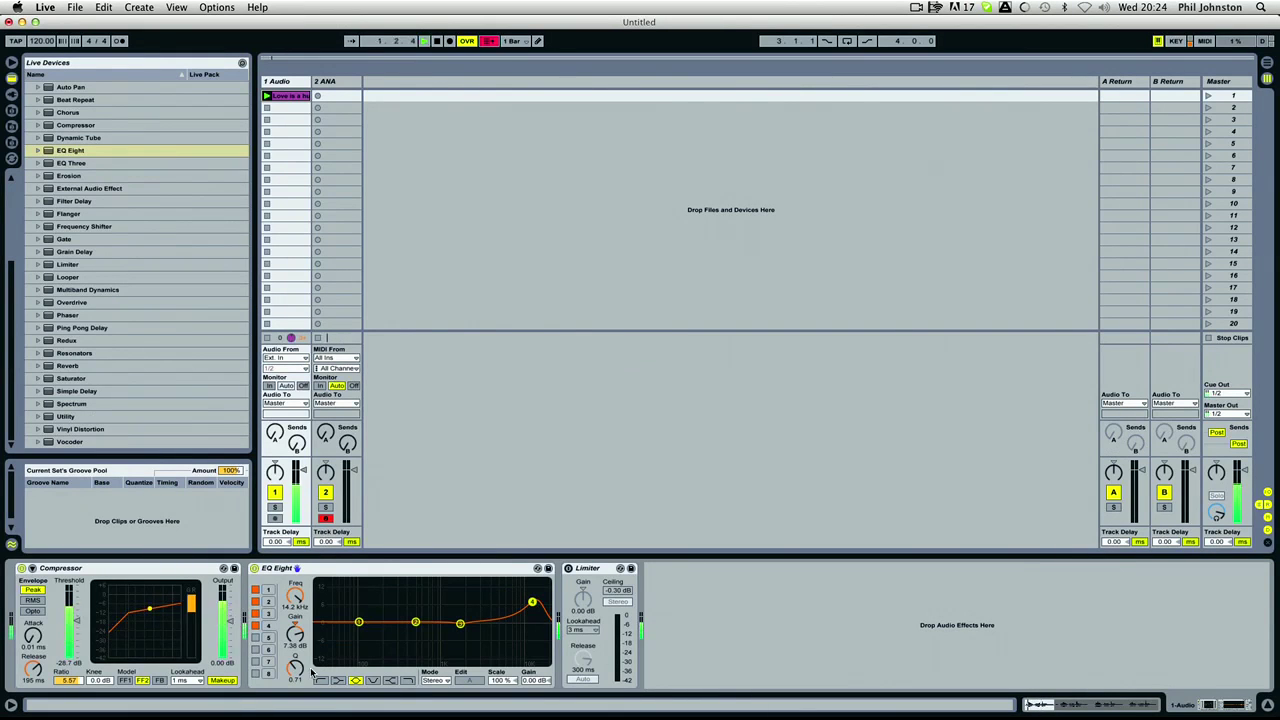
pyautogui.press('space')
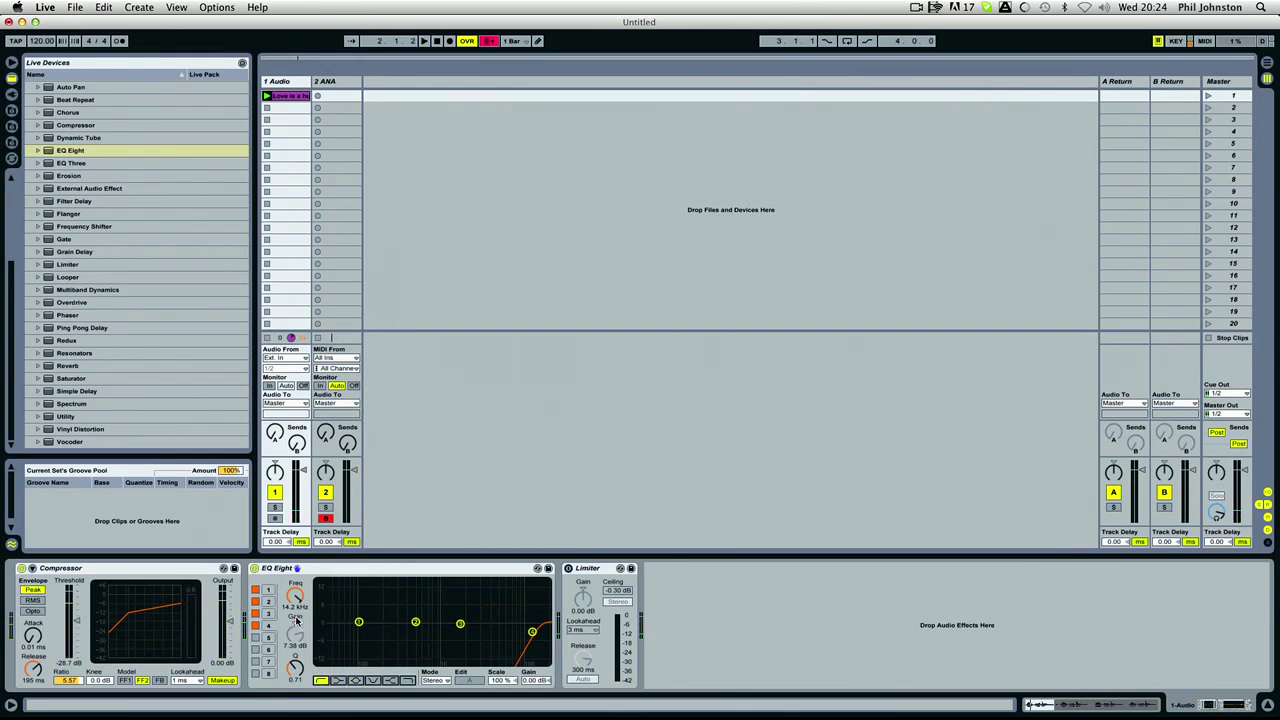
# Step: Switch EQ Eight band 4 to a low cut filter at 198 Hz and play the vocal briefly
pyautogui.click(319, 681)
pyautogui.moveTo(474, 632); pyautogui.dragTo(357, 632)
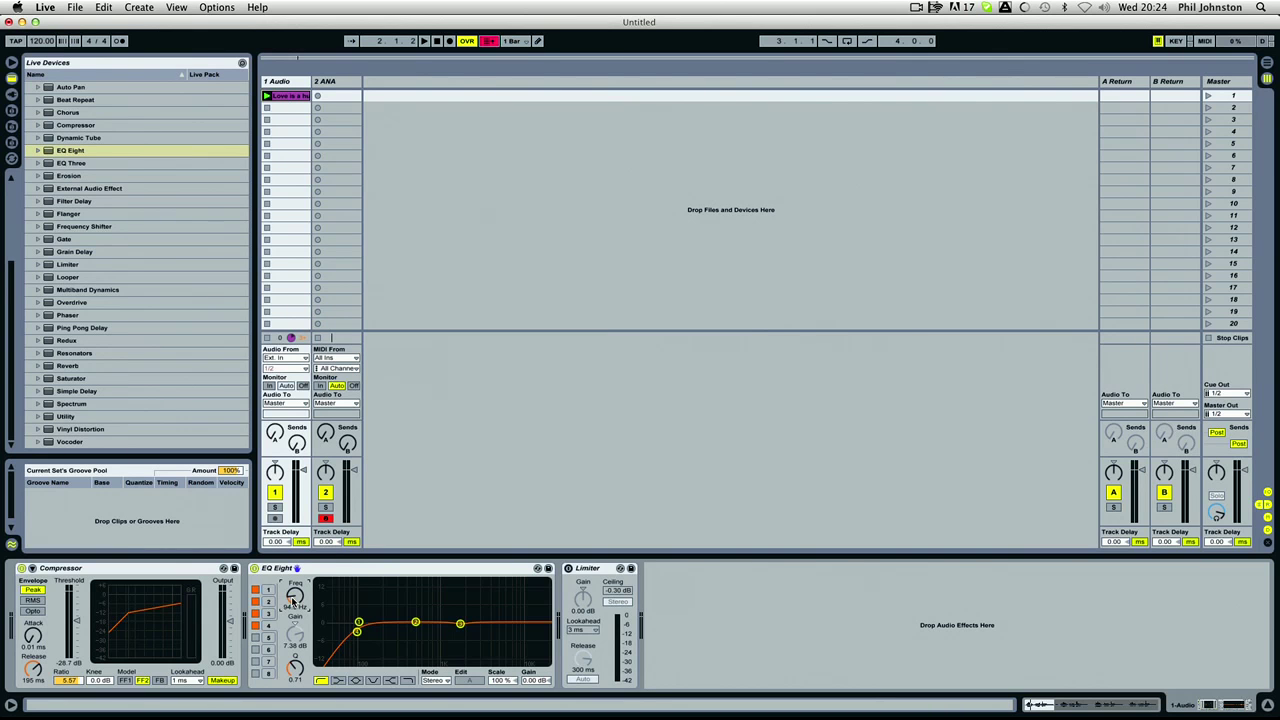
pyautogui.moveTo(295, 597); pyautogui.dragTo(295, 560)
pyautogui.press('space')
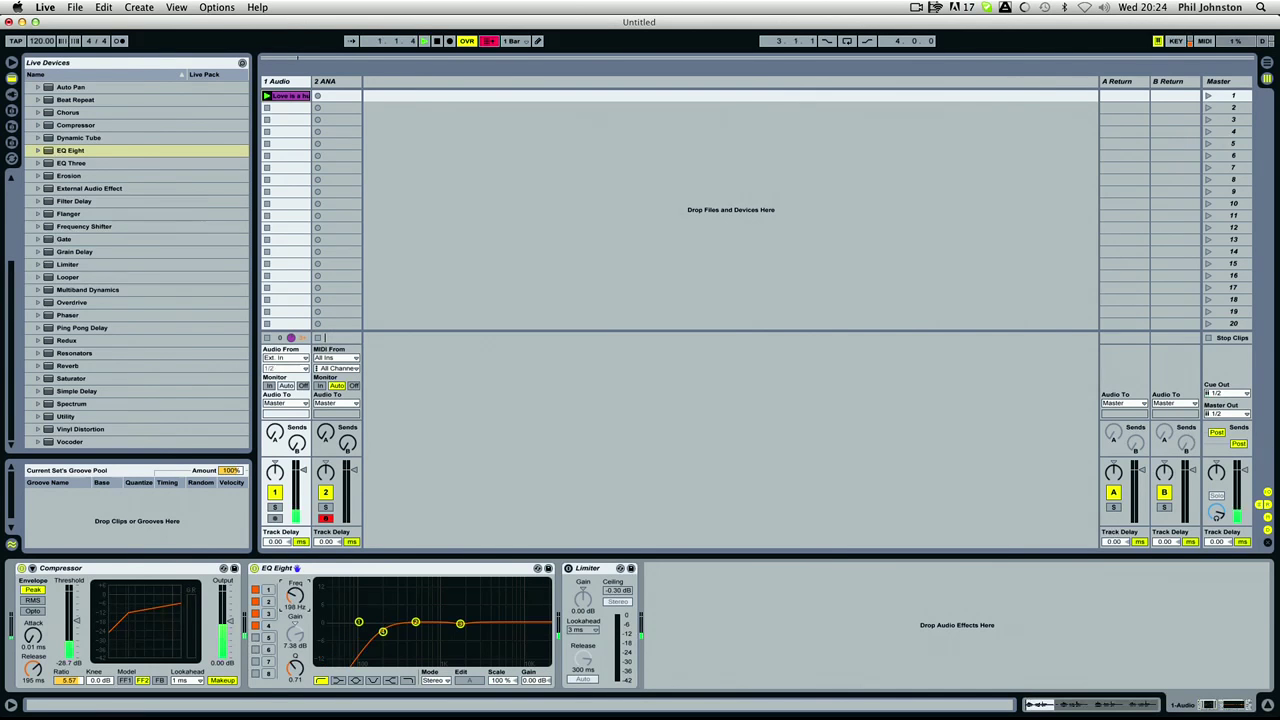
pyautogui.press('space')
# Step: Soften band 4's low cut to a Q of 0.23 at 123 Hz and play the vocal
pyautogui.moveTo(295, 690); pyautogui.dragTo(295, 718)
pyautogui.moveTo(303, 597)
pyautogui.mouseDown()
pyautogui.moveTo(303, 614)
pyautogui.moveTo(303, 587)
pyautogui.mouseUp()
pyautogui.press('space')
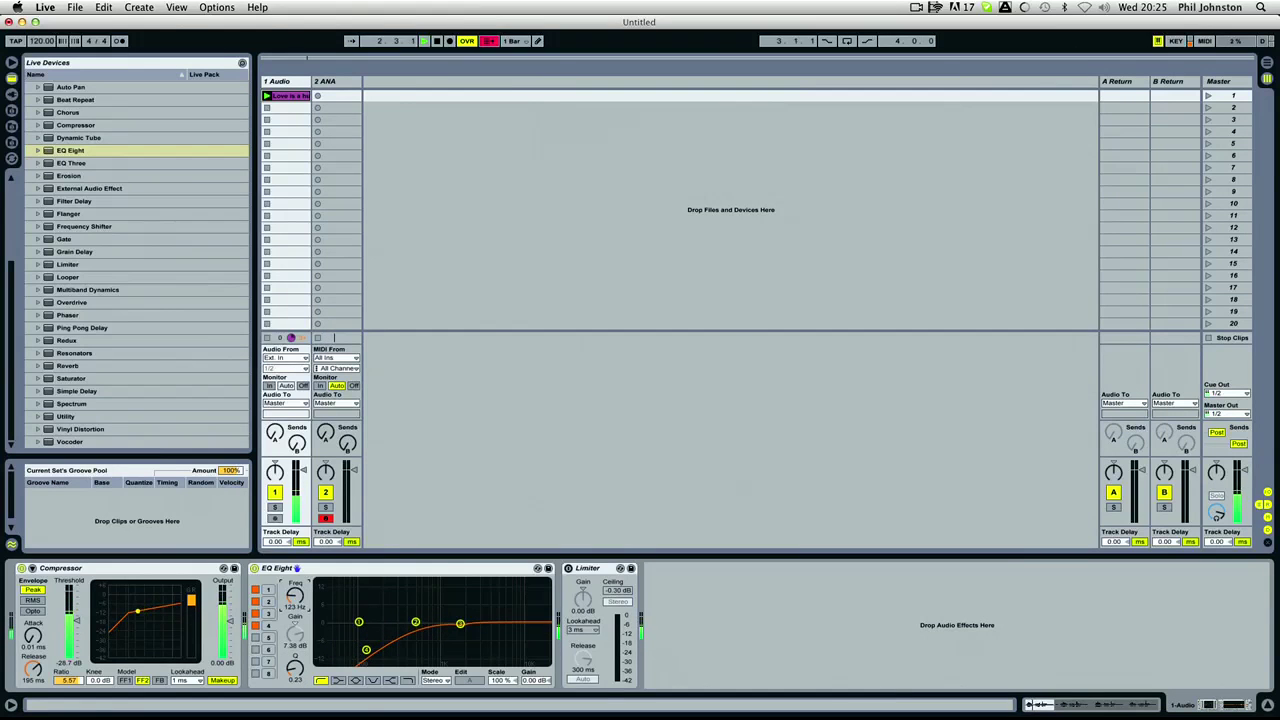
# Step: Turn EQ Eight band 3 into a broad 4.18 dB boost at 16.1 kHz with a Q of 0.52, auditioning the vocal
pyautogui.moveTo(460, 624); pyautogui.dragTo(538, 613)
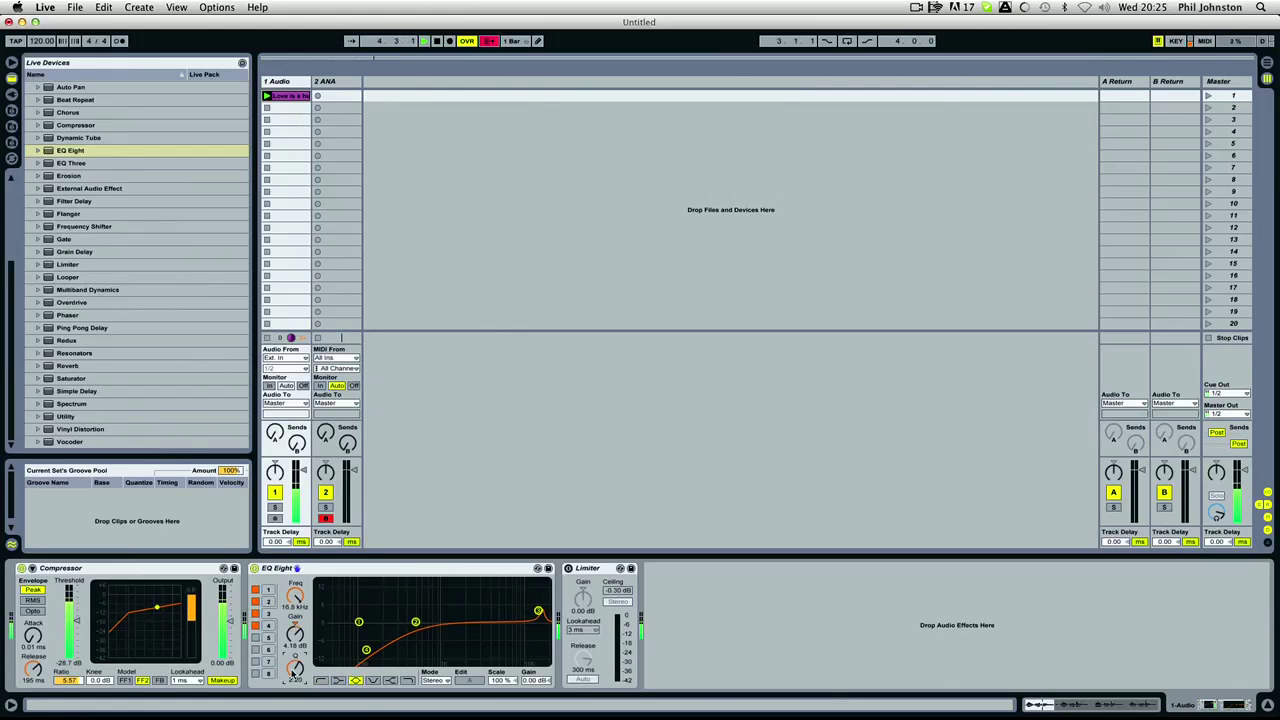
pyautogui.moveTo(295, 655); pyautogui.dragTo(293, 642)
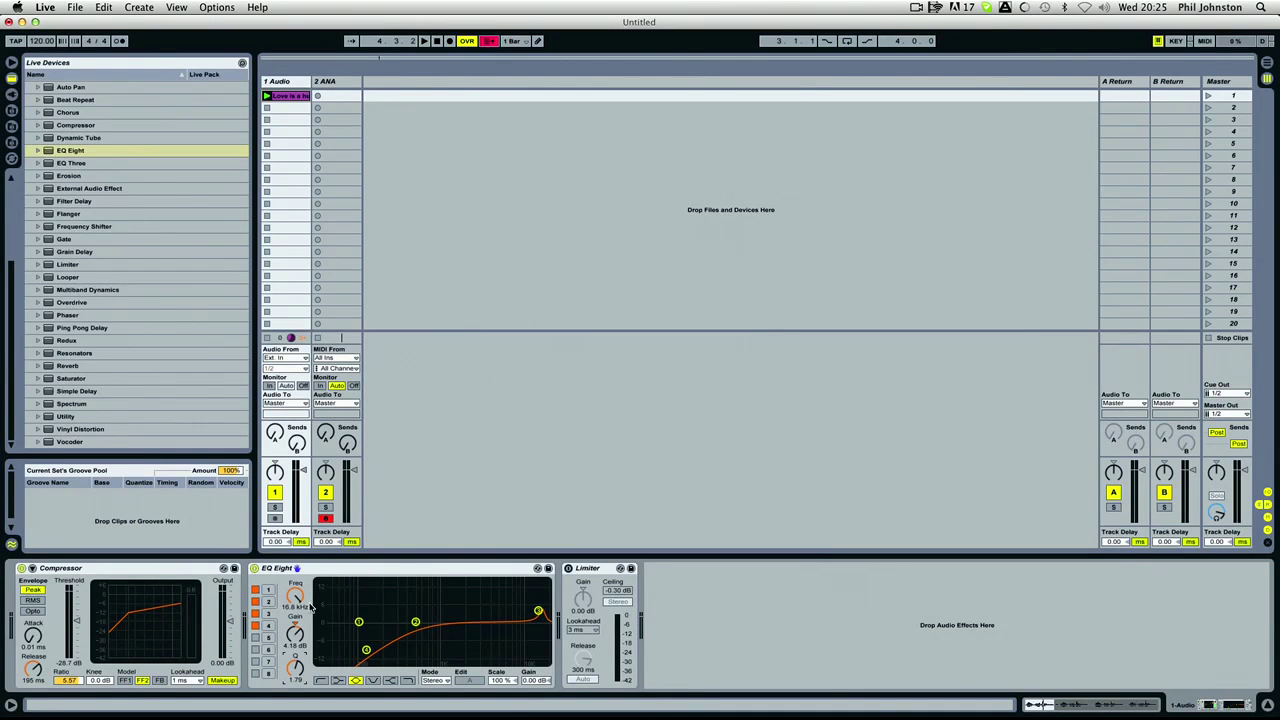
pyautogui.moveTo(294, 598); pyautogui.dragTo(294, 606)
pyautogui.moveTo(298, 669); pyautogui.dragTo(298, 681)
pyautogui.press('space')
pyautogui.moveTo(293, 668); pyautogui.dragTo(293, 704)
pyautogui.press('space')
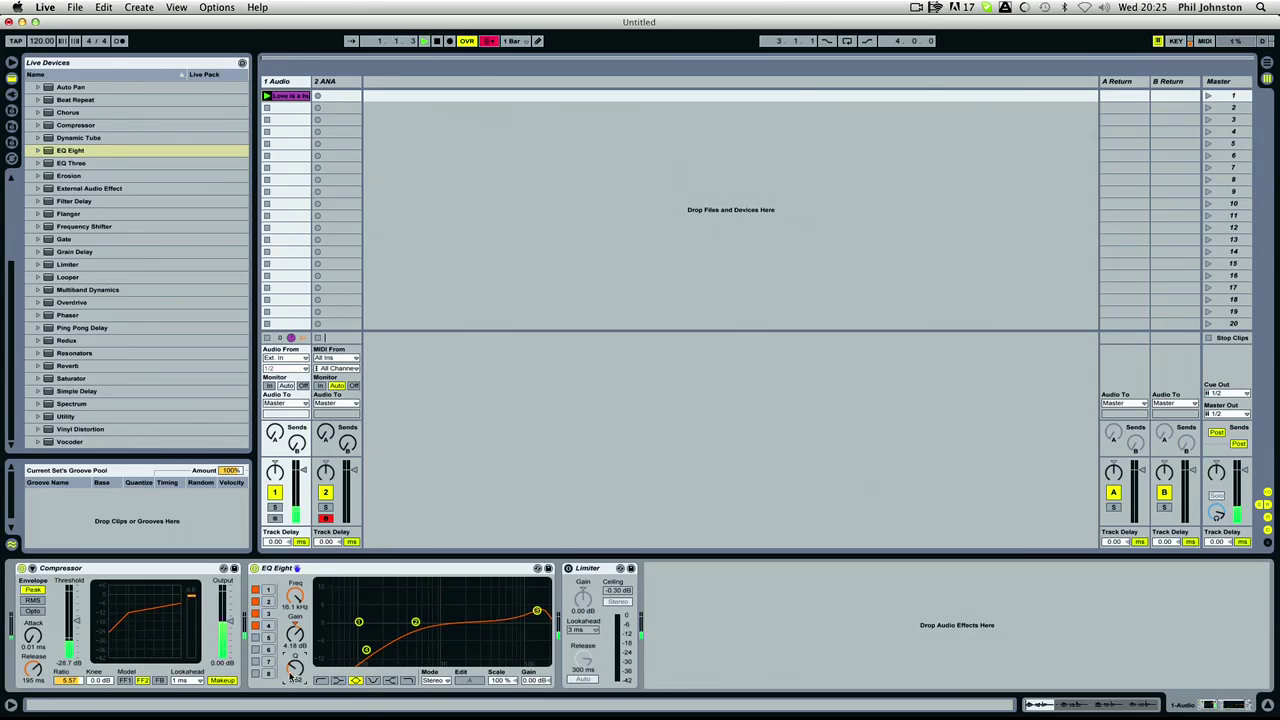
pyautogui.press('space')
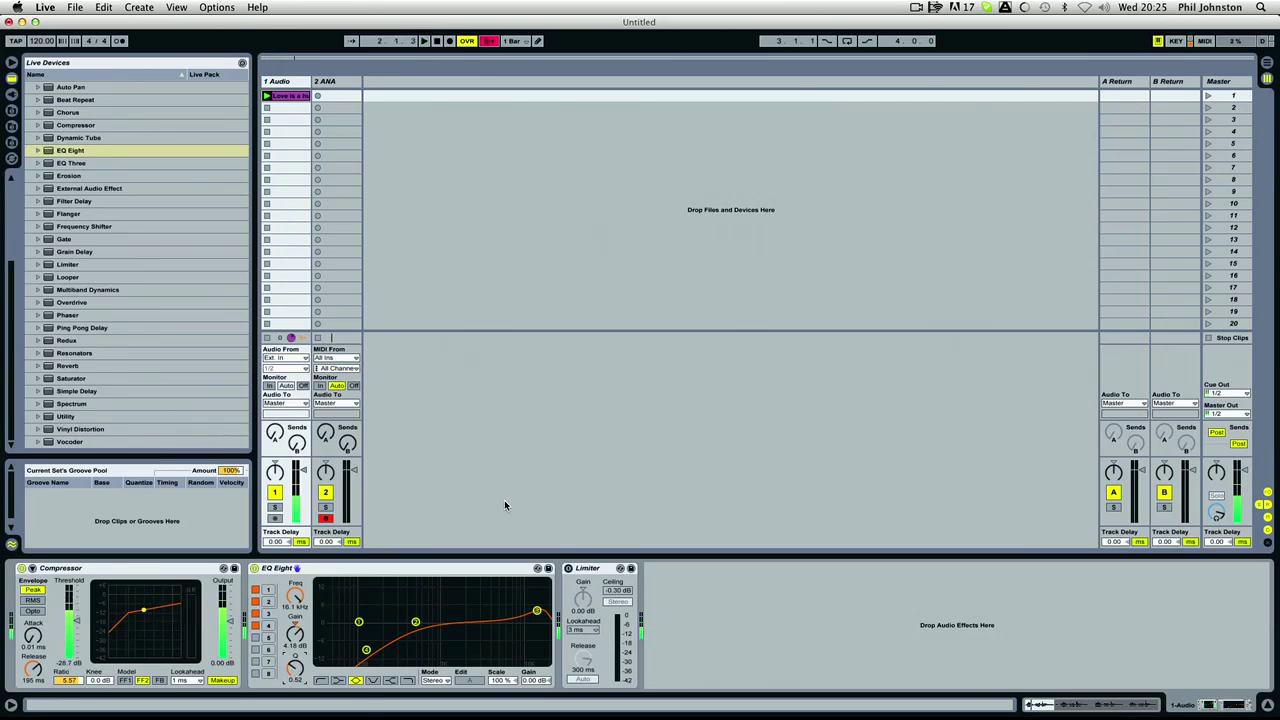
# Step: Enable the vocal track's Limiter and load the 2C-Aether VST reverb onto return track A
pyautogui.click(598, 570)
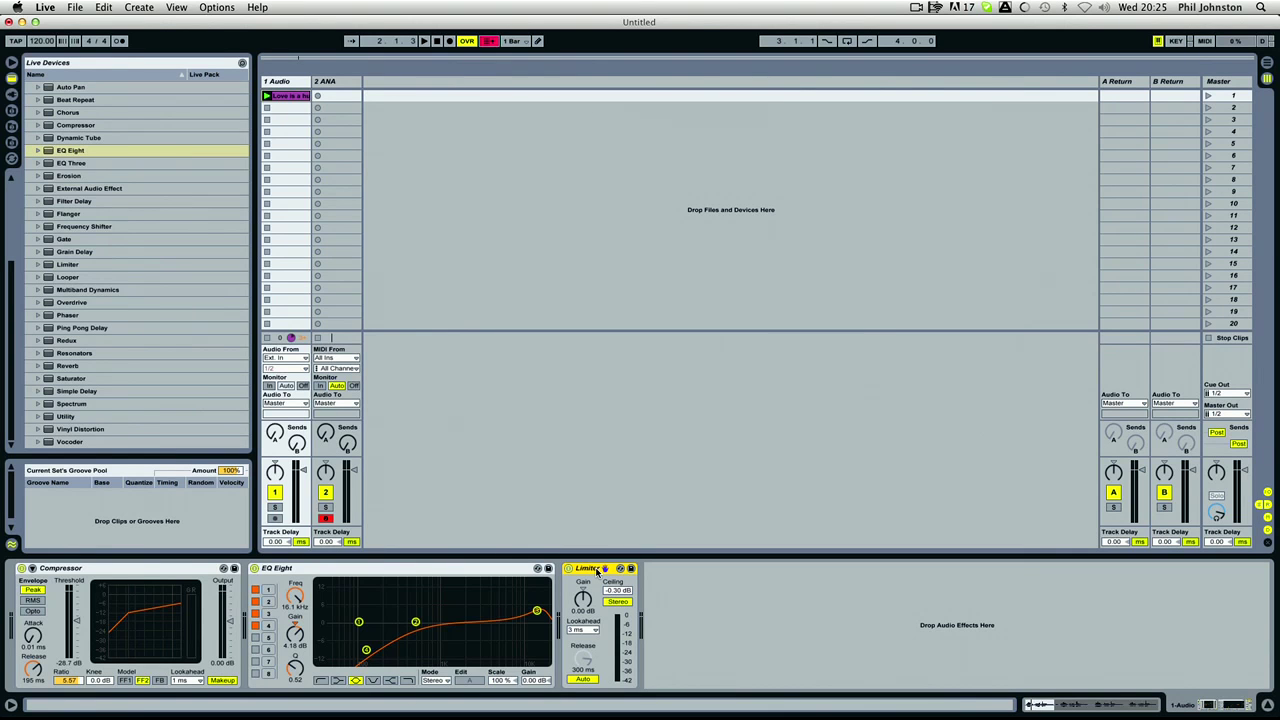
pyautogui.click(12, 95)
pyautogui.click(31, 98)
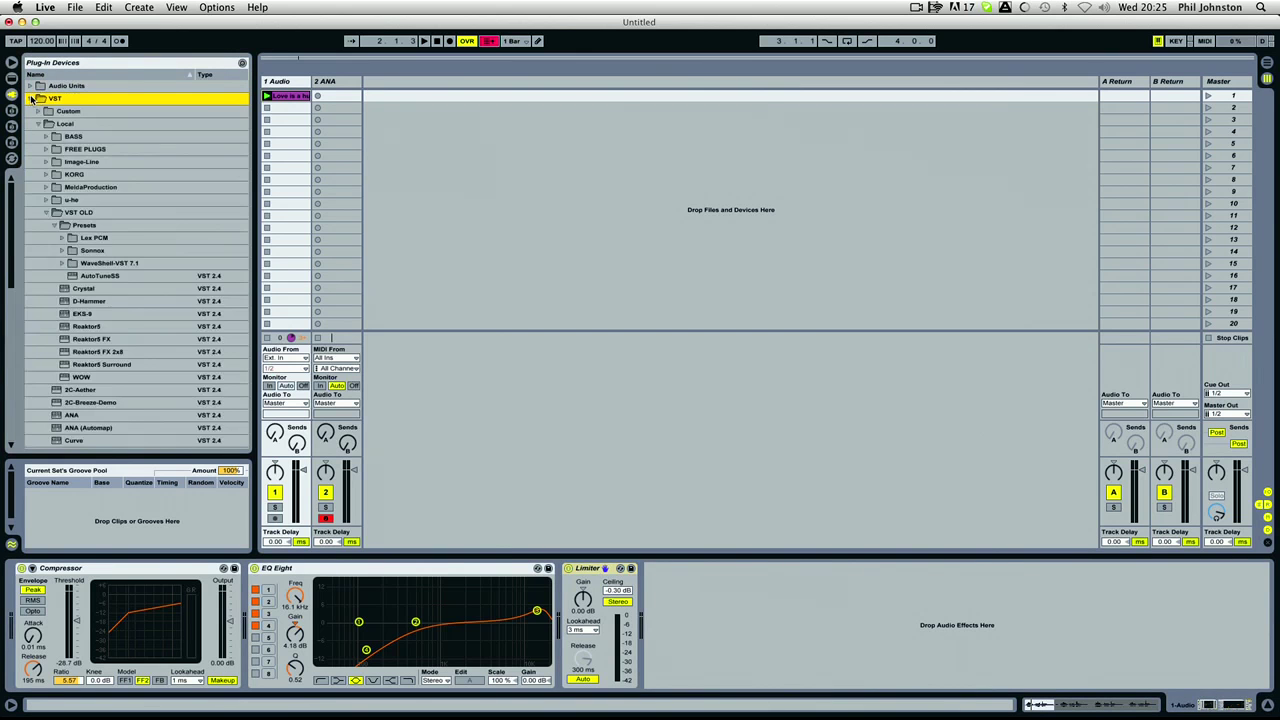
pyautogui.click(46, 213)
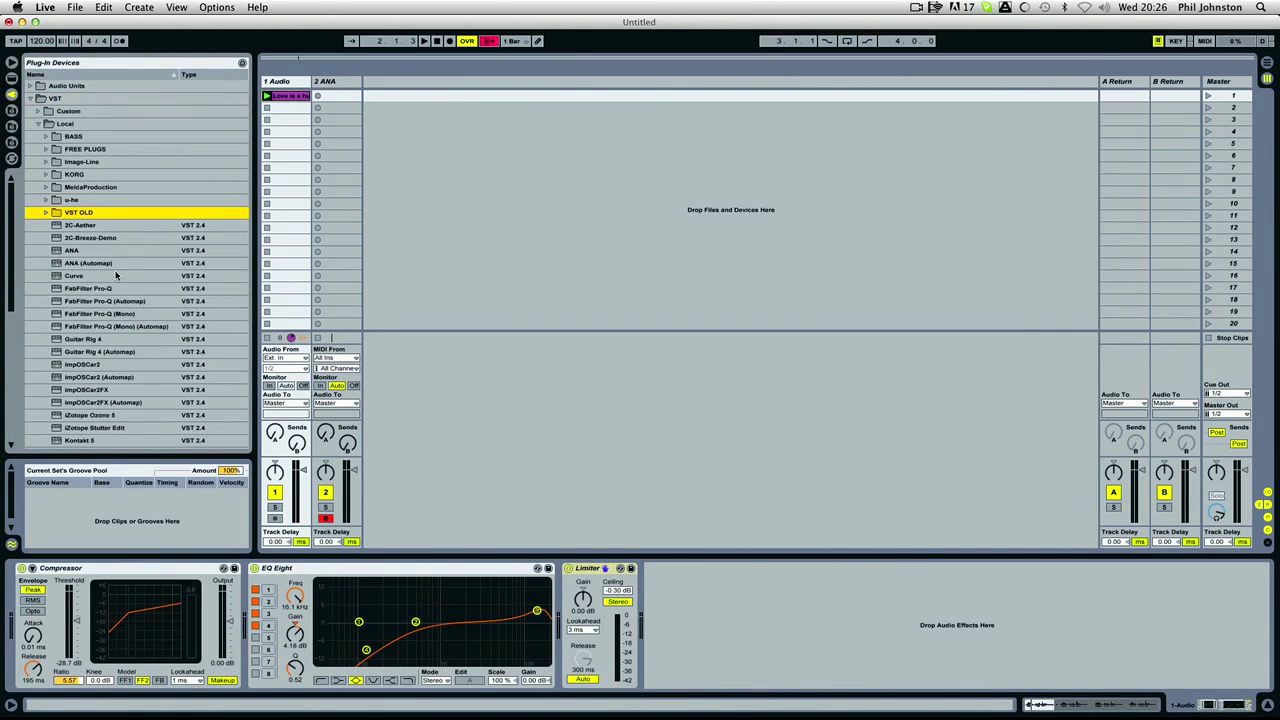
pyautogui.scroll(-5, 58, 180)
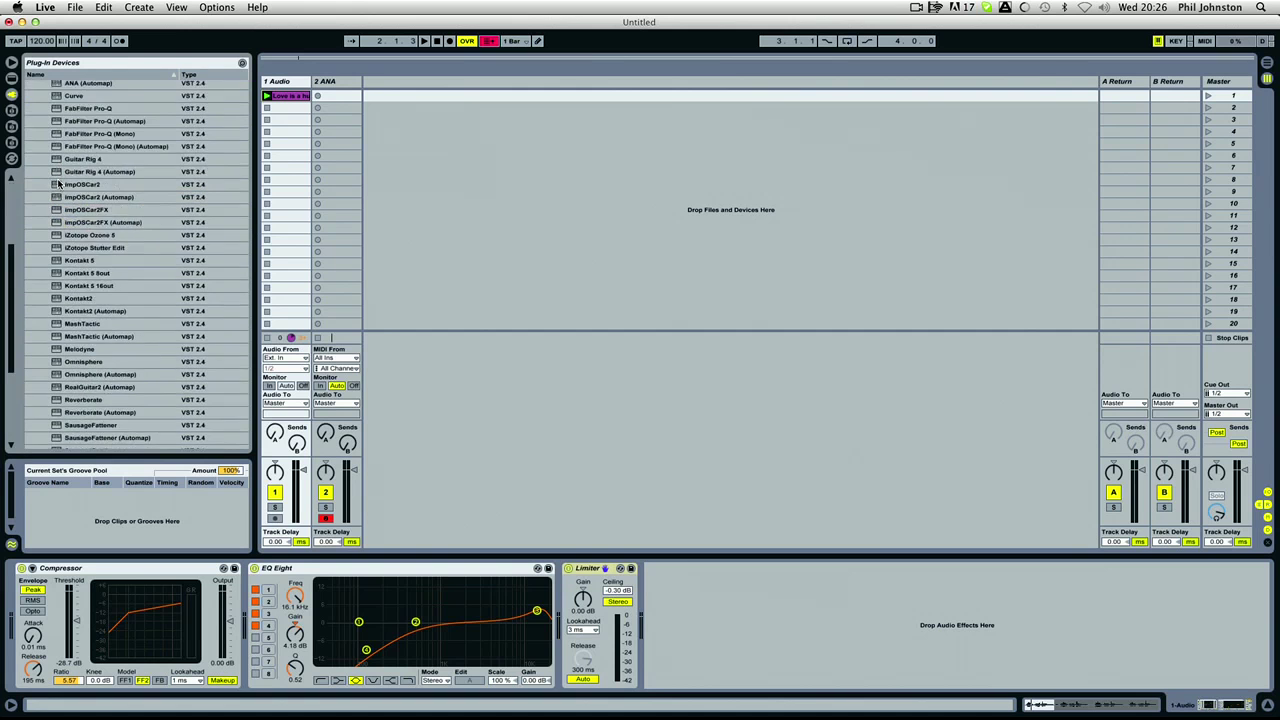
pyautogui.scroll(4, 60, 175)
pyautogui.click(62, 166)
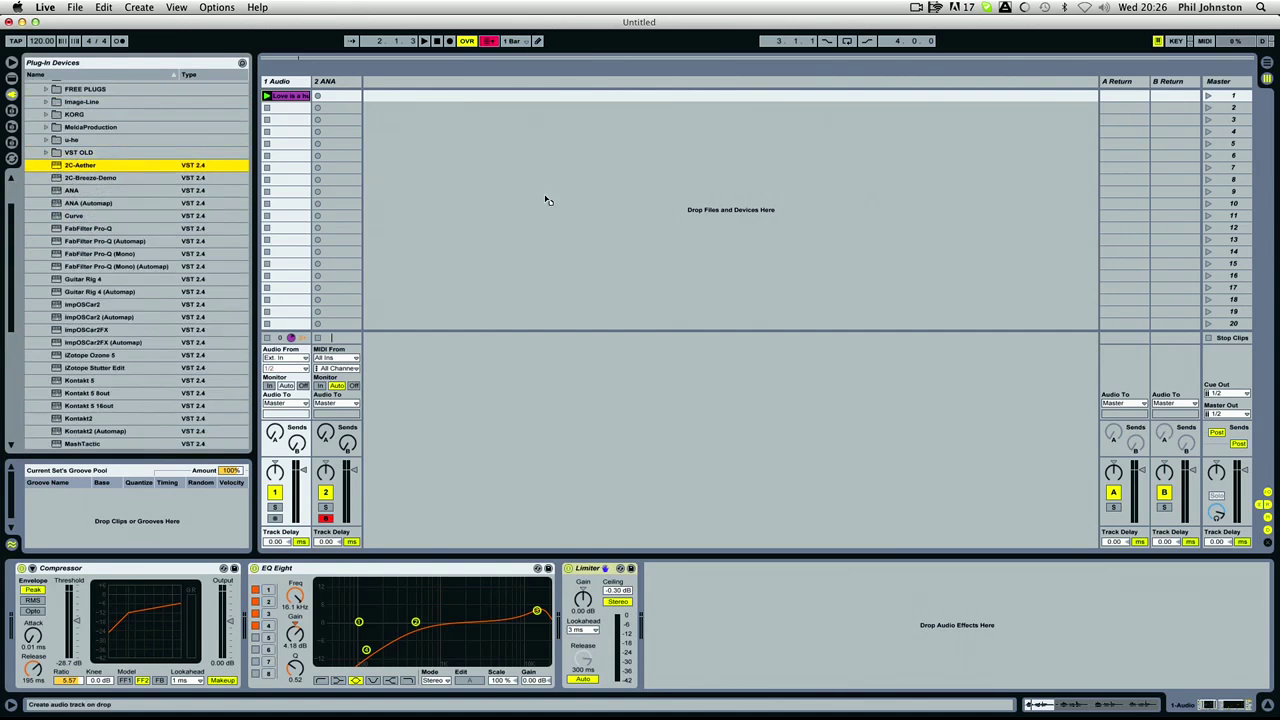
pyautogui.click(1127, 89)
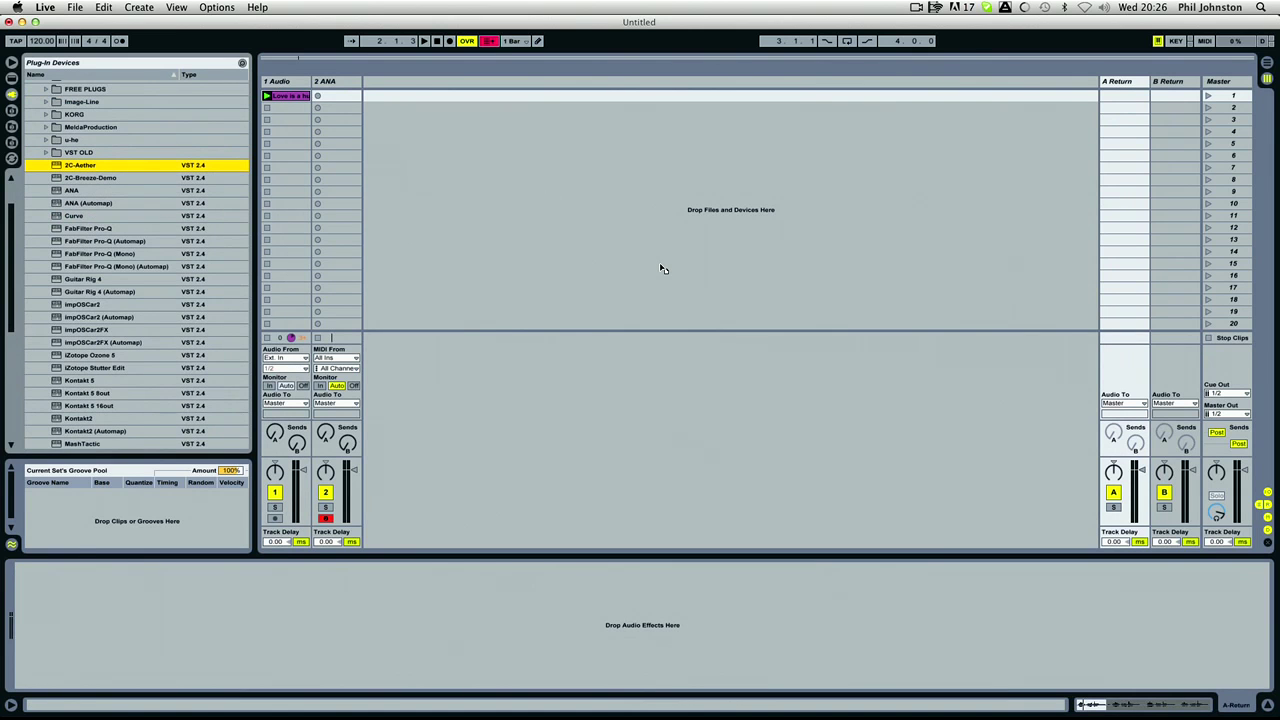
pyautogui.press('Return')
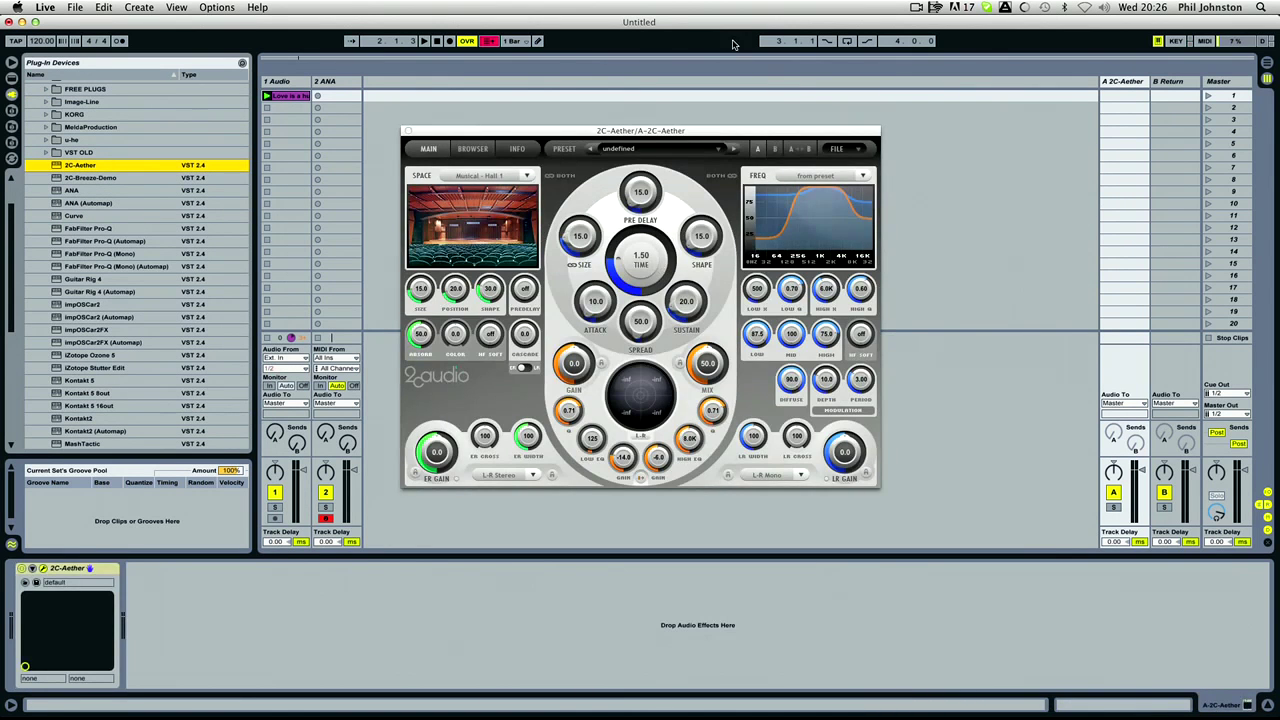
# Step: Load the Luscious Plate preset from Plates in 2C-Aether and lock its mix at fully wet
pyautogui.click(470, 149)
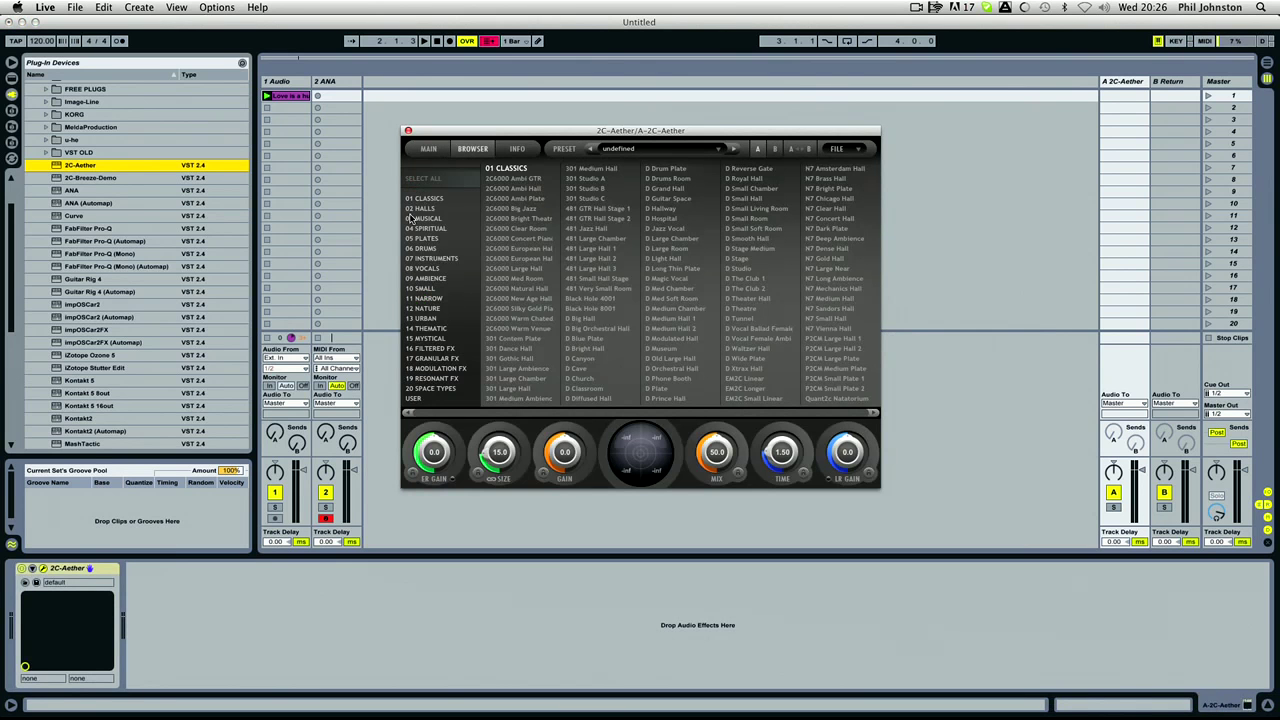
pyautogui.click(440, 242)
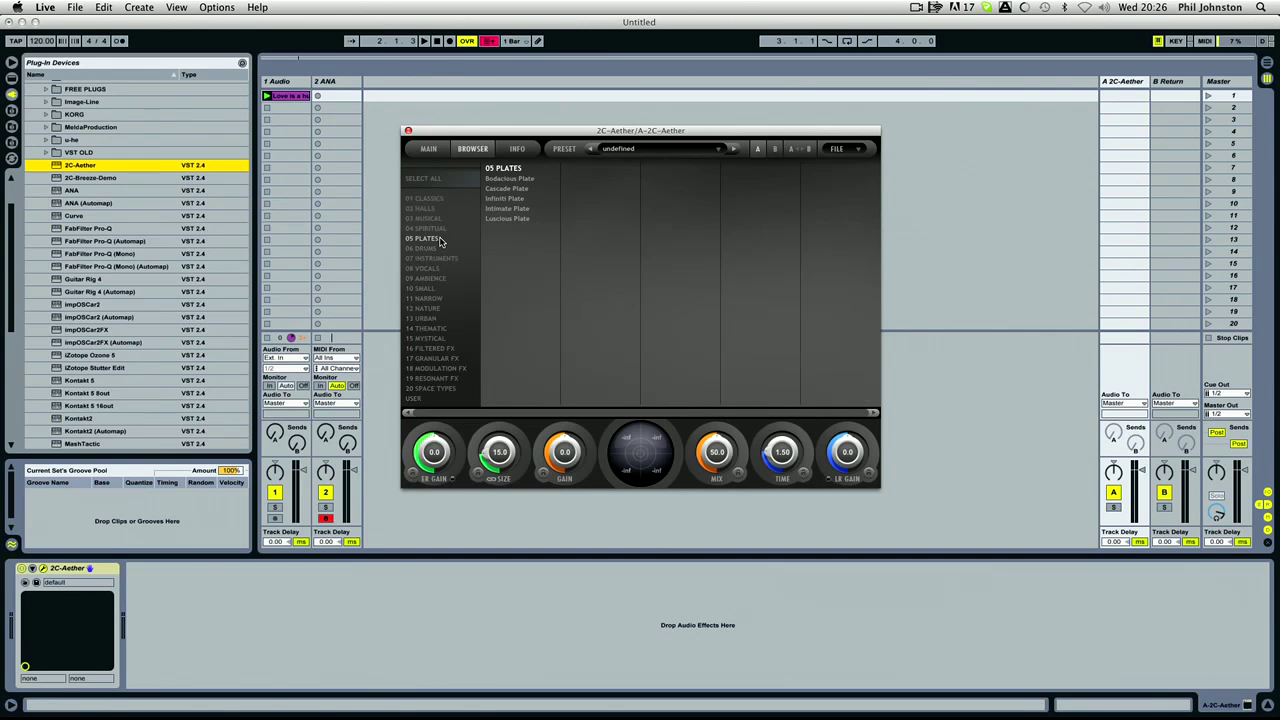
pyautogui.click(503, 220)
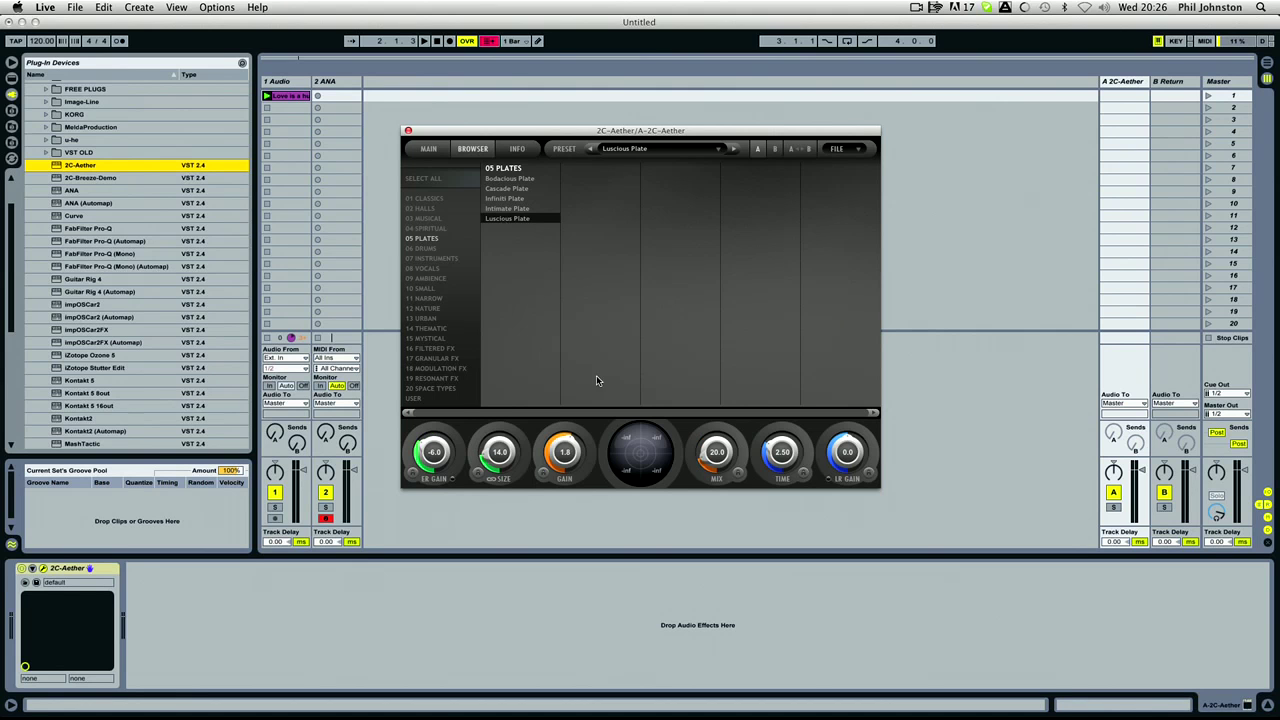
pyautogui.moveTo(720, 470); pyautogui.dragTo(726, 314)
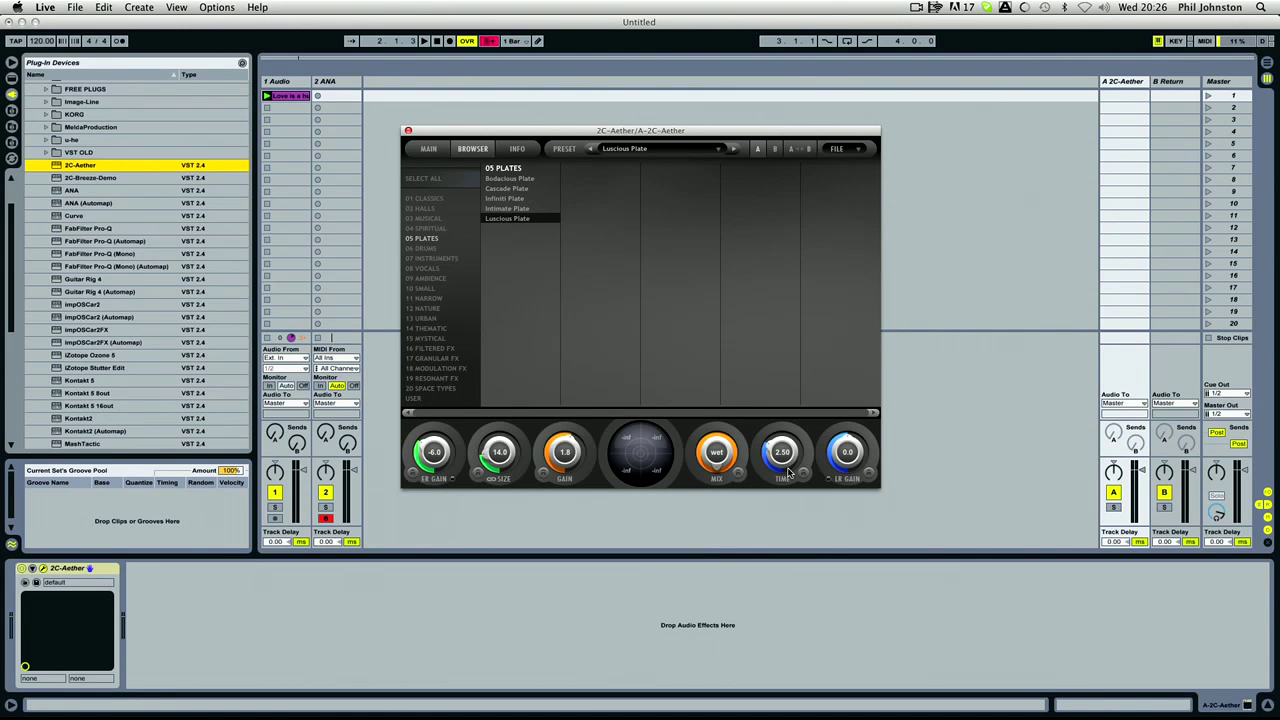
pyautogui.click(739, 474)
# Step: Raise the vocal track's send A to -8.6 dB while playing the loop, and close the 2C-Aether window
pyautogui.click(330, 430)
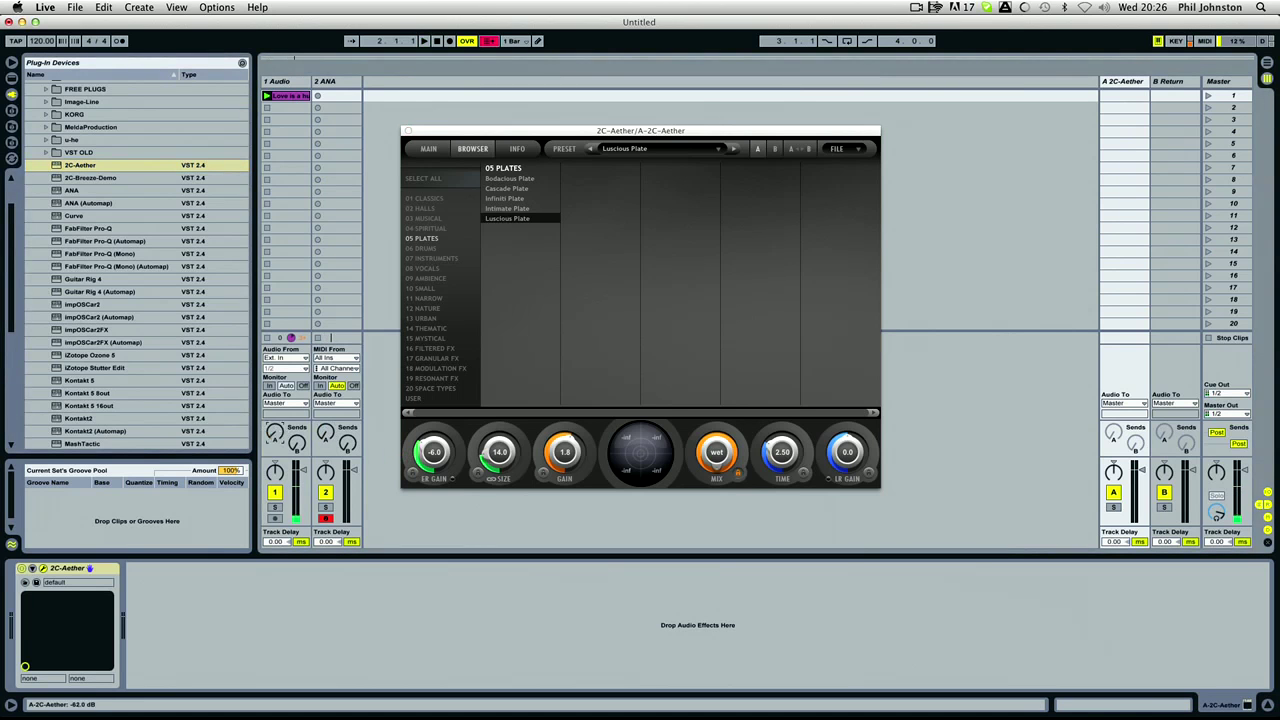
pyautogui.moveTo(283, 430); pyautogui.dragTo(284, 412)
pyautogui.press('space')
pyautogui.moveTo(278, 436); pyautogui.dragTo(278, 425)
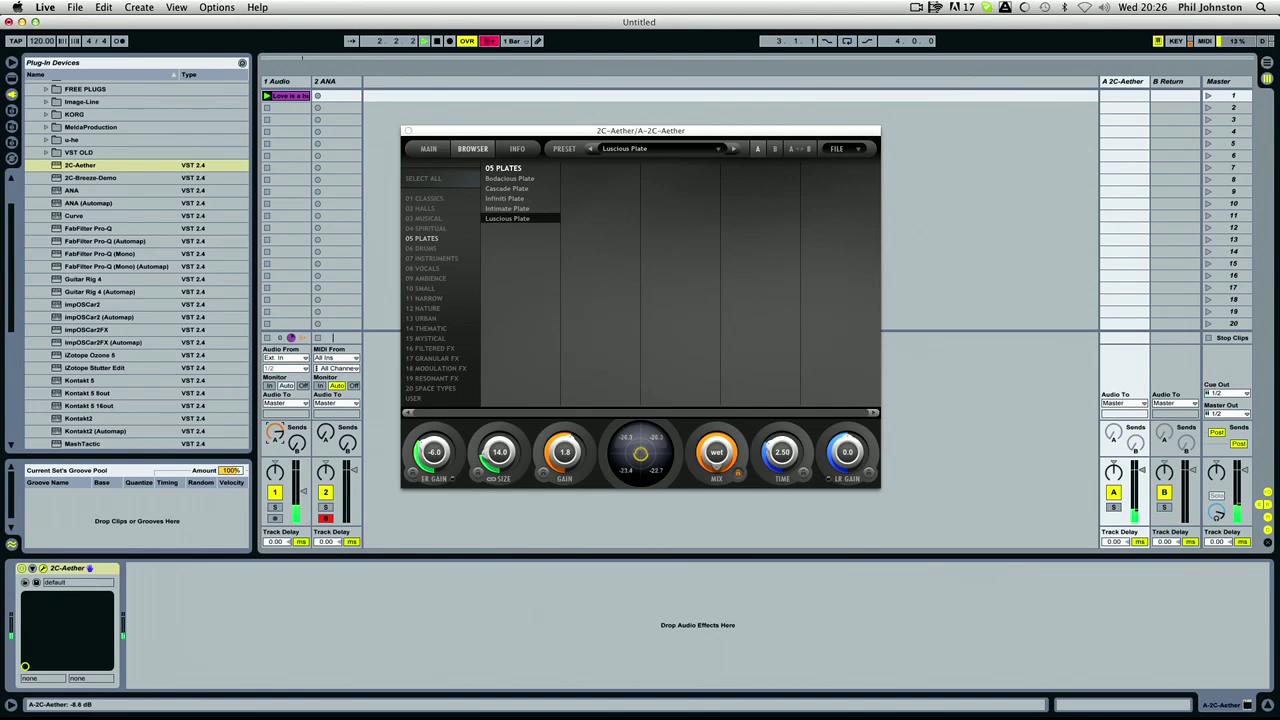
pyautogui.click(408, 131)
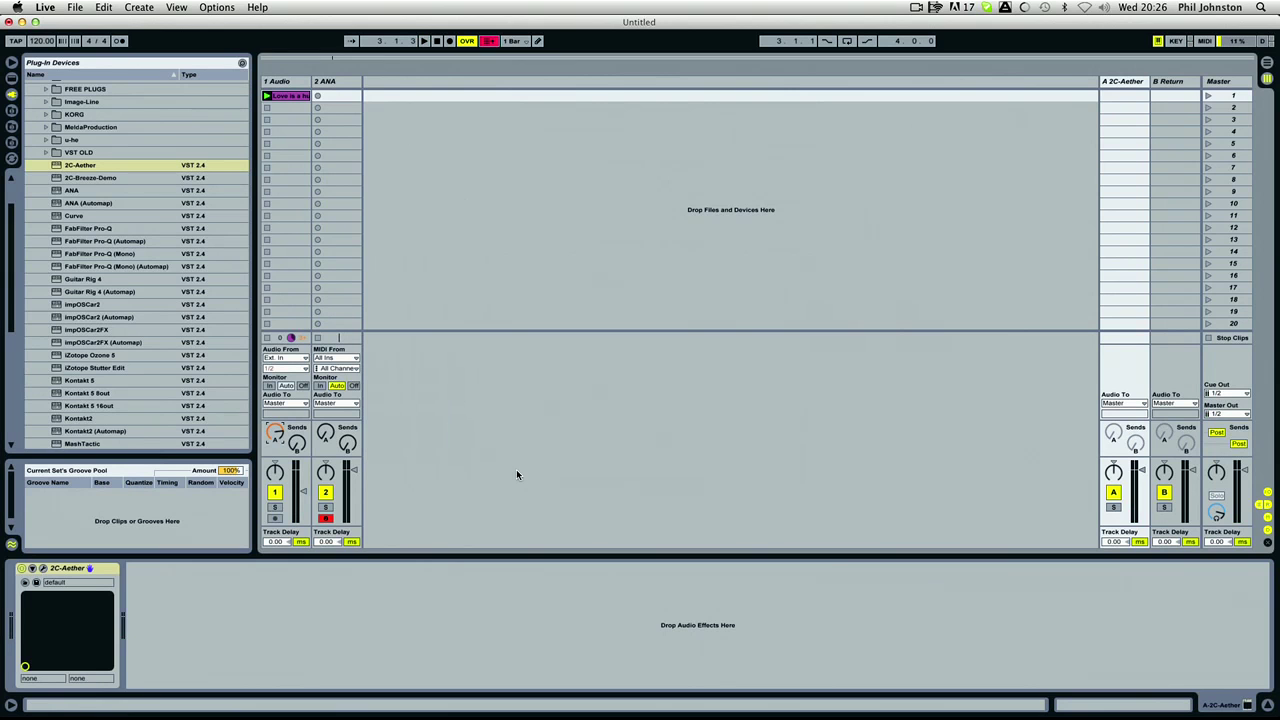
# Step: Insert an EQ Eight before 2C-Aether on return track A
pyautogui.click(1118, 84)
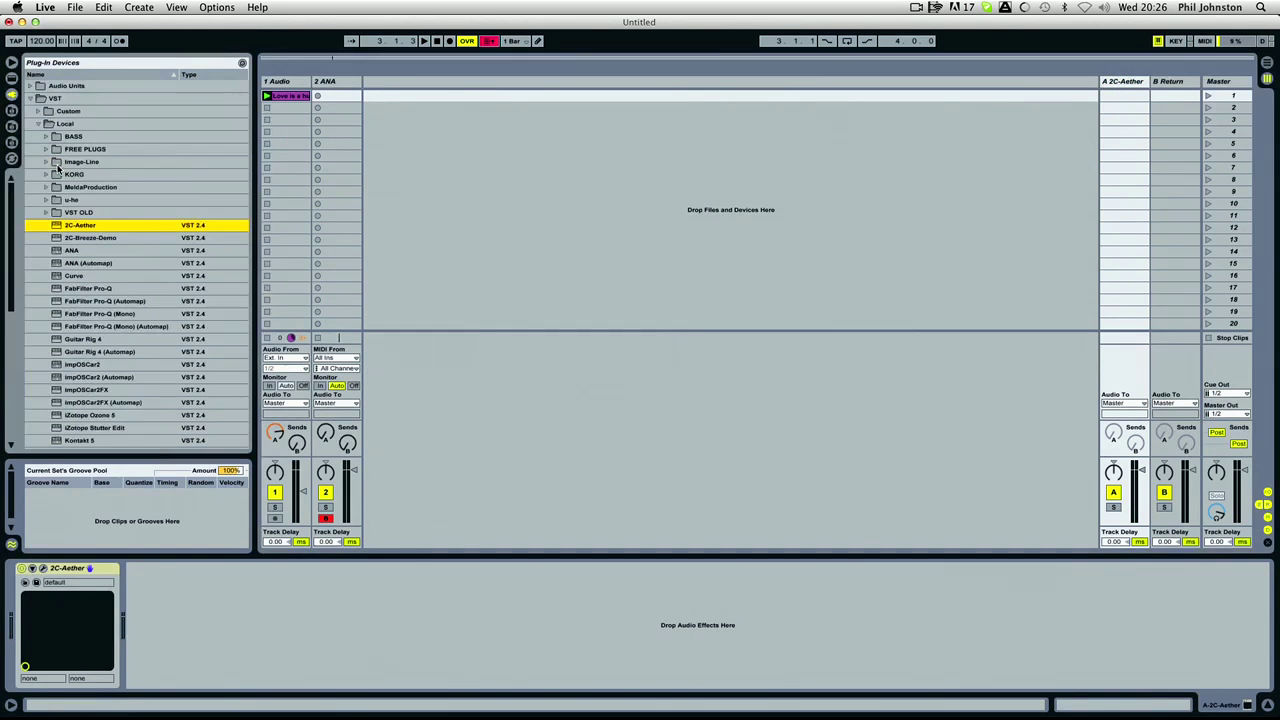
pyautogui.click(66, 165)
pyautogui.click(12, 80)
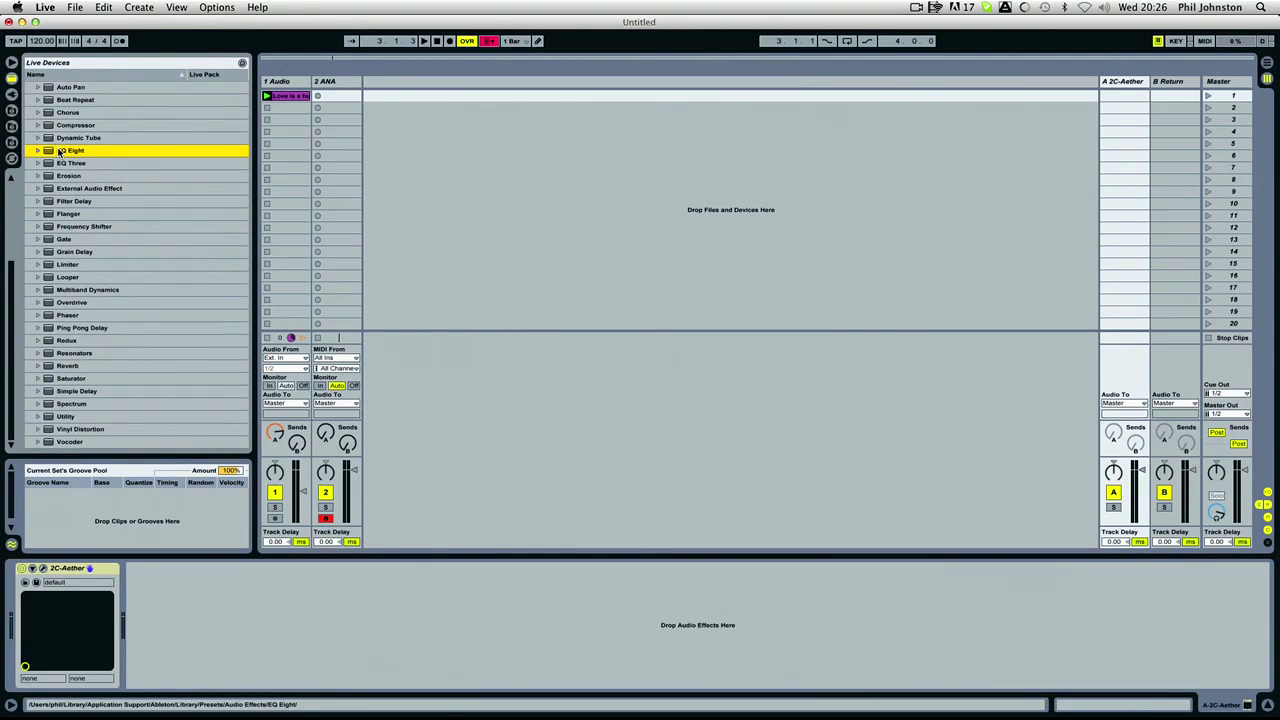
pyautogui.moveTo(47, 150); pyautogui.dragTo(22, 634)
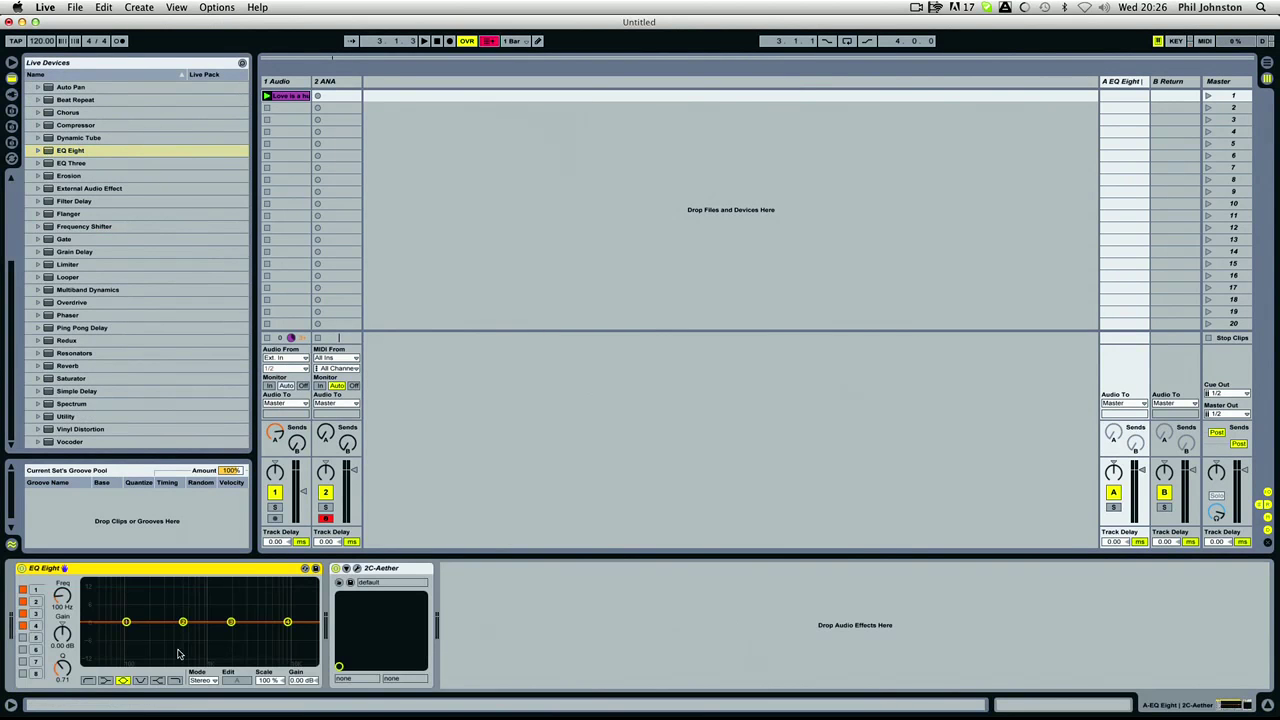
# Step: Make band 4 of the return's EQ Eight a 12.5 dB high shelf at 6.13 kHz and audition it with the vocal track at -5.2 dB
pyautogui.moveTo(286, 622); pyautogui.dragTo(270, 590)
pyautogui.click(157, 680)
pyautogui.press('space')
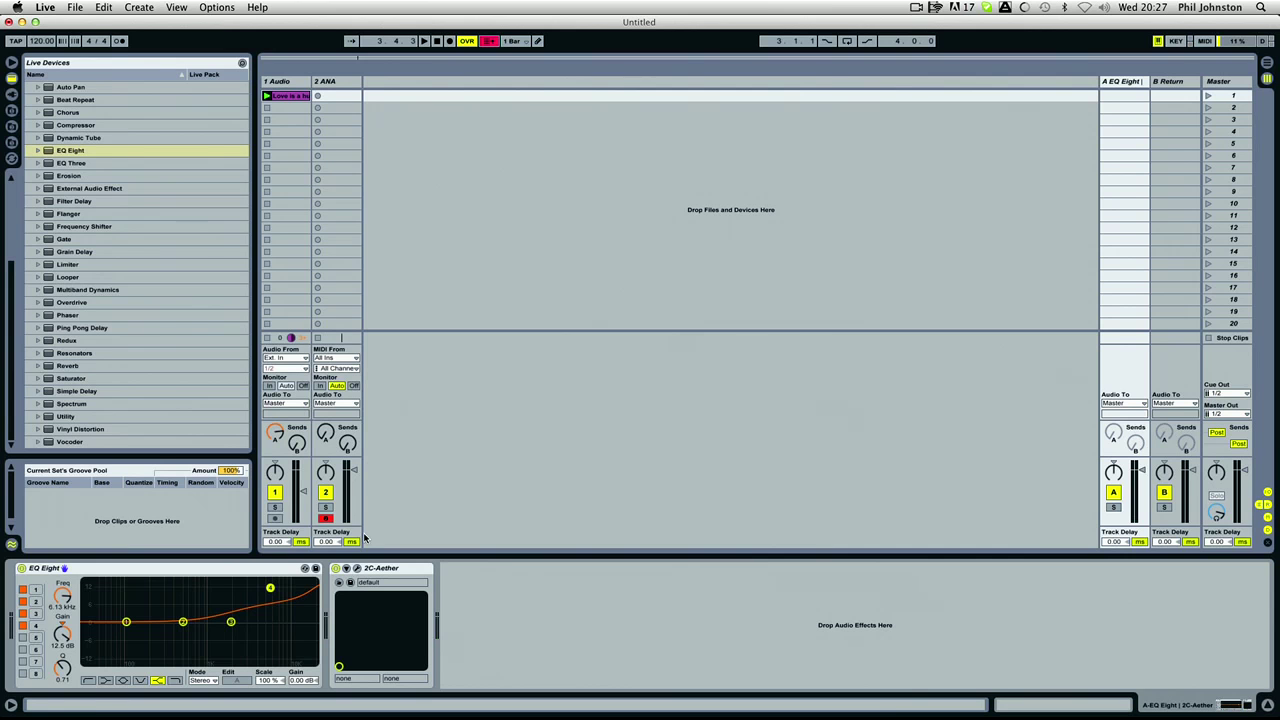
pyautogui.press('space')
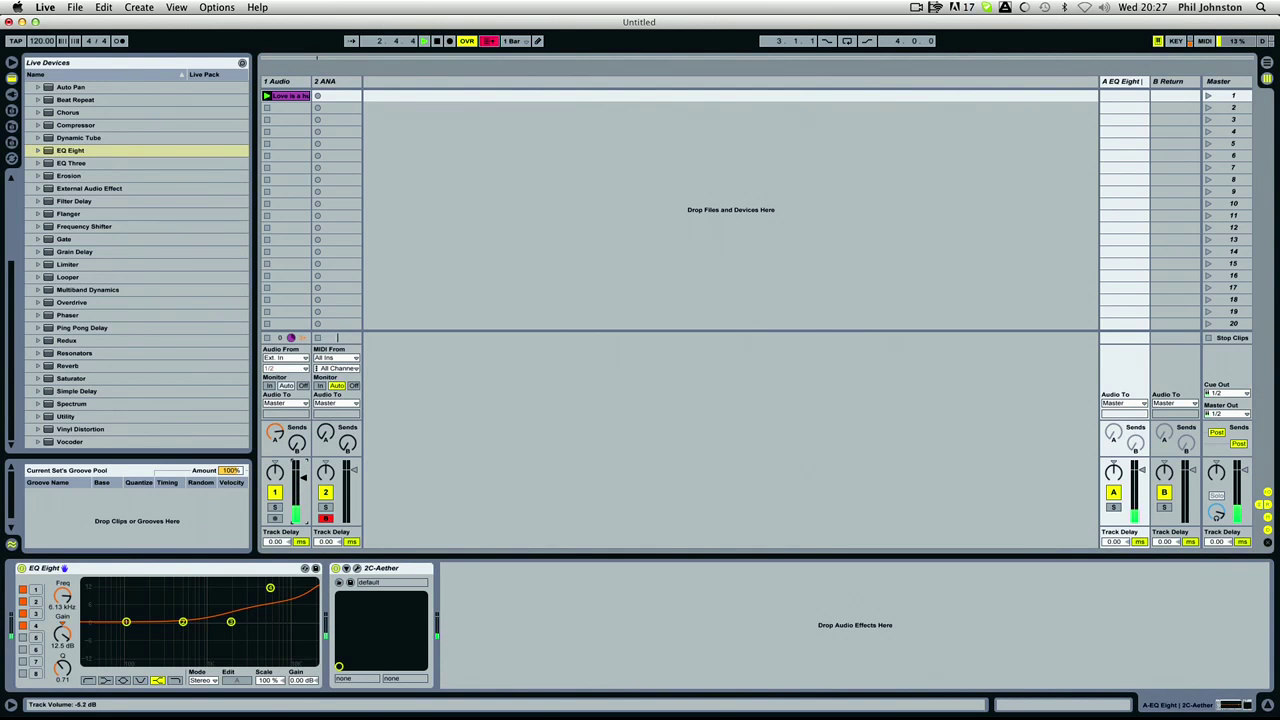
pyautogui.press('space')
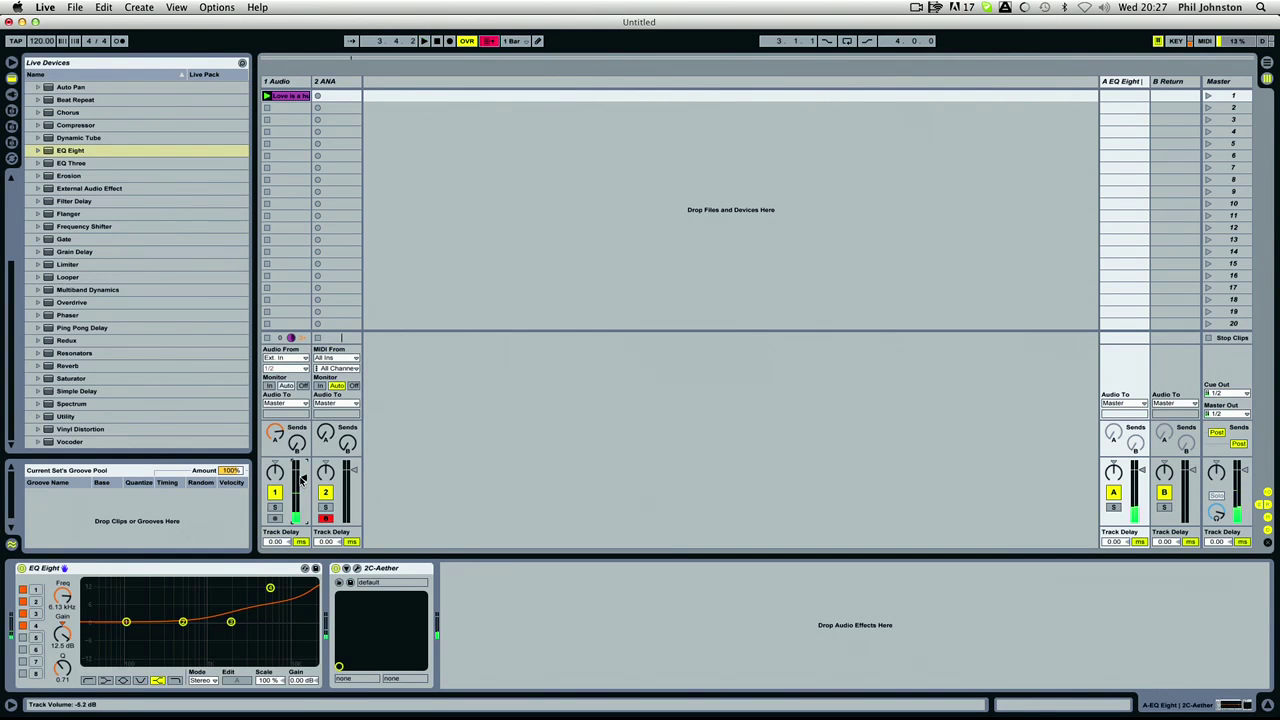
# Step: Insert the Compressor's De-esser preset between EQ Eight and 2C-Aether, setting its threshold to -36.5 dB and output to 1.65 dB during playback
pyautogui.click(38, 125)
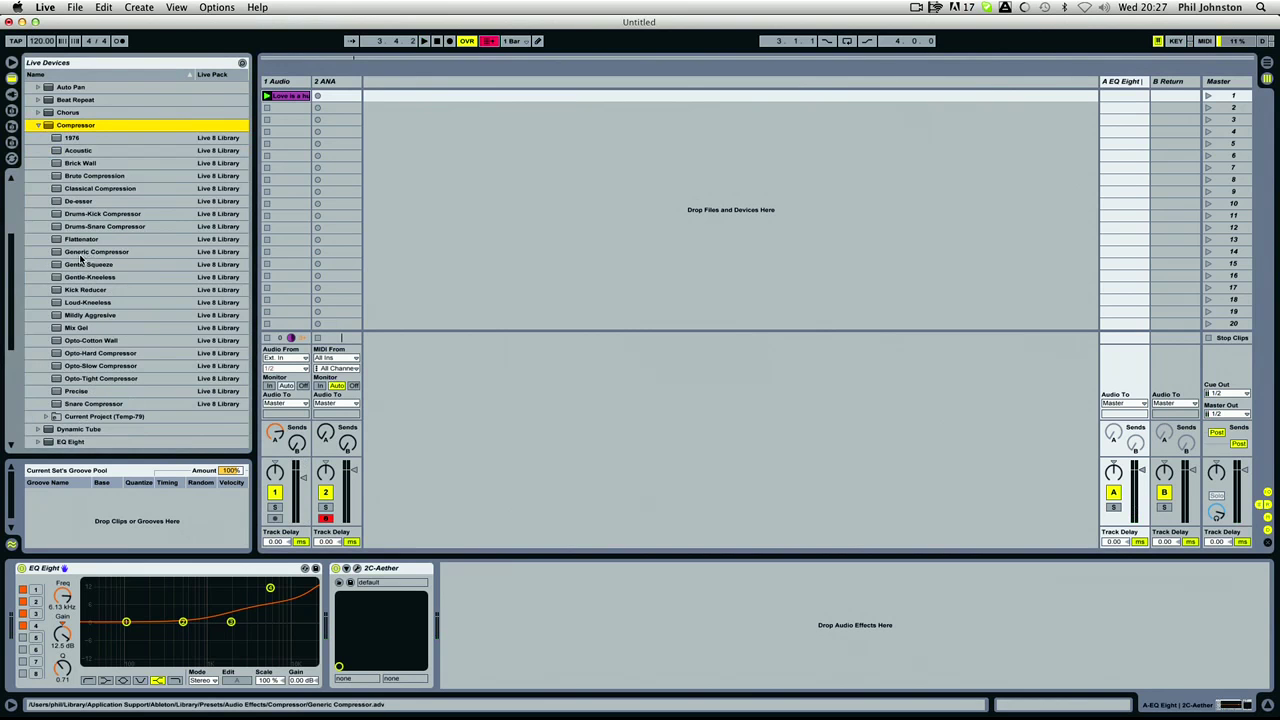
pyautogui.moveTo(68, 203); pyautogui.dragTo(318, 612)
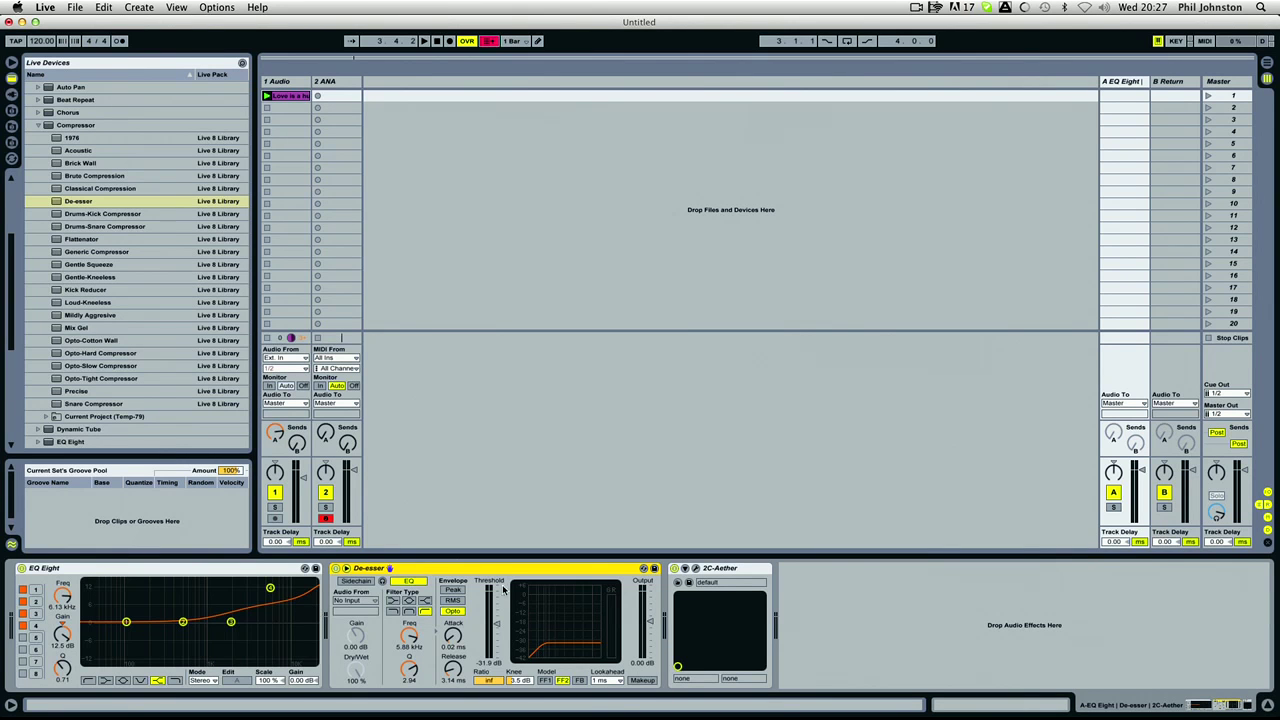
pyautogui.press('space')
pyautogui.moveTo(489, 623)
pyautogui.mouseDown()
pyautogui.moveTo(489, 650)
pyautogui.moveTo(494, 629)
pyautogui.mouseUp()
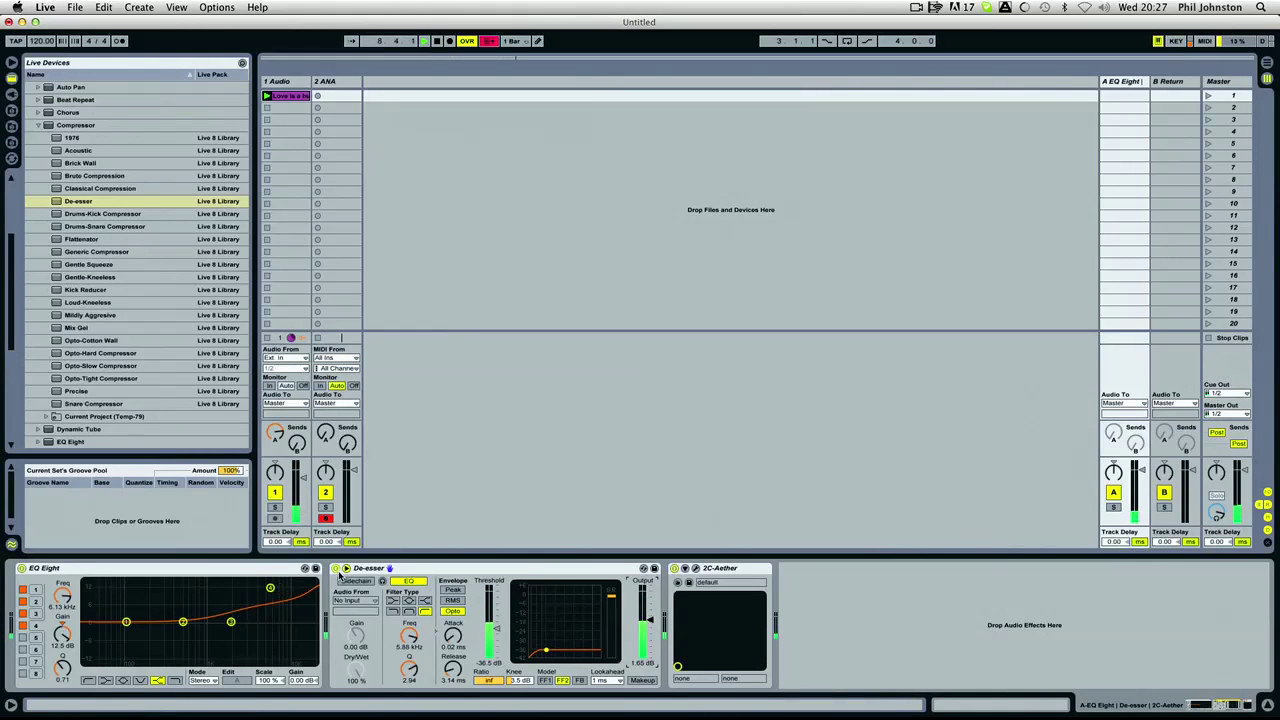
pyautogui.moveTo(301, 478); pyautogui.dragTo(301, 470)
pyautogui.press('space')
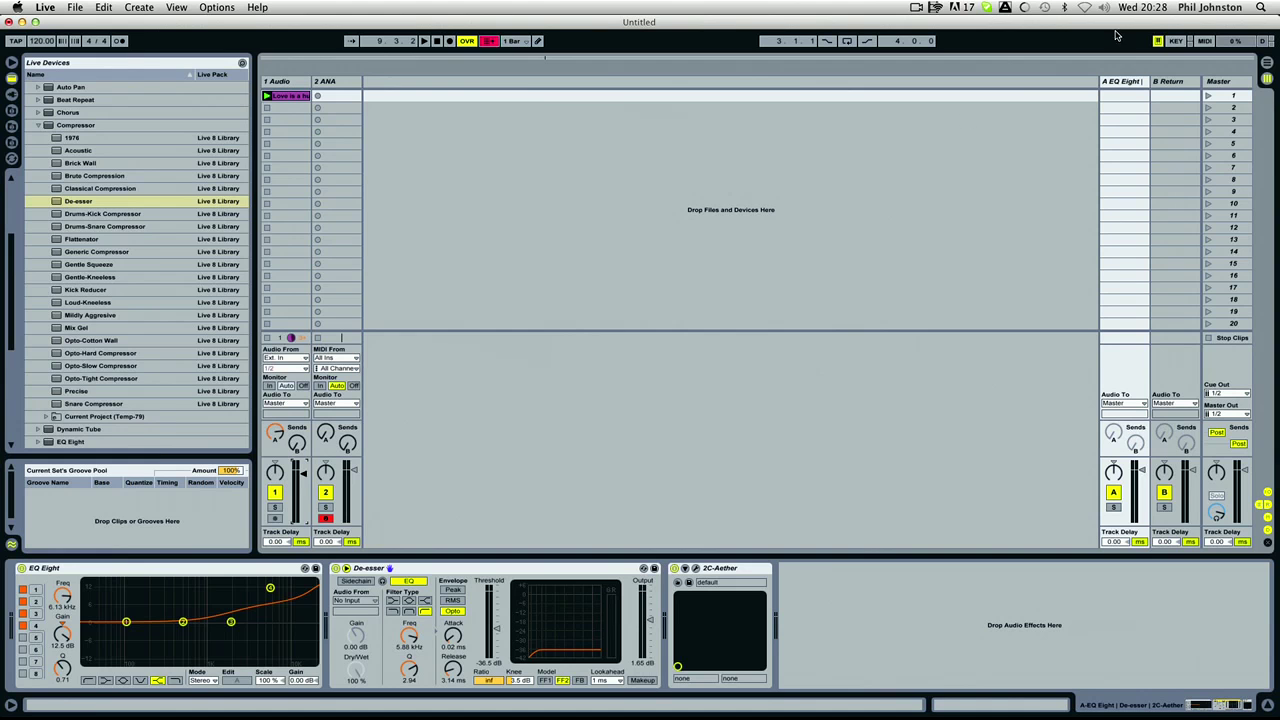
# Step: Set band 4 of the return's EQ Eight to 13.8 dB at 5.07 kHz and play the vocal briefly
pyautogui.click(1124, 81)
pyautogui.moveTo(270, 588); pyautogui.dragTo(263, 584)
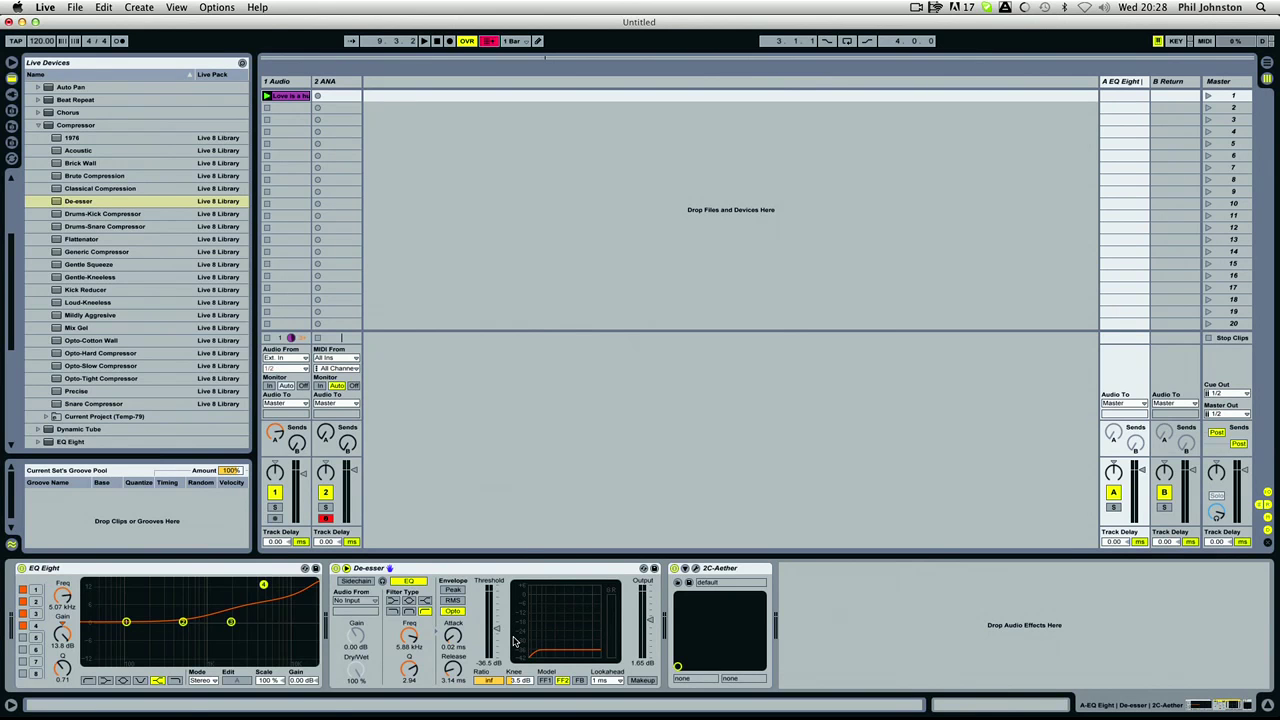
pyautogui.press('space')
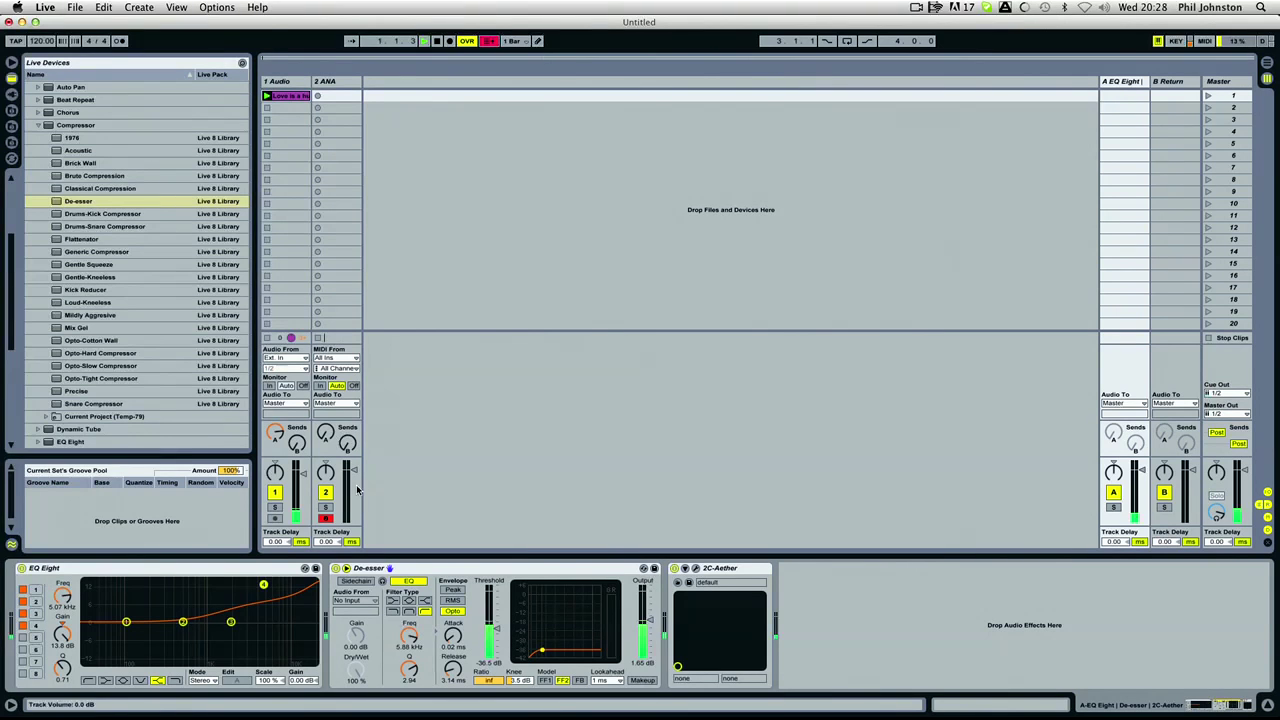
pyautogui.press('space')
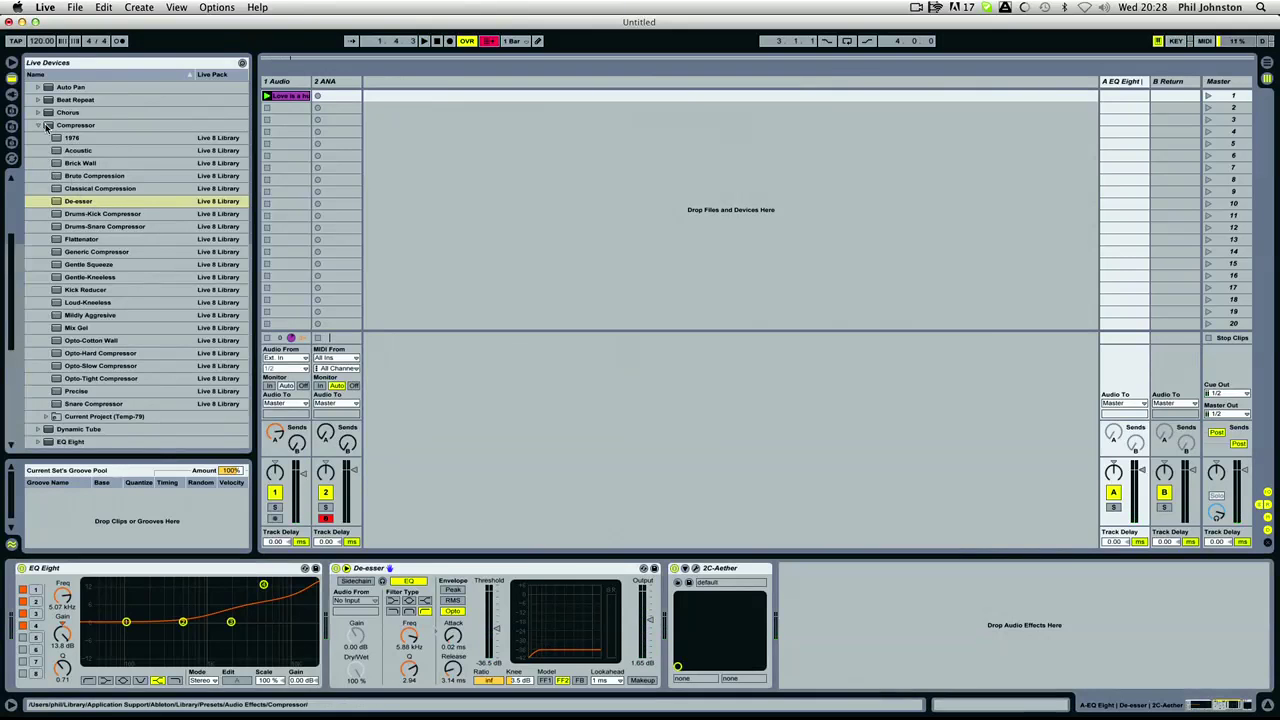
# Step: Add a Compressor after 2C-Aether on return track A and lower its threshold to -21.5 dB, auditioning the vocal
pyautogui.moveTo(75, 125); pyautogui.dragTo(852, 648)
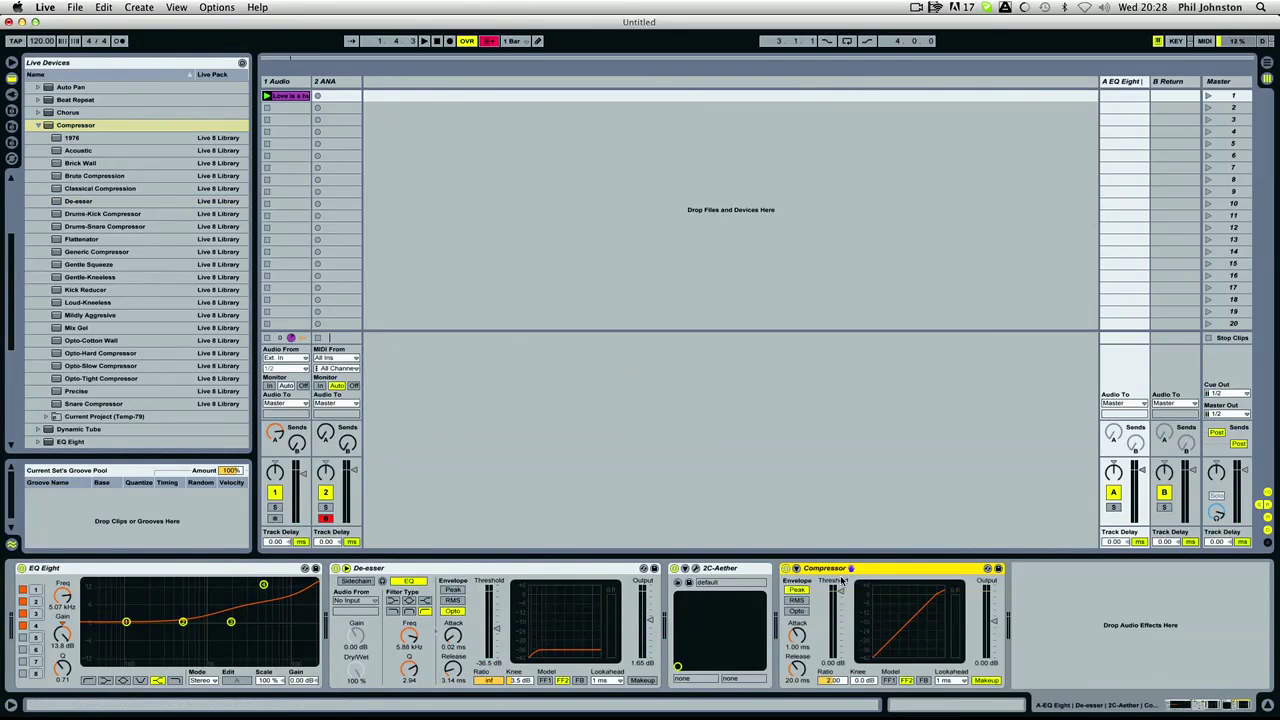
pyautogui.press('space')
pyautogui.moveTo(840, 600); pyautogui.dragTo(838, 611)
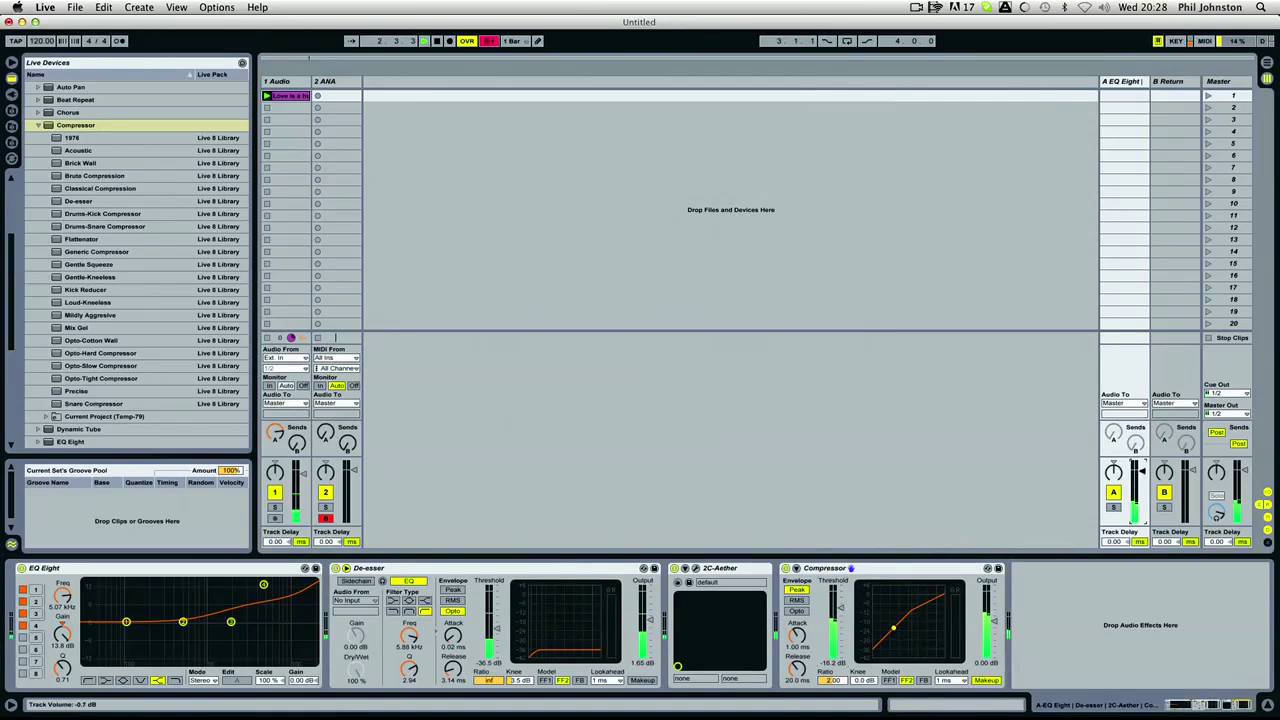
pyautogui.press('space')
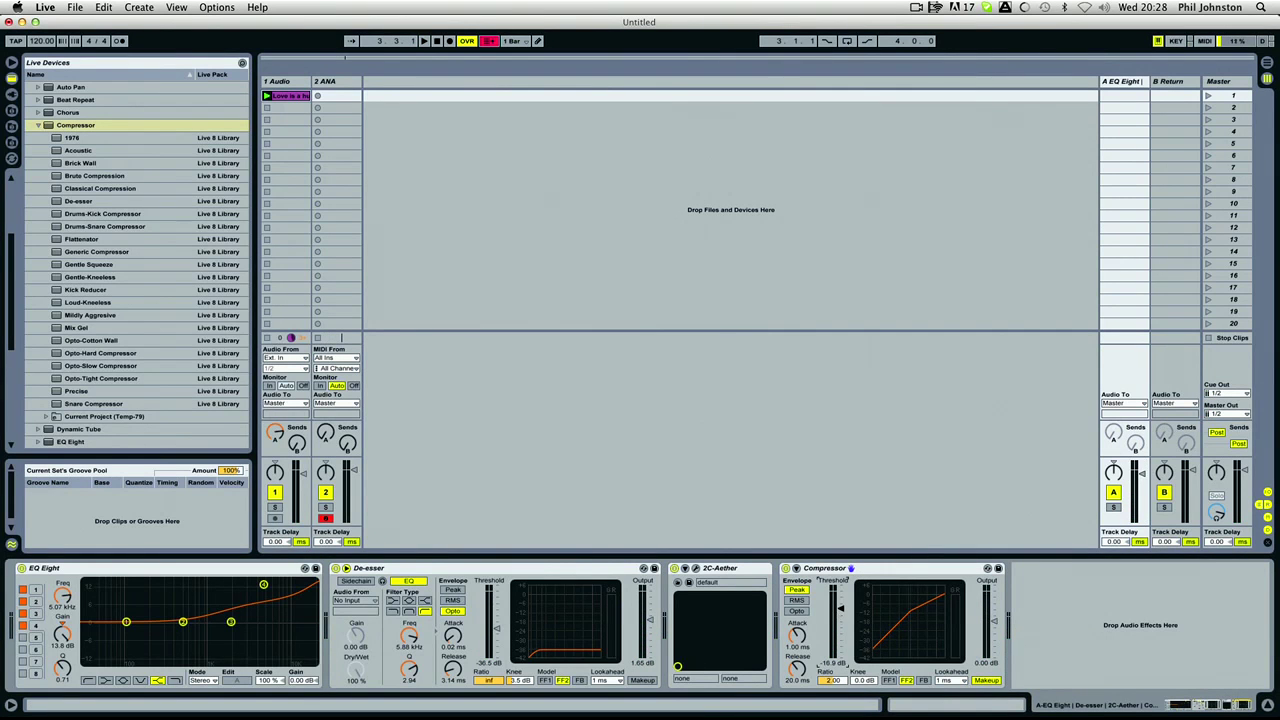
pyautogui.moveTo(840, 607); pyautogui.dragTo(839, 621)
# Step: Enable the sidechain on the Compressor after 2C-Aether with 1-Audio as its source
pyautogui.click(796, 568)
pyautogui.click(820, 580)
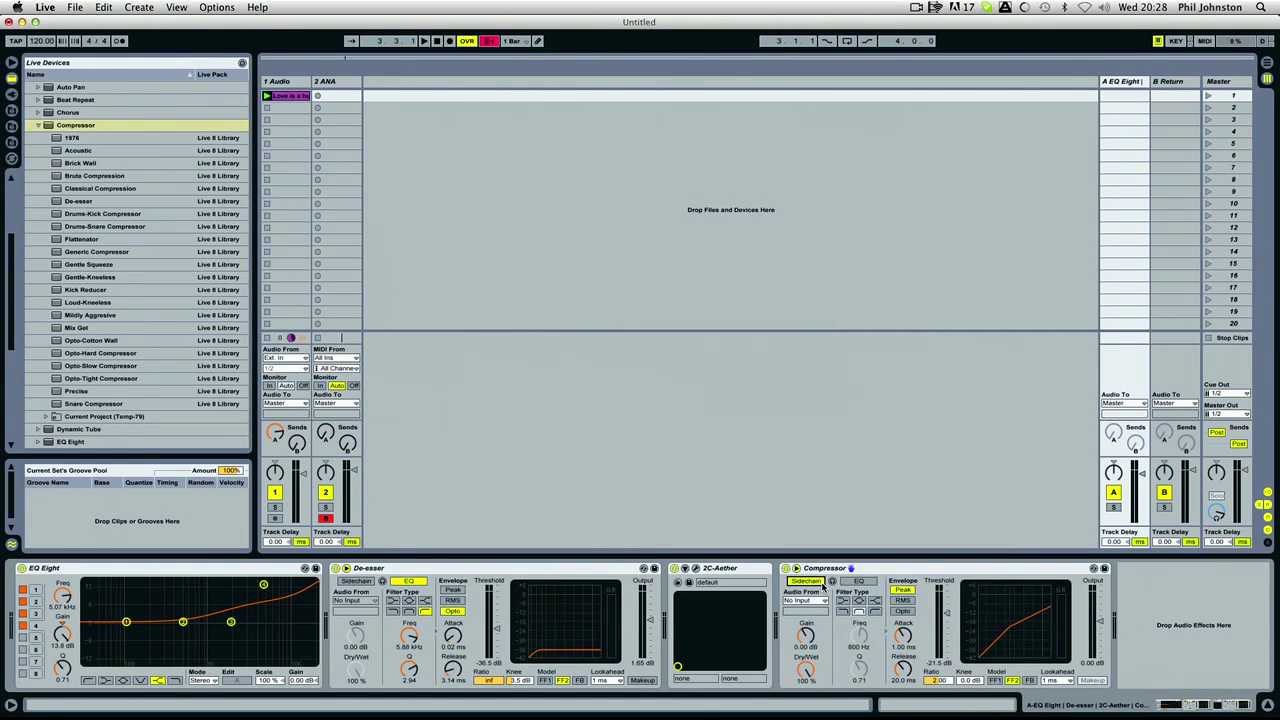
pyautogui.click(815, 601)
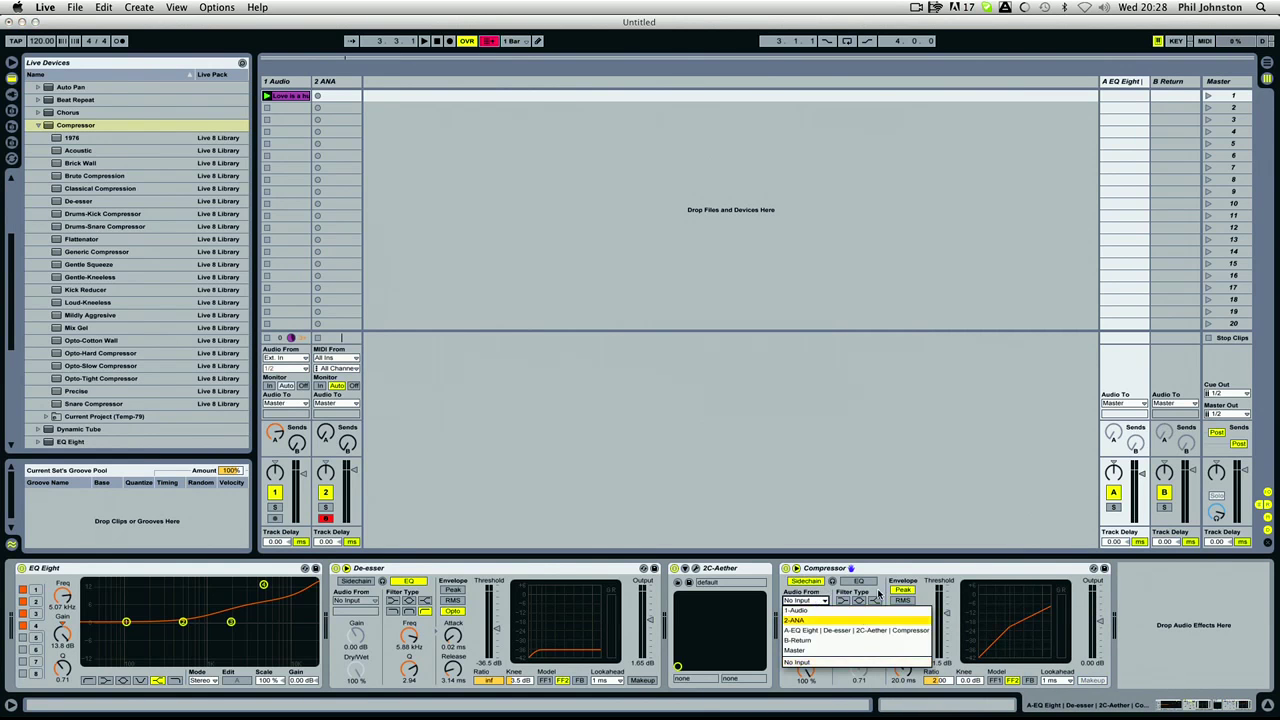
pyautogui.click(805, 611)
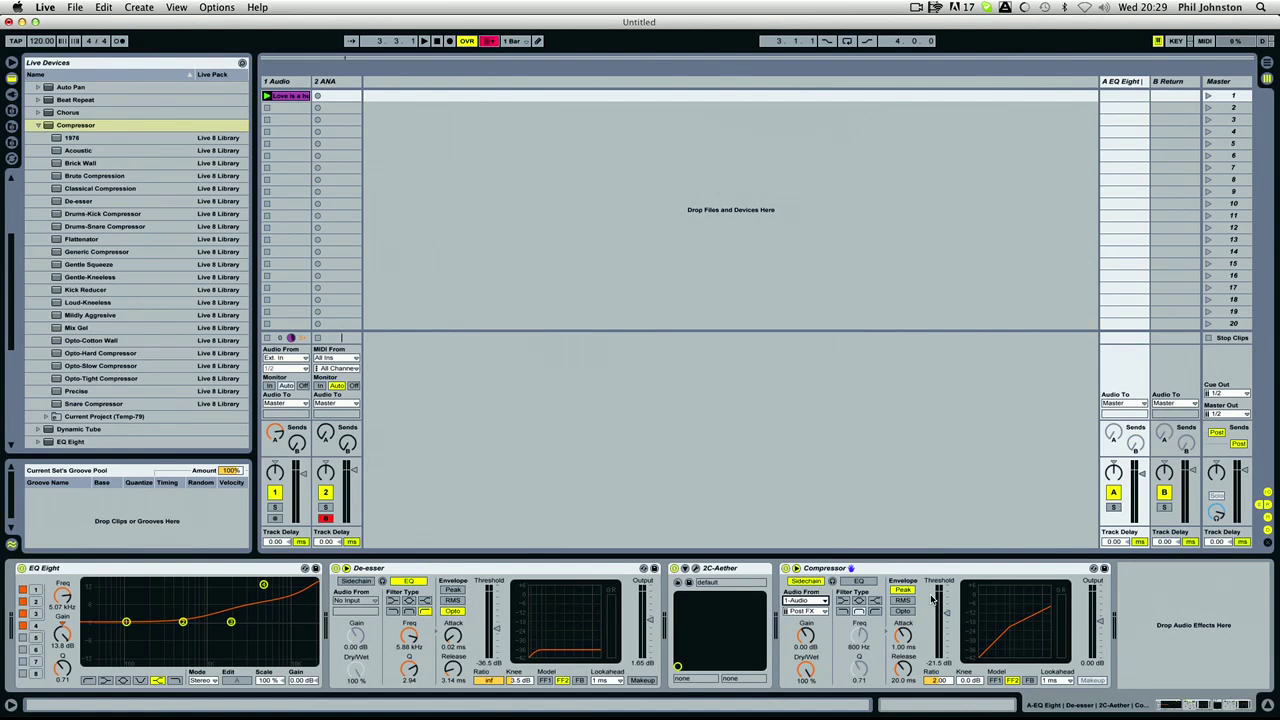
# Step: Lower the sidechained Compressor's threshold to about -22.8 dB and audition the ducked reverb
pyautogui.moveTo(932, 598)
pyautogui.mouseDown()
pyautogui.moveTo(934, 618)
pyautogui.moveTo(948, 617)
pyautogui.mouseUp()
pyautogui.press('space')
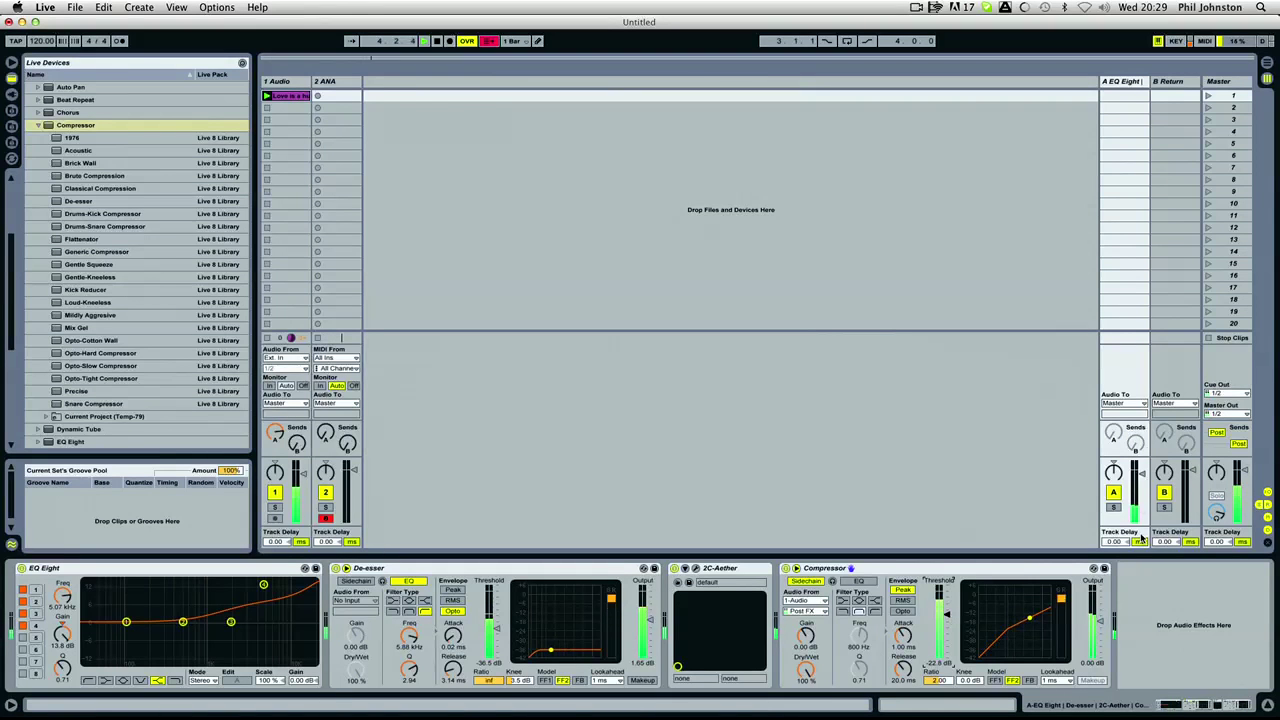
pyautogui.press('space')
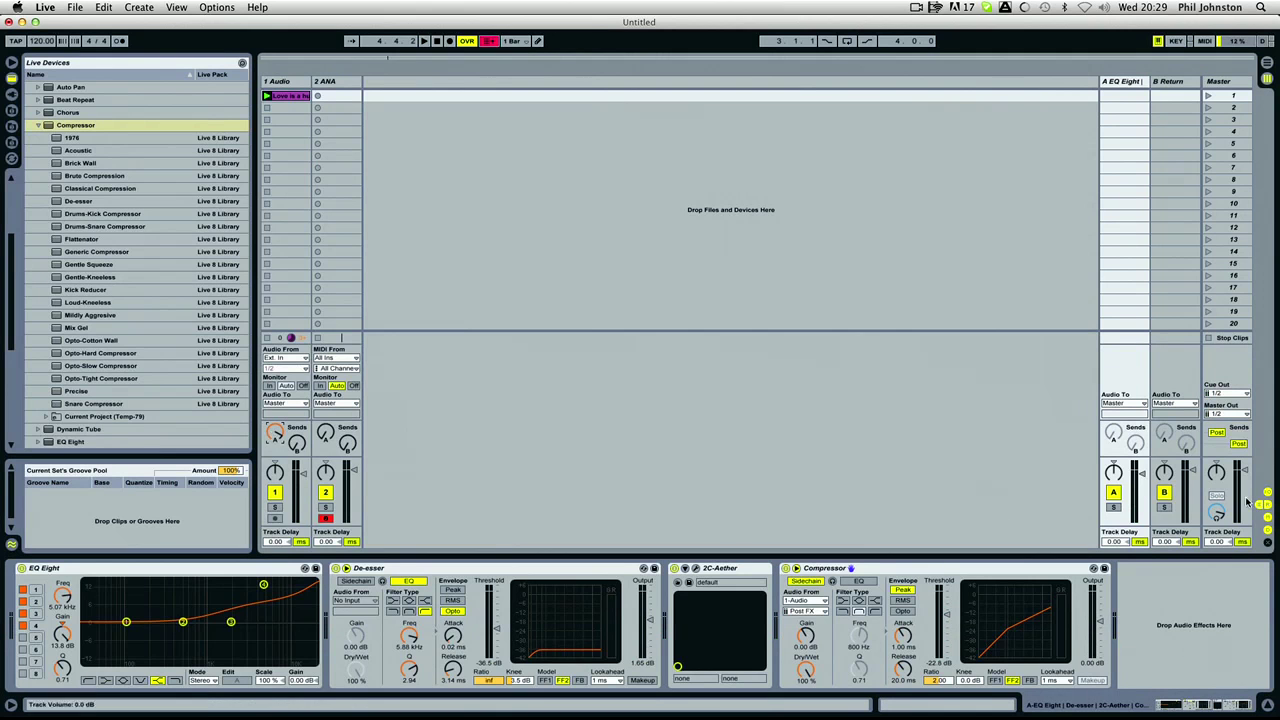
# Step: Stop playback and review the device chains on the 1 Audio vocal track and return track A
pyautogui.press('space')
pyautogui.click(284, 81)
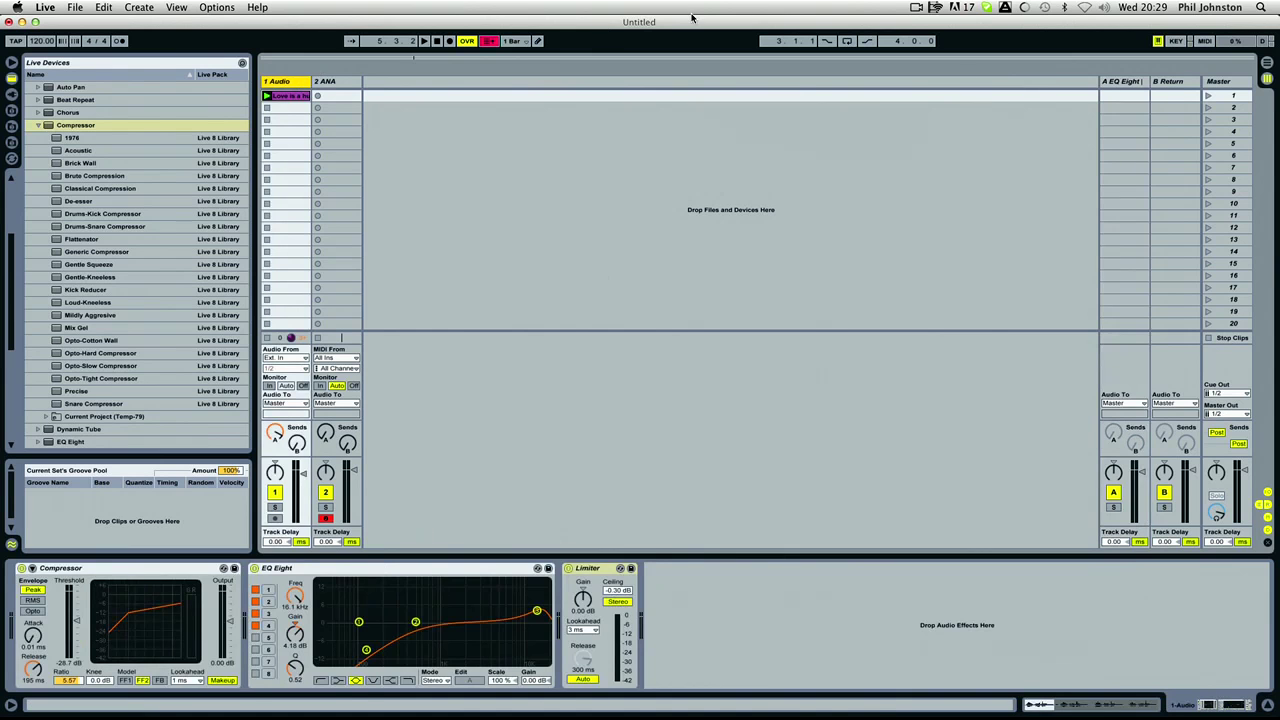
pyautogui.click(1127, 82)
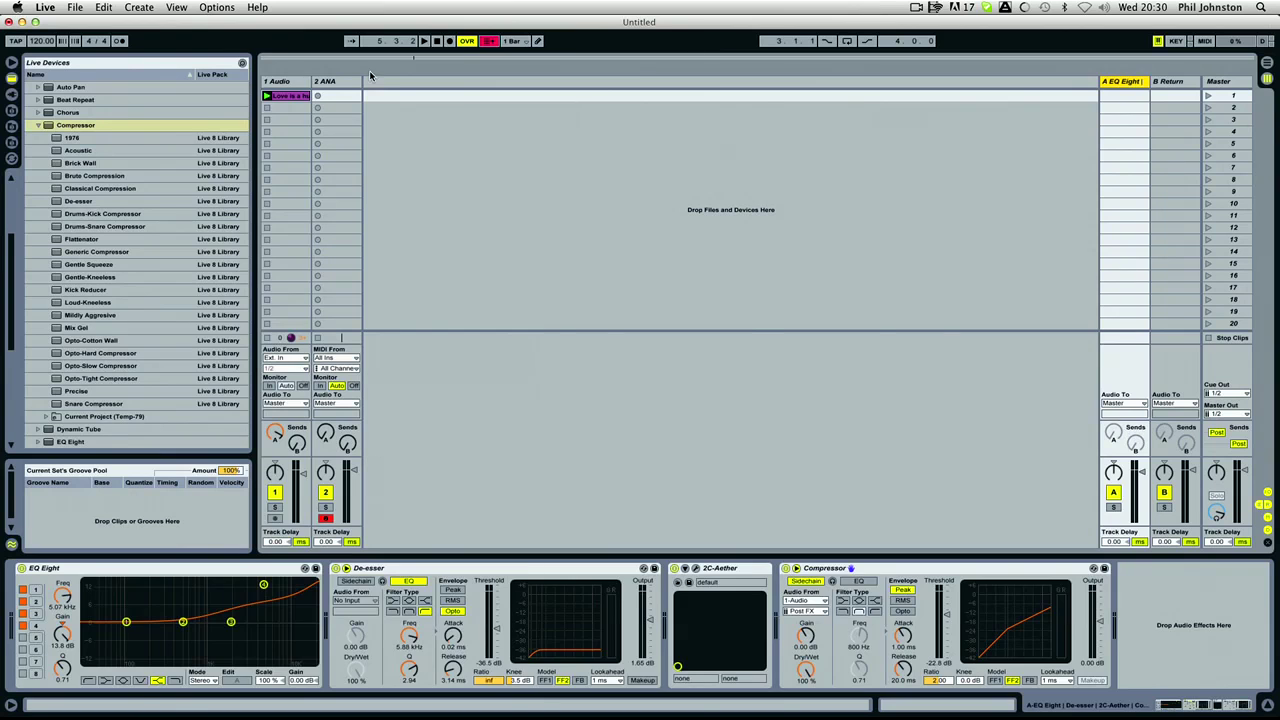
pyautogui.click(282, 82)
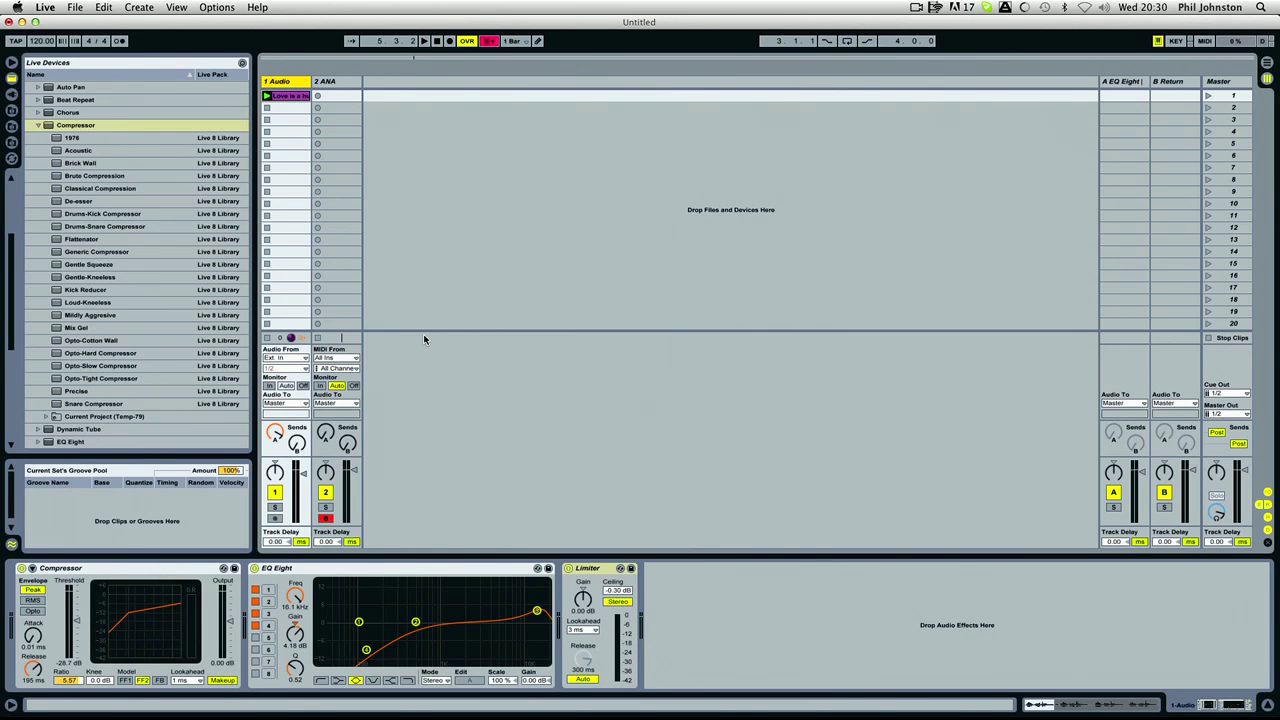
# Step: Save the Live Set to the Desktop under the name Vocals
pyautogui.click(74, 7)
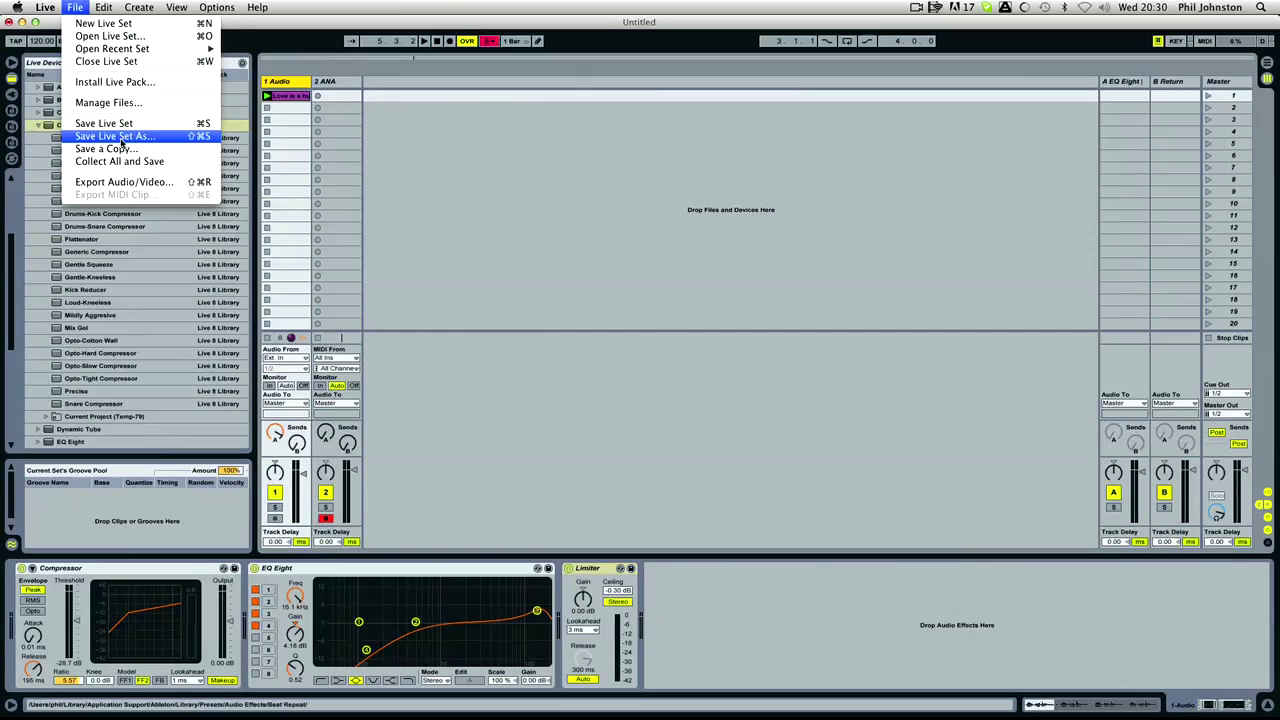
pyautogui.click(121, 138)
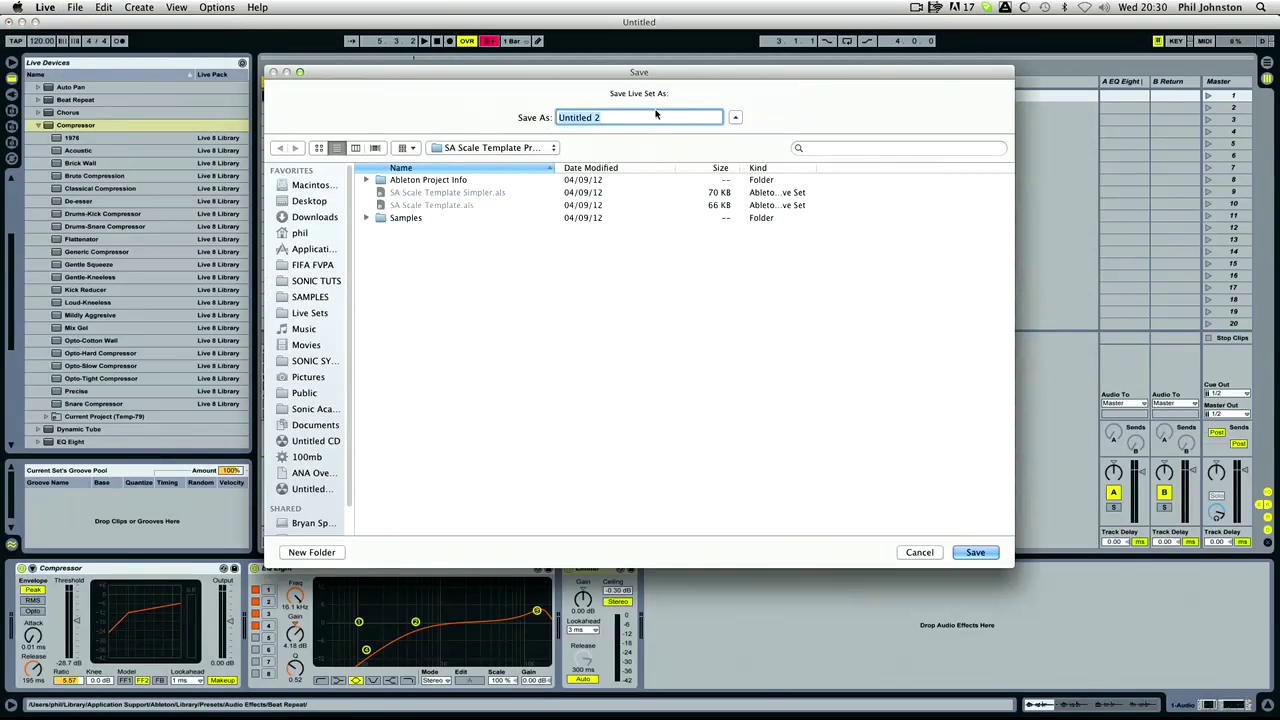
pyautogui.click(310, 201)
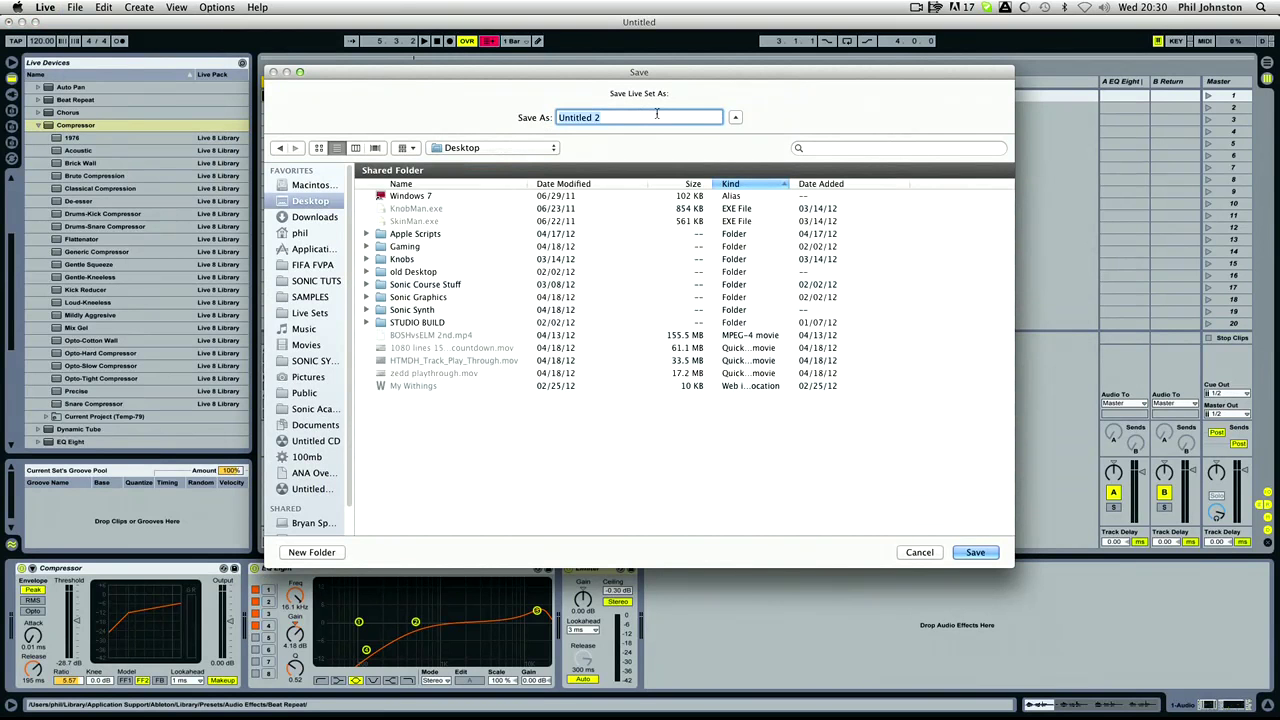
pyautogui.write('Vocals')
pyautogui.press('Return')
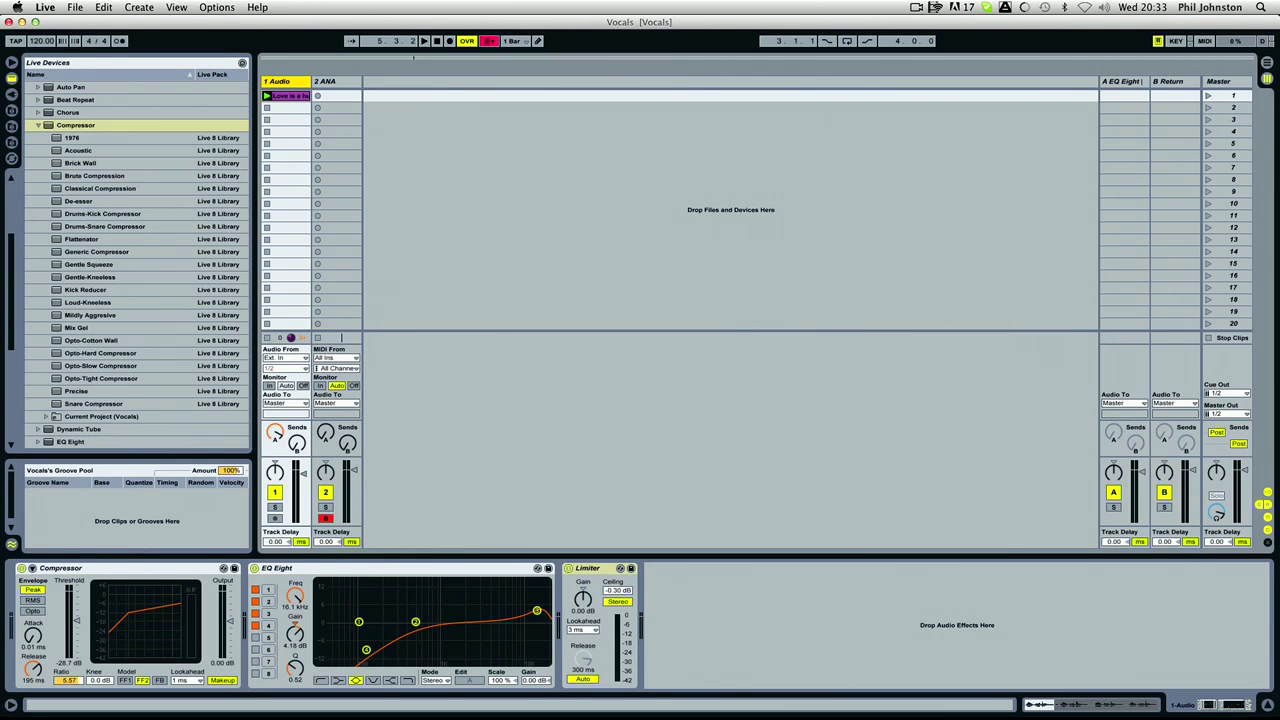
pyautogui.click(41, 125)
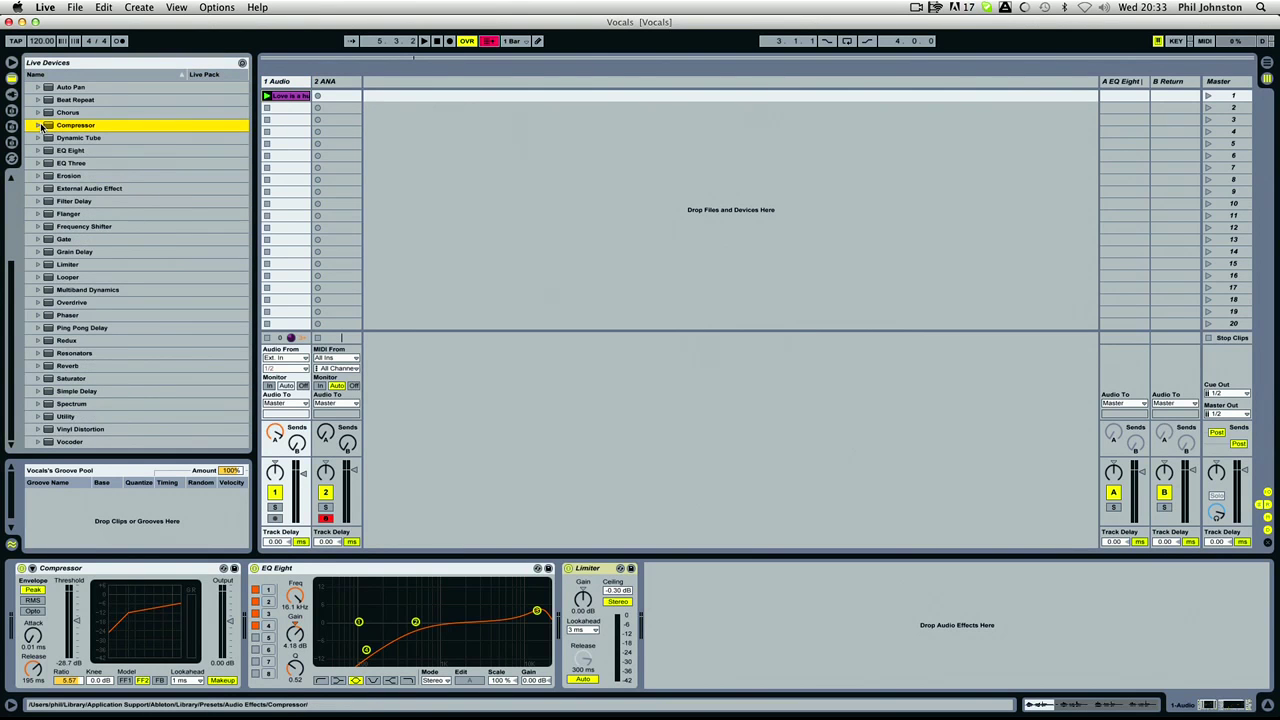
pyautogui.scroll(5, 69, 152)
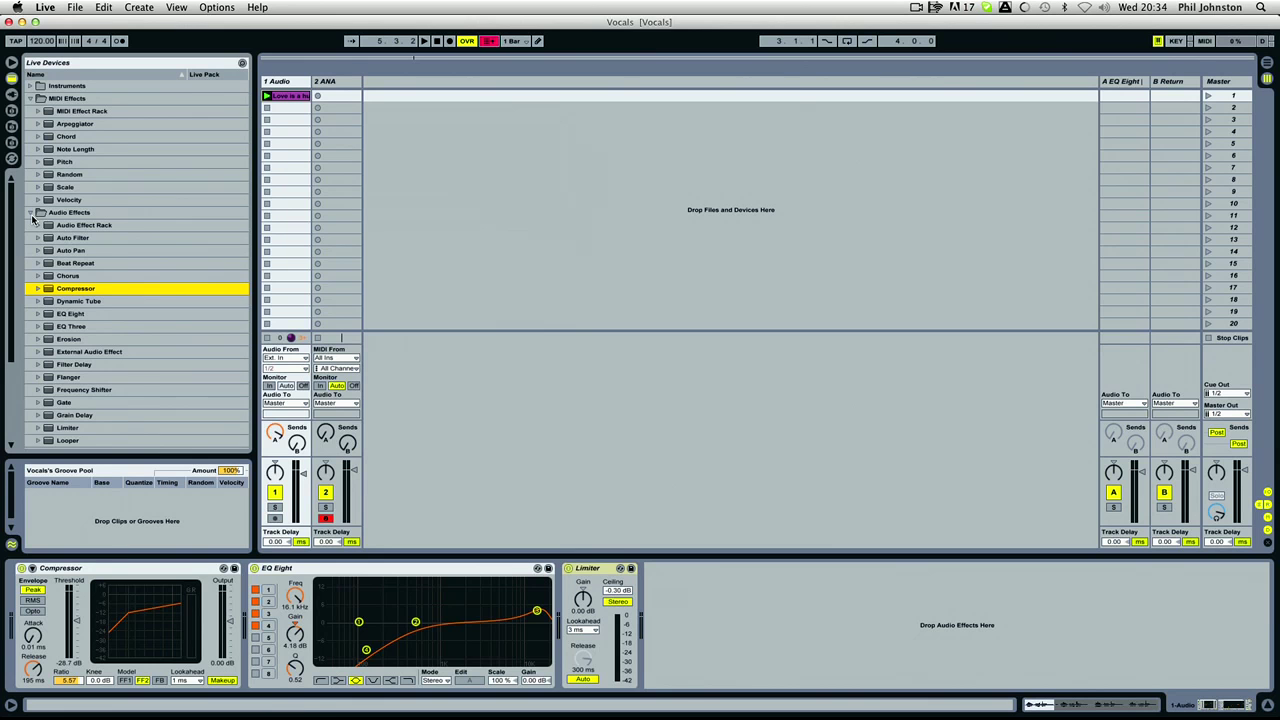
pyautogui.click(38, 288)
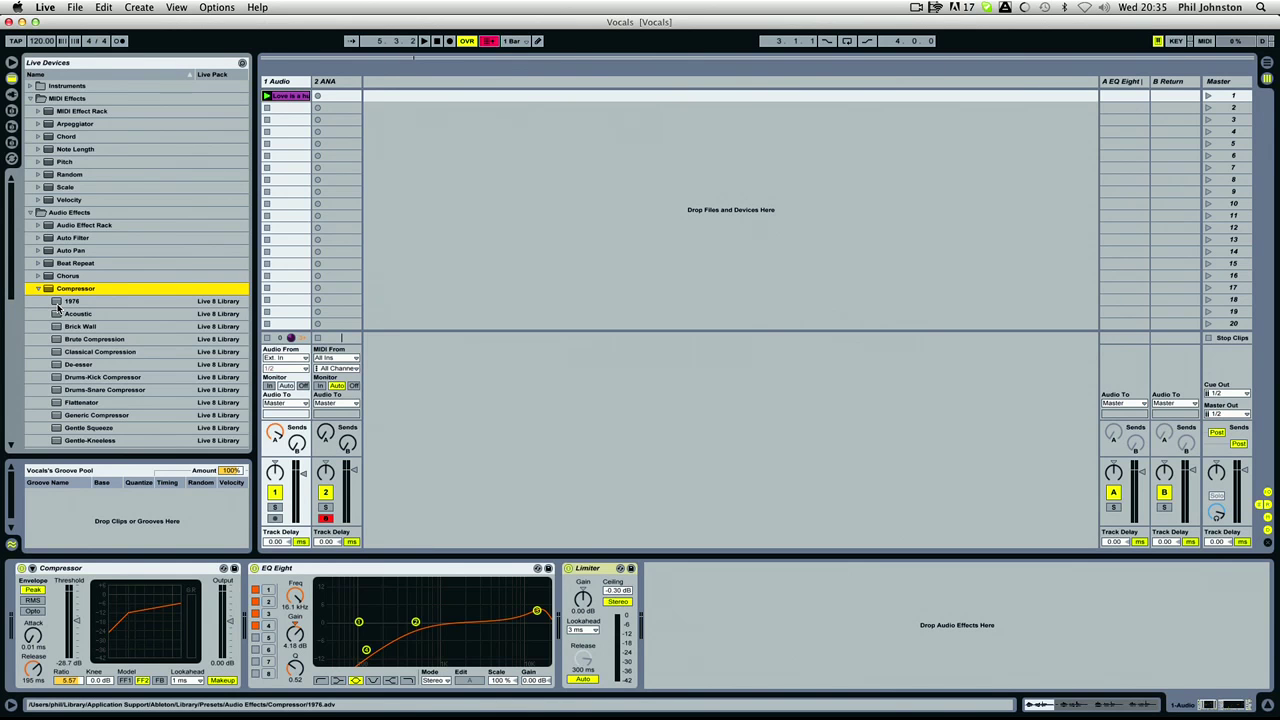
# Step: Load the FabFilter Pro-Q VST onto a new audio track and move it after the Limiter on 1 Audio
pyautogui.click(11, 95)
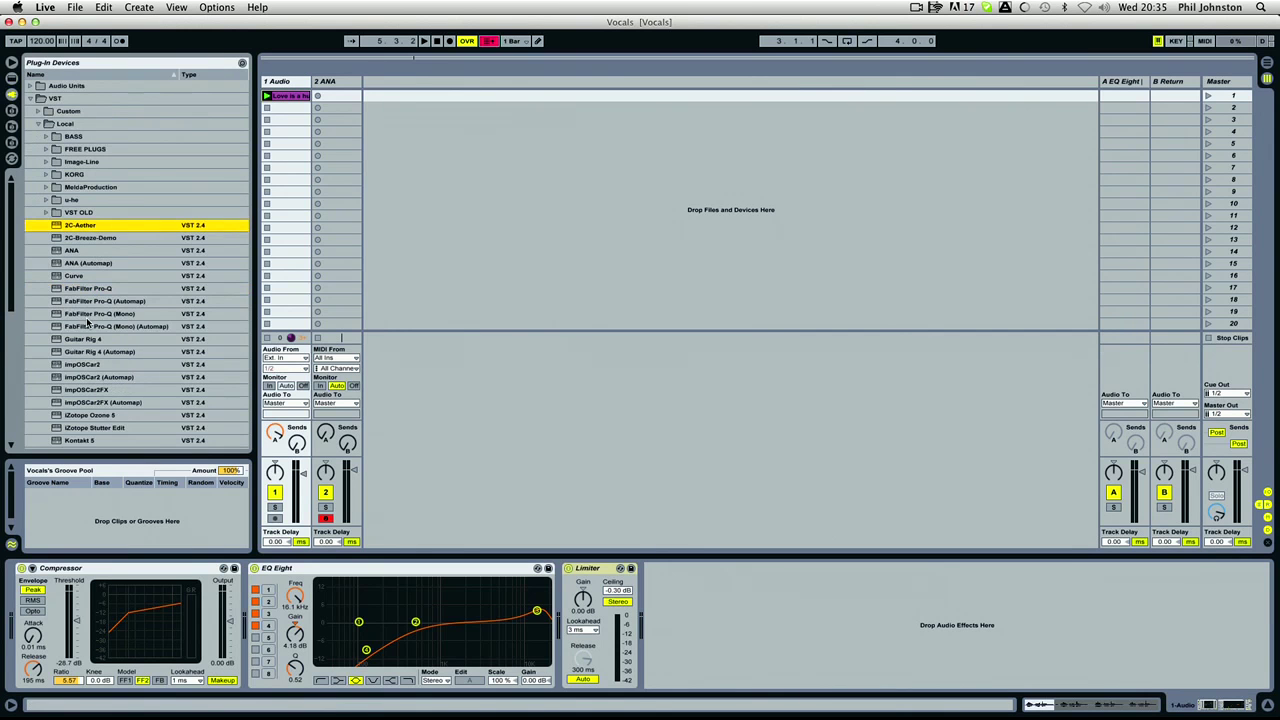
pyautogui.click(76, 289)
pyautogui.moveTo(76, 289); pyautogui.dragTo(508, 218)
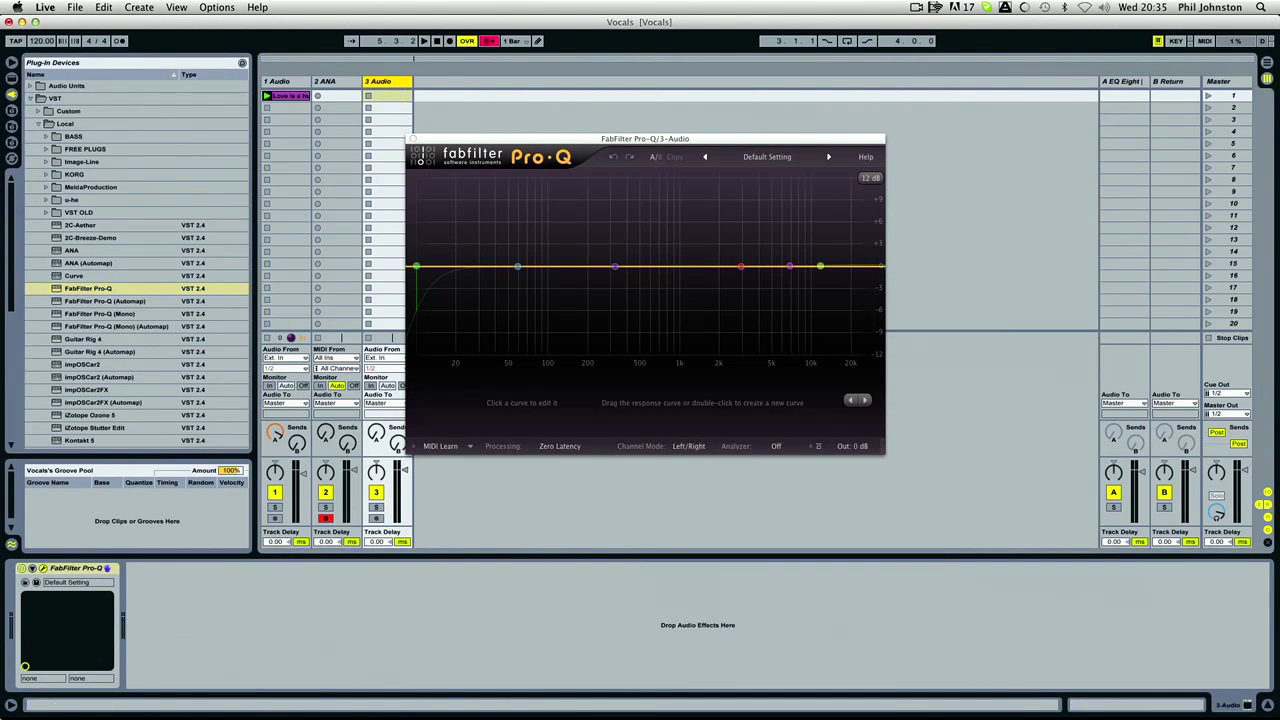
pyautogui.click(81, 569)
pyautogui.moveTo(81, 569); pyautogui.dragTo(277, 131)
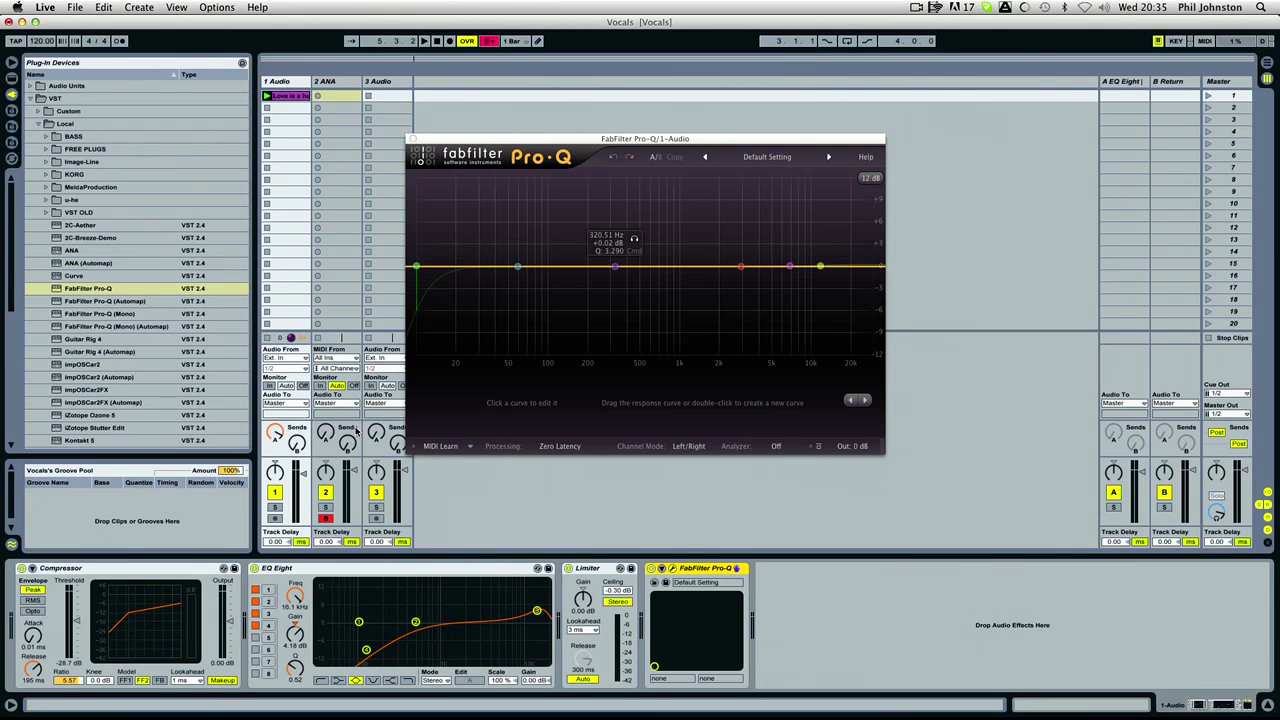
# Step: Play the vocal clip with the master volume lowered and set Pro-Q's analyzer to Pre-EQ, stopping playback after inspecting the spectrum
pyautogui.click(266, 95)
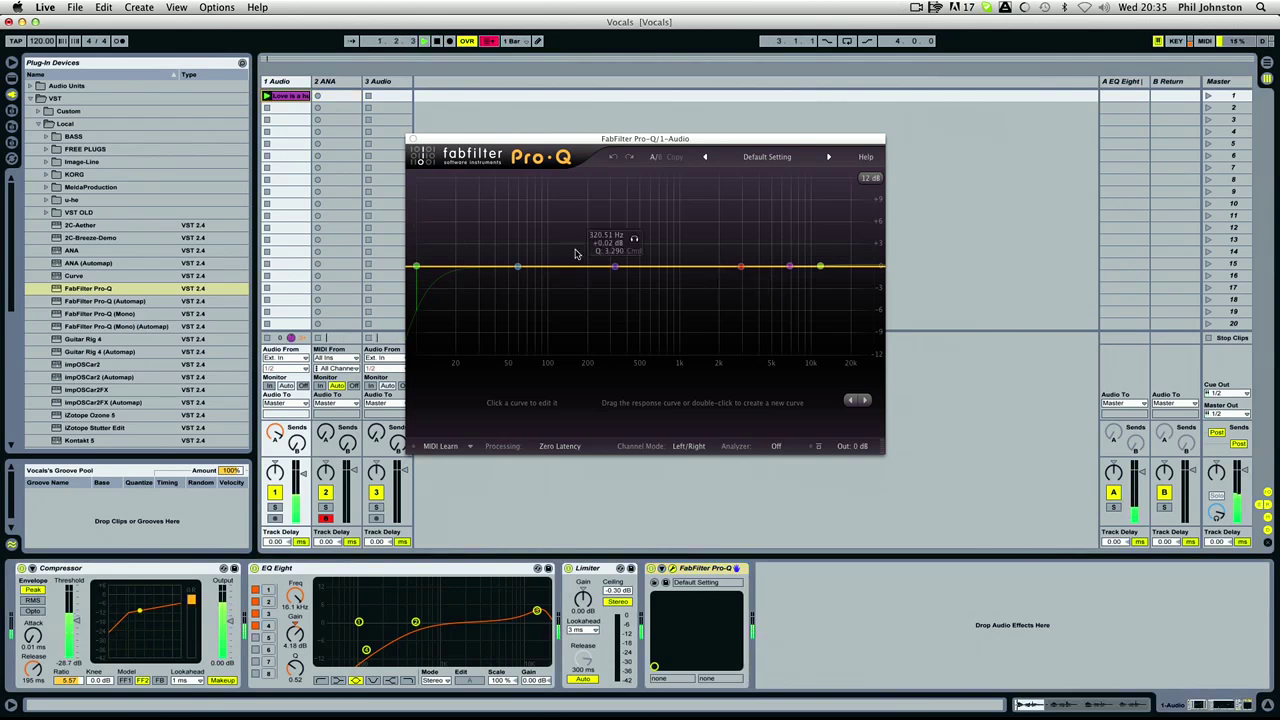
pyautogui.moveTo(300, 480)
pyautogui.mouseDown()
pyautogui.moveTo(300, 502)
pyautogui.moveTo(300, 481)
pyautogui.mouseUp()
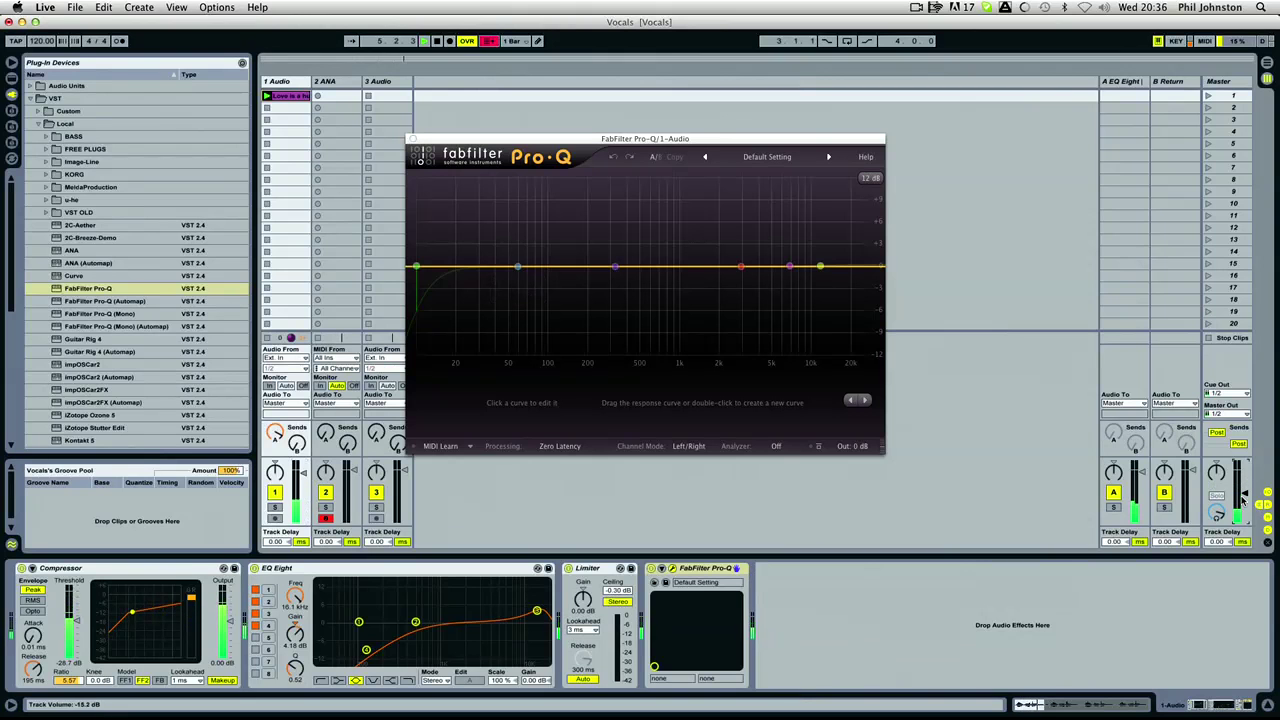
pyautogui.click(779, 447)
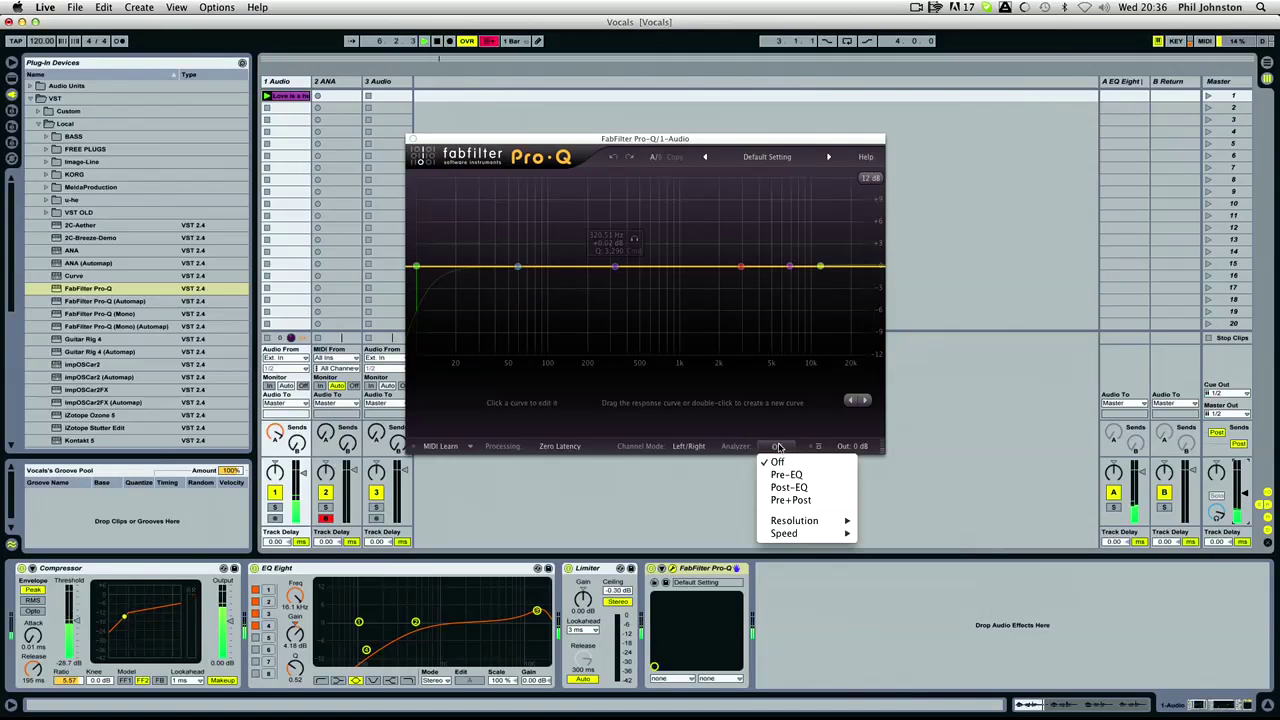
pyautogui.click(808, 478)
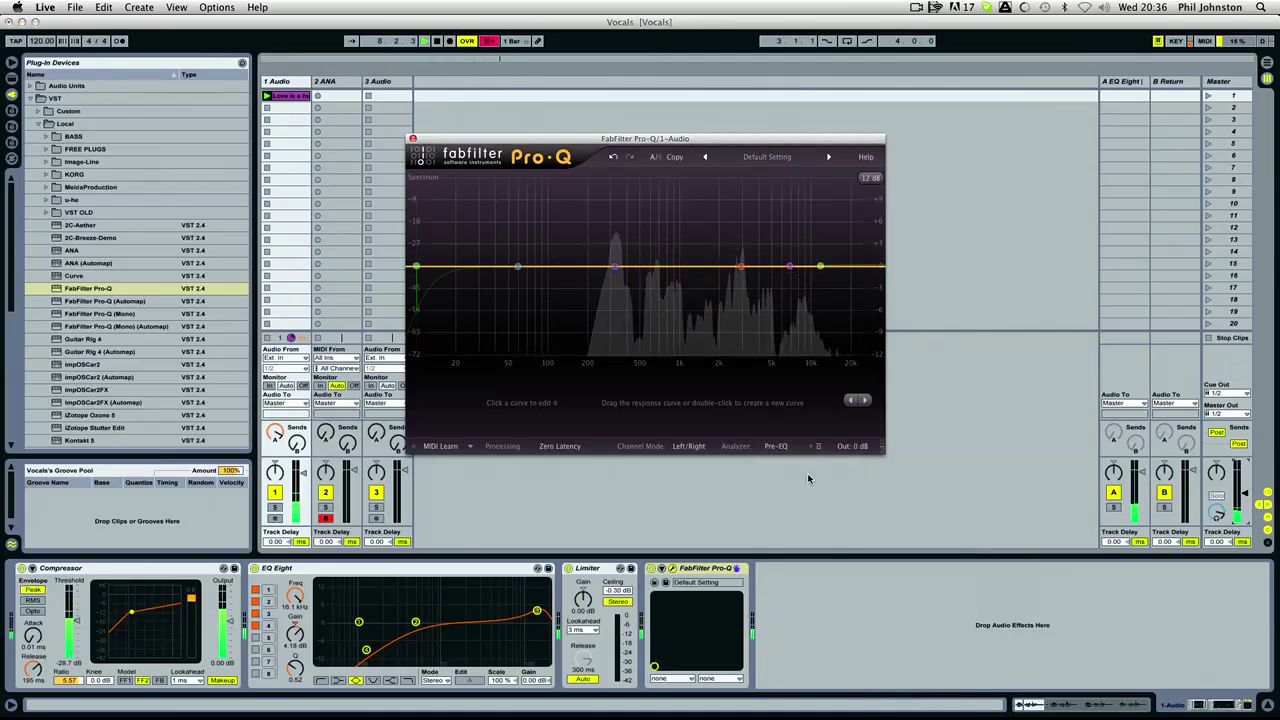
pyautogui.click(1248, 499)
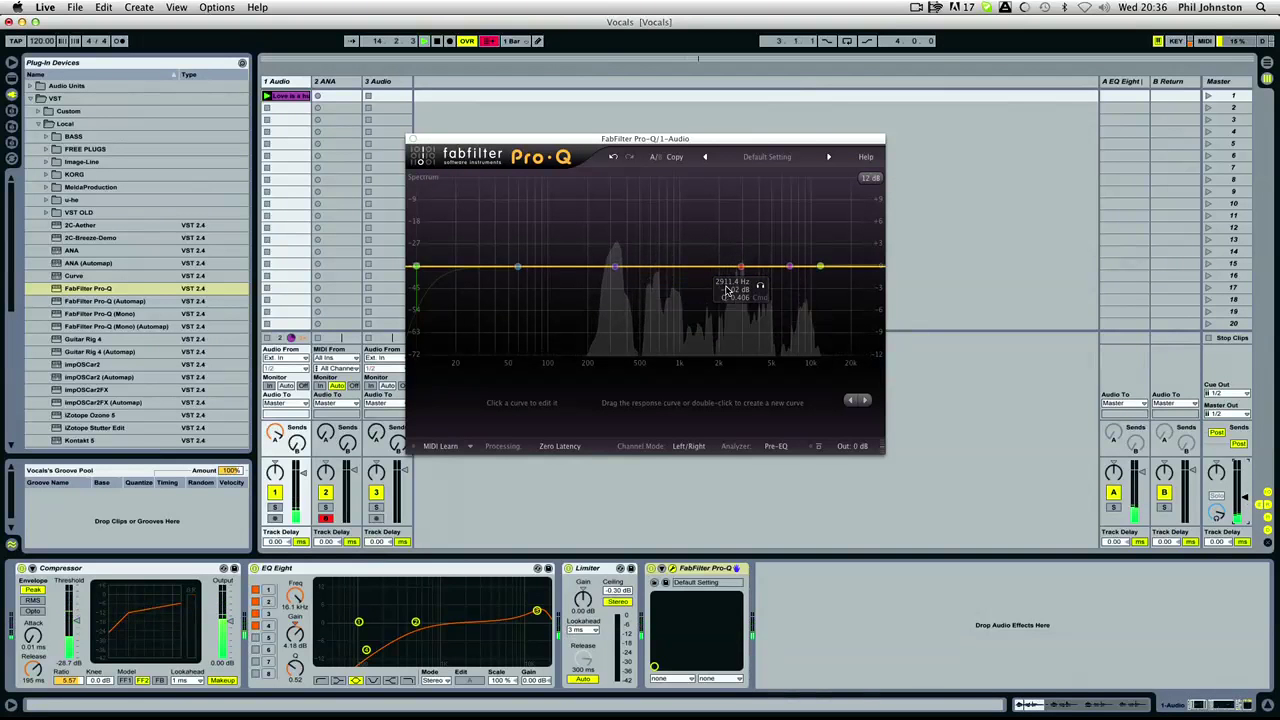
pyautogui.click(617, 269)
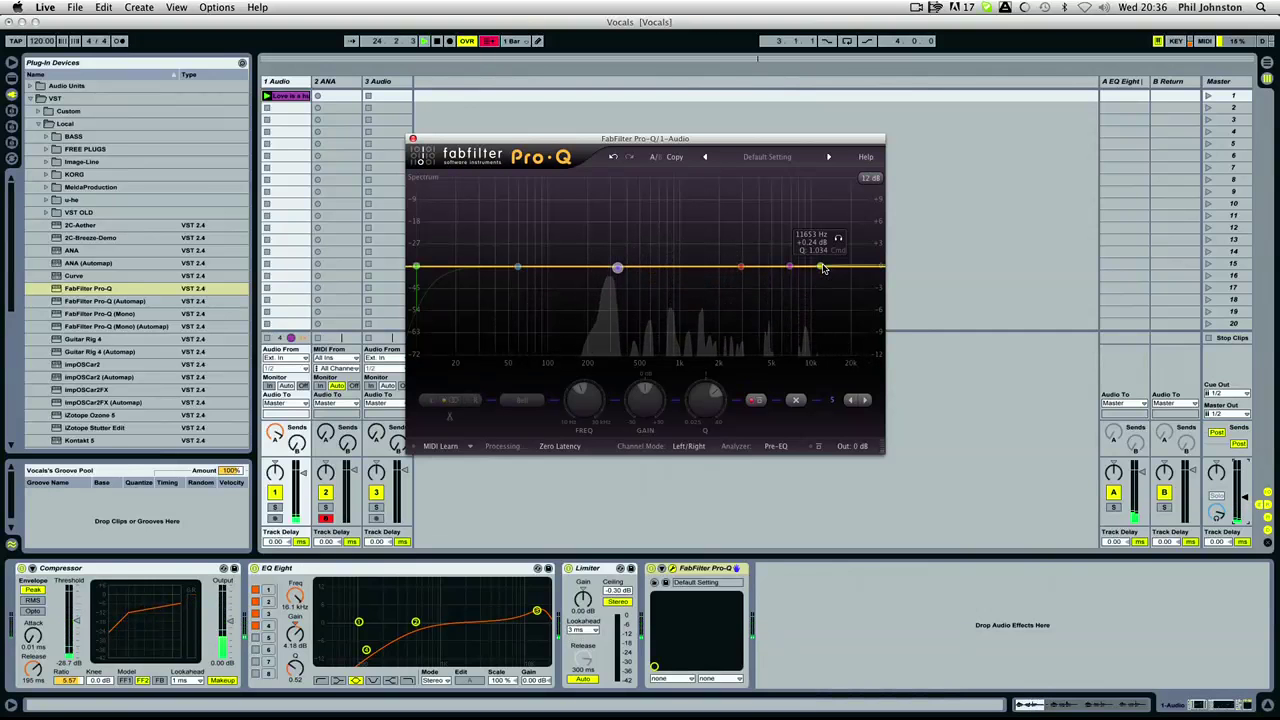
pyautogui.press('space')
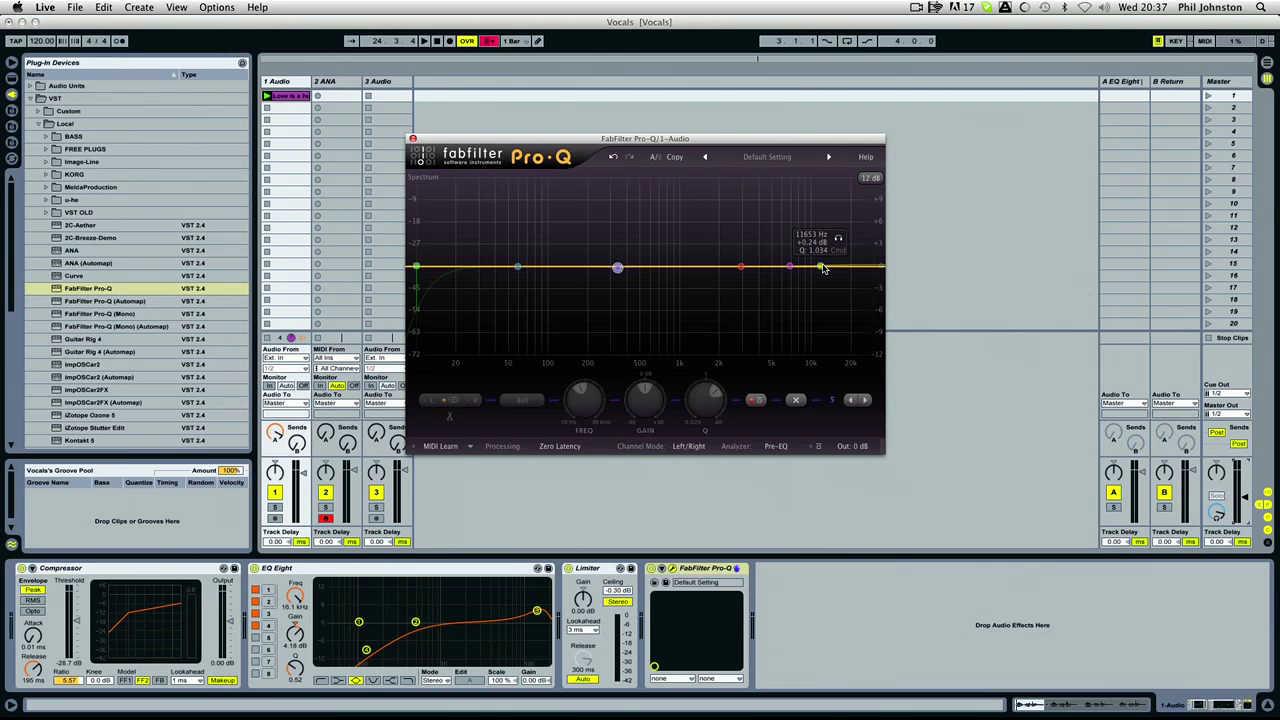
# Step: Shape Pro-Q with +10.56 dB at 13.9 kHz, -5.68 dB at 809 Hz, +8.48 dB at 149 Hz and -4.24 dB at 34 Hz
pyautogui.moveTo(822, 268); pyautogui.dragTo(830, 226)
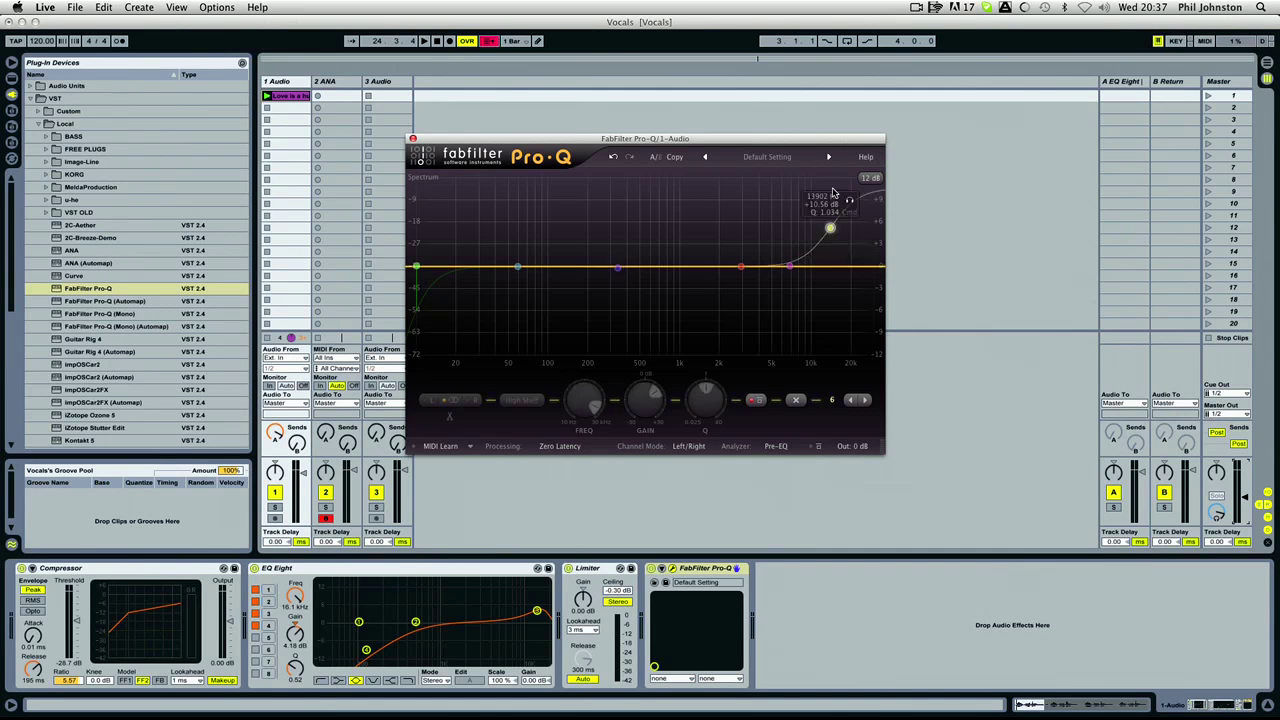
pyautogui.moveTo(740, 268); pyautogui.dragTo(665, 308)
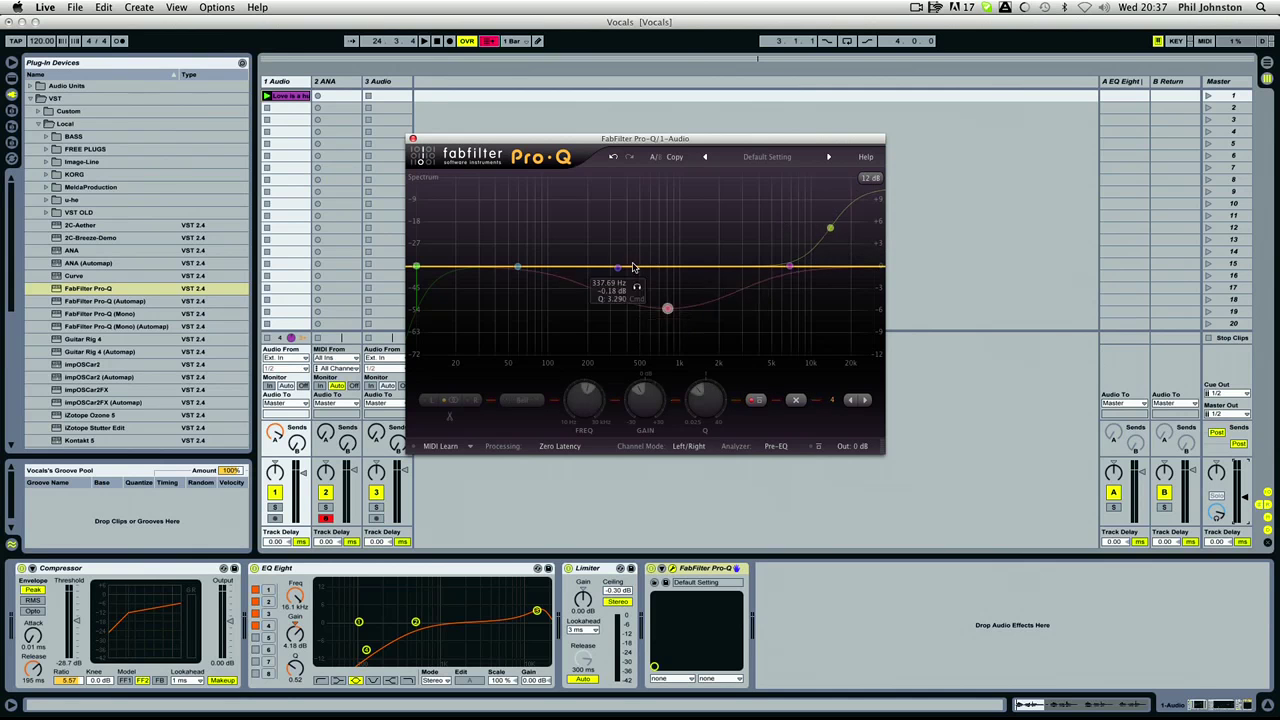
pyautogui.moveTo(617, 268); pyautogui.dragTo(570, 204)
pyautogui.moveTo(517, 268); pyautogui.dragTo(487, 300)
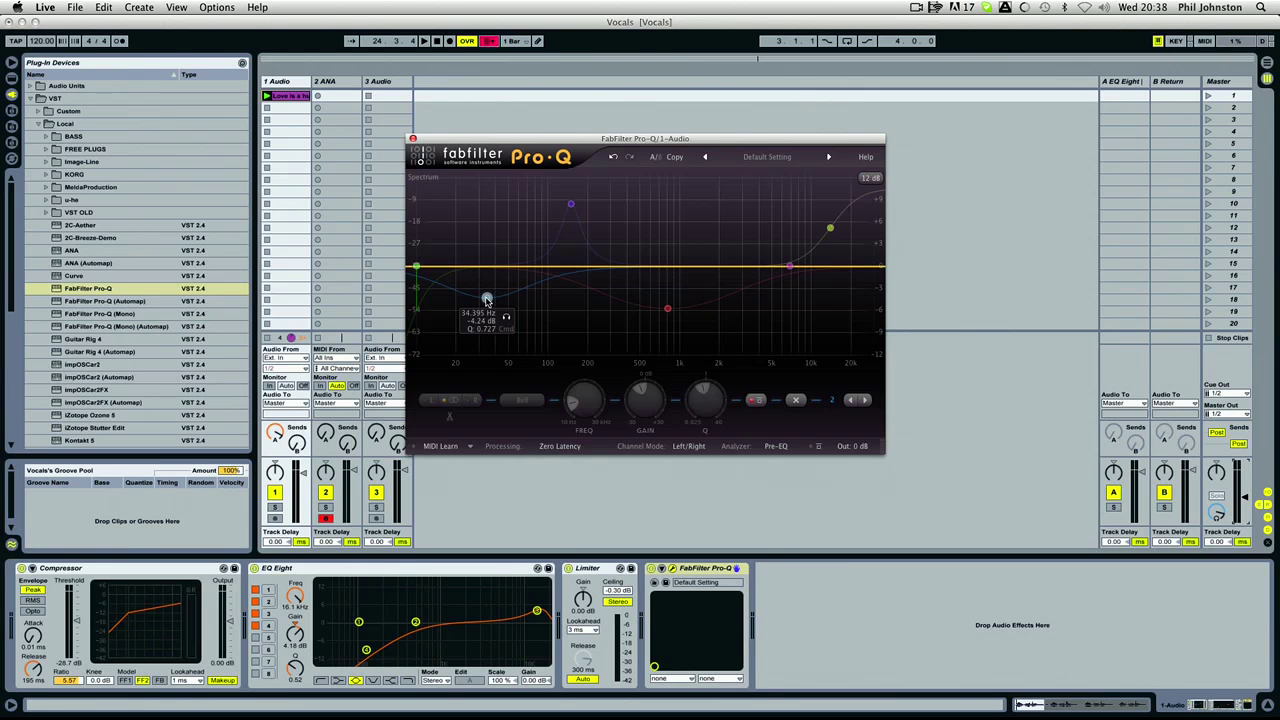
# Step: Bring Pro-Q's high shelf close to flat, make band 4 a shallow cut near 2 kHz, and set band 5 to -0.90 dB at 132.93 Hz
pyautogui.moveTo(830, 229); pyautogui.dragTo(830, 303)
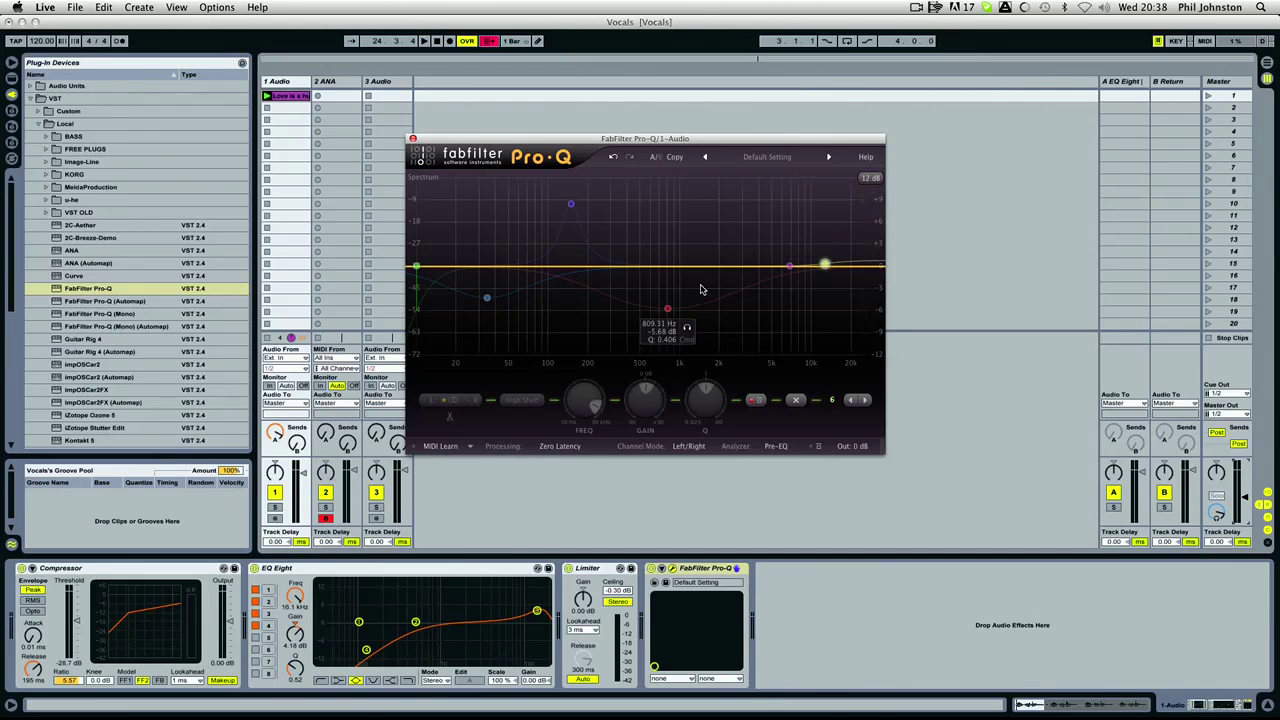
pyautogui.click(667, 310)
pyautogui.moveTo(665, 316); pyautogui.dragTo(716, 276)
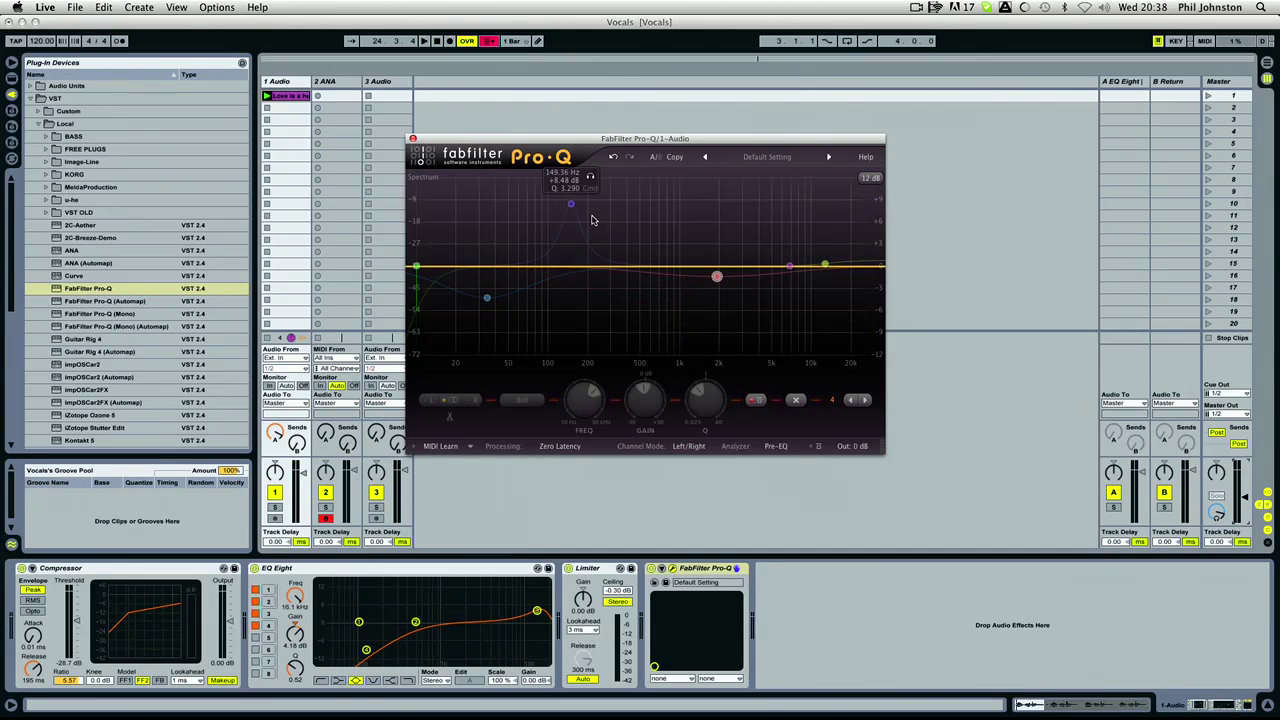
pyautogui.moveTo(569, 207); pyautogui.dragTo(570, 262)
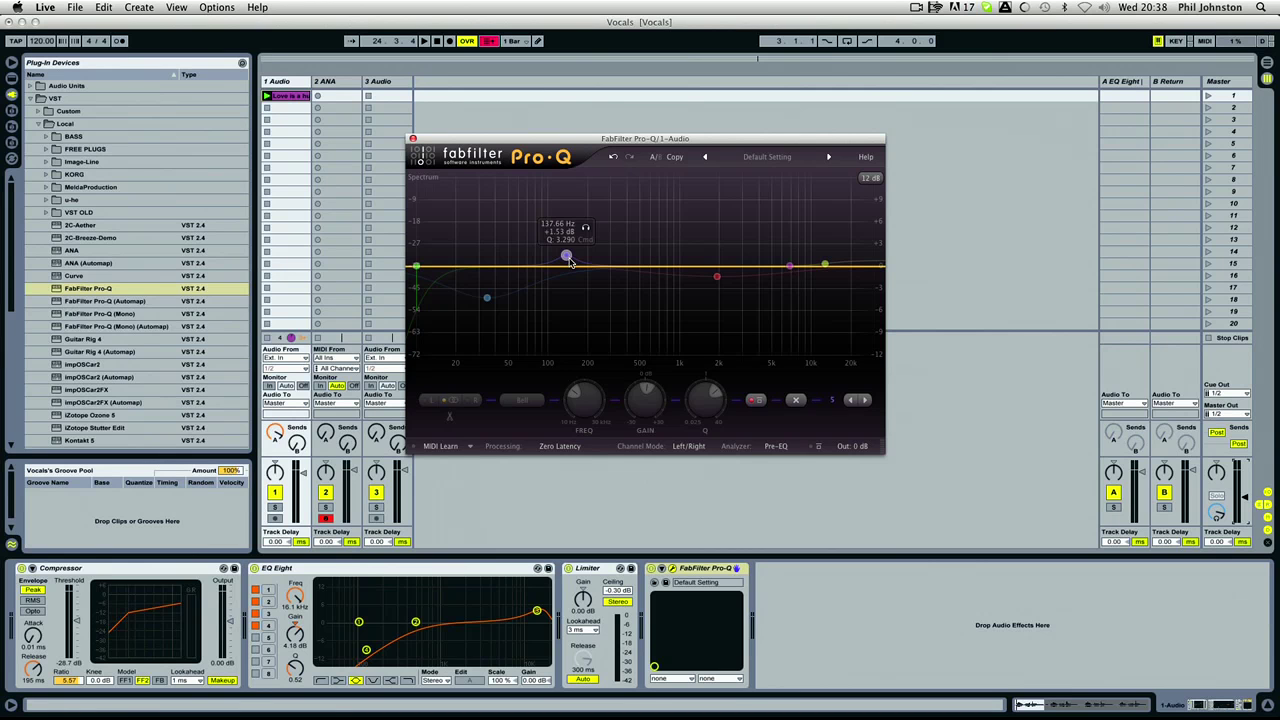
pyautogui.moveTo(568, 259); pyautogui.dragTo(567, 278)
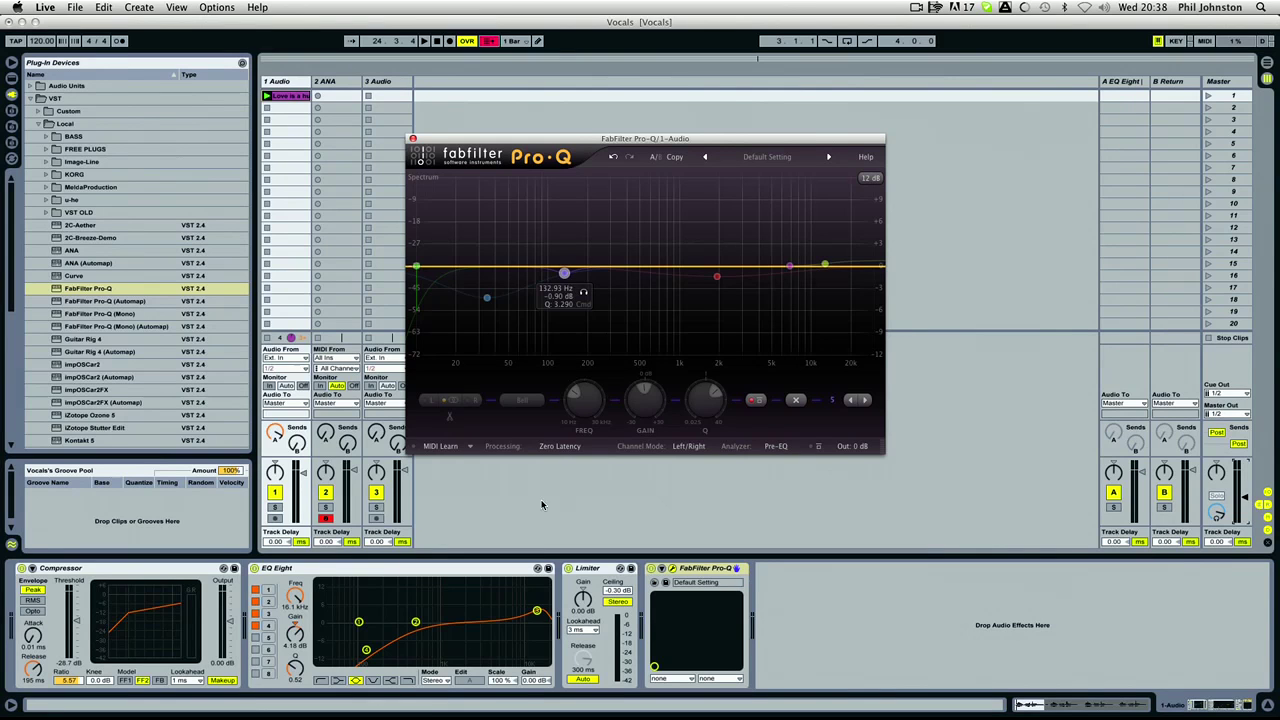
# Step: Switch to Firefox and play the YouTube video "Kerri Chandler - Mommy What's a record" from 1:24 after choosing a video quality
pyautogui.moveTo(240, 712)
pyautogui.click(204, 702)
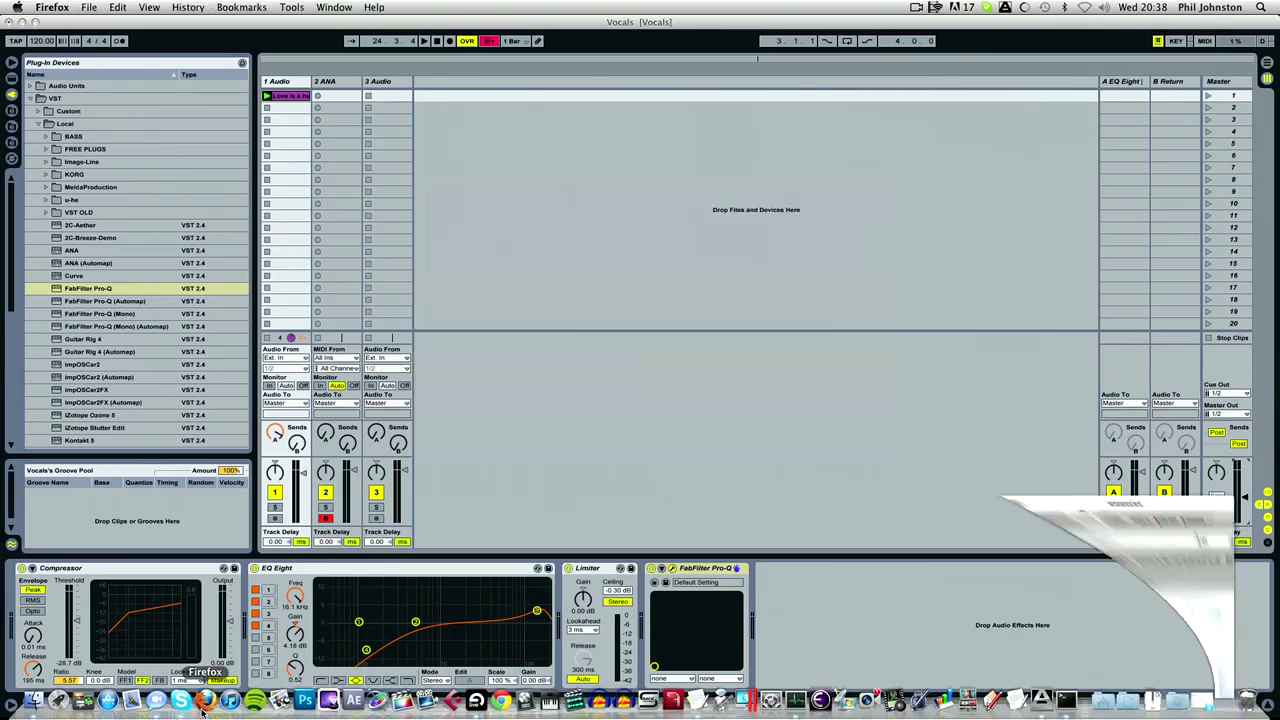
pyautogui.click(818, 40)
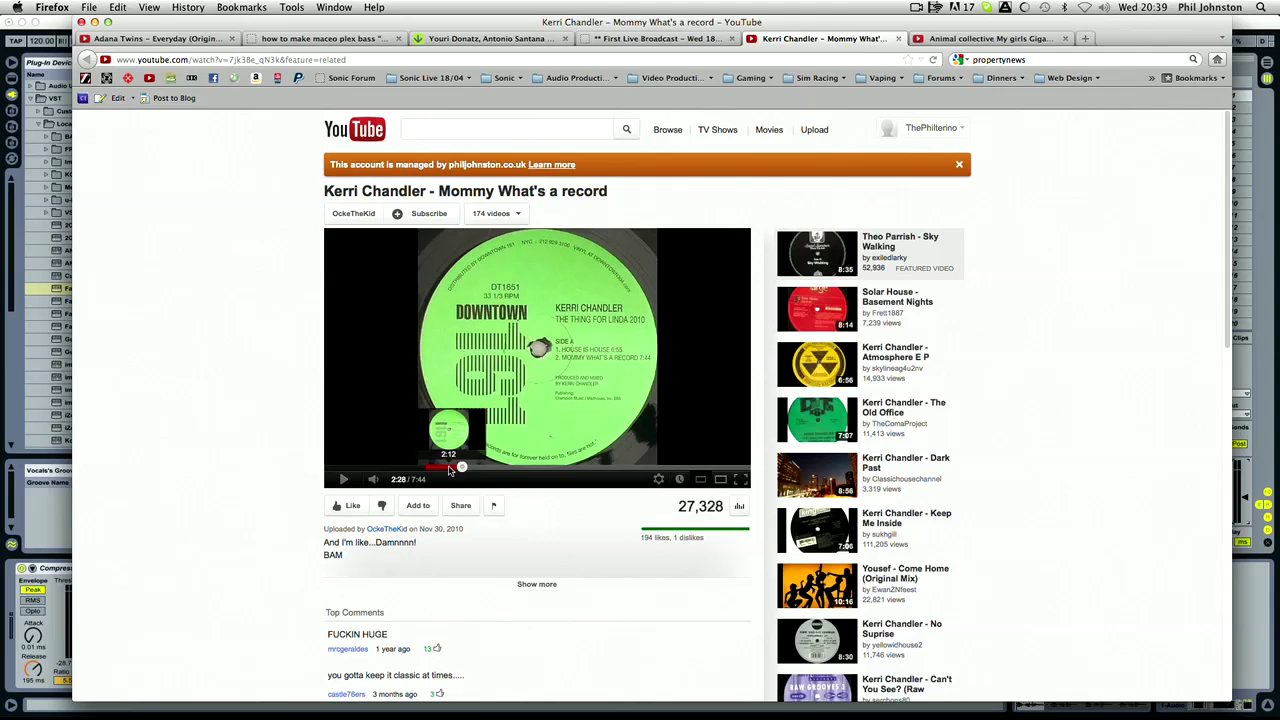
pyautogui.click(404, 467)
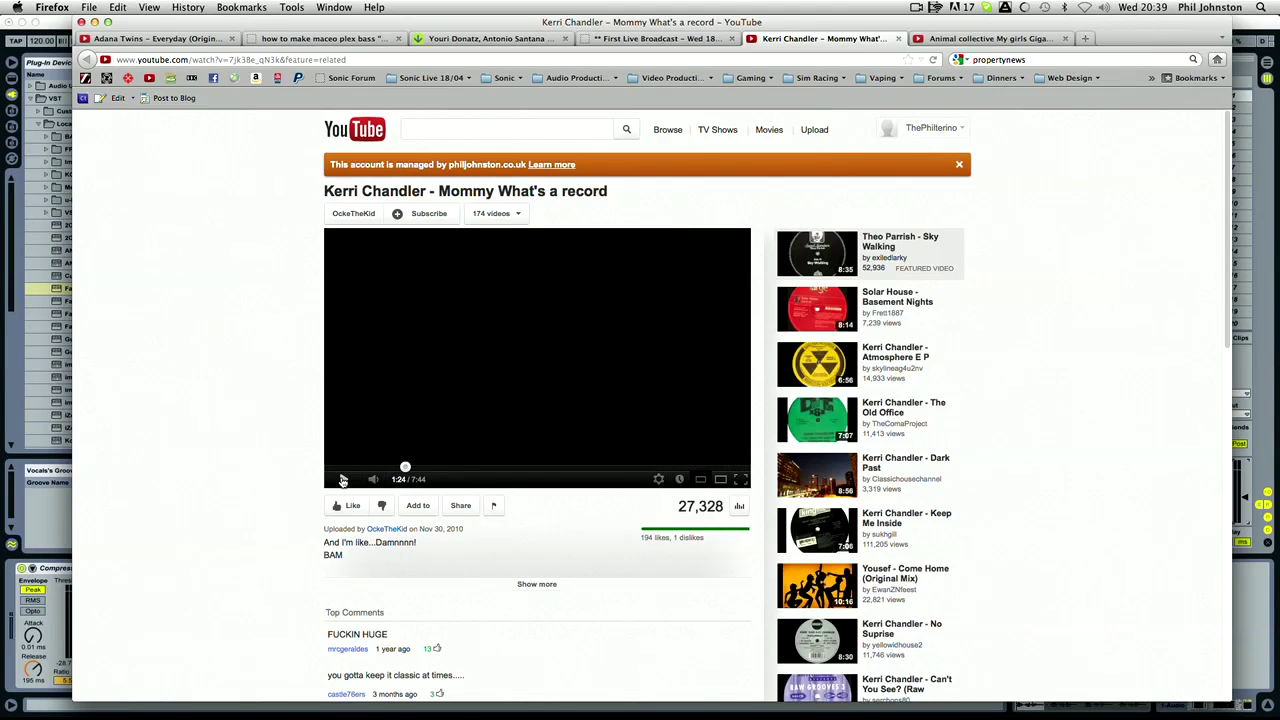
pyautogui.click(658, 479)
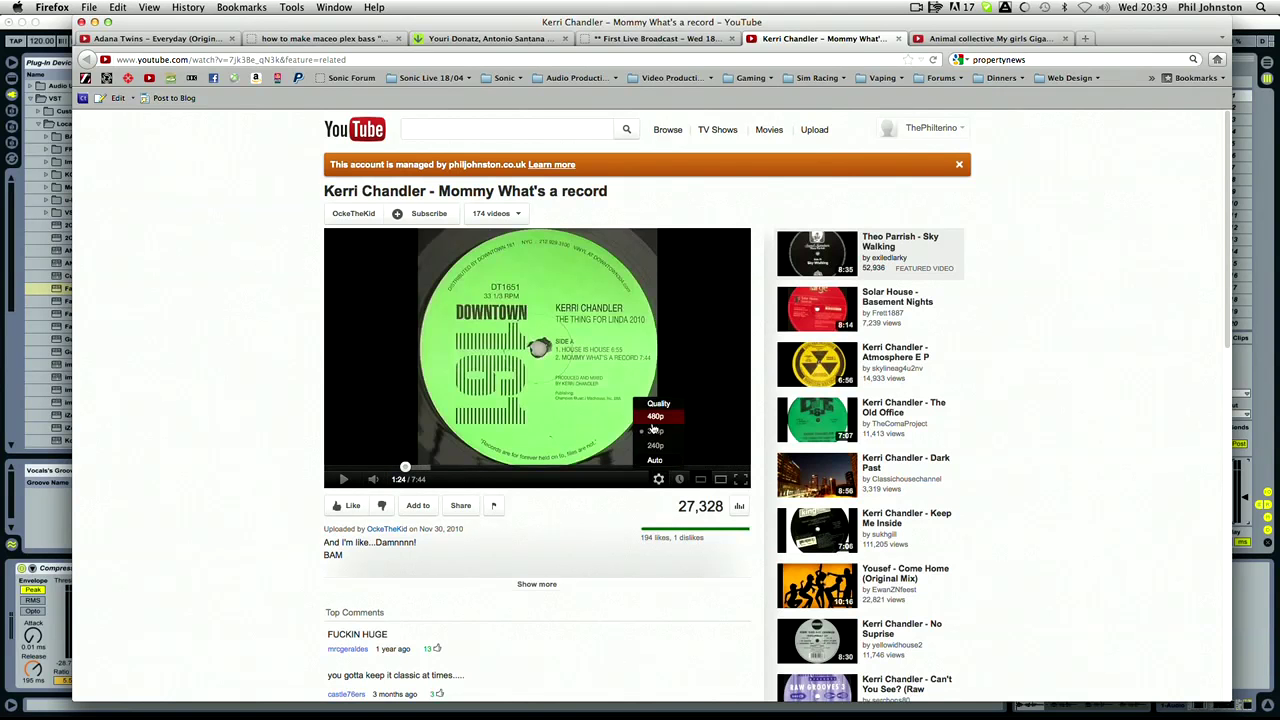
pyautogui.click(653, 428)
pyautogui.click(344, 481)
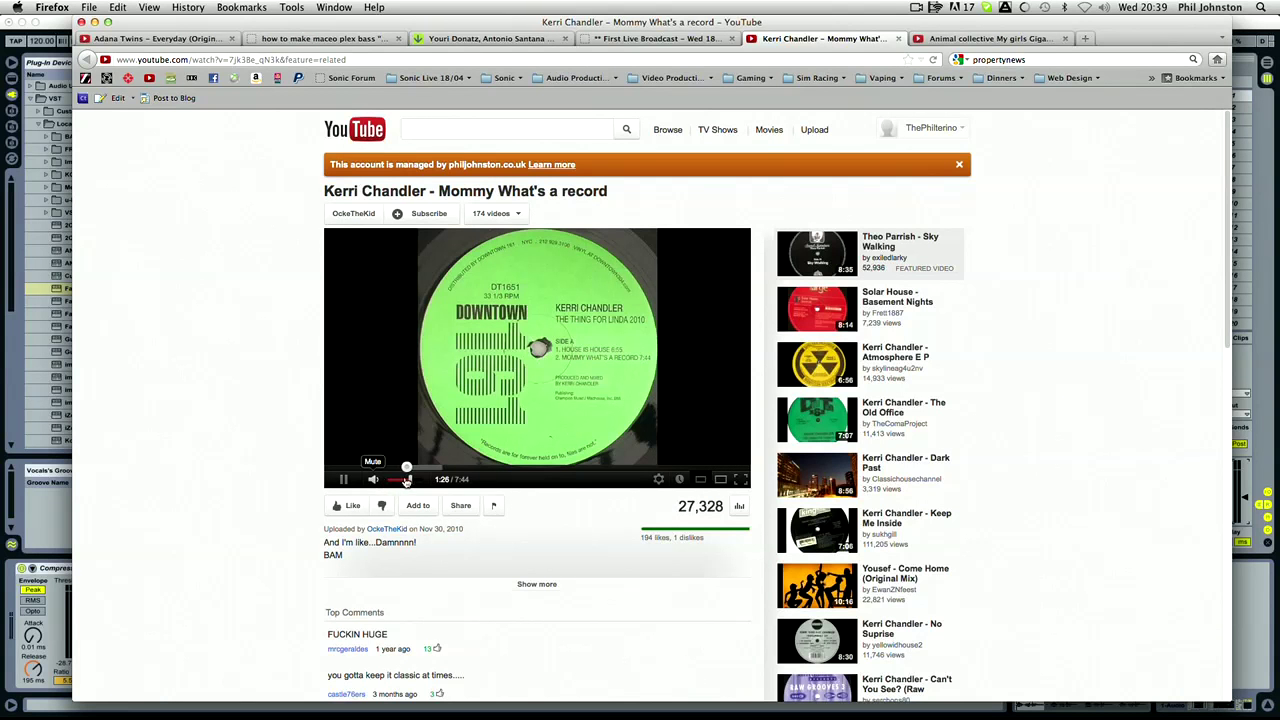
# Step: Adjust the video's volume while listening, and skip ahead to about 2:12 to hear that section
pyautogui.moveTo(406, 481); pyautogui.dragTo(392, 483)
pyautogui.moveTo(392, 483); pyautogui.dragTo(405, 484)
pyautogui.moveTo(399, 482); pyautogui.dragTo(405, 485)
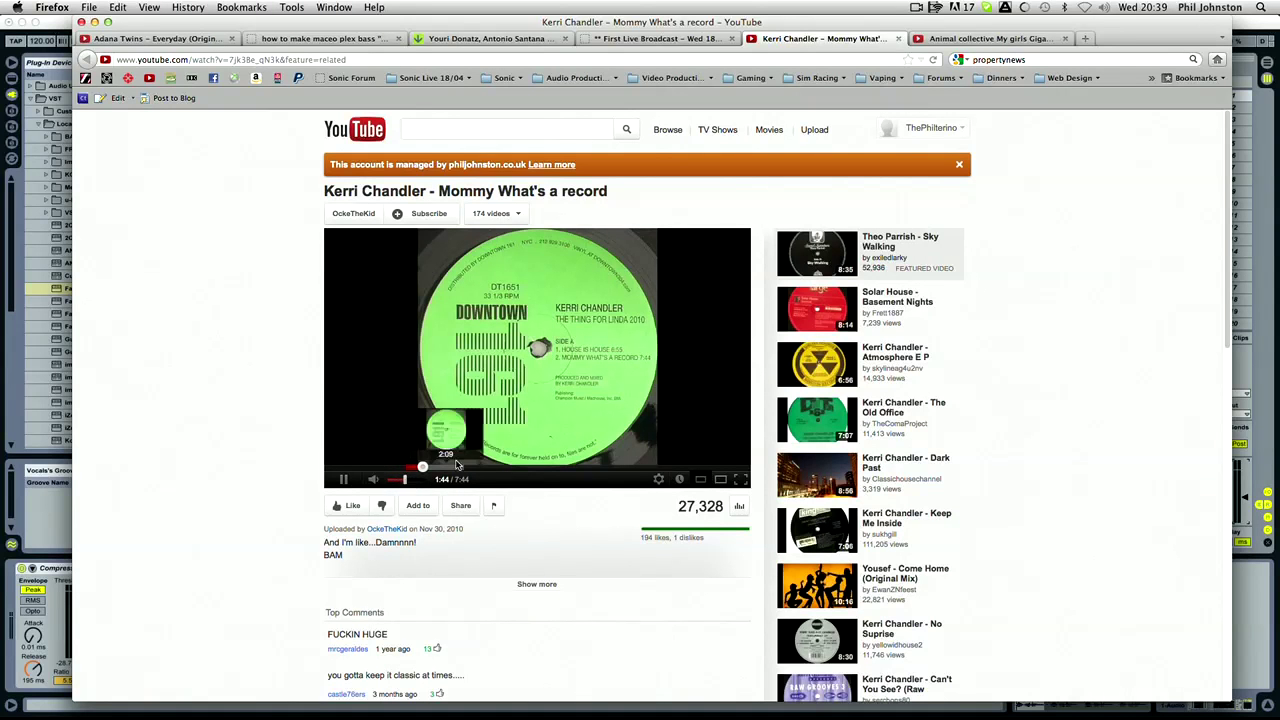
pyautogui.click(447, 469)
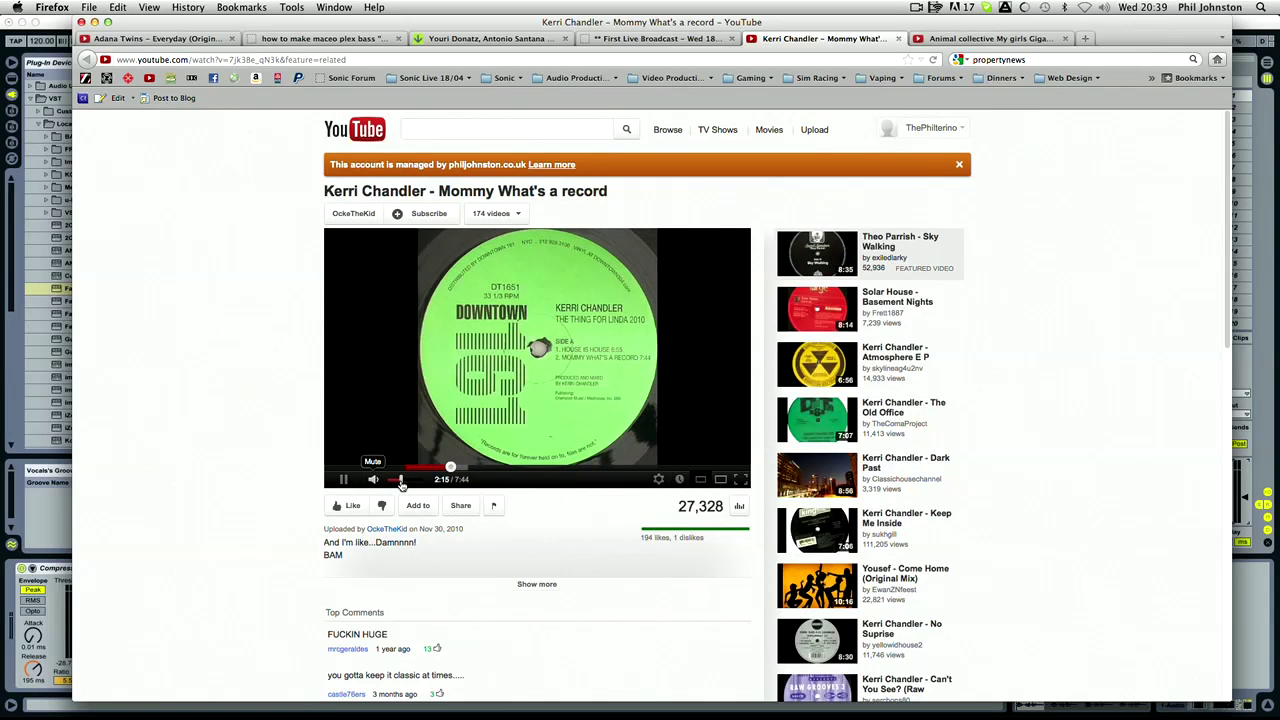
pyautogui.moveTo(400, 483); pyautogui.dragTo(417, 482)
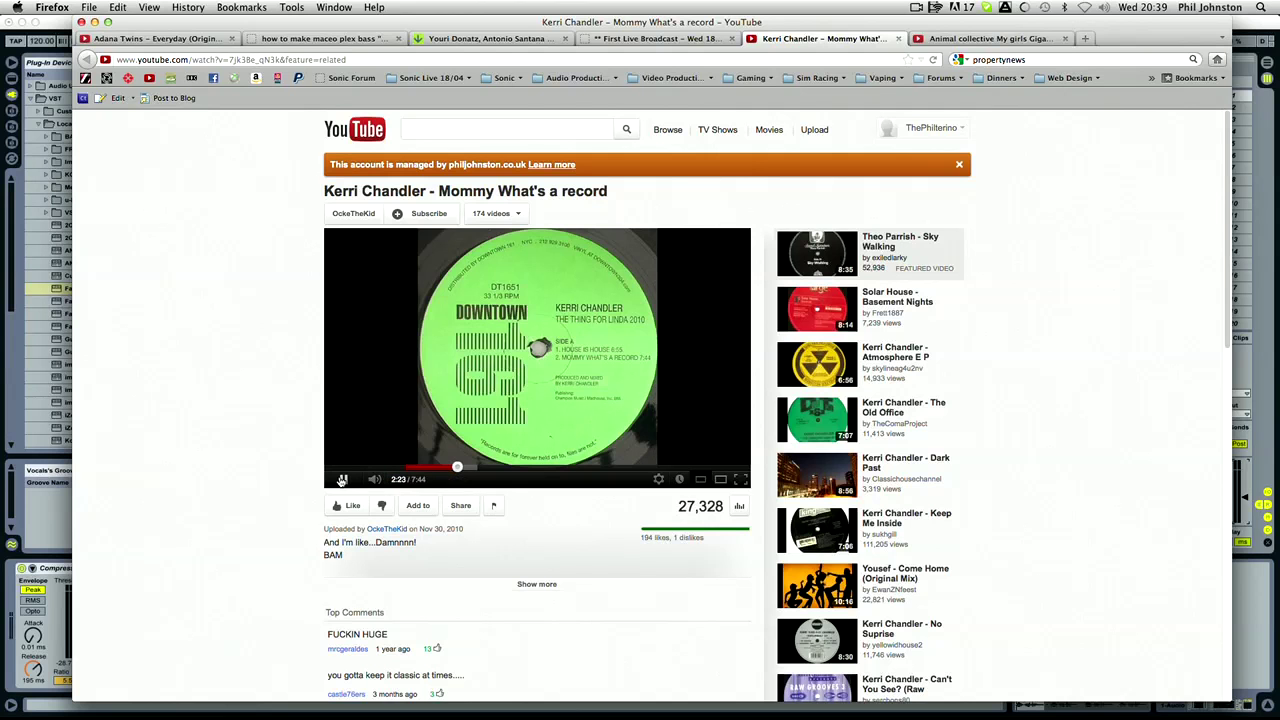
# Step: Switch back to Ableton Live, close the Pro-Q window and delete the two audio tracks, leaving the ANA track
pyautogui.click(20, 508)
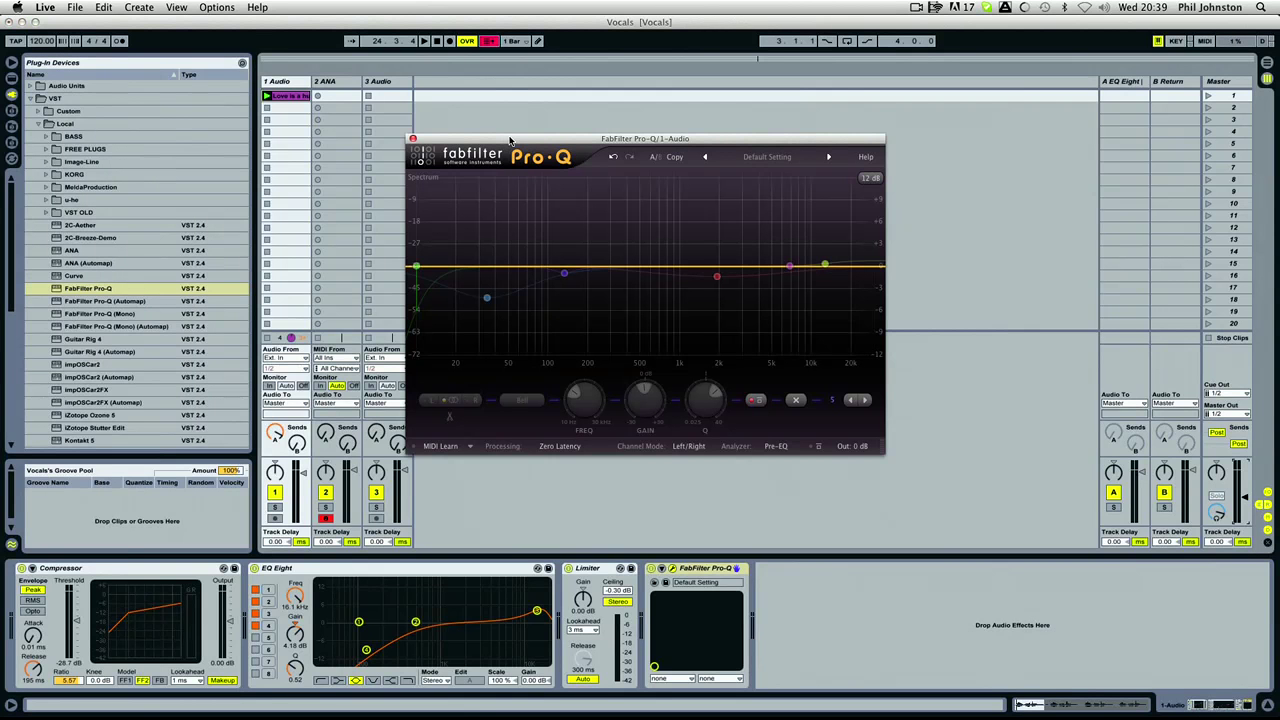
pyautogui.click(414, 139)
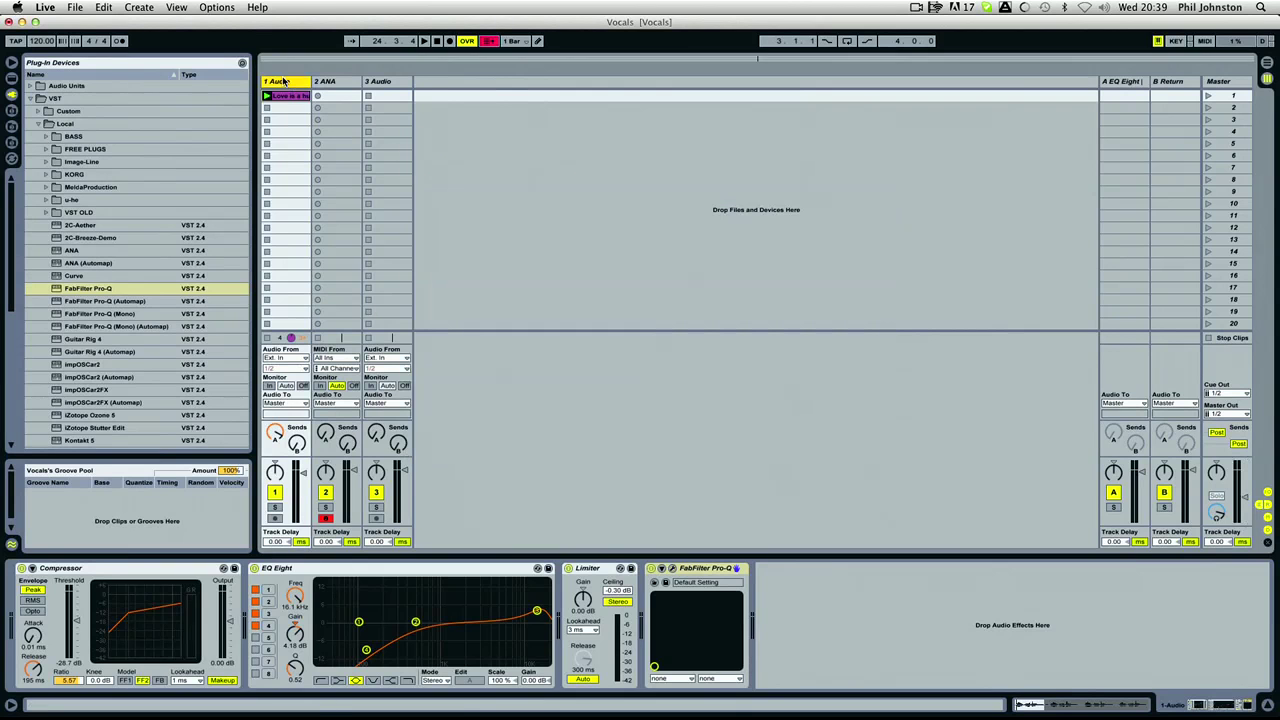
pyautogui.press('Delete')
pyautogui.click(327, 82)
pyautogui.press('Delete')
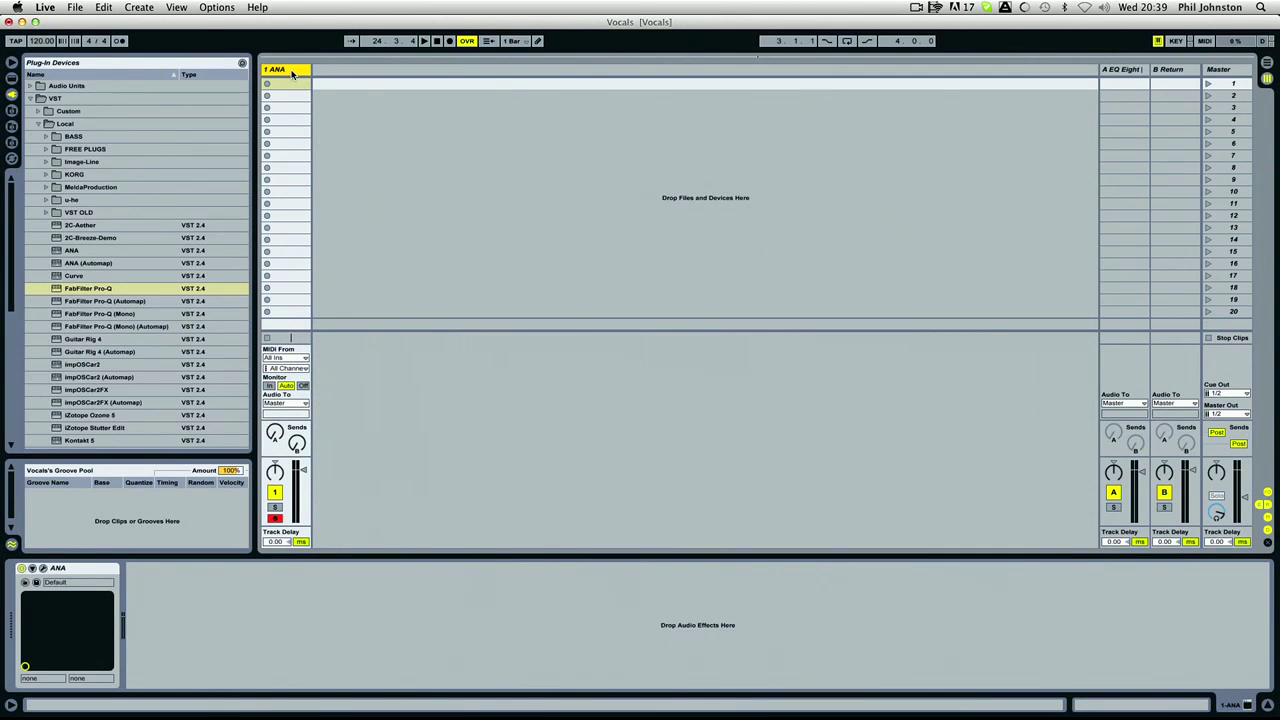
# Step: Open the ANA synth's window and set oscillator 3's noise wave to Strings
pyautogui.click(50, 568)
pyautogui.click(42, 568)
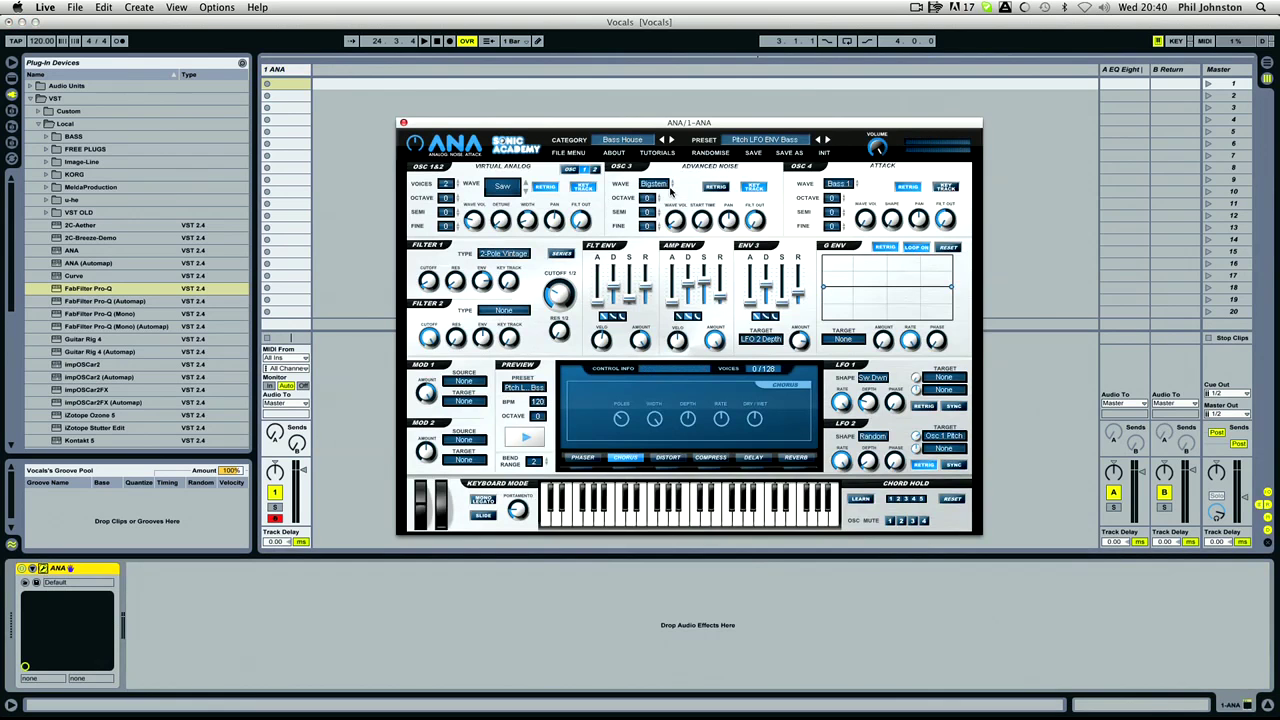
pyautogui.click(671, 190)
pyautogui.click(675, 435)
pyautogui.click(302, 478)
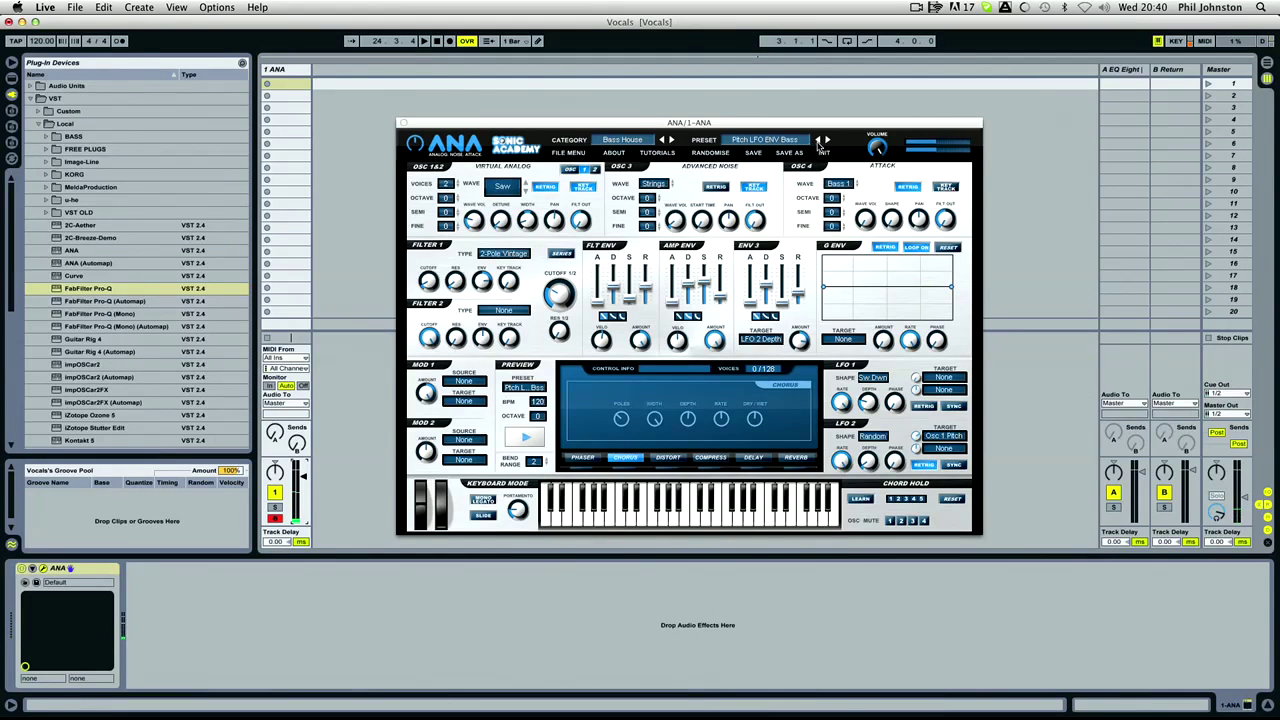
# Step: Load ANA's *Default* preset and set its oscillator 3 wave to Strings
pyautogui.click(816, 146)
pyautogui.click(782, 152)
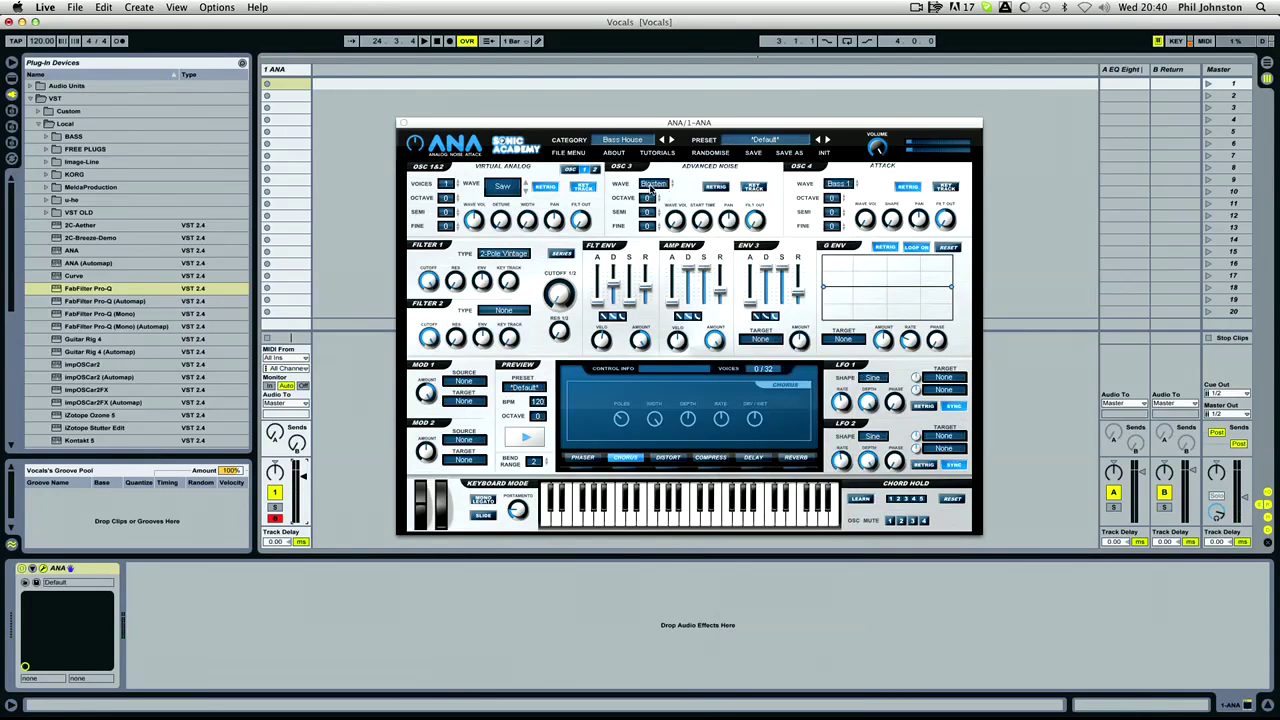
pyautogui.click(652, 186)
pyautogui.click(682, 434)
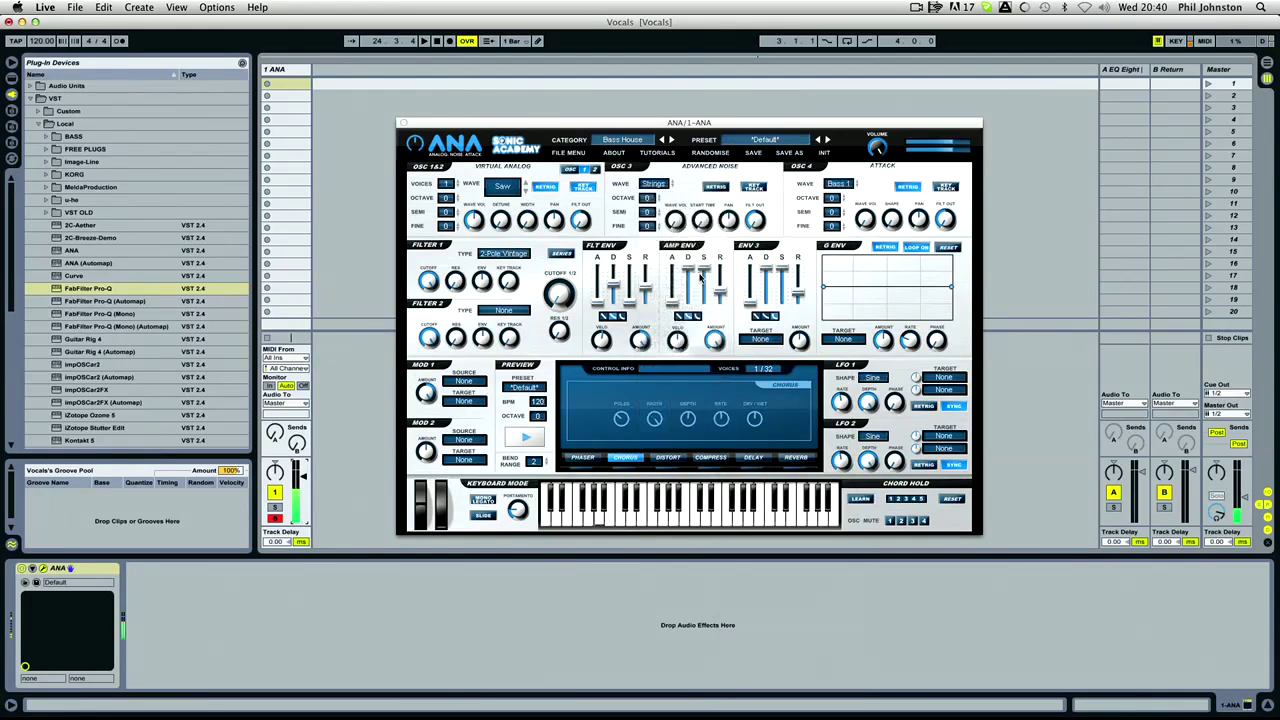
# Step: Set the voices of oscillators 1 and 2 to 0, raise oscillator 3's wave volume and shift the computer keyboard down an octave
pyautogui.click(502, 186)
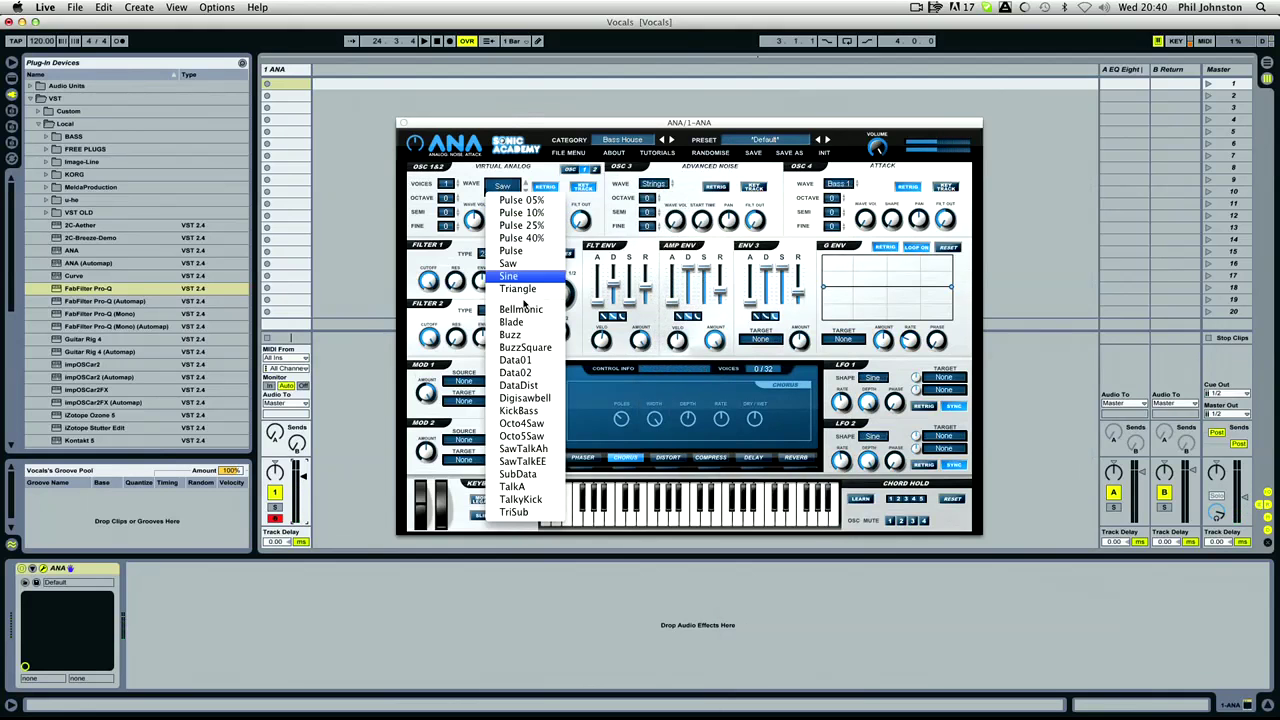
pyautogui.click(456, 238)
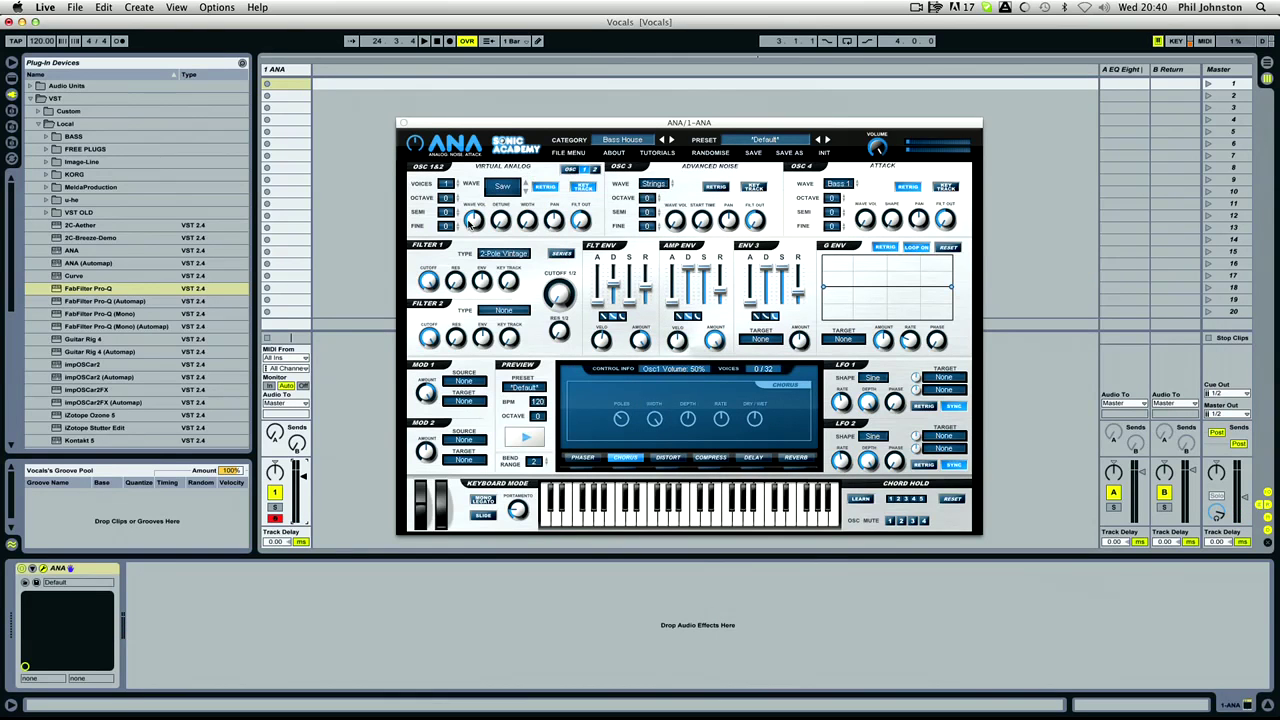
pyautogui.moveTo(450, 186); pyautogui.dragTo(451, 218)
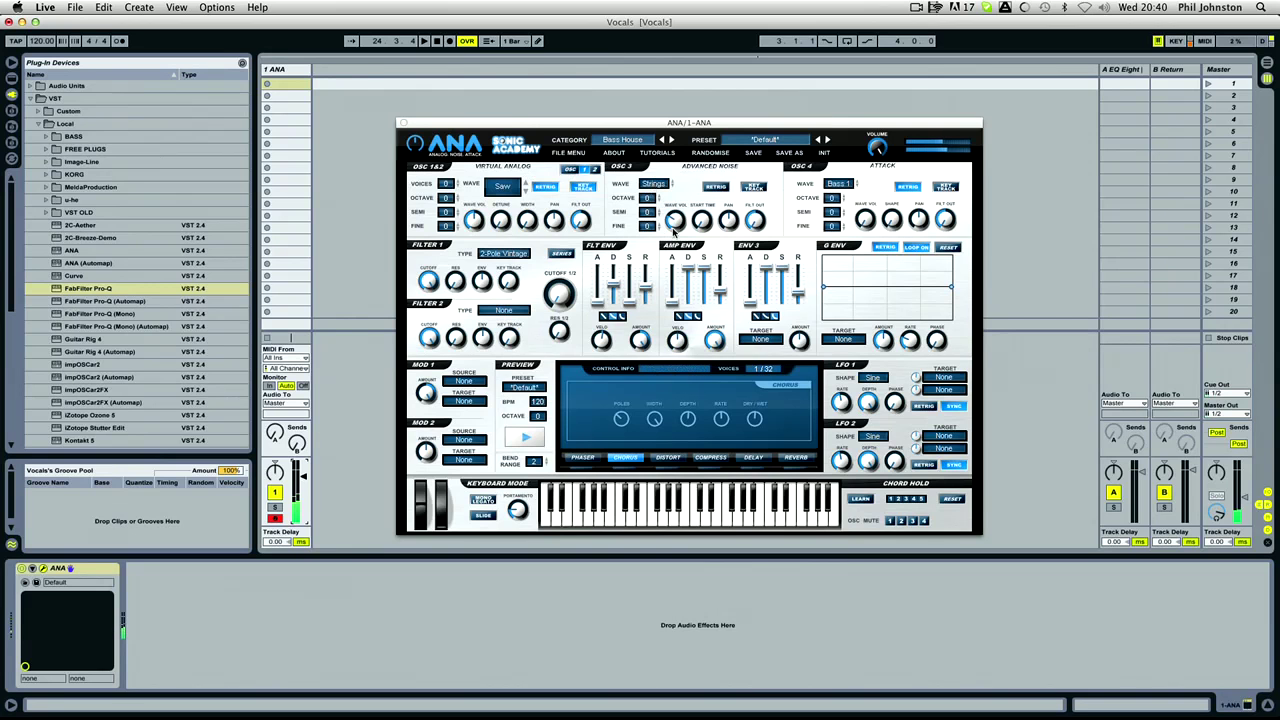
pyautogui.moveTo(674, 230); pyautogui.dragTo(676, 222)
pyautogui.press('z')
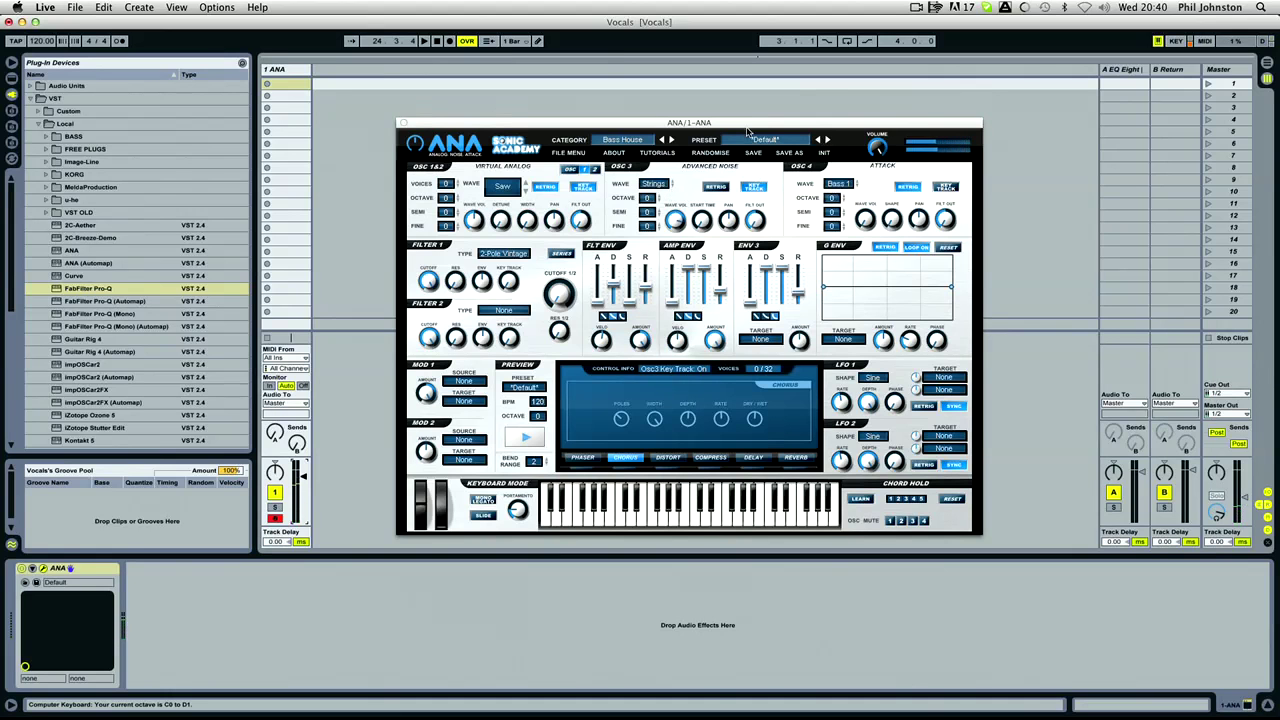
# Step: Compare the string sound with oscillator 3's key tracking switched off and back on
pyautogui.moveTo(747, 130); pyautogui.dragTo(738, 100)
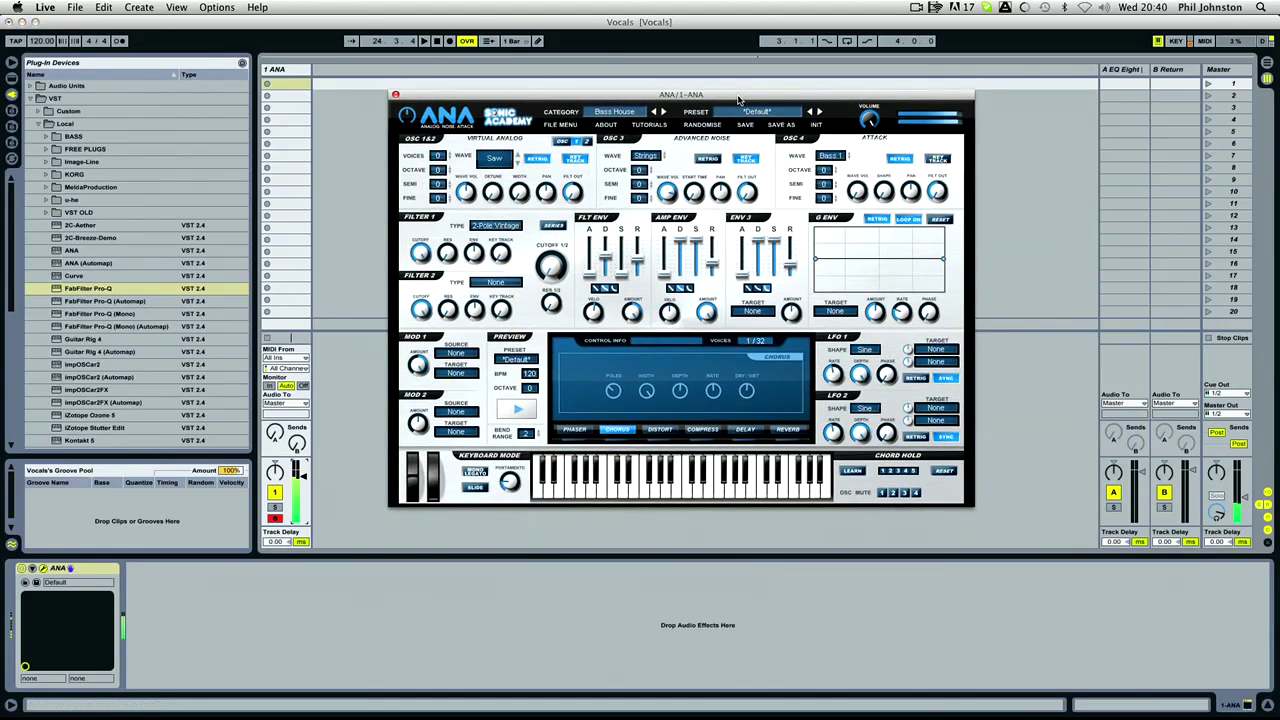
pyautogui.click(744, 159)
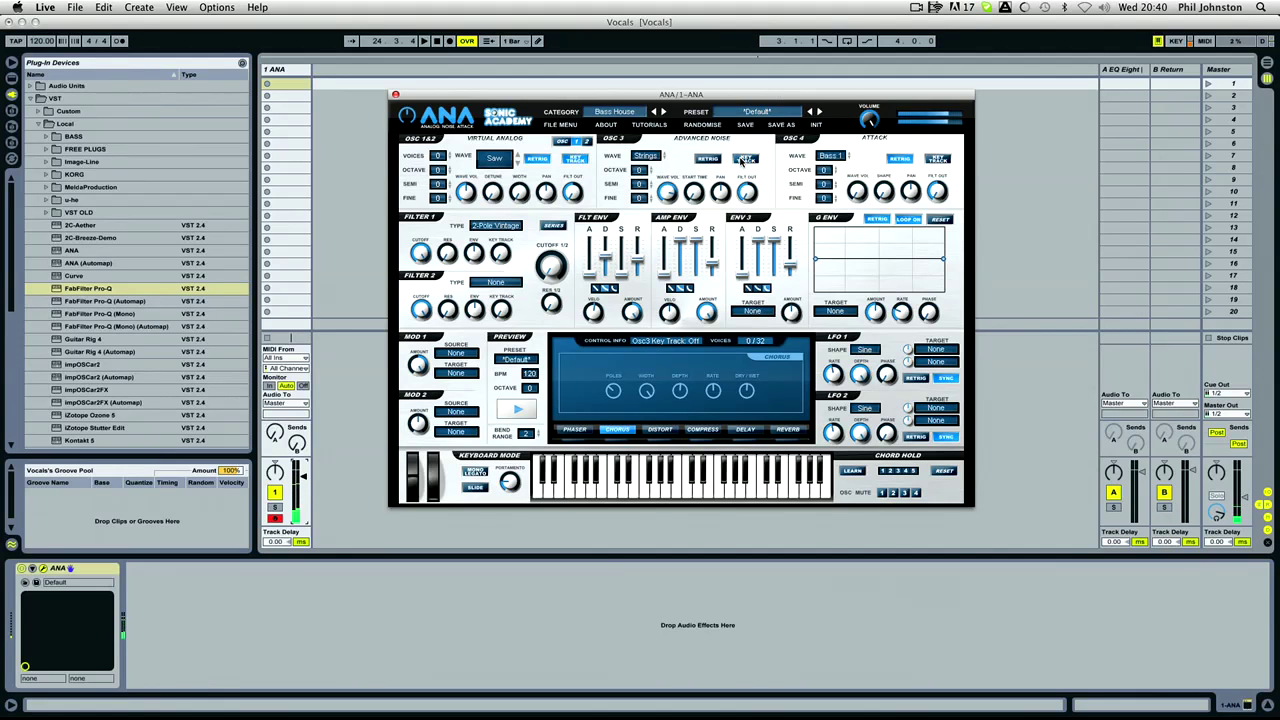
pyautogui.click(744, 159)
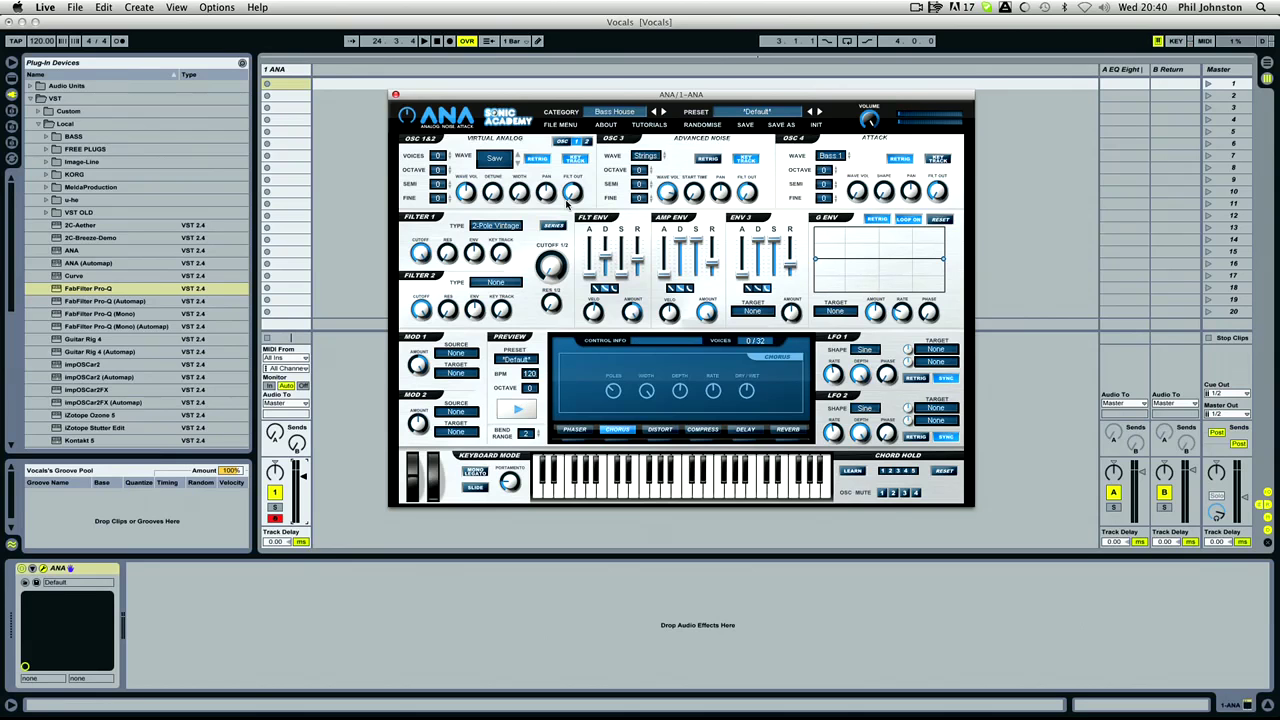
# Step: Set Filter 1 to 2-Pole Vintage HP with a 172 Hz cutoff, and lengthen the amp envelope's attack to 2.2 s and its release
pyautogui.click(483, 229)
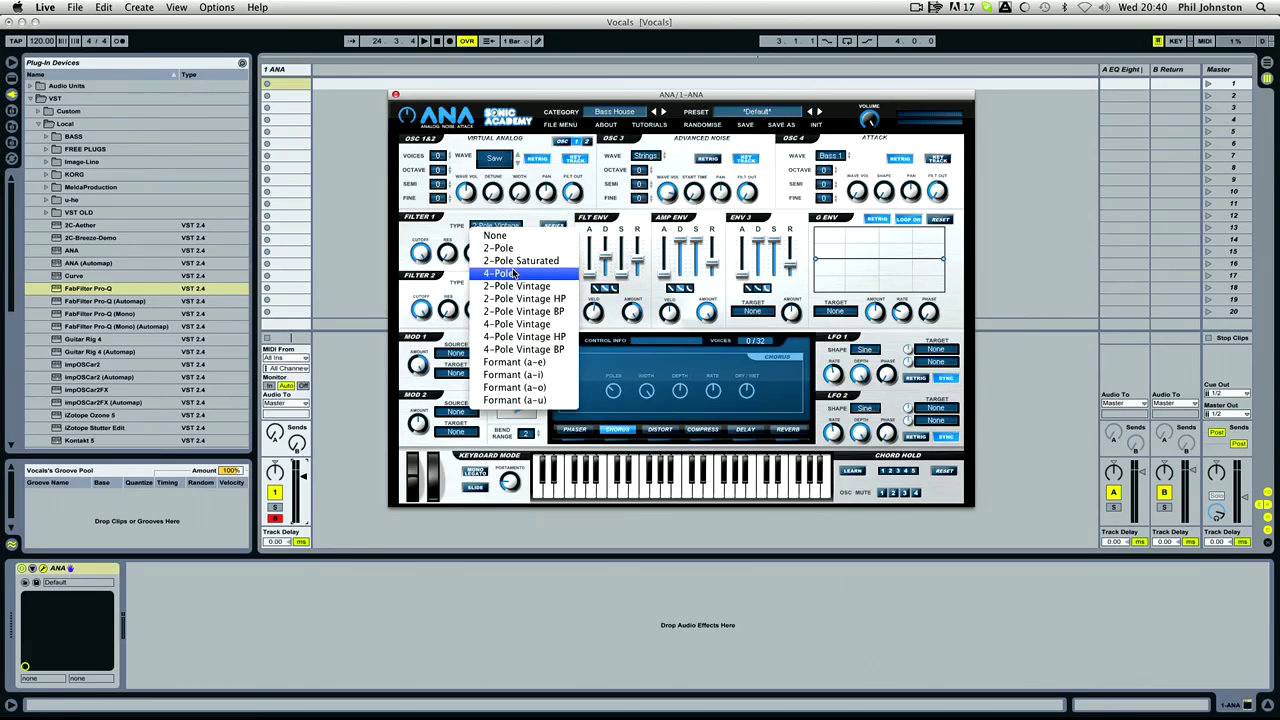
pyautogui.click(515, 298)
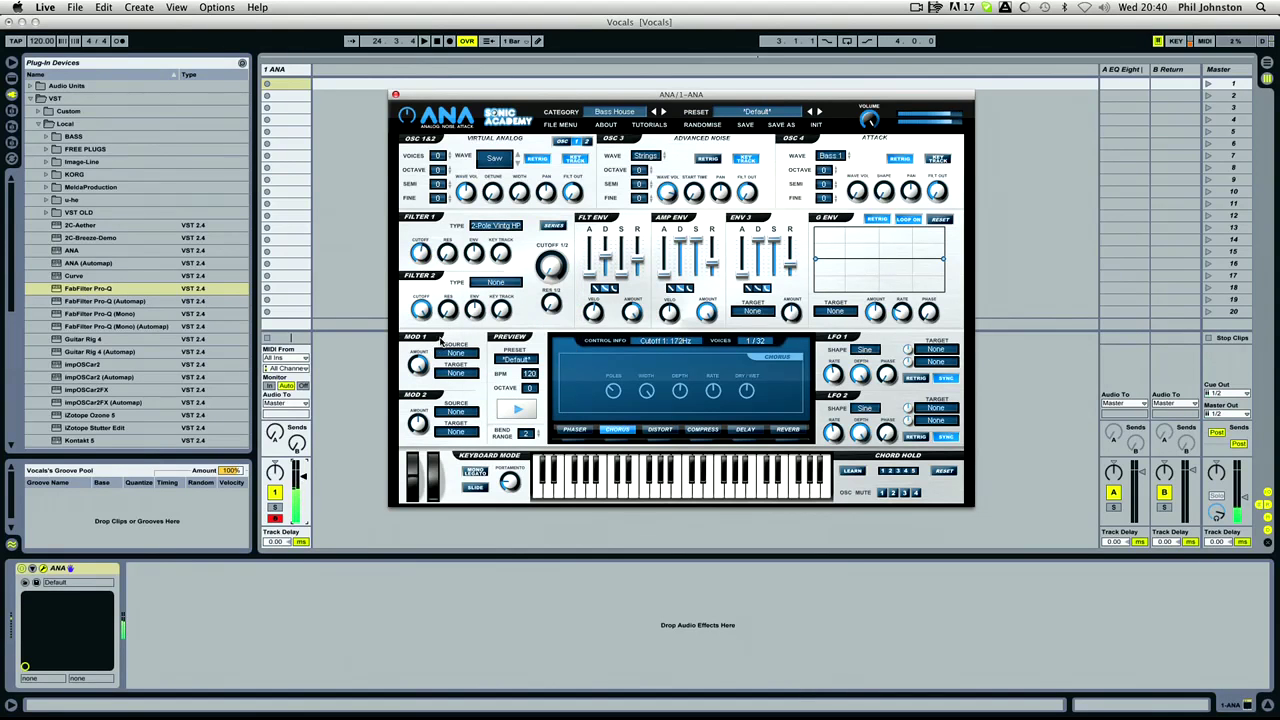
pyautogui.moveTo(455, 310)
pyautogui.press('z')
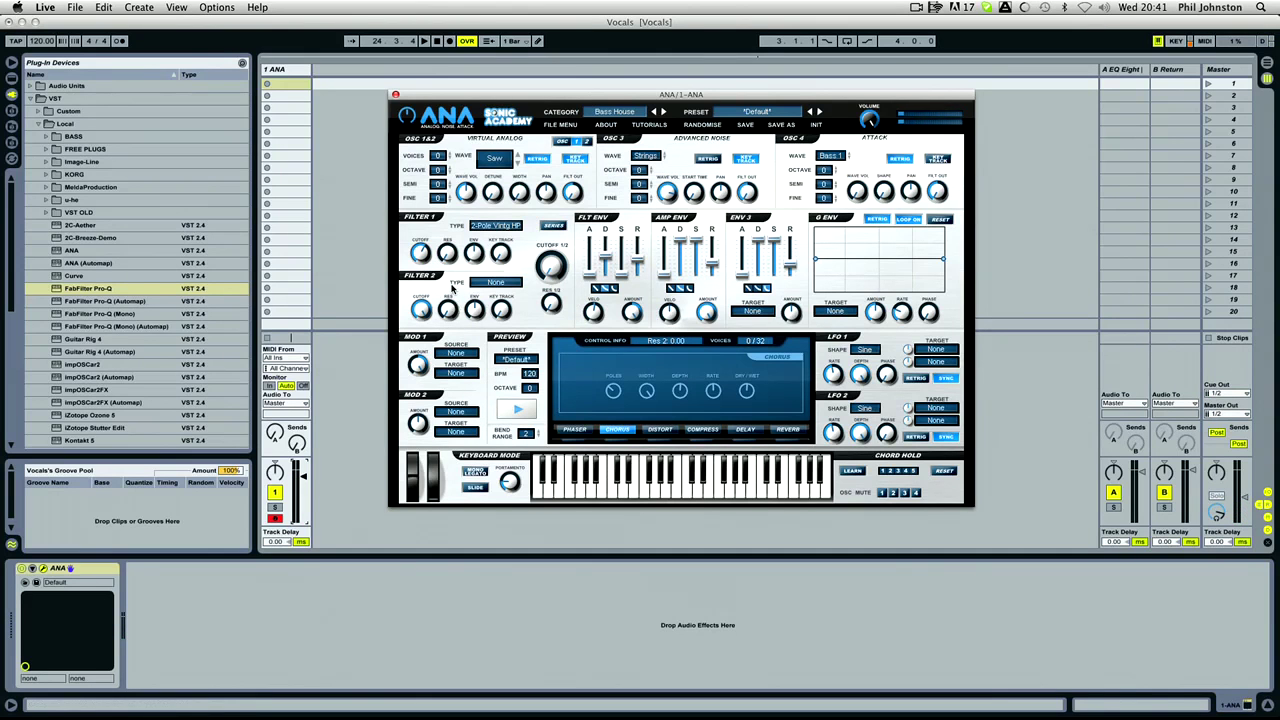
pyautogui.moveTo(670, 285); pyautogui.dragTo(672, 258)
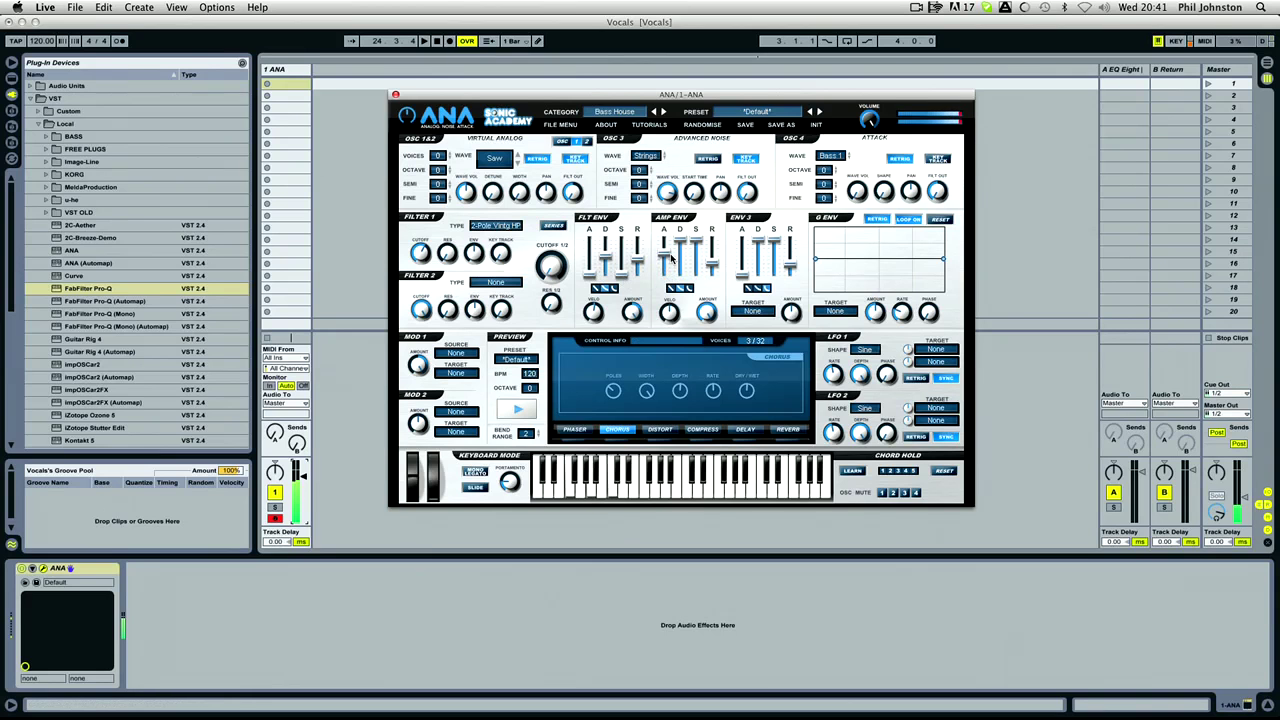
pyautogui.moveTo(714, 262); pyautogui.dragTo(716, 255)
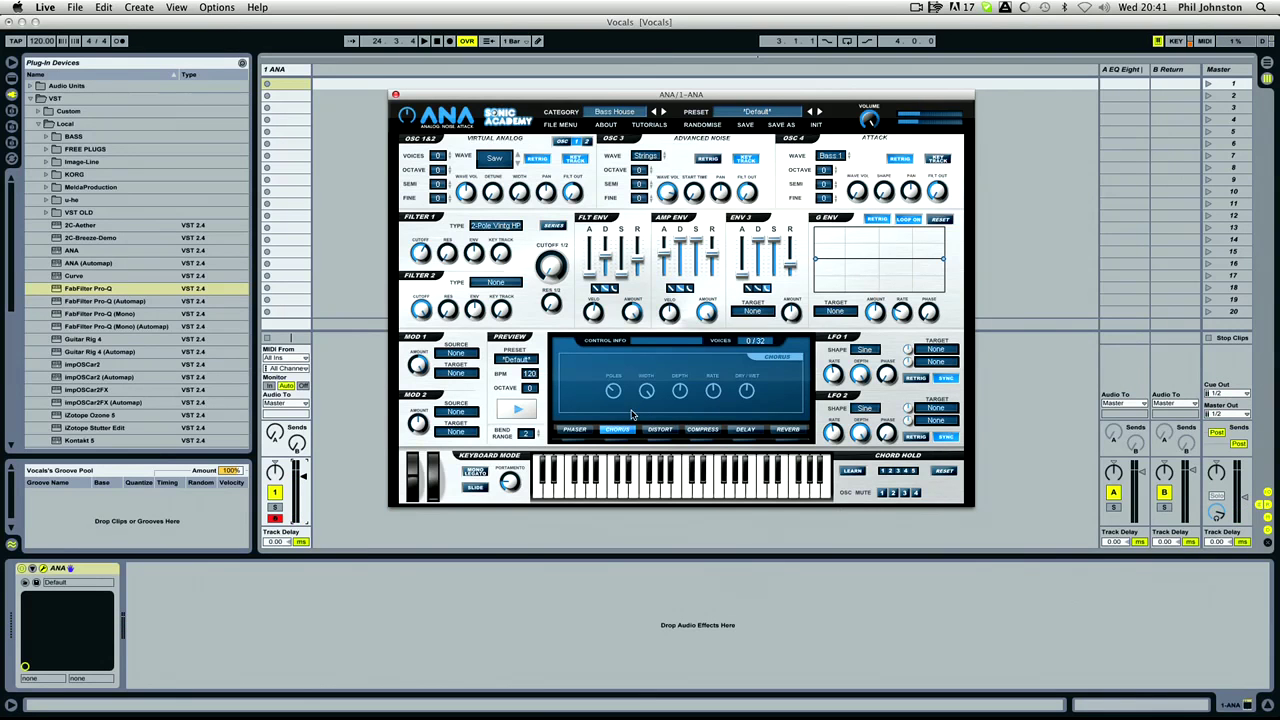
# Step: Enable ANA's distortion effect and switch on its amp sim cabinet
pyautogui.click(657, 436)
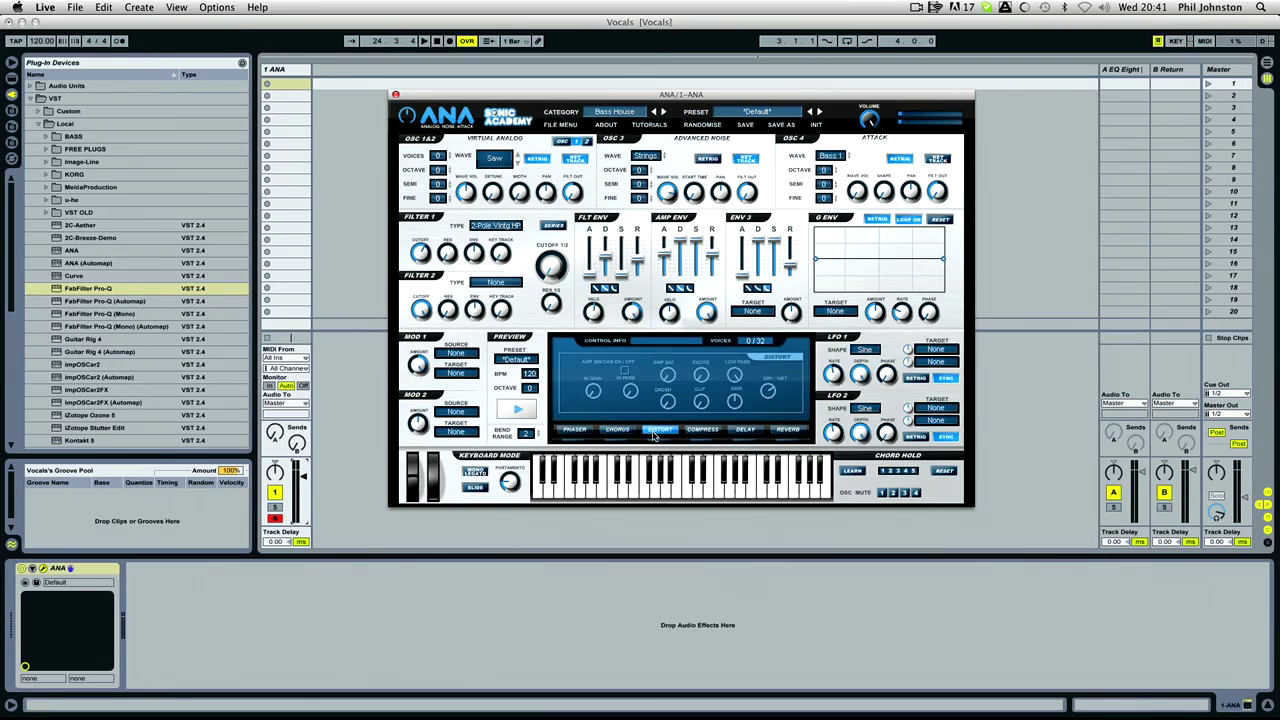
pyautogui.click(658, 441)
pyautogui.click(624, 374)
# Step: Set Filter 2's type to 2-Pole Vintage and raise the master track's volume
pyautogui.click(507, 285)
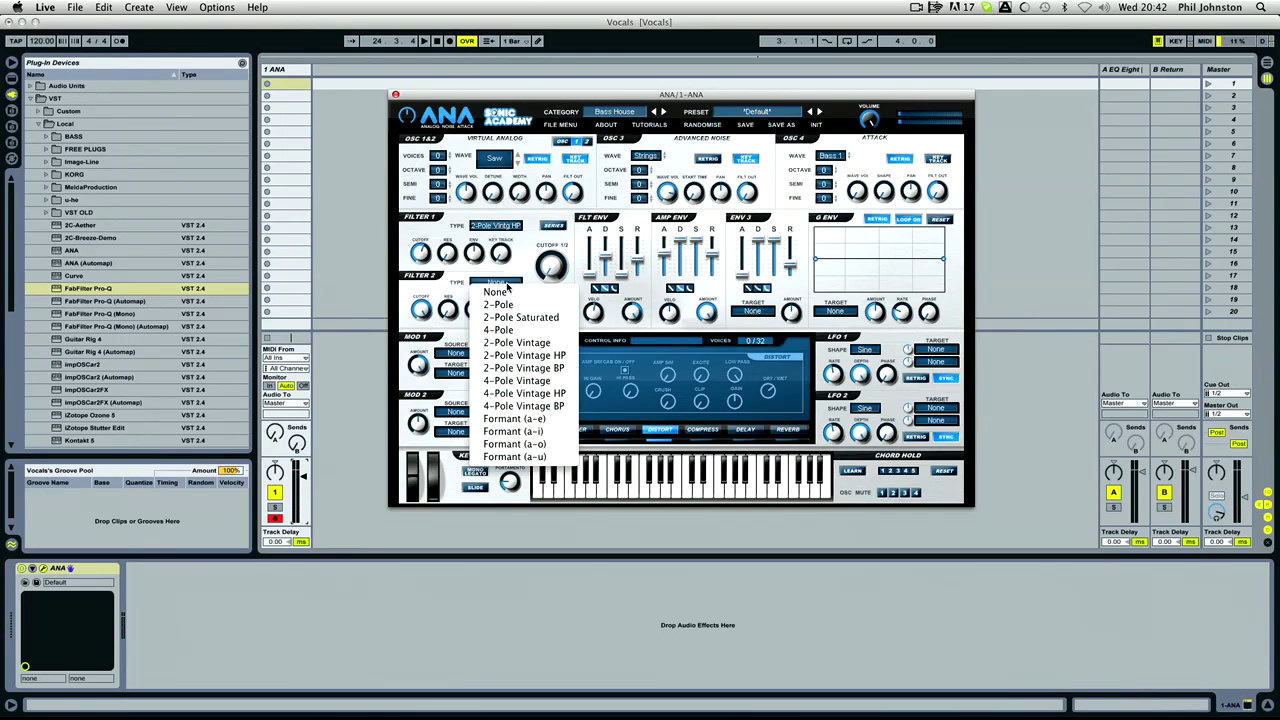
pyautogui.click(512, 344)
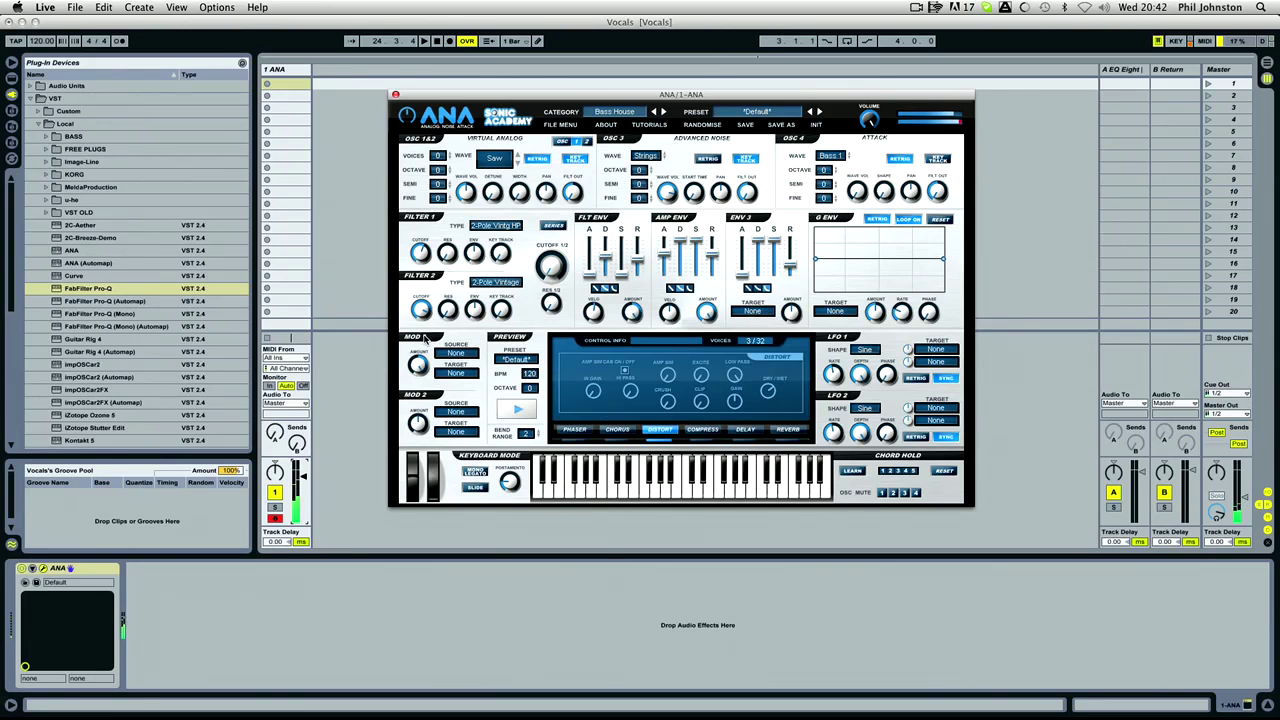
pyautogui.click(1244, 478)
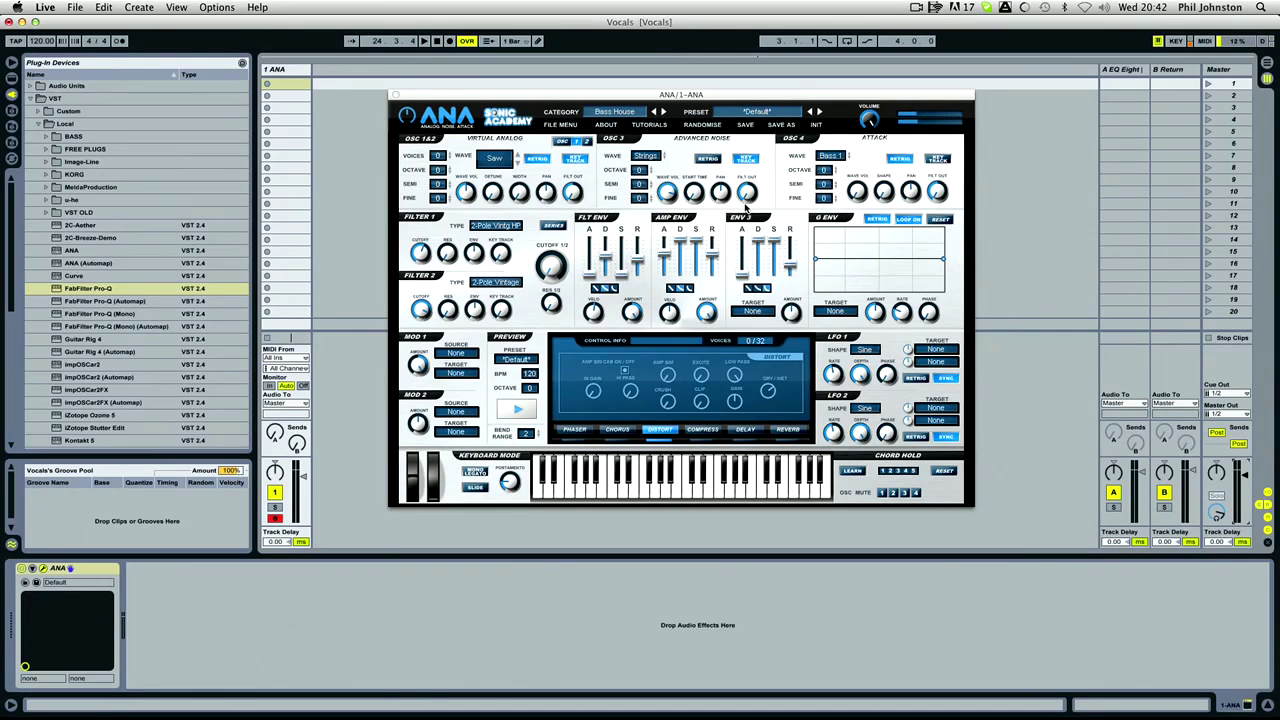
pyautogui.moveTo(664, 250)
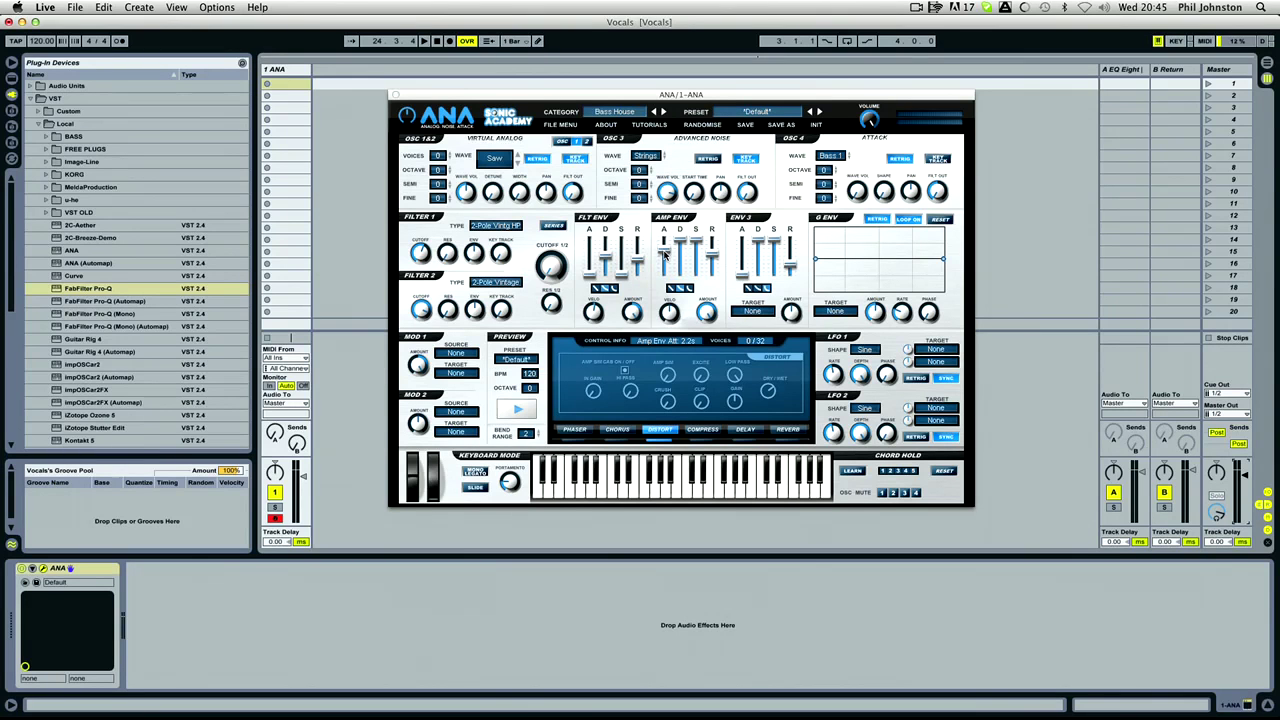
pyautogui.click(593, 97)
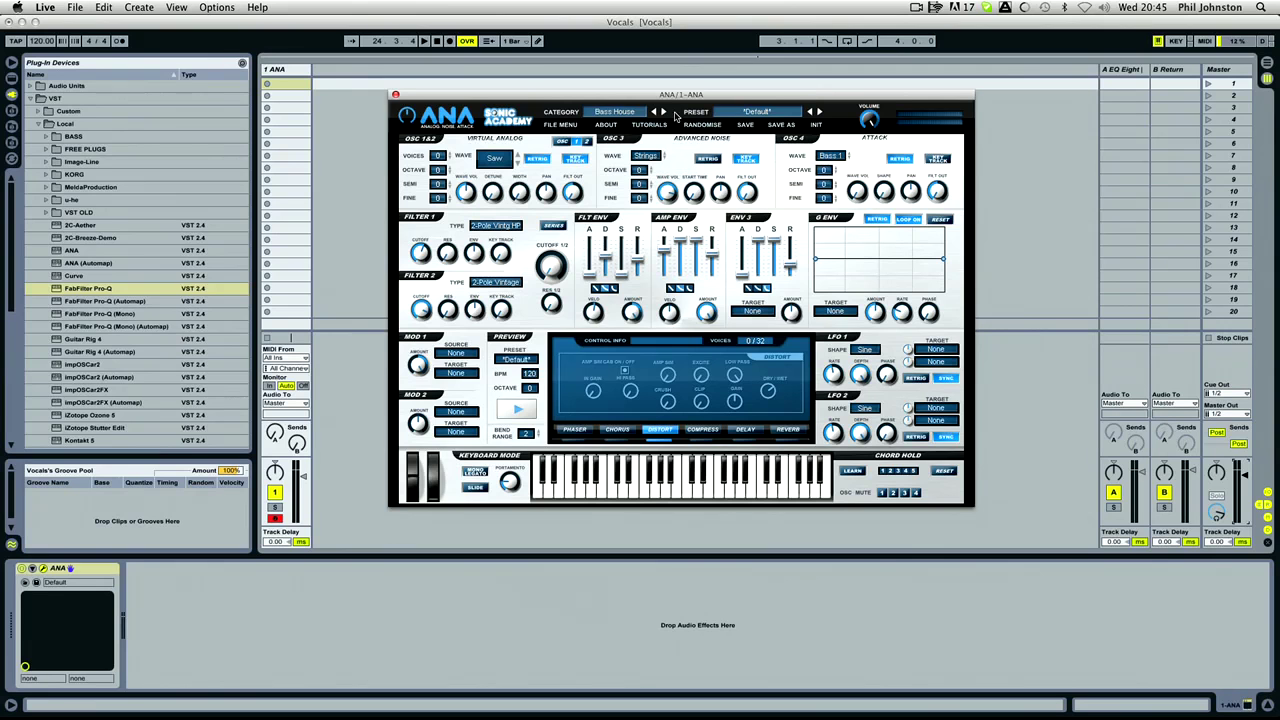
pyautogui.click(624, 112)
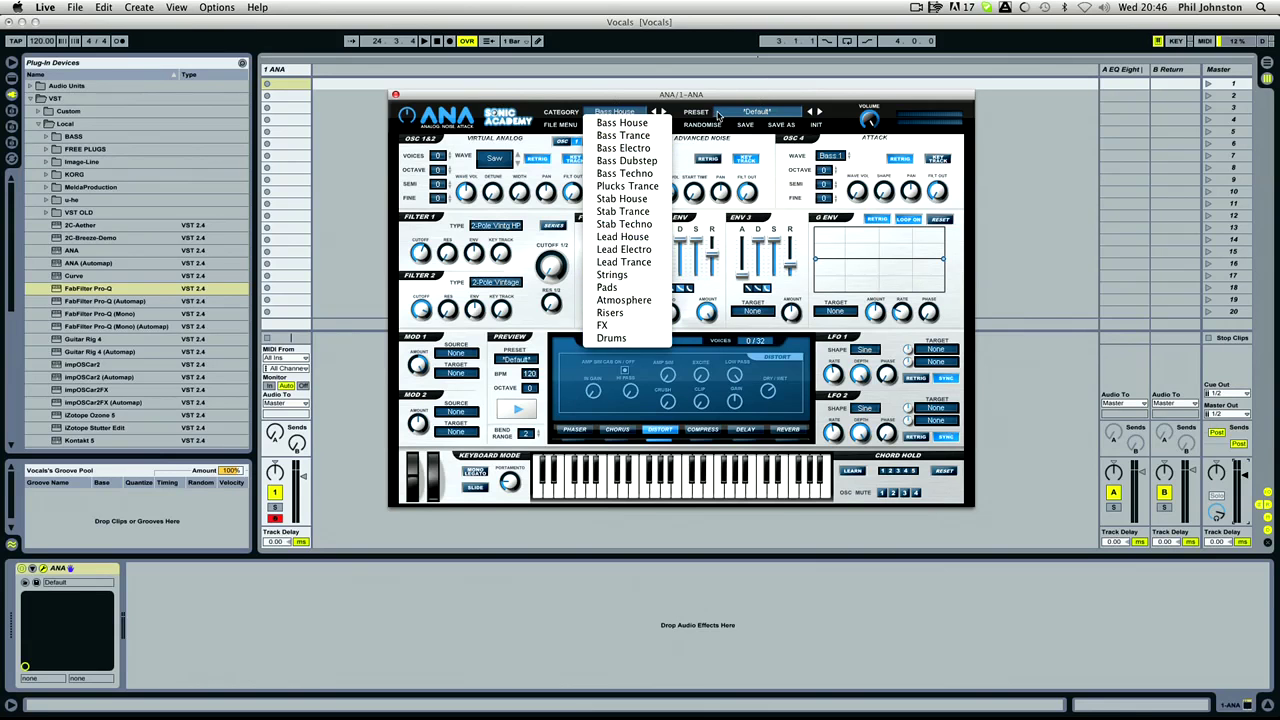
pyautogui.click(708, 116)
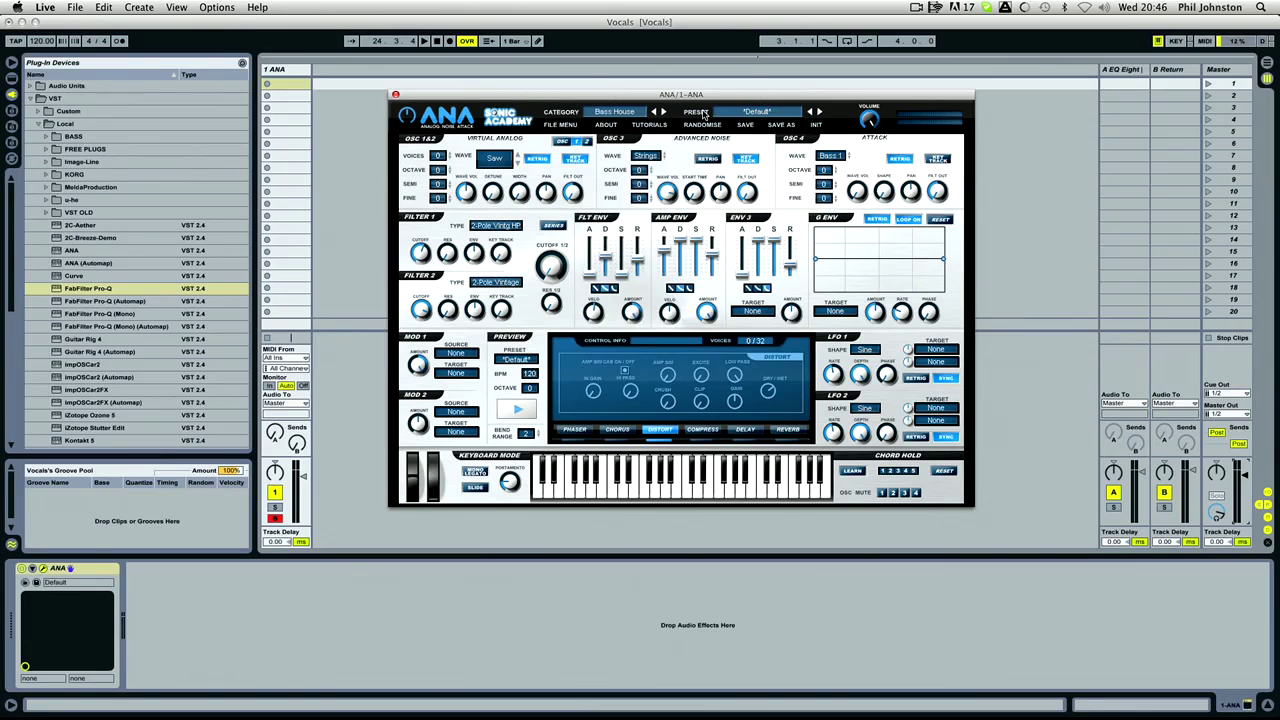
# Step: Save the patch as a new preset named "Oldy Strings" in the Factory presets' Strings folder
pyautogui.click(782, 126)
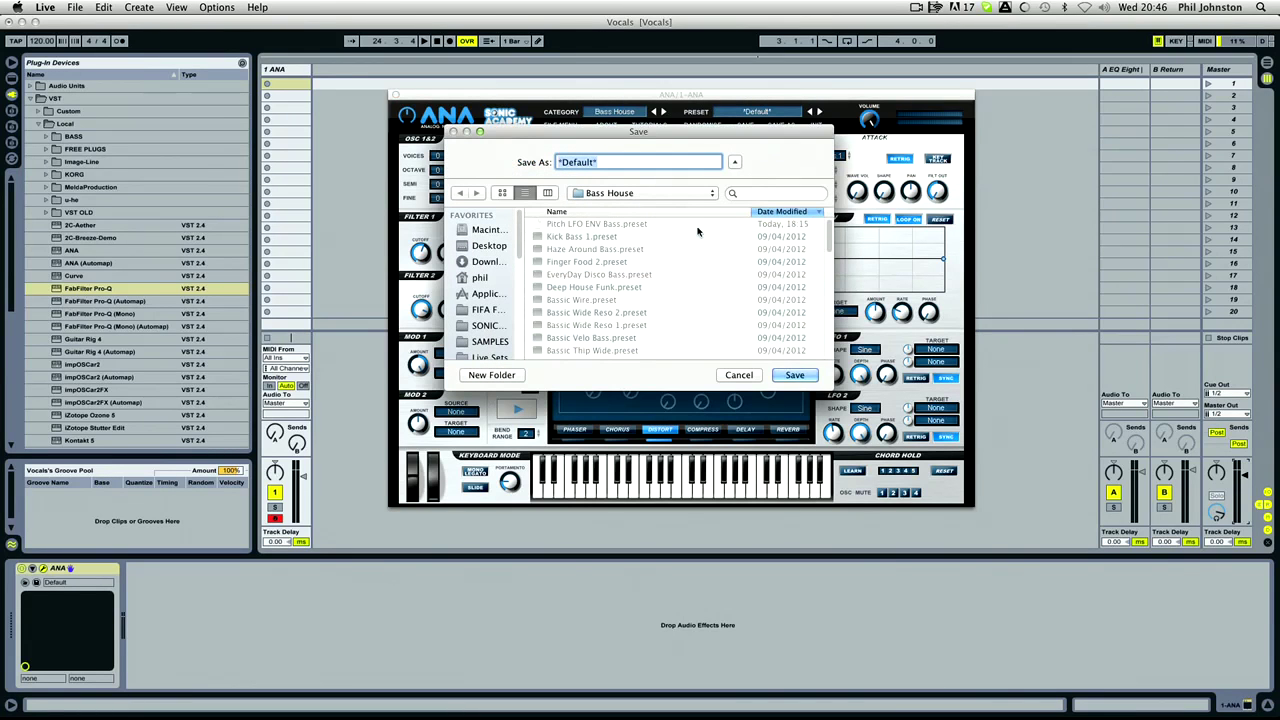
pyautogui.click(640, 193)
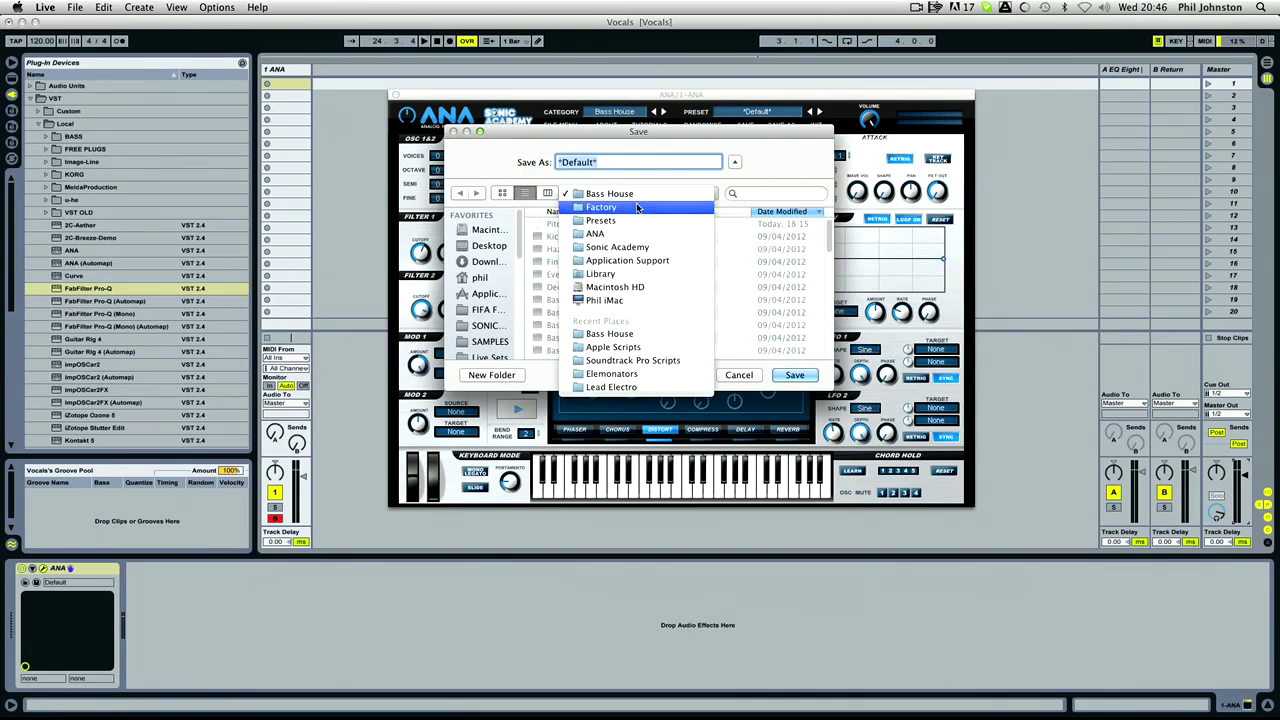
pyautogui.click(640, 206)
pyautogui.moveTo(830, 388); pyautogui.dragTo(866, 580)
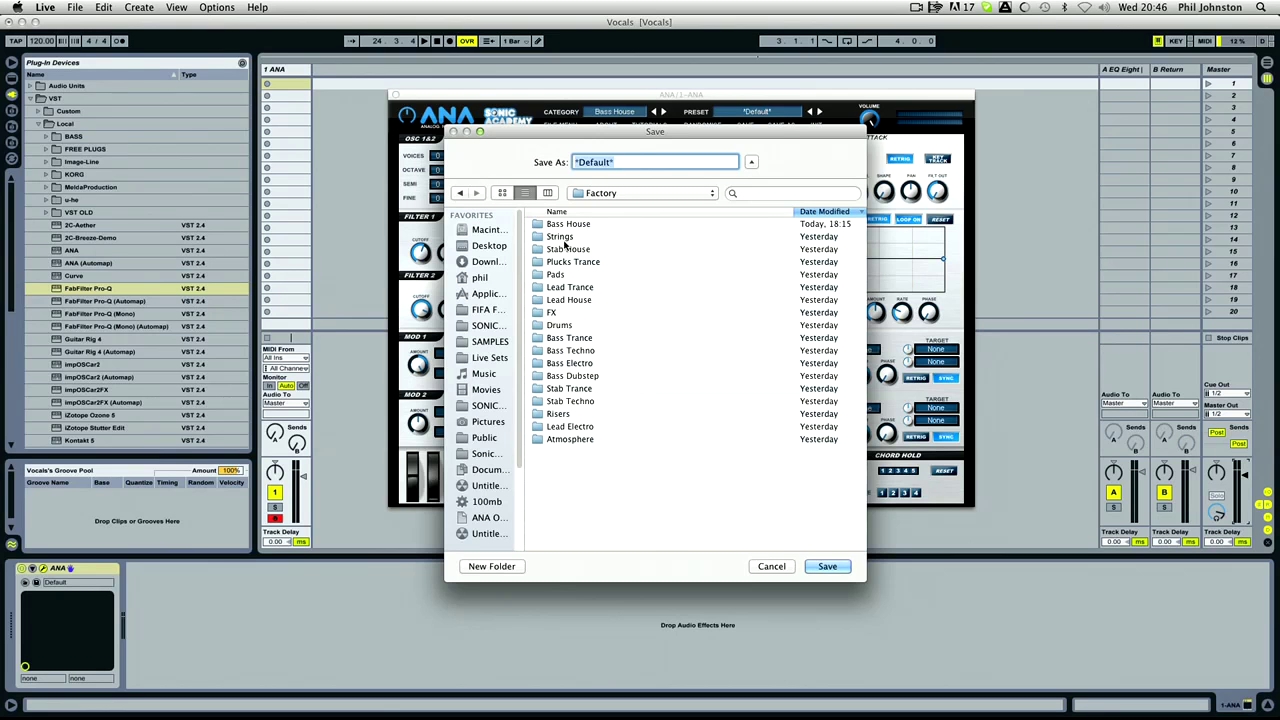
pyautogui.doubleClick(564, 237)
pyautogui.click(633, 161)
pyautogui.press('super+a')
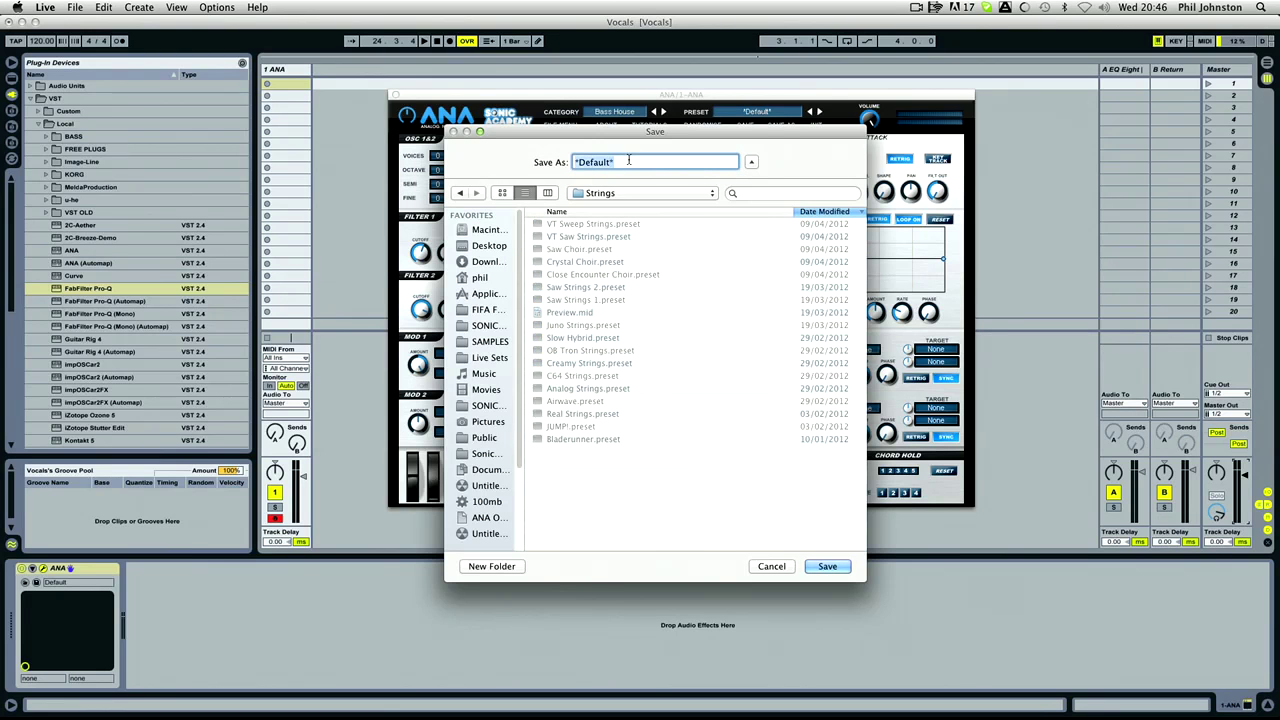
pyautogui.write('Oldy Strings')
pyautogui.press('Return')
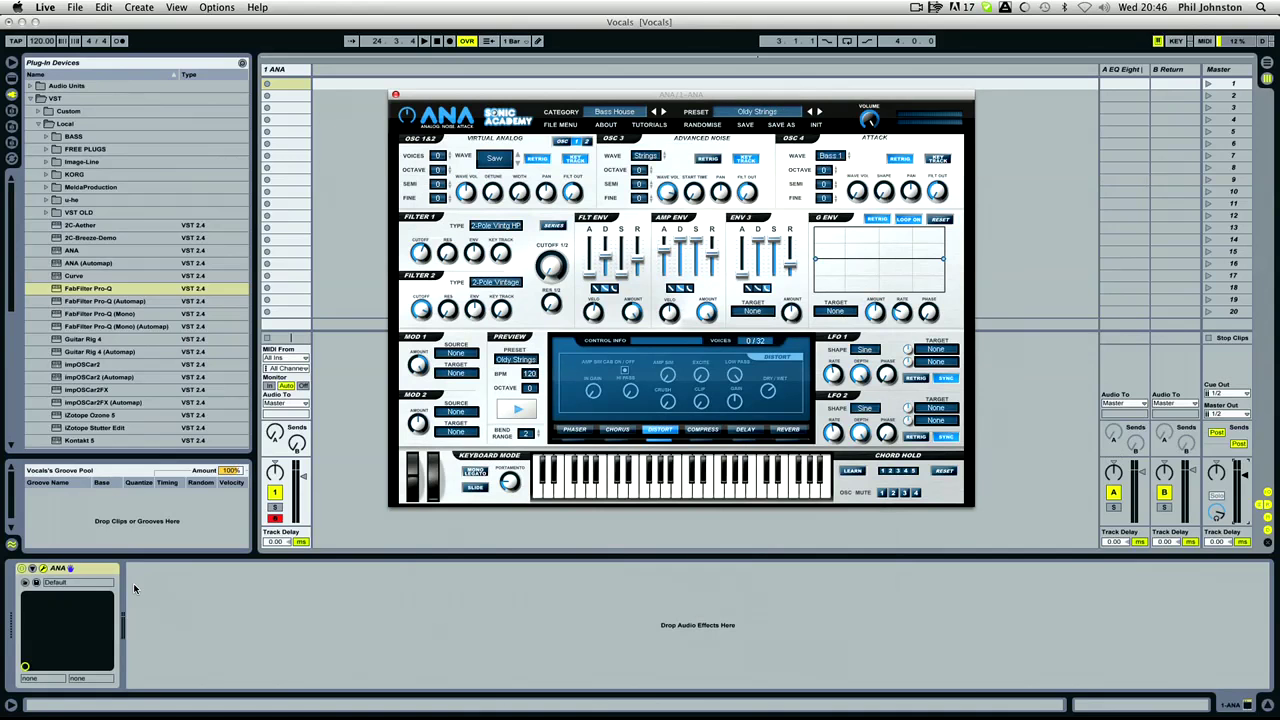
# Step: Switch to Finder and open the folder Macintosh HD/Library/Application Support/Sonic Academy/ANA/Presets
pyautogui.moveTo(14, 714)
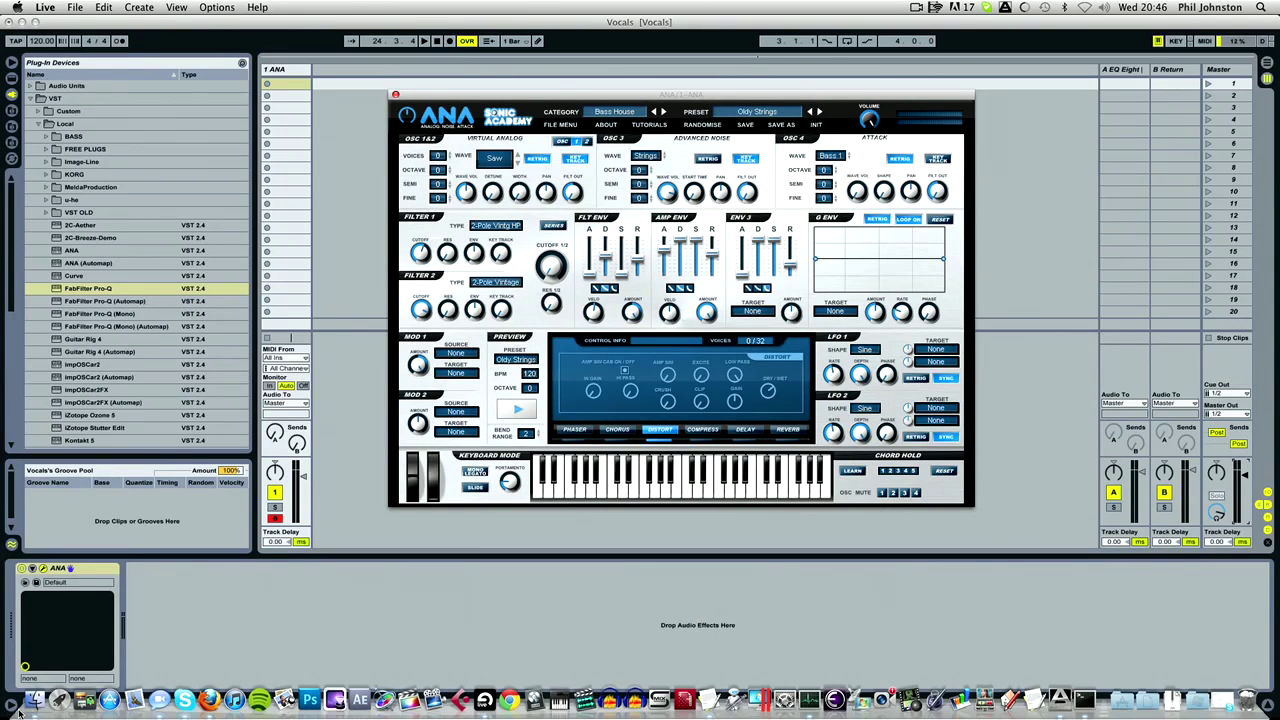
pyautogui.click(33, 700)
pyautogui.click(416, 106)
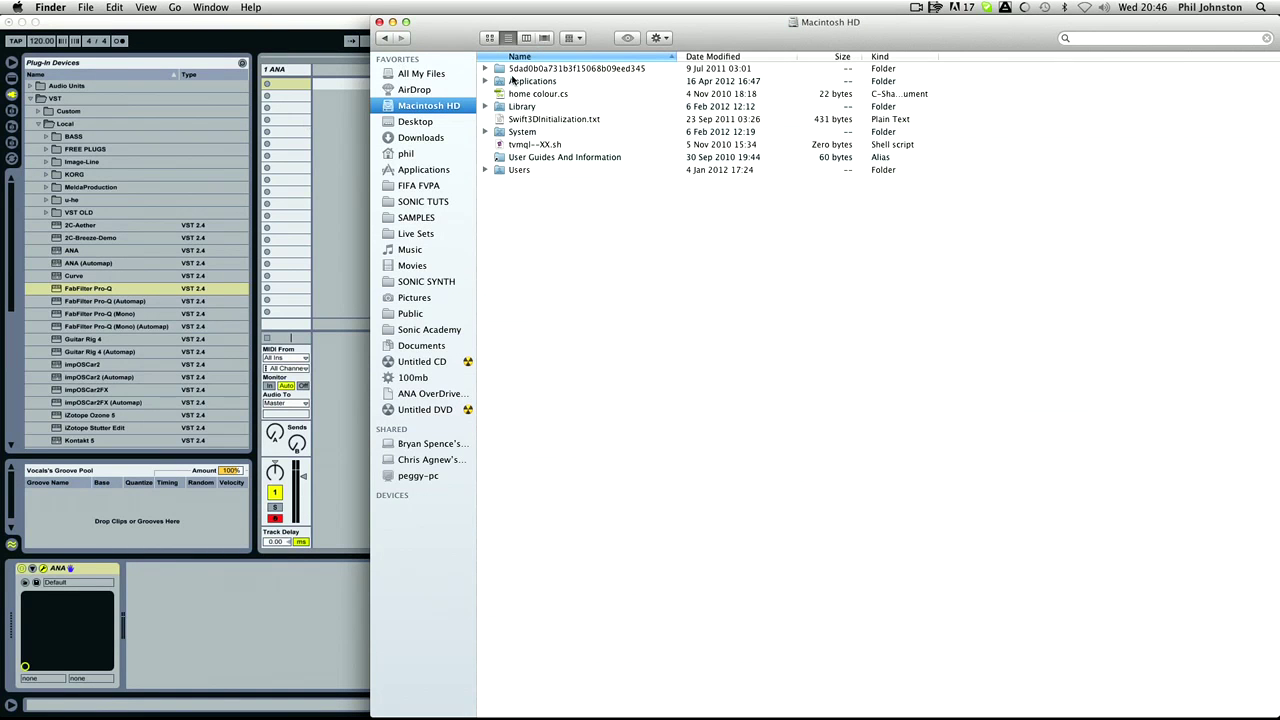
pyautogui.doubleClick(522, 106)
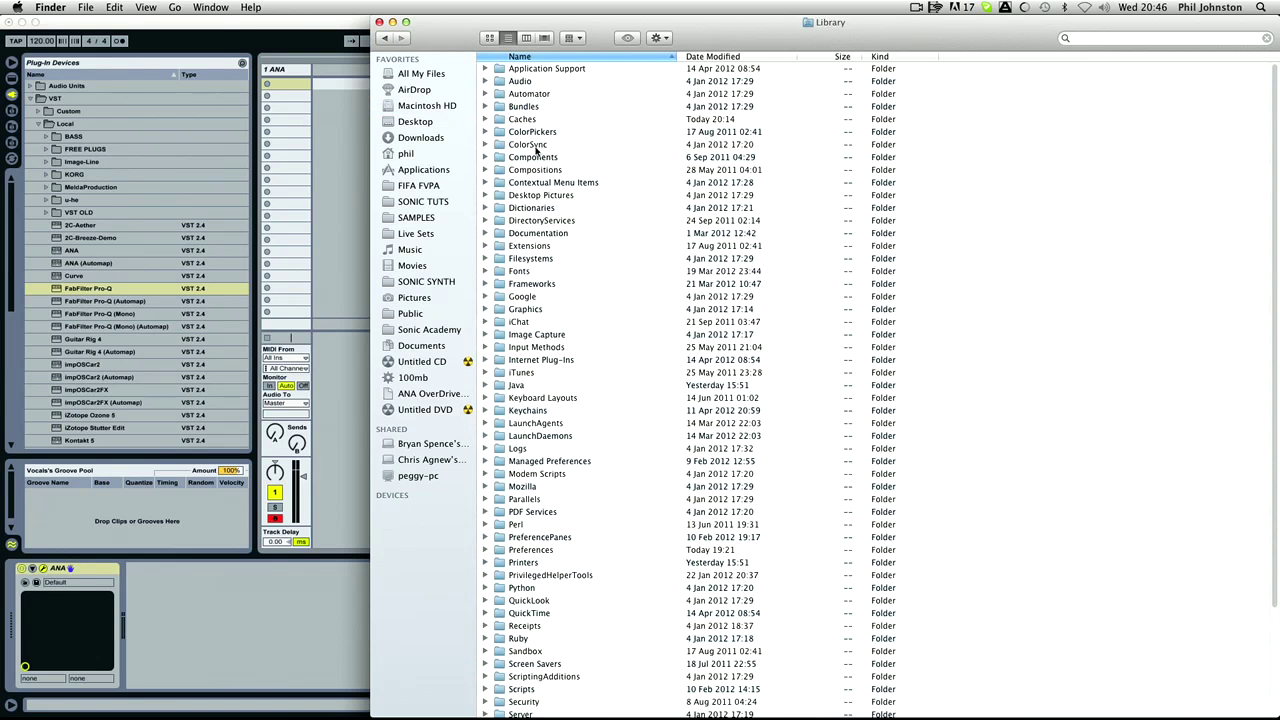
pyautogui.doubleClick(532, 70)
pyautogui.scroll(-5, 626, 415)
pyautogui.scroll(-3, 564, 425)
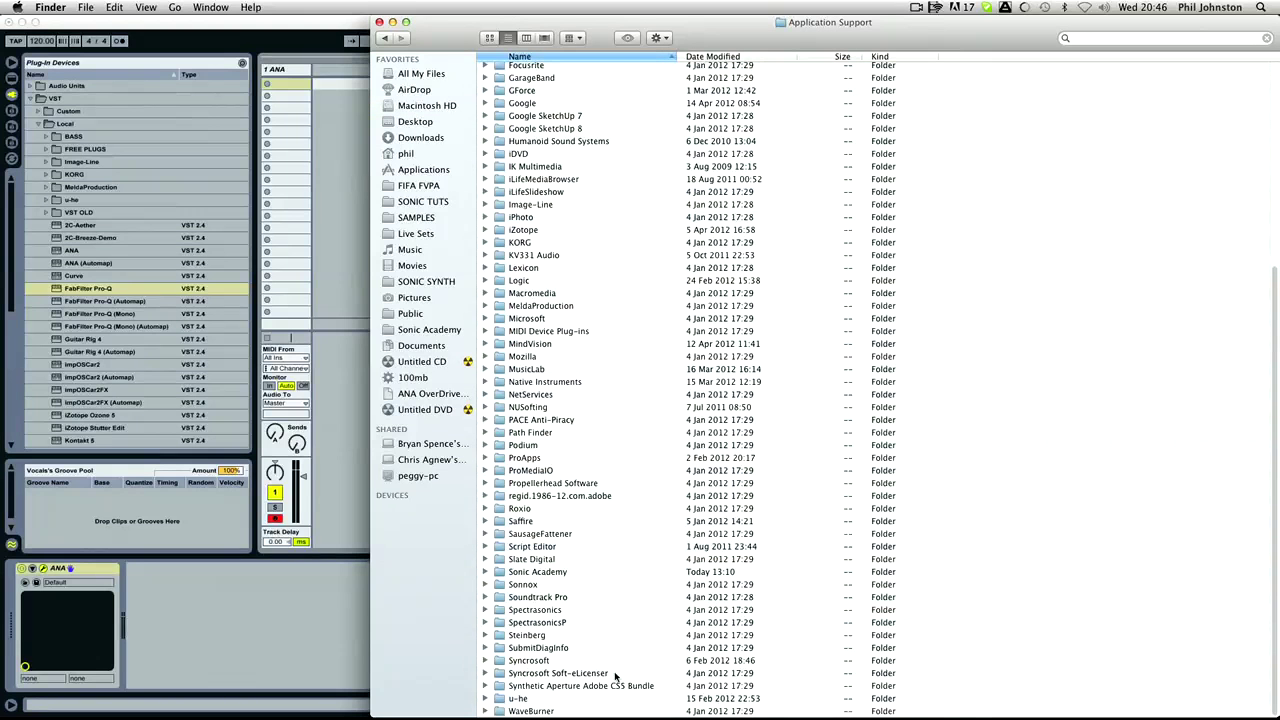
pyautogui.doubleClick(552, 574)
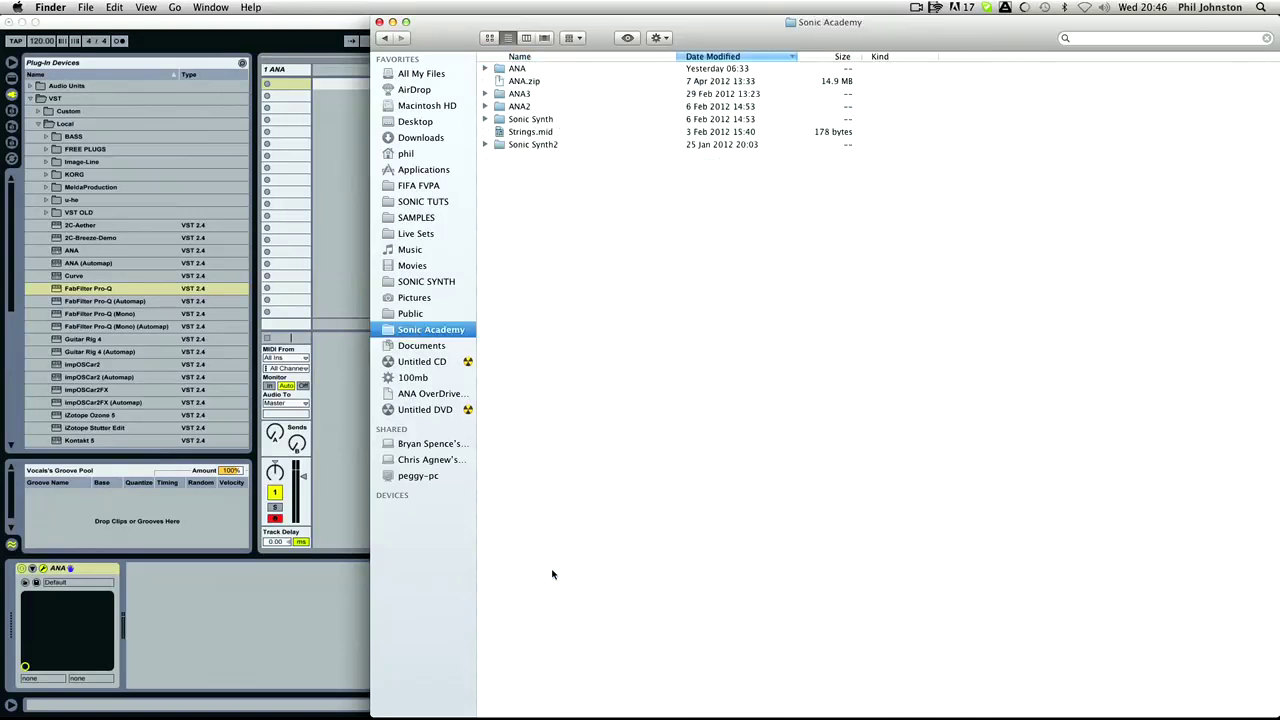
pyautogui.doubleClick(505, 68)
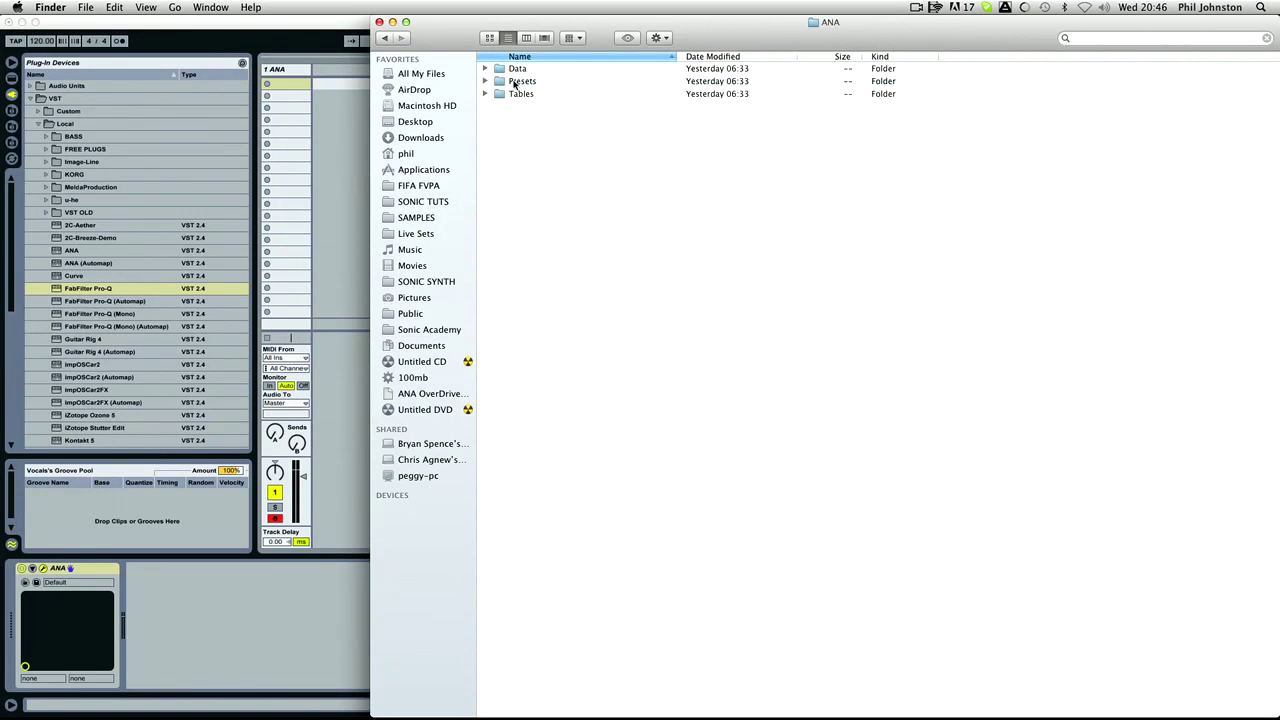
pyautogui.click(506, 83)
pyautogui.doubleClick(506, 83)
# Step: Expand the Factory folder and its Bass Dubstep subfolder to examine the preset files, and collapse both again
pyautogui.click(486, 68)
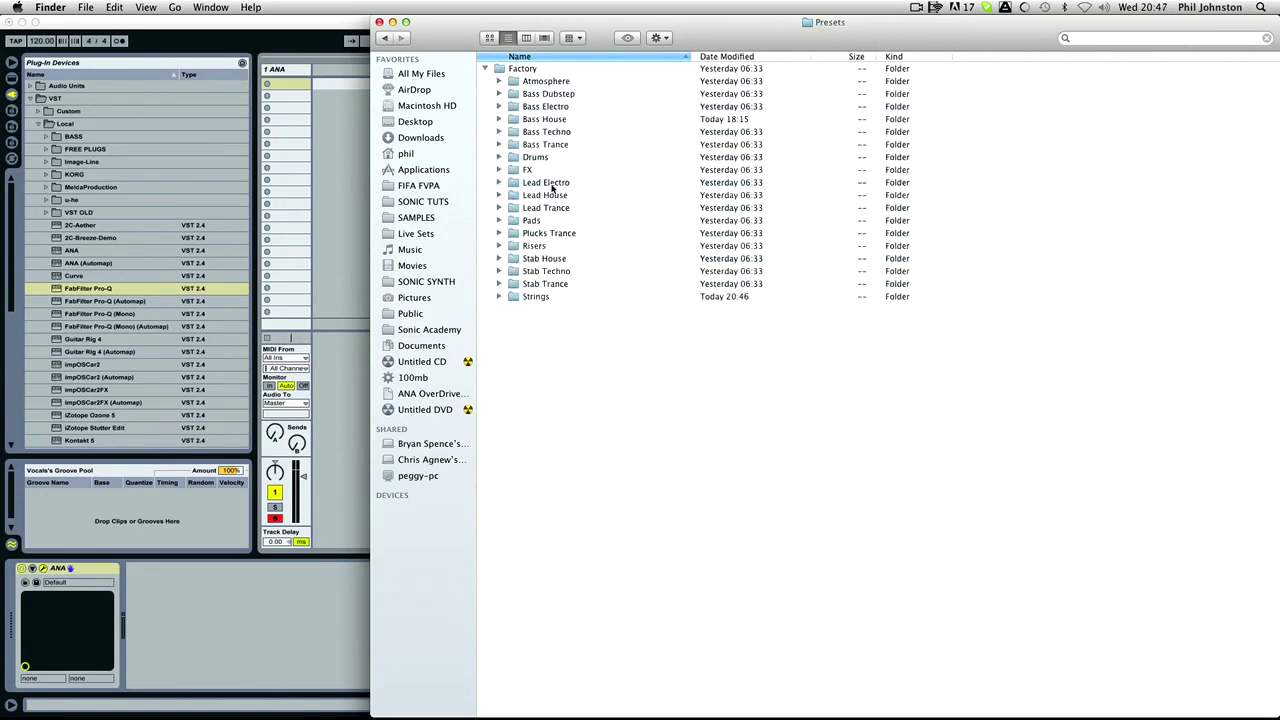
pyautogui.click(499, 93)
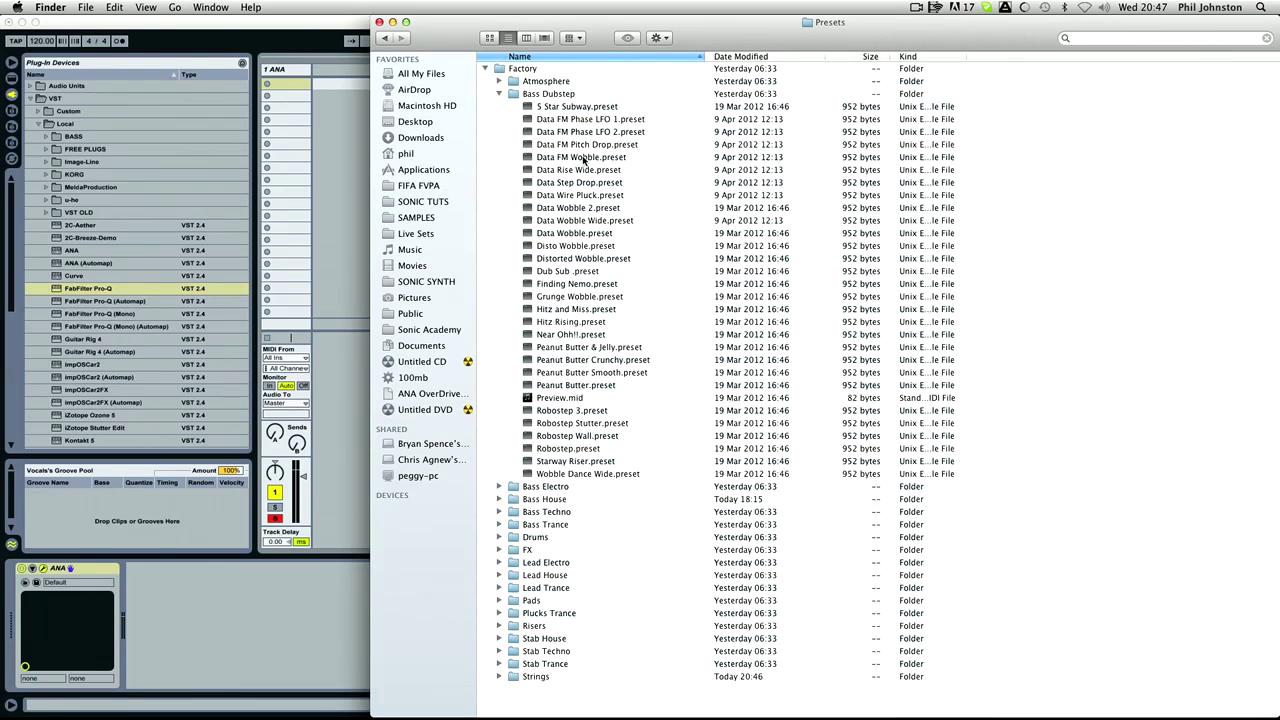
pyautogui.click(499, 92)
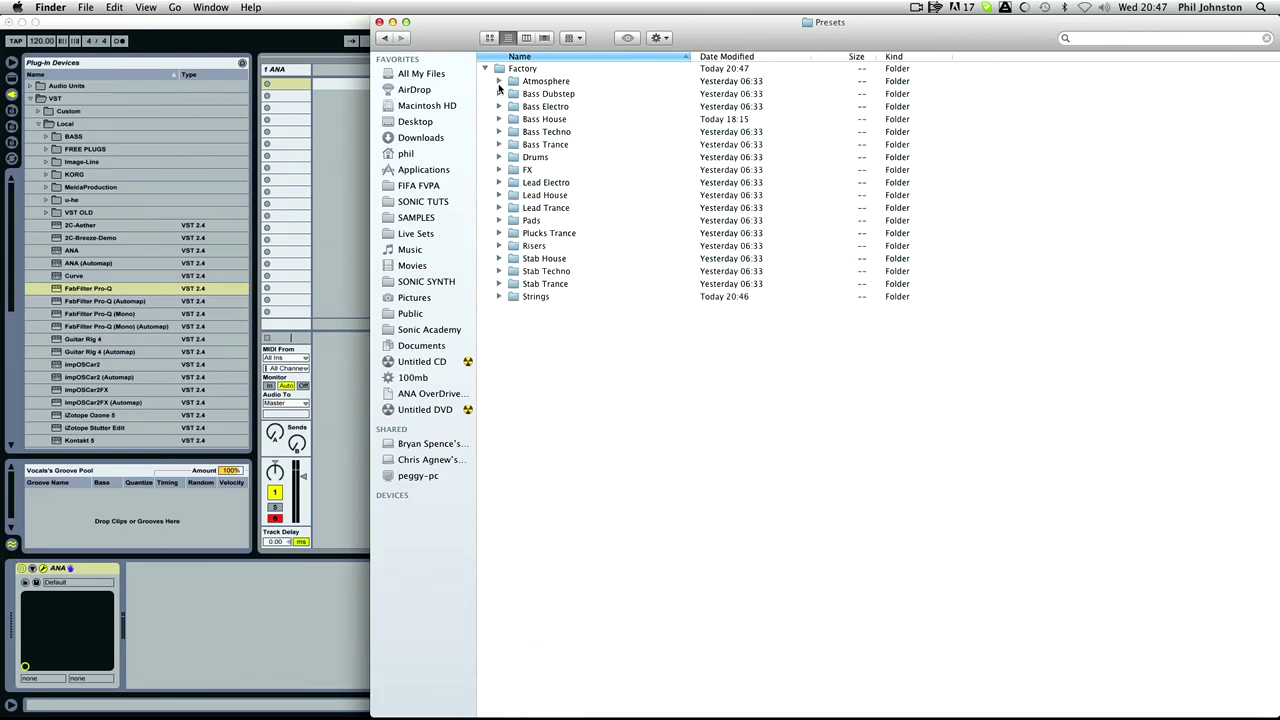
pyautogui.click(485, 68)
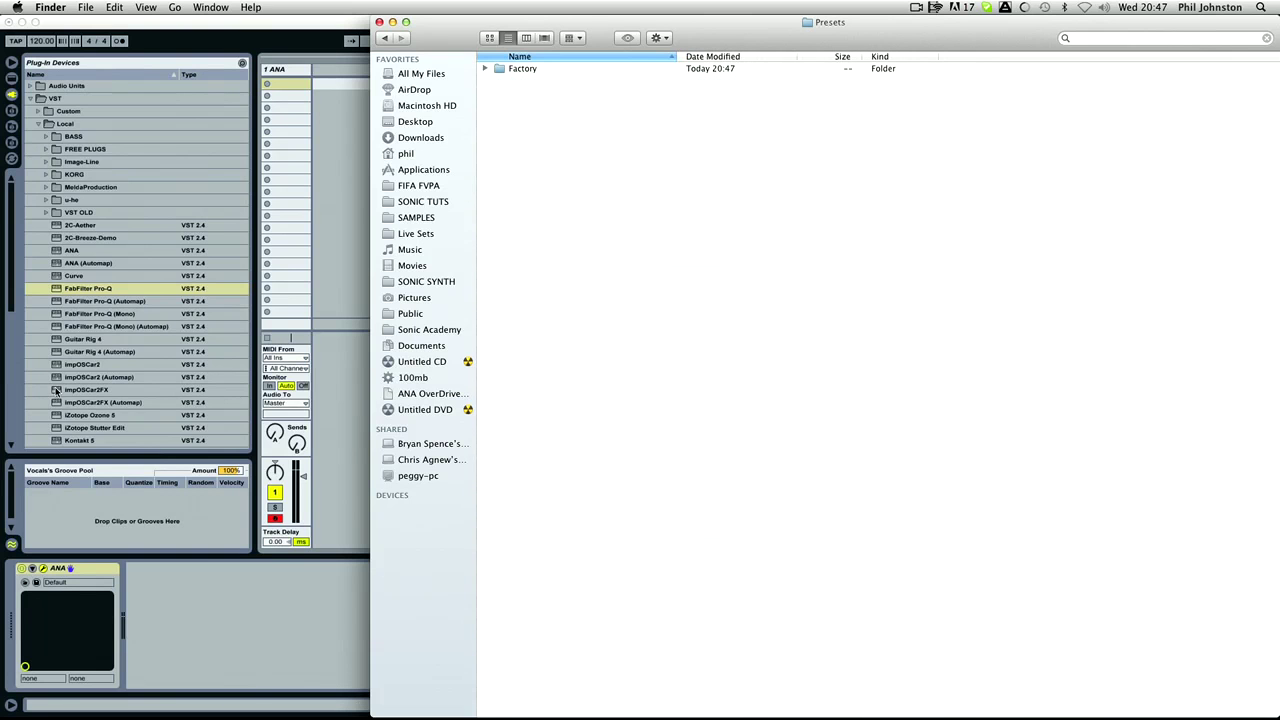
# Step: Return to Ableton Live, move the ANA window higher over the session view and look through its preset category list
pyautogui.click(266, 614)
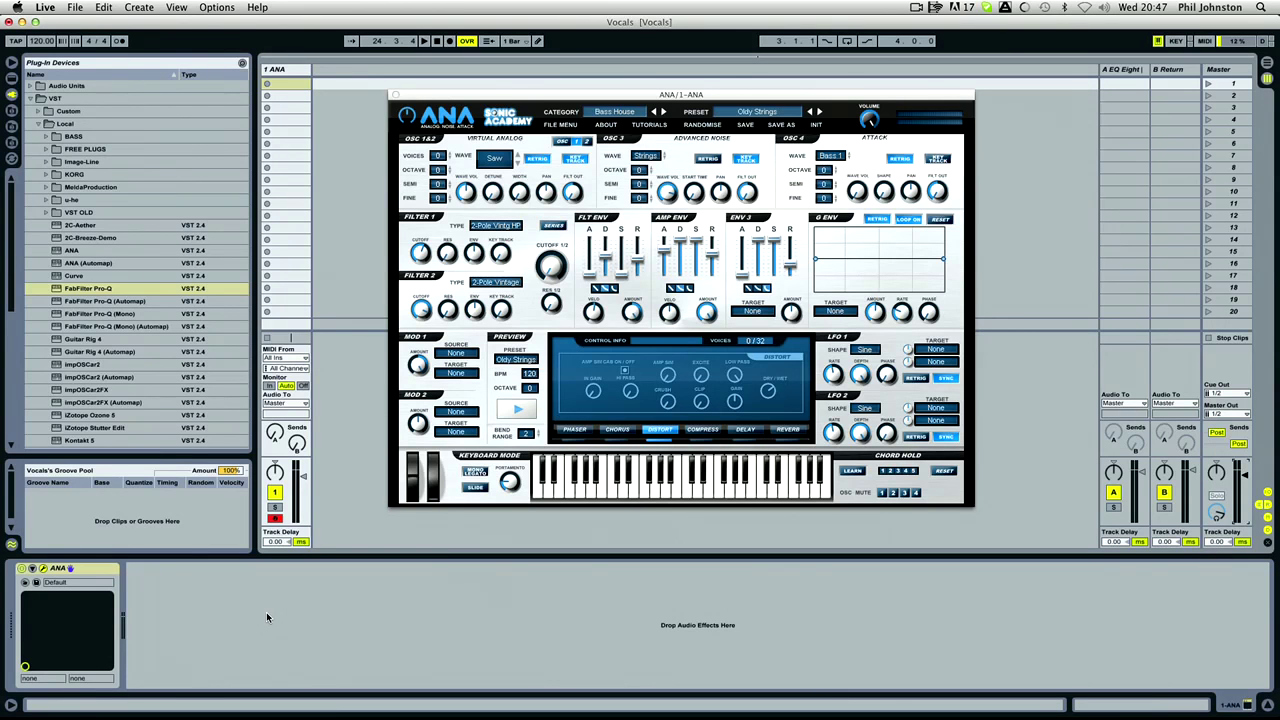
pyautogui.click(508, 95)
pyautogui.moveTo(508, 95); pyautogui.dragTo(573, 56)
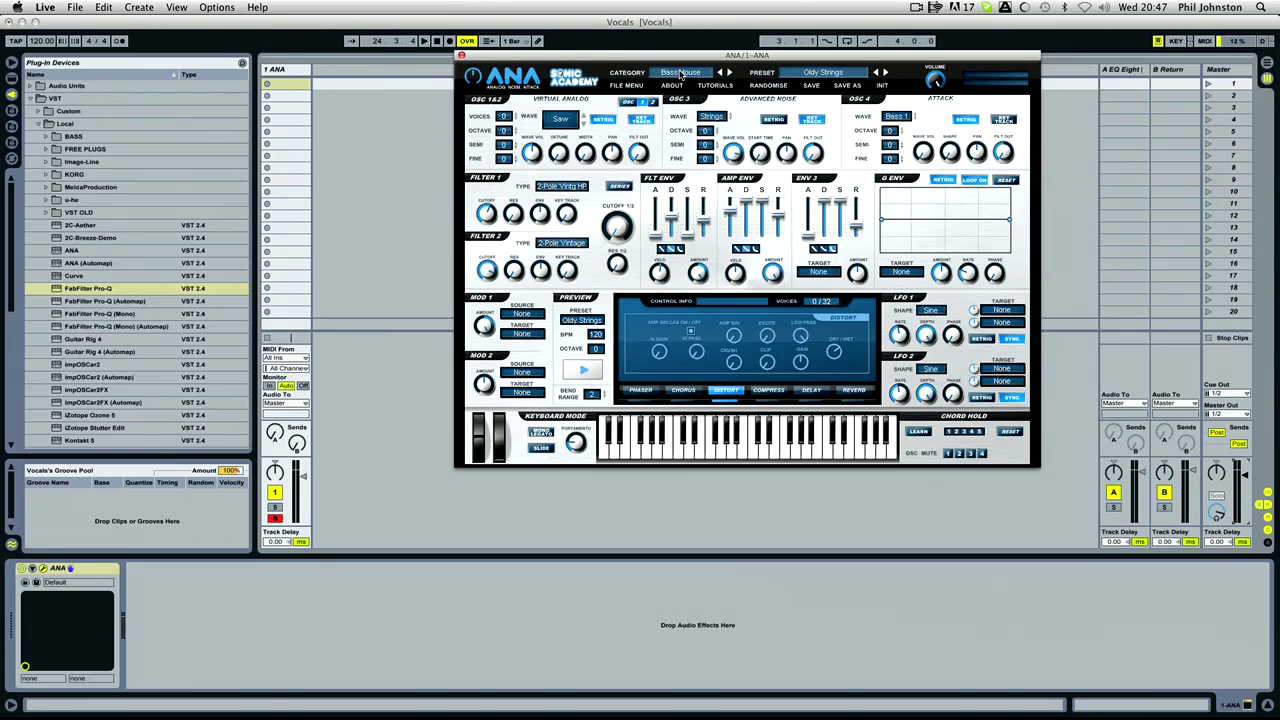
pyautogui.click(680, 74)
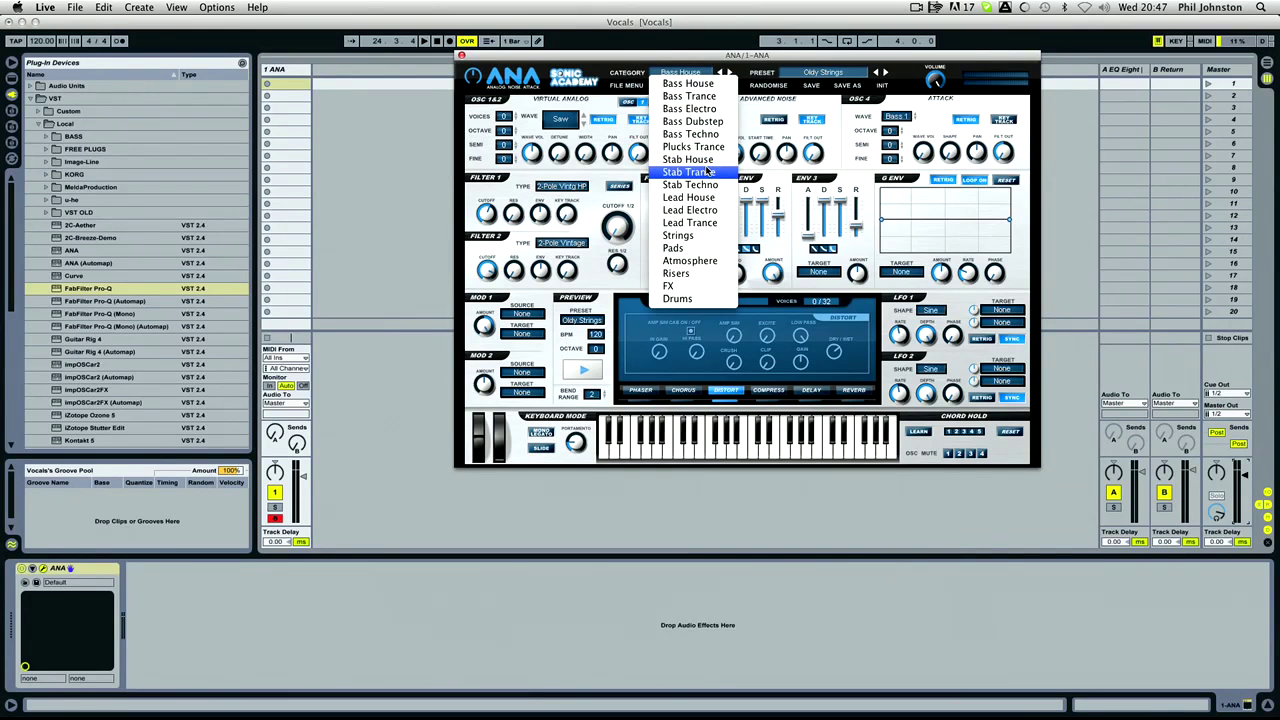
pyautogui.click(645, 72)
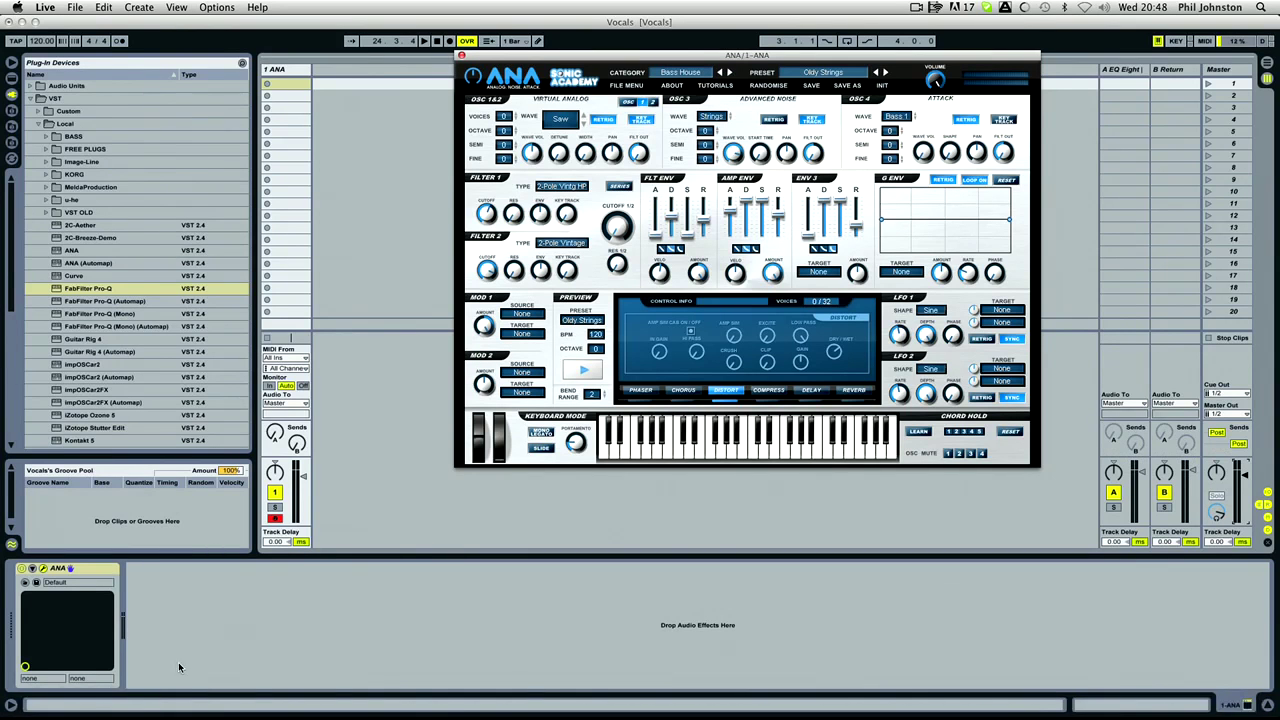
# Step: Switch to Firefox, search YouTube for "spartaque ricochet" and open the video "Spartaque - Ricochet (Original Mix) [Craft]"
pyautogui.click(200, 705)
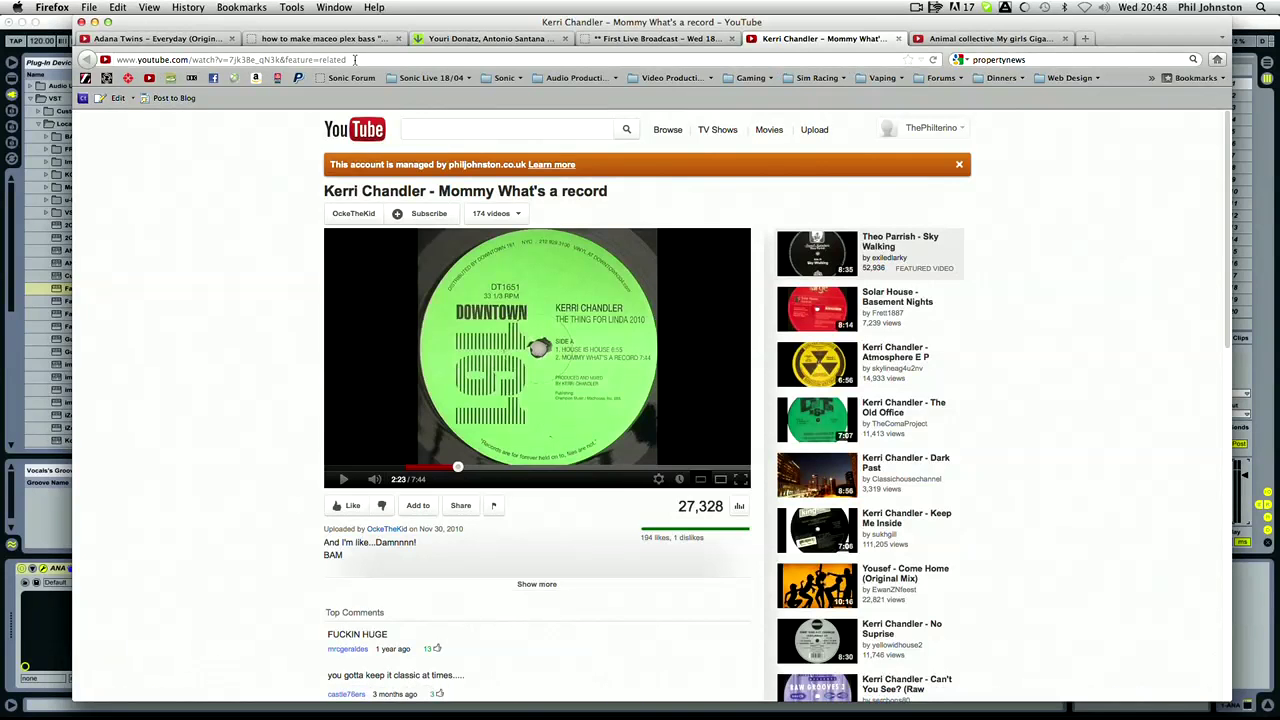
pyautogui.click(410, 130)
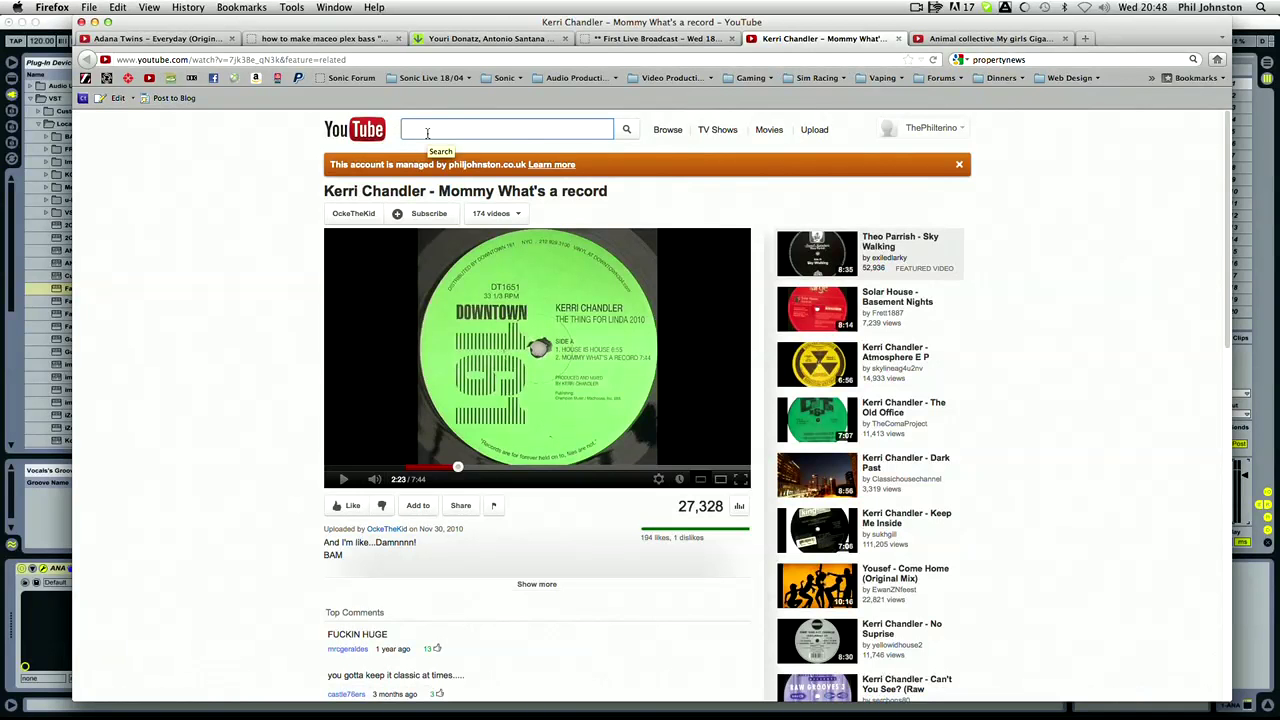
pyautogui.write('spart')
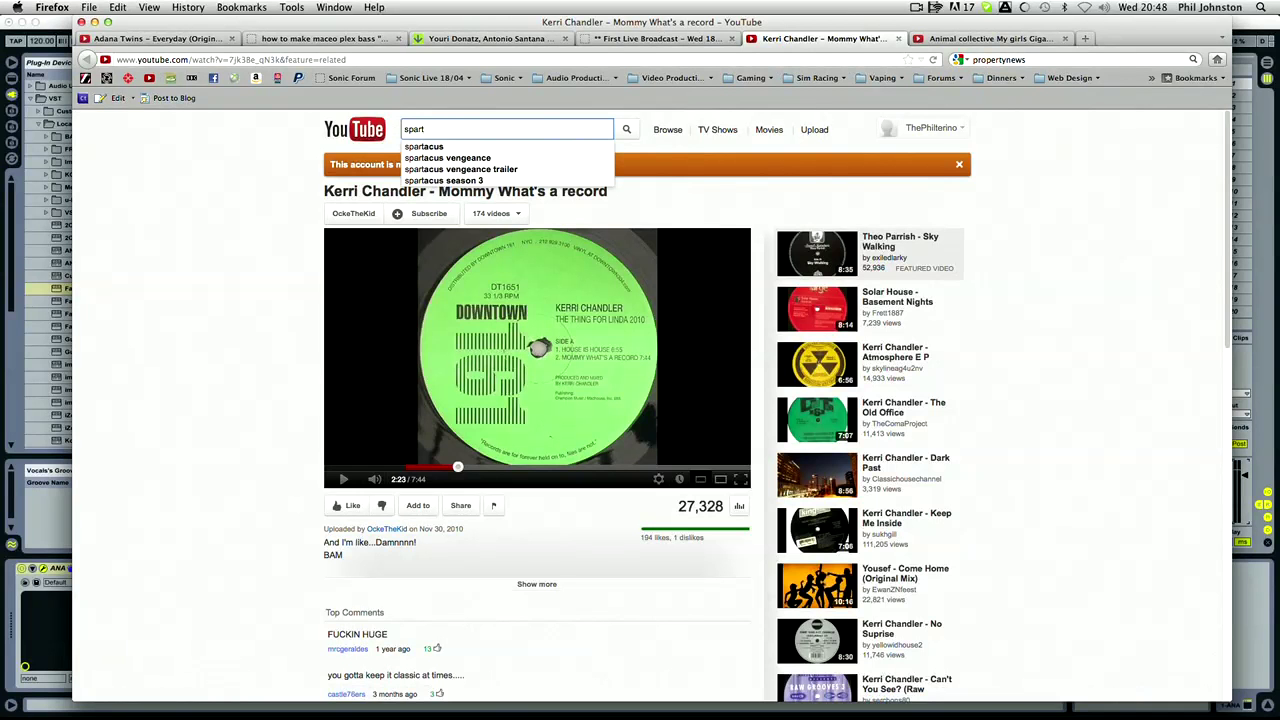
pyautogui.write('e')
pyautogui.press('BackSpace')
pyautogui.write('aq')
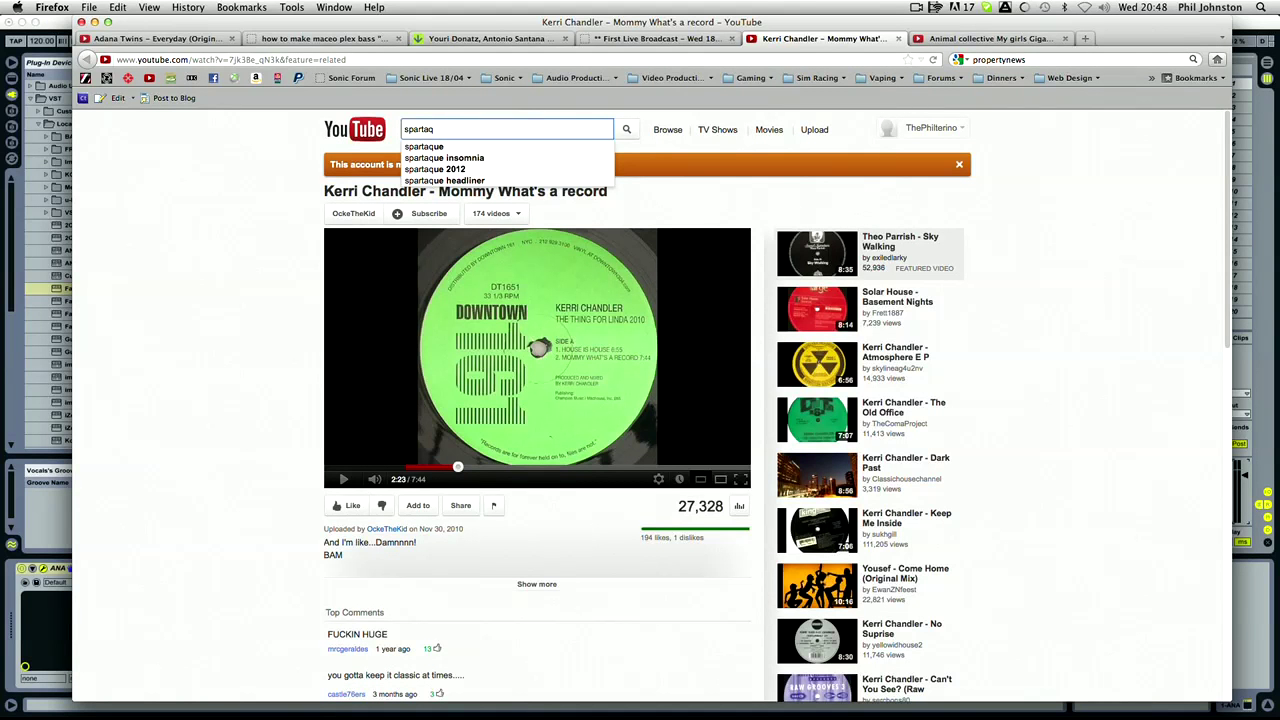
pyautogui.write('ue ricochet')
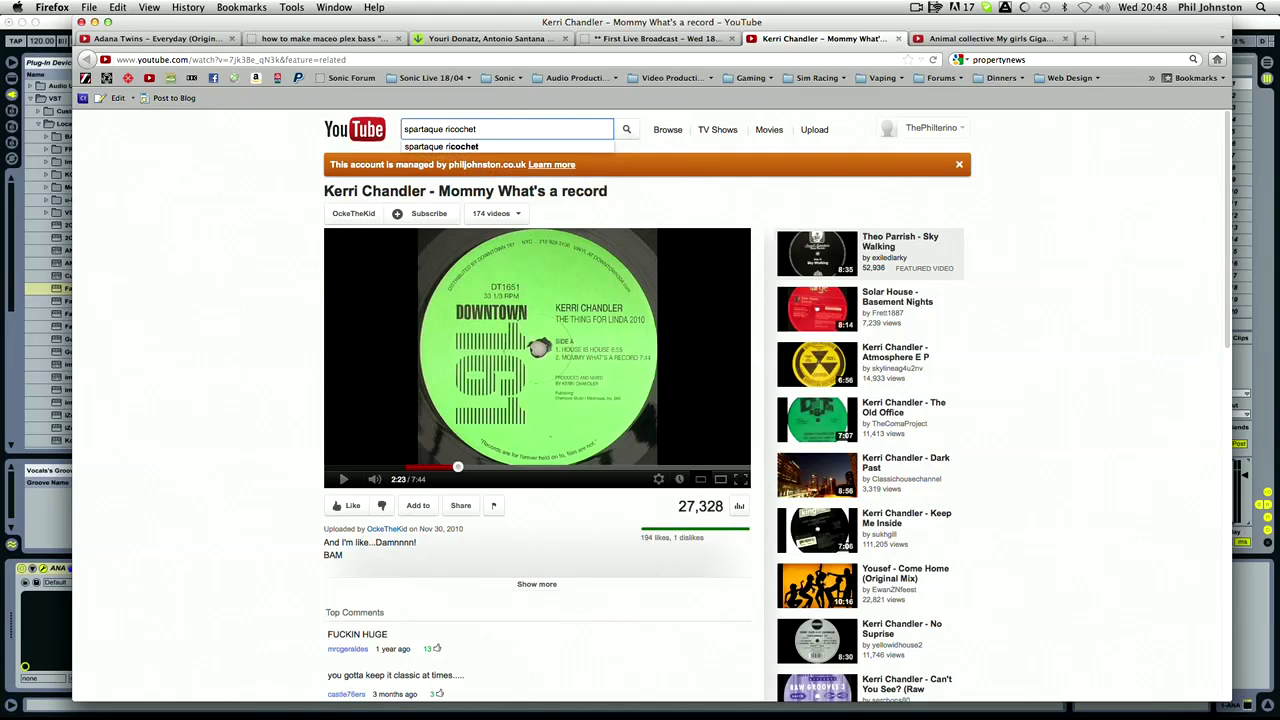
pyautogui.click(423, 147)
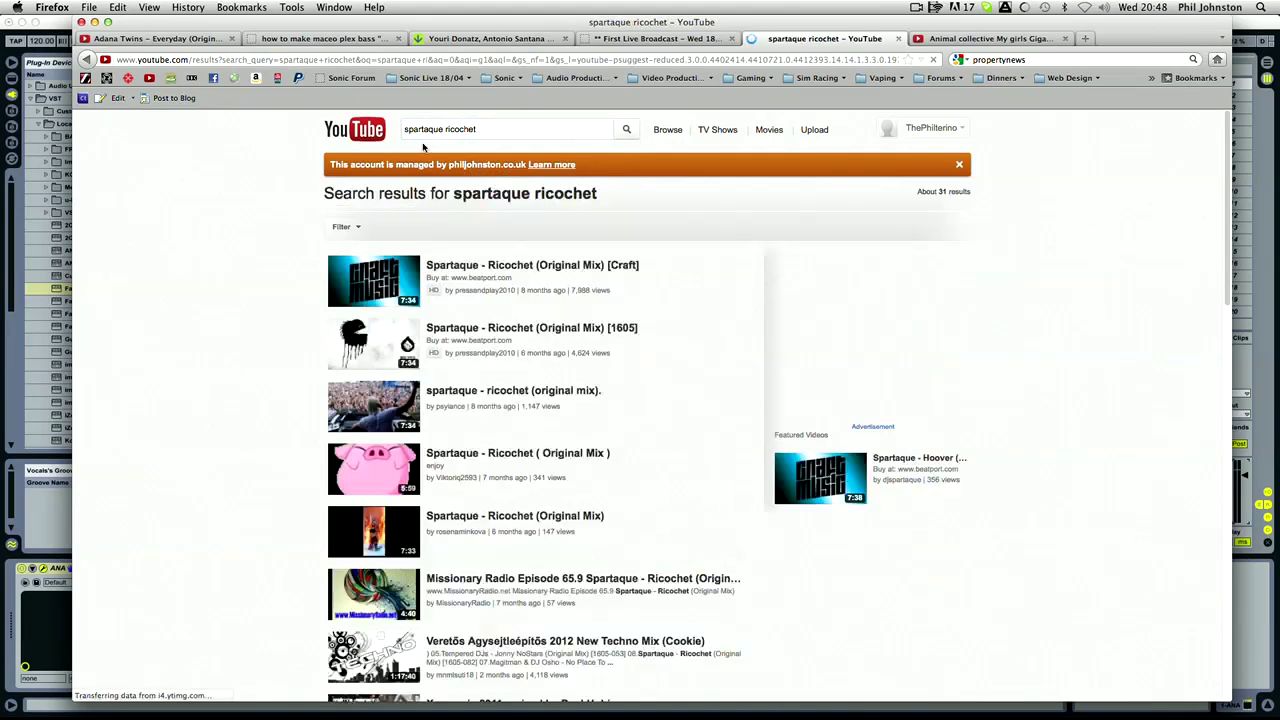
pyautogui.click(517, 282)
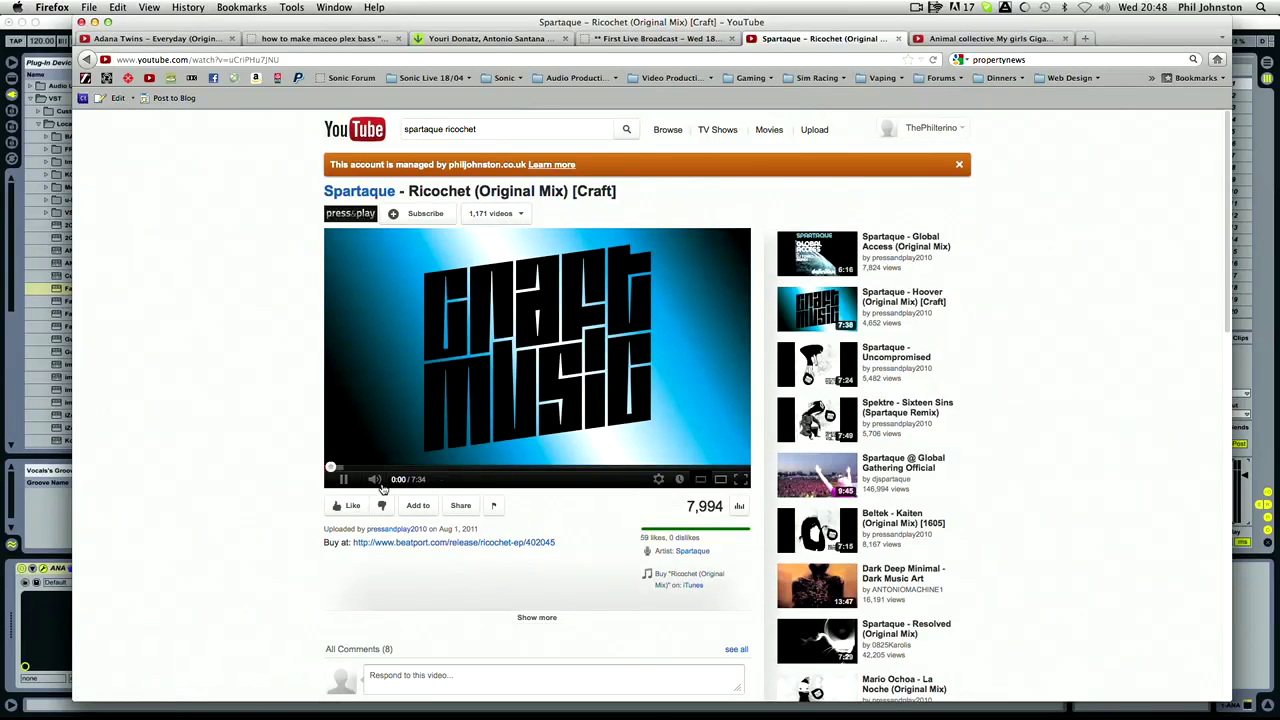
# Step: Listen to the Ricochet track from about 1:16, dismiss the ad overlay and pause the video
pyautogui.moveTo(378, 483)
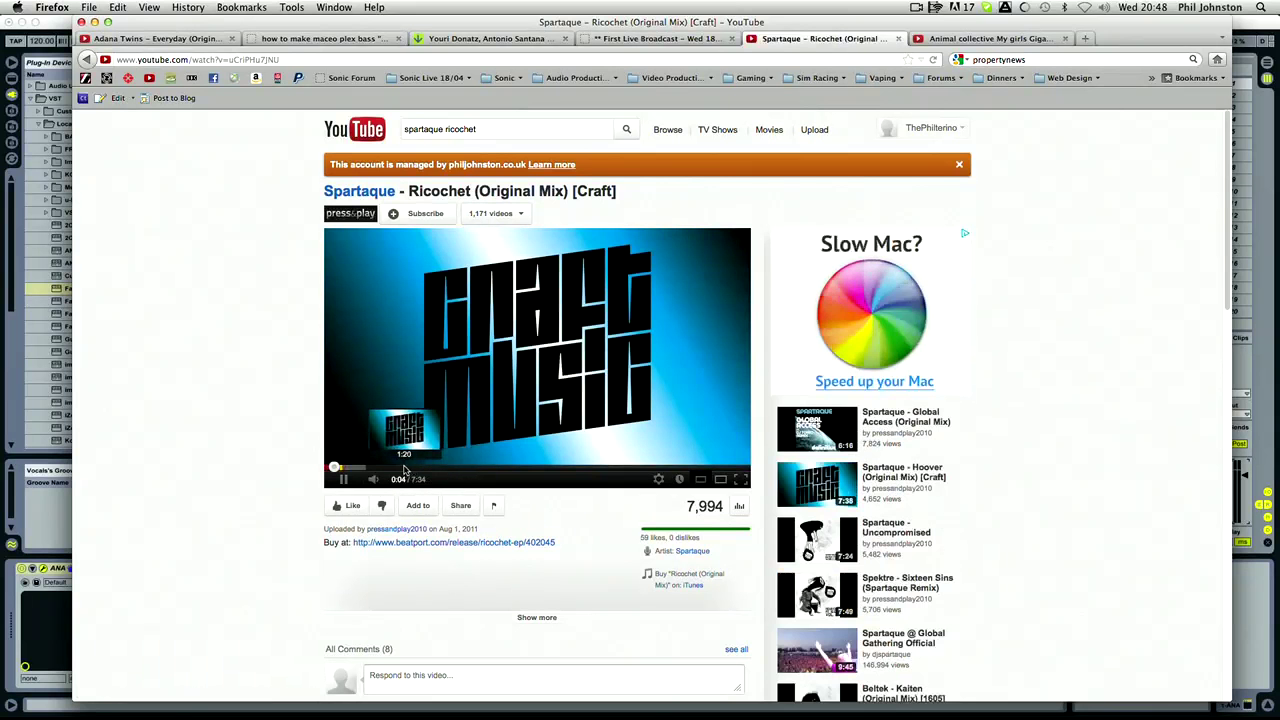
pyautogui.click(404, 467)
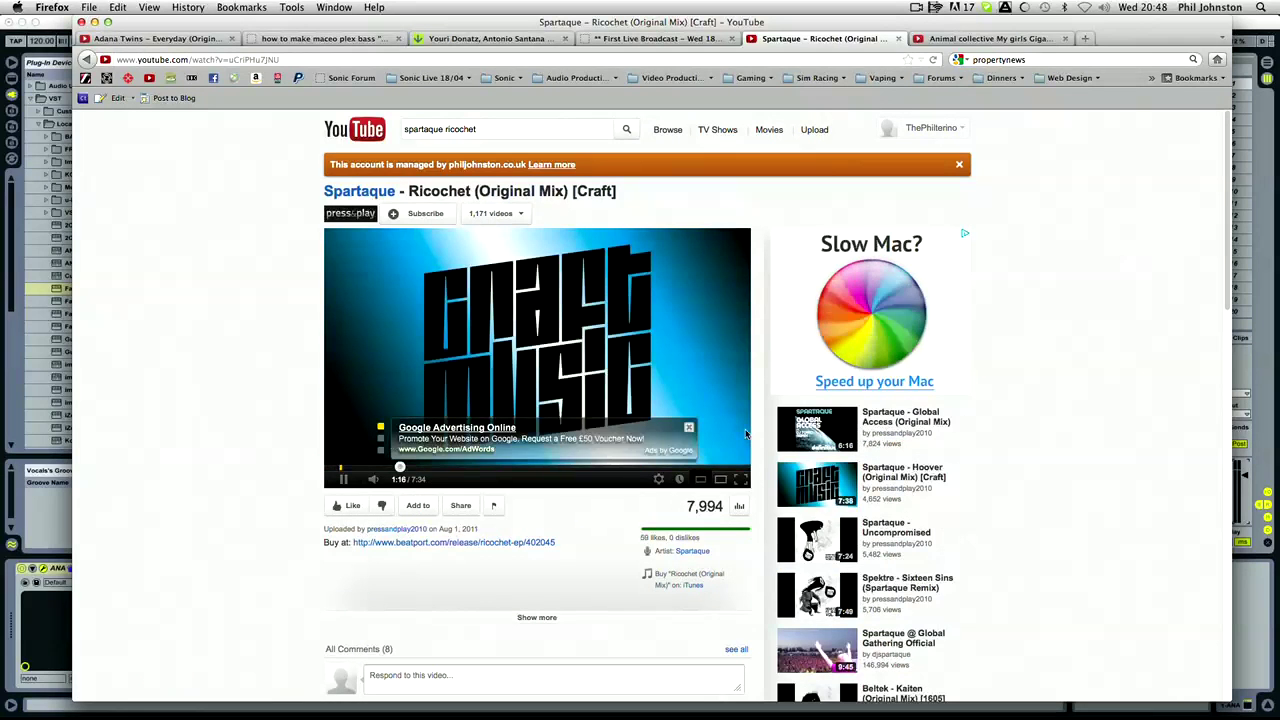
pyautogui.click(688, 427)
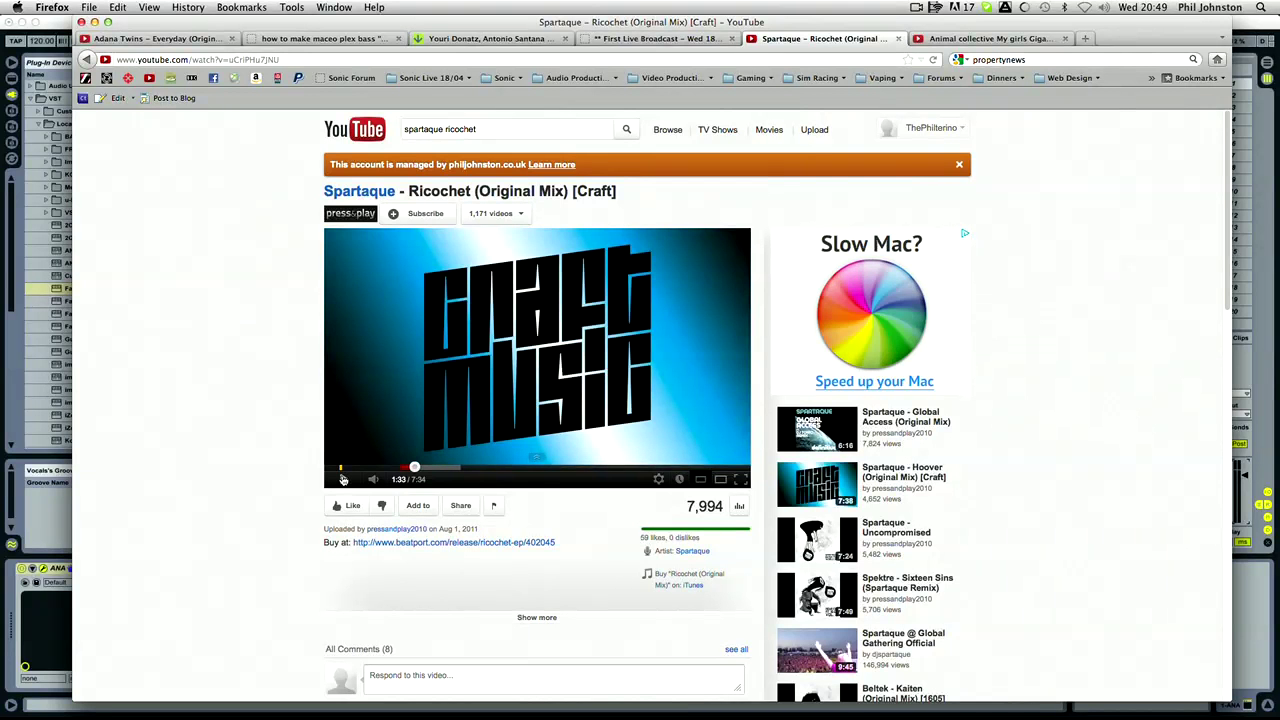
# Step: Switch back to Ableton Live, load the "*Default*" preset from ANA's Bass House category and play a test note
pyautogui.click(32, 515)
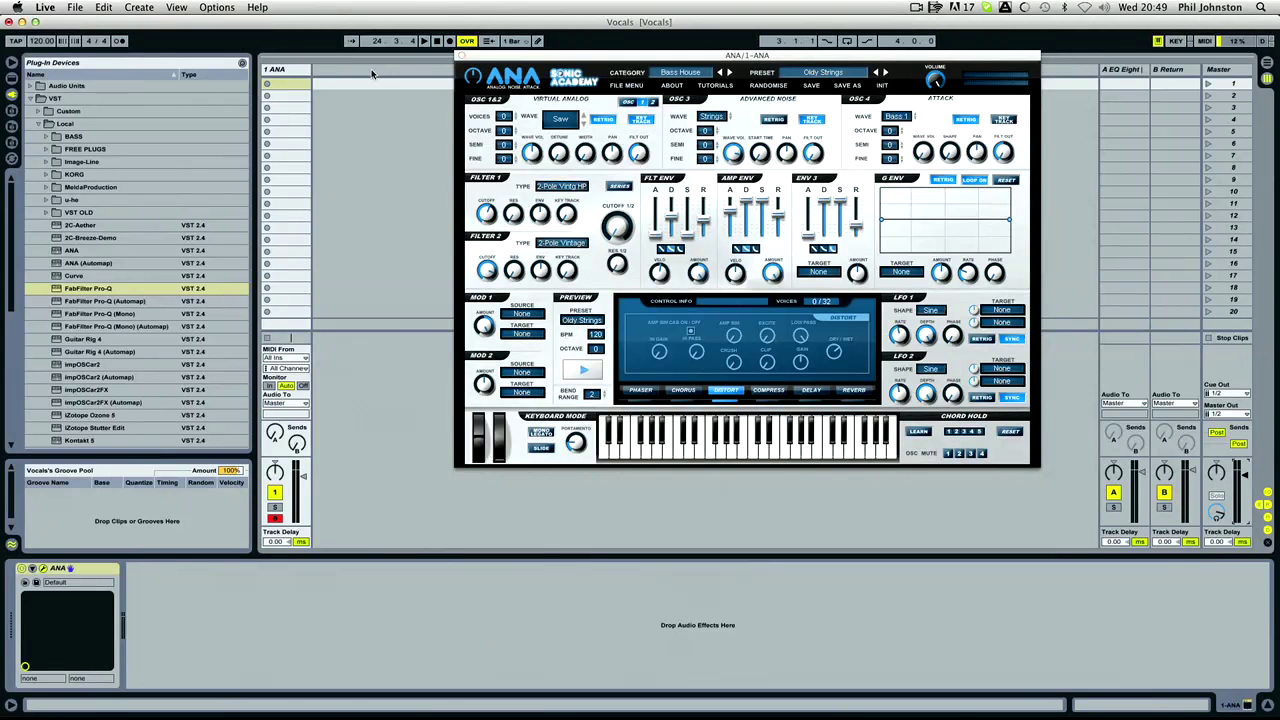
pyautogui.click(858, 74)
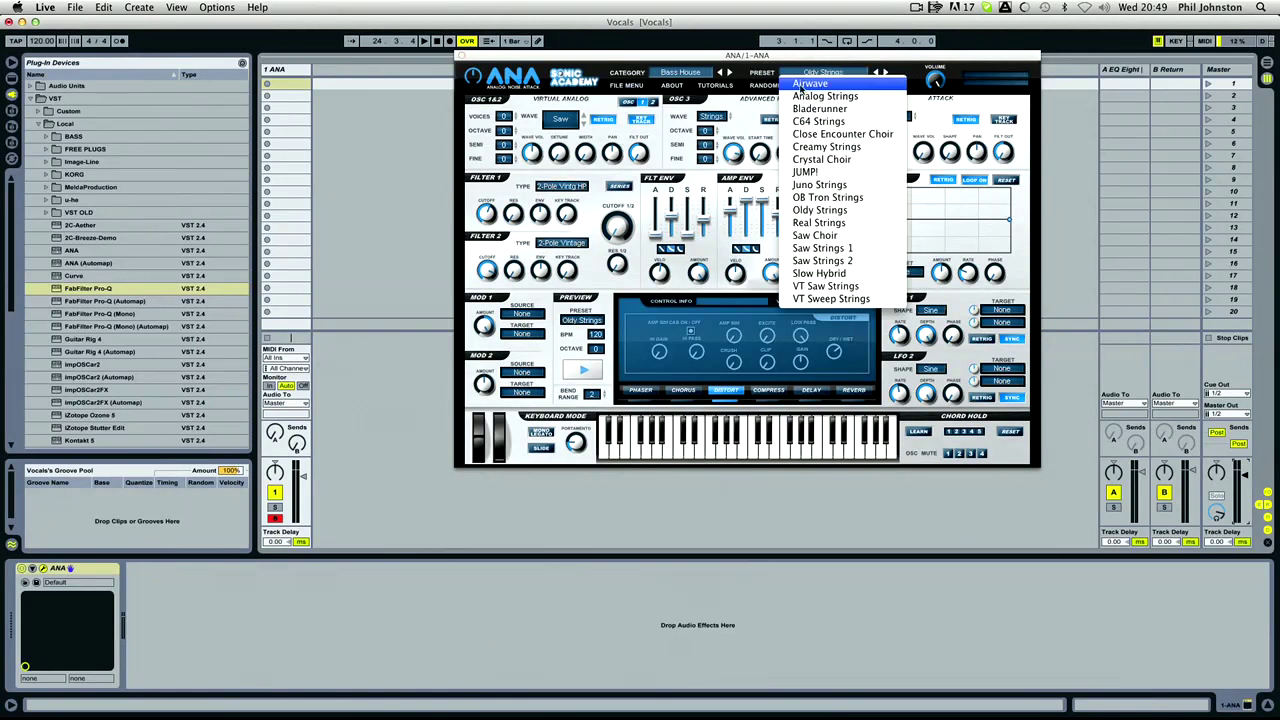
pyautogui.click(681, 70)
pyautogui.click(681, 72)
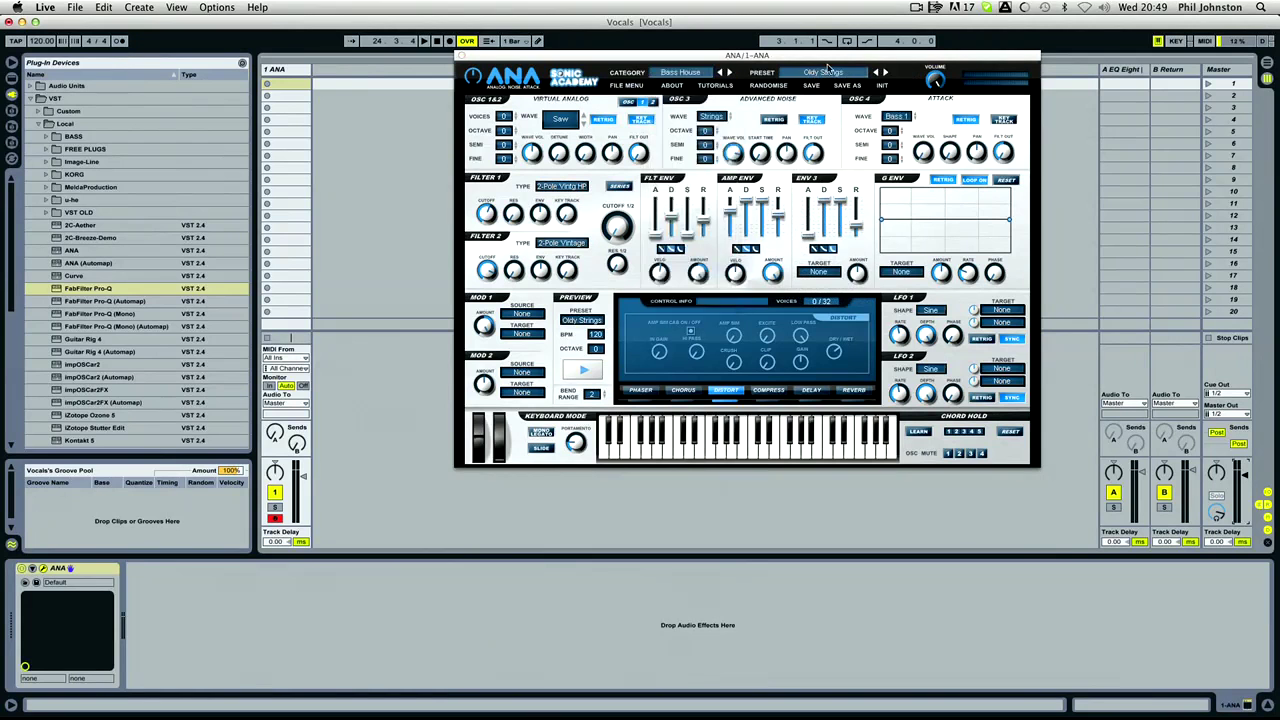
pyautogui.click(855, 80)
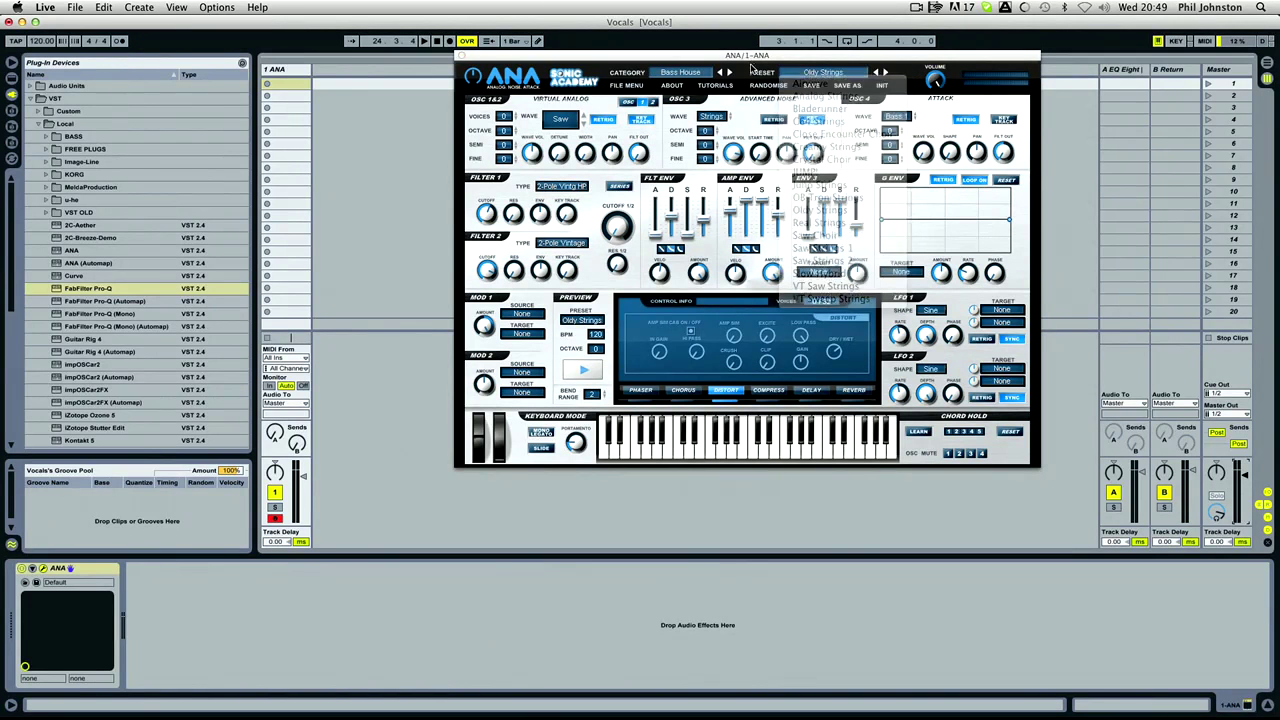
pyautogui.click(876, 73)
pyautogui.click(860, 76)
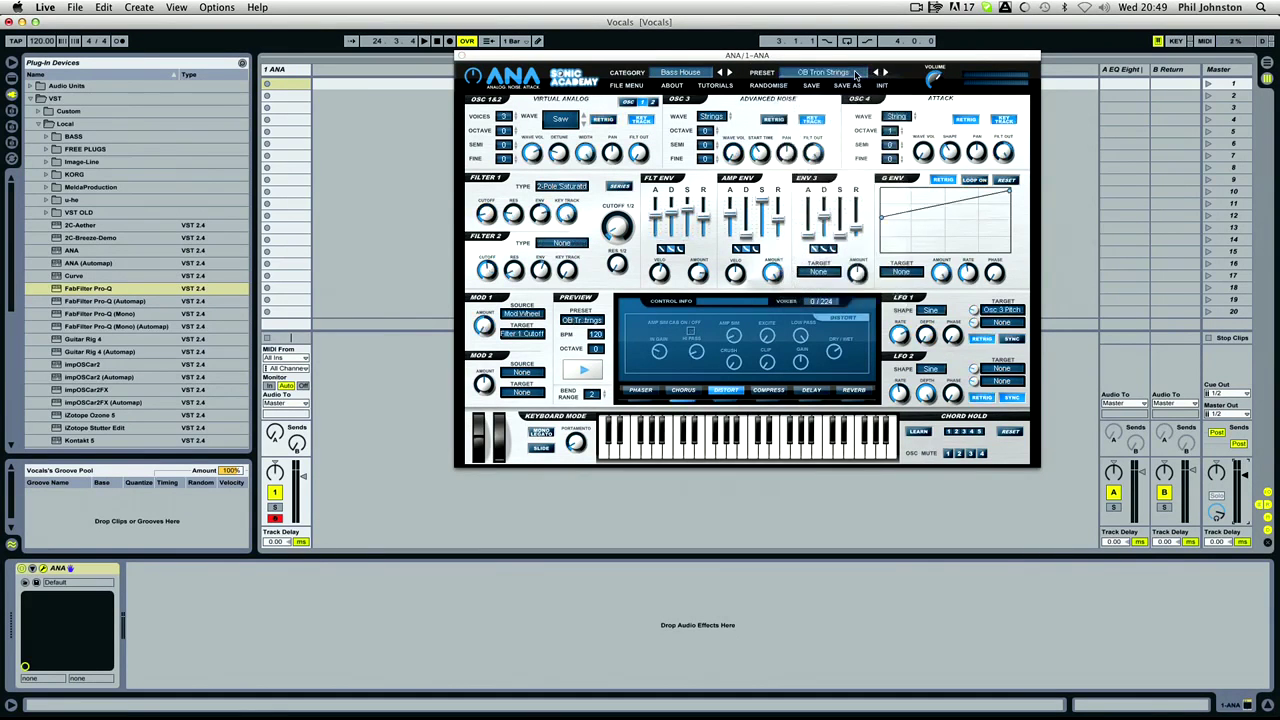
pyautogui.click(703, 73)
pyautogui.click(700, 74)
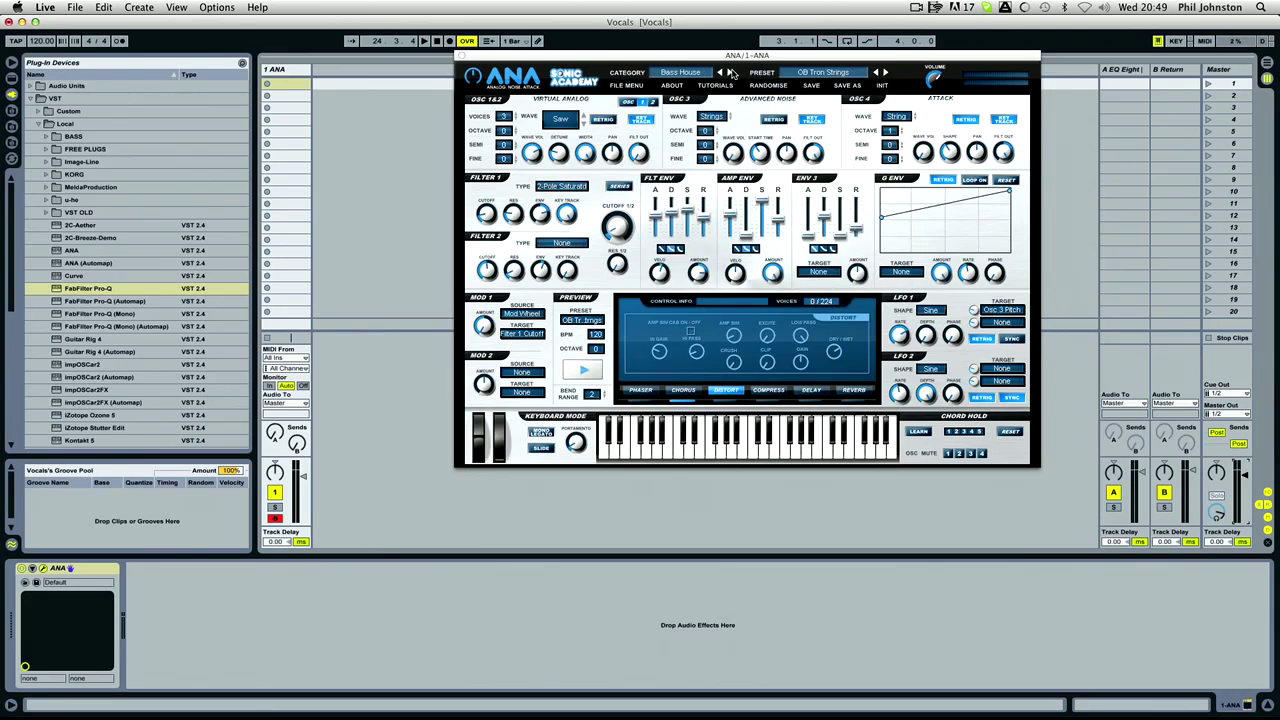
pyautogui.click(727, 74)
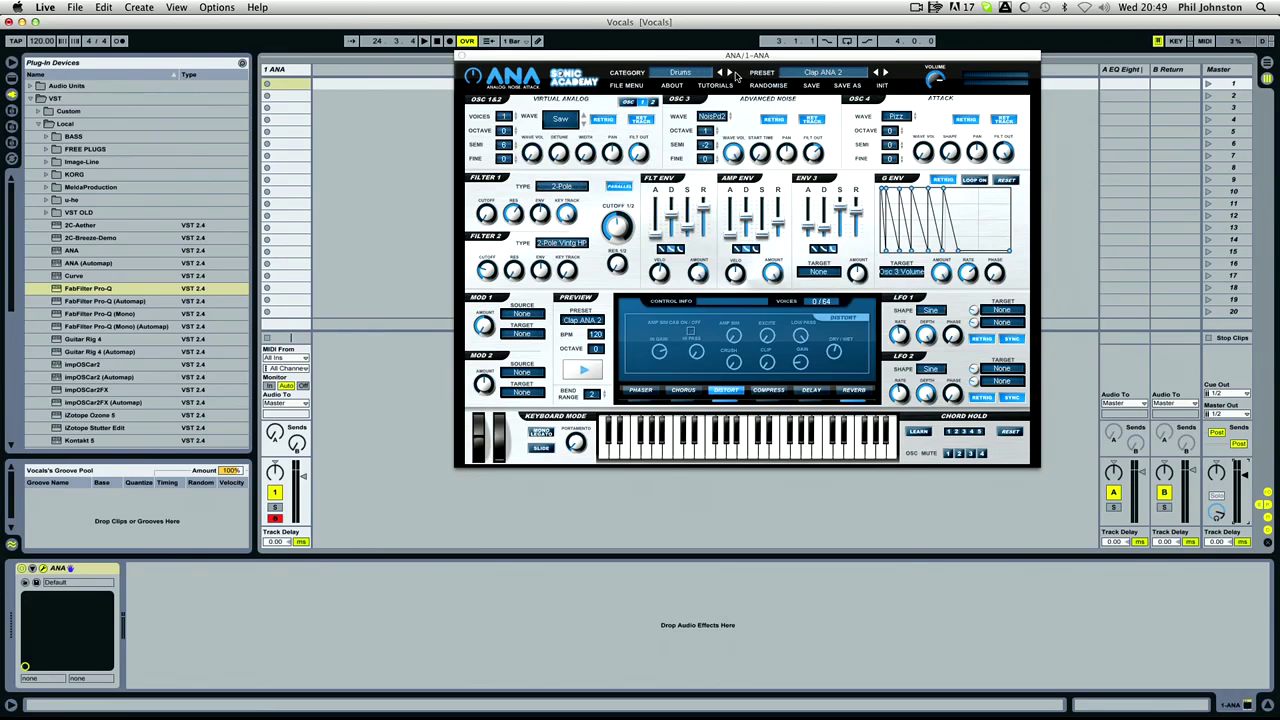
pyautogui.click(730, 73)
pyautogui.click(790, 75)
pyautogui.click(791, 78)
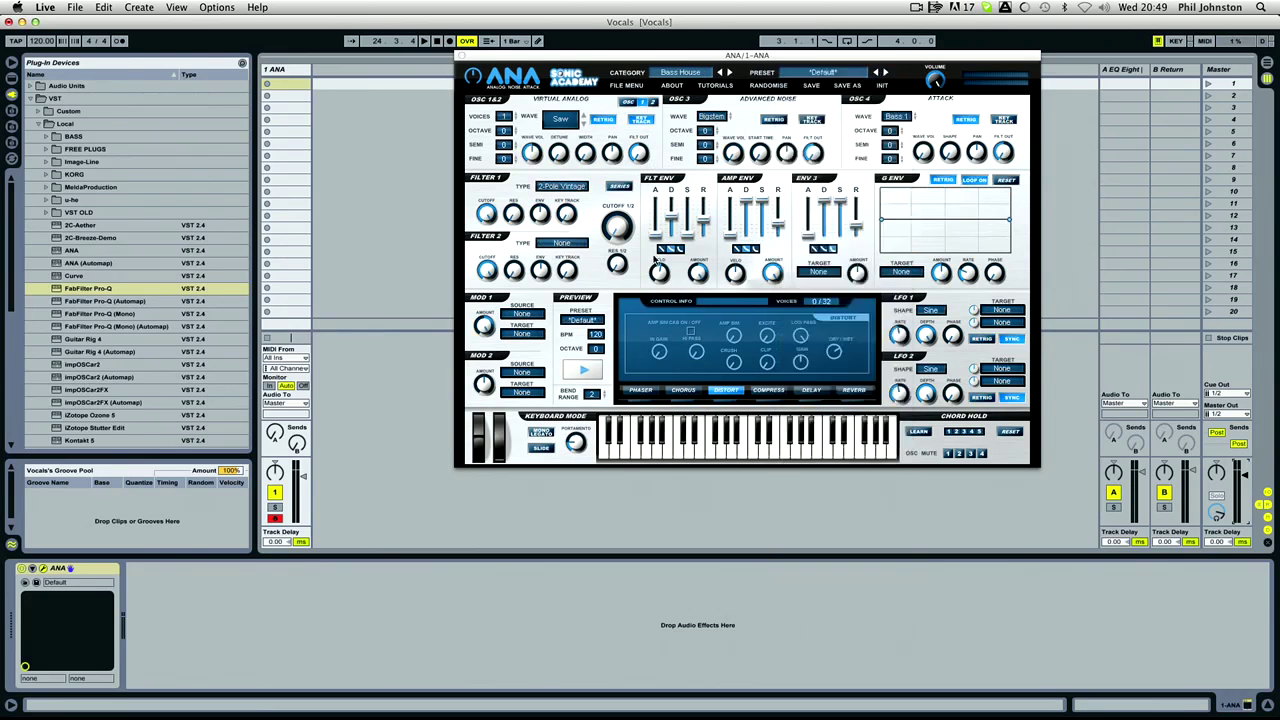
pyautogui.press('a')
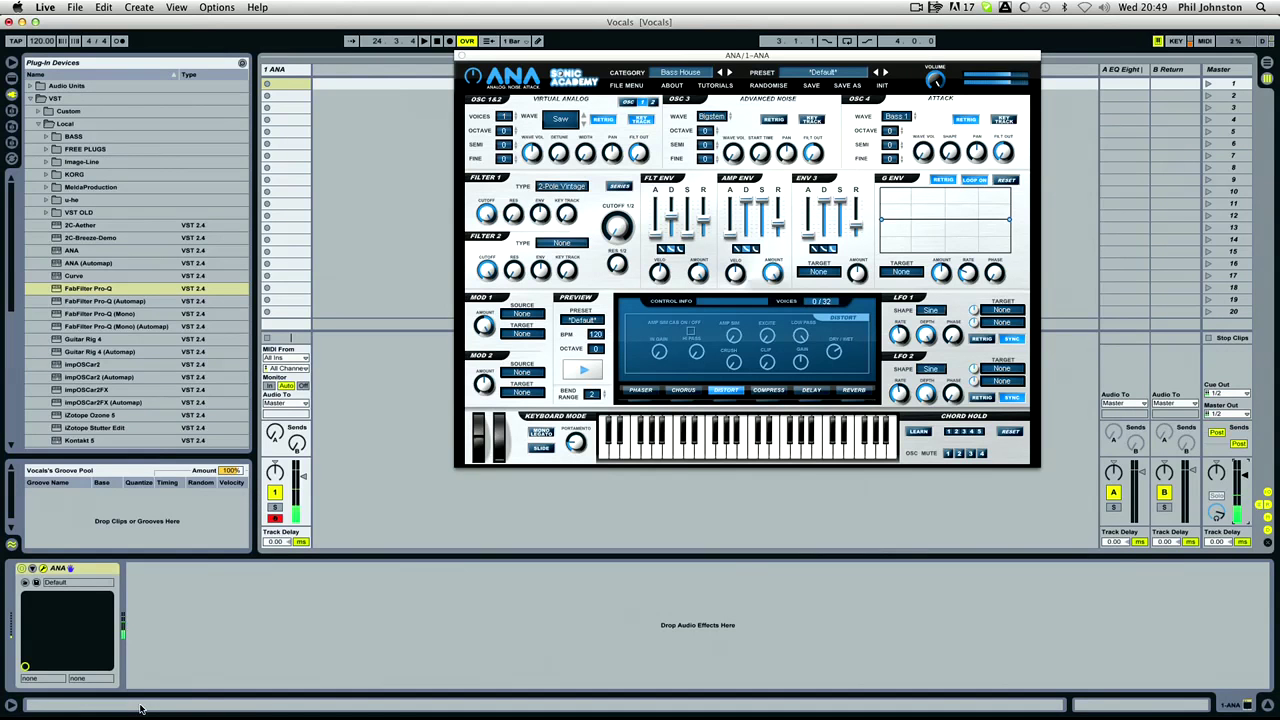
# Step: Switch to Firefox and rewind the paused Ricochet video to 1:20
pyautogui.moveTo(165, 703)
pyautogui.click(209, 699)
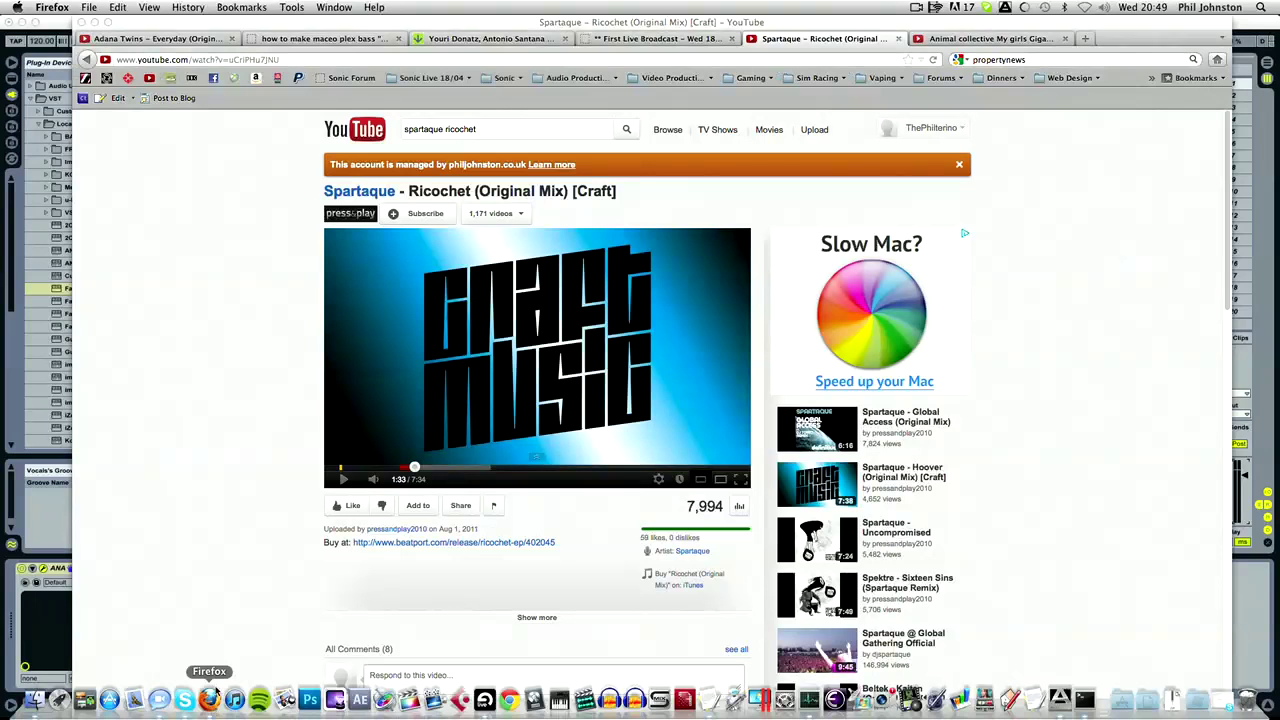
pyautogui.click(416, 468)
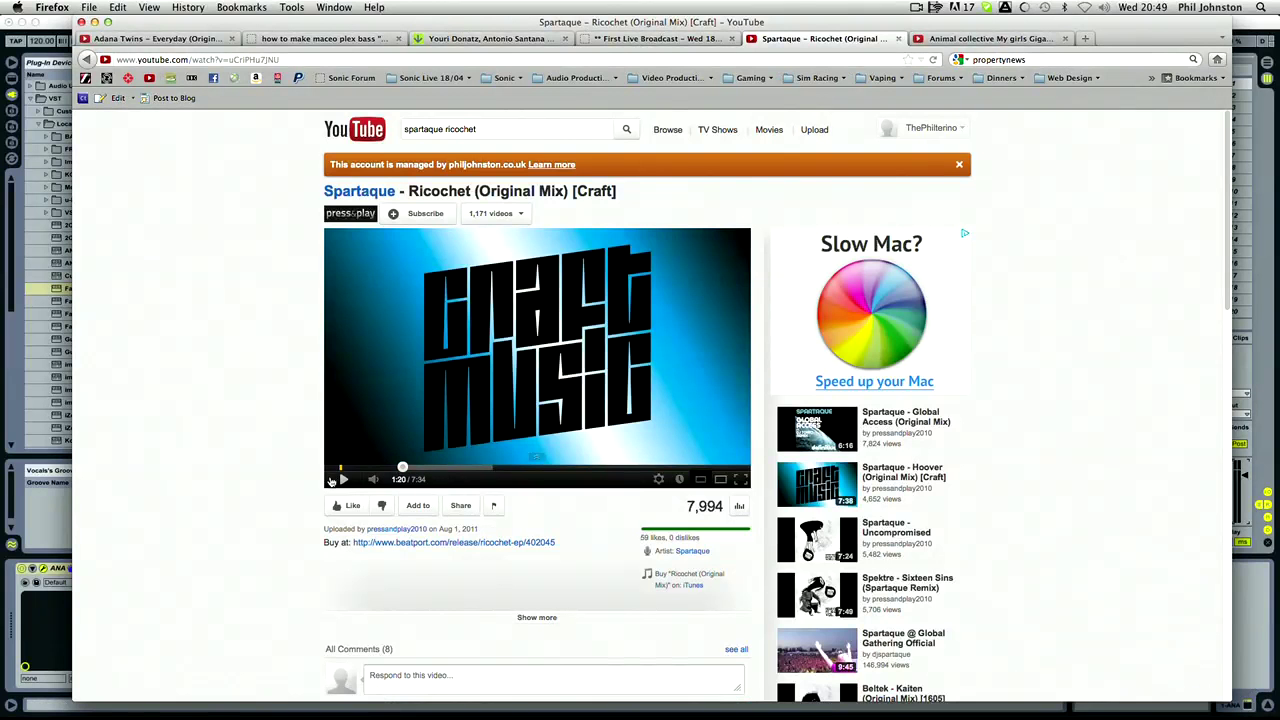
# Step: Switch between Ableton Live and Firefox to compare the default patch with the Ricochet video, ending in Live
pyautogui.press('super+Tab')
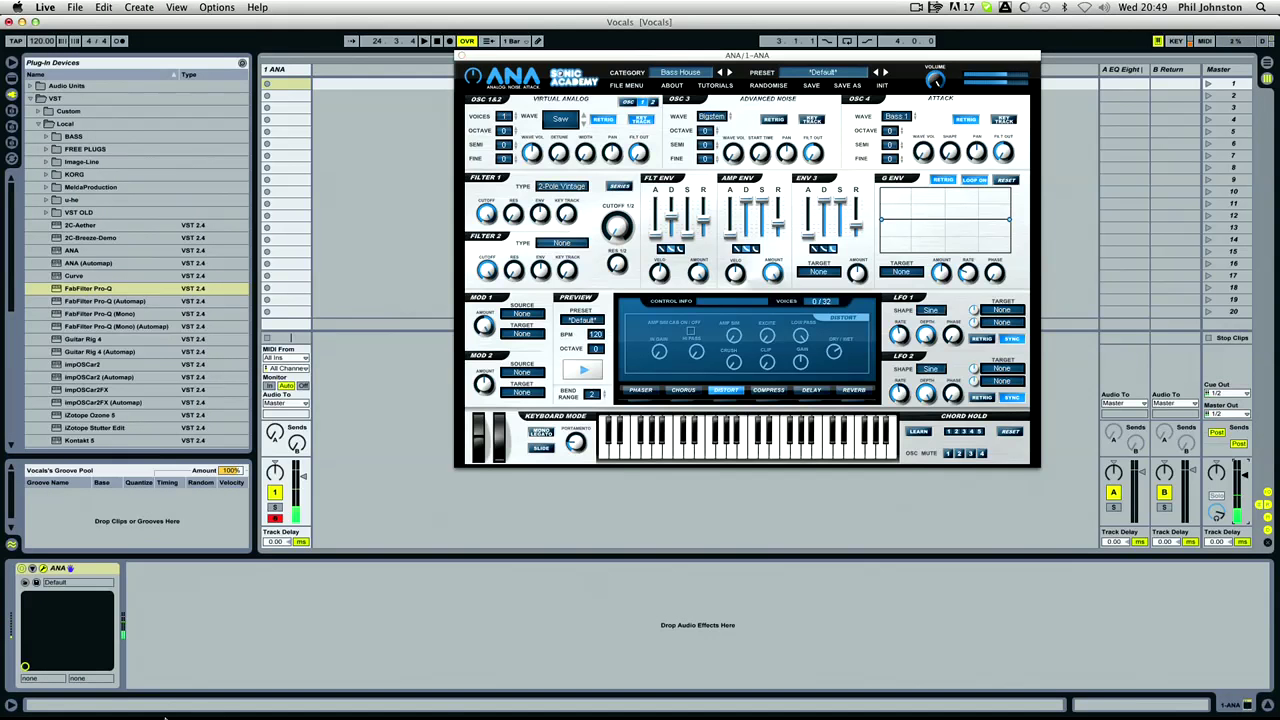
pyautogui.moveTo(160, 700)
pyautogui.click(208, 700)
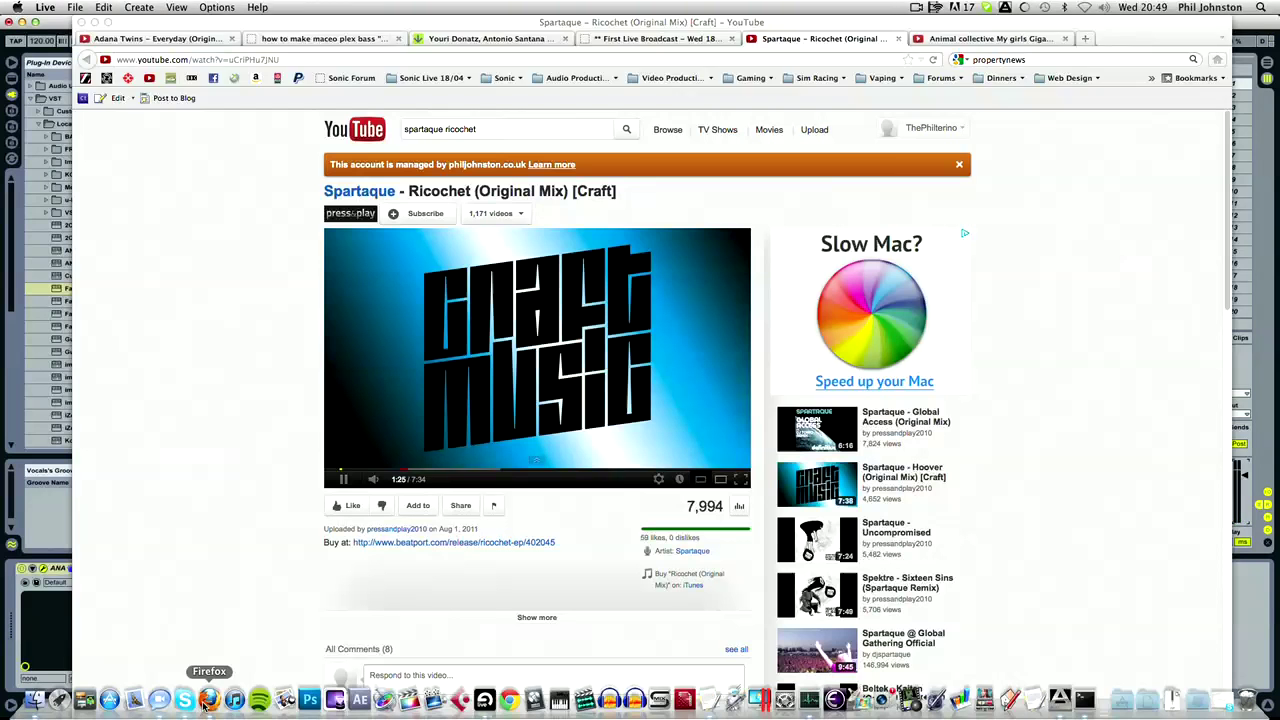
pyautogui.press('super+Tab')
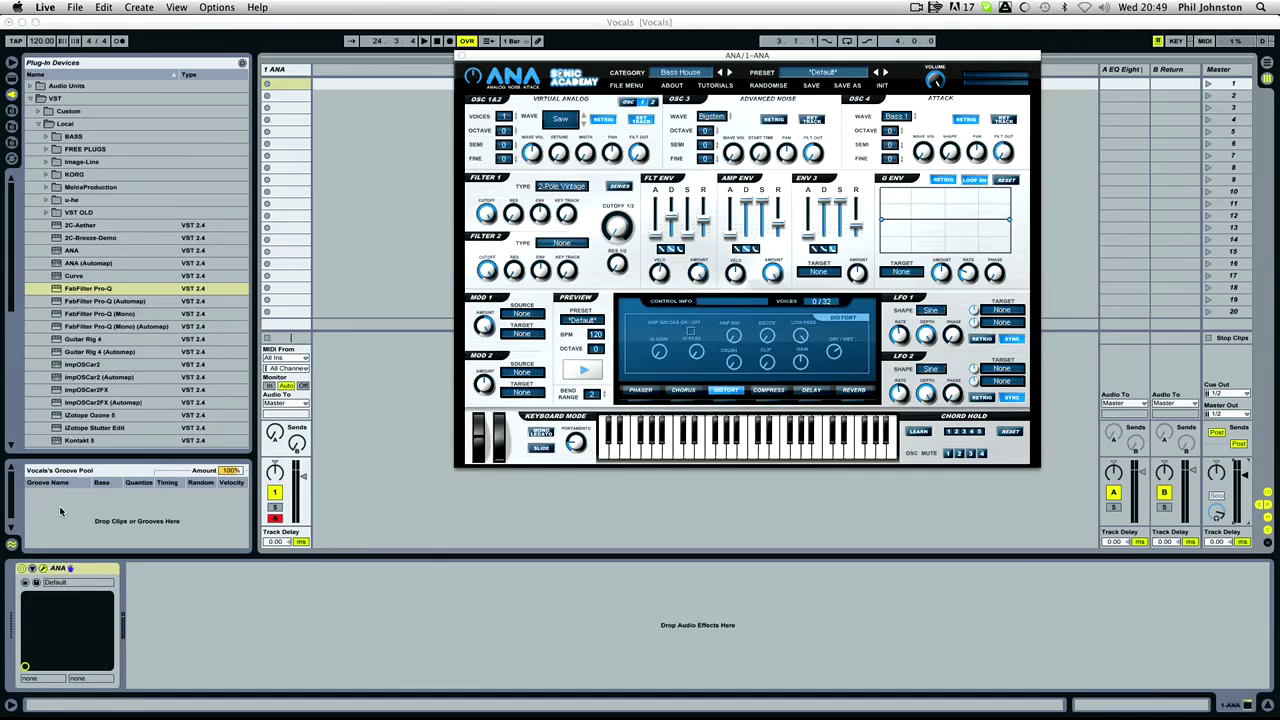
# Step: Turn on ANA's chorus and delay effects, with the delay's dry/wet mix at 29%
pyautogui.click(685, 390)
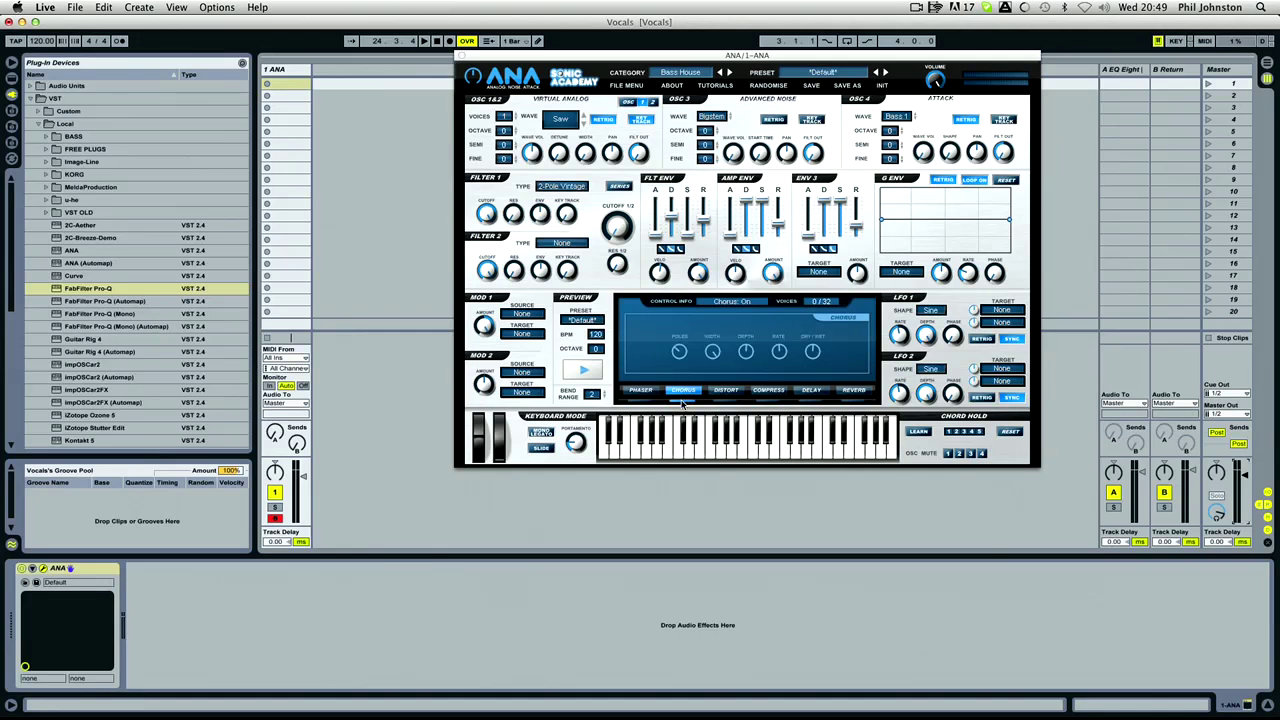
pyautogui.click(812, 393)
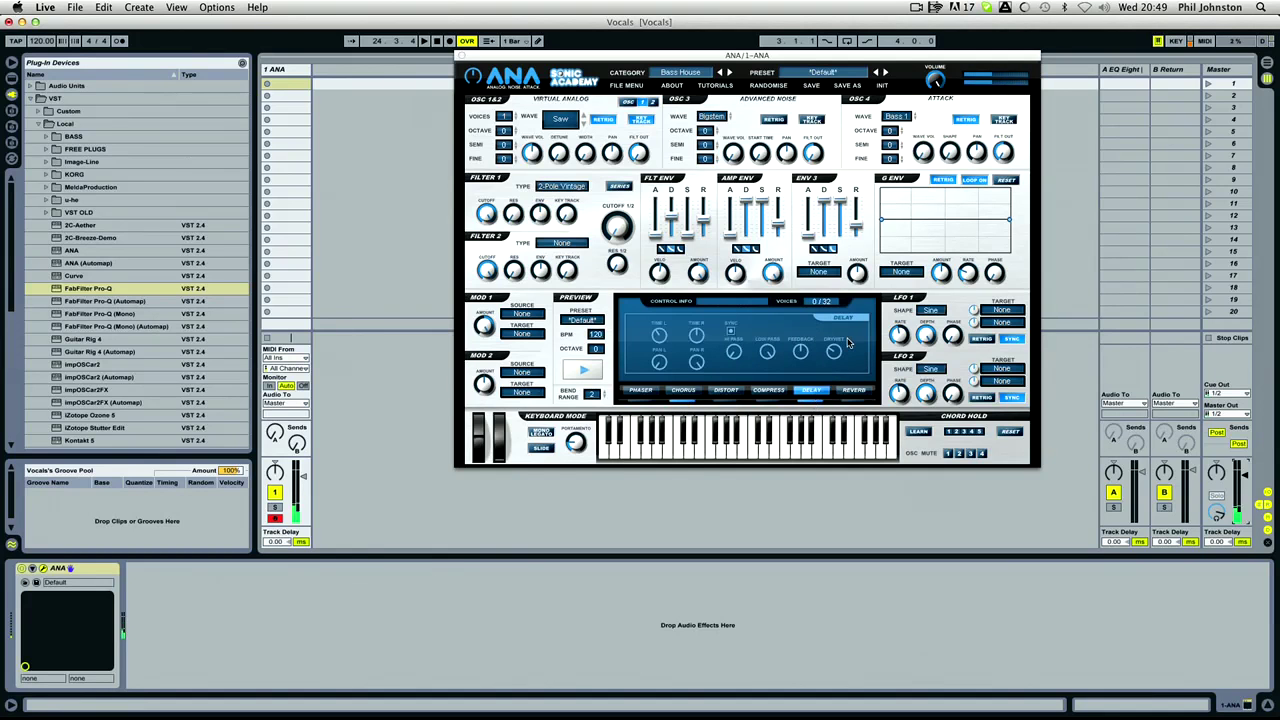
pyautogui.scroll(-1, 832, 354)
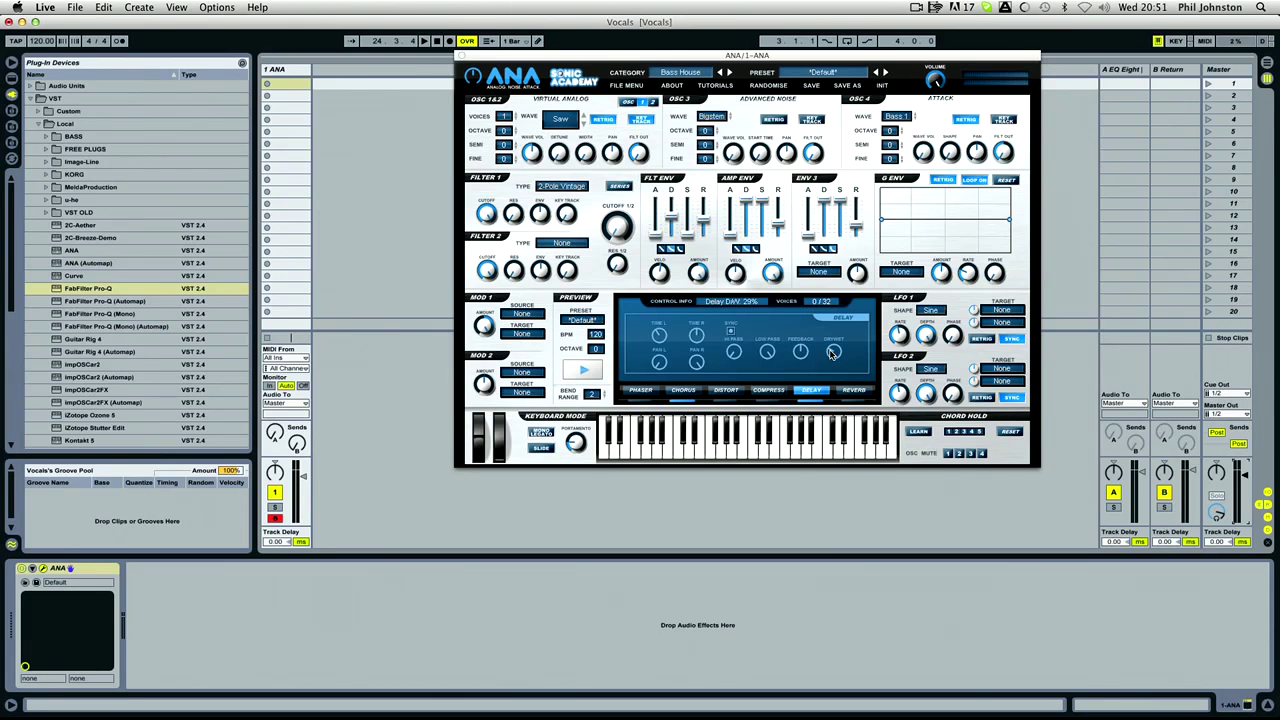
# Step: Switch to iTunes and search the music library for "Swedish house"
pyautogui.moveTo(430, 705)
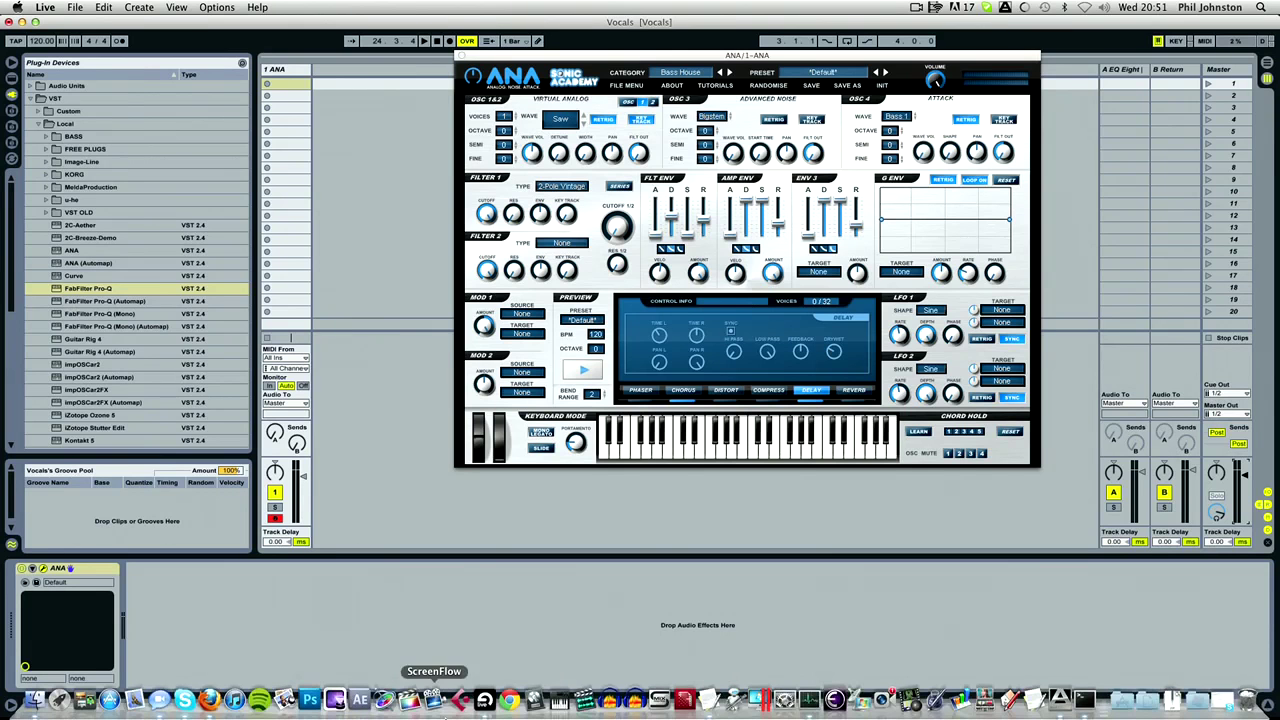
pyautogui.click(236, 701)
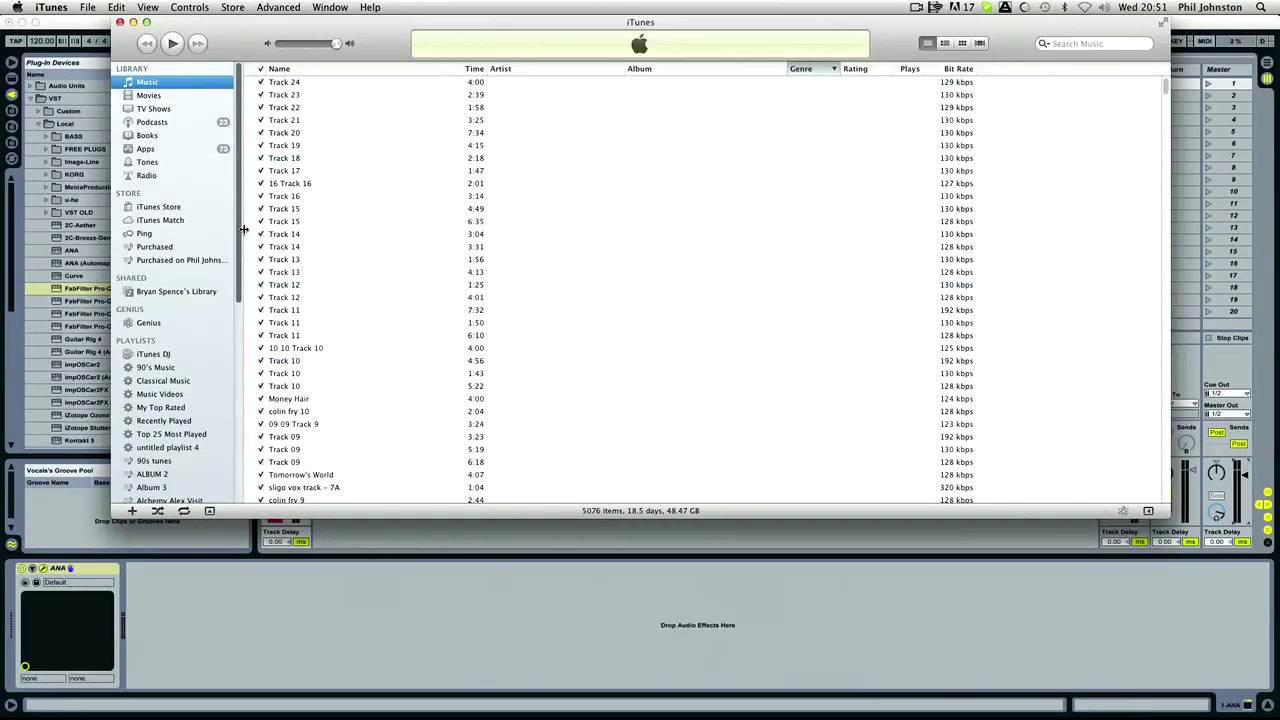
pyautogui.click(1093, 43)
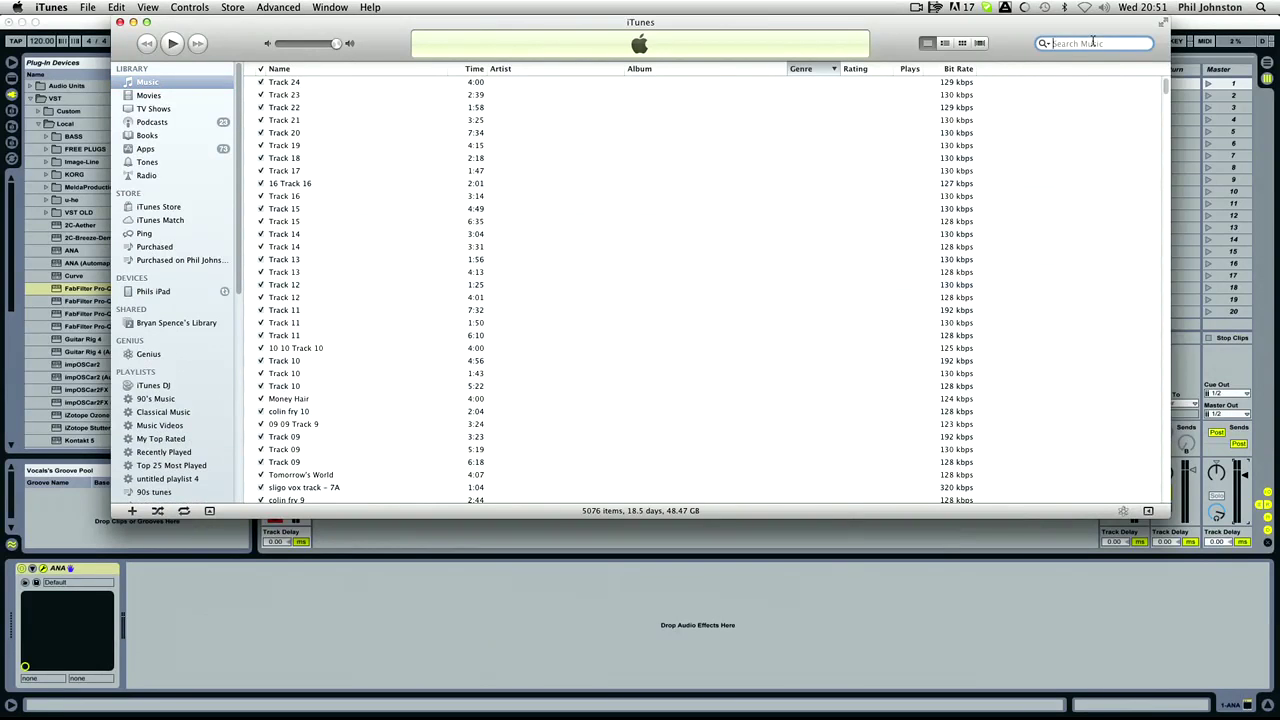
pyautogui.write('Swedish house')
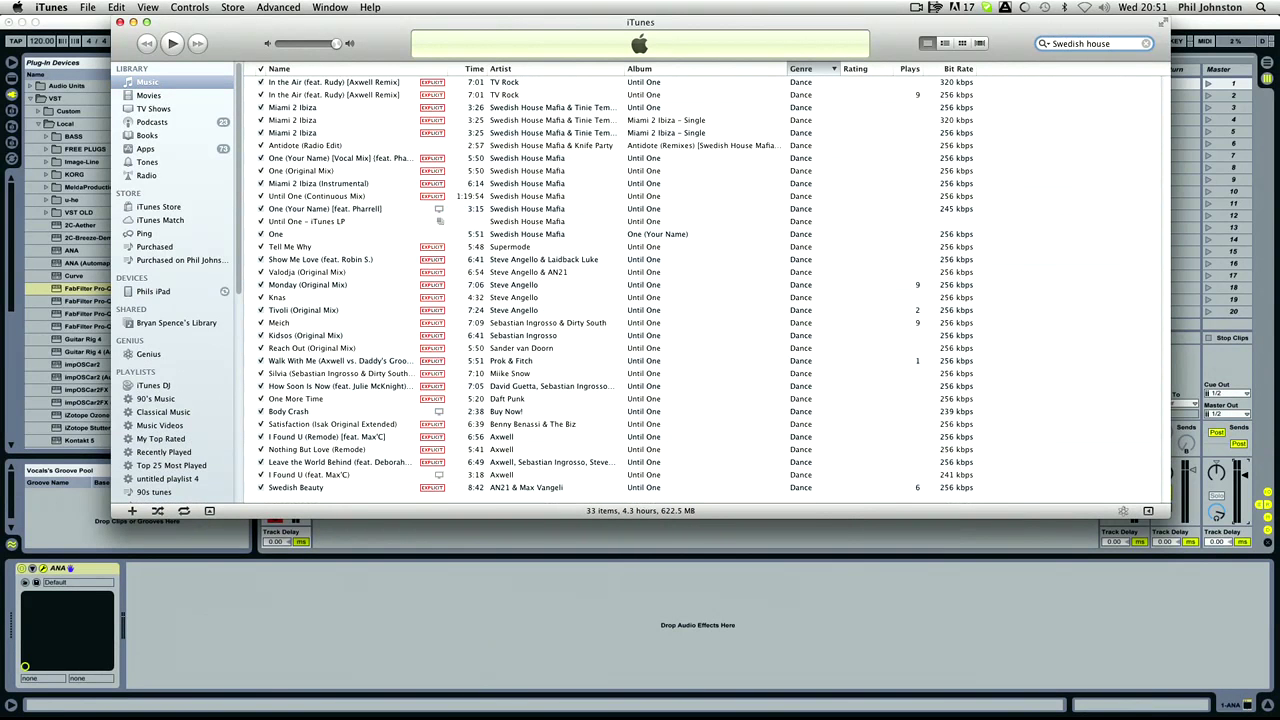
# Step: Play Swedish House Mafia's "One (Original Mix)" and lower the playback volume to about half
pyautogui.doubleClick(310, 172)
pyautogui.moveTo(336, 44); pyautogui.dragTo(313, 46)
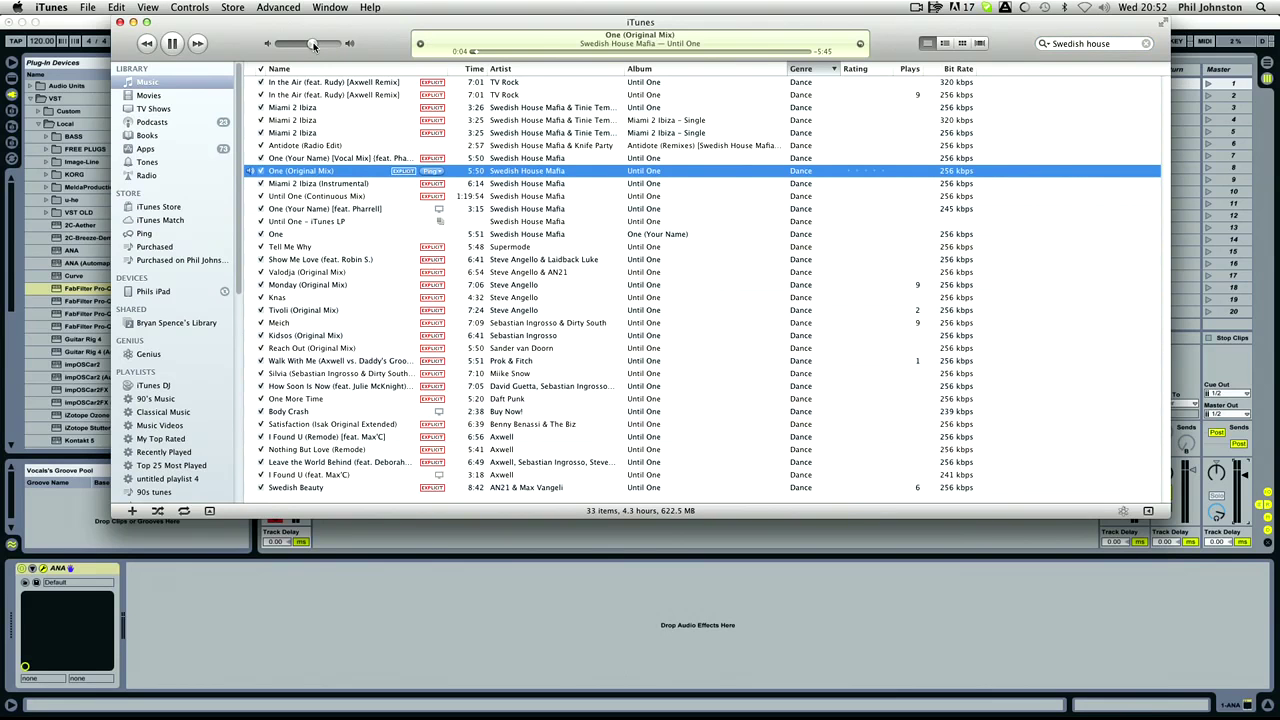
pyautogui.moveTo(313, 45); pyautogui.dragTo(297, 50)
pyautogui.moveTo(297, 50); pyautogui.dragTo(307, 47)
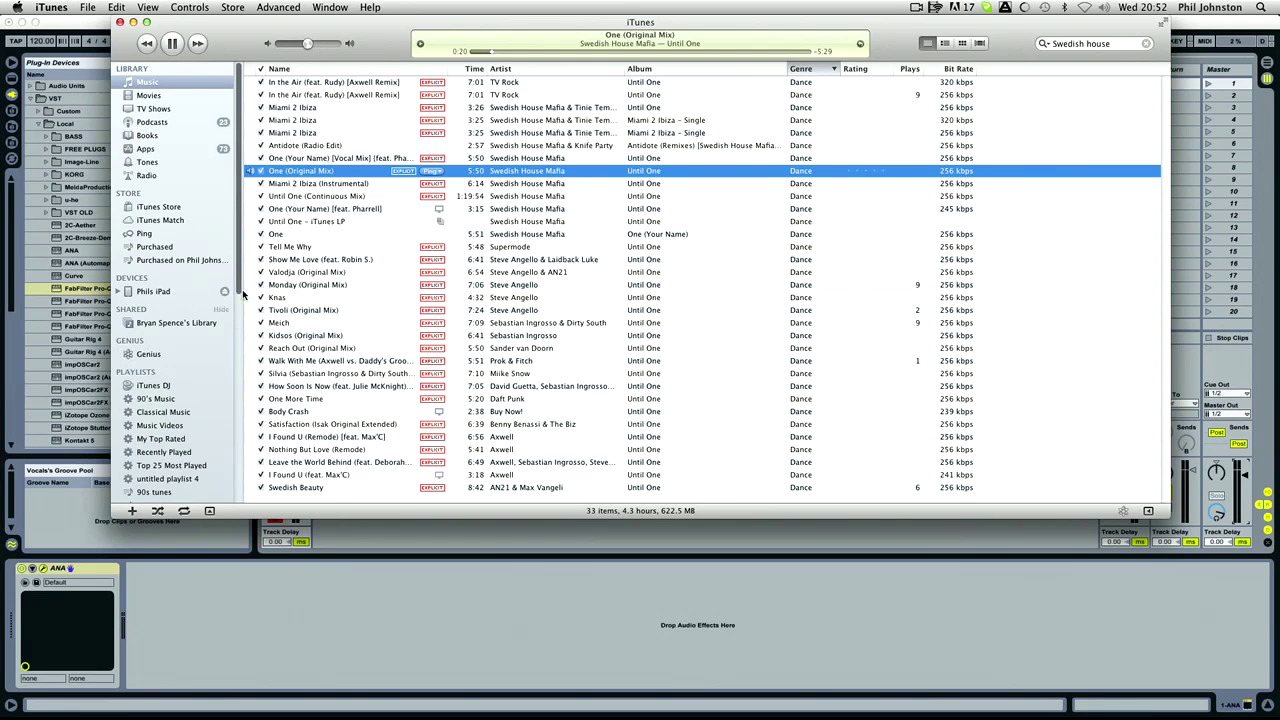
# Step: Play the track "One" from about 0:56, raise the volume back to nearly full and pause playback
pyautogui.doubleClick(286, 236)
pyautogui.click(527, 52)
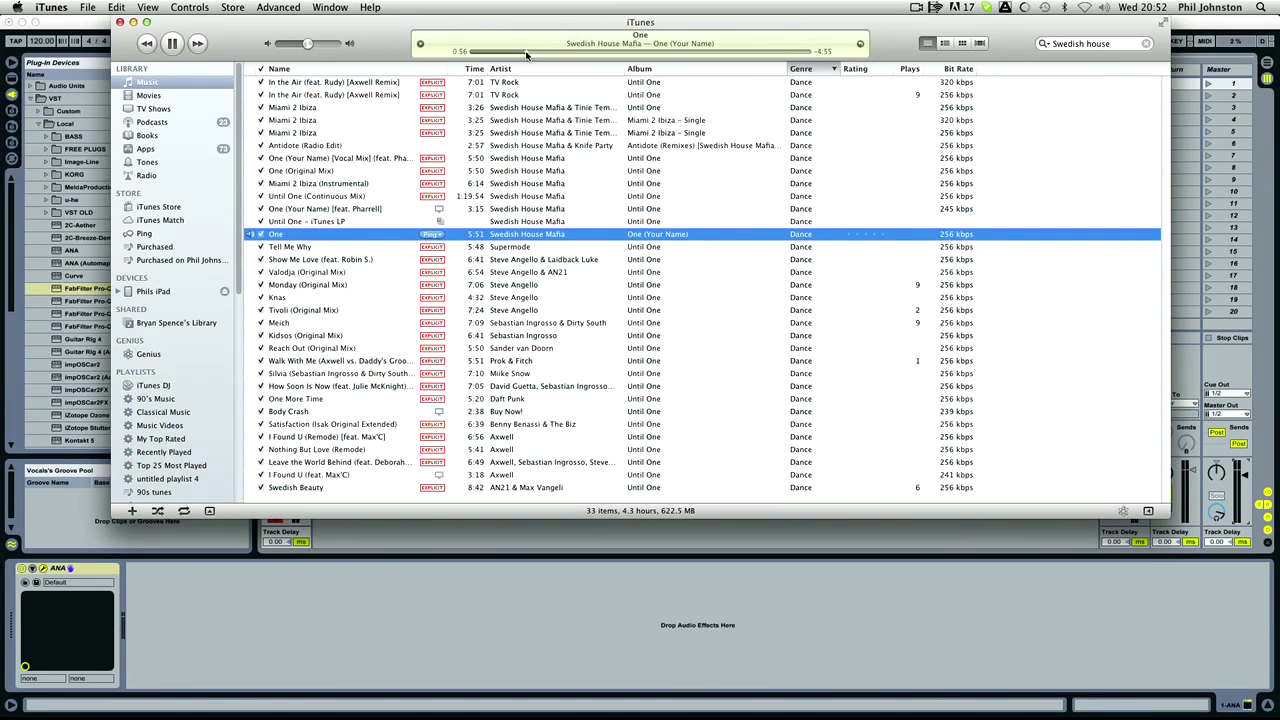
pyautogui.click(334, 47)
pyautogui.click(172, 44)
# Step: Open the Dutch House playlist and play Hardwell's "Cobra (Official Energy Anthem 2012)" from a little way in
pyautogui.scroll(-5, 179, 454)
pyautogui.scroll(-5, 179, 454)
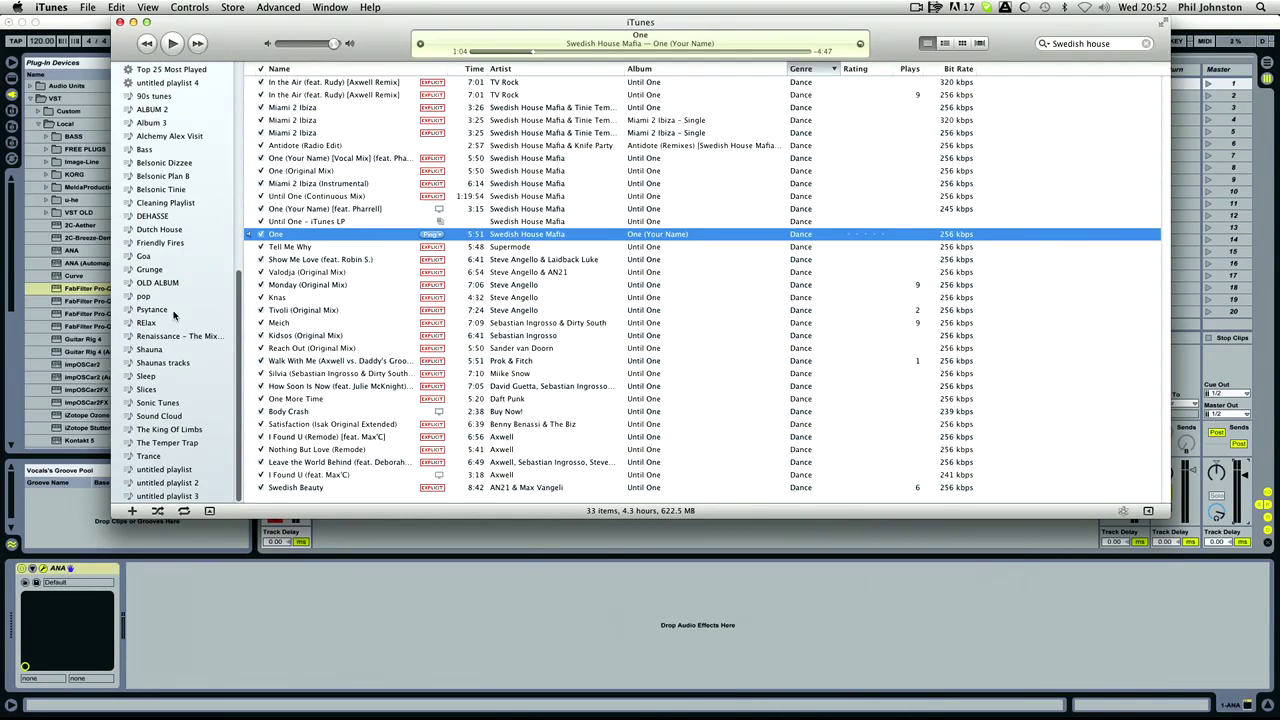
pyautogui.click(171, 229)
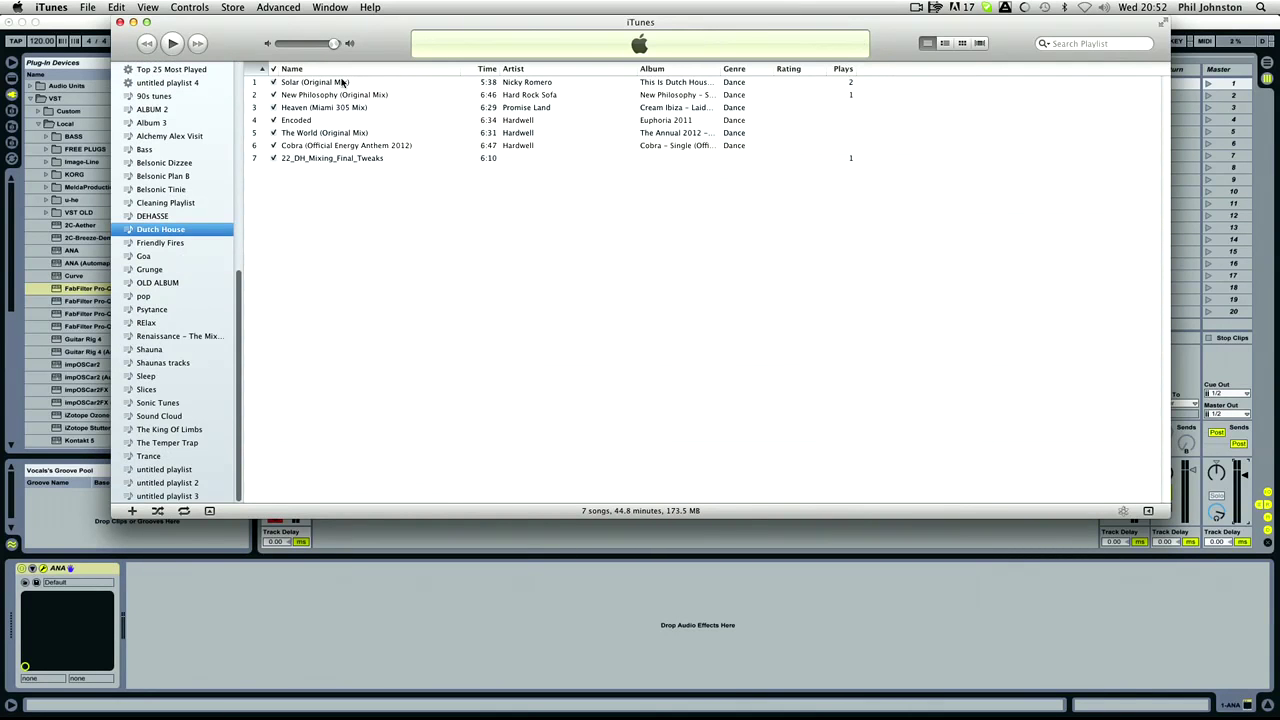
pyautogui.doubleClick(323, 144)
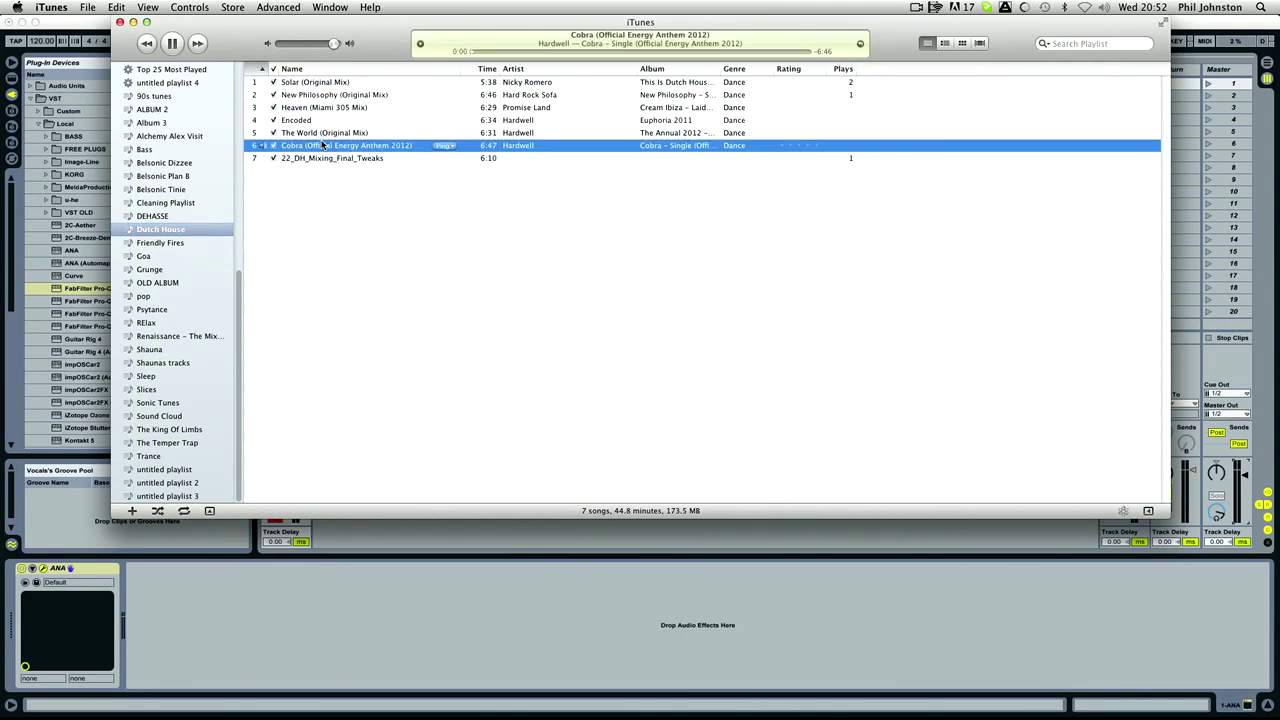
pyautogui.click(492, 54)
# Step: Switch back to Ableton Live, insert a new MIDI track beside the ANA track and reselect the ANA track
pyautogui.click(259, 589)
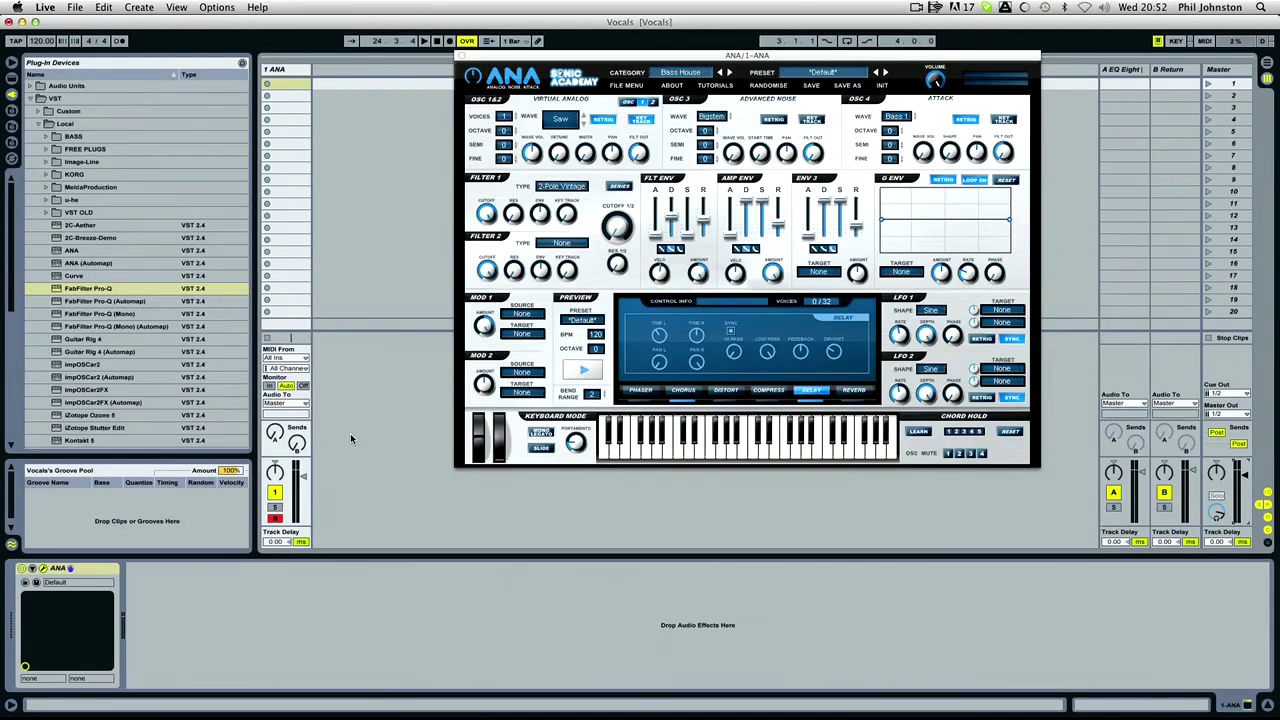
pyautogui.rightClick(342, 64)
pyautogui.click(375, 88)
pyautogui.click(287, 81)
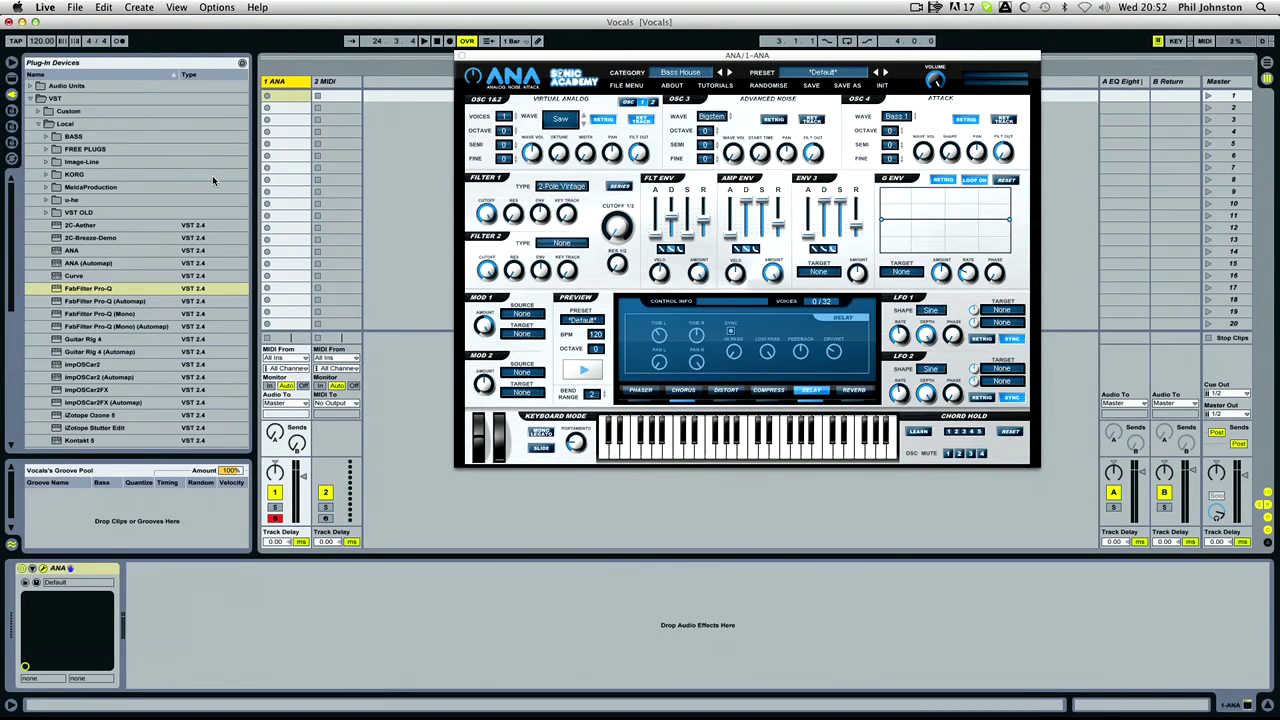
# Step: Keep ANA's "*Default*" preset and set the waveform of oscillator 1 to Sine
pyautogui.click(838, 74)
pyautogui.click(830, 73)
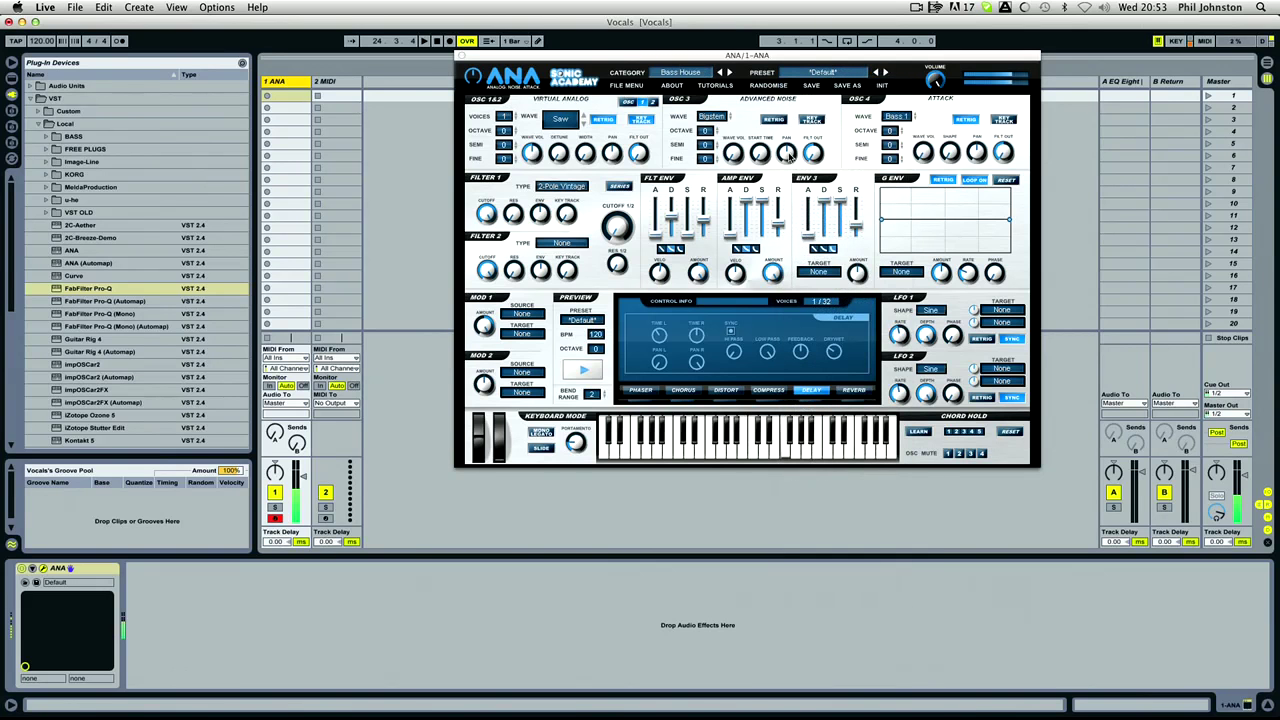
pyautogui.moveTo(524, 150)
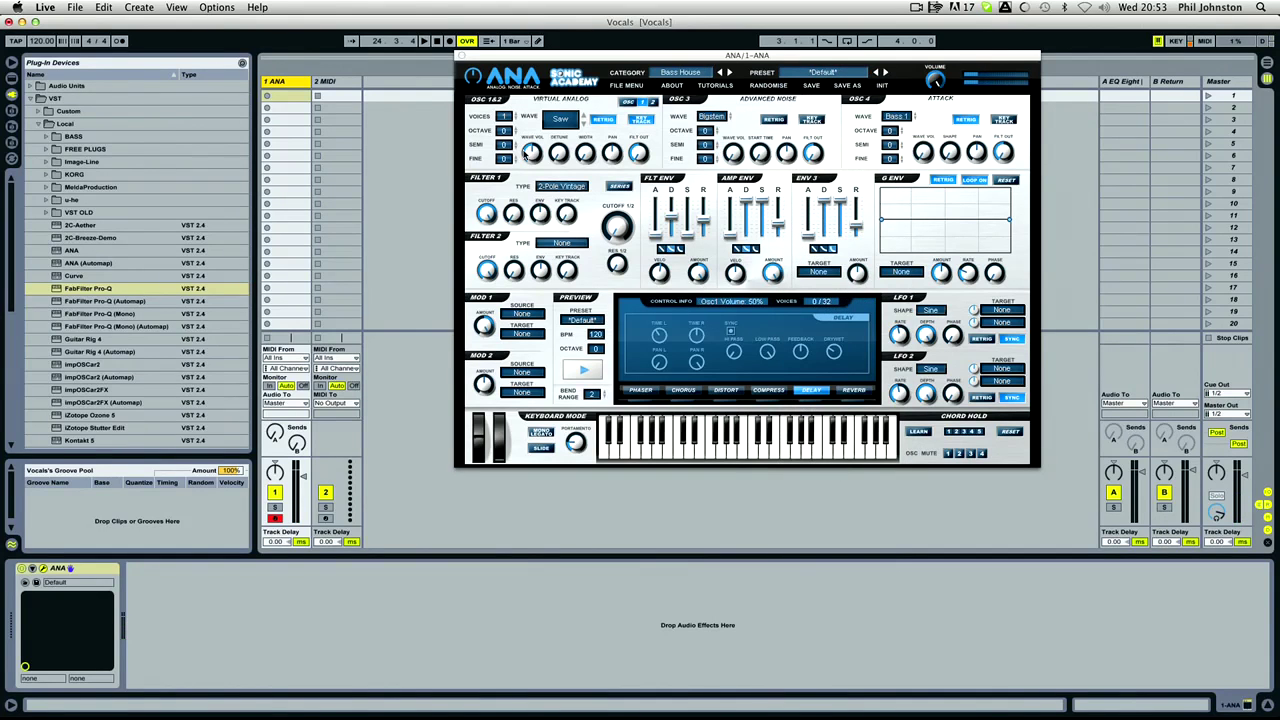
pyautogui.click(560, 120)
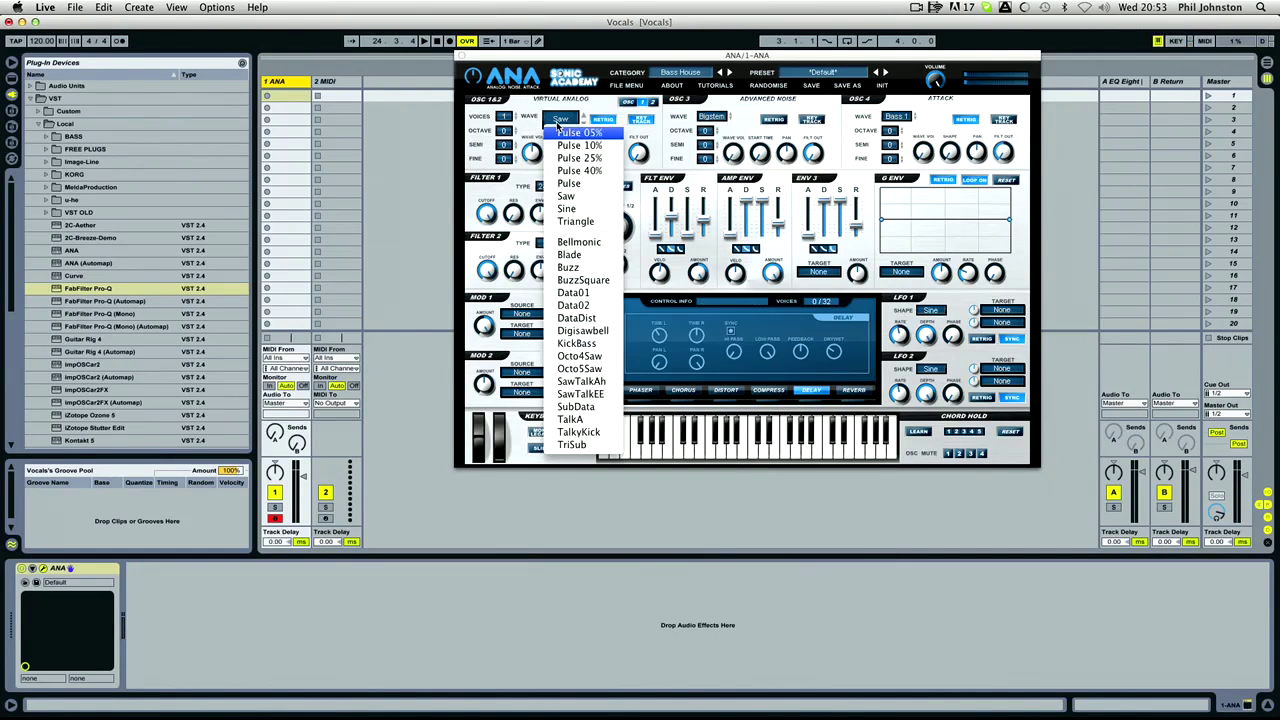
pyautogui.click(567, 210)
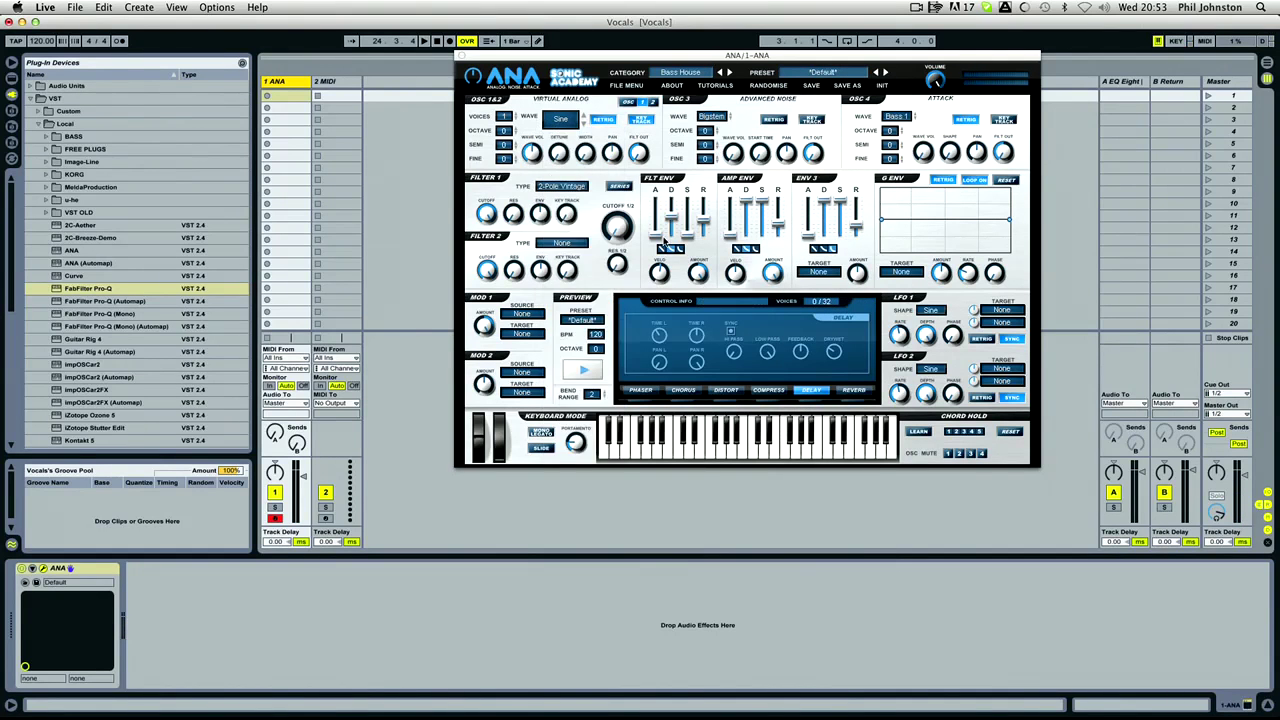
# Step: Target the G Env at Oscs (all) Pitch and shape its curve to fall from a high start to a low end
pyautogui.click(899, 270)
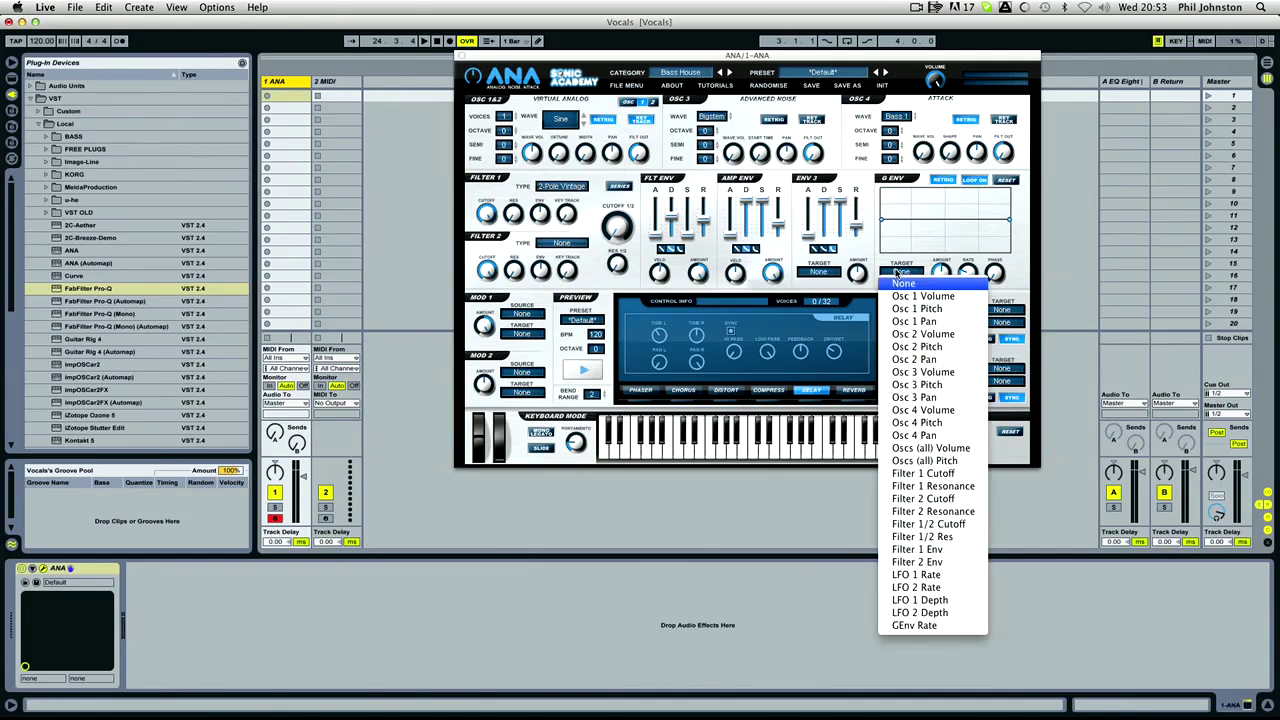
pyautogui.click(943, 461)
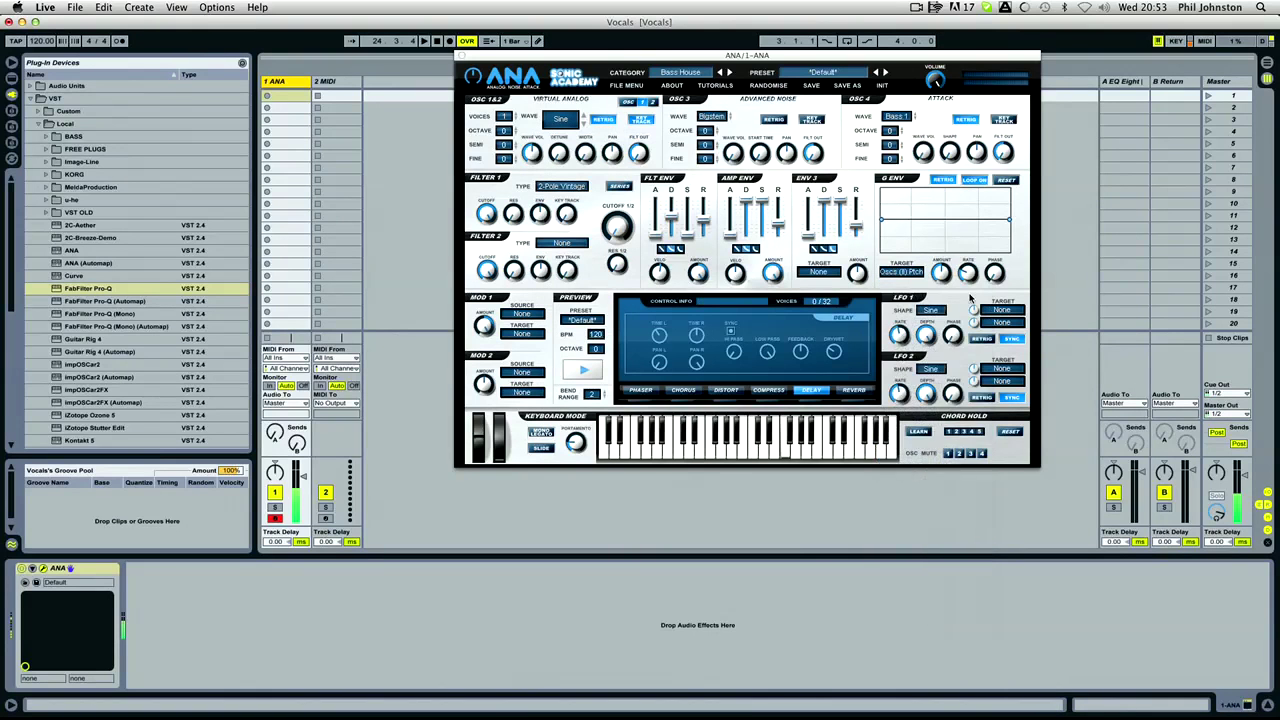
pyautogui.click(928, 219)
pyautogui.moveTo(928, 219); pyautogui.dragTo(931, 268)
pyautogui.moveTo(1009, 220); pyautogui.dragTo(995, 271)
pyautogui.moveTo(885, 224); pyautogui.dragTo(880, 188)
# Step: Set the G Env amount to 66.0% and bend its curve into a steep drop near the start
pyautogui.click(942, 273)
pyautogui.moveTo(928, 254); pyautogui.dragTo(882, 238)
pyautogui.moveTo(942, 276); pyautogui.dragTo(942, 266)
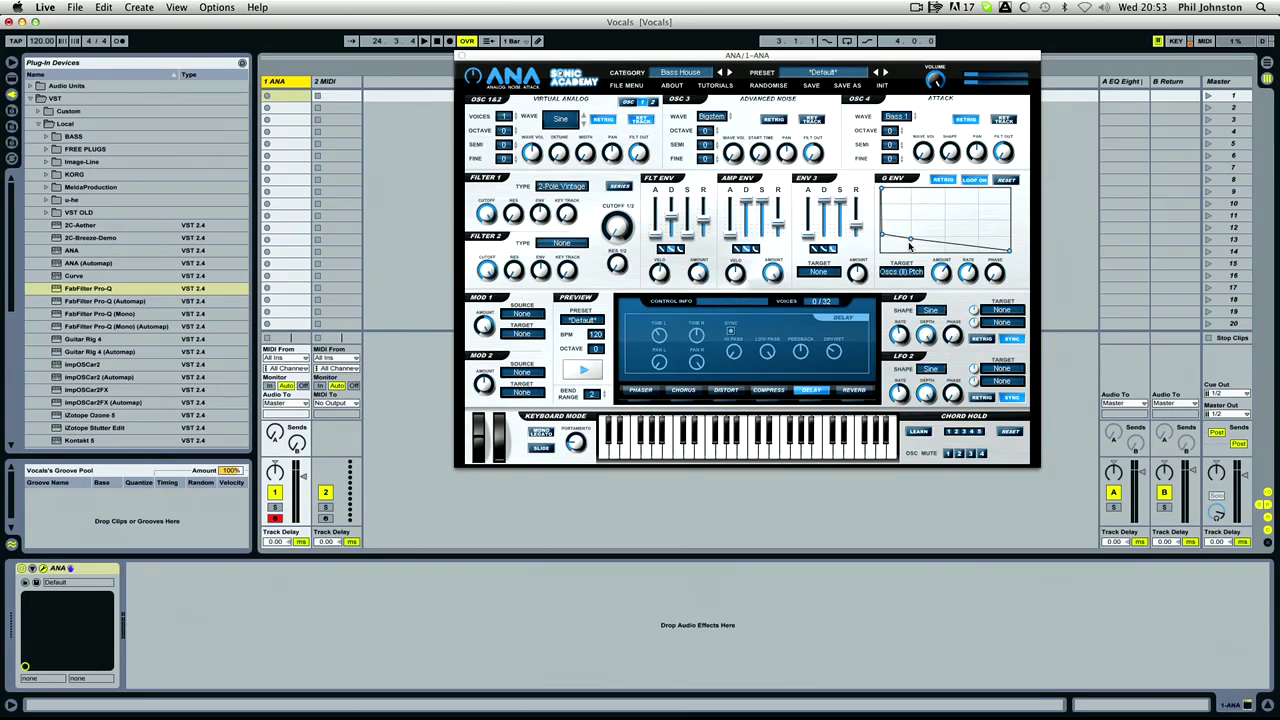
pyautogui.moveTo(907, 241); pyautogui.dragTo(897, 249)
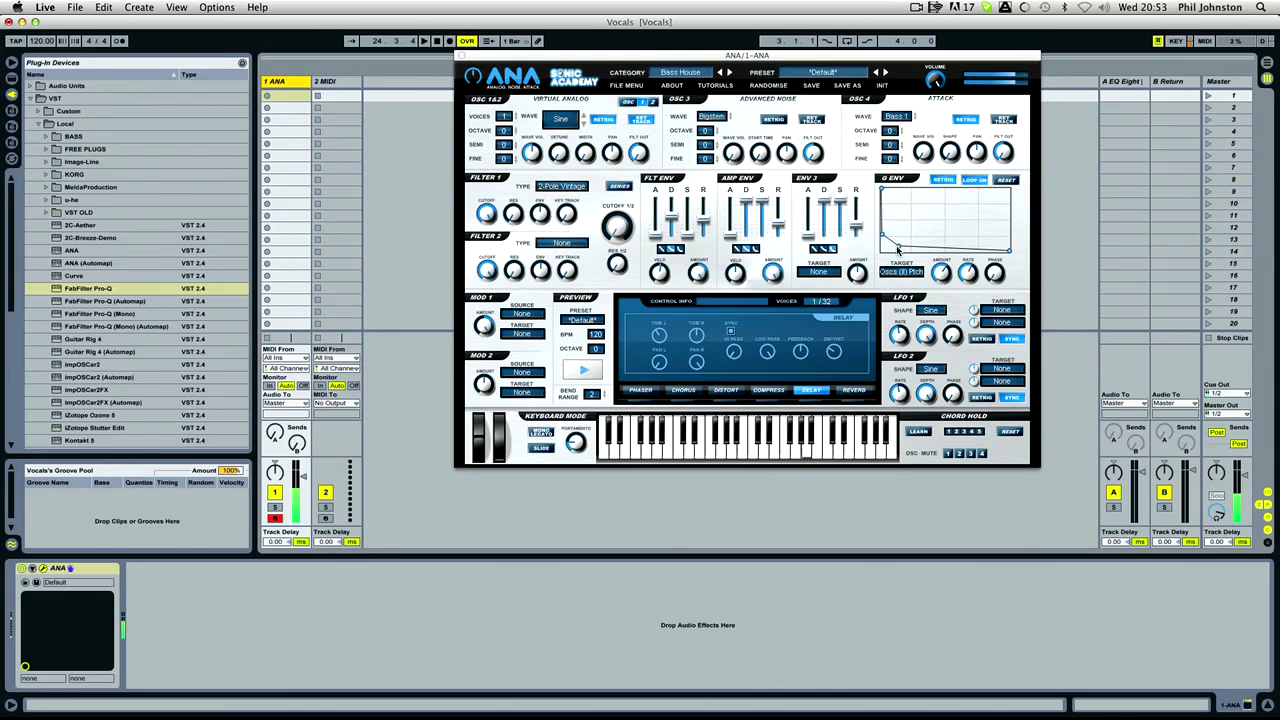
pyautogui.moveTo(946, 268)
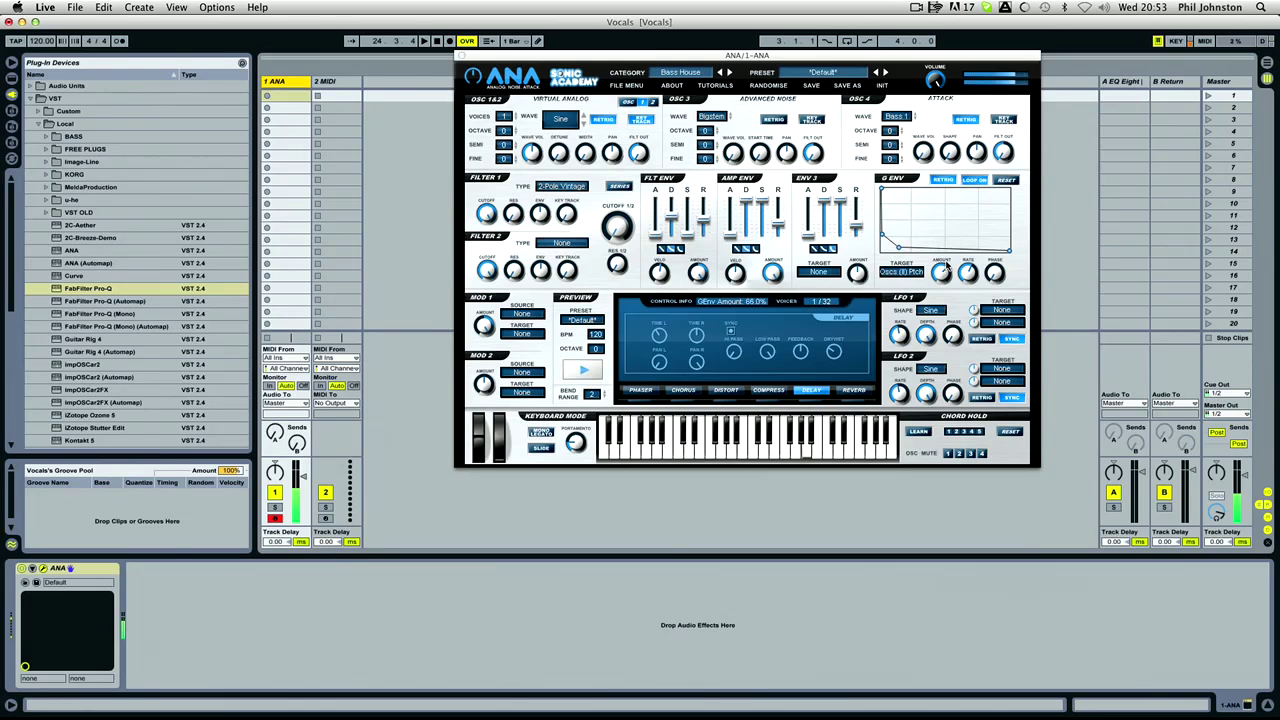
# Step: Turn off looping for the G Env and fine-tune the low bend point near the start of its curve
pyautogui.click(980, 180)
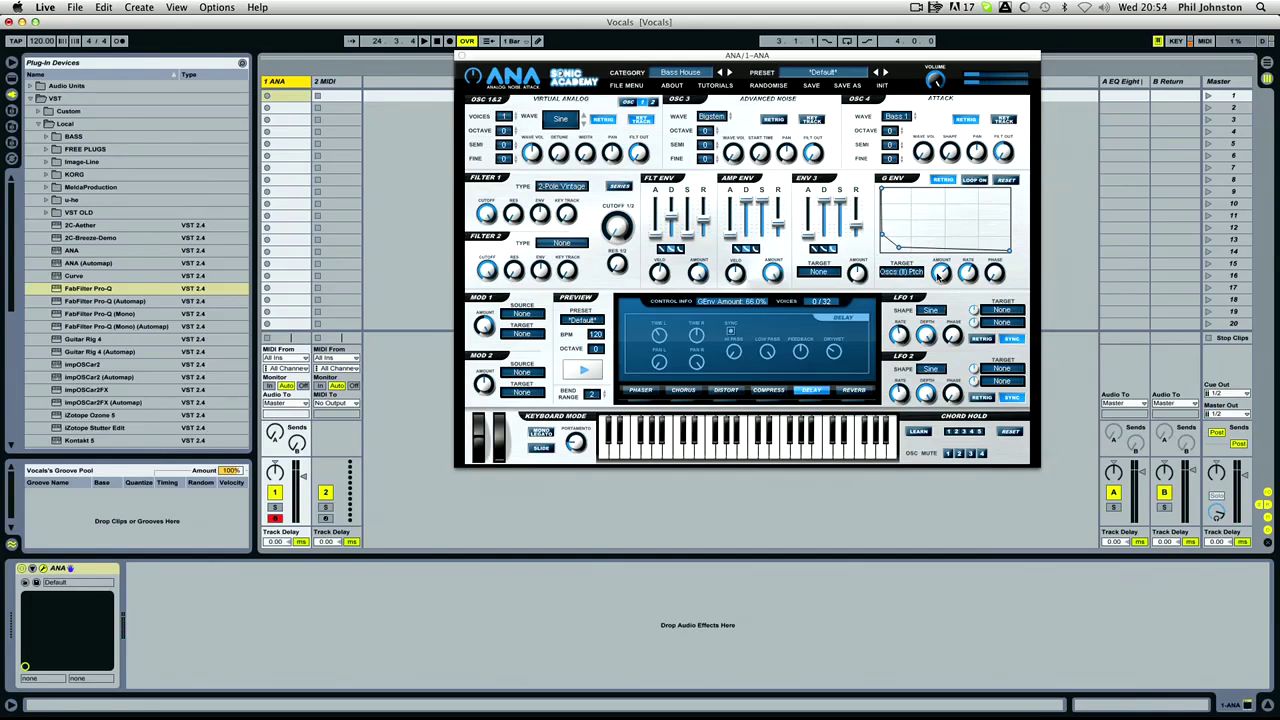
pyautogui.moveTo(900, 246); pyautogui.dragTo(883, 237)
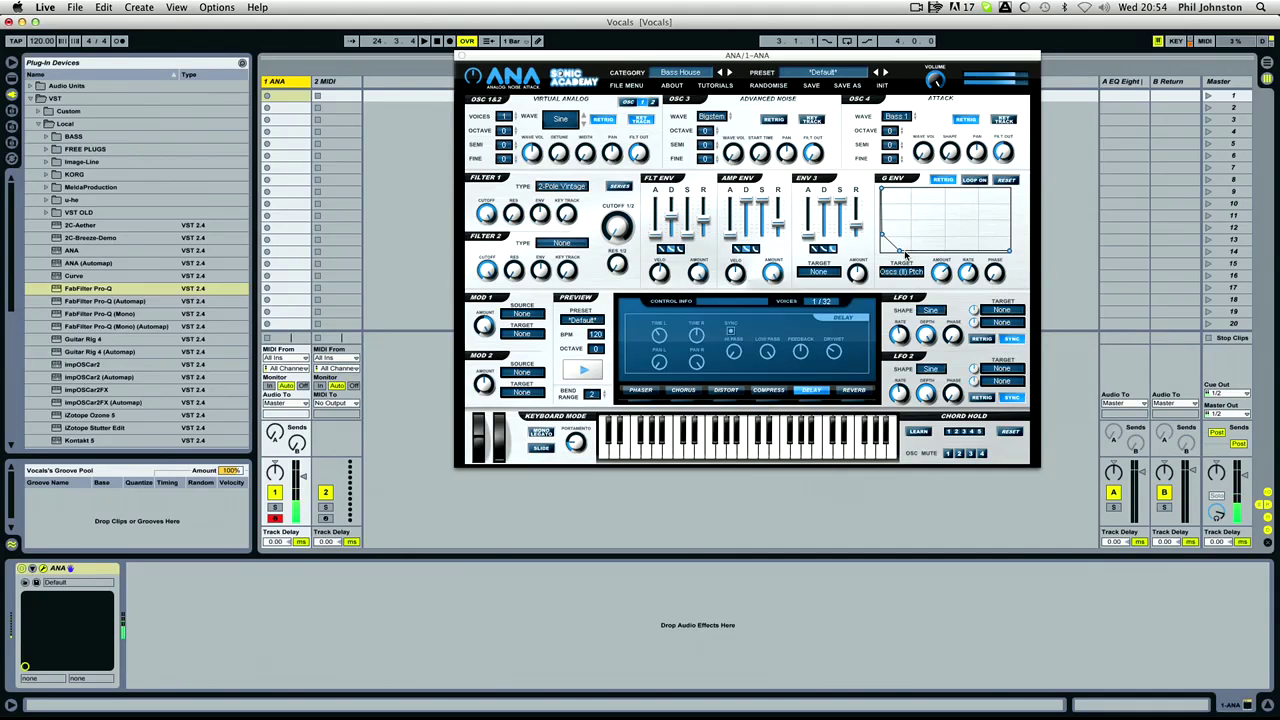
pyautogui.moveTo(904, 254); pyautogui.dragTo(899, 248)
# Step: Raise the computer keyboard's octave range to C4 to D5 and play test notes on the ANA track
pyautogui.press('x')
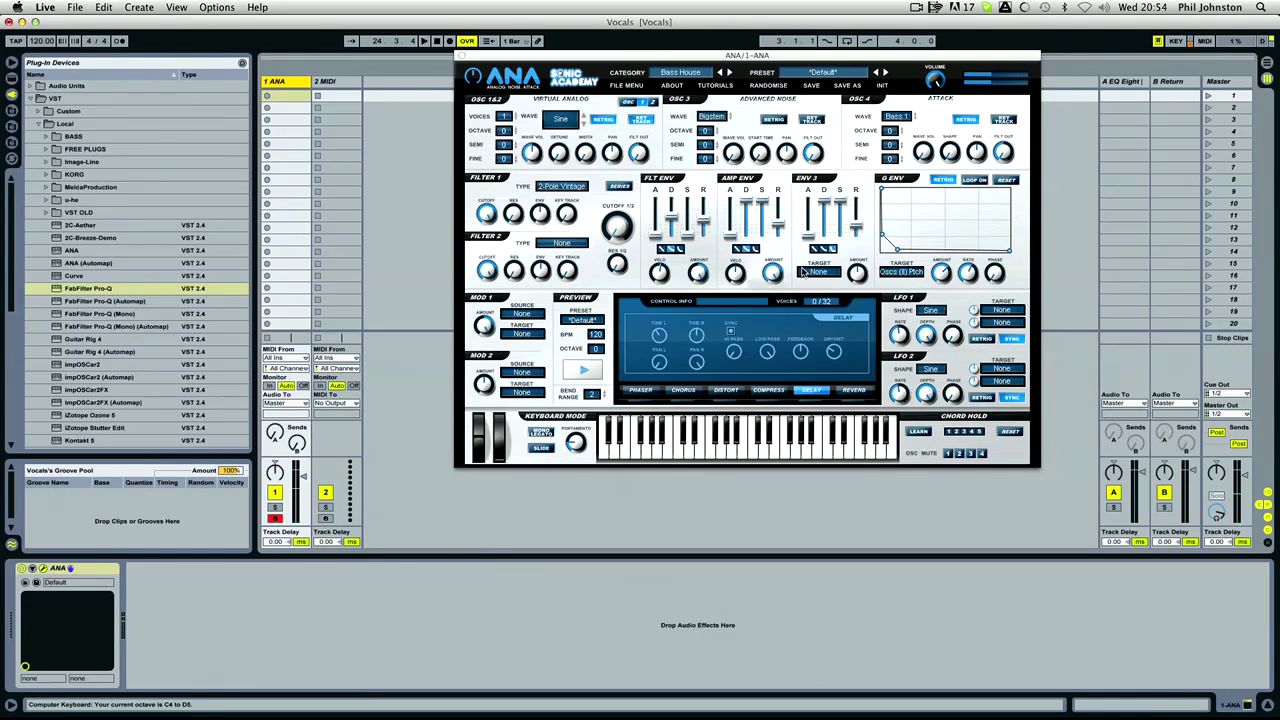
pyautogui.press('d')
pyautogui.press('g')
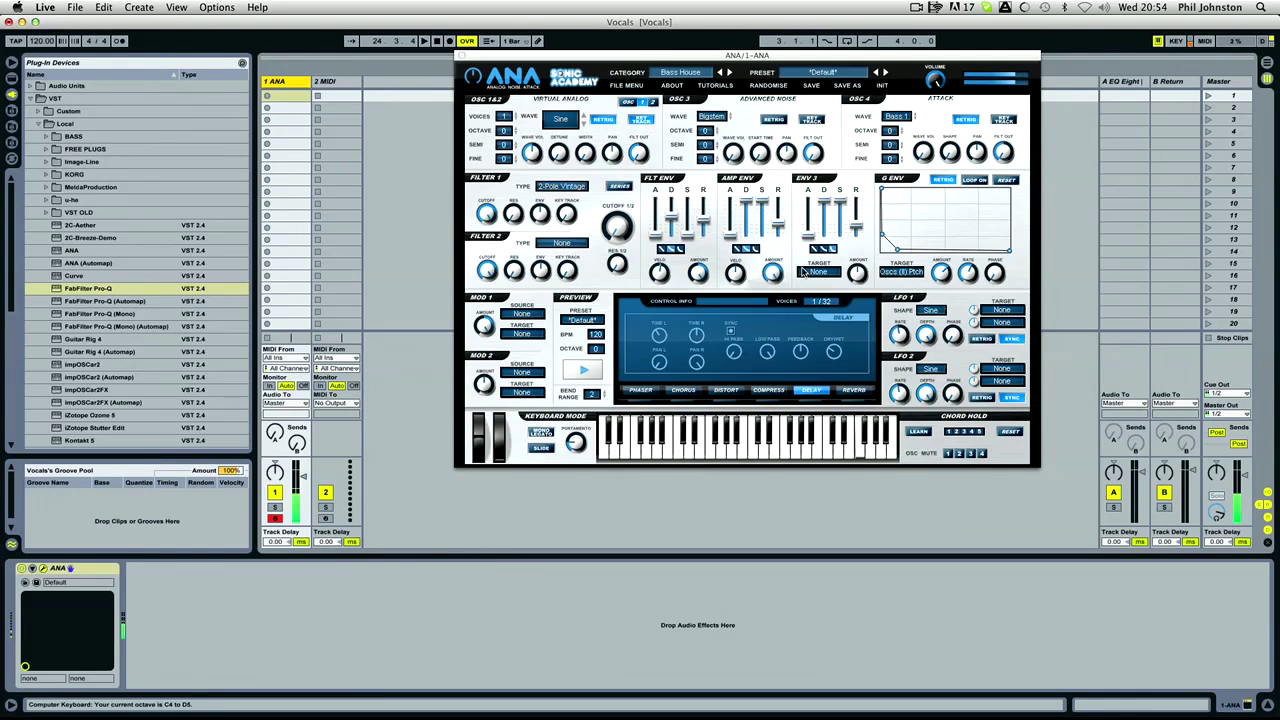
pyautogui.press('d')
pyautogui.press('d')
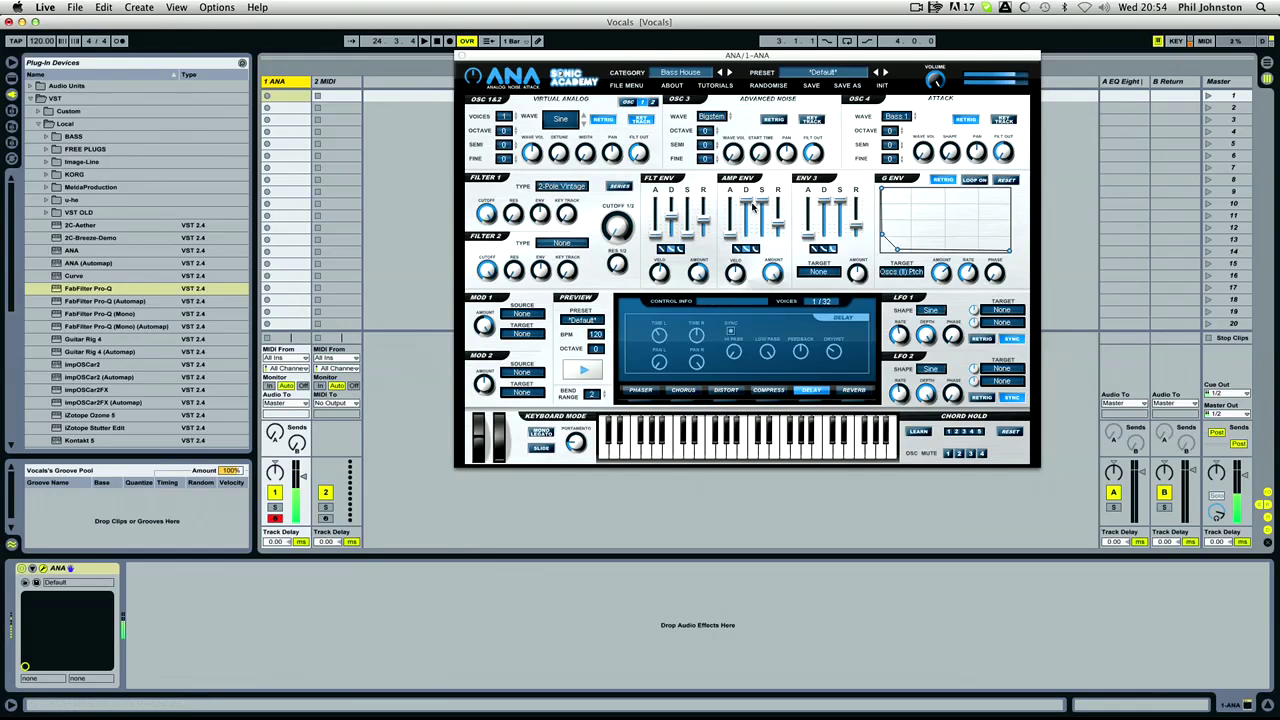
# Step: Shorten the Amp Env decay and play test notes to audition the sound
pyautogui.moveTo(748, 206); pyautogui.dragTo(748, 222)
pyautogui.press('d')
pyautogui.press('g')
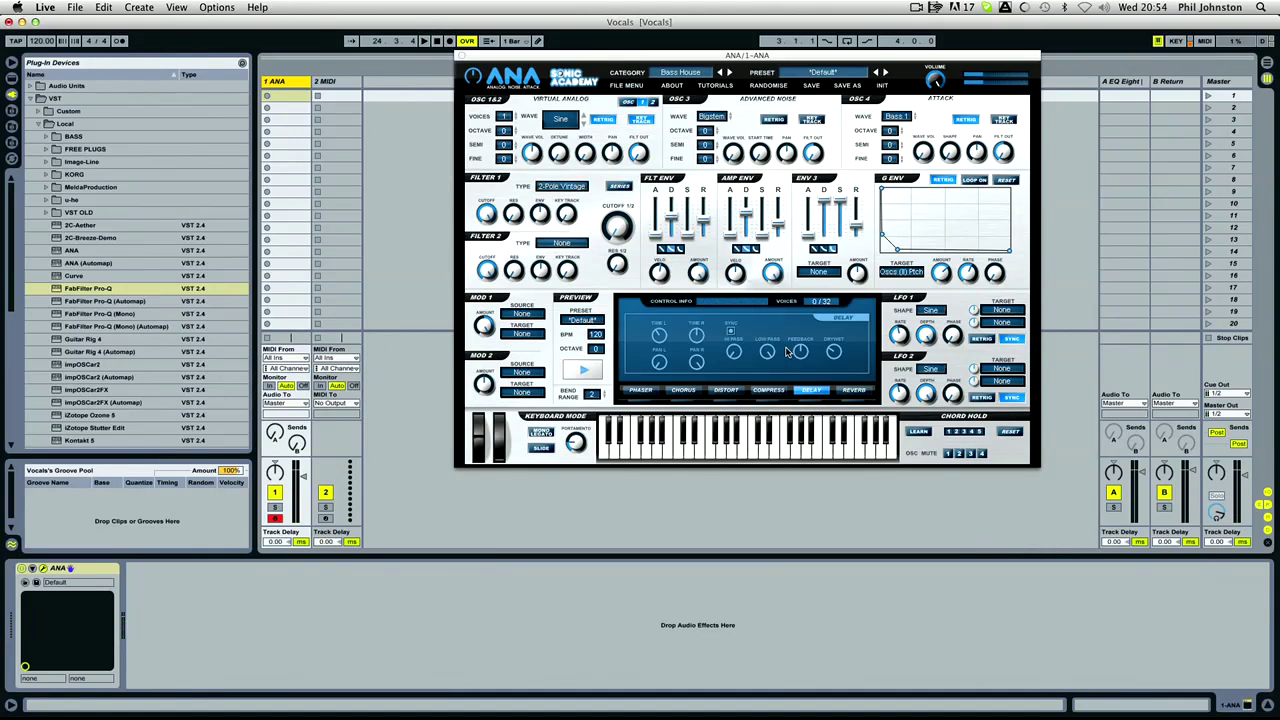
pyautogui.press('d')
# Step: Add the 1976 Compressor preset after ANA and raise its threshold to -22.1 dB
pyautogui.click(11, 62)
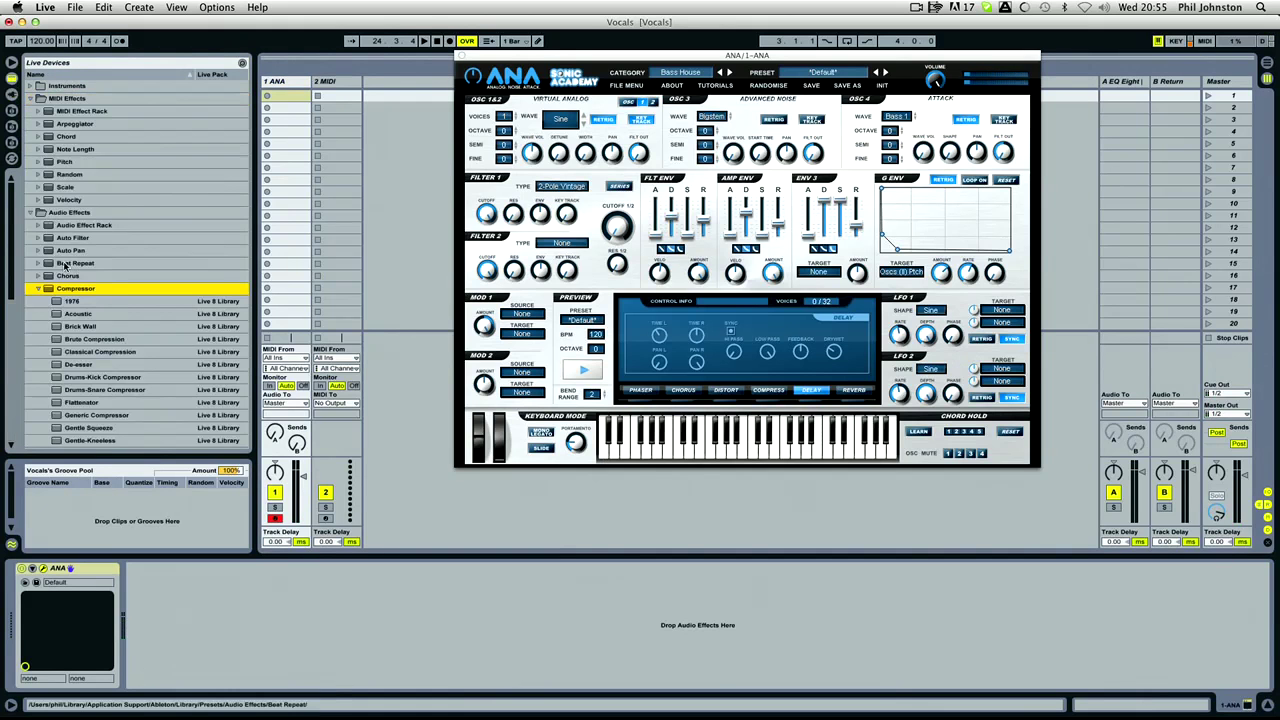
pyautogui.click(66, 302)
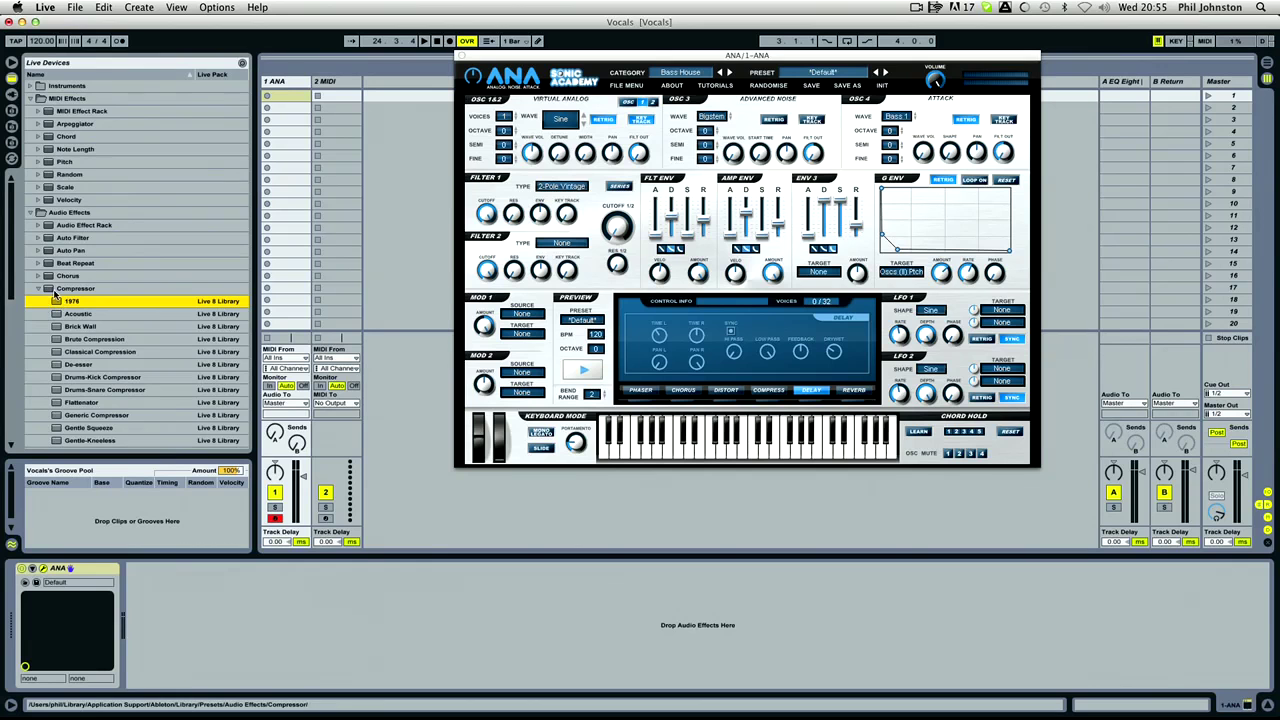
pyautogui.moveTo(57, 303); pyautogui.dragTo(187, 634)
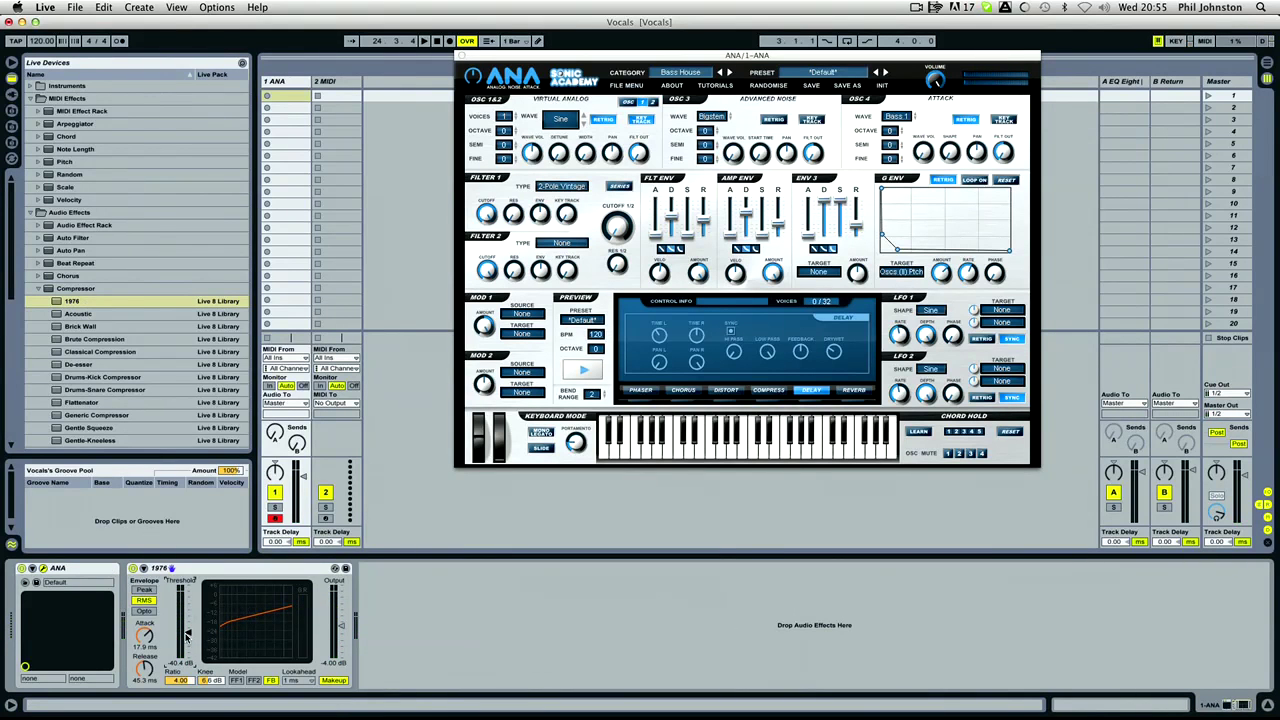
pyautogui.moveTo(186, 635)
pyautogui.mouseDown()
pyautogui.moveTo(187, 648)
pyautogui.moveTo(187, 613)
pyautogui.mouseUp()
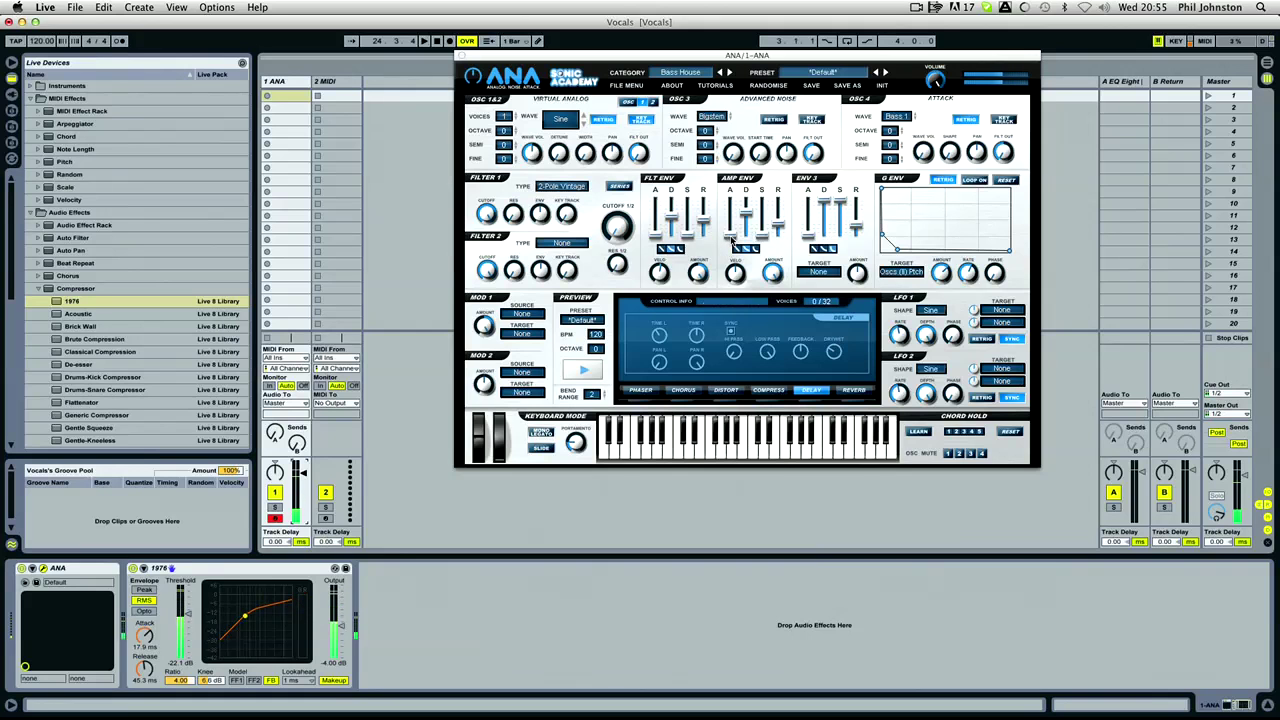
# Step: Fine-tune the Amp Env attack and G Env rate, and move the G Env curve's low bend point closer to its start
pyautogui.moveTo(730, 229); pyautogui.dragTo(731, 235)
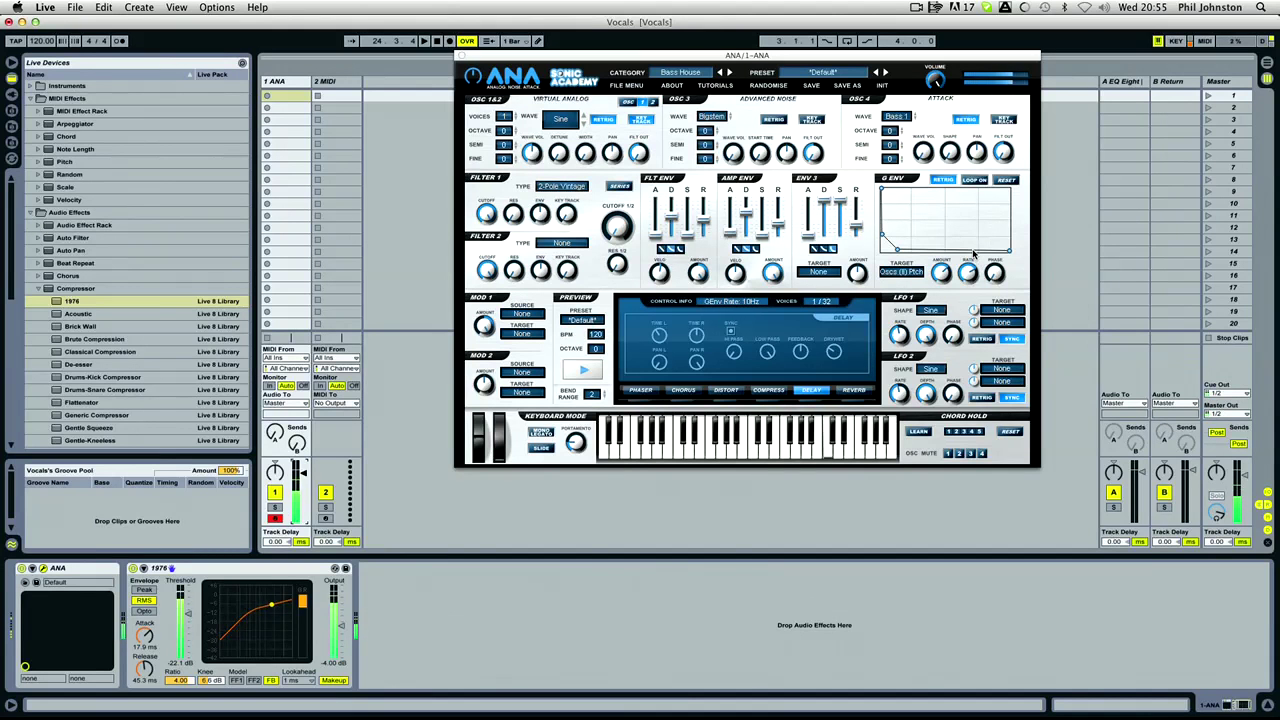
pyautogui.moveTo(974, 254); pyautogui.dragTo(982, 297)
pyautogui.moveTo(899, 250)
pyautogui.mouseDown()
pyautogui.moveTo(913, 254)
pyautogui.moveTo(893, 255)
pyautogui.mouseUp()
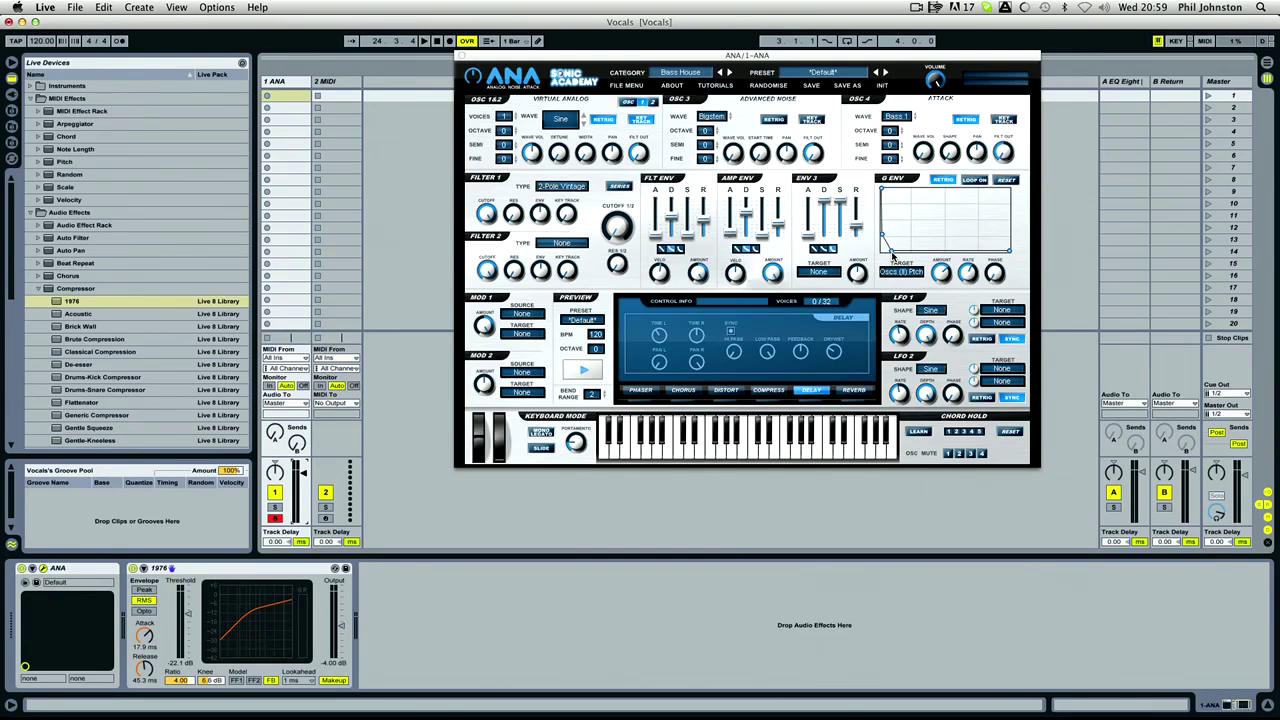
# Step: Switch to Finder, open "1080 lines 15 min countdown.mov" from the Desktop folder, lower its volume slightly and play it
pyautogui.moveTo(308, 705)
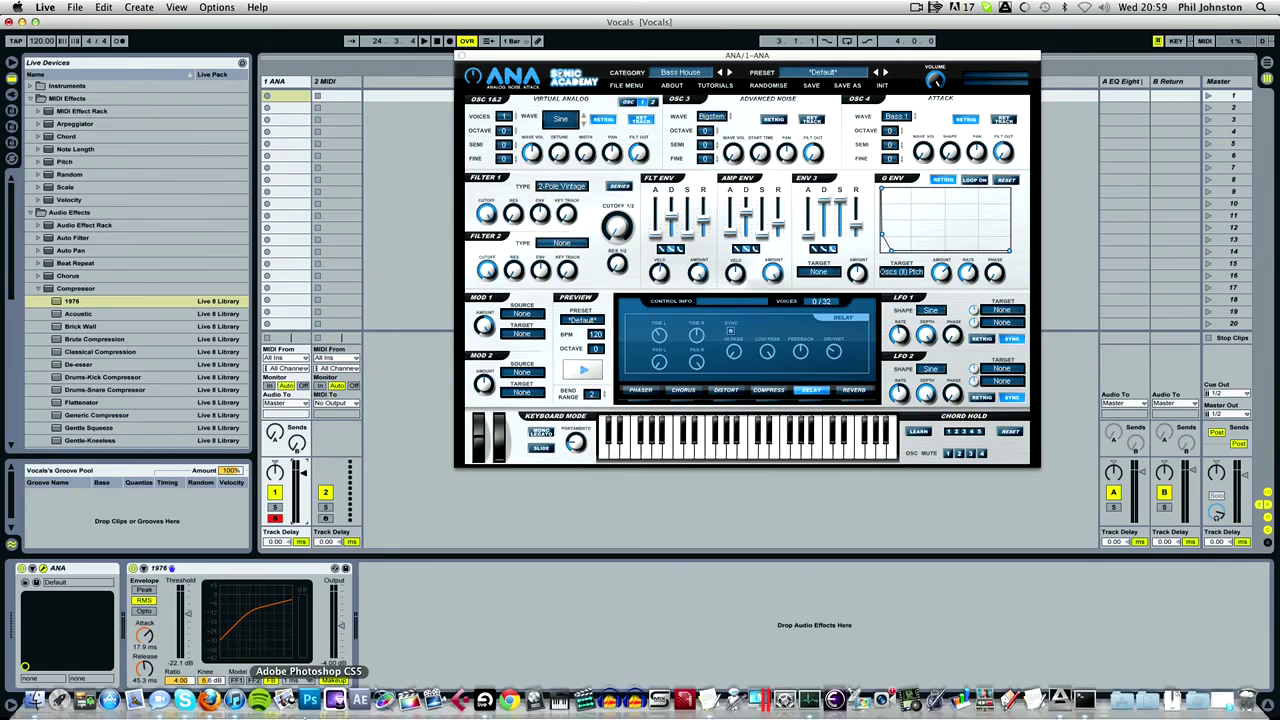
pyautogui.click(34, 699)
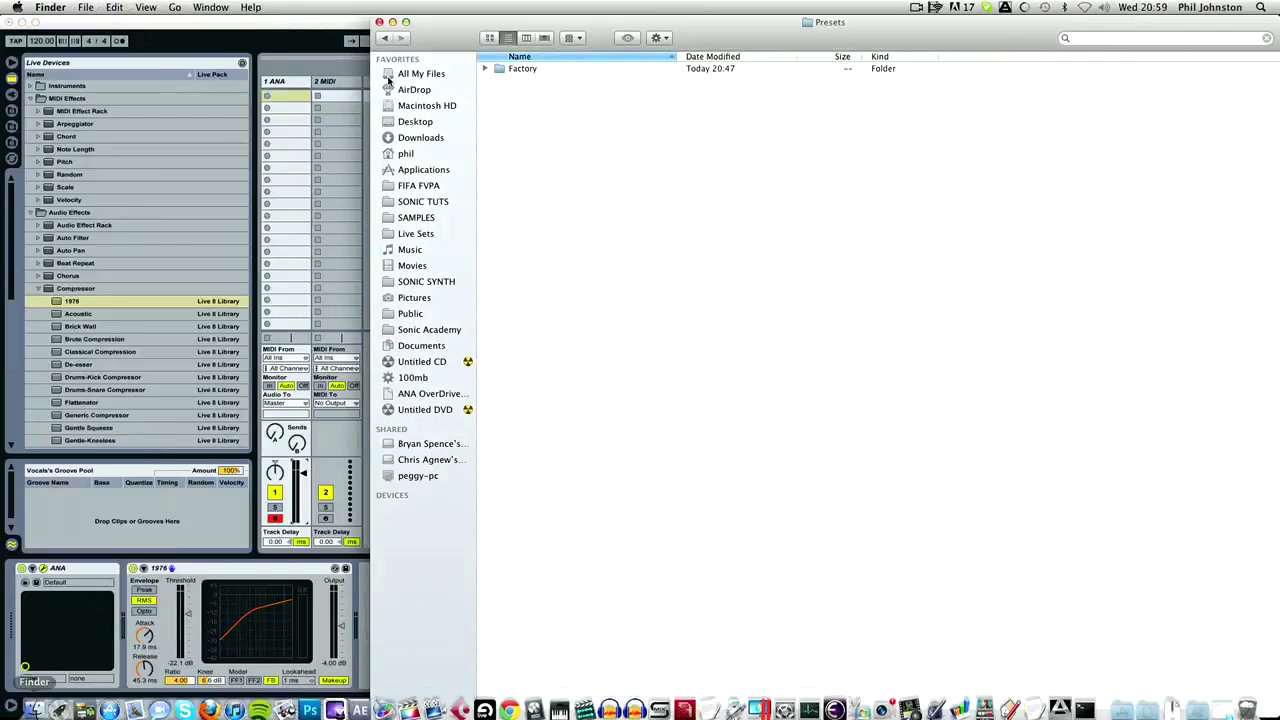
pyautogui.click(416, 124)
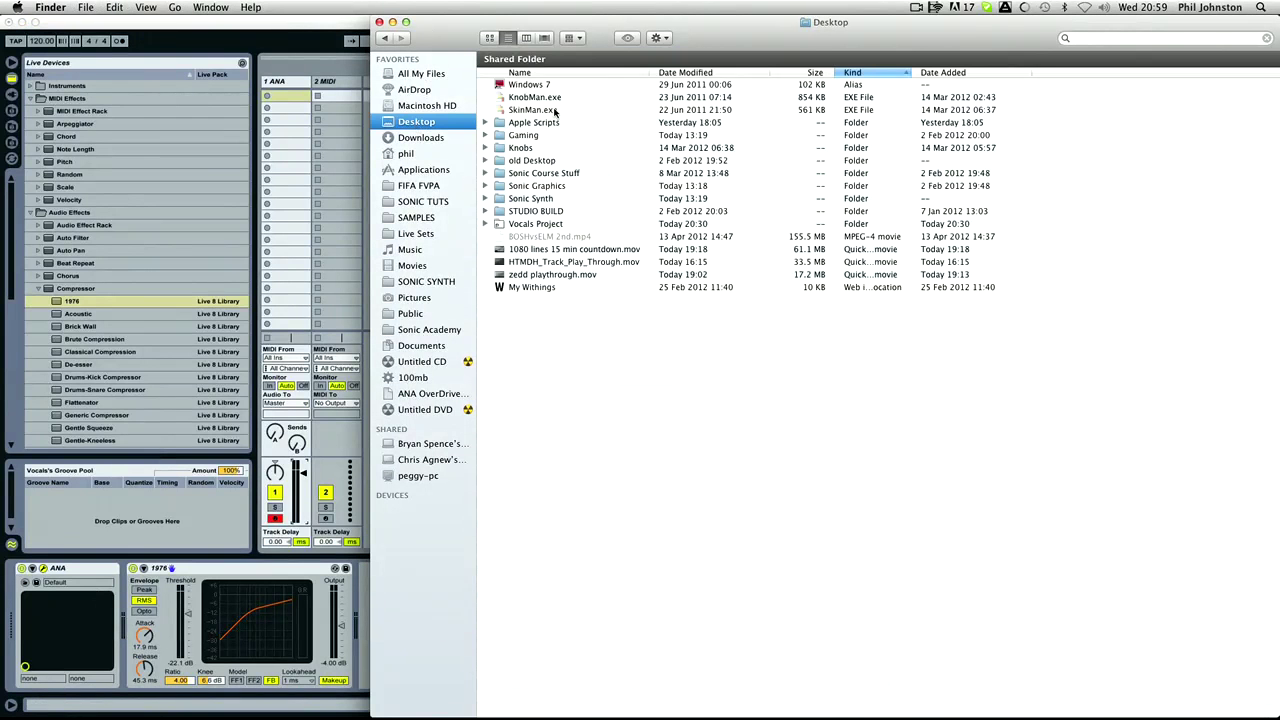
pyautogui.doubleClick(553, 250)
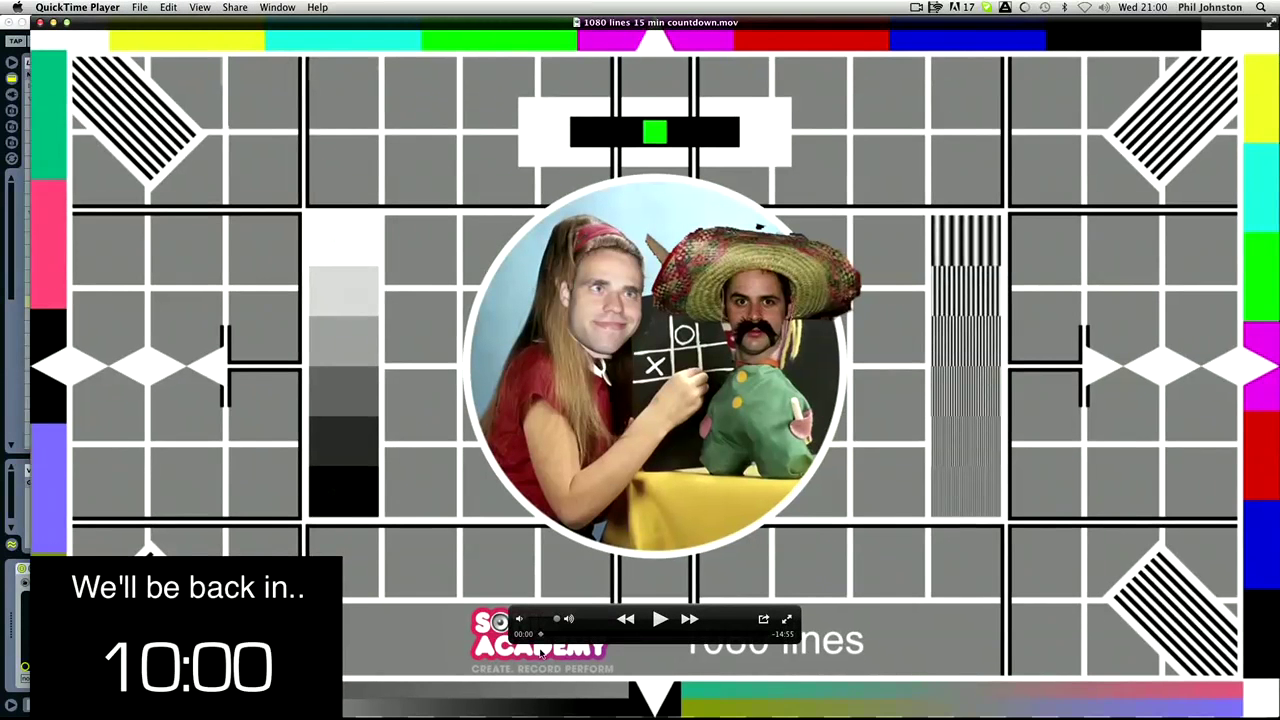
pyautogui.moveTo(557, 620); pyautogui.dragTo(548, 620)
pyautogui.click(660, 619)
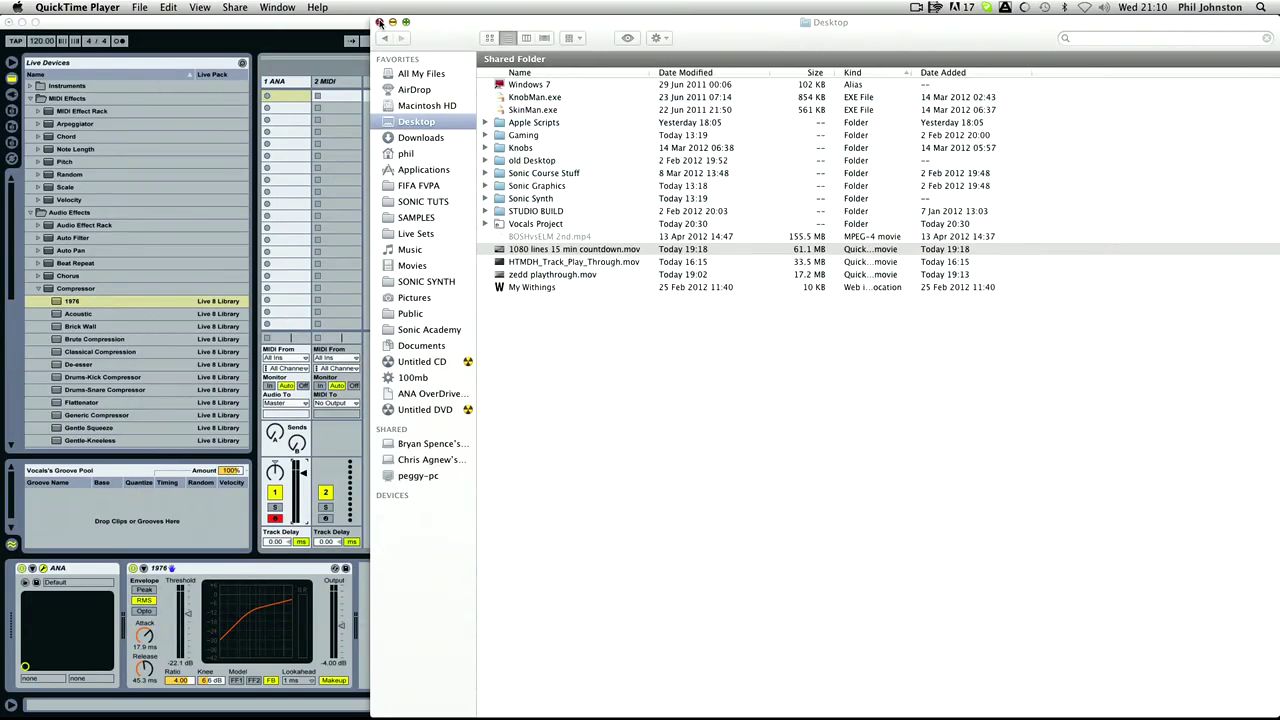
# Step: Minimize the Finder, Live, iTunes and Firefox windows to clear the desktop
pyautogui.click(394, 22)
pyautogui.click(576, 319)
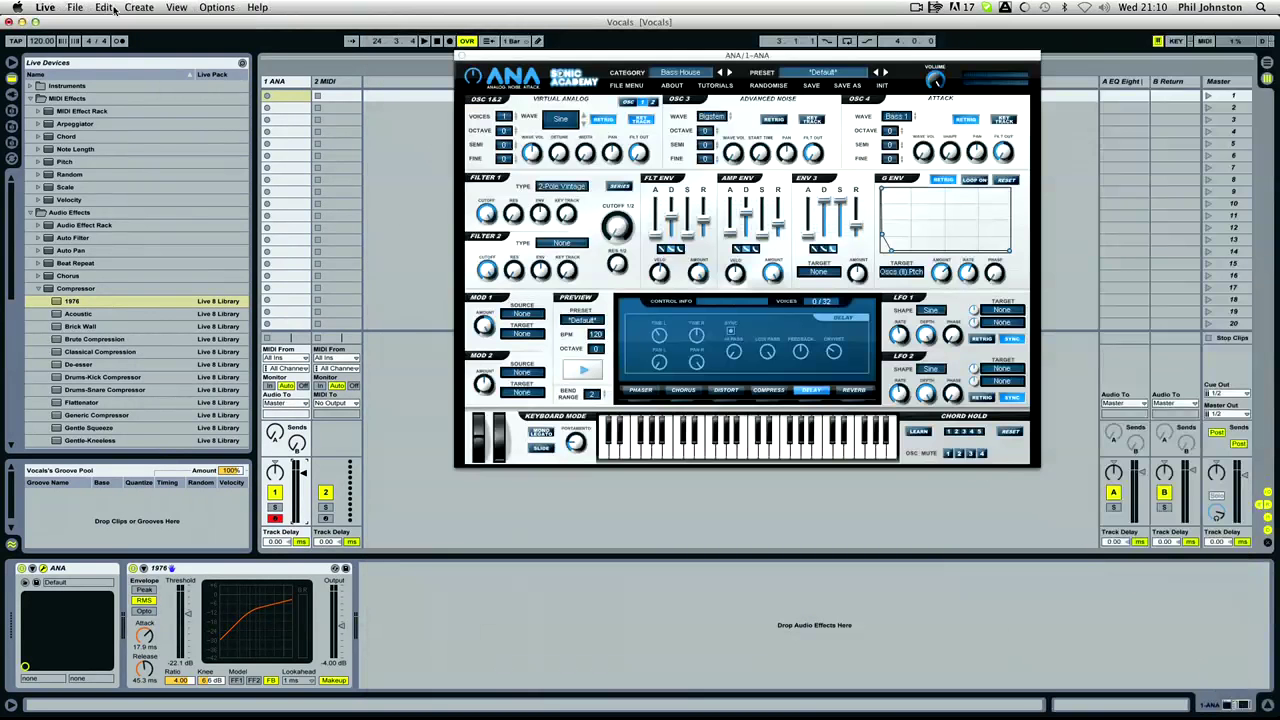
pyautogui.click(22, 21)
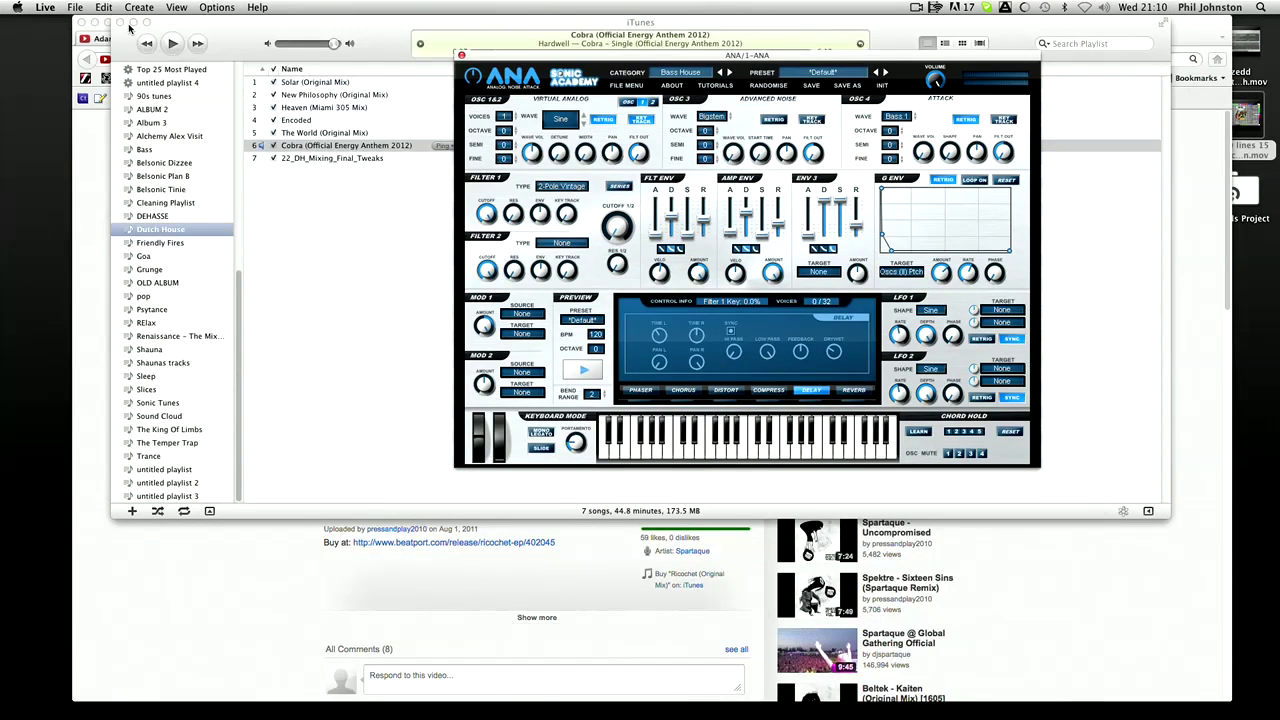
pyautogui.click(133, 21)
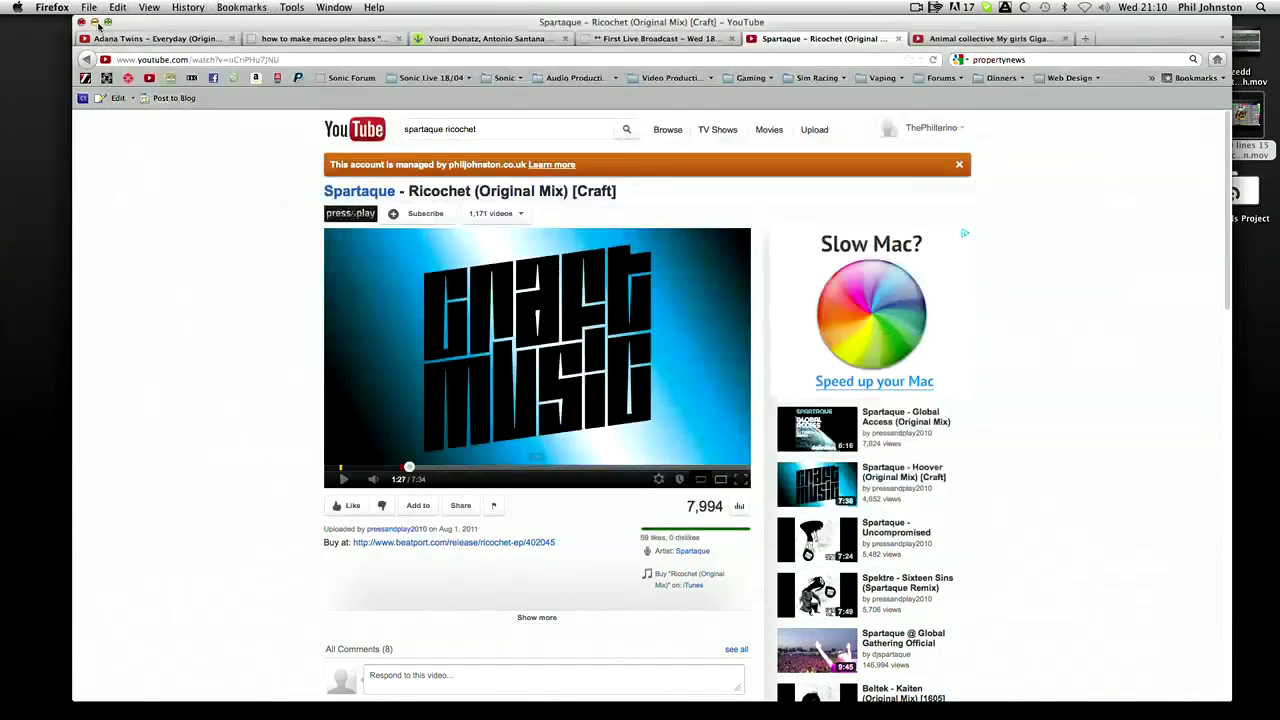
pyautogui.click(95, 21)
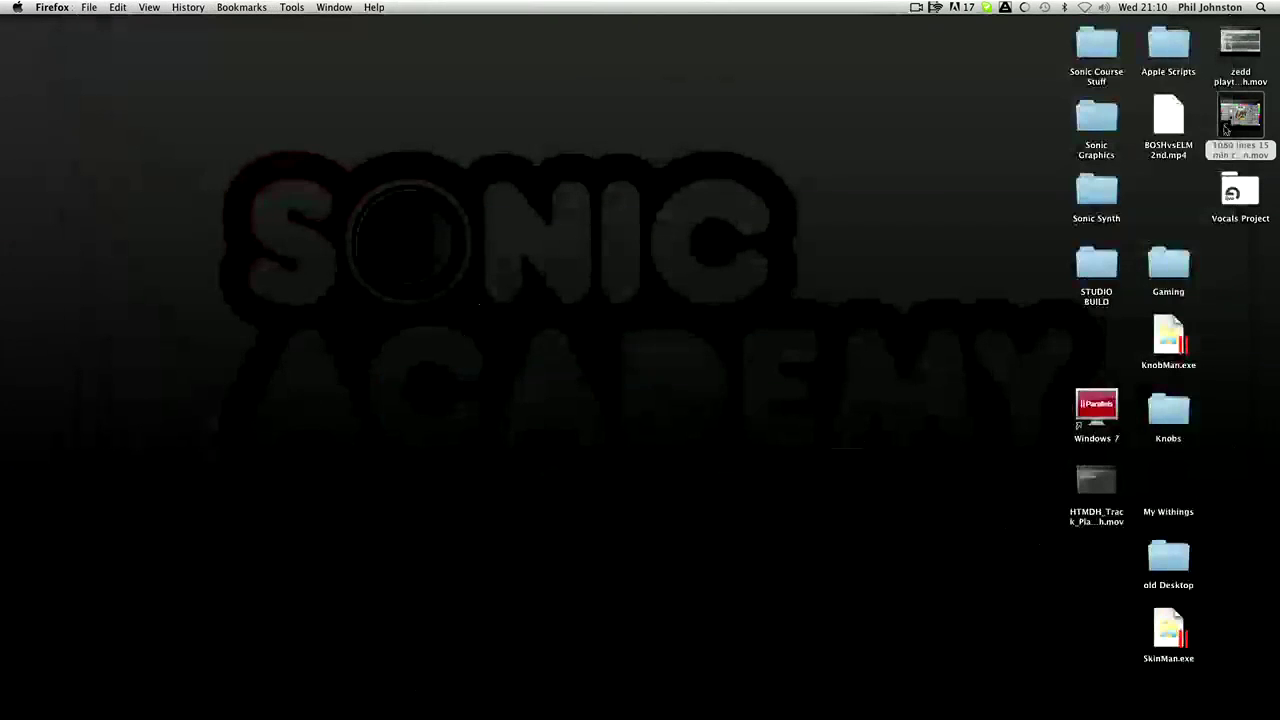
pyautogui.click(951, 271)
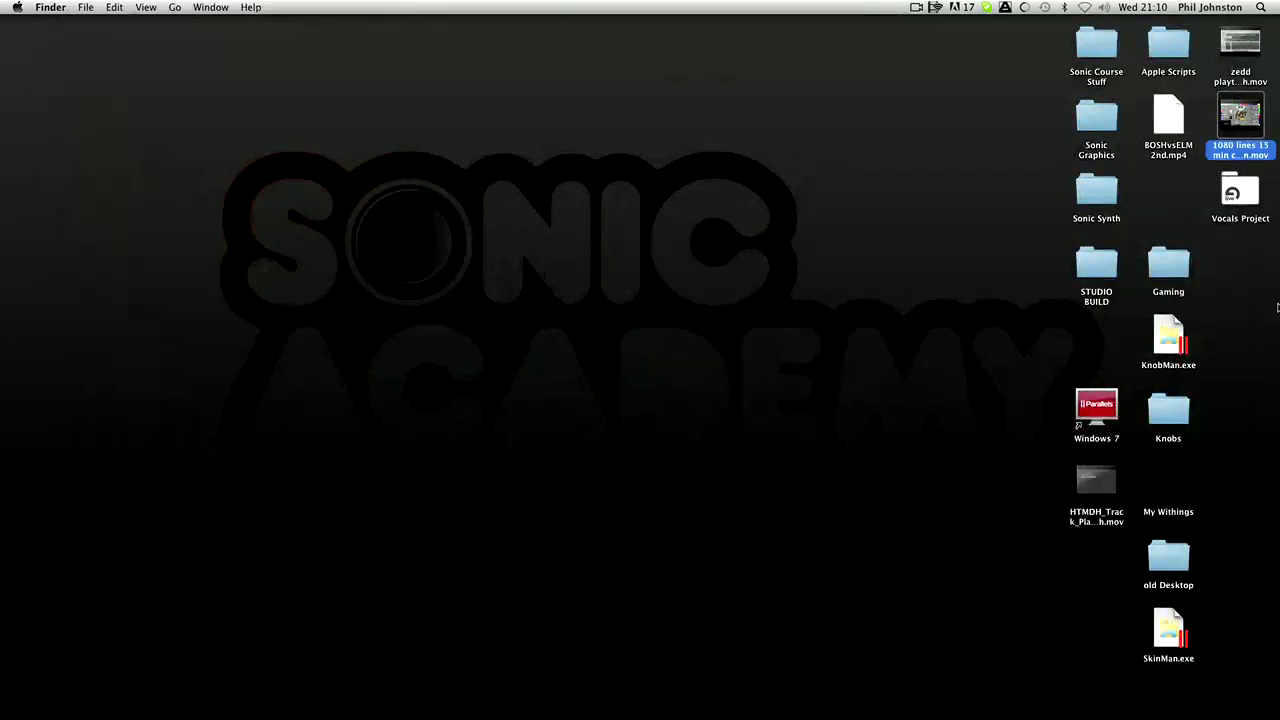
# Step: Open HTMDH_Track_Play_Through.mov from the desktop and play it full screen
pyautogui.click(1103, 497)
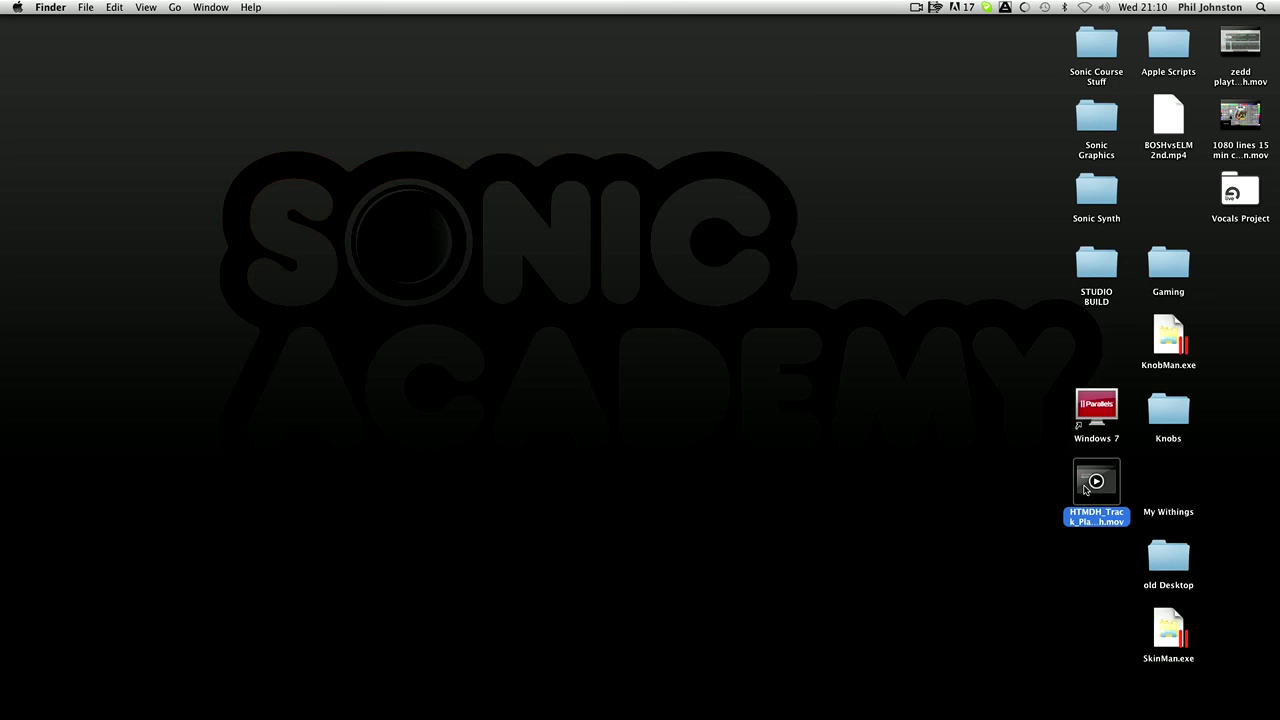
pyautogui.doubleClick(1085, 488)
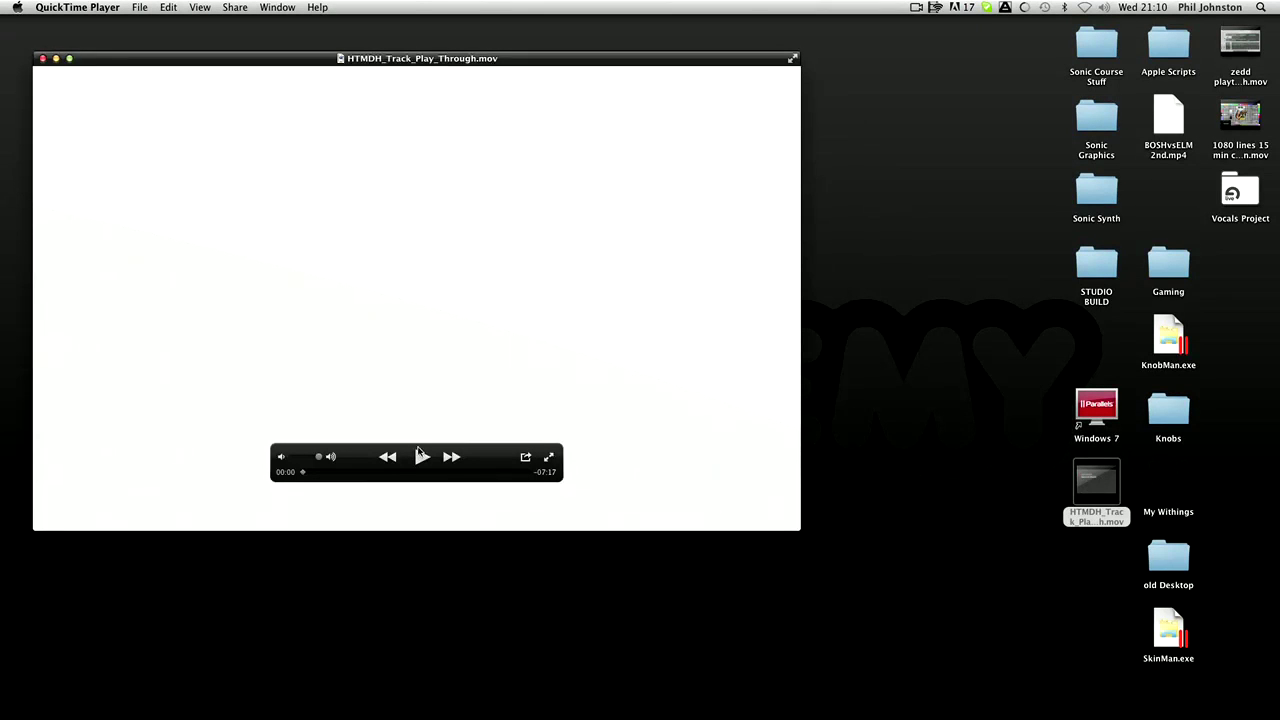
pyautogui.click(422, 456)
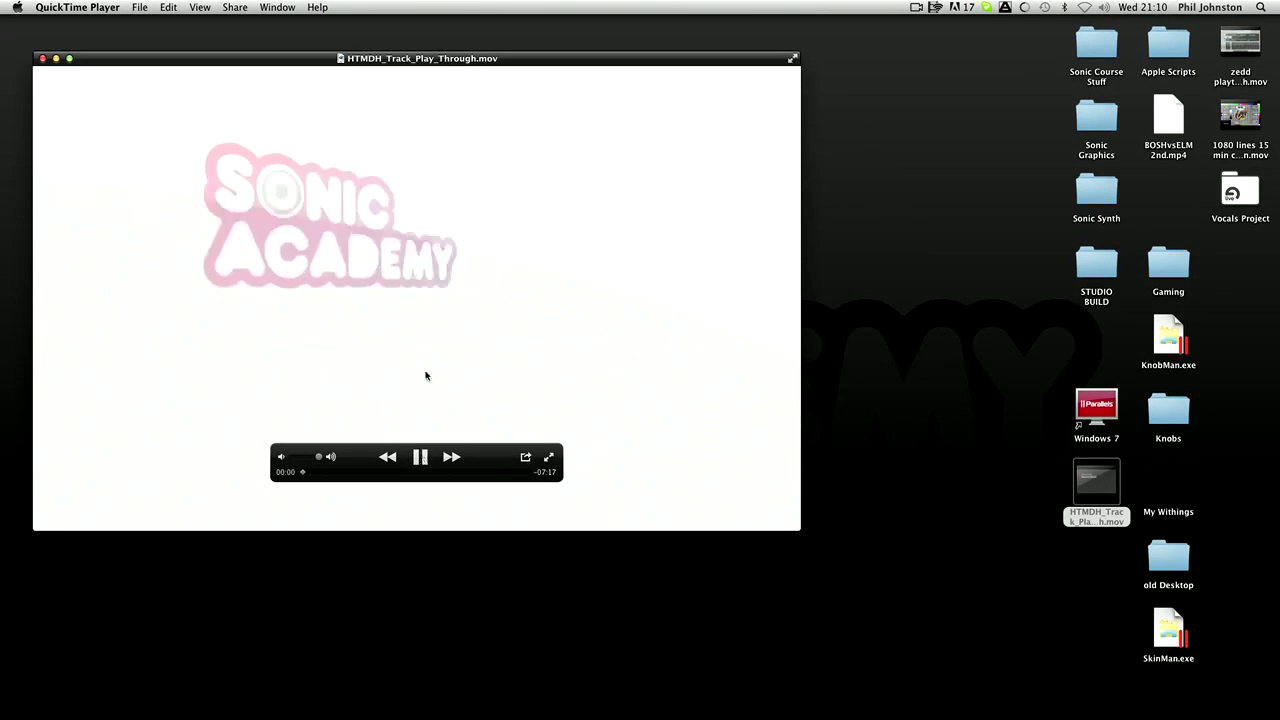
pyautogui.click(262, 6)
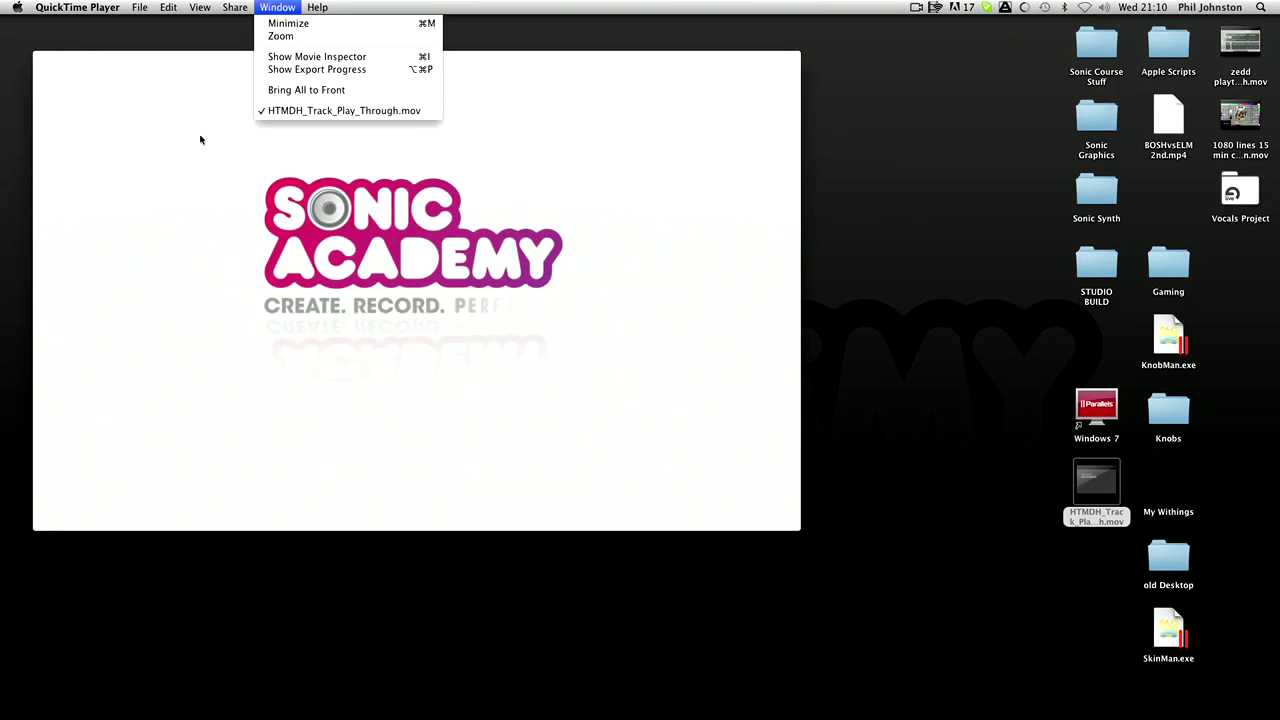
pyautogui.moveTo(187, 5)
pyautogui.click(212, 24)
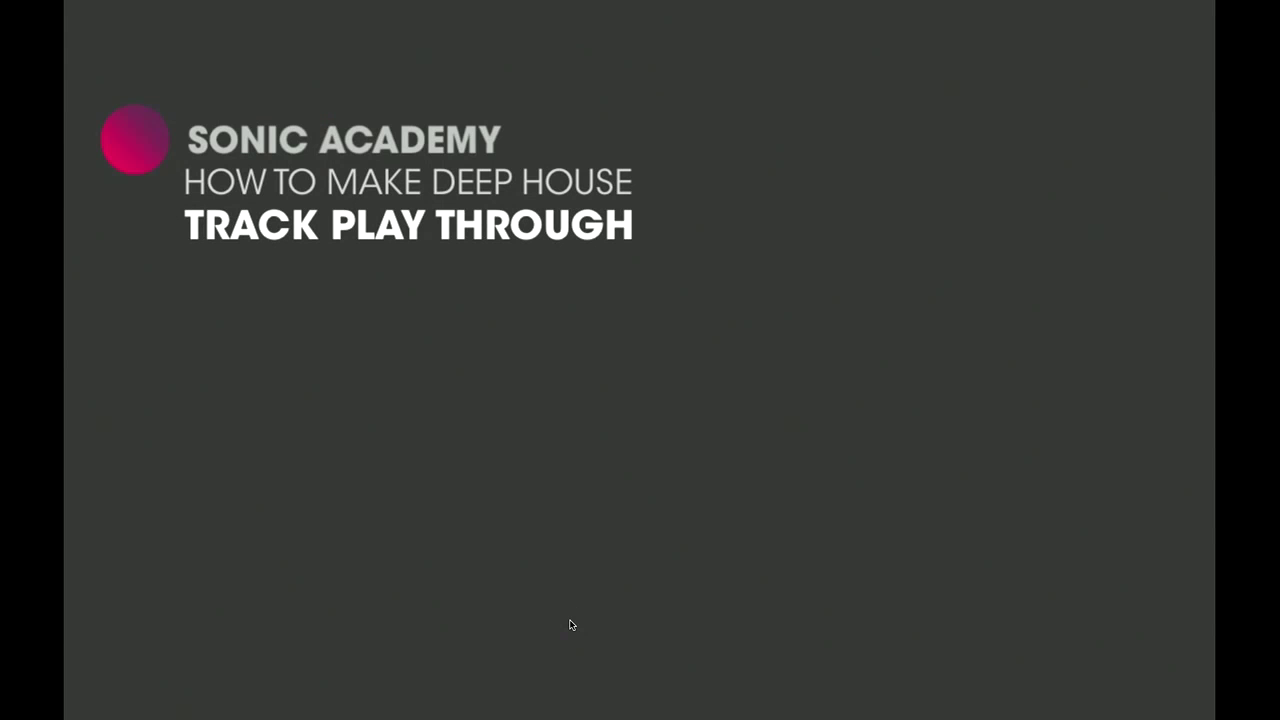
pyautogui.moveTo(571, 625)
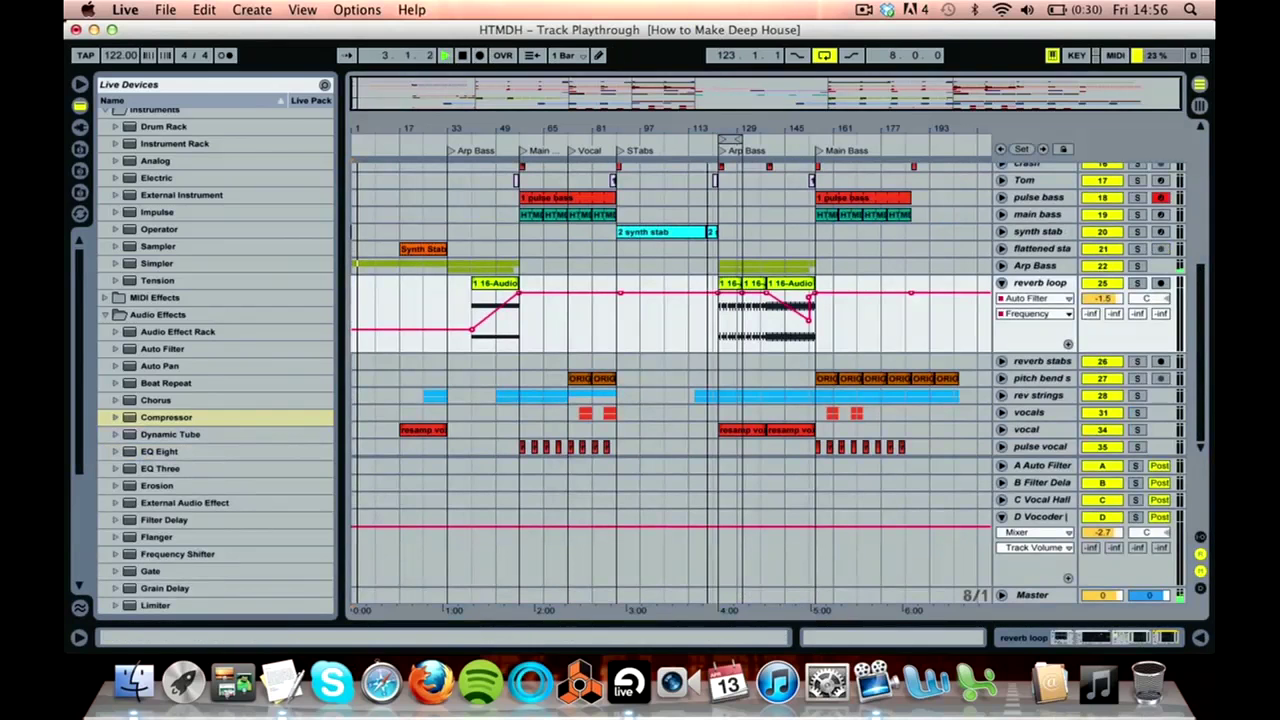
# Step: Fold the reverb loop track and the D Vocoder return track in the deep house arrangement during playback
pyautogui.click(1001, 284)
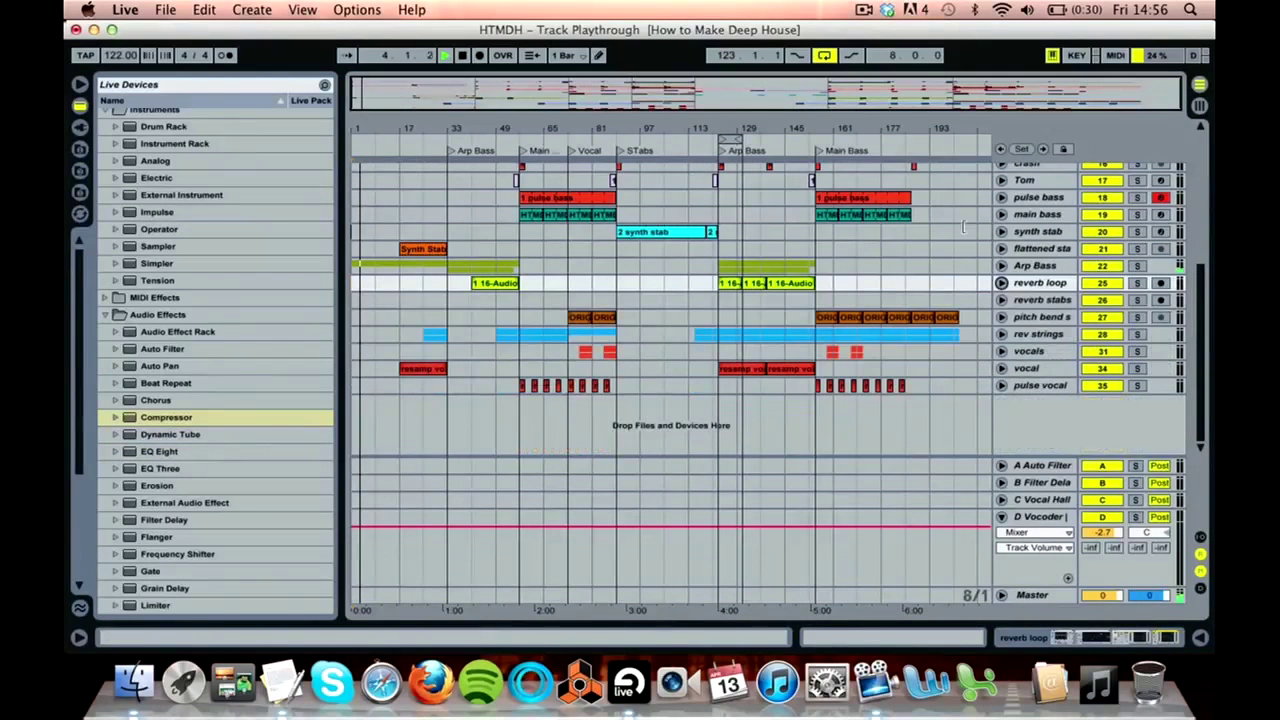
pyautogui.scroll(3, 937, 248)
pyautogui.scroll(5, 937, 248)
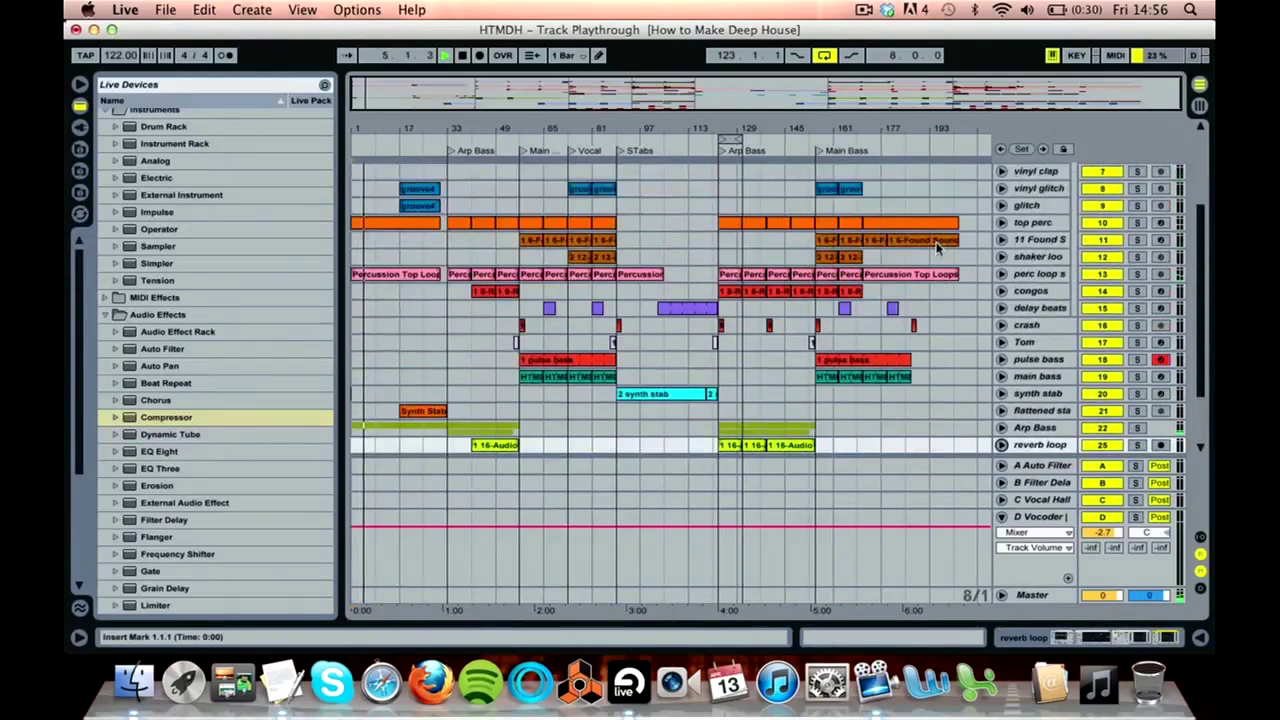
pyautogui.scroll(3, 937, 248)
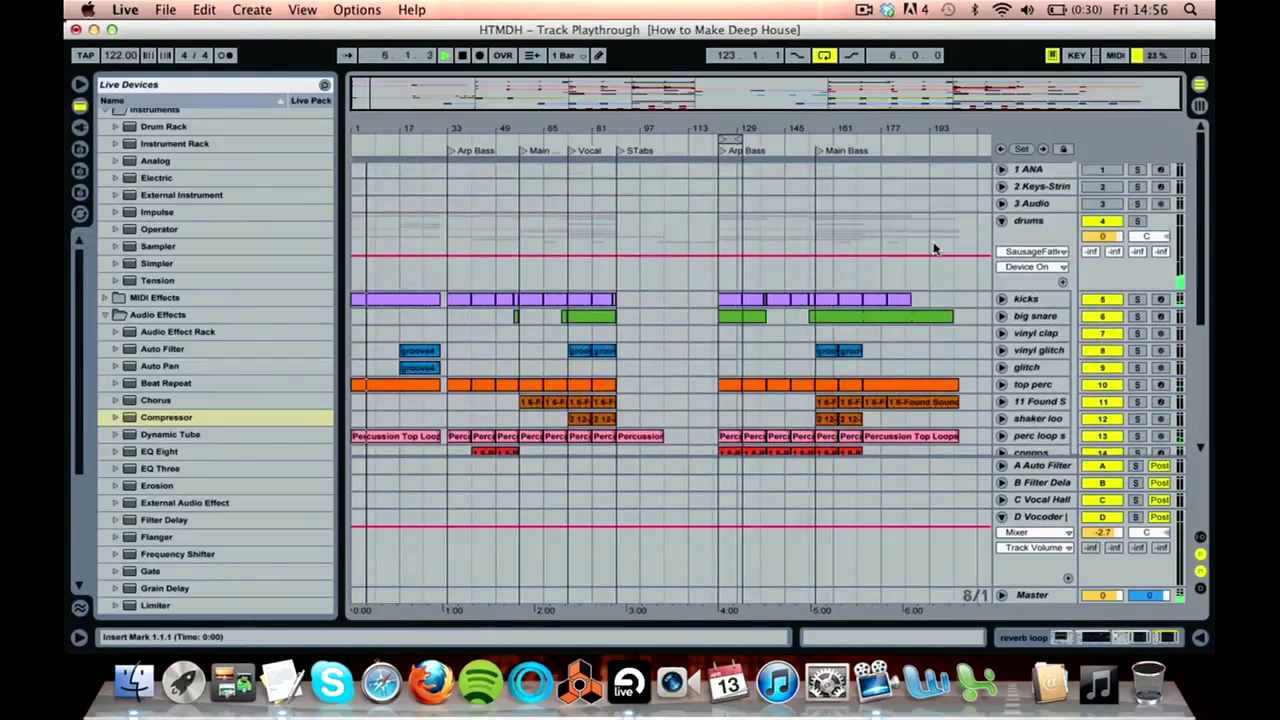
pyautogui.scroll(-2, 931, 248)
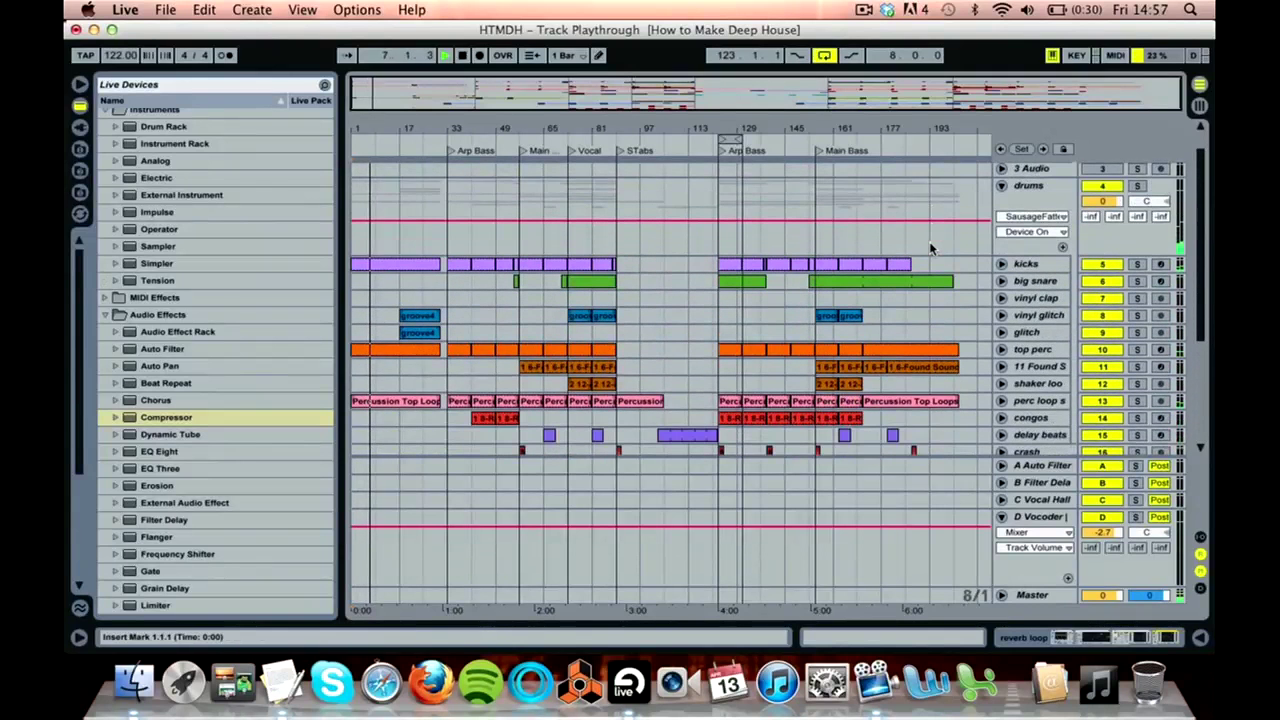
pyautogui.scroll(-3, 930, 248)
pyautogui.scroll(-1, 928, 248)
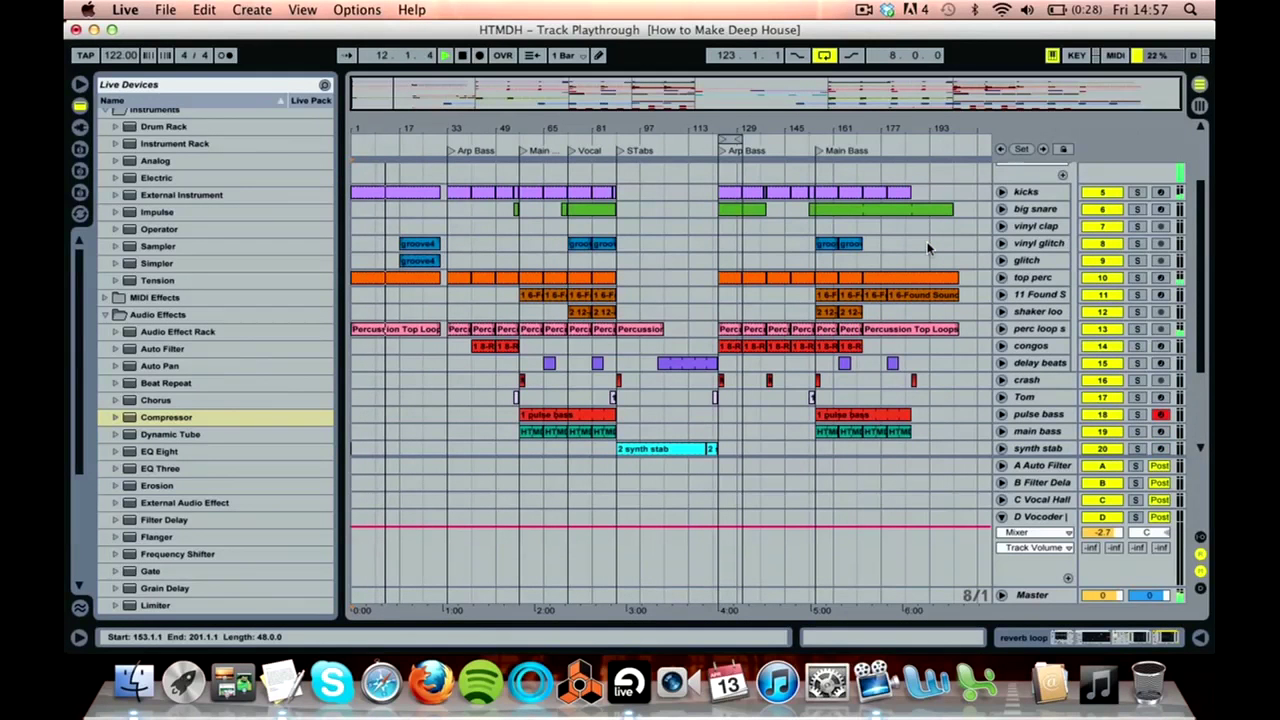
pyautogui.scroll(-5, 927, 248)
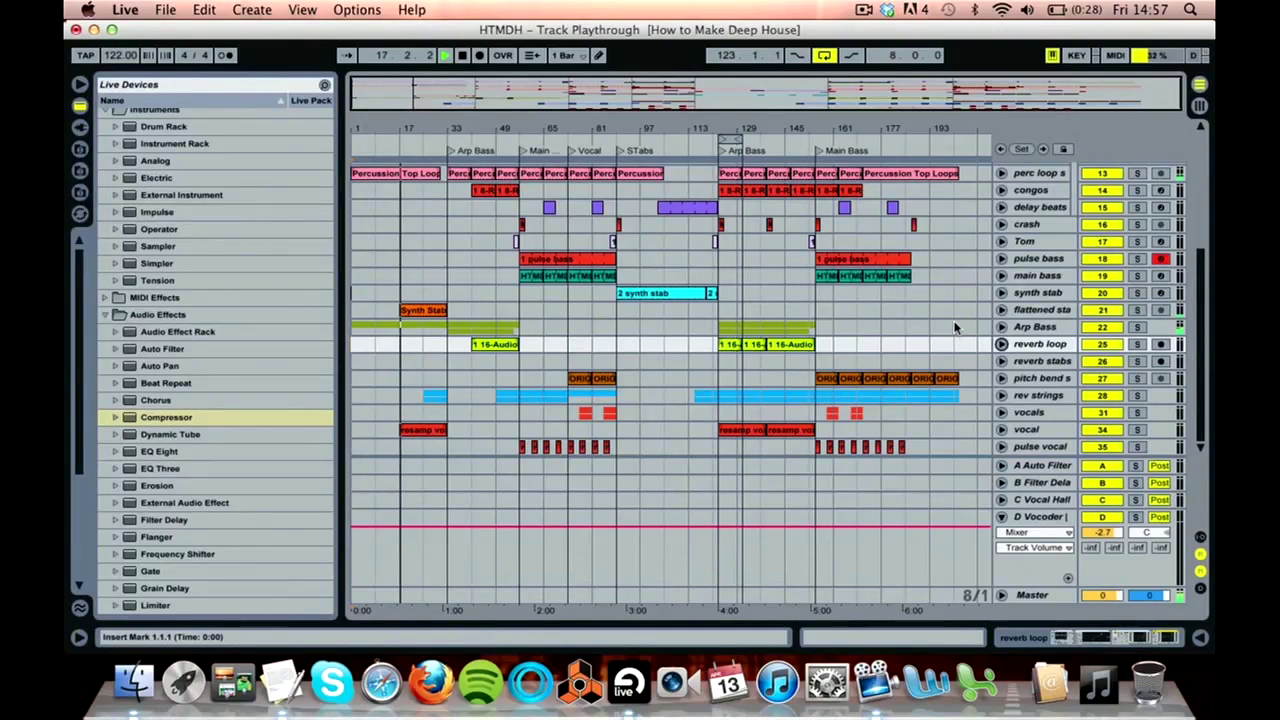
pyautogui.click(1002, 517)
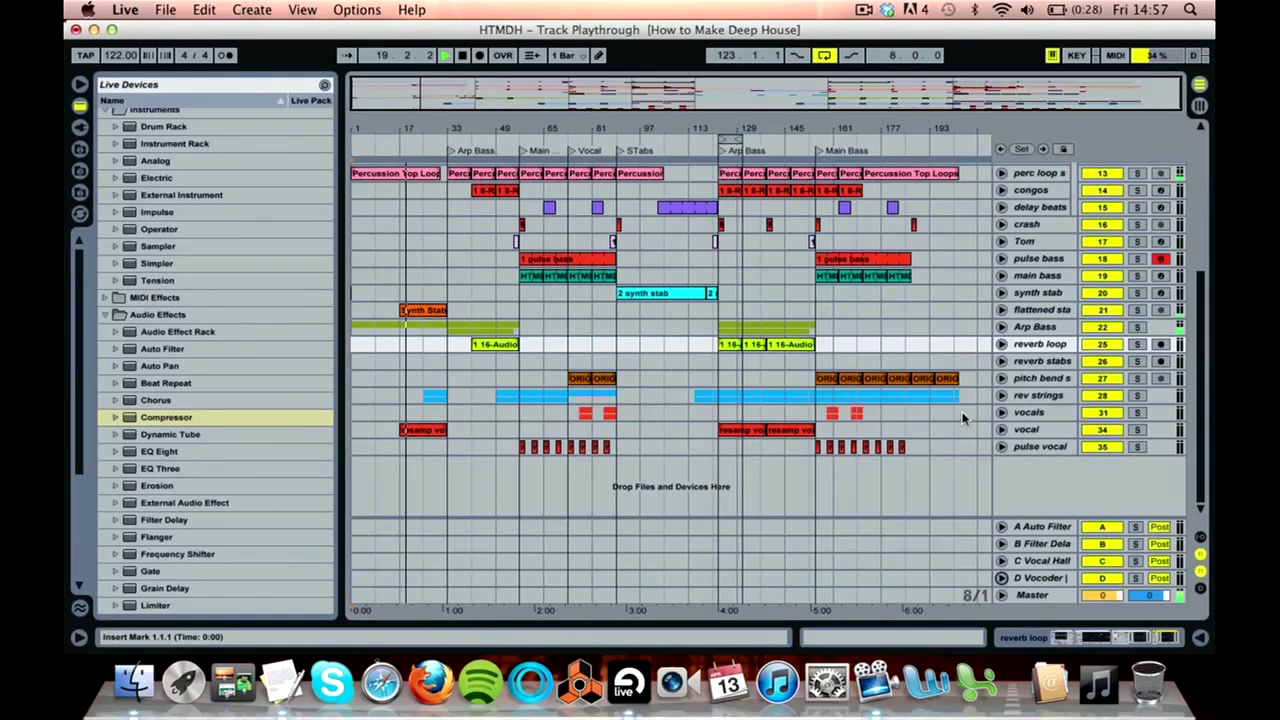
# Step: Examine the arrangement's tracks from the drums group down to pulse vocal while the deep house track plays
pyautogui.scroll(2, 963, 421)
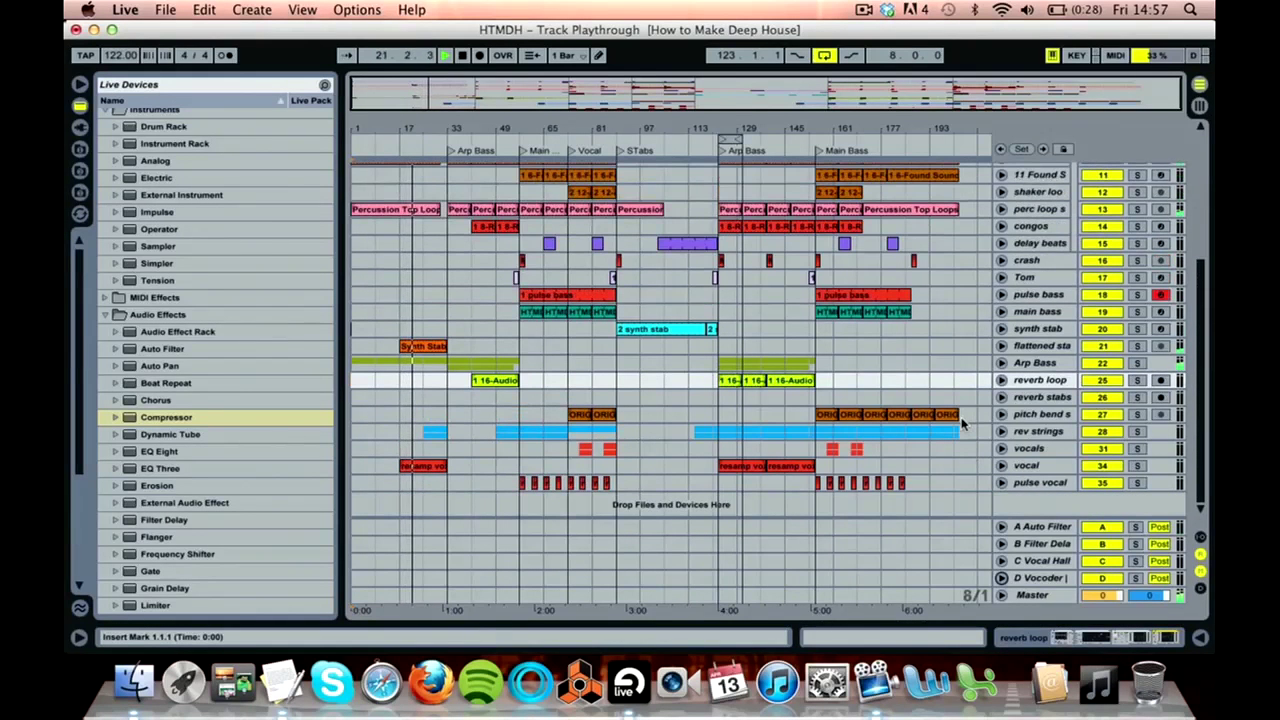
pyautogui.scroll(1, 962, 423)
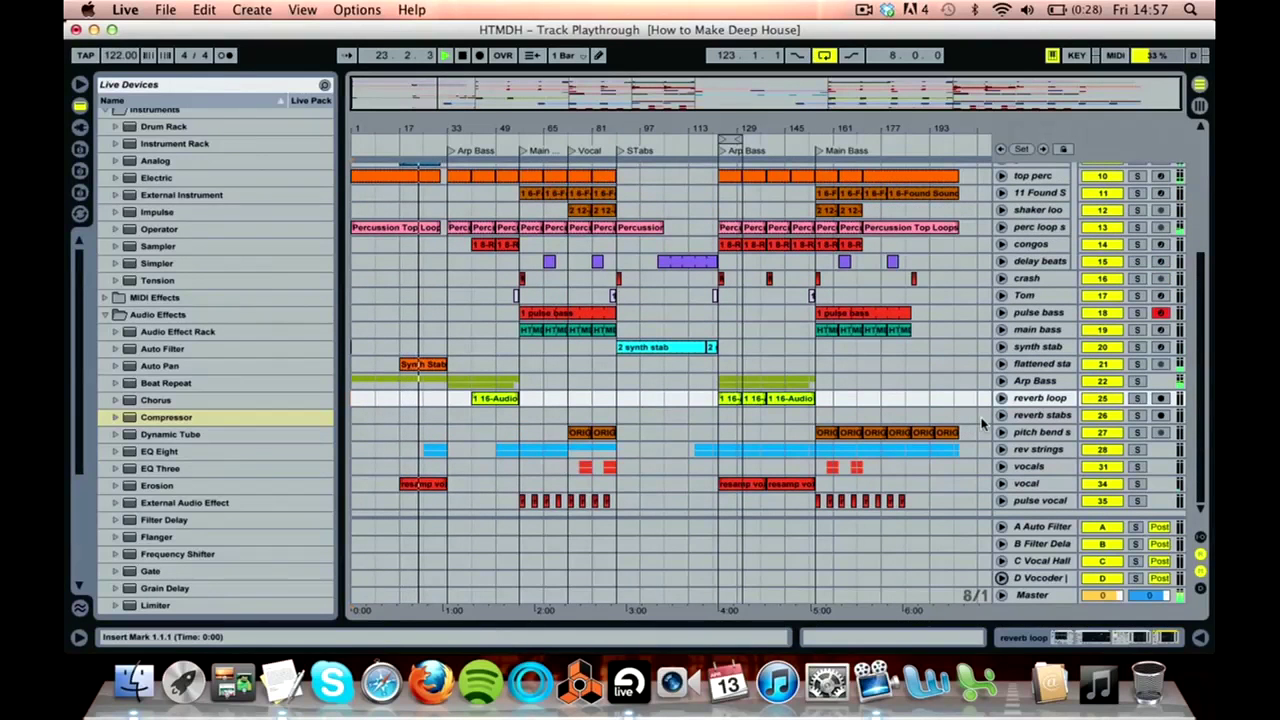
pyautogui.scroll(3, 981, 424)
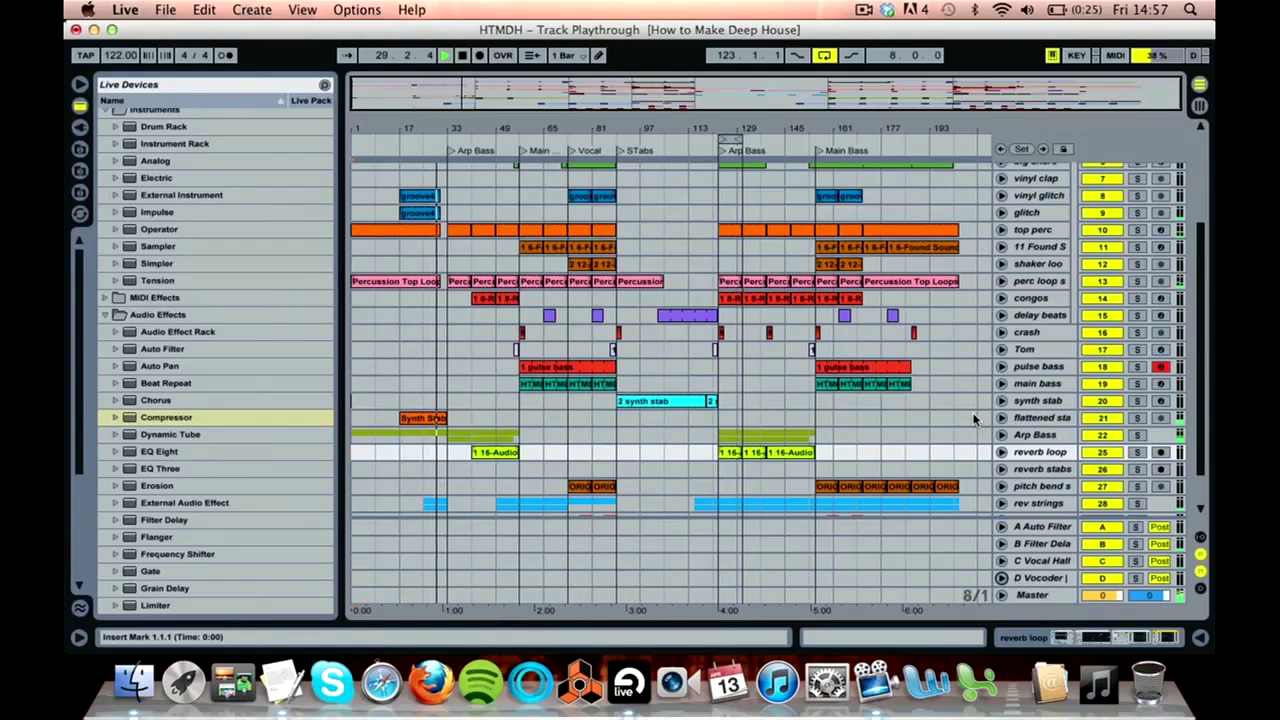
pyautogui.scroll(-2, 975, 420)
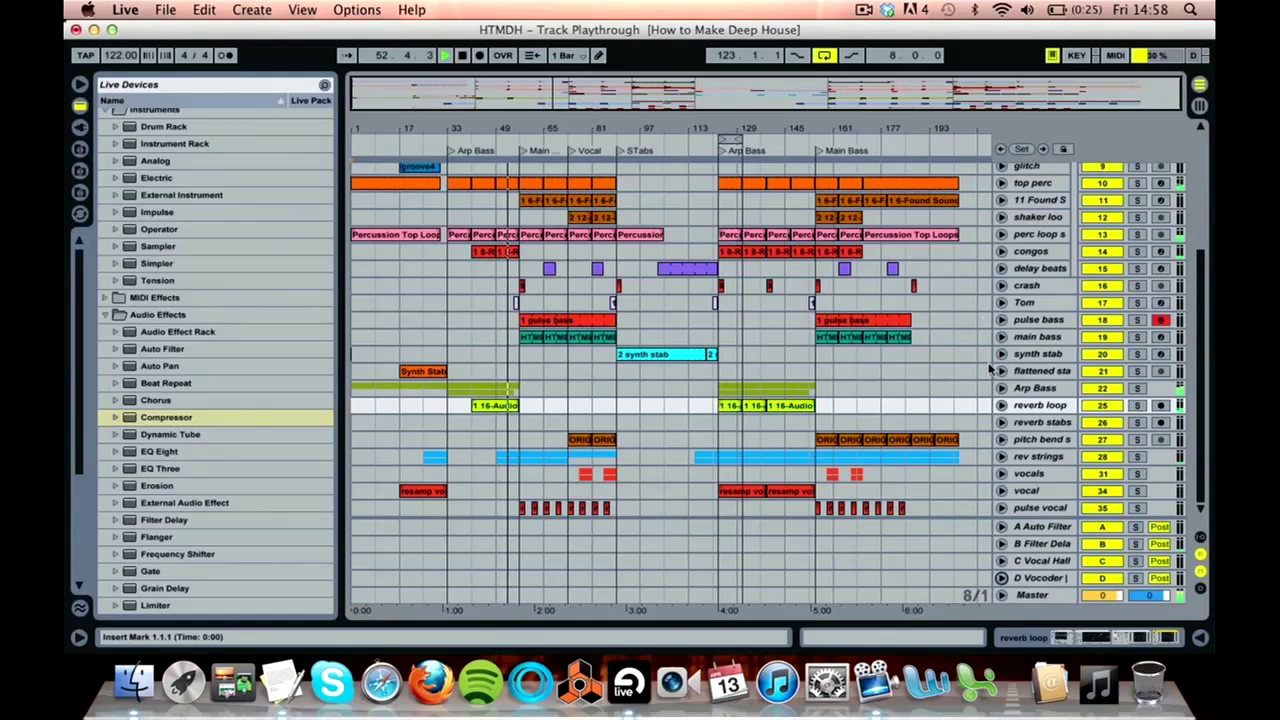
pyautogui.scroll(3, 955, 292)
pyautogui.scroll(3, 955, 292)
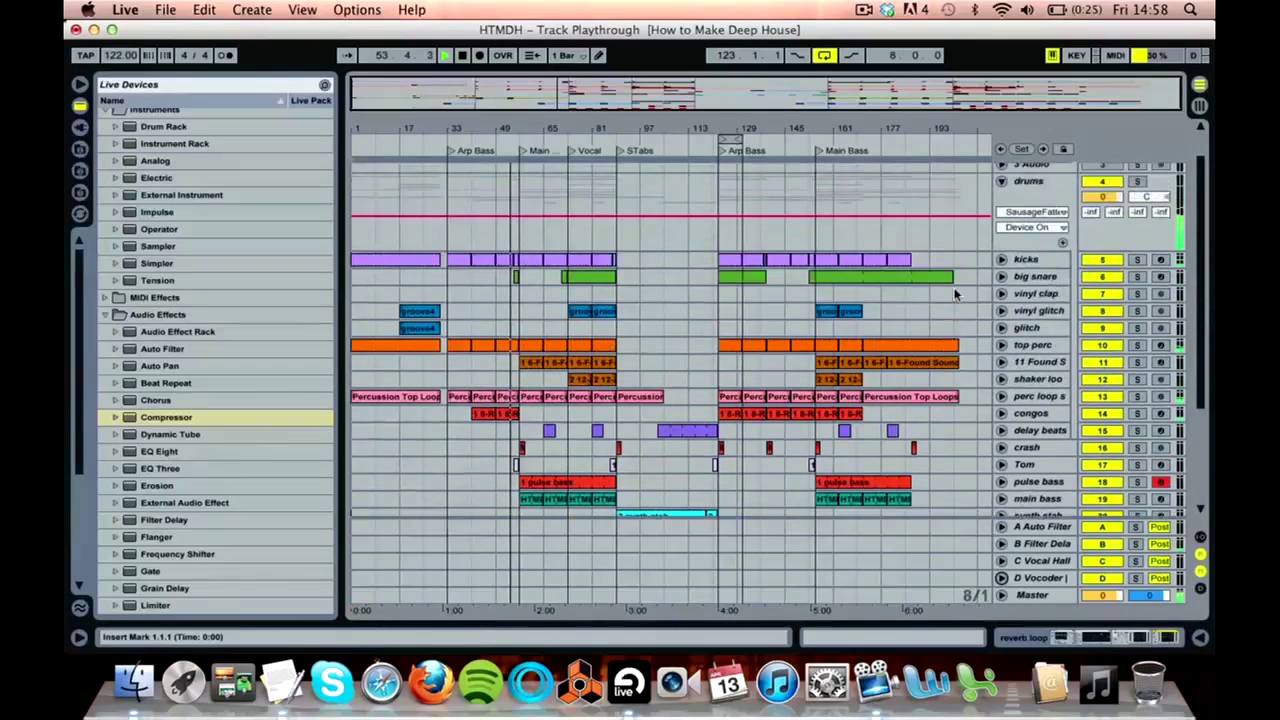
pyautogui.scroll(-2, 955, 292)
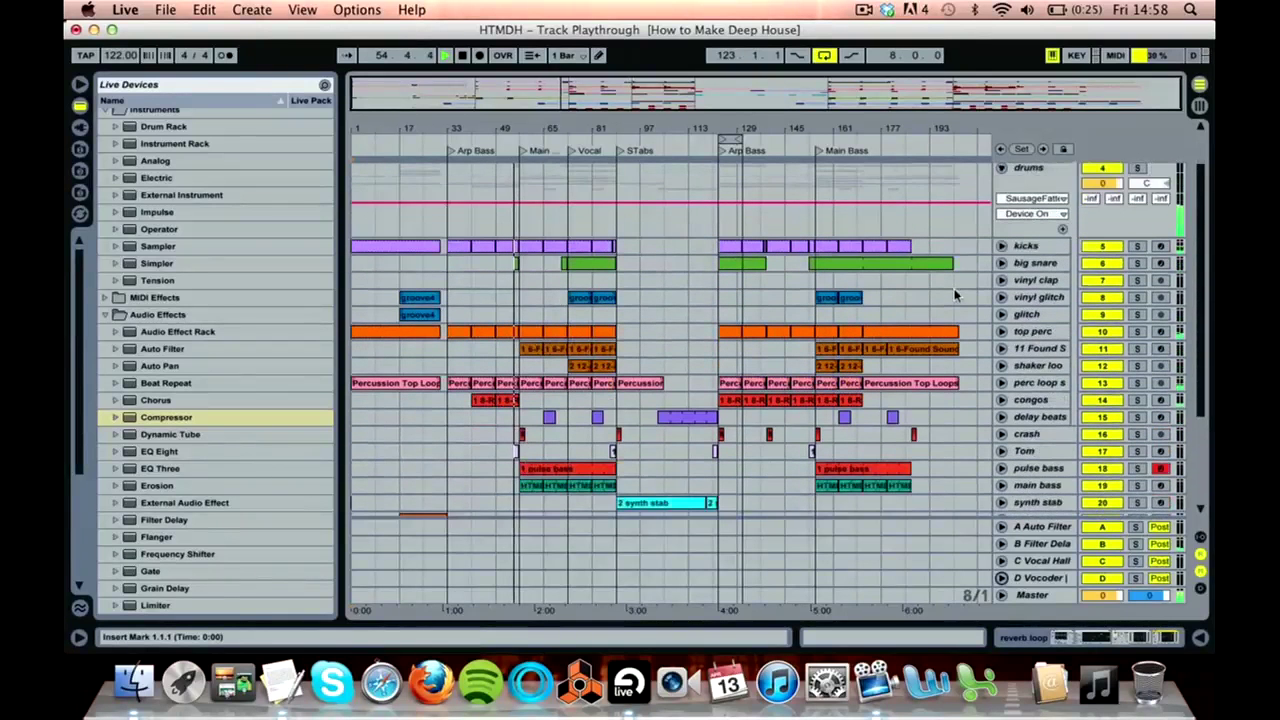
pyautogui.scroll(-2, 955, 293)
pyautogui.scroll(-1, 955, 294)
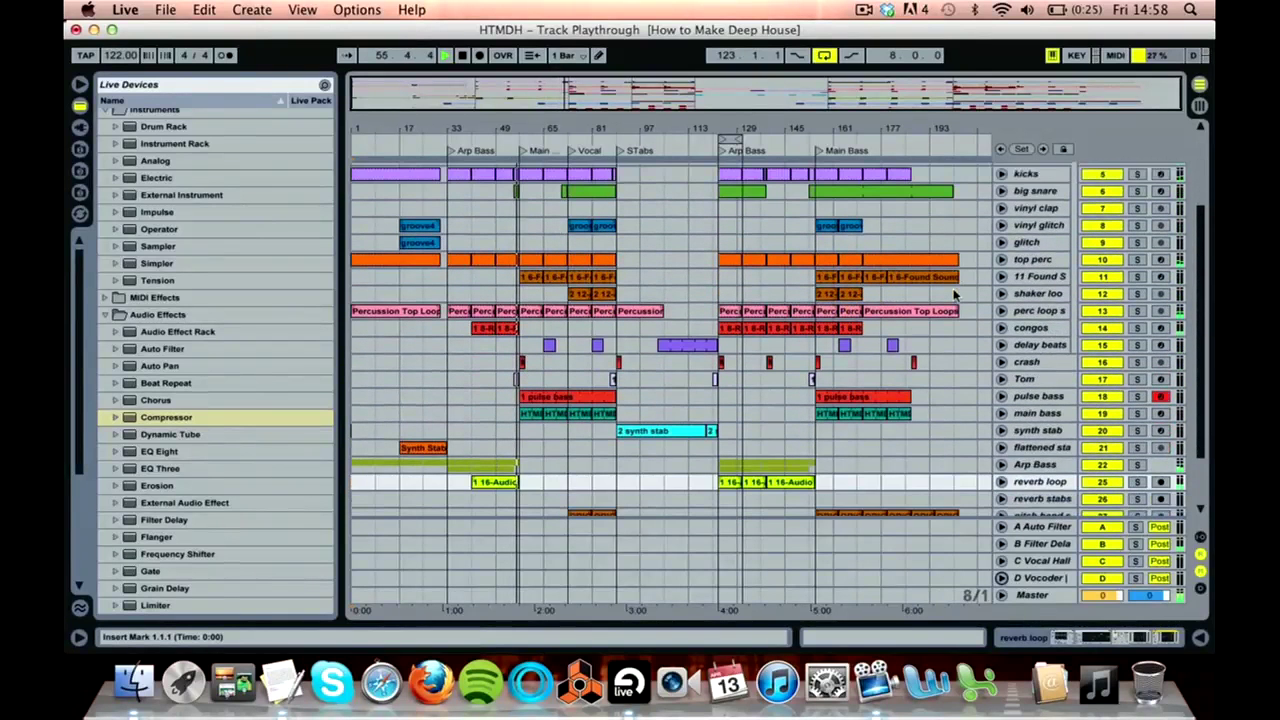
pyautogui.scroll(1, 950, 293)
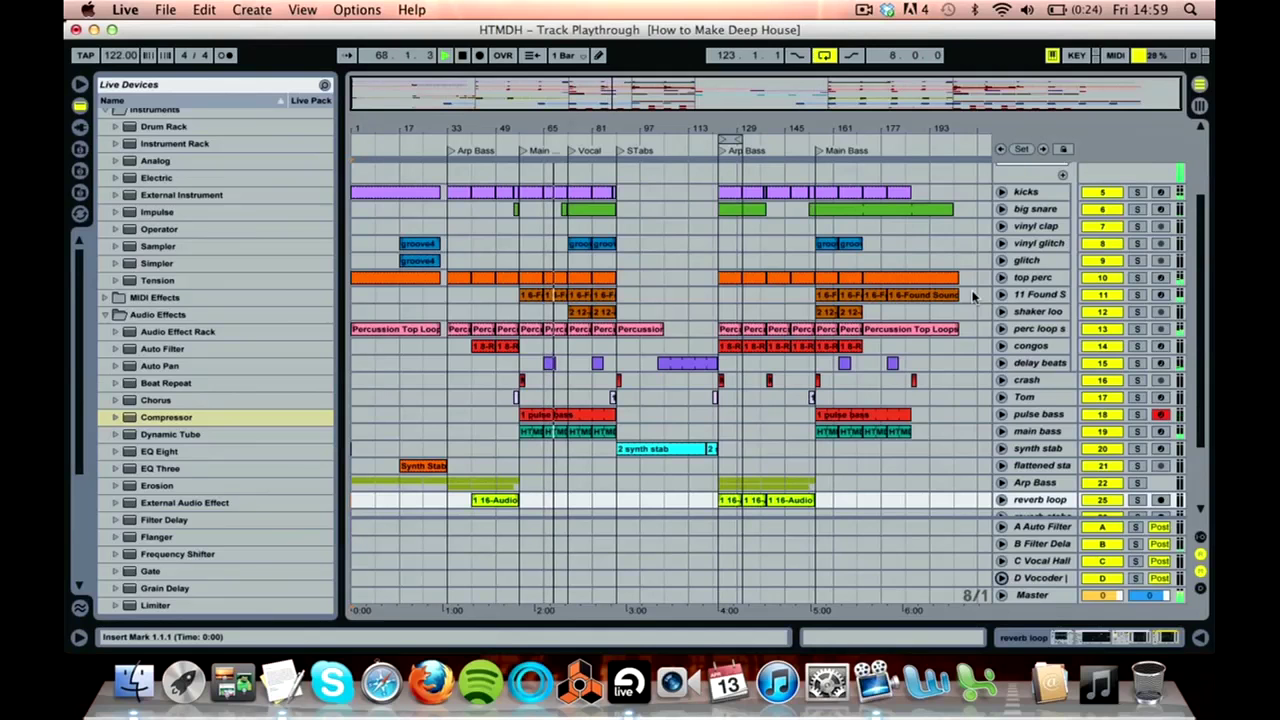
pyautogui.scroll(-3, 972, 296)
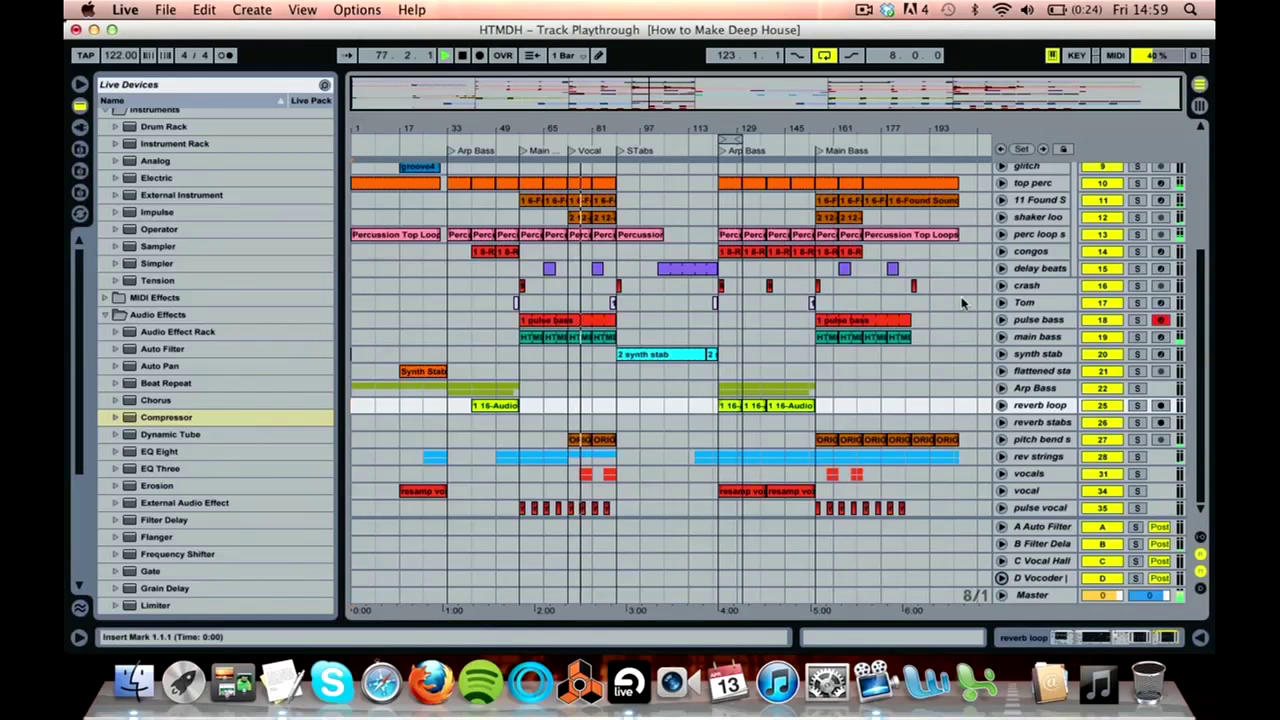
pyautogui.scroll(6, 964, 305)
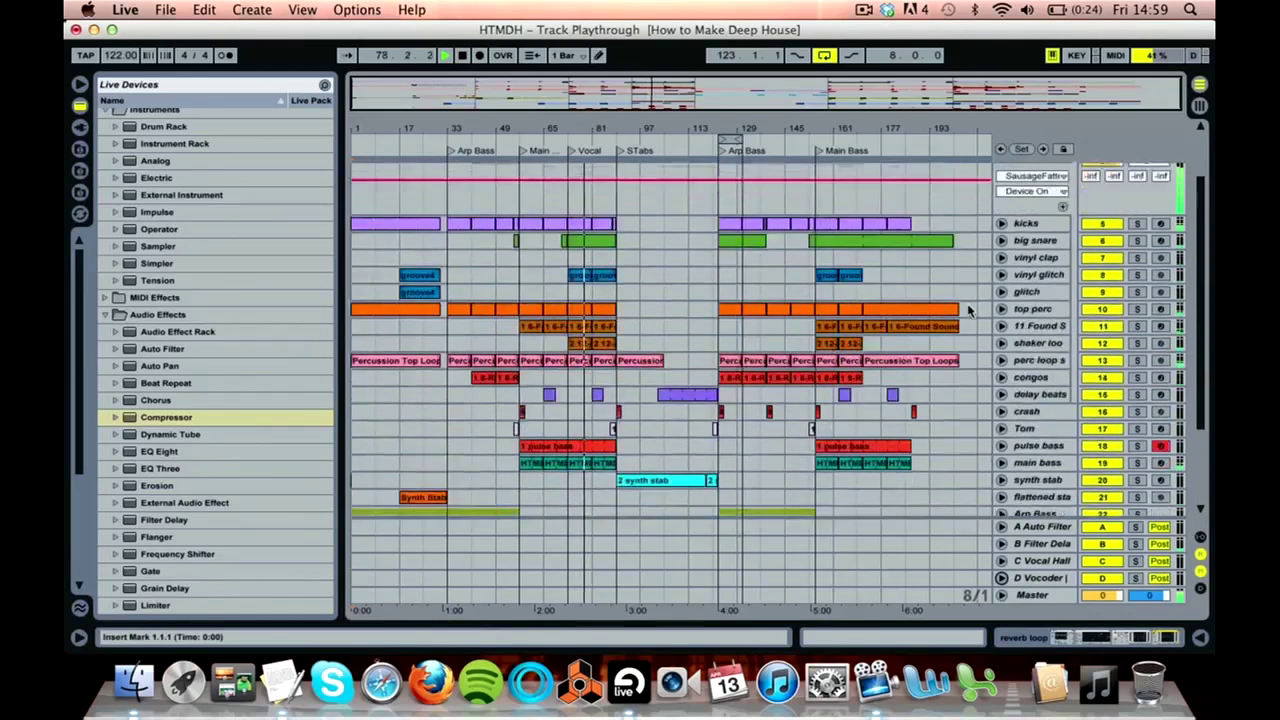
pyautogui.scroll(-7, 967, 310)
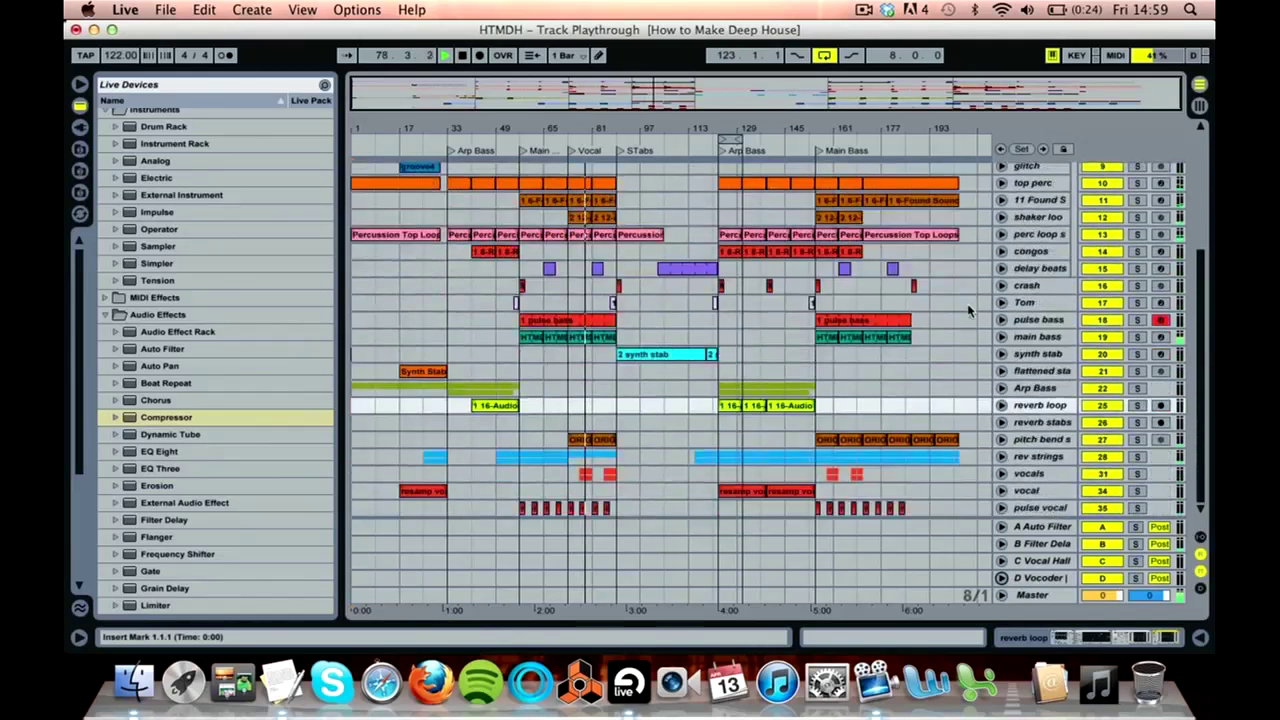
# Step: Inspect the first pitch bend strings clip in the Vocal section and unfold the vocals group track
pyautogui.doubleClick(580, 439)
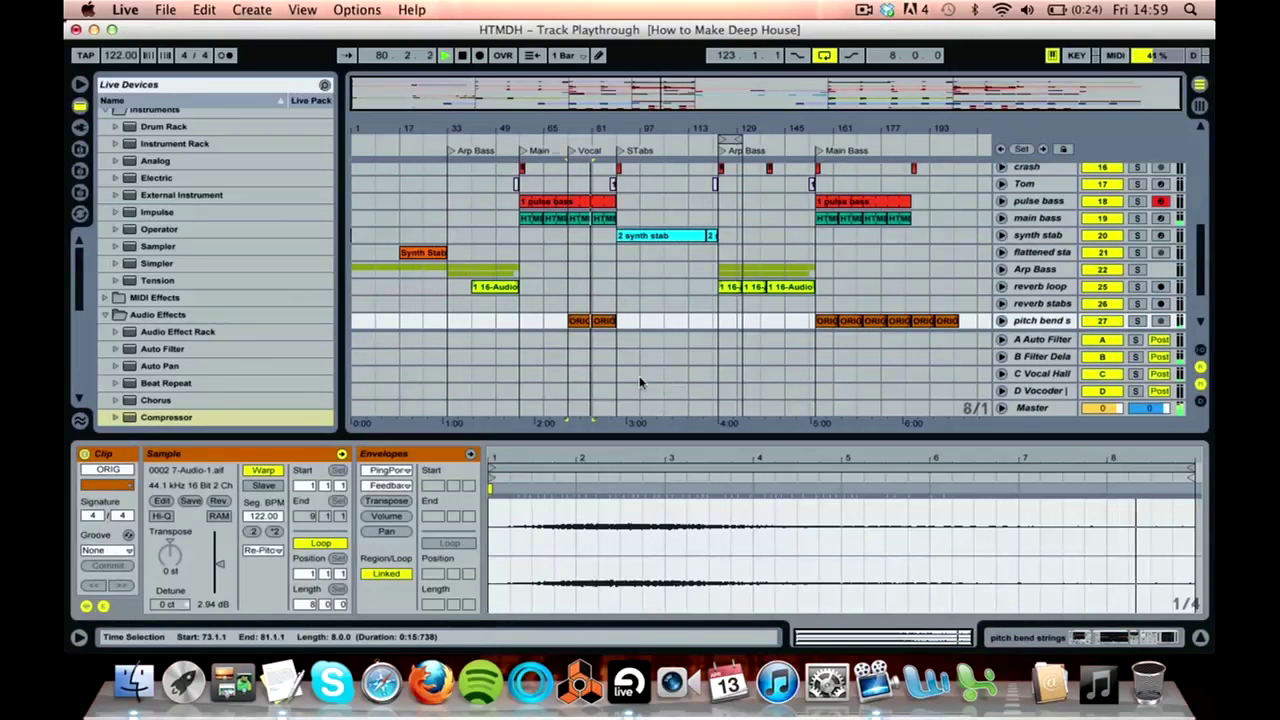
pyautogui.scroll(-4, 665, 313)
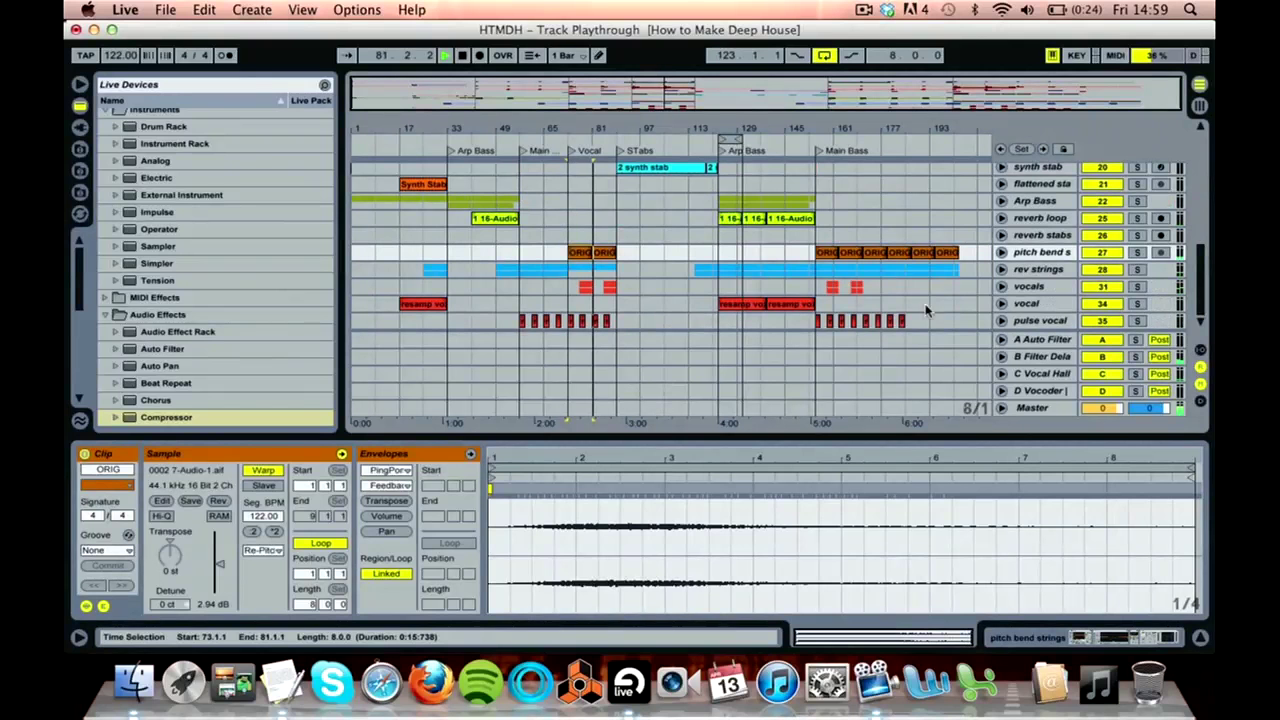
pyautogui.click(1001, 286)
pyautogui.scroll(-3, 970, 293)
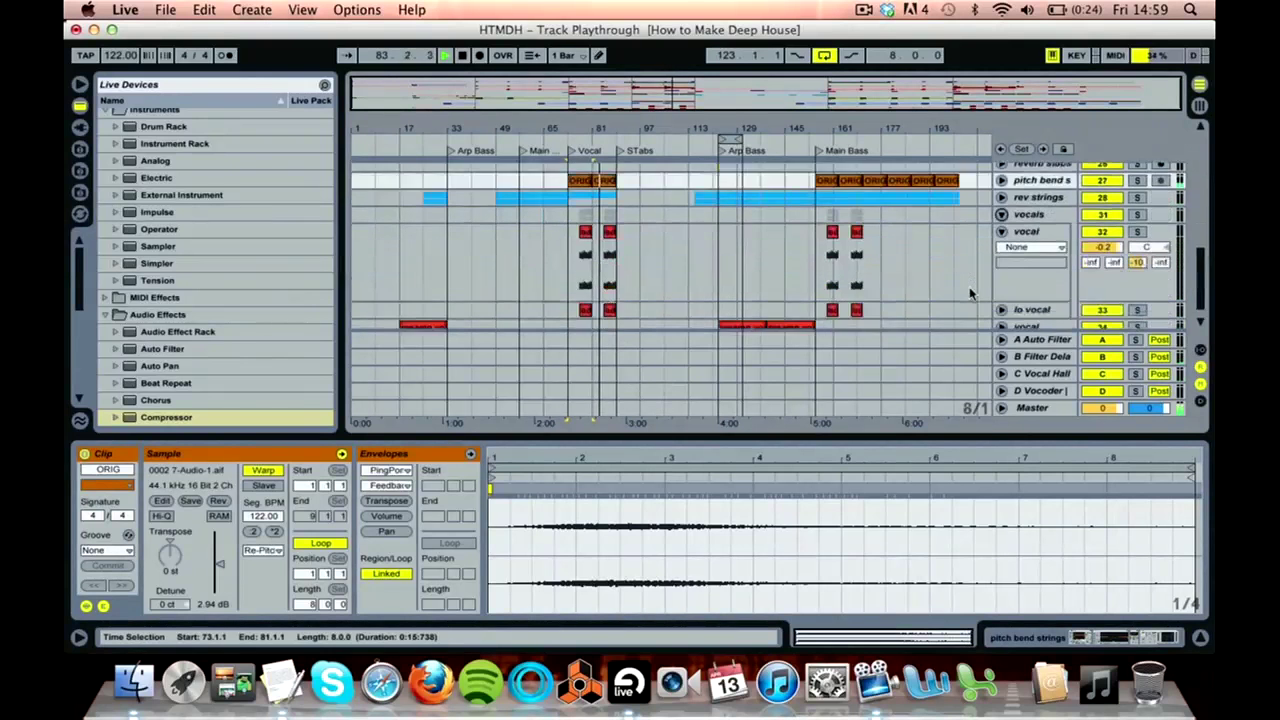
# Step: Collapse the vocal track inside the vocals group and review the effects chains of that track and of the whole group
pyautogui.scroll(-1, 969, 290)
pyautogui.click(1001, 208)
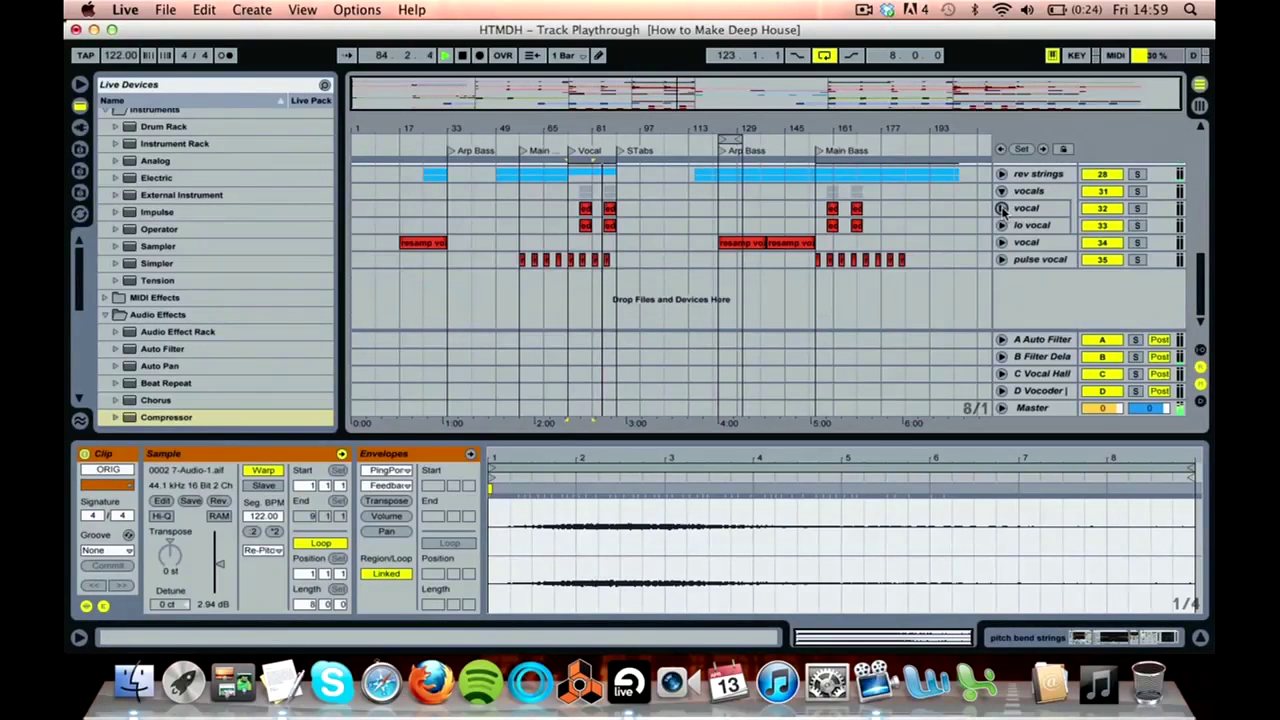
pyautogui.click(1036, 212)
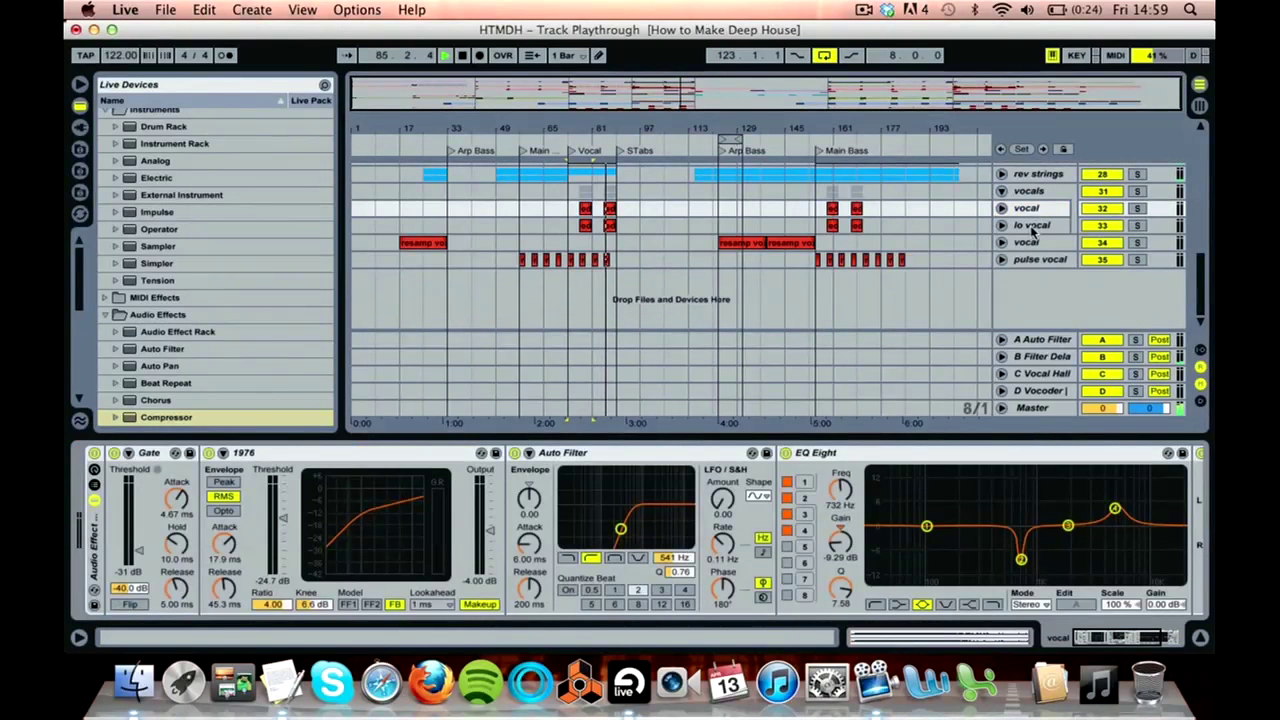
pyautogui.click(1137, 640)
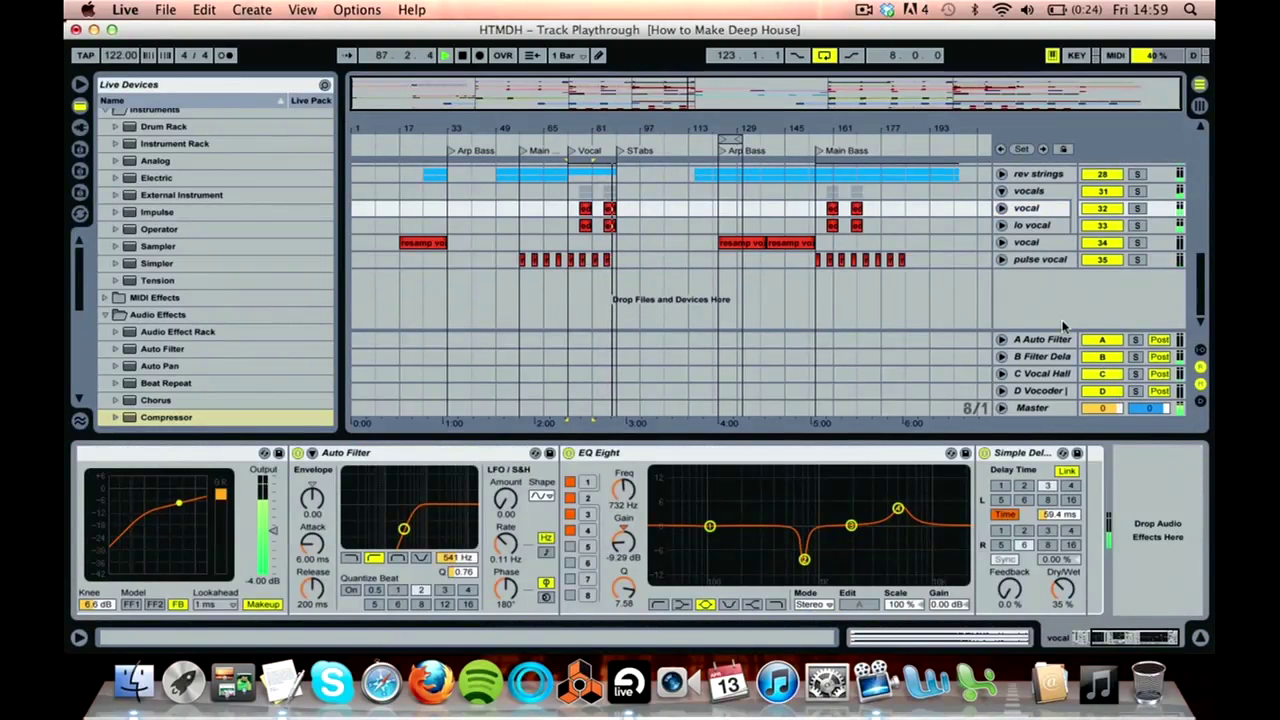
pyautogui.click(1036, 191)
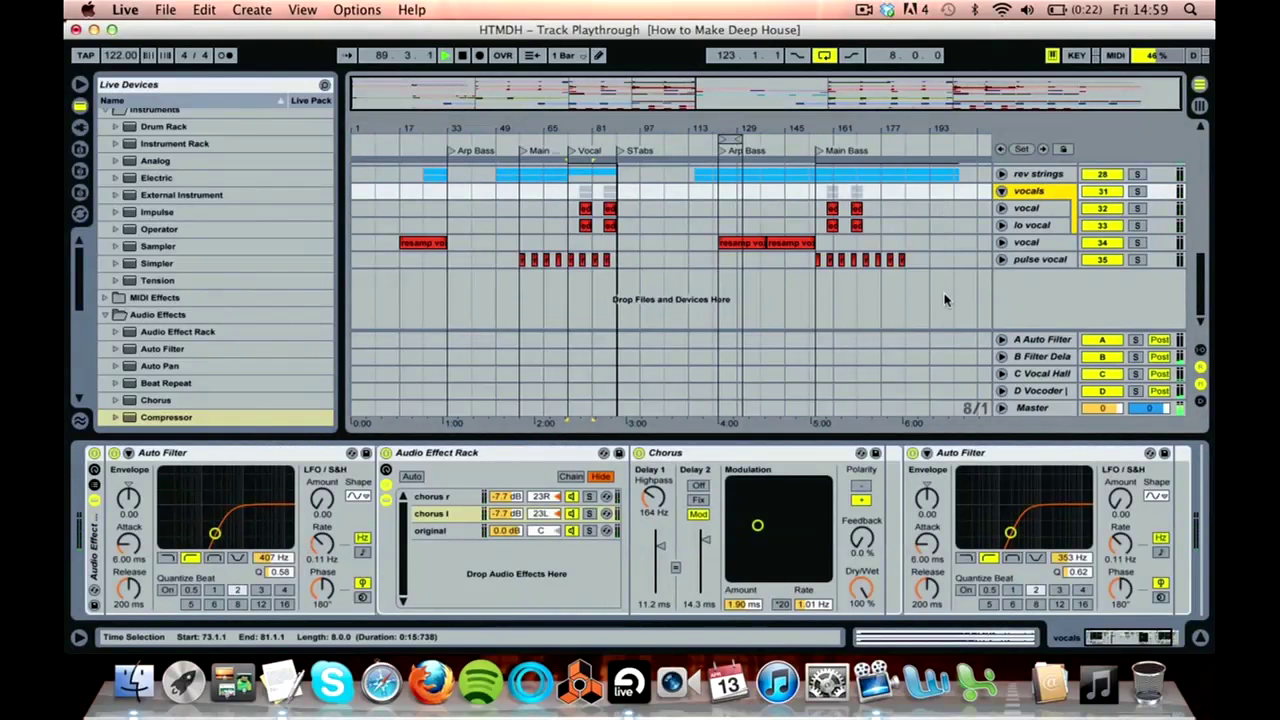
# Step: Hide the device chain view so the arrangement fills the full window height
pyautogui.scroll(10, 945, 299)
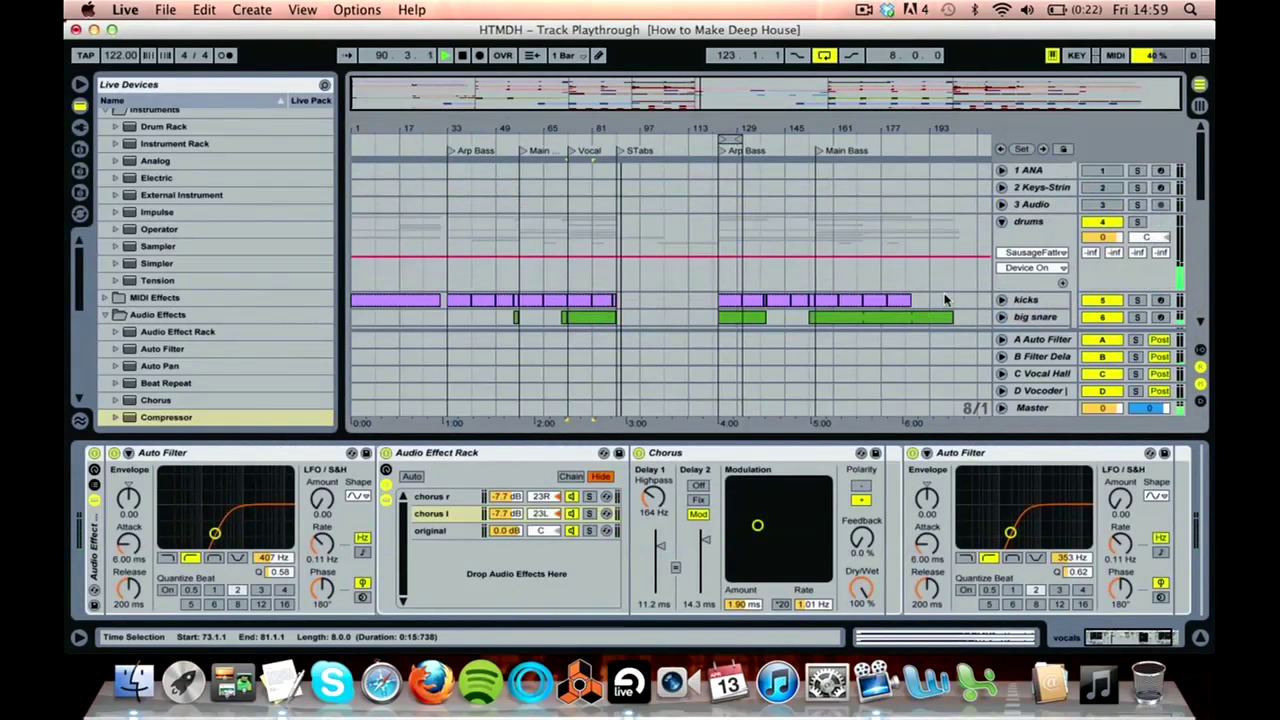
pyautogui.scroll(-5, 945, 299)
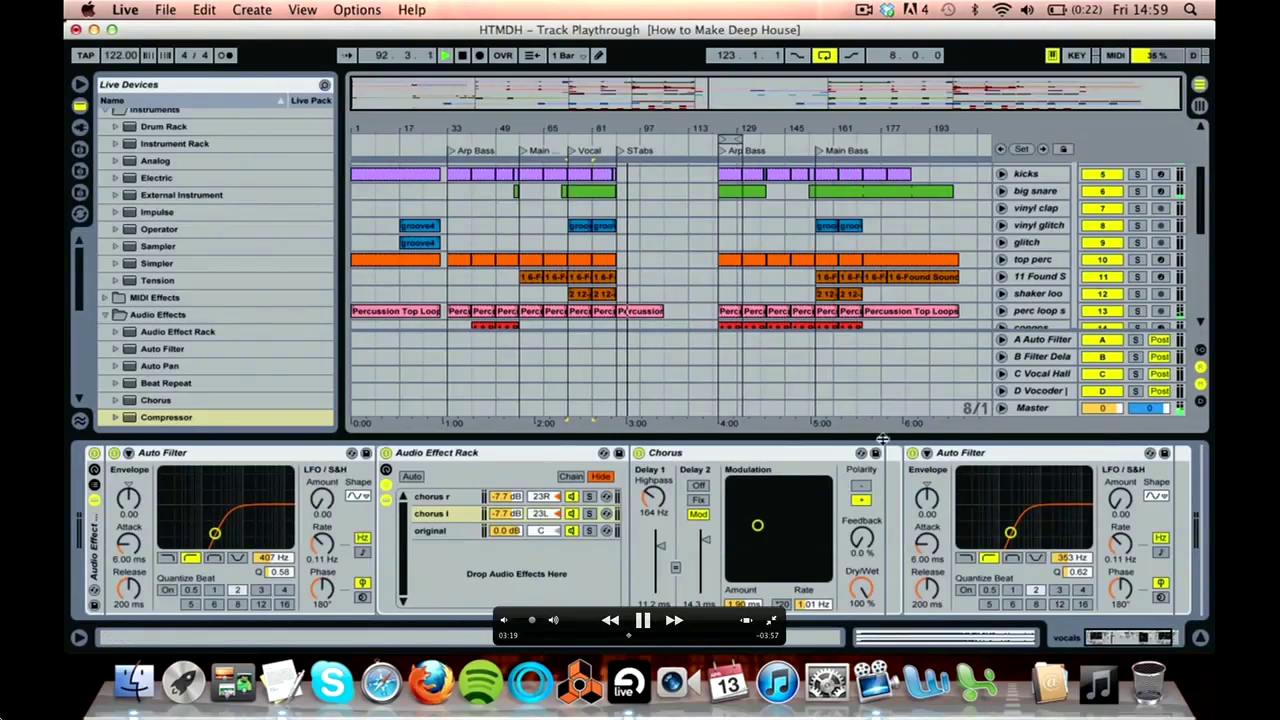
pyautogui.moveTo(882, 438); pyautogui.dragTo(882, 620)
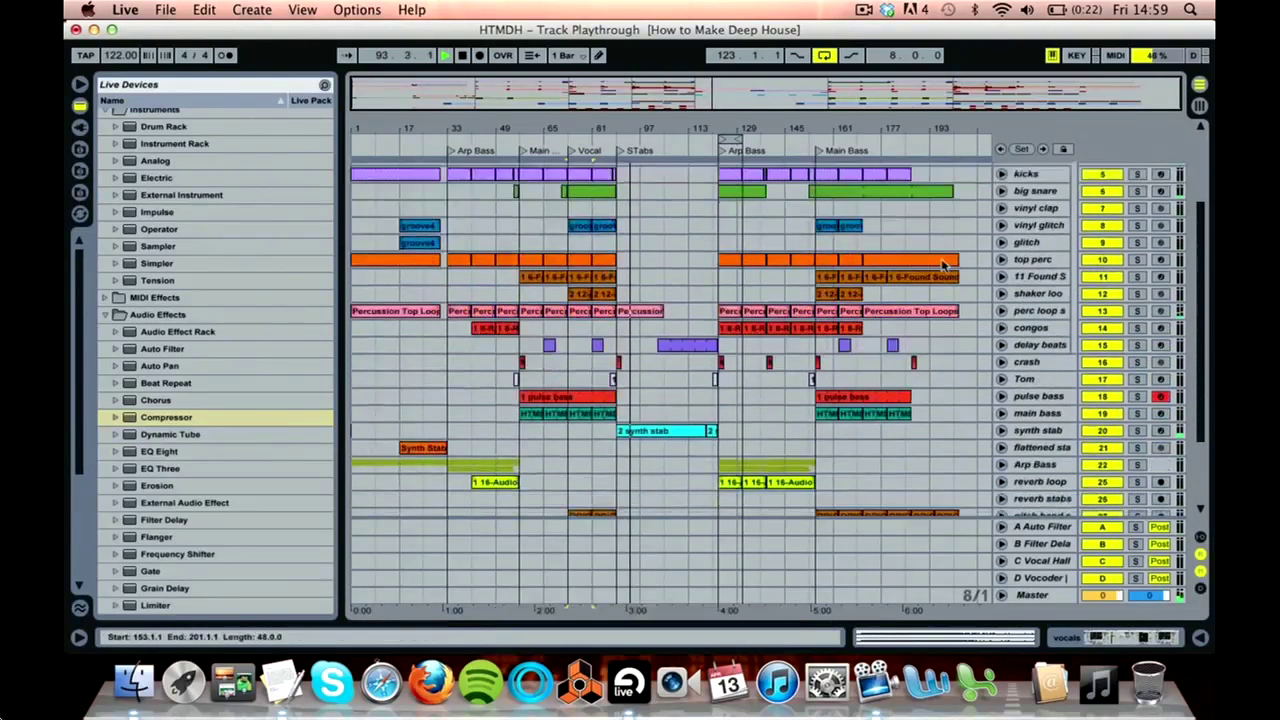
# Step: Examine the synth stab track's device chain and its ANA synth settings, closing the synth's window when done
pyautogui.scroll(-4, 945, 264)
pyautogui.doubleClick(1035, 322)
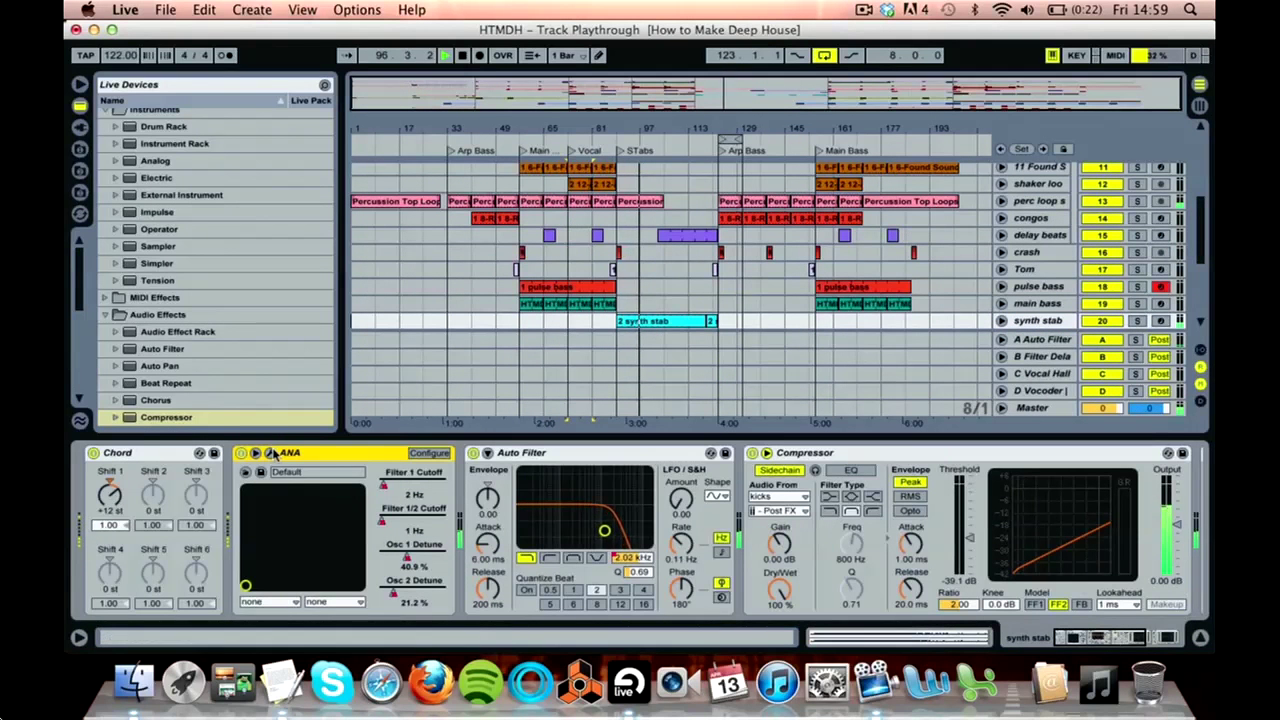
pyautogui.click(271, 453)
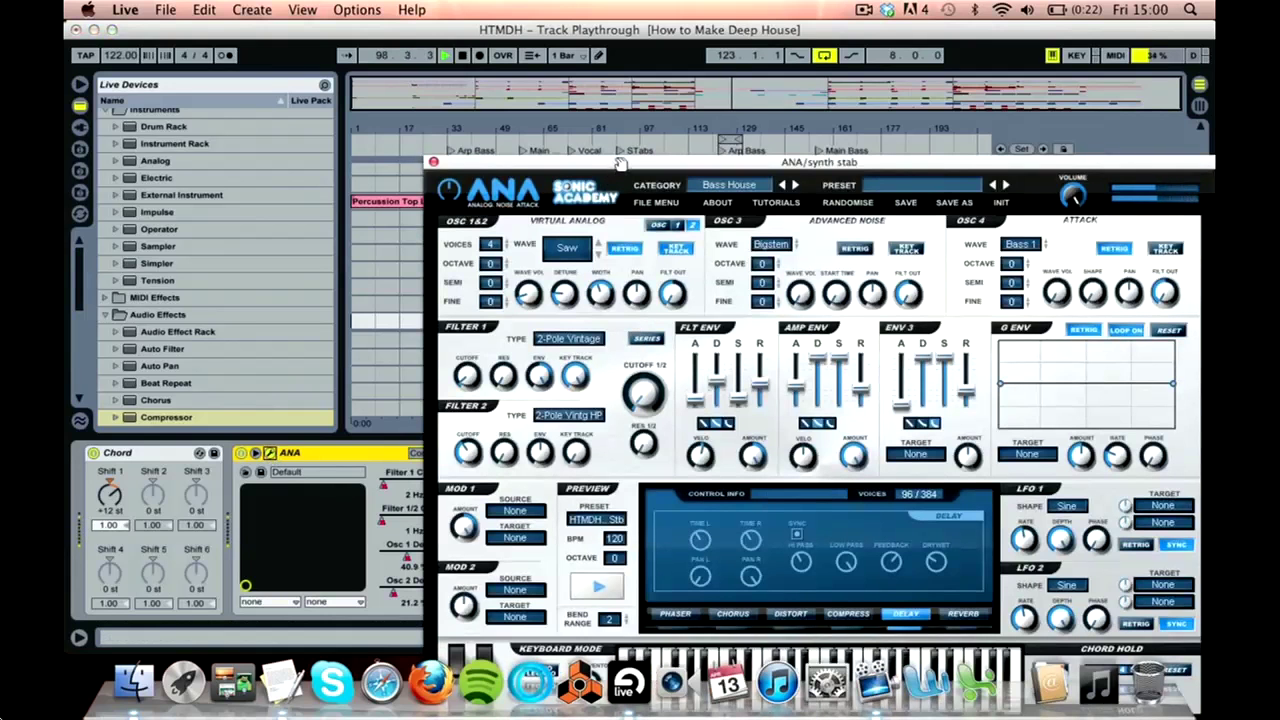
pyautogui.moveTo(620, 162); pyautogui.dragTo(497, 47)
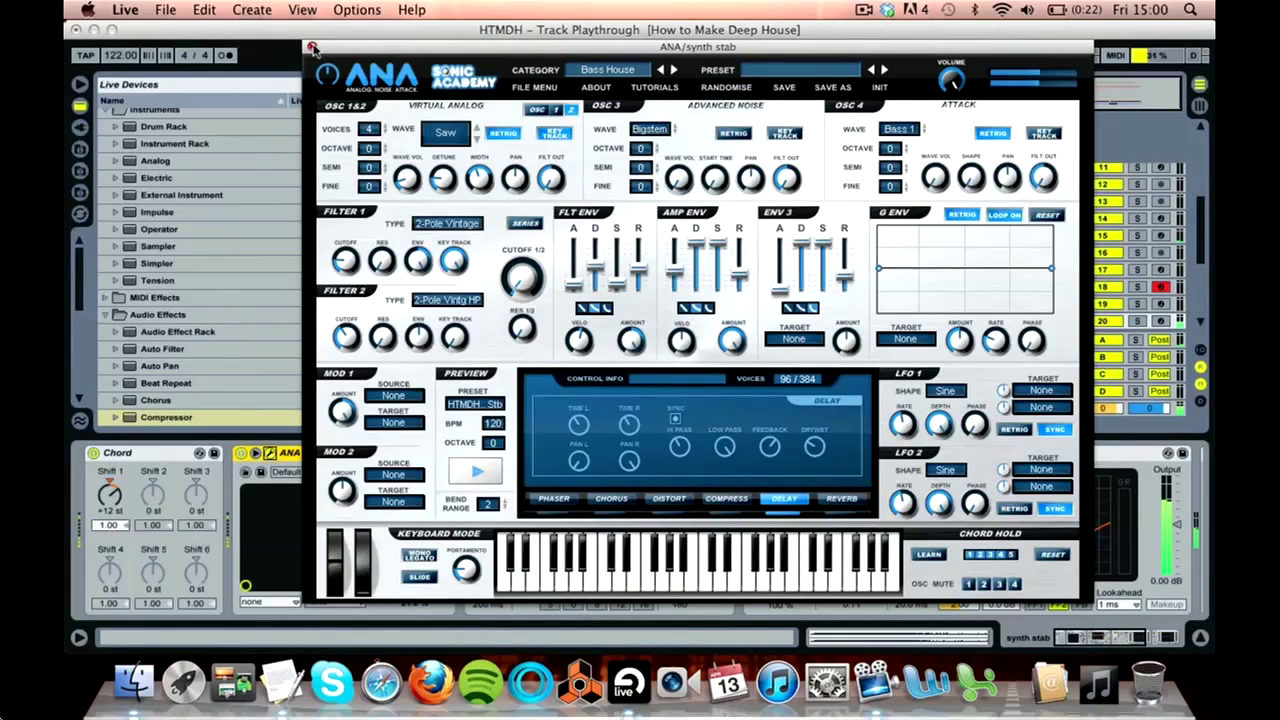
pyautogui.click(312, 47)
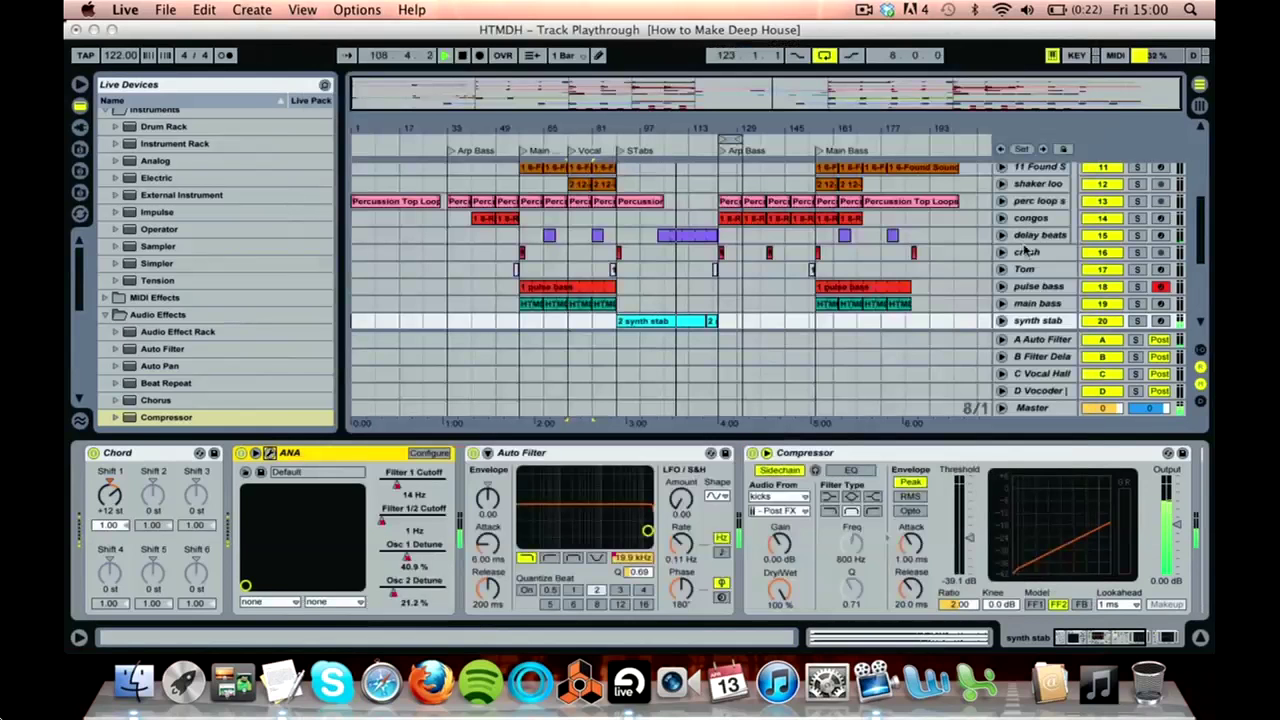
pyautogui.moveTo(1102, 645)
pyautogui.mouseDown()
pyautogui.moveTo(1116, 643)
pyautogui.moveTo(1090, 641)
pyautogui.mouseUp()
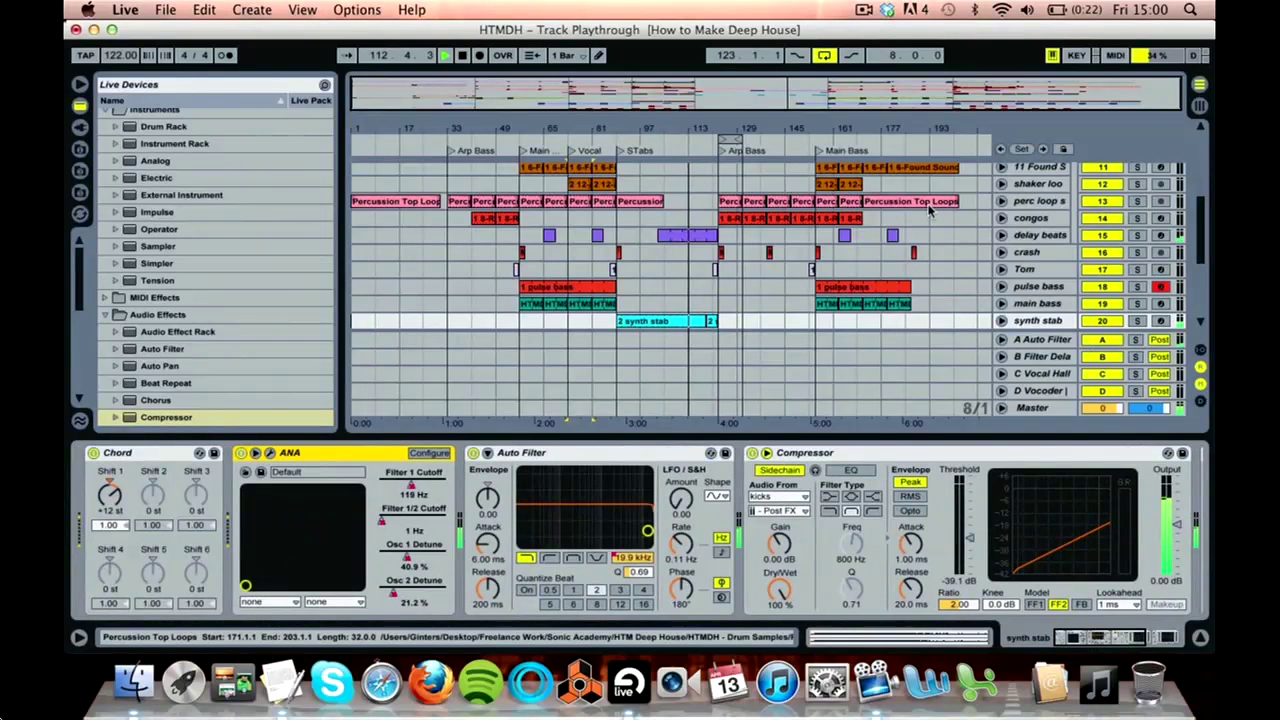
# Step: Review the Master track's device chain from Multiband Dynamics through to the Spectrum analyser
pyautogui.scroll(-5, 968, 271)
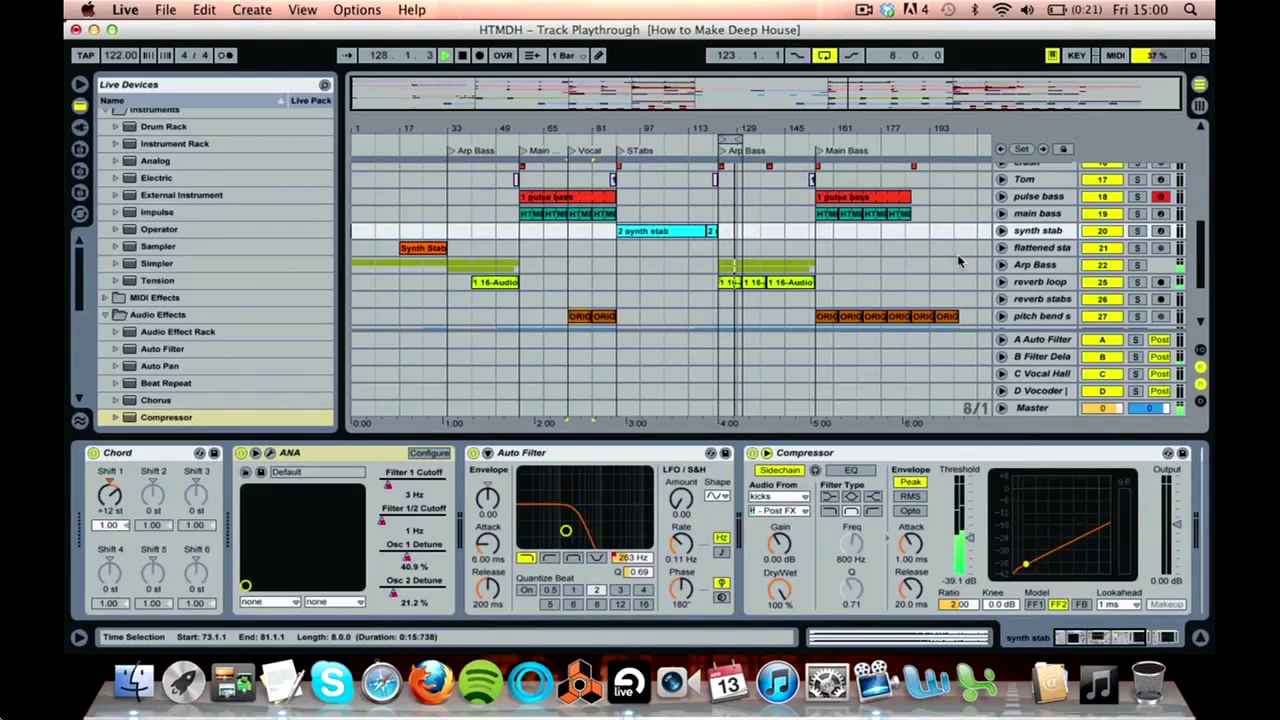
pyautogui.scroll(-5, 957, 262)
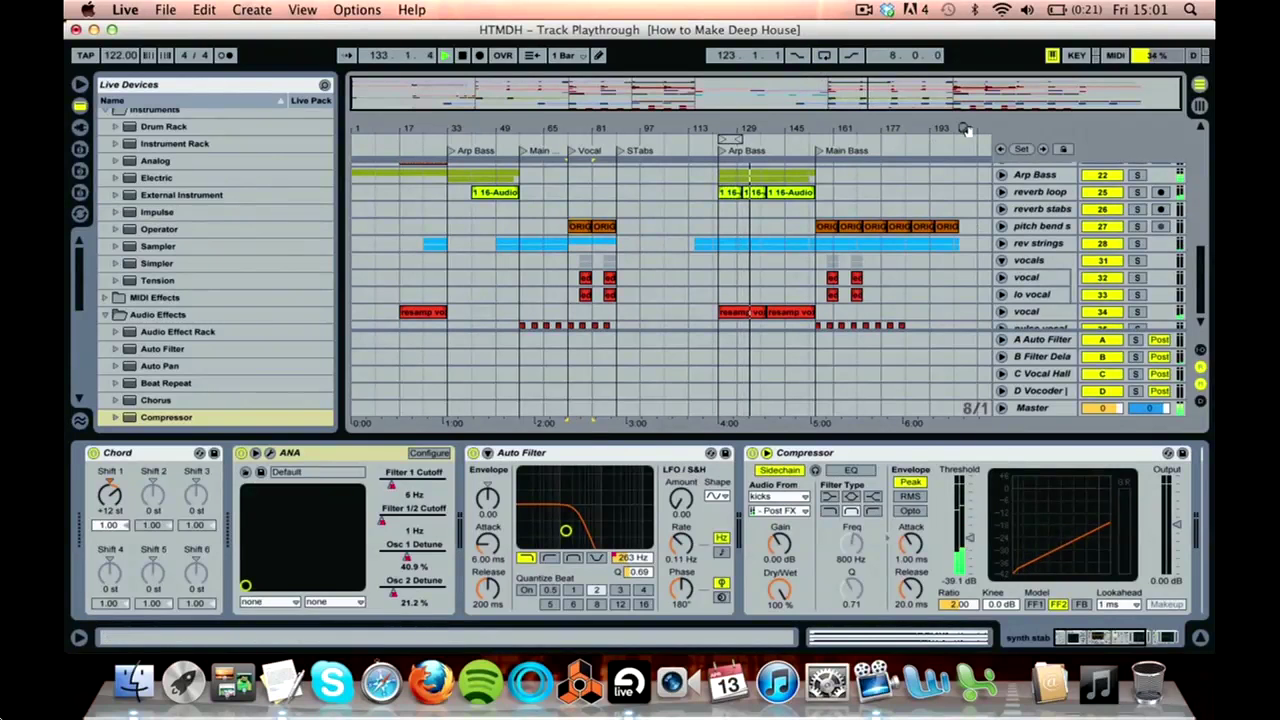
pyautogui.click(1034, 408)
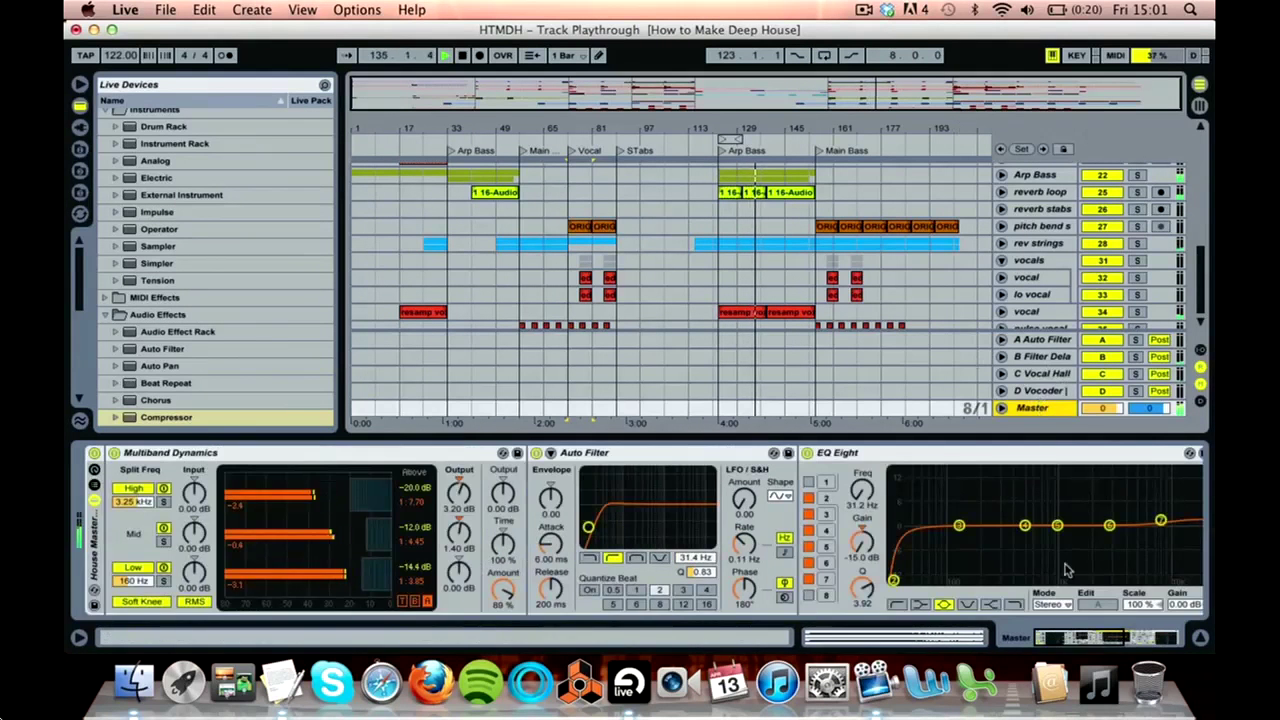
pyautogui.moveTo(1100, 638); pyautogui.dragTo(1155, 638)
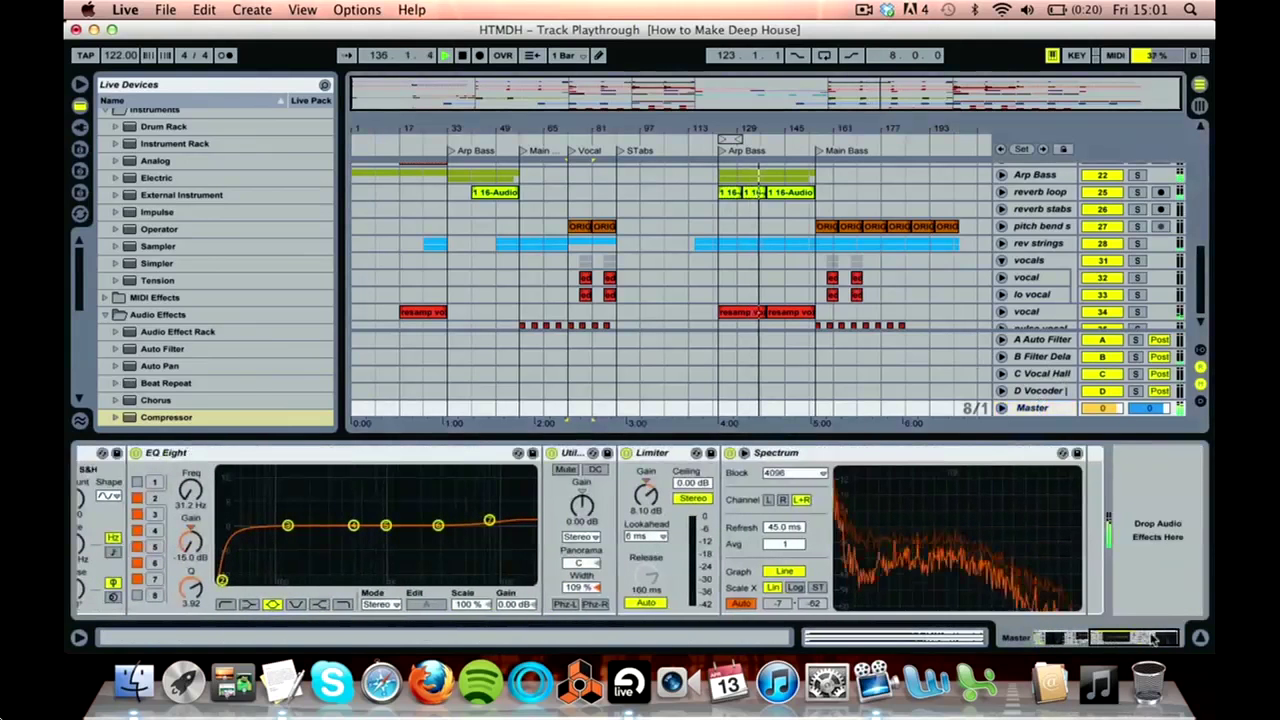
# Step: Fold the vocals group and examine the resampled vocal track's effects chain through to its last Auto Filter
pyautogui.click(1001, 260)
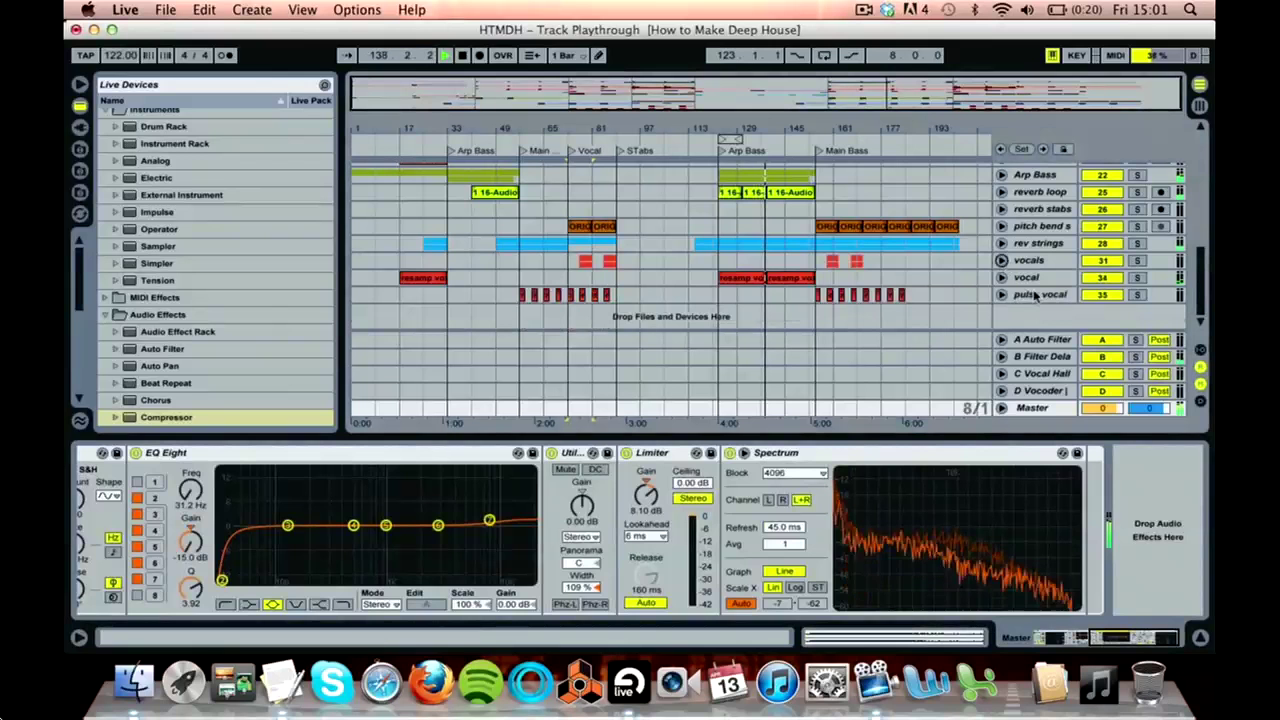
pyautogui.click(1015, 277)
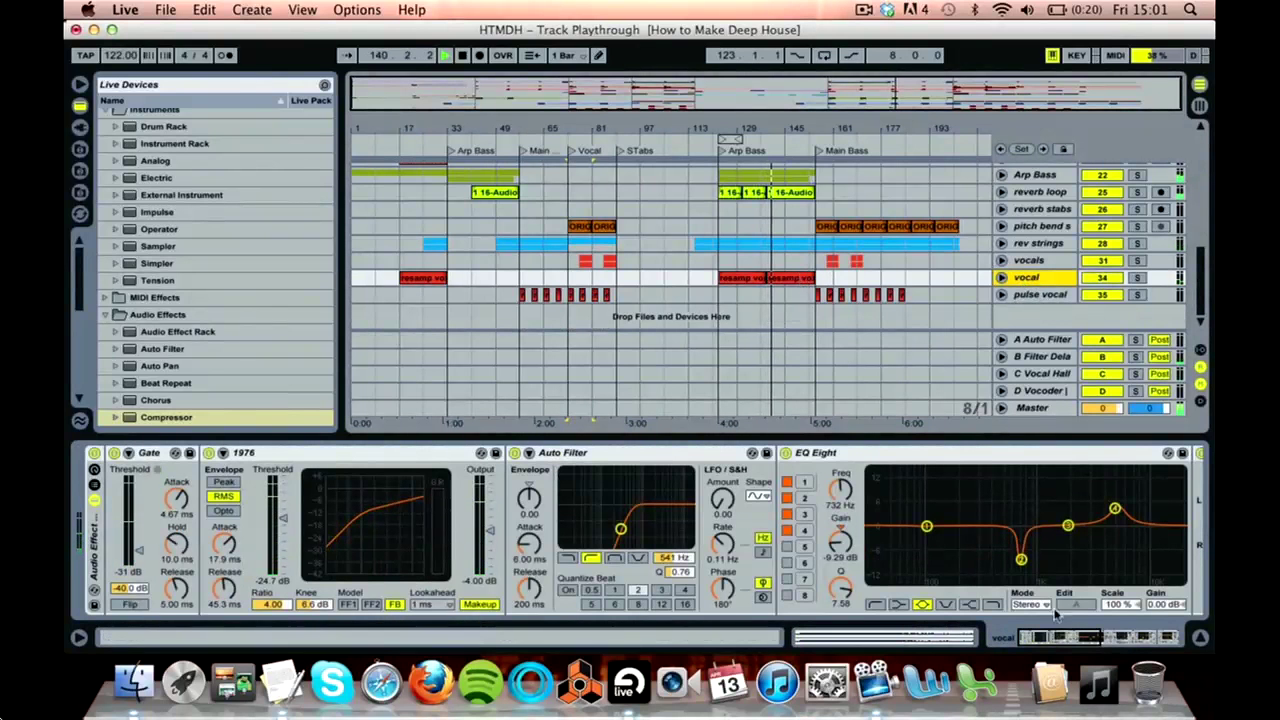
pyautogui.moveTo(1058, 637); pyautogui.dragTo(1143, 641)
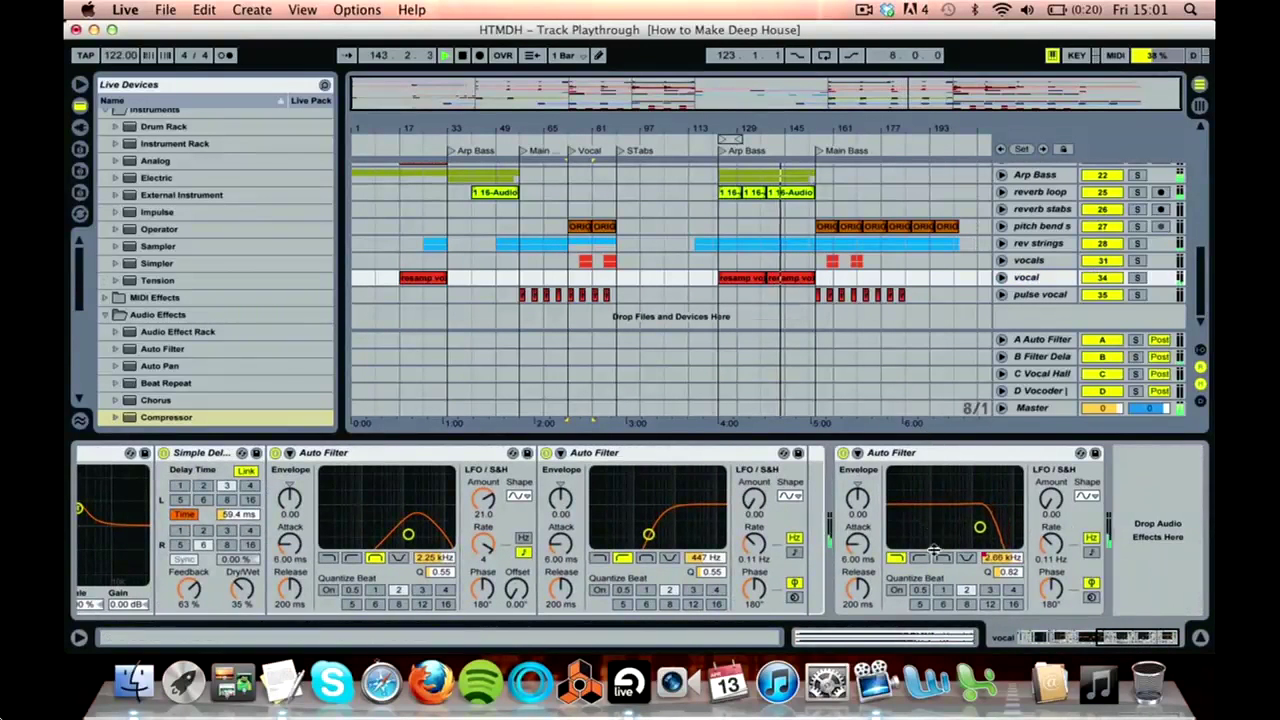
pyautogui.press('super+alt+l')
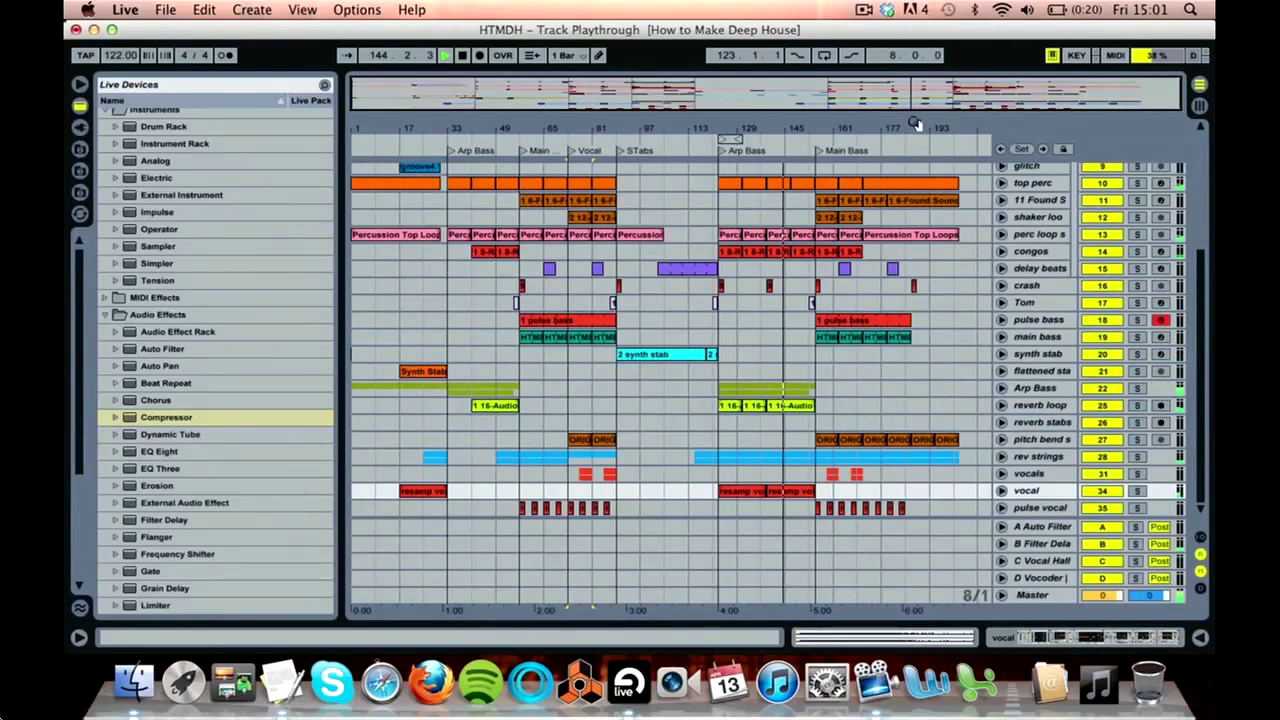
# Step: Unfold the rev strings group and the pitch bend strings track to show their audio clips in the full arrangement
pyautogui.moveTo(915, 124); pyautogui.dragTo(850, 140)
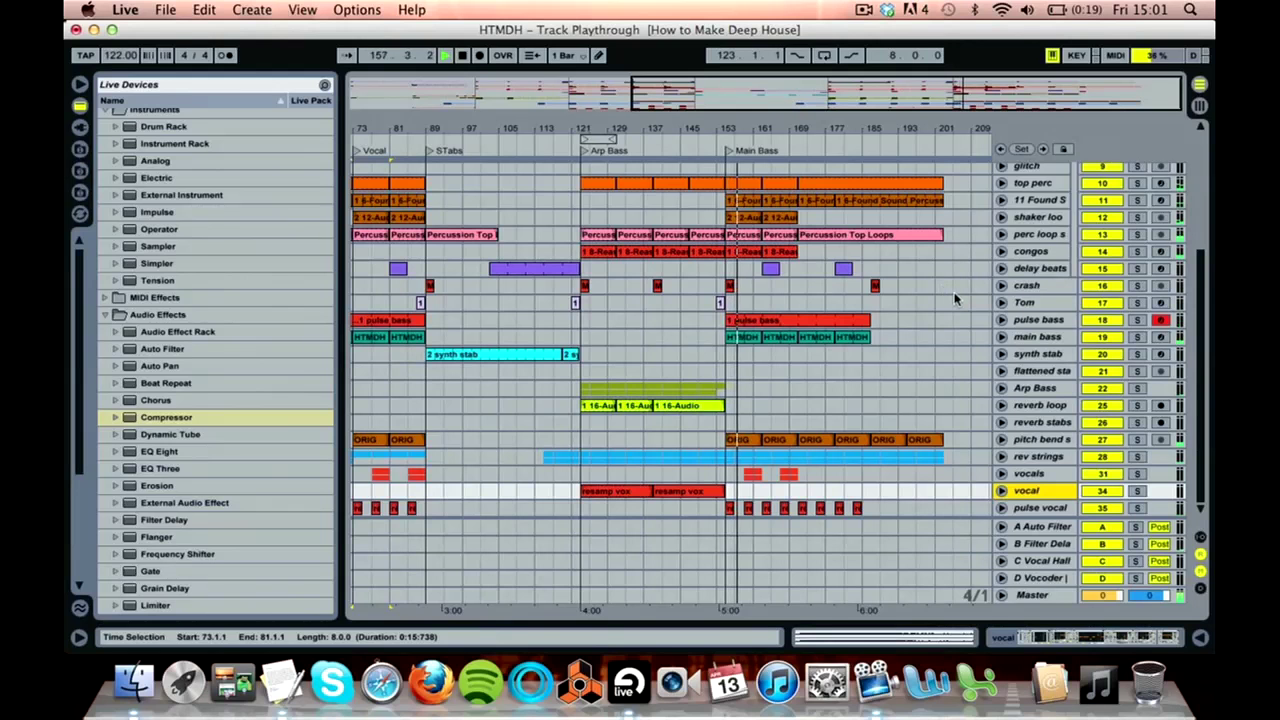
pyautogui.moveTo(978, 127); pyautogui.dragTo(982, 127)
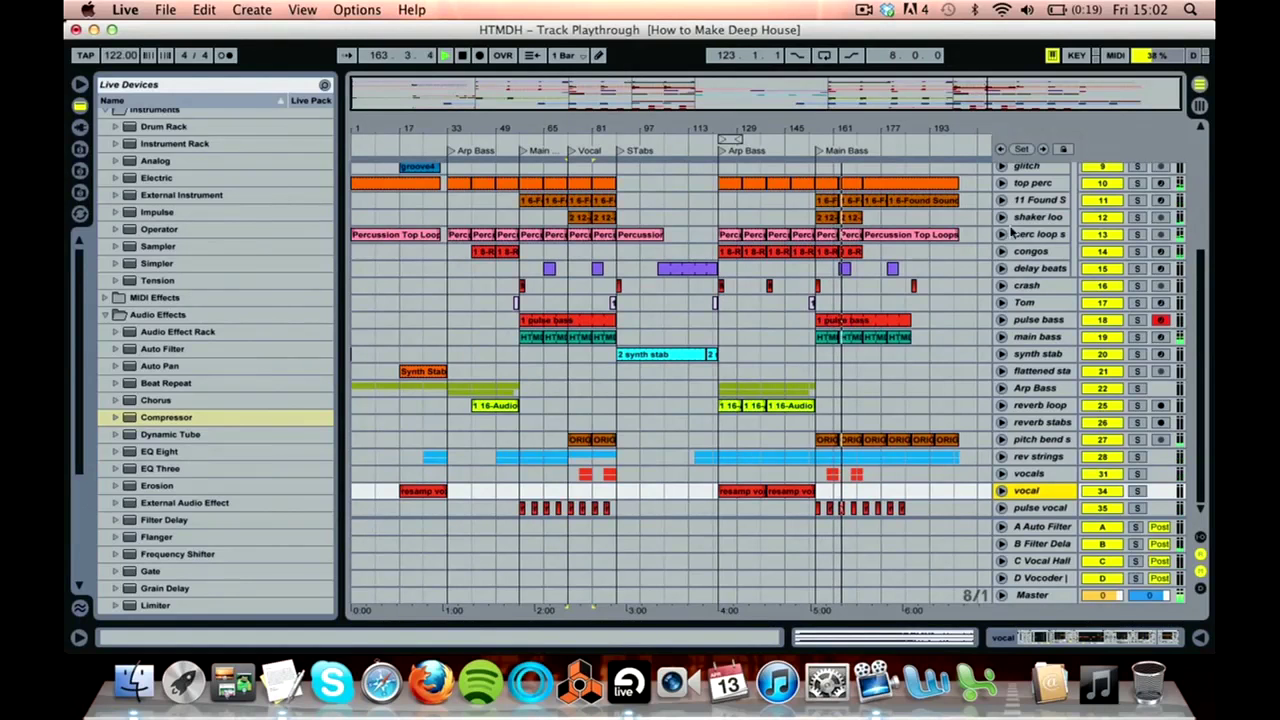
pyautogui.click(1001, 439)
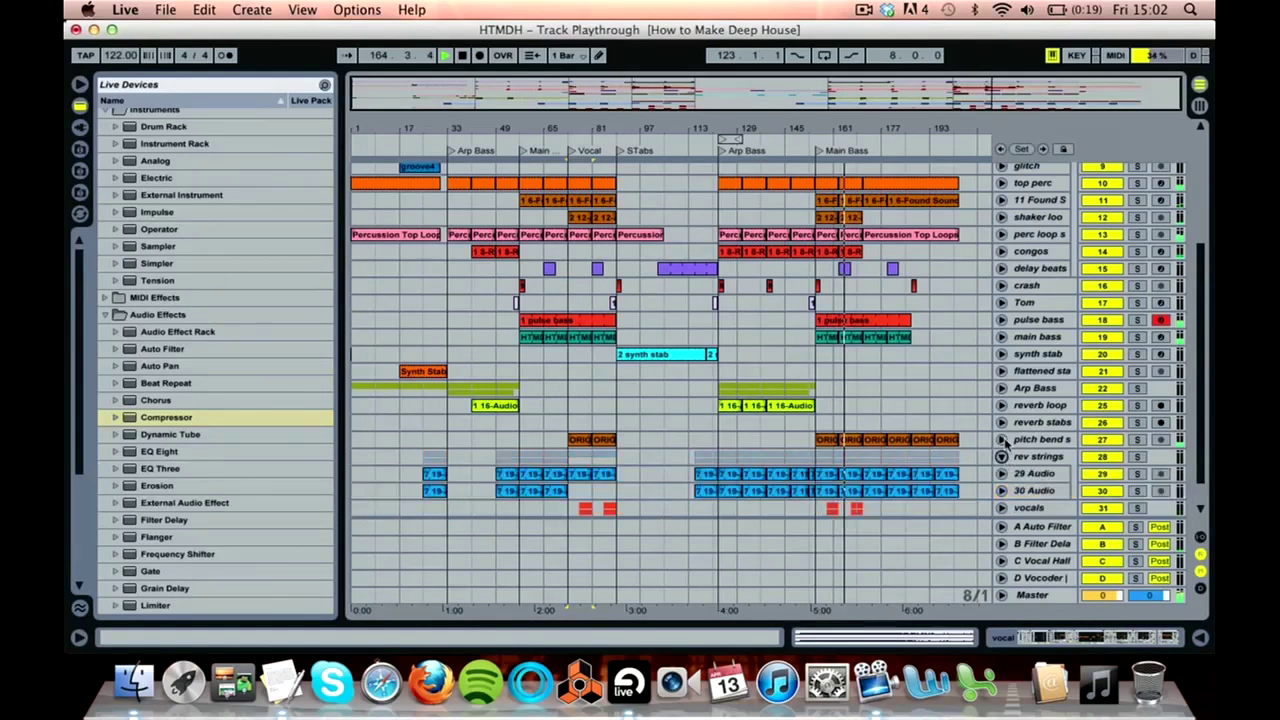
pyautogui.scroll(-3, 981, 353)
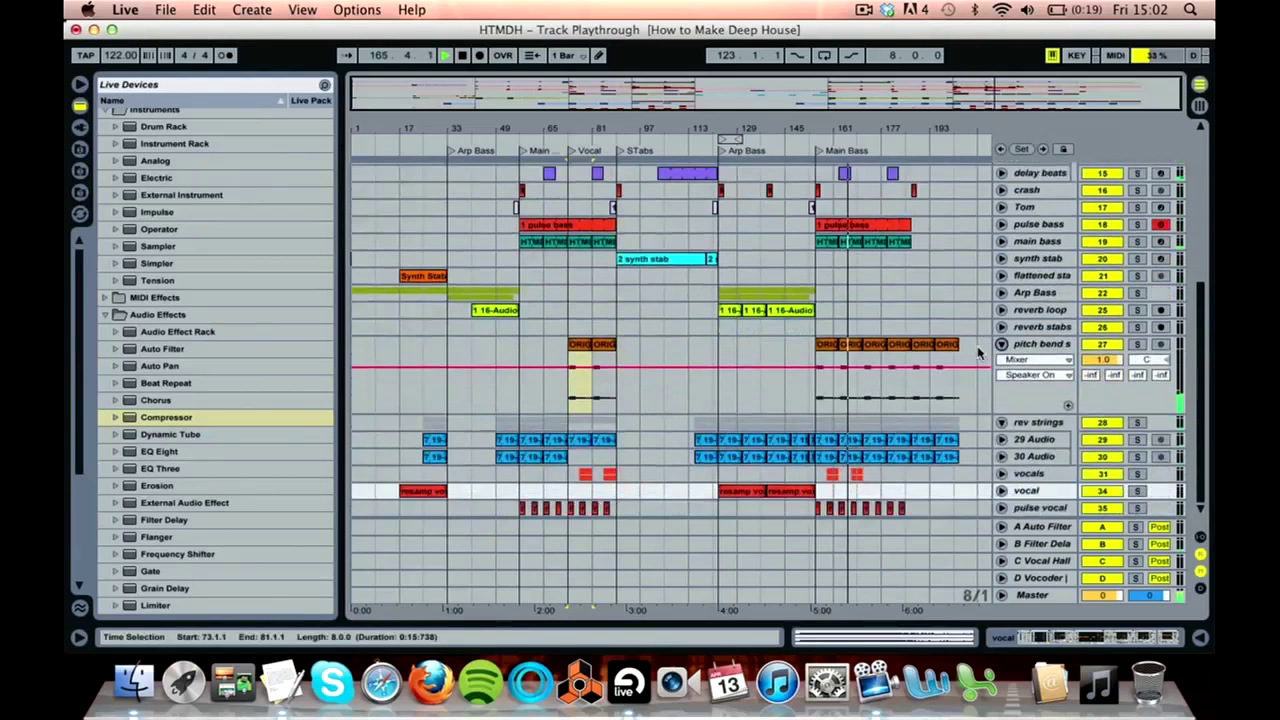
# Step: Check the rev strings group for devices and unfold its 29 Audio and 30 Audio tracks
pyautogui.doubleClick(1035, 422)
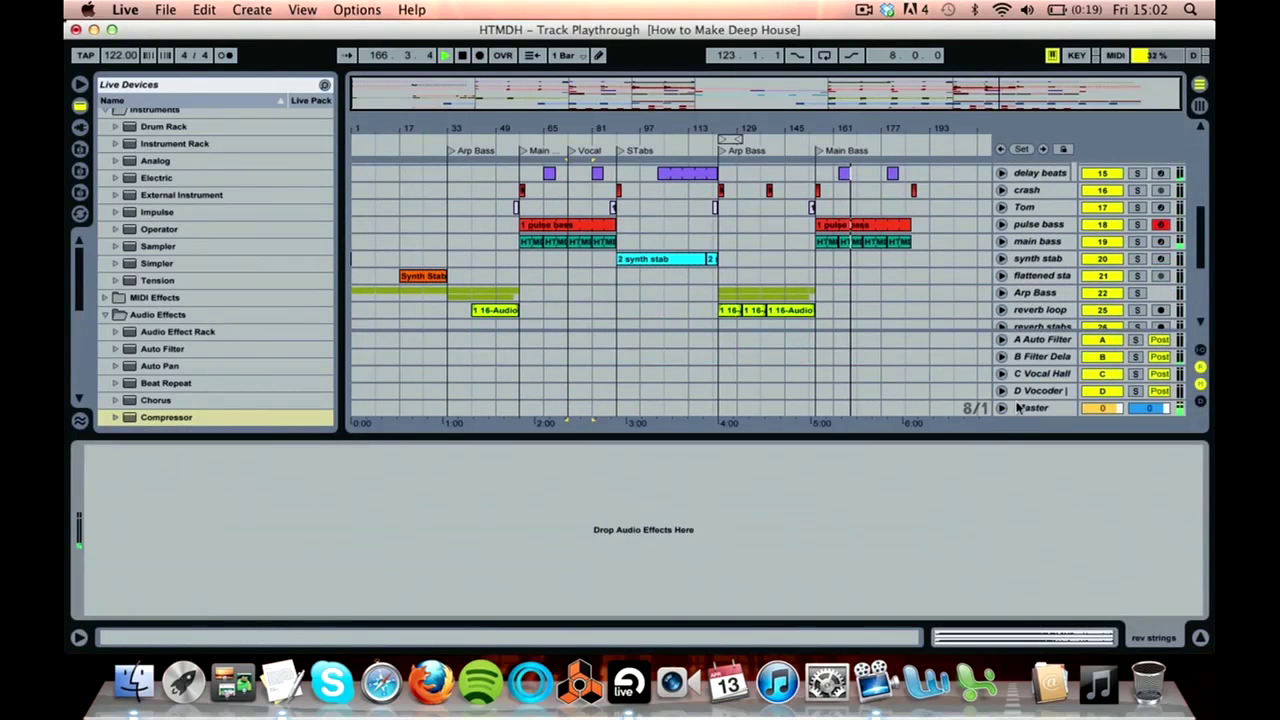
pyautogui.press('super+alt+l')
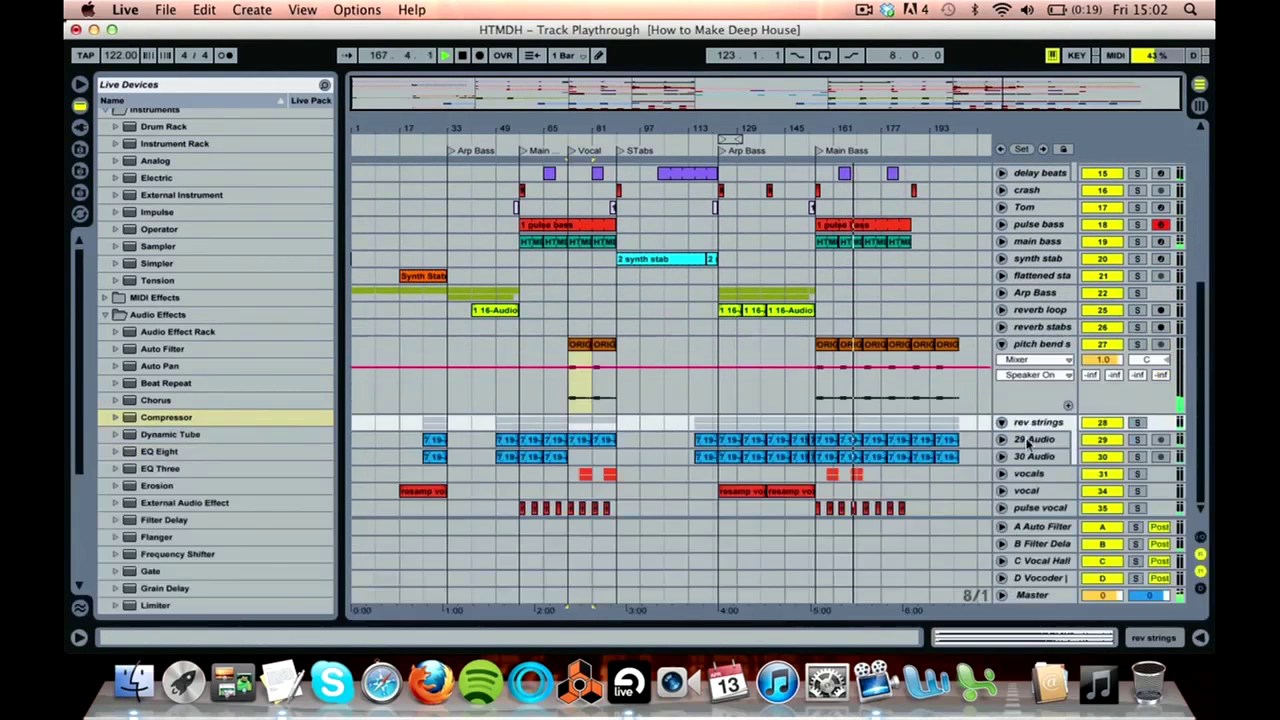
pyautogui.click(1003, 441)
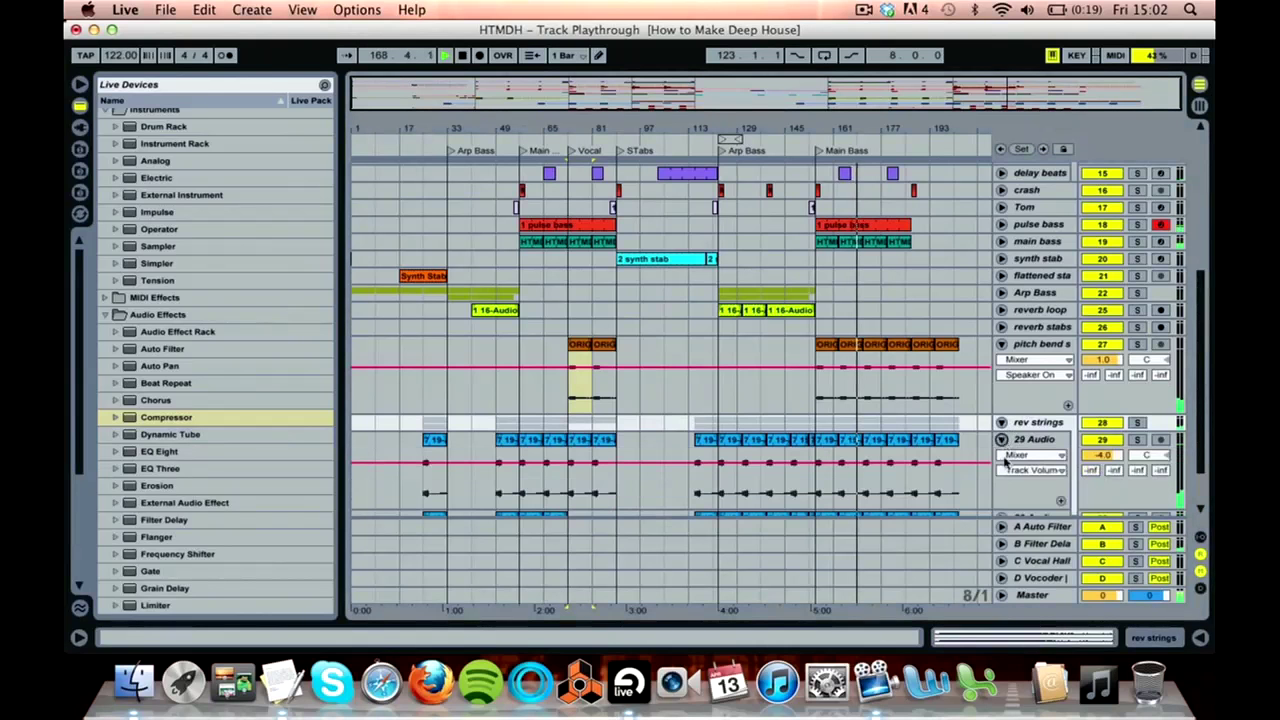
pyautogui.scroll(-2, 1005, 450)
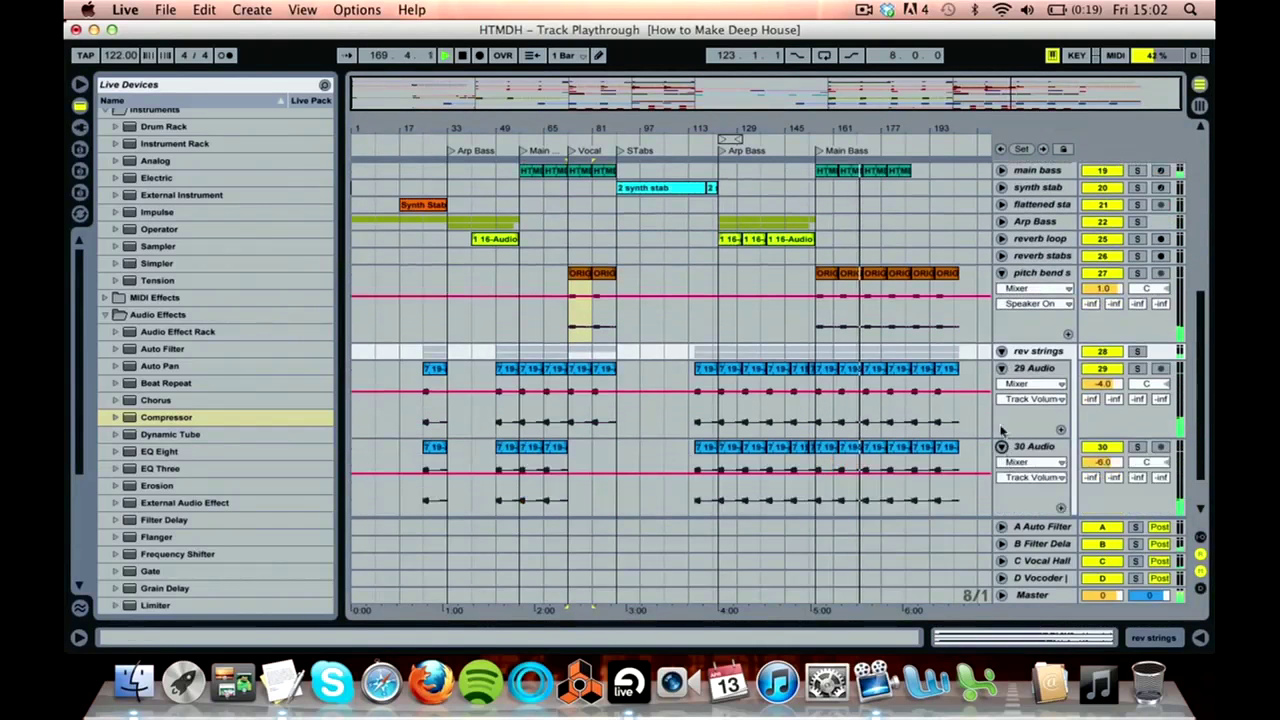
pyautogui.scroll(8, 990, 430)
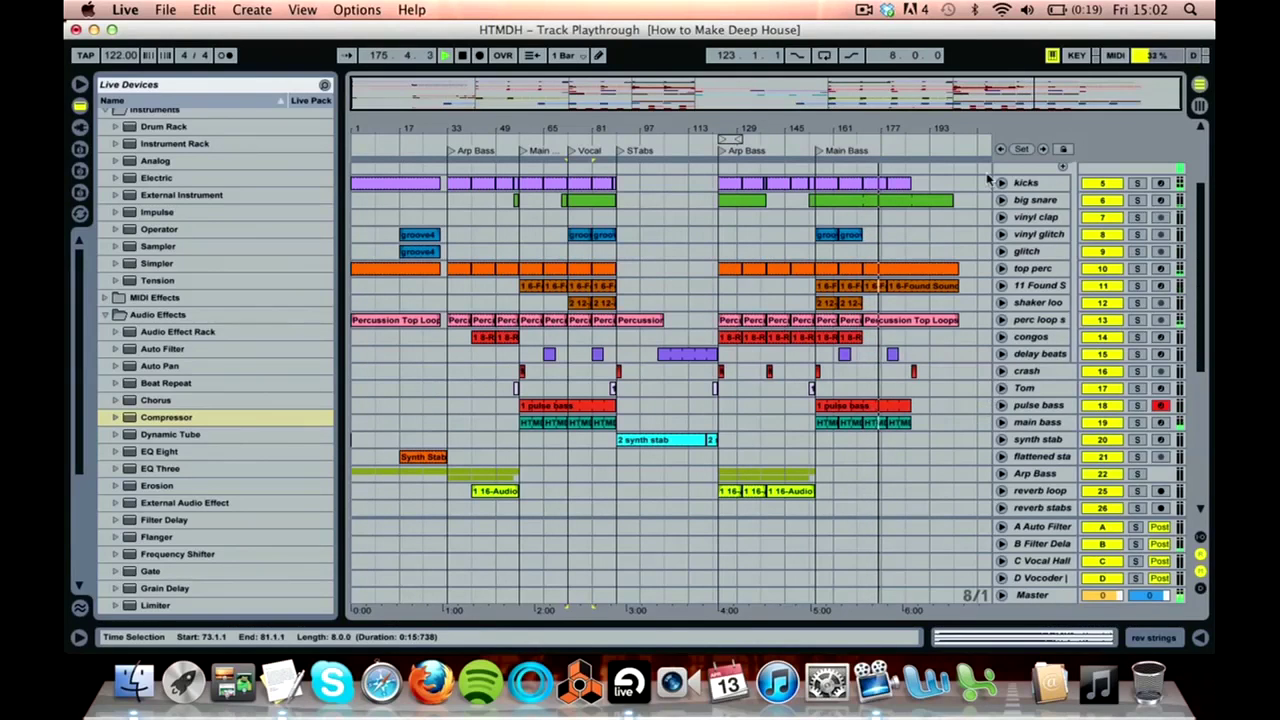
pyautogui.moveTo(988, 130); pyautogui.dragTo(988, 165)
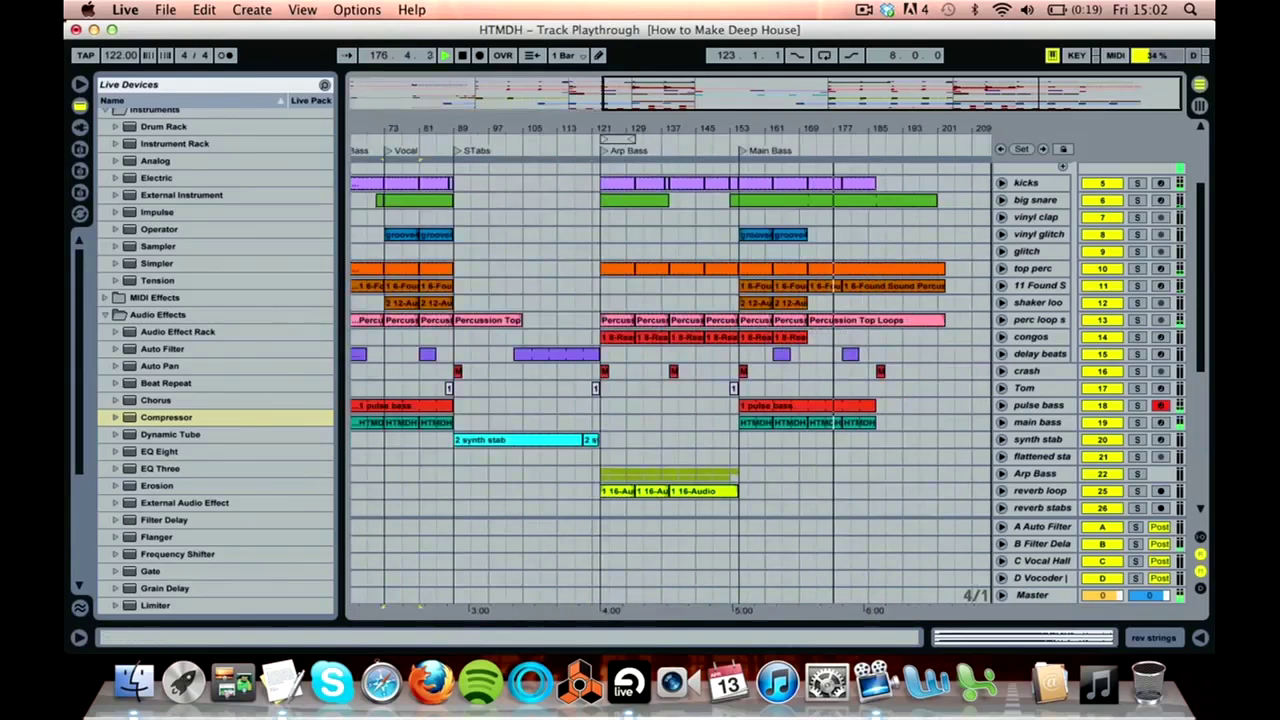
pyautogui.scroll(-3, 970, 362)
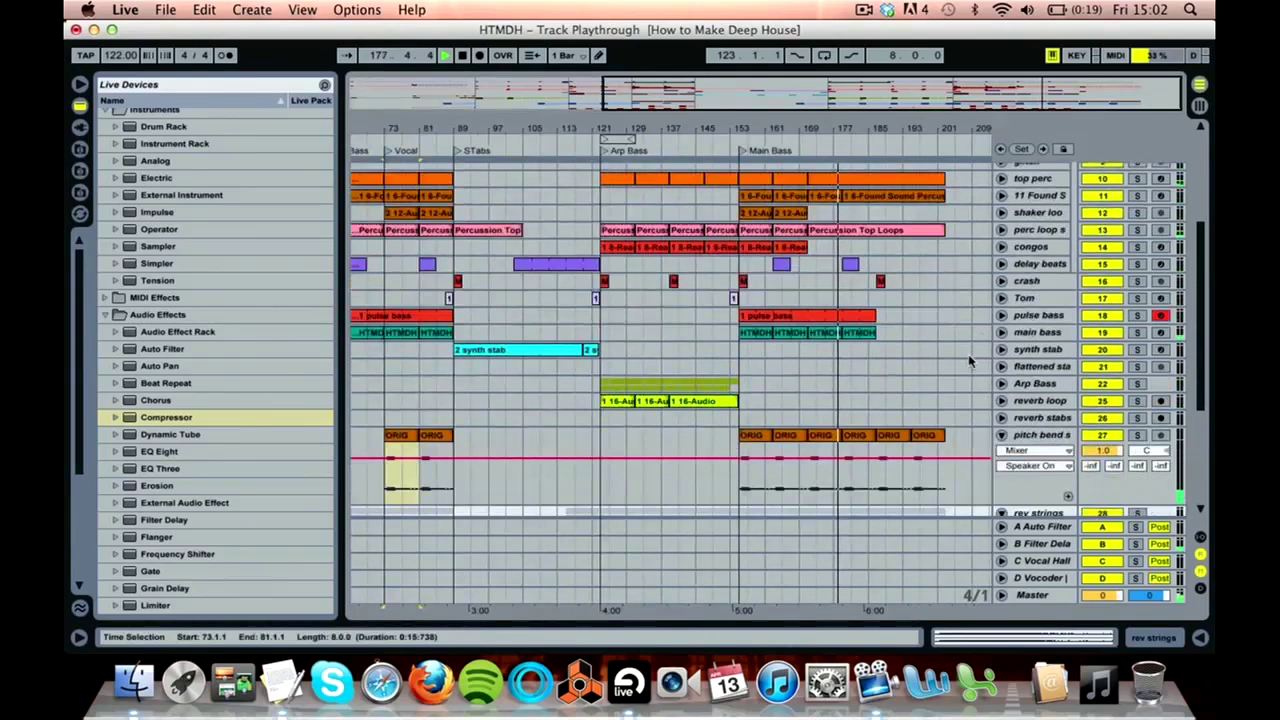
pyautogui.scroll(3, 969, 360)
pyautogui.scroll(5, 968, 360)
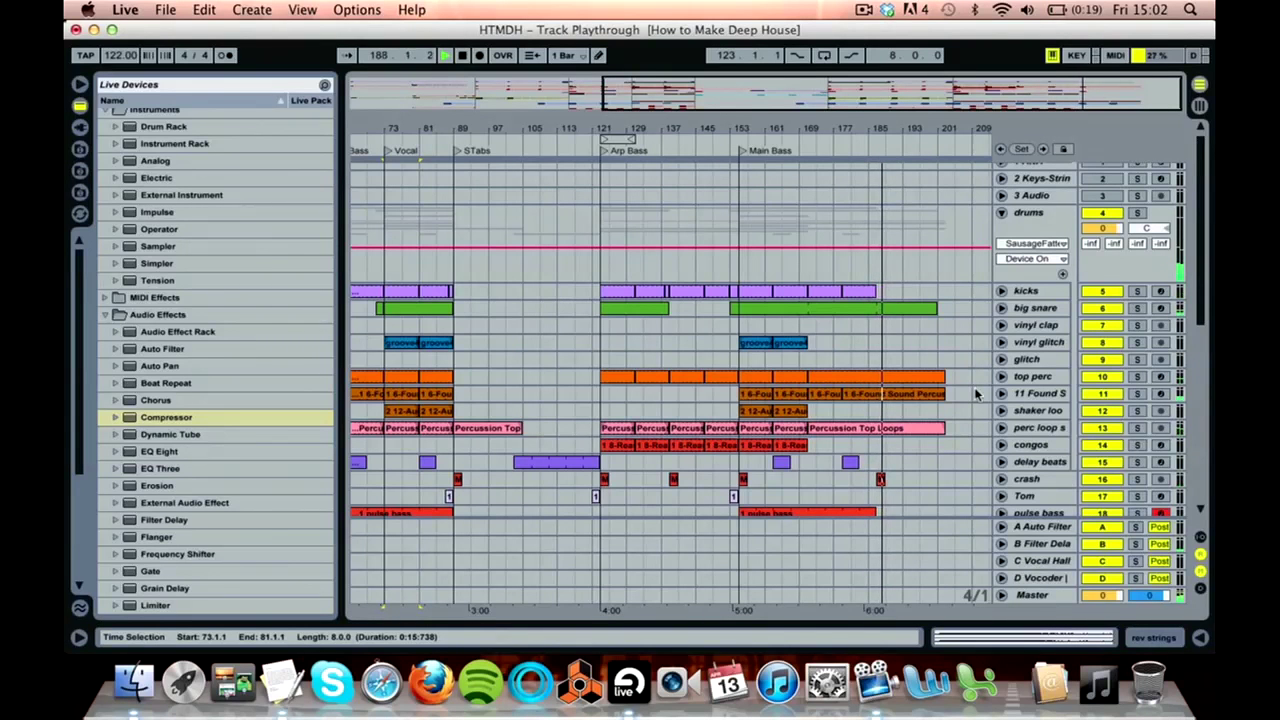
# Step: Leave the full-screen track playthrough video, close its window and switch back to Live with the Vocals set
pyautogui.scroll(-5, 970, 375)
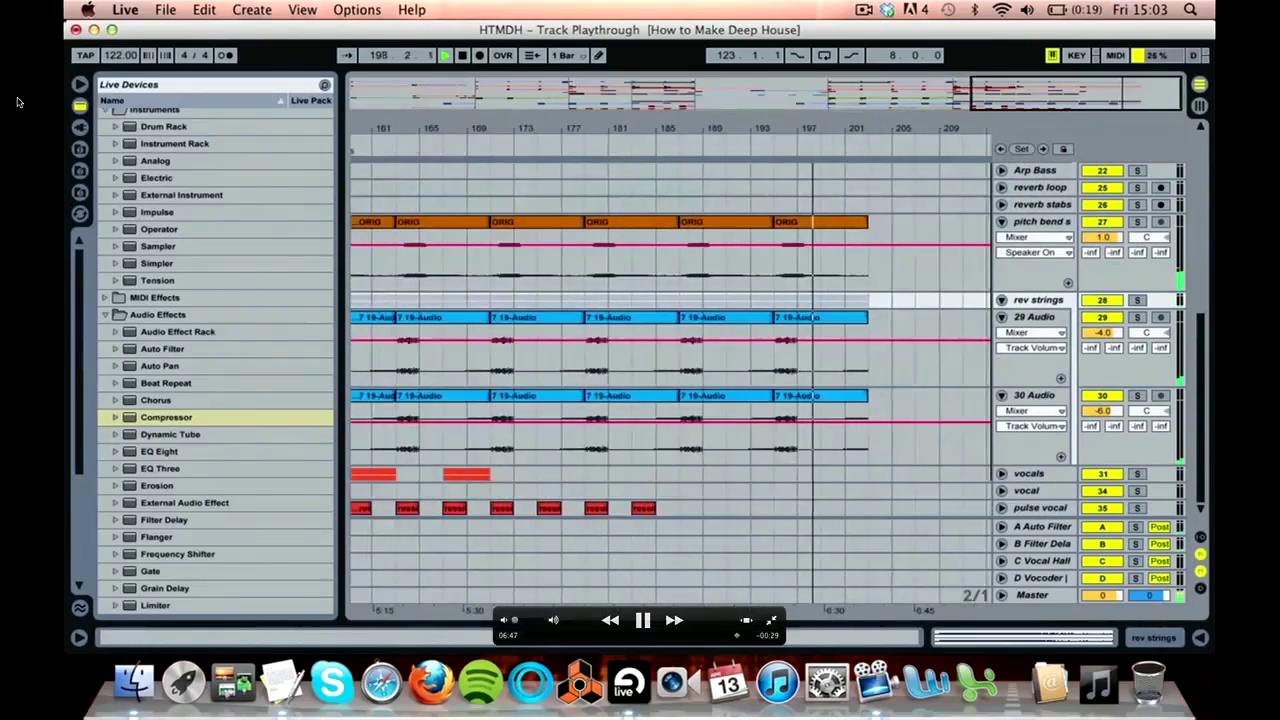
pyautogui.press('Escape')
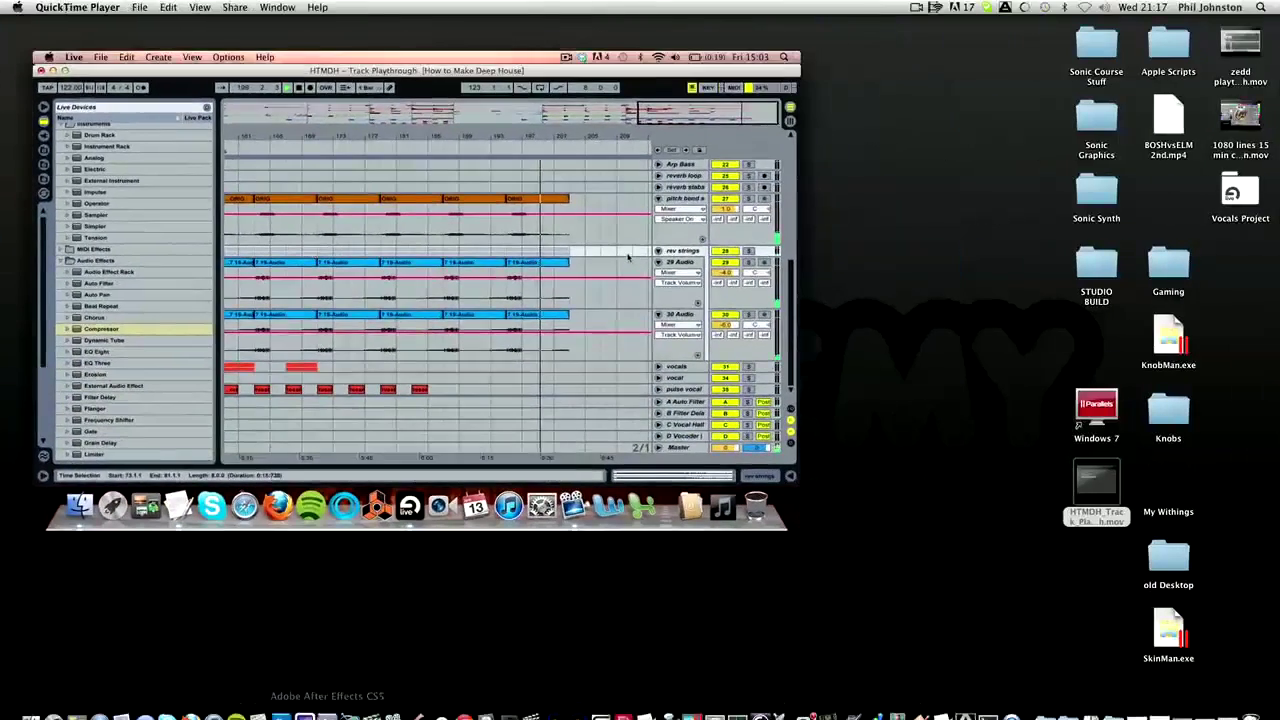
pyautogui.click(440, 704)
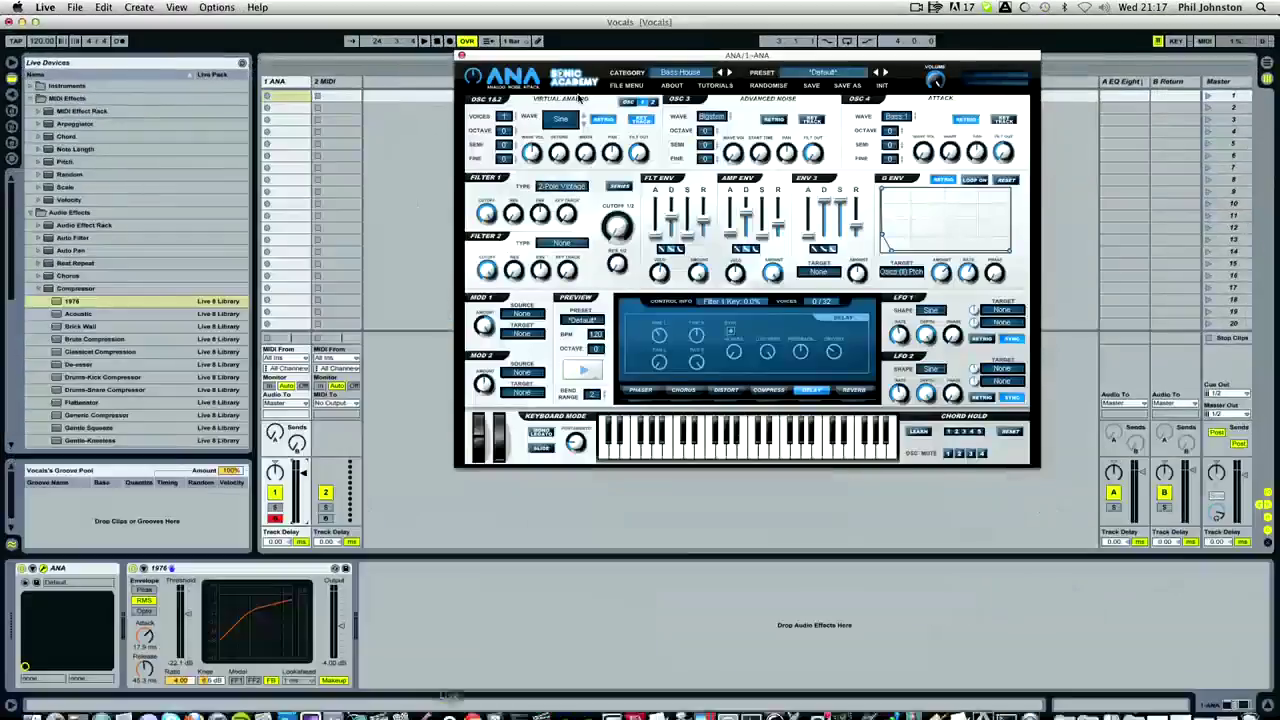
pyautogui.moveTo(323, 716)
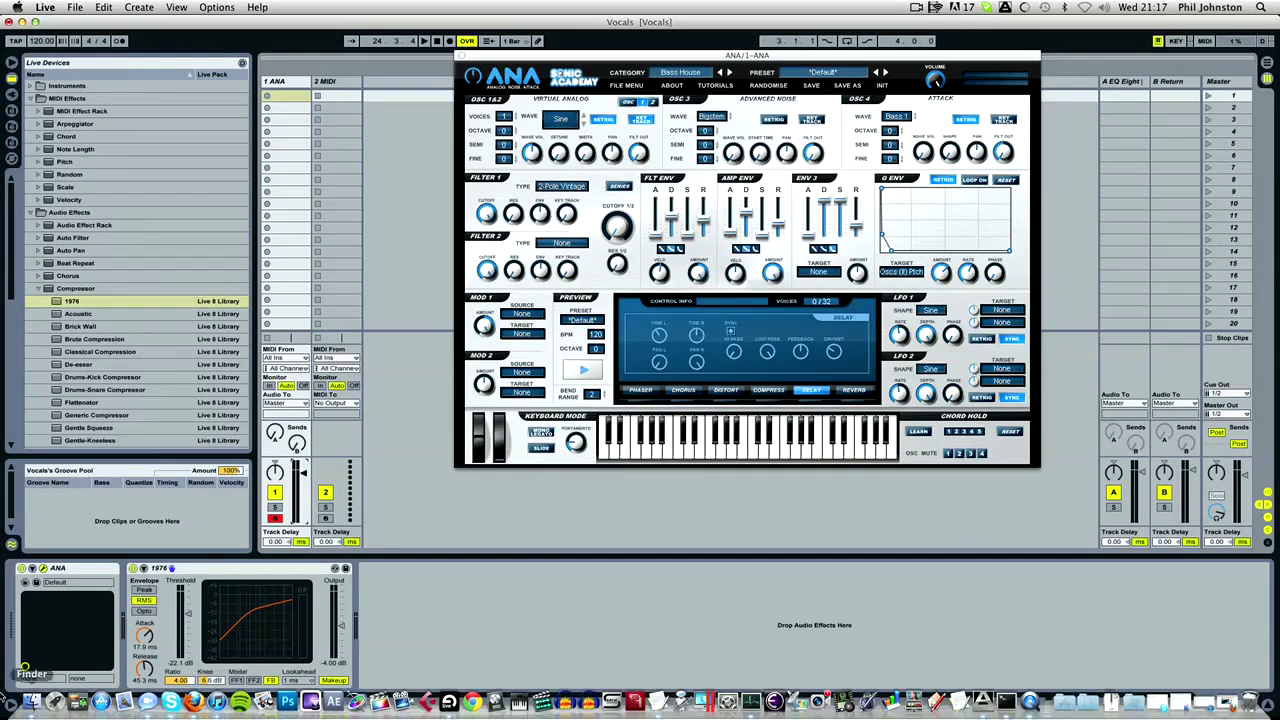
pyautogui.moveTo(2, 718)
pyautogui.click(257, 275)
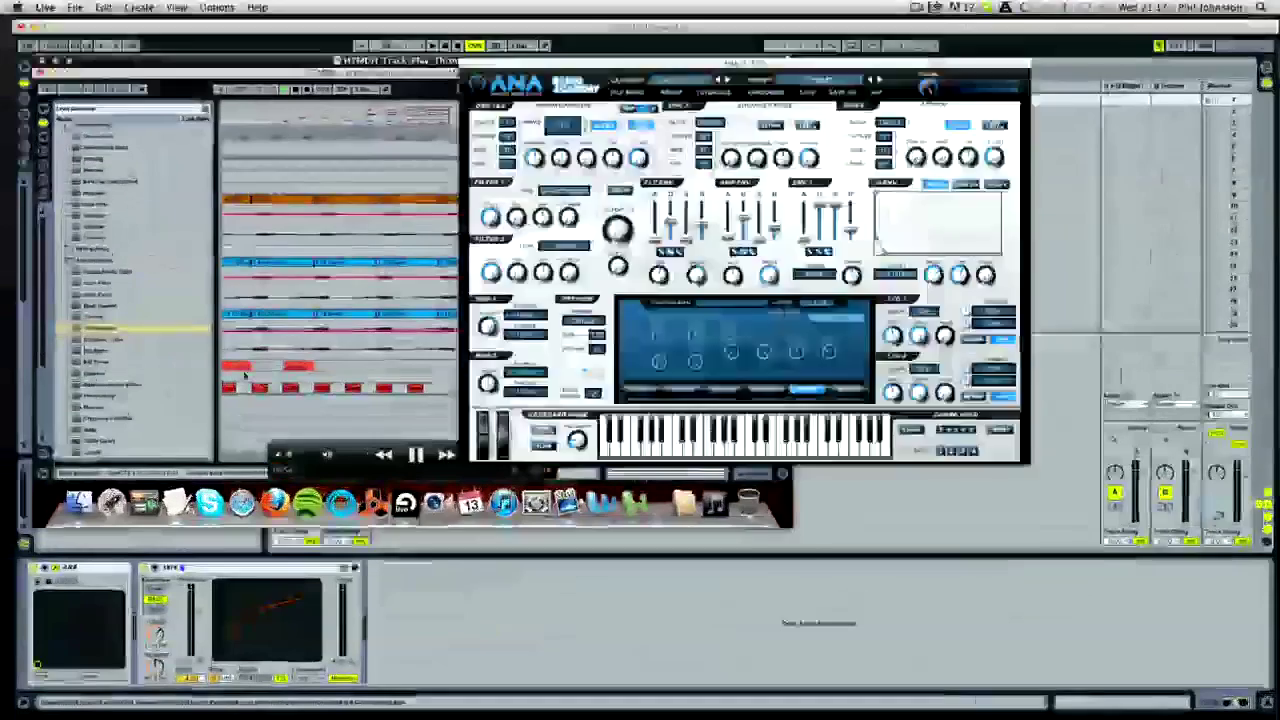
pyautogui.click(42, 60)
pyautogui.click(420, 473)
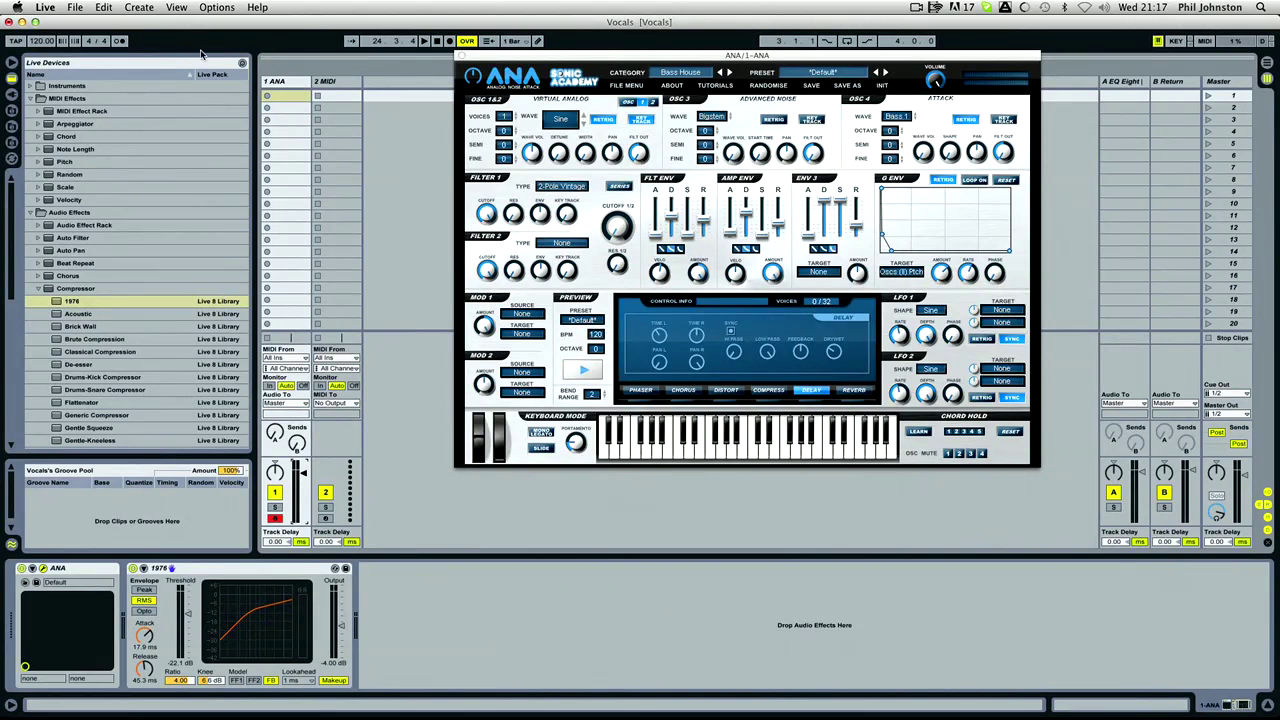
# Step: Close the ANA plug-in window and open the recent set snares.als, discarding the changes to Vocals
pyautogui.click(462, 56)
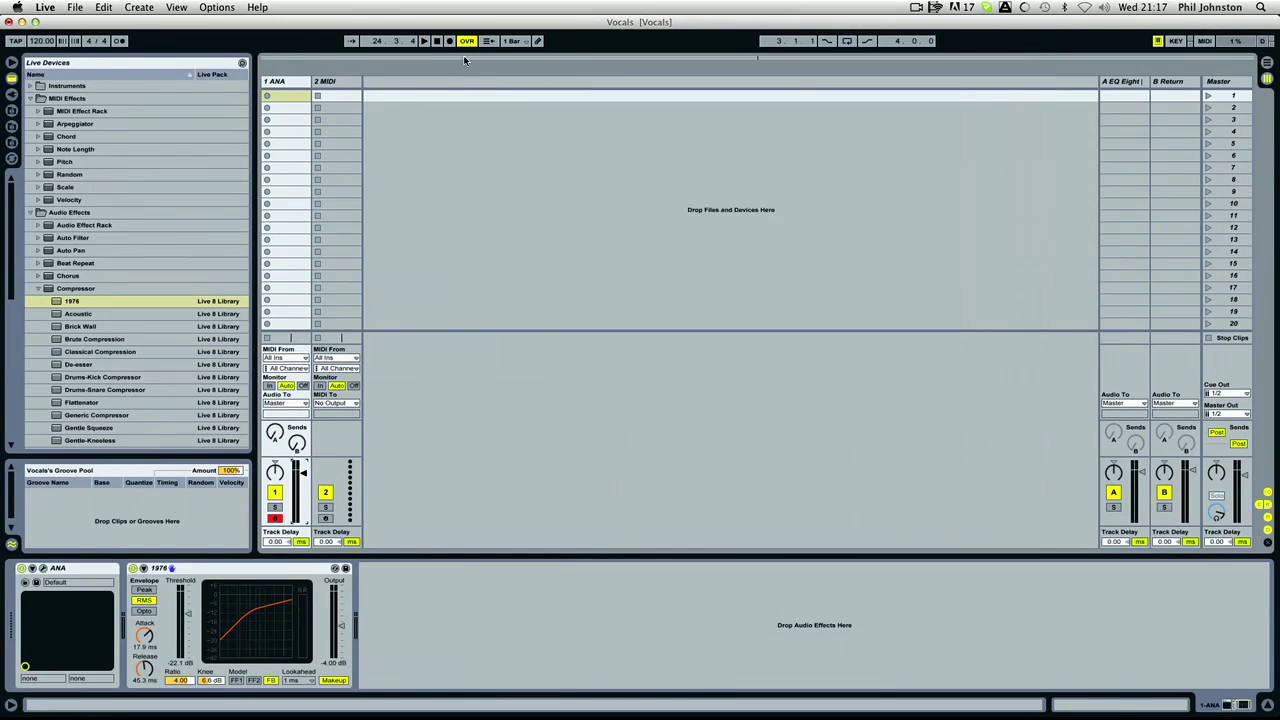
pyautogui.click(78, 6)
pyautogui.moveTo(111, 52)
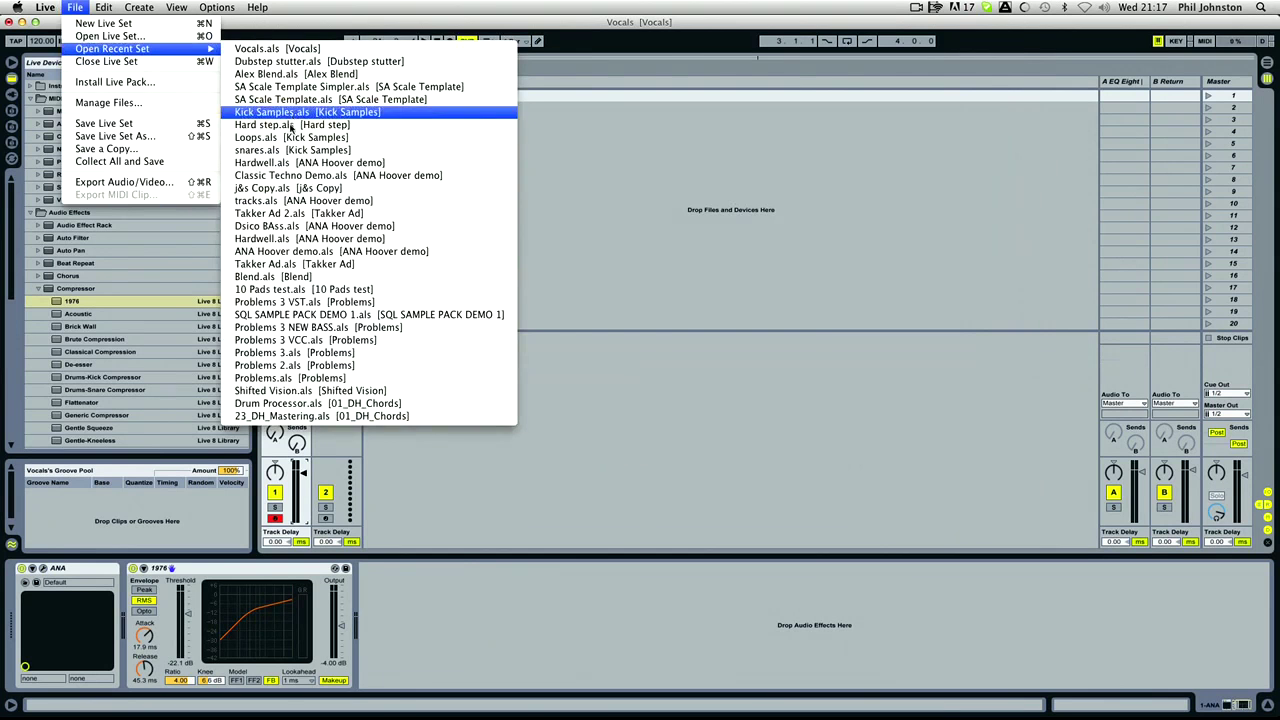
pyautogui.click(292, 150)
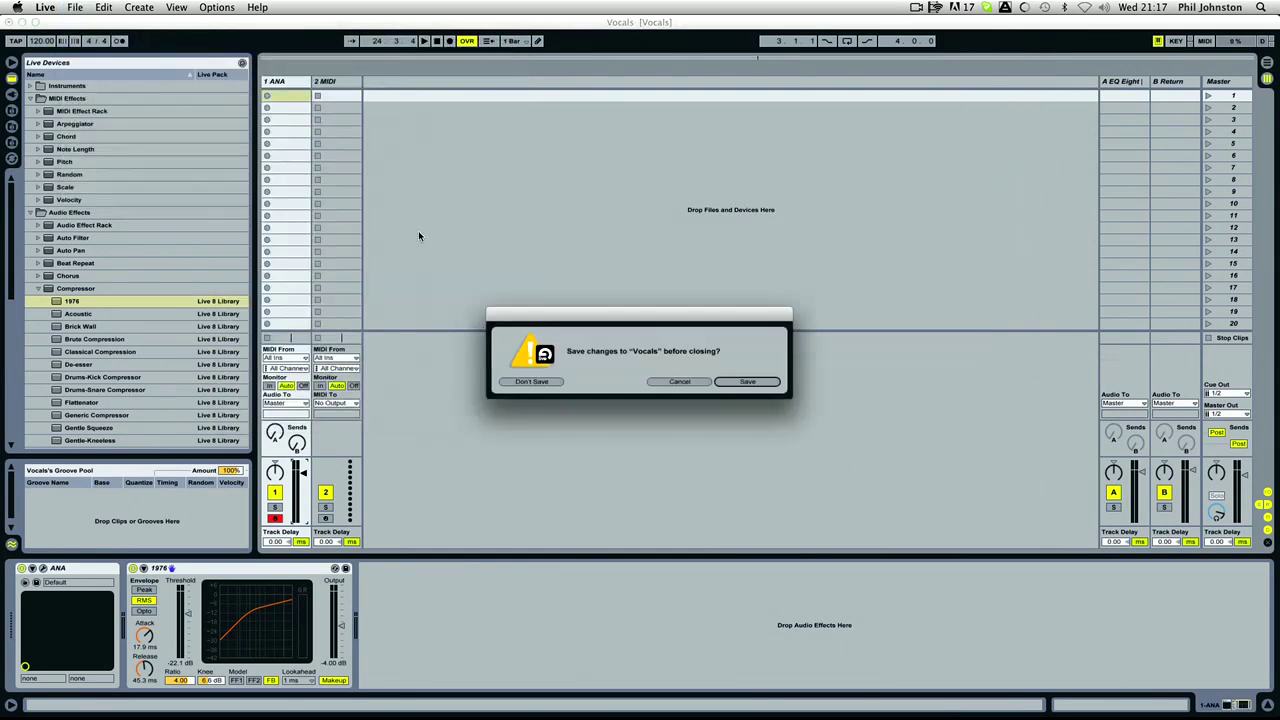
pyautogui.click(533, 381)
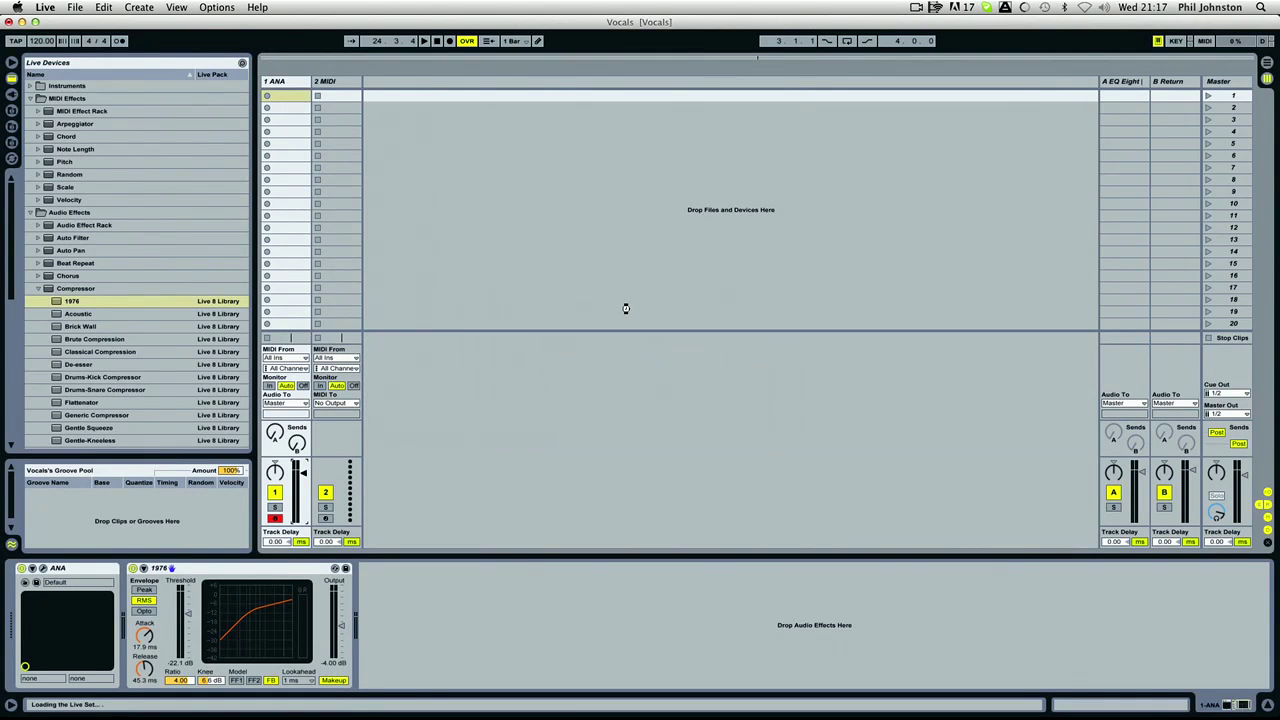
pyautogui.click(733, 251)
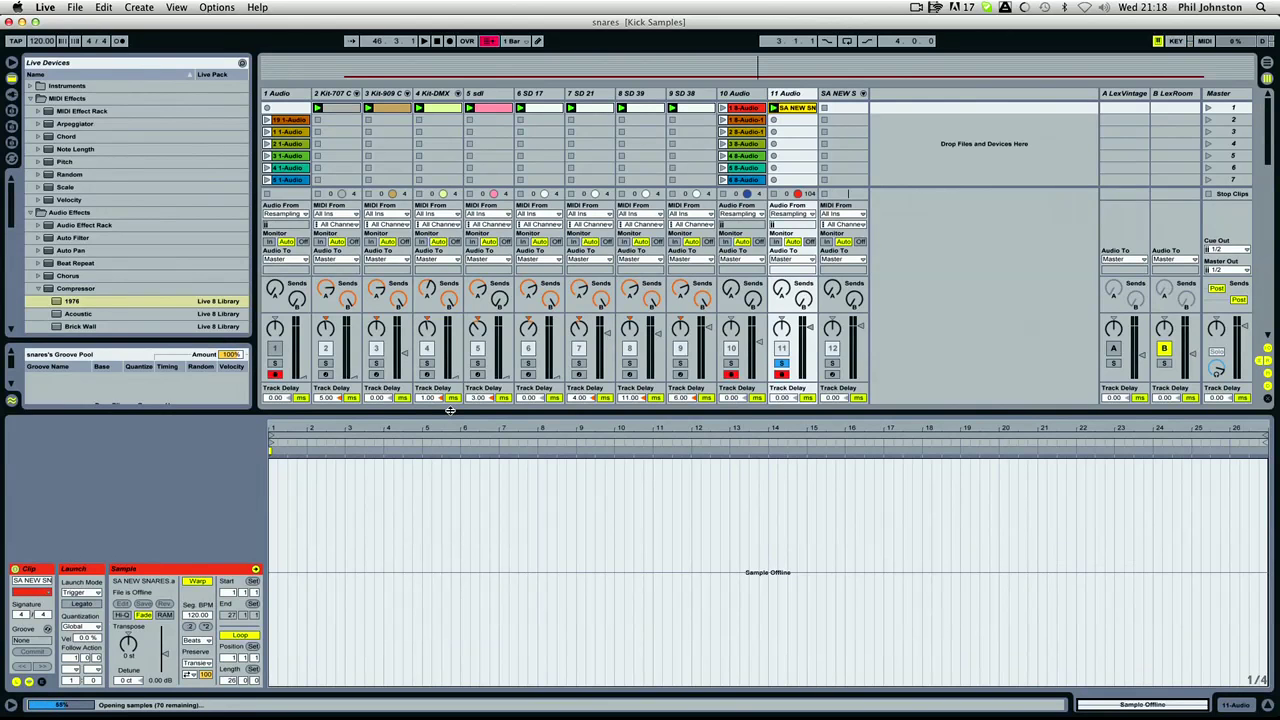
# Step: Enlarge the session clip grid, disarm 1 Audio and turn off solo on 11 Audio to hear the layered drum tracks
pyautogui.moveTo(450, 410); pyautogui.dragTo(450, 494)
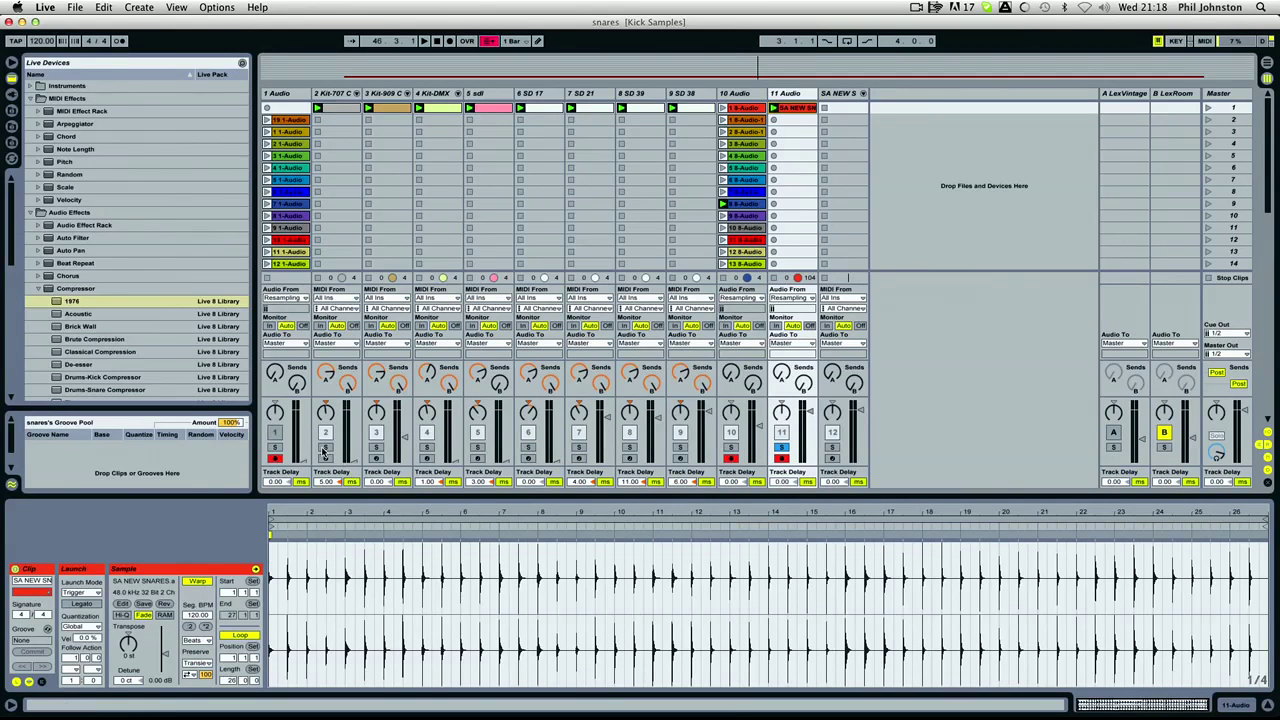
pyautogui.click(274, 458)
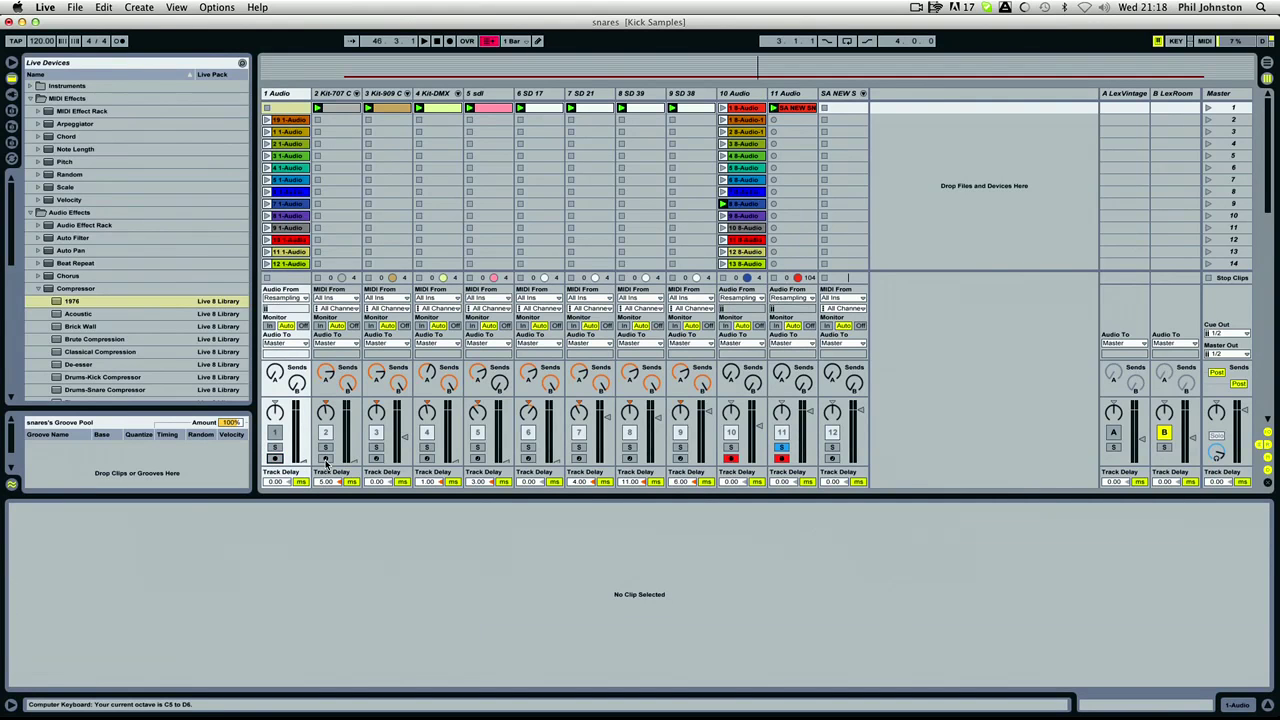
pyautogui.click(325, 458)
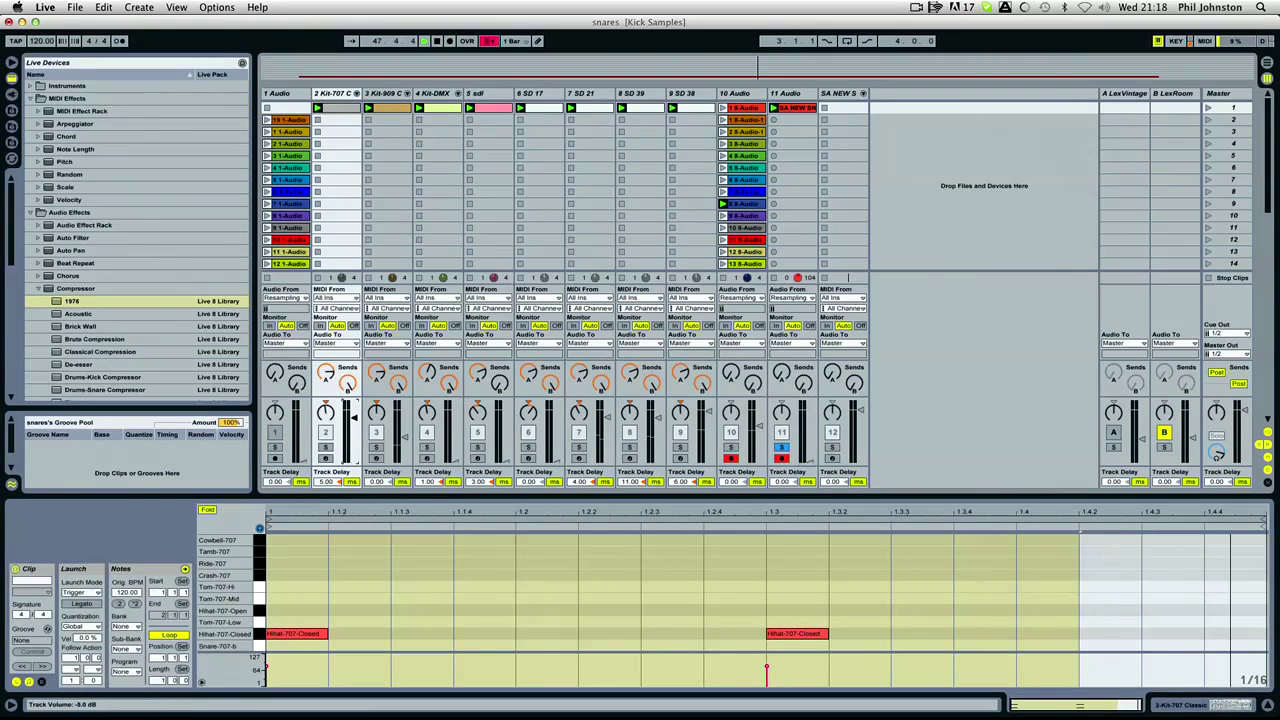
pyautogui.click(782, 446)
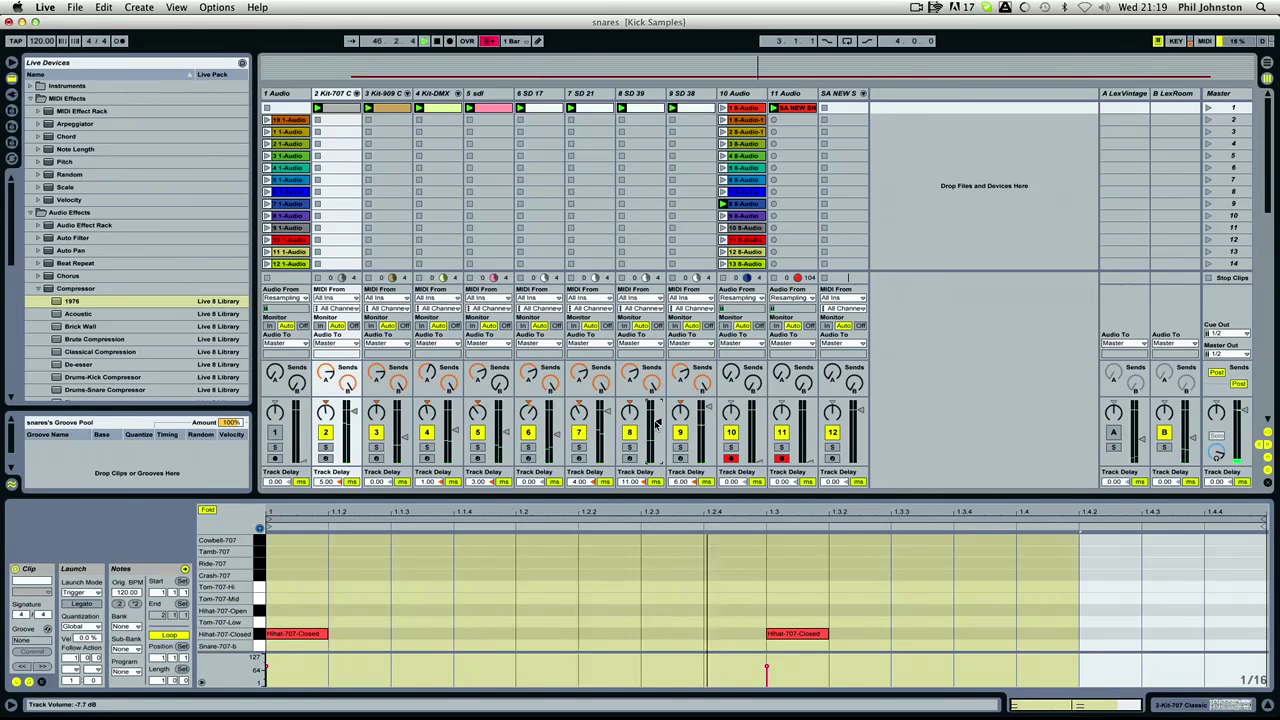
# Step: Create a new Live set, discarding the changes to the snares set
pyautogui.click(73, 7)
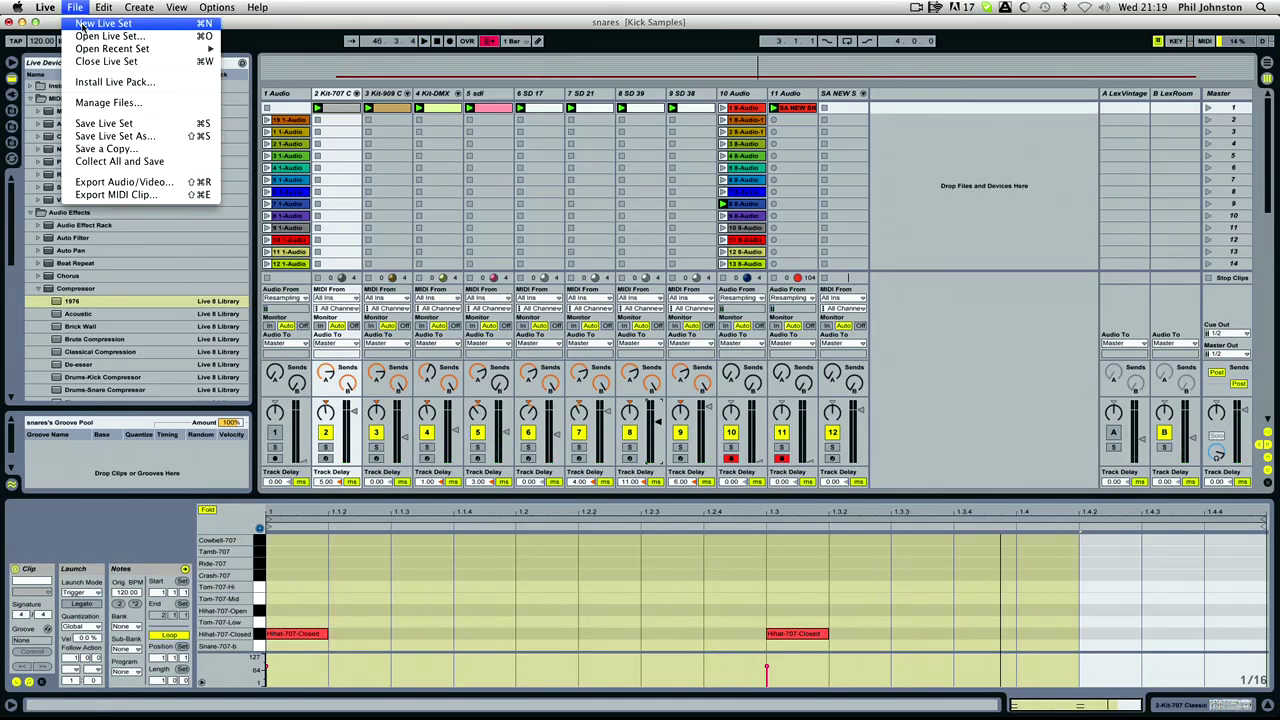
pyautogui.click(85, 24)
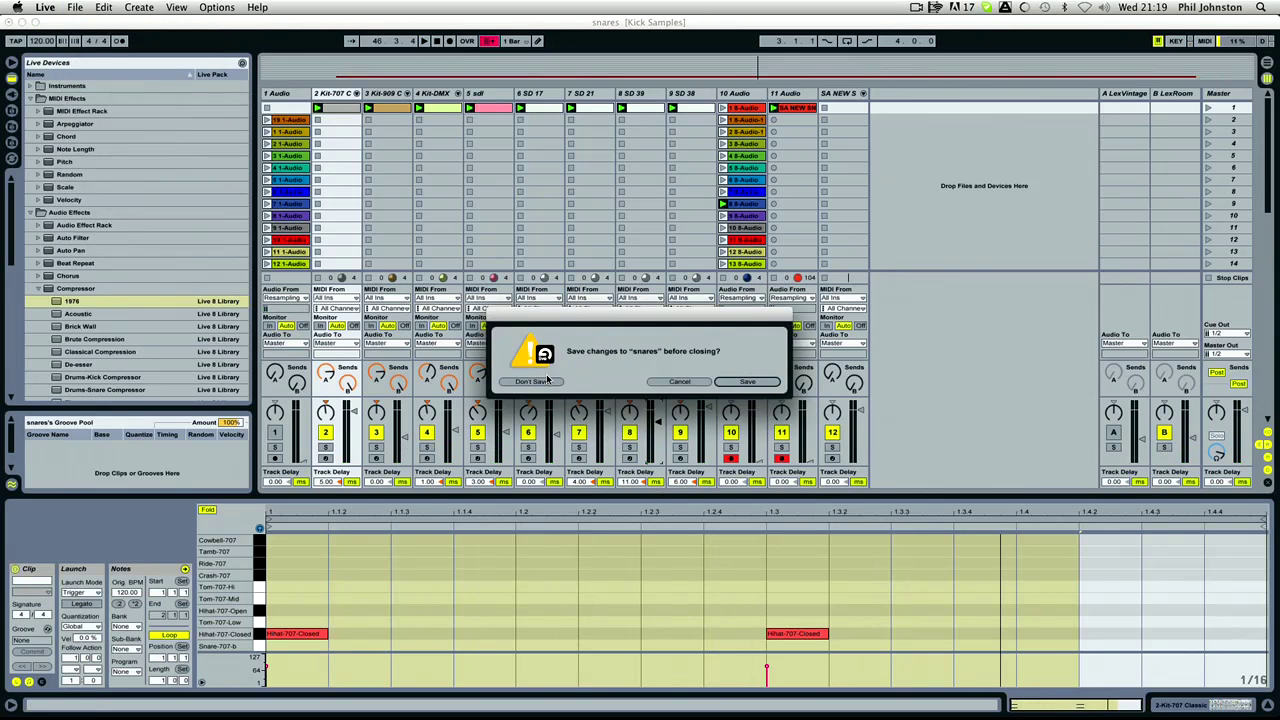
pyautogui.click(533, 382)
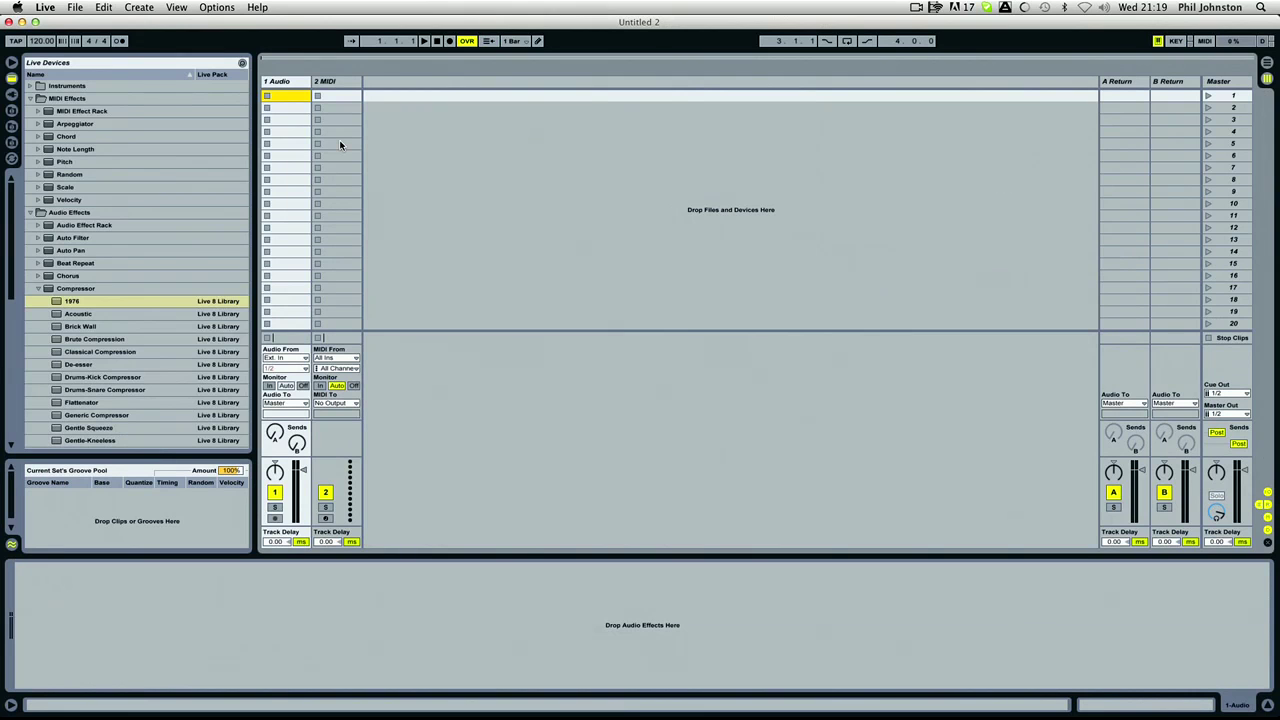
# Step: Fold the Compressor presets and switch to the file browser, moving up from Sonic Finished Samples to the SAMPLES folder
pyautogui.click(38, 289)
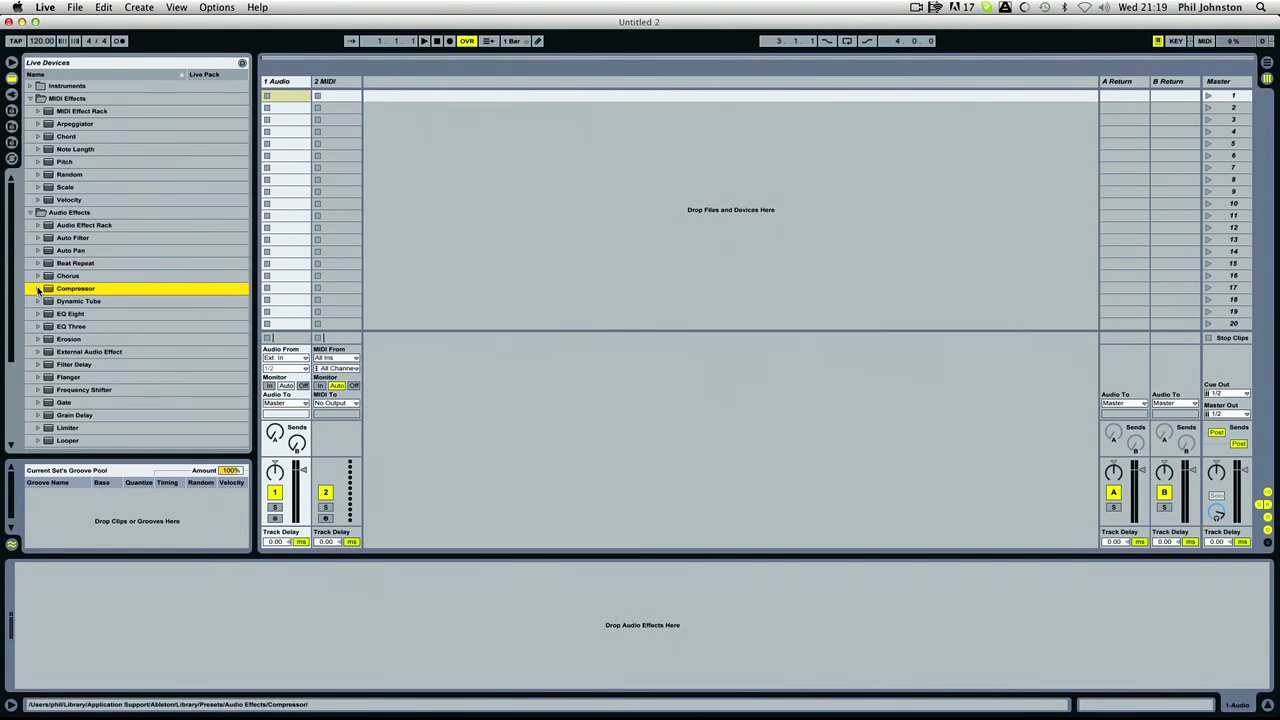
pyautogui.click(33, 98)
pyautogui.click(33, 111)
pyautogui.click(11, 111)
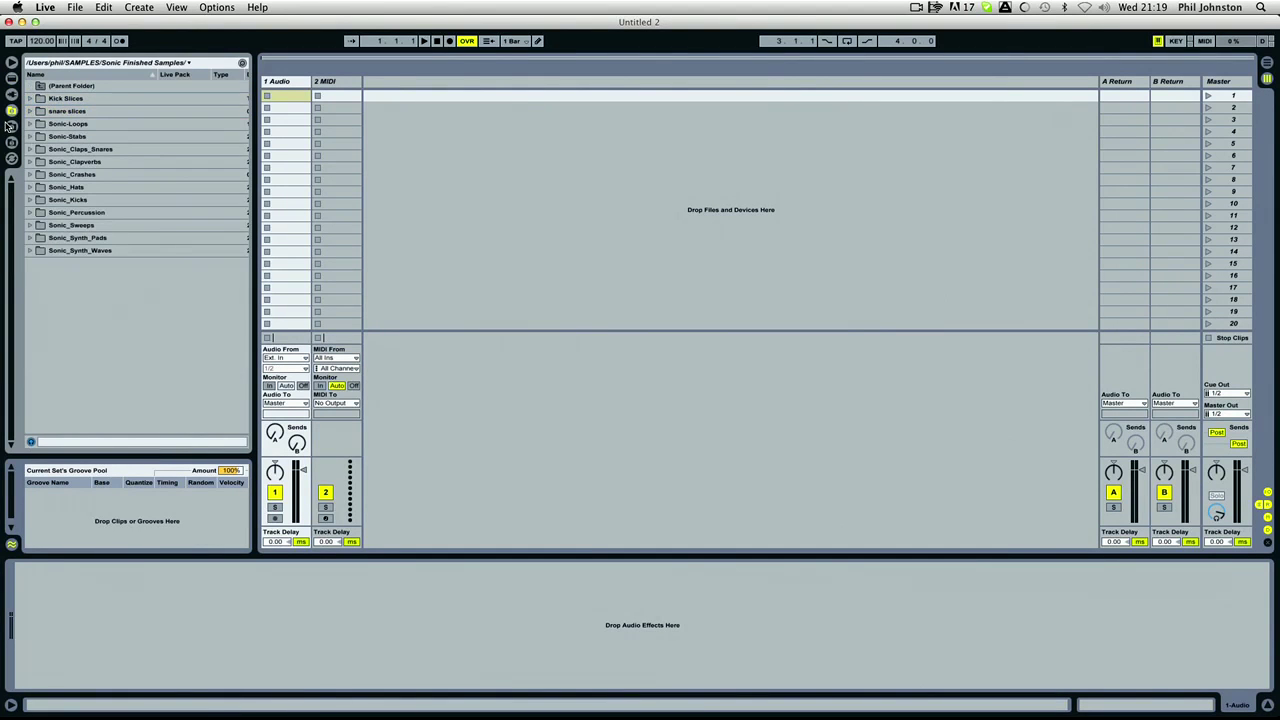
pyautogui.doubleClick(51, 88)
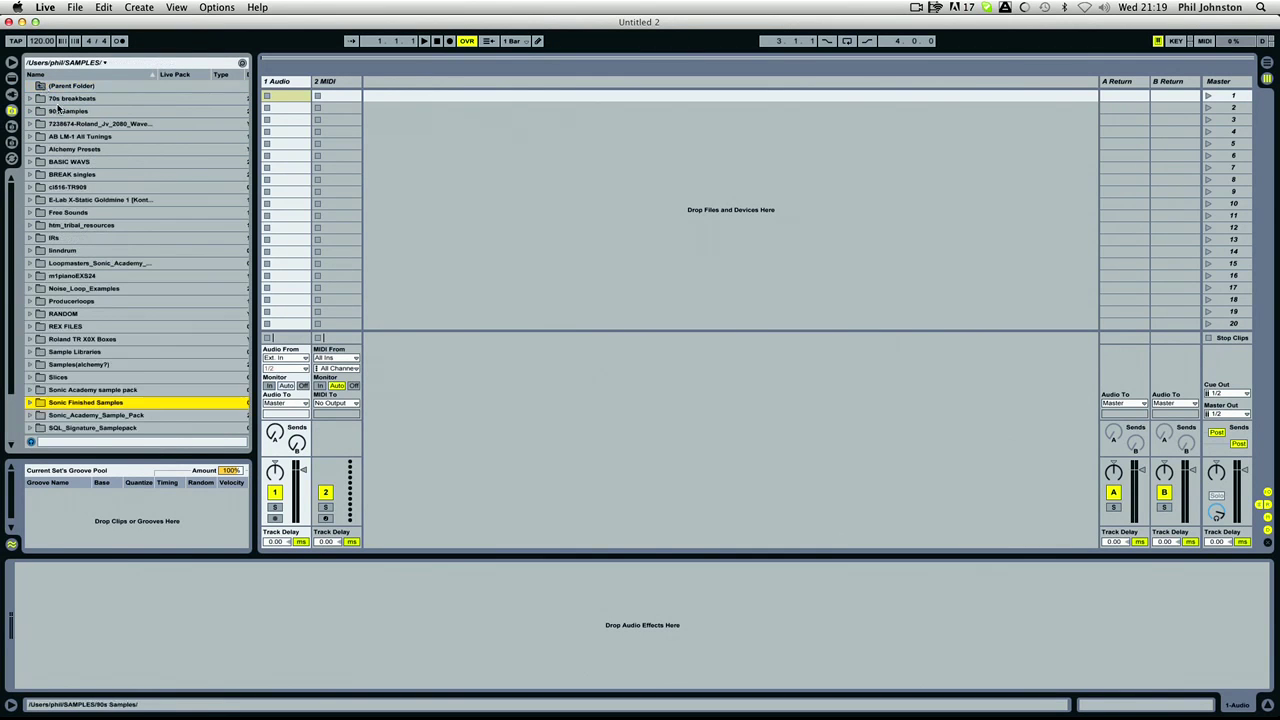
# Step: Unfold 70s breakbeats to its SNARE DRUMS1 folder, preview the snares from SD 01.aif to SD 06.aif, and fold the snare folders again
pyautogui.click(33, 98)
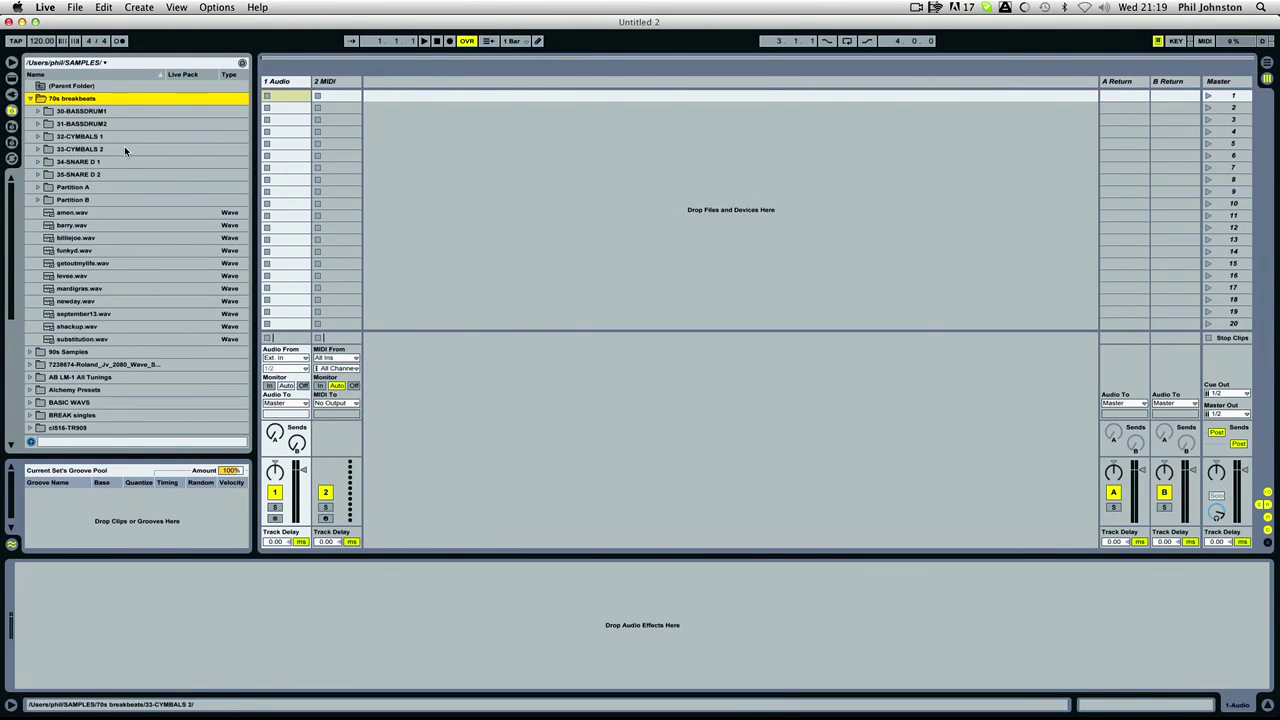
pyautogui.click(38, 162)
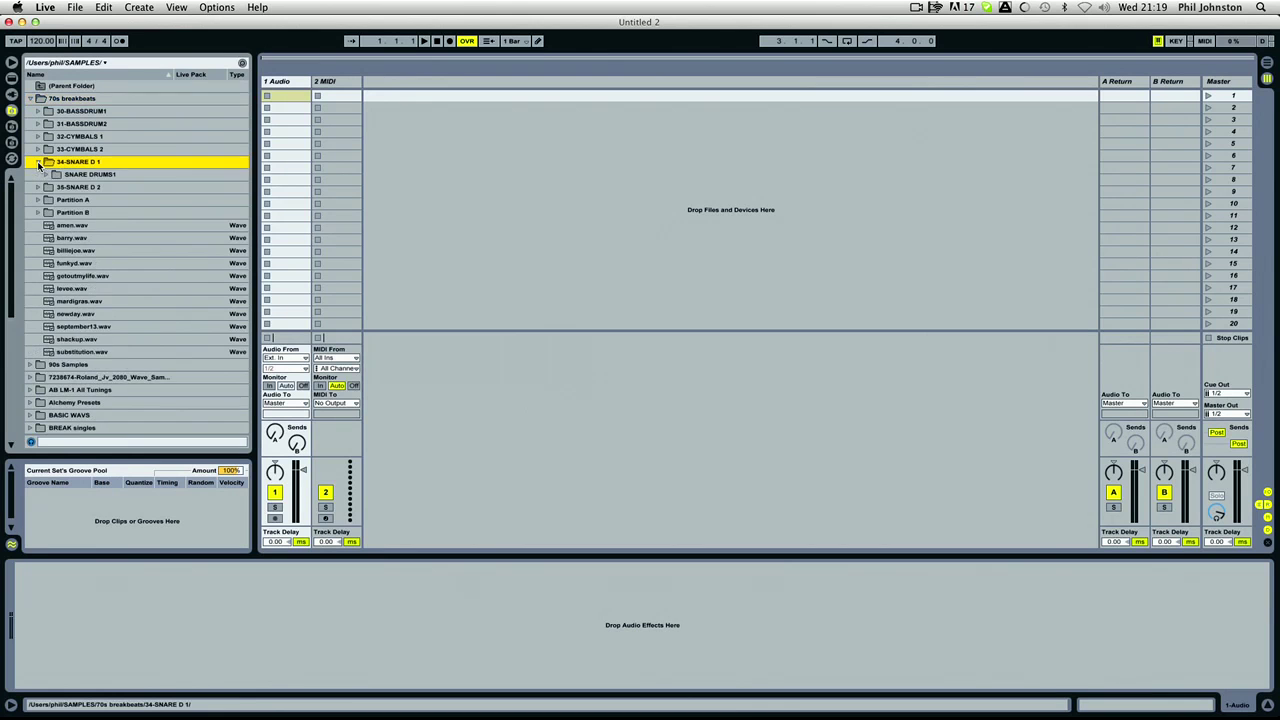
pyautogui.click(46, 175)
pyautogui.press('Down')
pyautogui.press('Down')
pyautogui.press('Down')
pyautogui.press('Down')
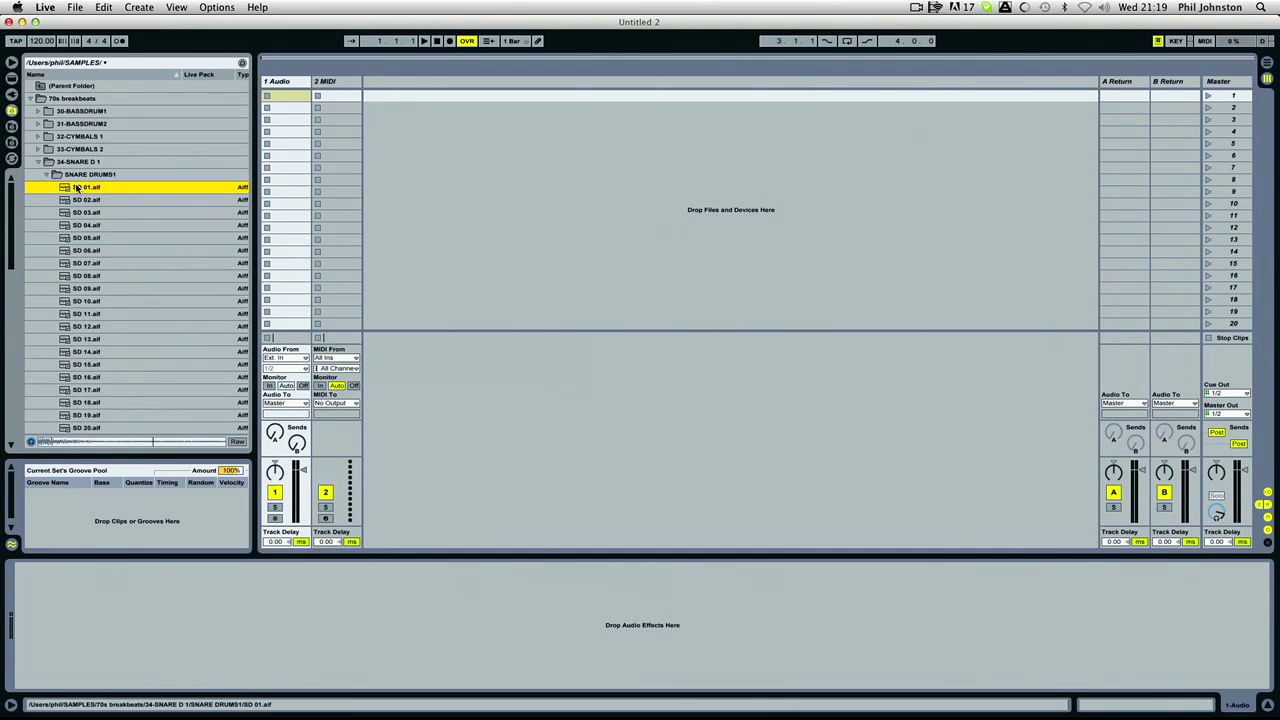
pyautogui.press('Down')
pyautogui.press('Down')
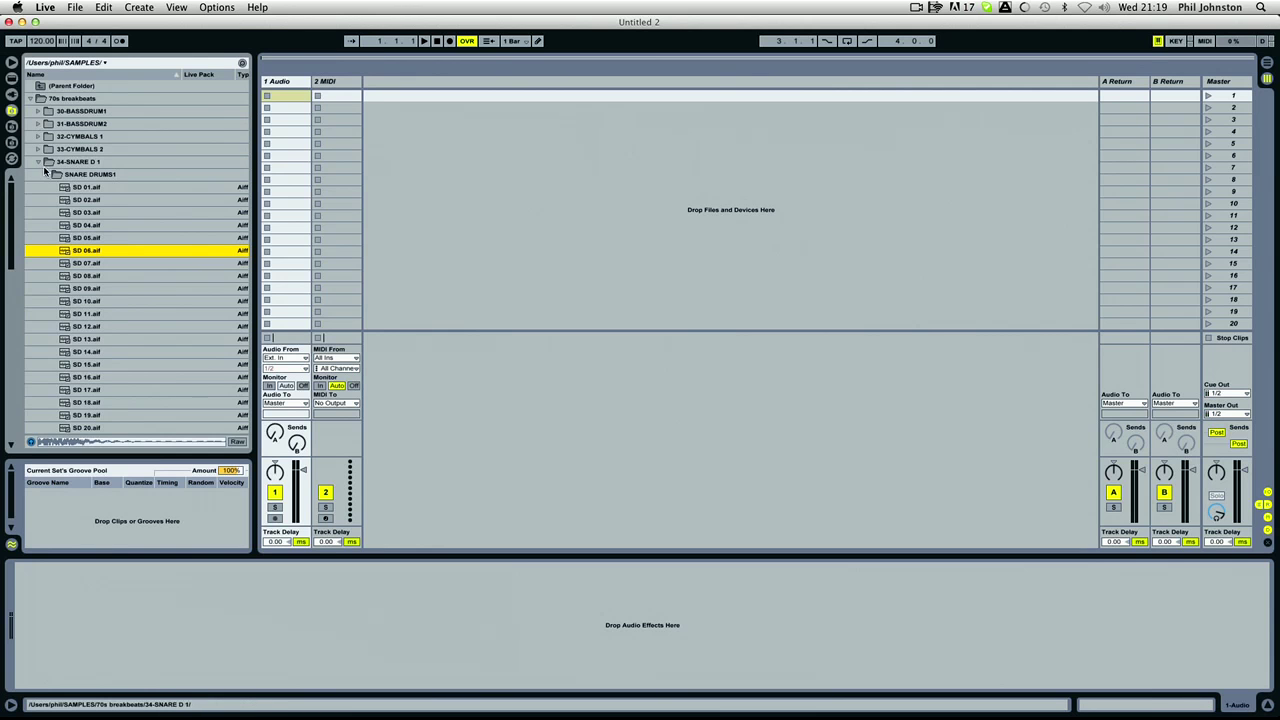
pyautogui.click(46, 175)
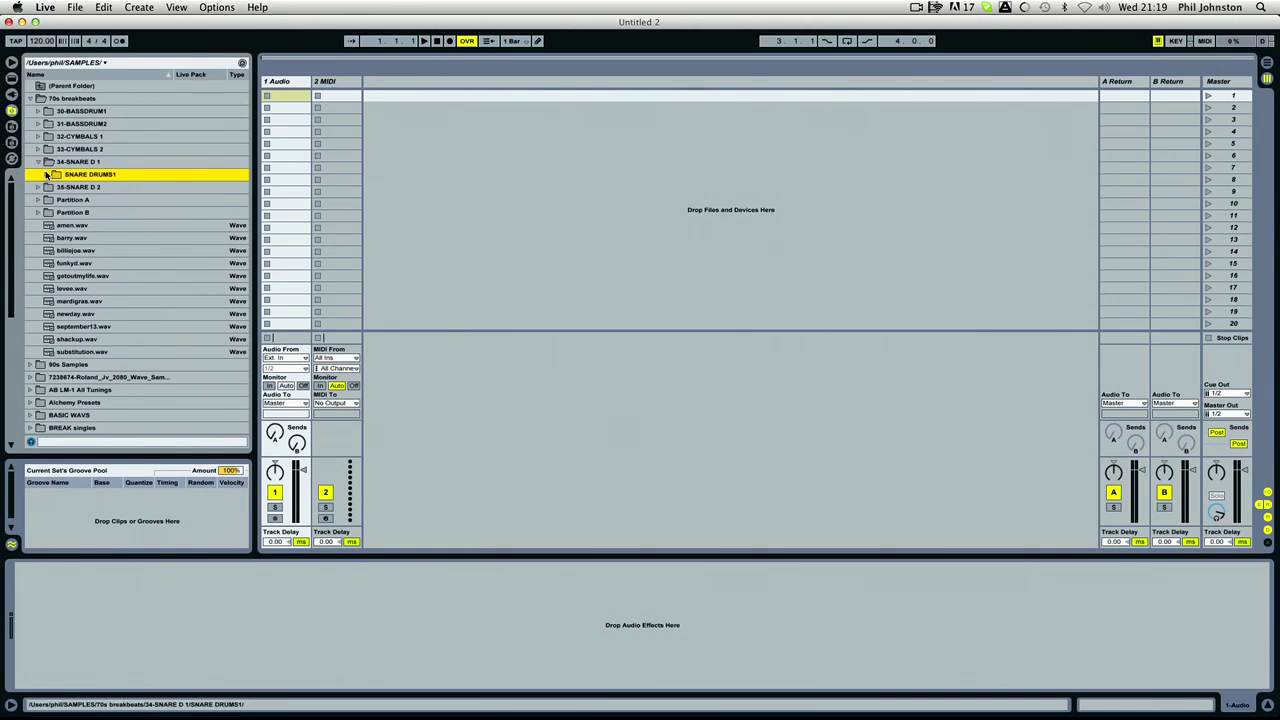
pyautogui.click(38, 162)
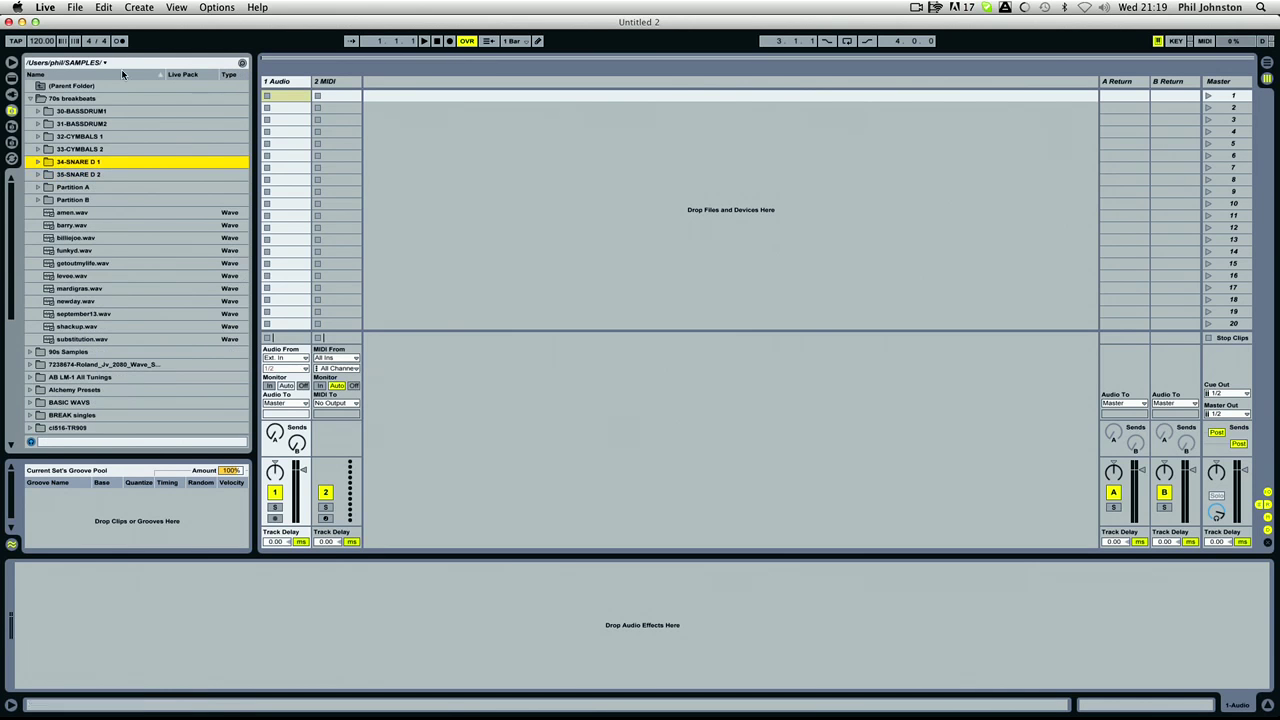
# Step: Unfold Partition A down to the 084OLDSCHOOL folder and preview the loops 84OLDSCHOOL2, 84OLDSCHOOL4 and 84OLDSCHOOL7
pyautogui.click(38, 127)
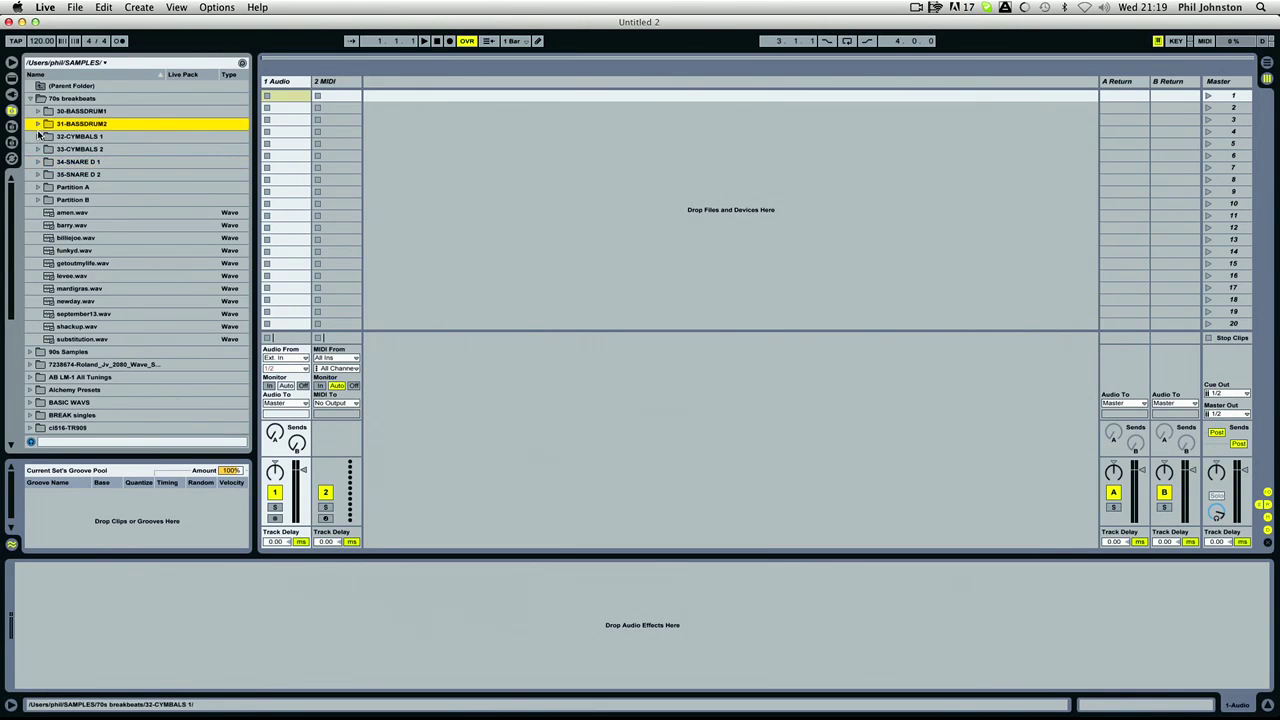
pyautogui.click(39, 187)
pyautogui.click(44, 200)
pyautogui.click(50, 214)
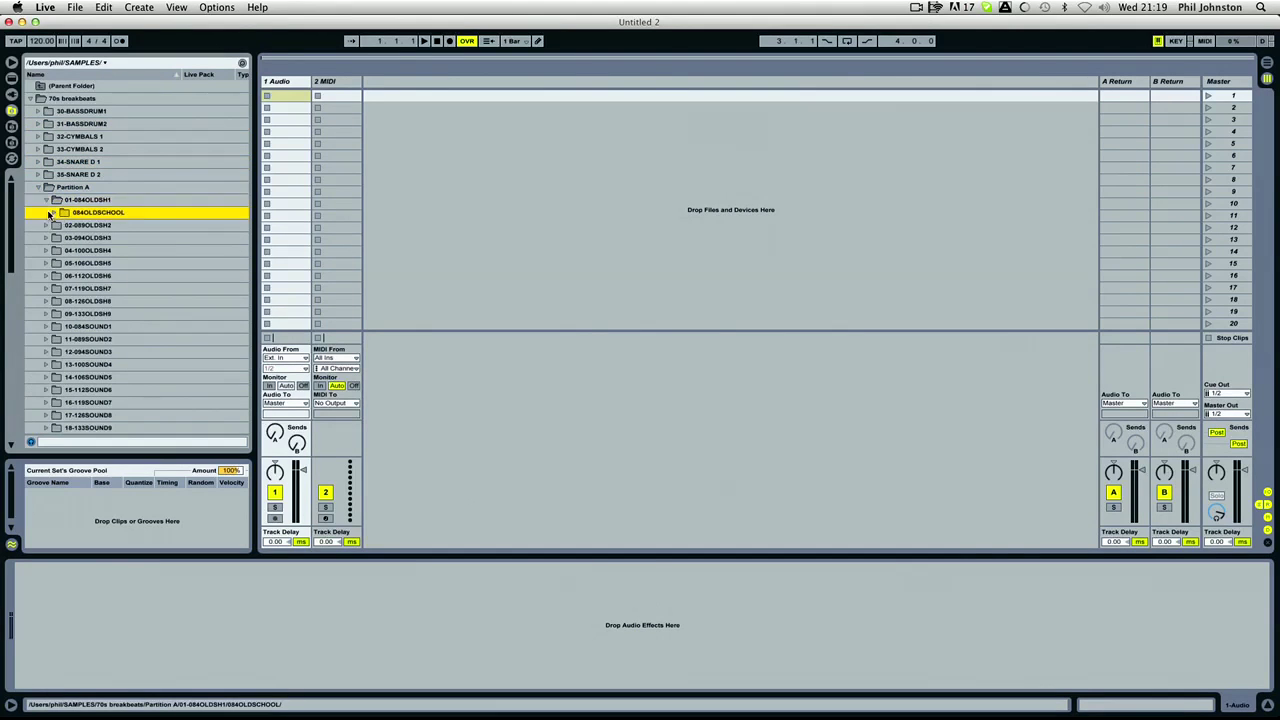
pyautogui.click(56, 212)
pyautogui.click(123, 238)
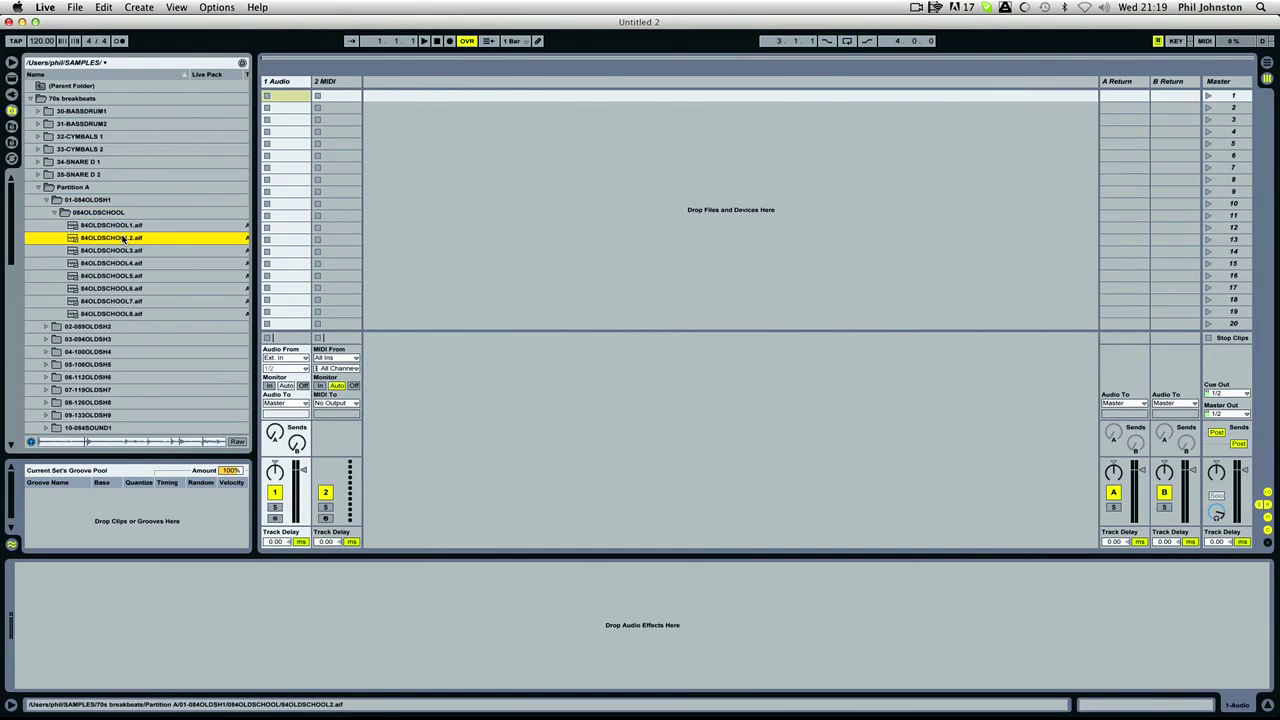
pyautogui.click(113, 266)
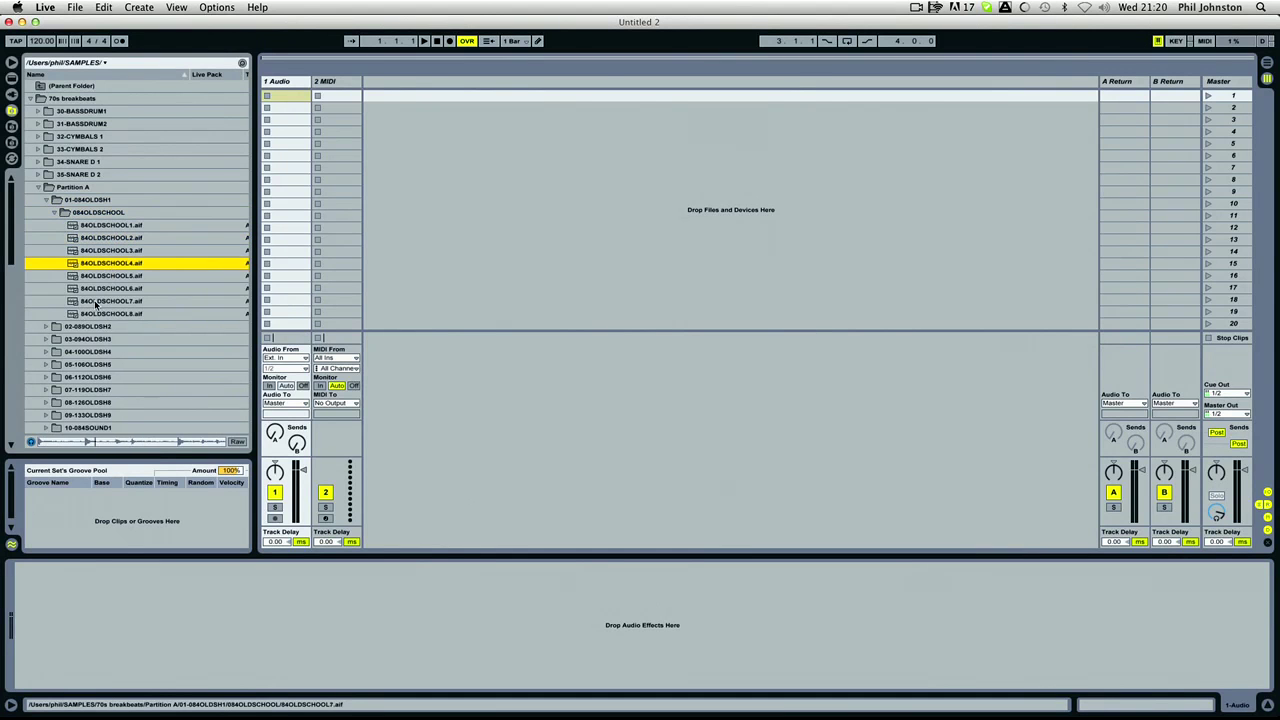
pyautogui.click(96, 302)
# Step: Unfold 02-089OLDSH2 down to the 089OLDSCHOOL folder and preview its breakbeat loops, including 89OLDSCHOOL5.aif
pyautogui.click(47, 327)
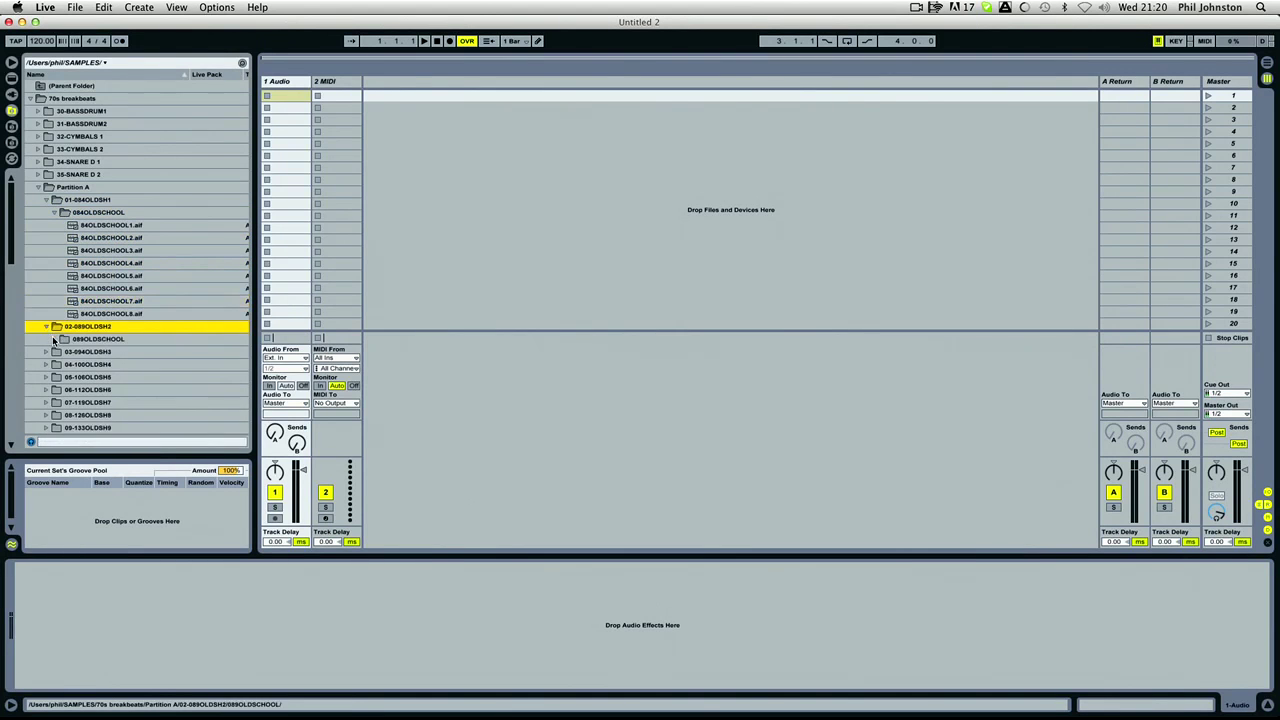
pyautogui.click(53, 341)
pyautogui.click(112, 366)
pyautogui.scroll(-3, 115, 366)
pyautogui.click(99, 283)
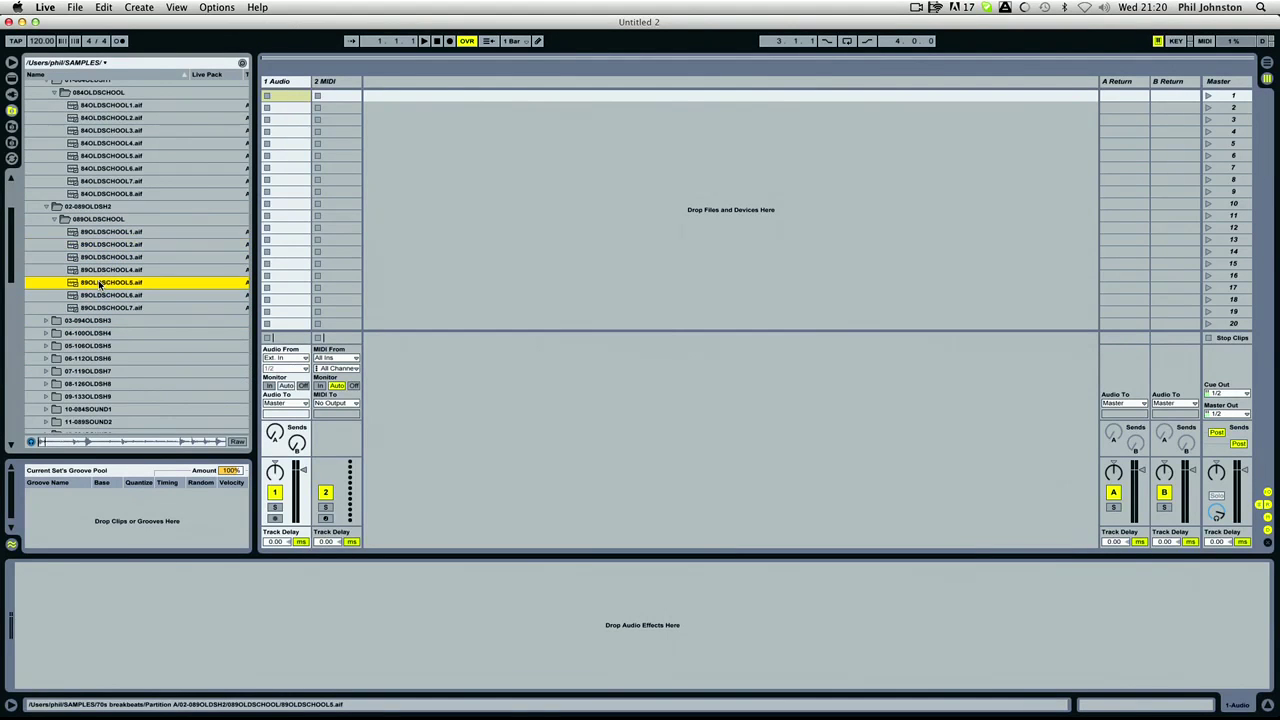
# Step: Load 89OLDSCHOOL5.aif into the first clip slot of 1 Audio, launch it and show its waveform in the clip view
pyautogui.moveTo(108, 286); pyautogui.dragTo(286, 95)
pyautogui.click(267, 95)
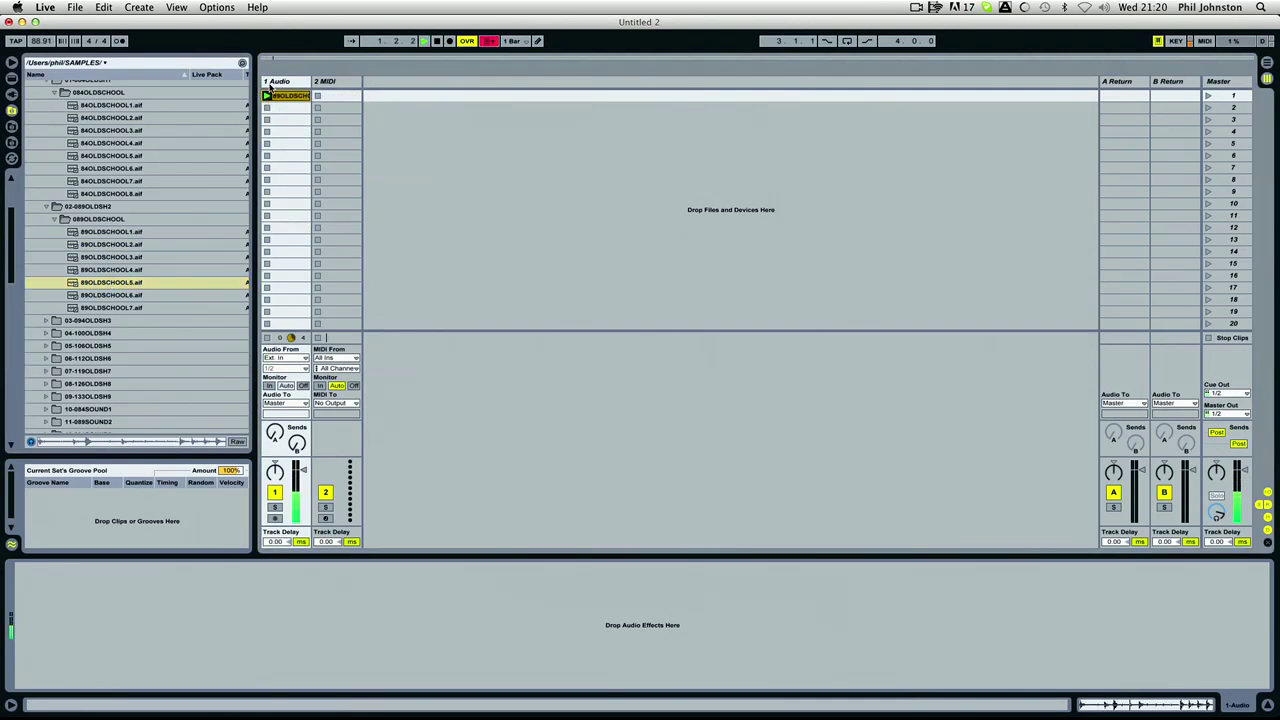
pyautogui.doubleClick(285, 95)
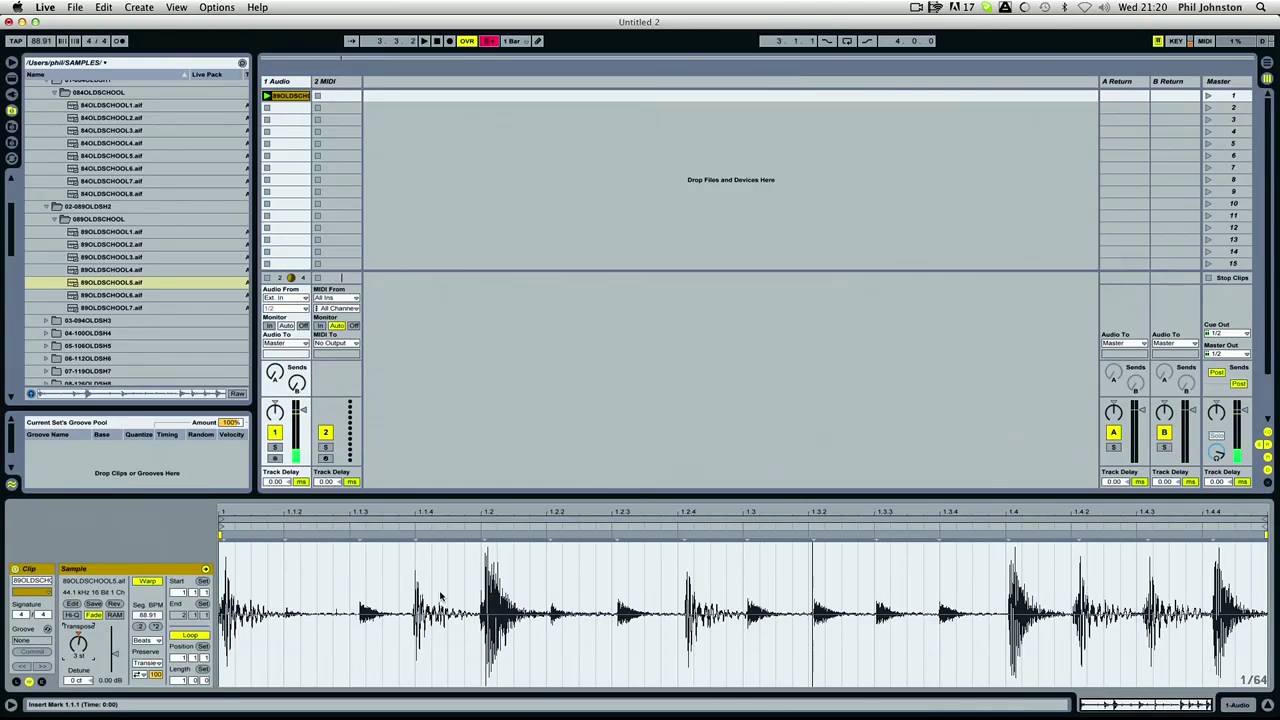
# Step: Quantize the whole 89OLDSCHOOL5.aif clip to sixteenth notes and play the set
pyautogui.press('super+a')
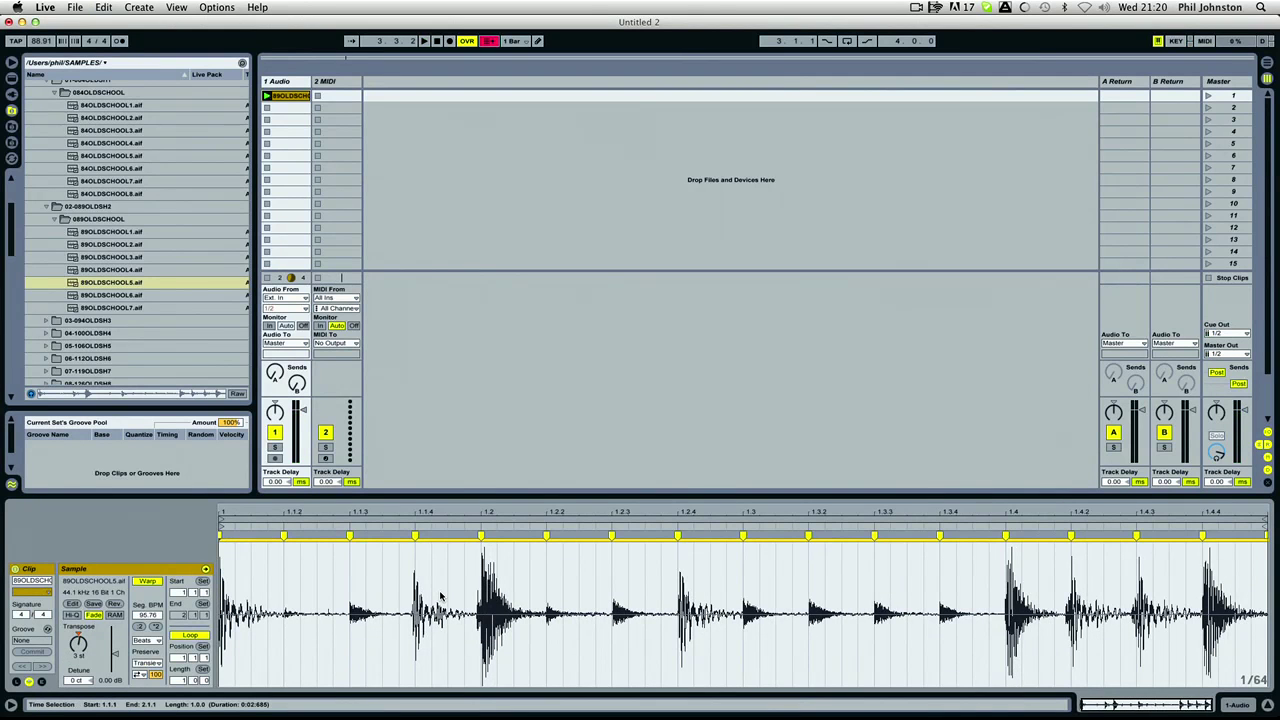
pyautogui.press('space')
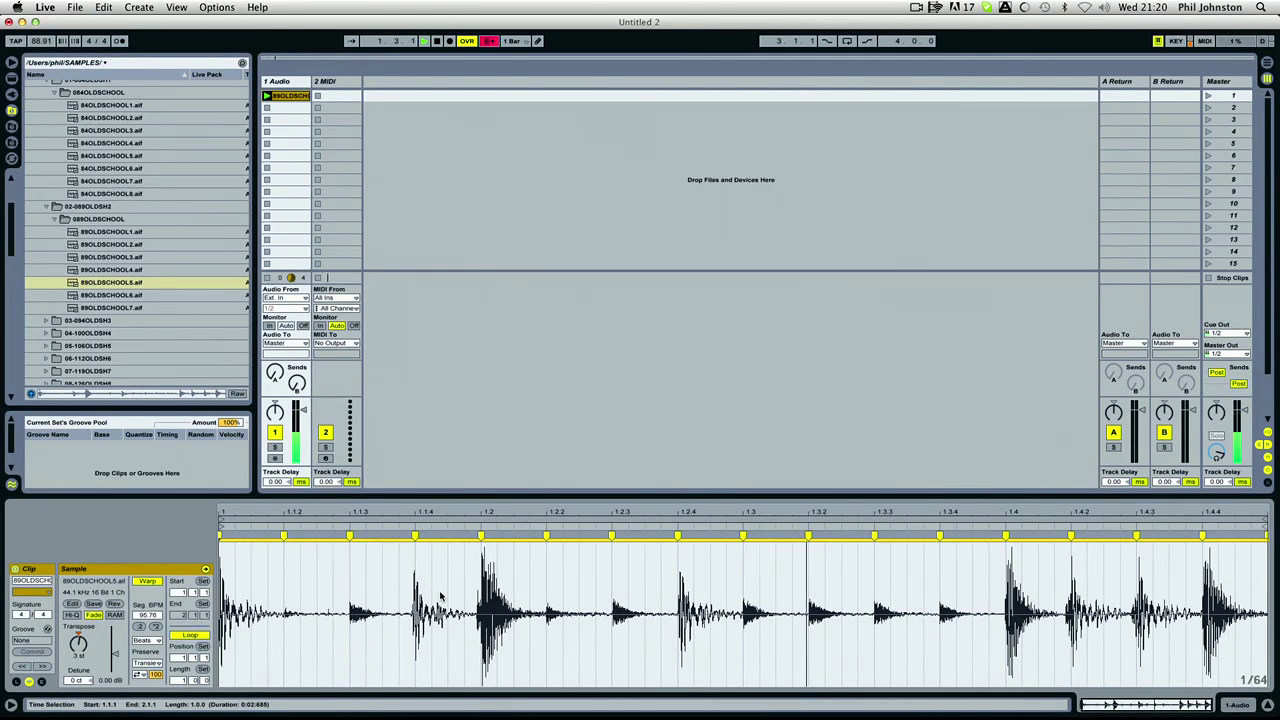
# Step: Load 89OLDSCHOOL7.aif onto a new audio track and quantize the whole clip to sixteenth notes
pyautogui.moveTo(150, 307); pyautogui.dragTo(489, 102)
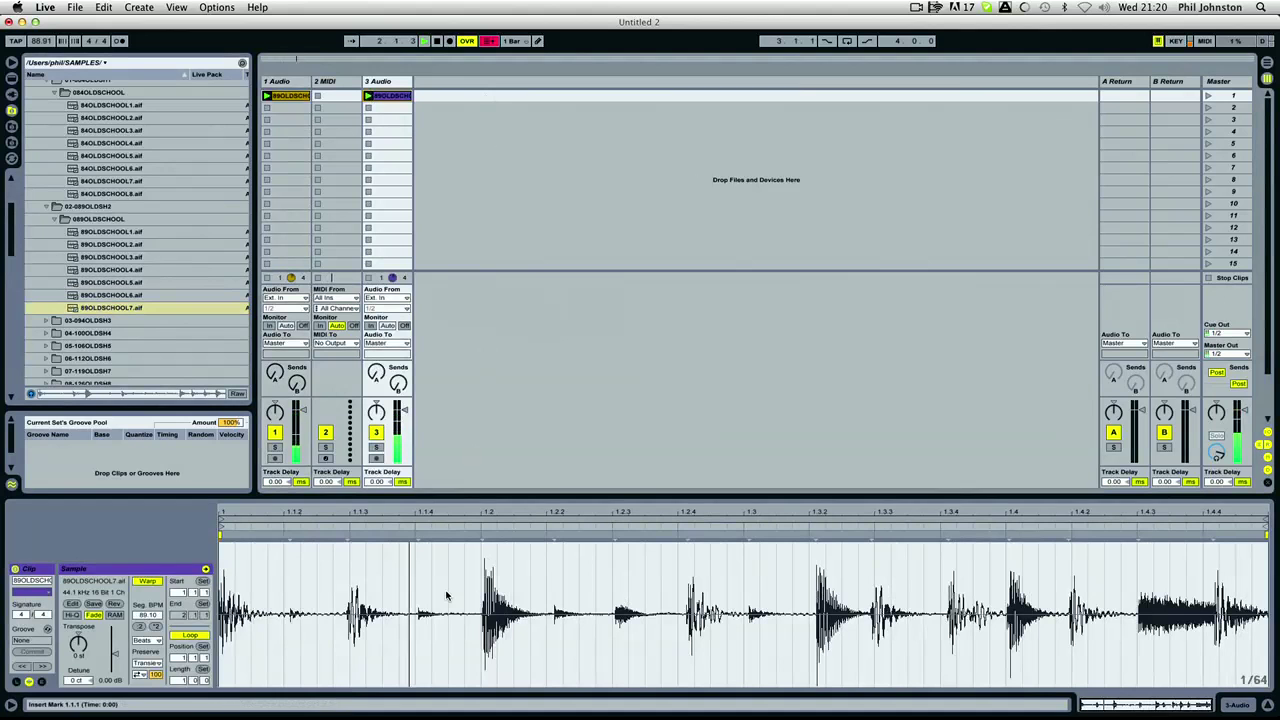
pyautogui.press('super+a')
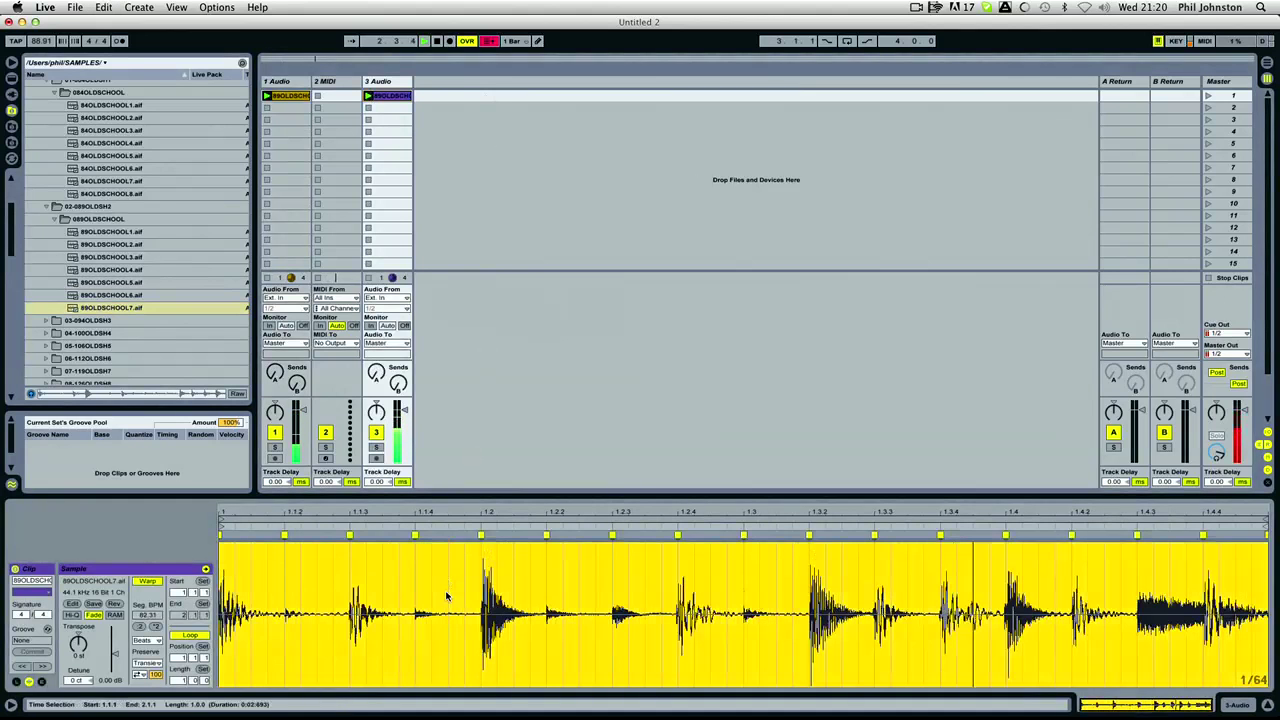
# Step: Set the project tempo to 124 BPM
pyautogui.click(38, 42)
pyautogui.write('124')
pyautogui.press('Return')
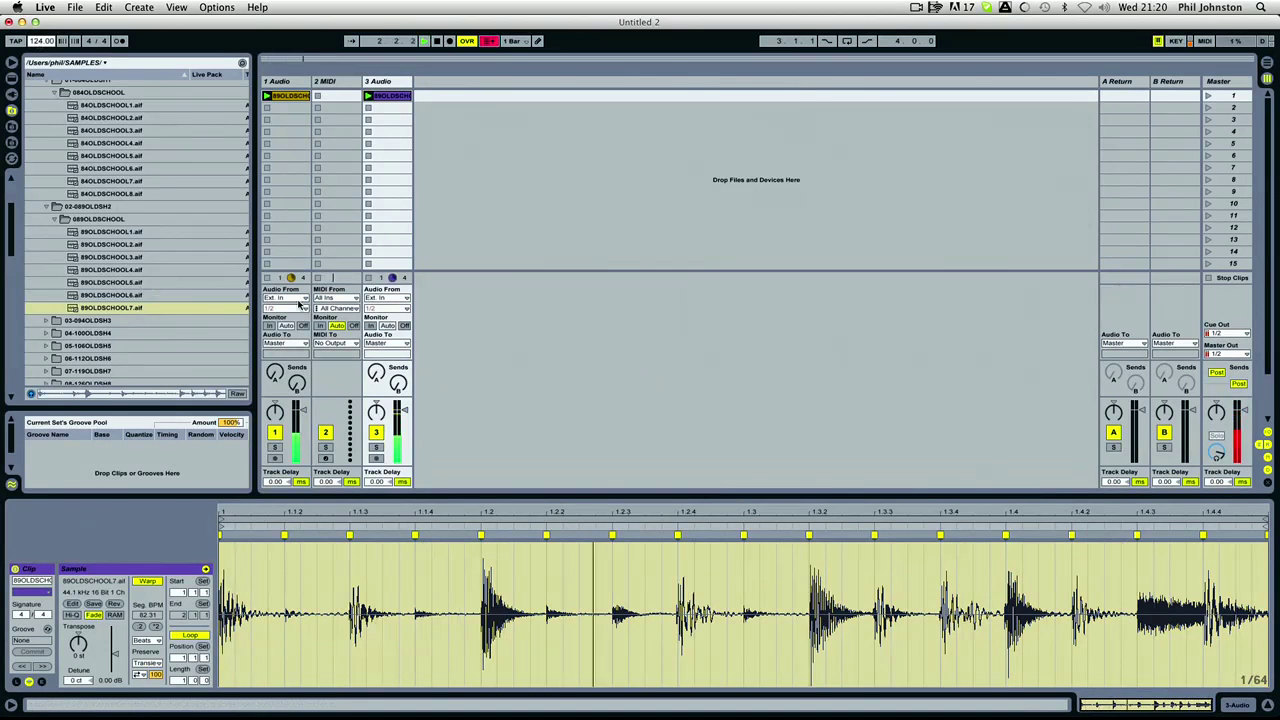
# Step: Insert a MIDI track after 3 Audio and load a Drum Rack instrument onto it
pyautogui.rightClick(472, 90)
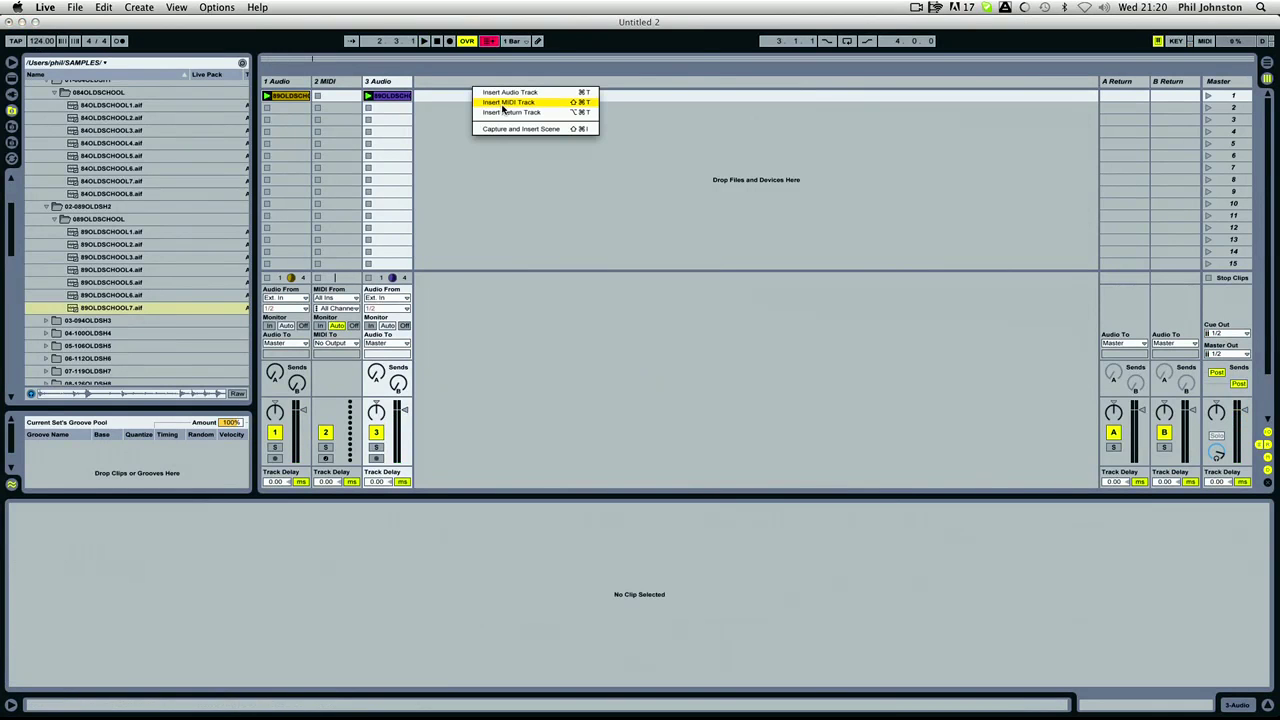
pyautogui.click(507, 102)
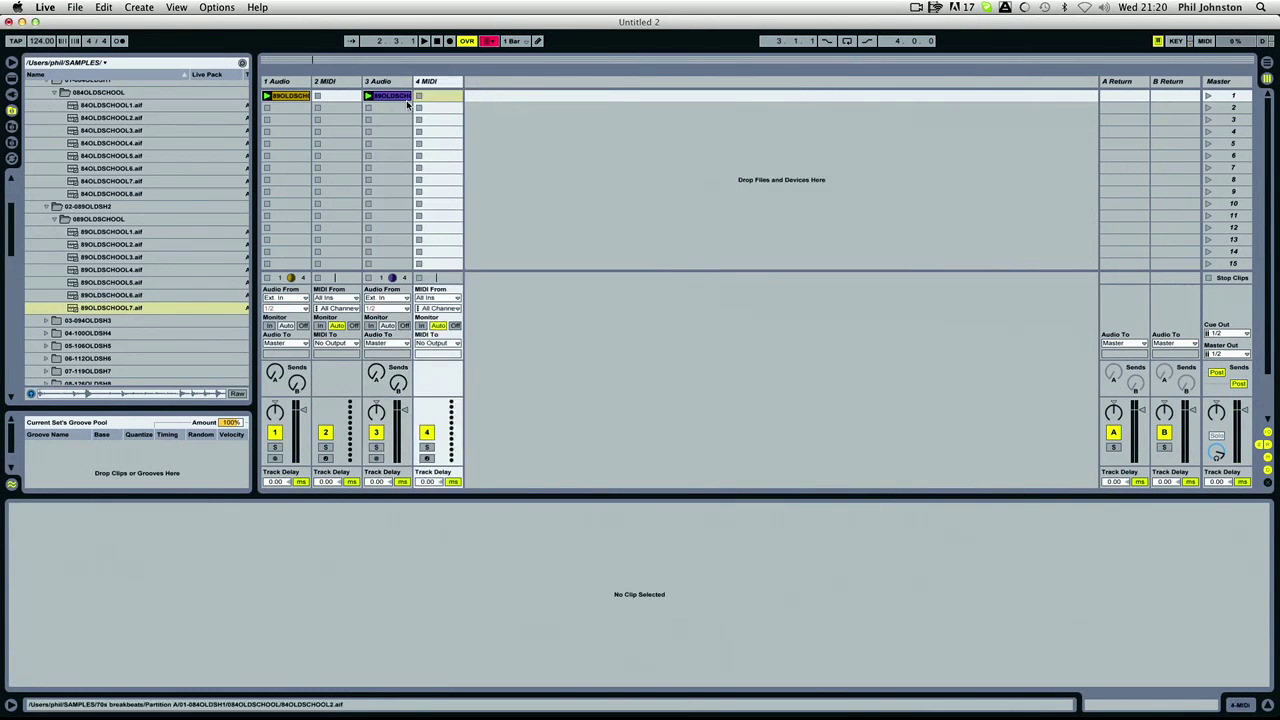
pyautogui.click(11, 78)
pyautogui.click(29, 98)
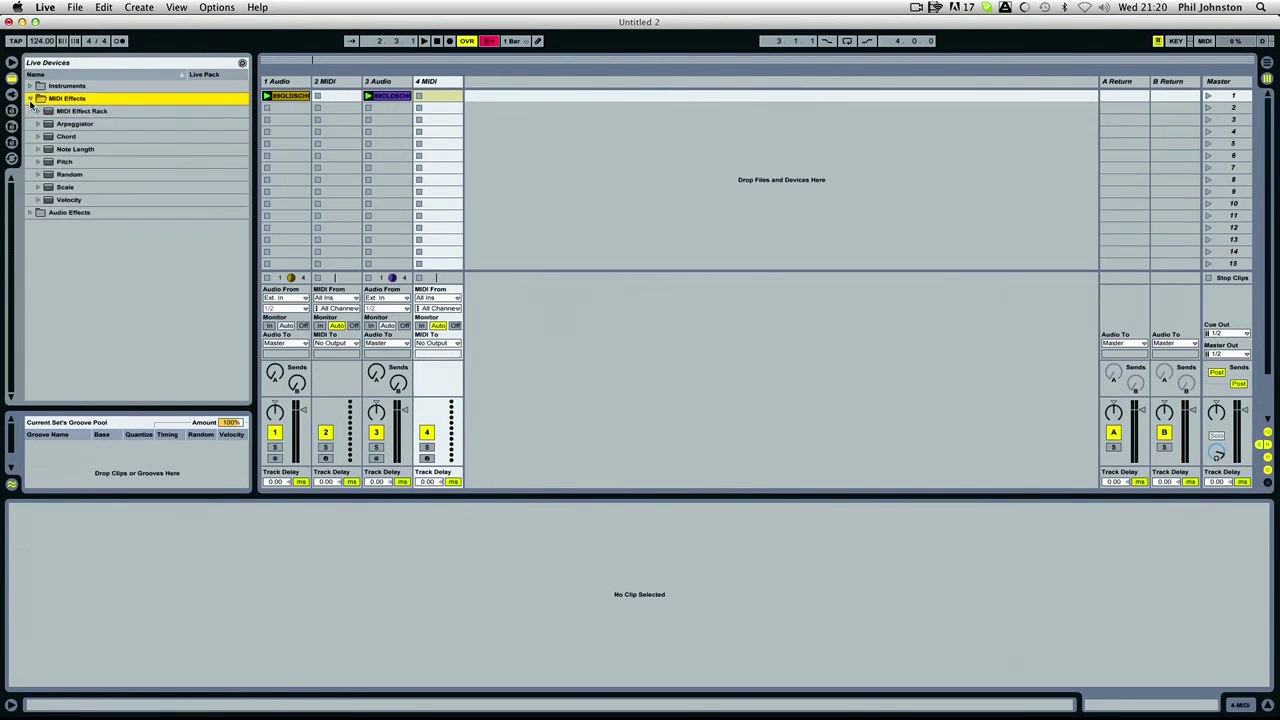
pyautogui.click(28, 98)
pyautogui.click(29, 85)
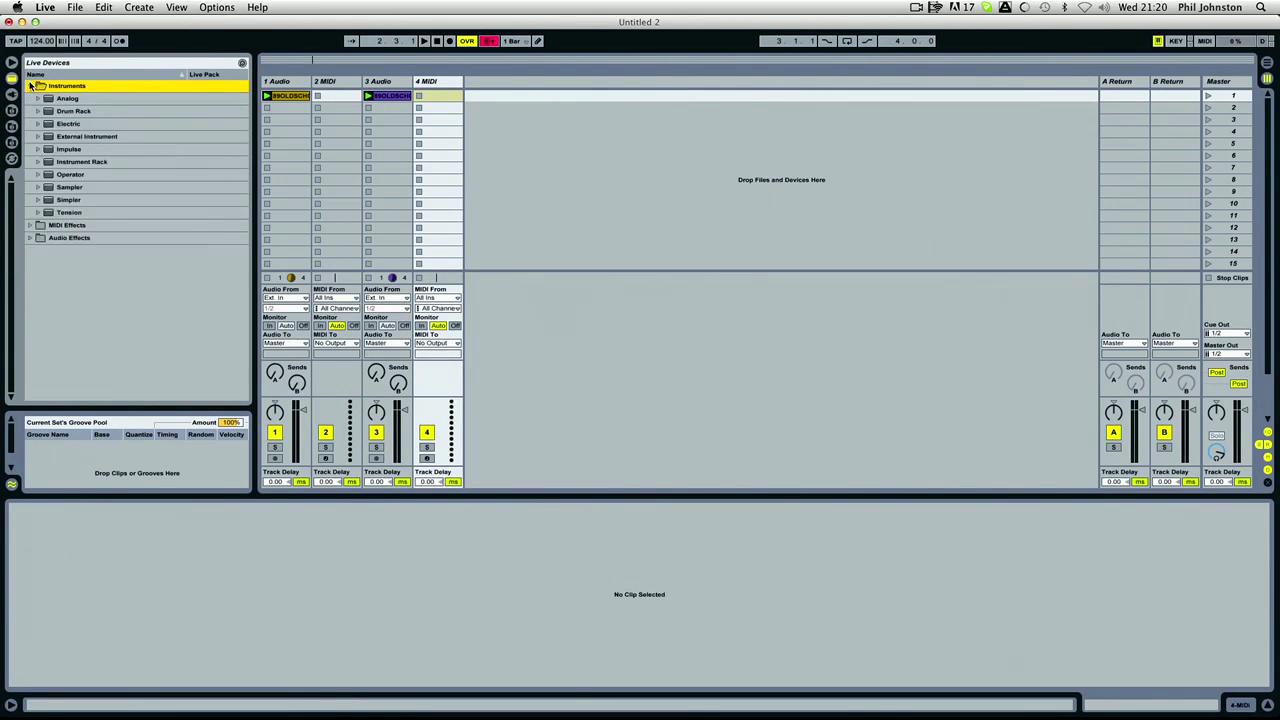
pyautogui.moveTo(48, 113); pyautogui.dragTo(583, 103)
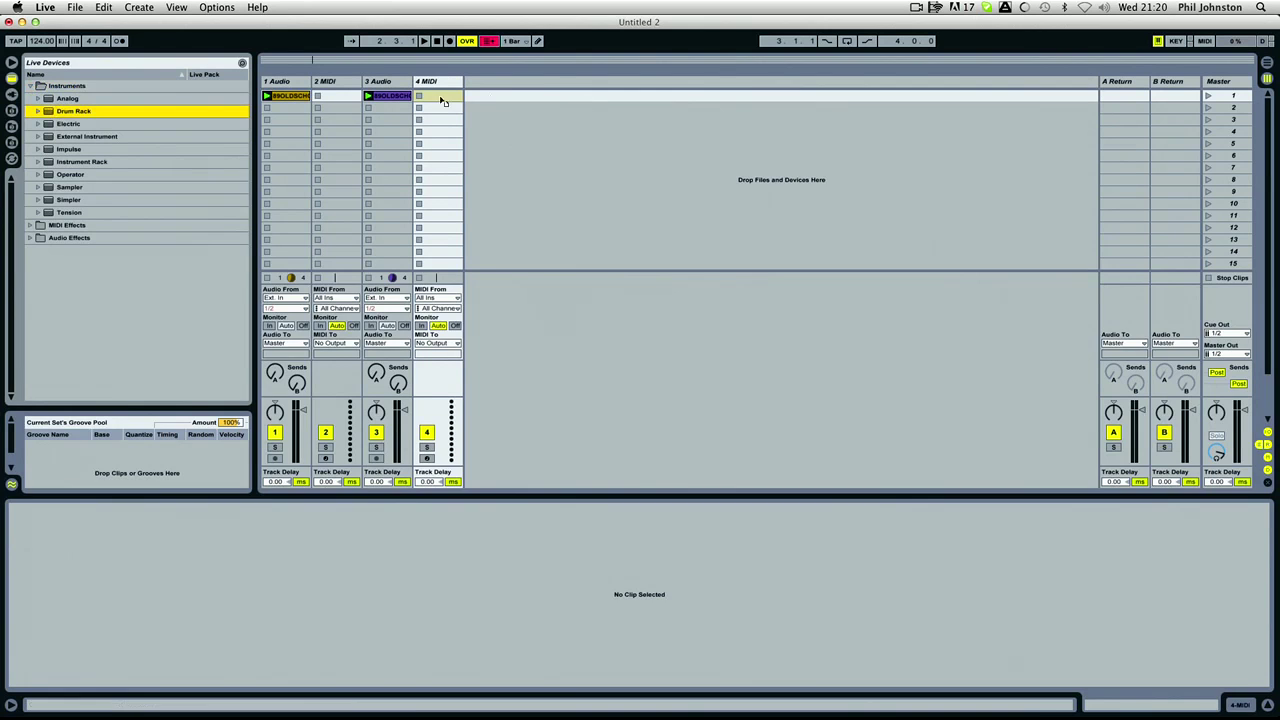
pyautogui.moveTo(441, 100); pyautogui.dragTo(440, 100)
# Step: Fold the 70s breakbeats folder in the sample library and unfold Sonic Finished Samples to its Kick Slices folder
pyautogui.click(12, 111)
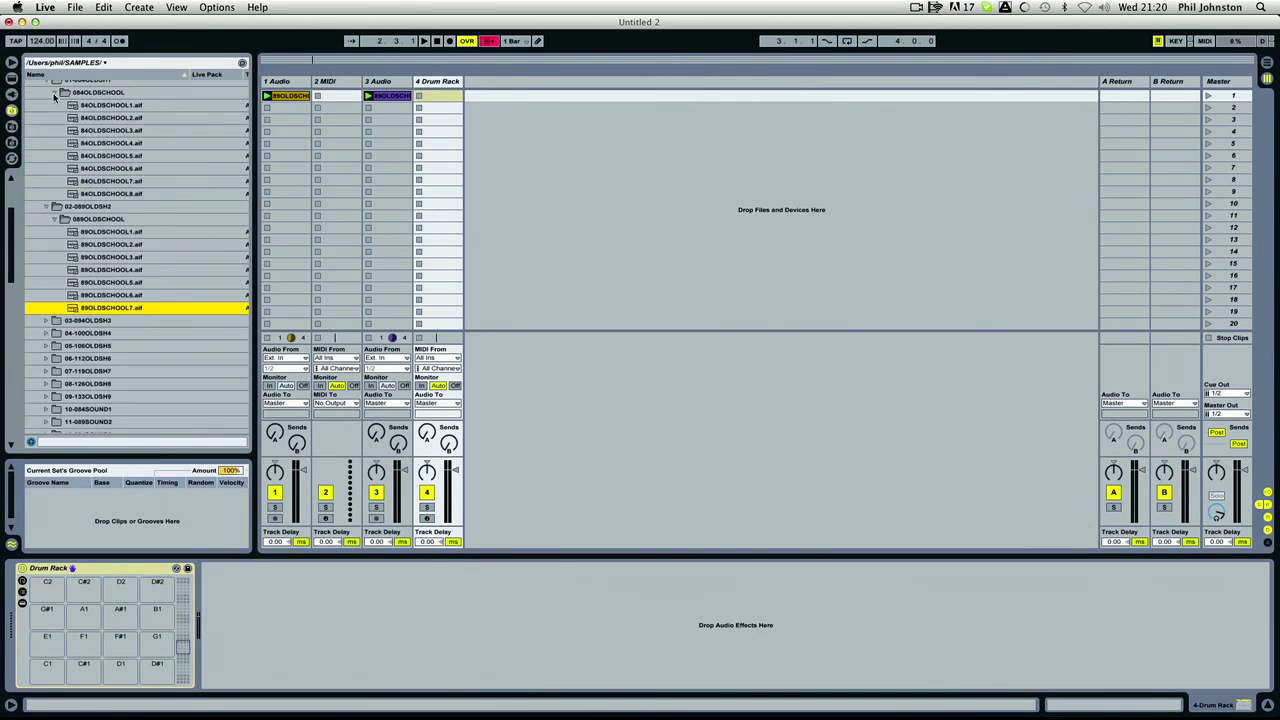
pyautogui.click(88, 64)
pyautogui.click(85, 137)
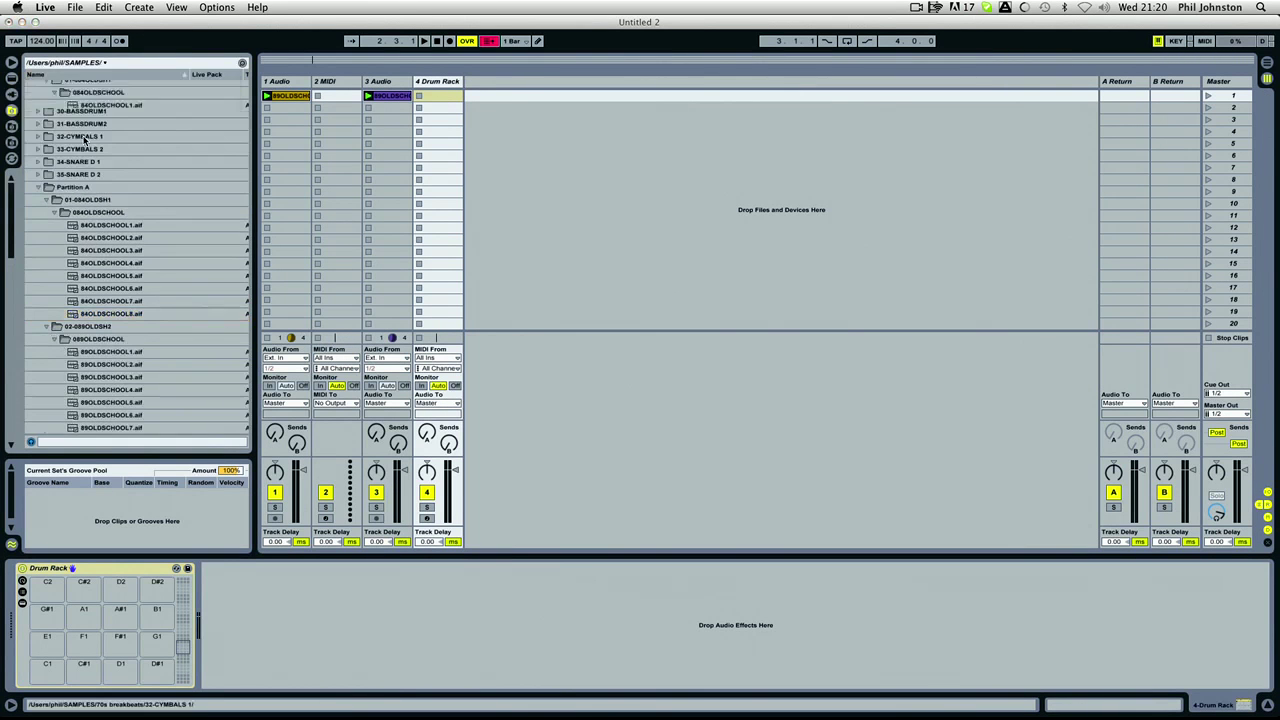
pyautogui.click(31, 98)
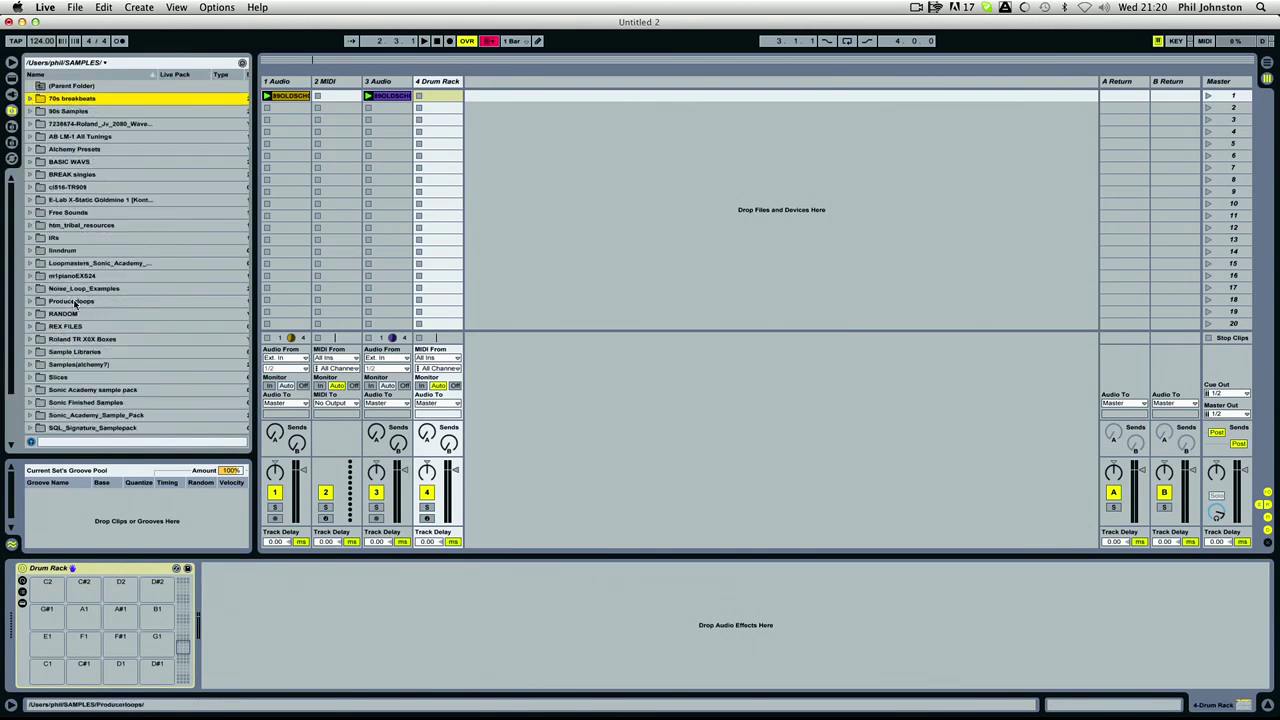
pyautogui.scroll(-3, 55, 365)
pyautogui.click(30, 324)
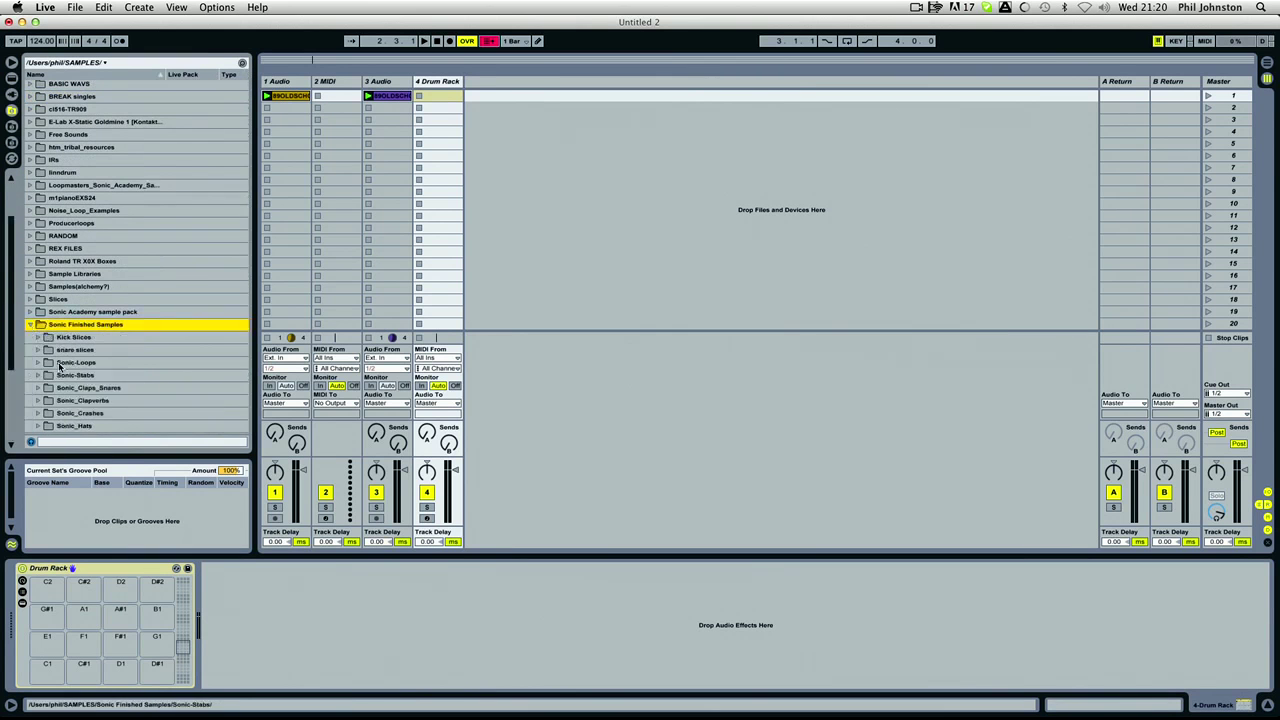
pyautogui.scroll(-2, 31, 296)
pyautogui.click(37, 277)
# Step: Preview the kicks SA Kicks NEw 441 001 to 005 and load SA Kicks NEw 441 005.aif onto the Drum Rack's C1 pad
pyautogui.click(95, 290)
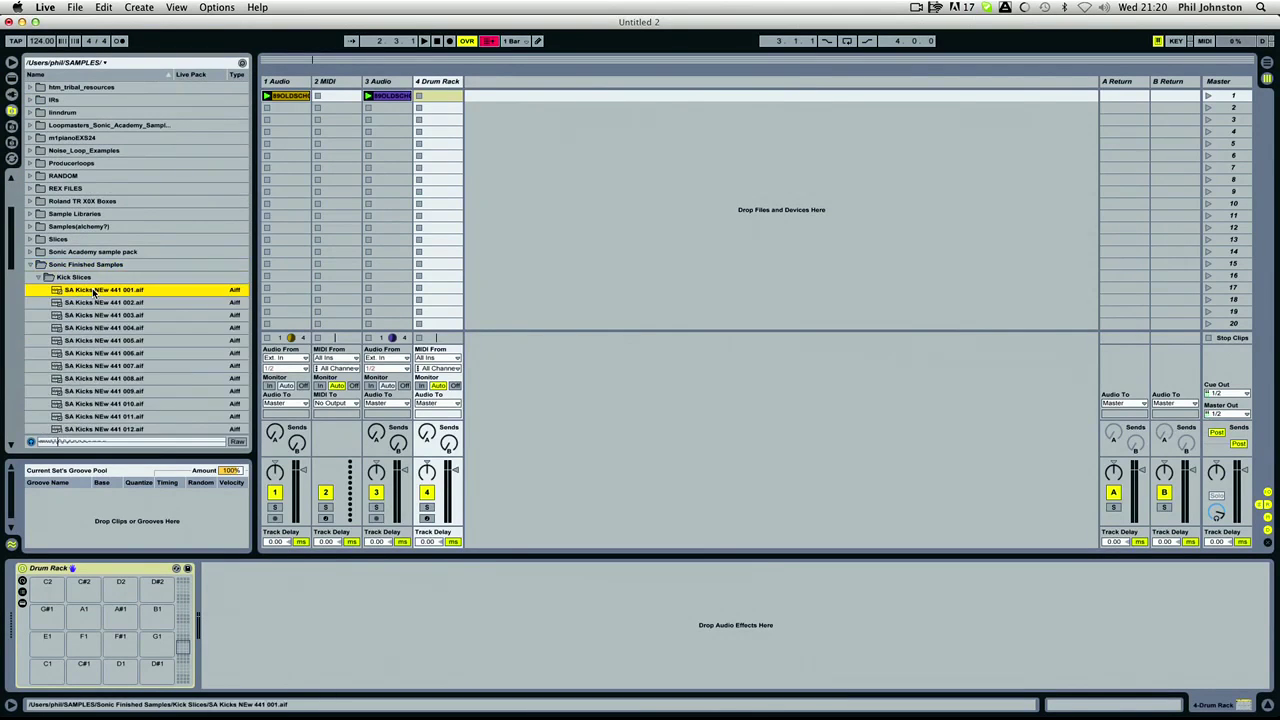
pyautogui.press('Down')
pyautogui.press('Down')
pyautogui.press('Down')
pyautogui.press('Down')
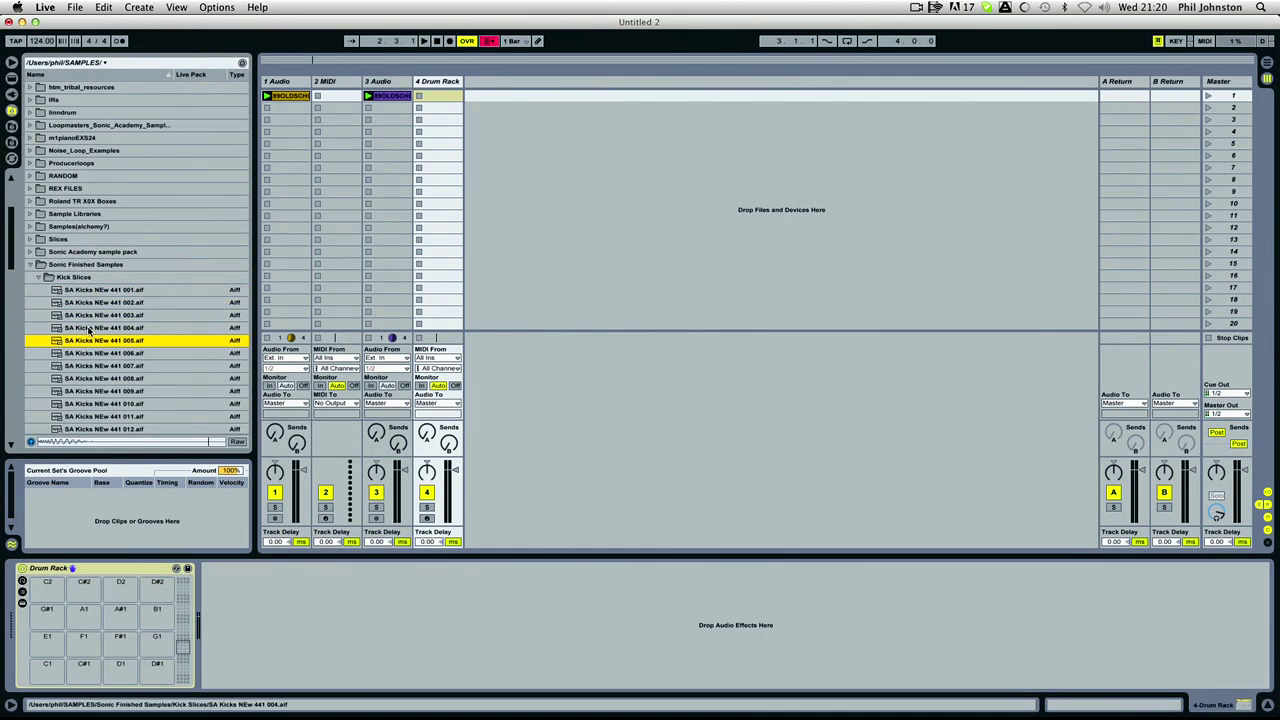
pyautogui.moveTo(88, 346); pyautogui.dragTo(47, 670)
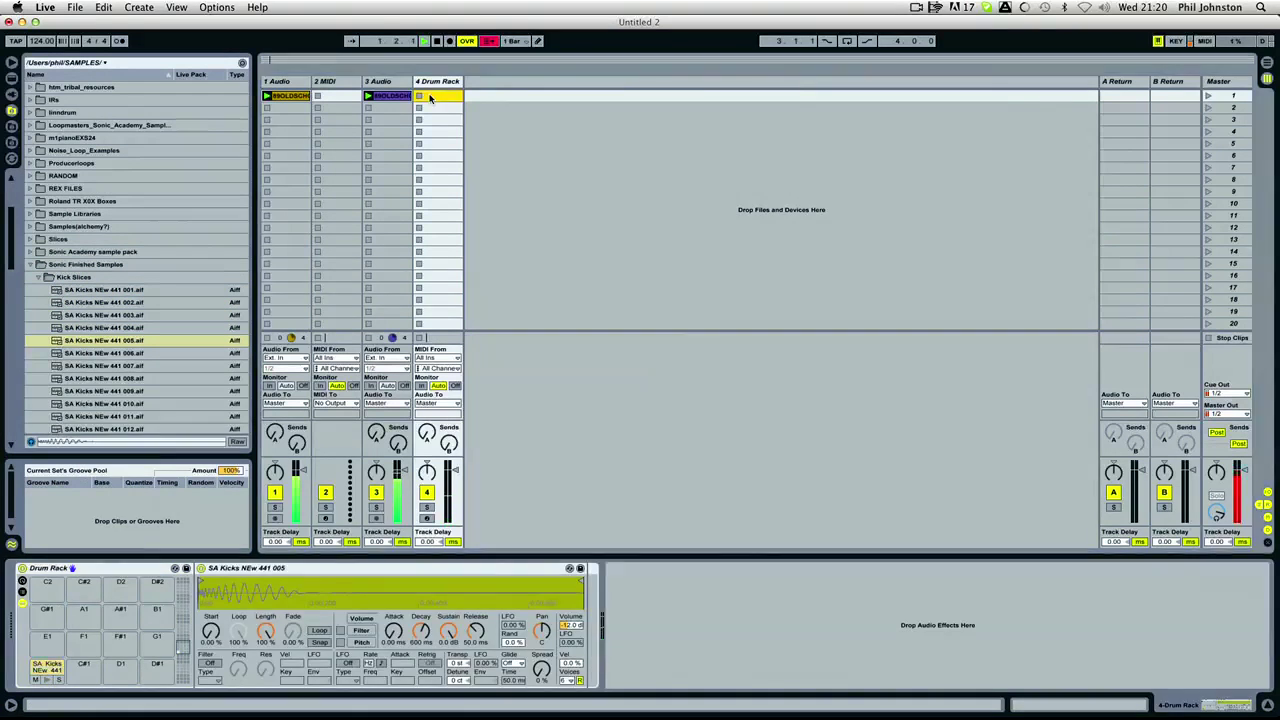
# Step: Create a MIDI clip with a kick at 1.1.1 in the Drum Rack track's first slot, and lower the breakbeat volume during playback
pyautogui.doubleClick(420, 96)
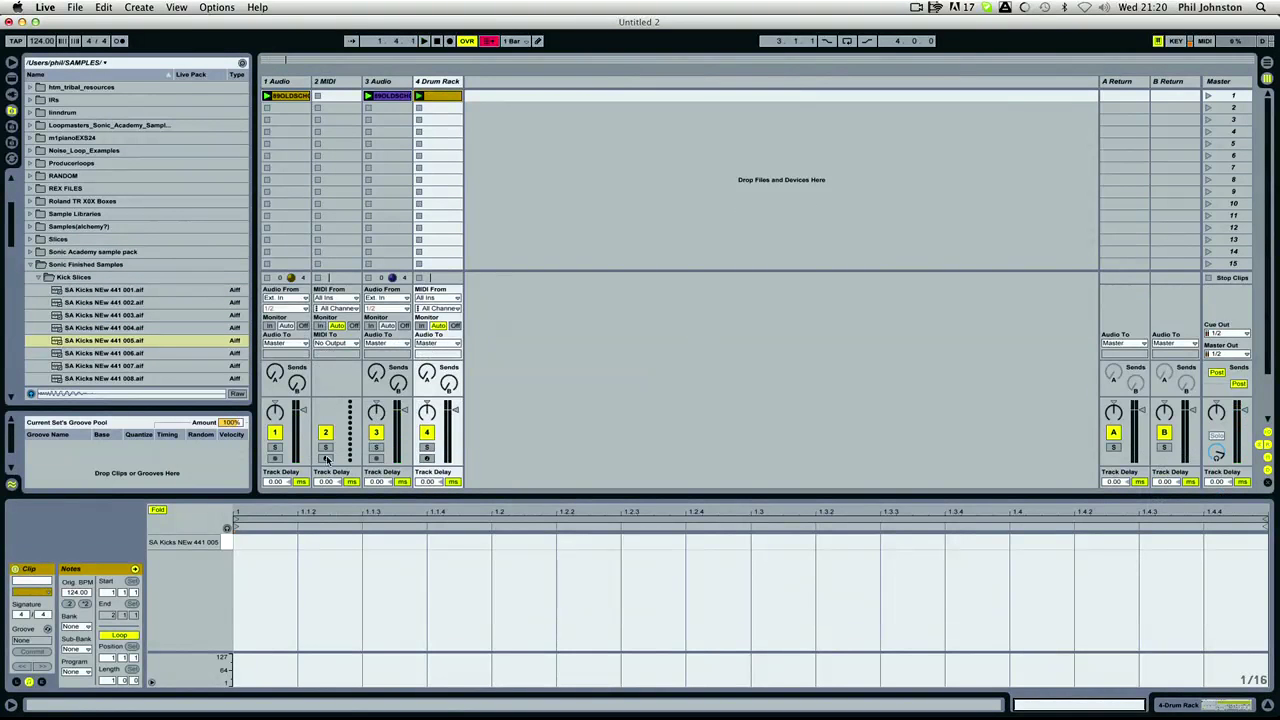
pyautogui.doubleClick(257, 541)
pyautogui.press('space')
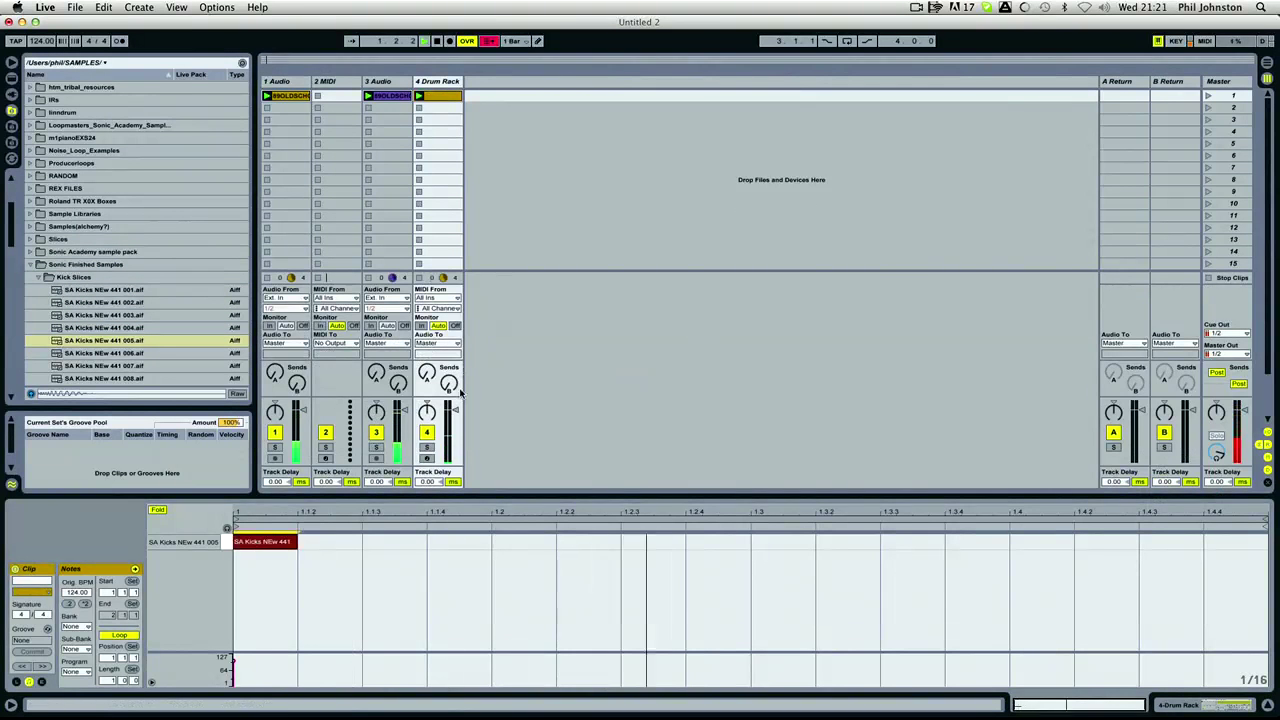
pyautogui.moveTo(301, 411); pyautogui.dragTo(300, 425)
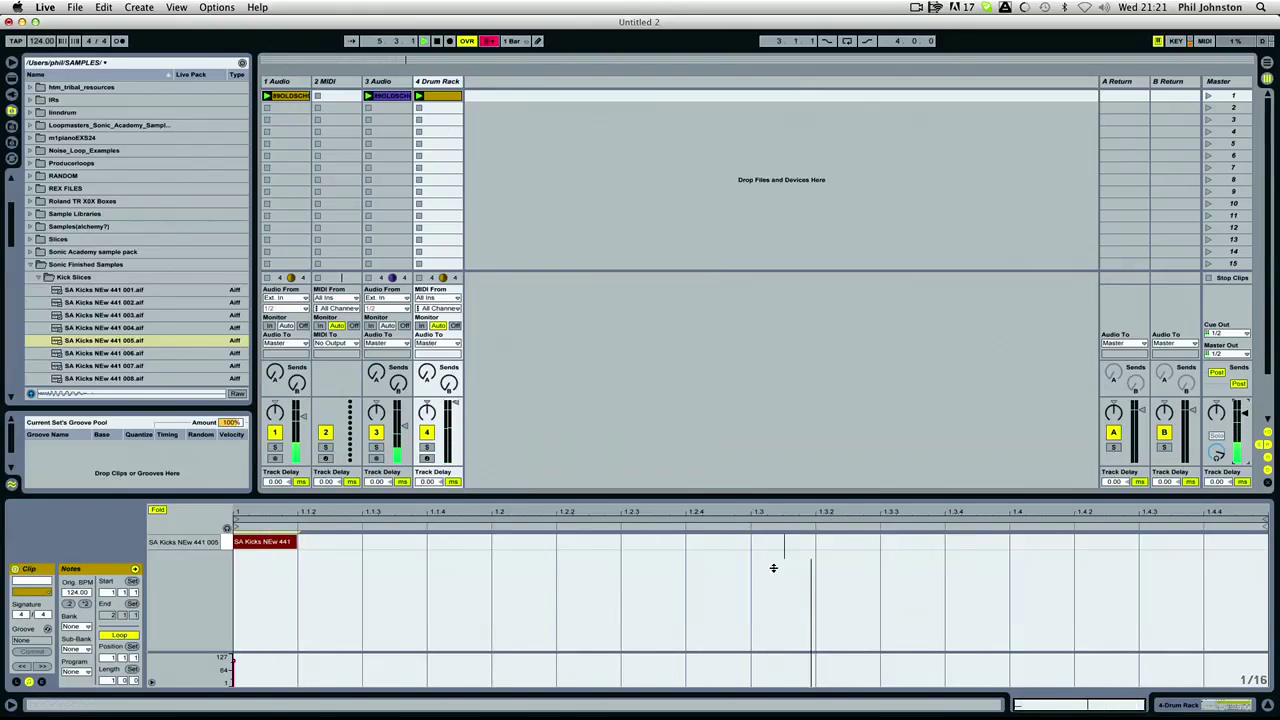
# Step: Add kick notes at 1.2.4 and 1.4.2 to the Drum Rack clip
pyautogui.doubleClick(670, 542)
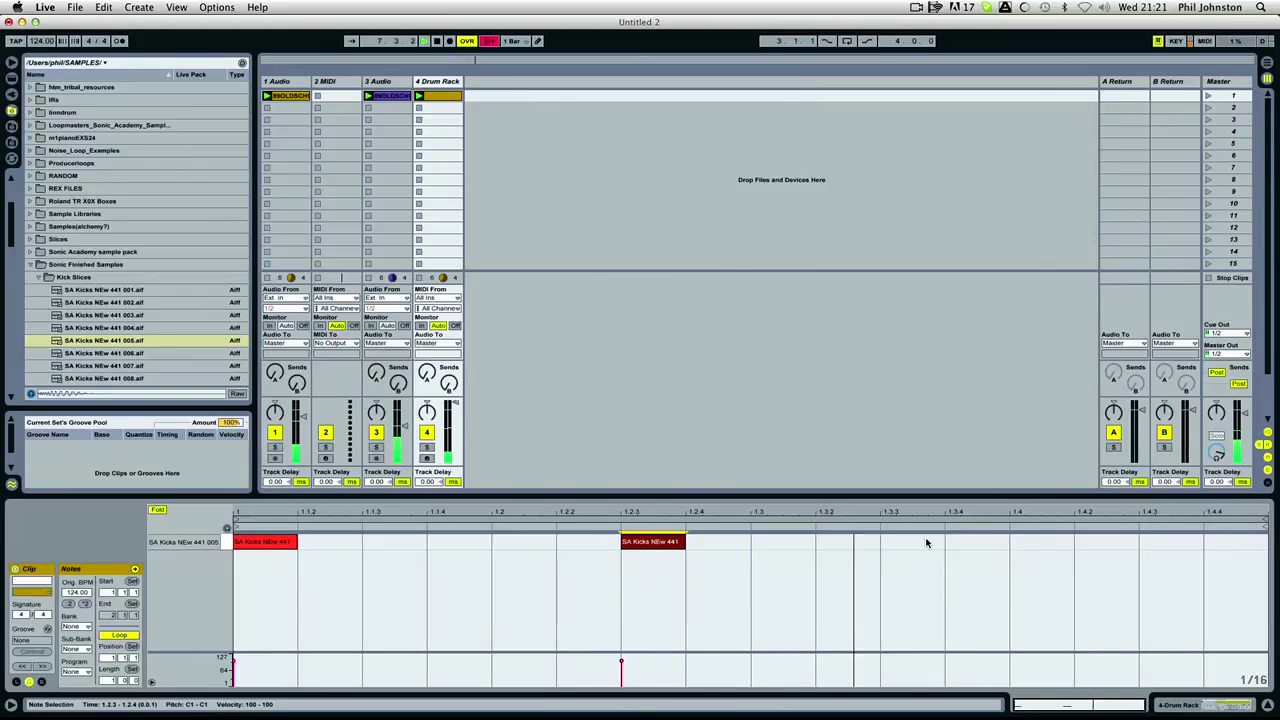
pyautogui.moveTo(684, 543)
pyautogui.mouseDown()
pyautogui.moveTo(620, 543)
pyautogui.moveTo(730, 550)
pyautogui.mouseUp()
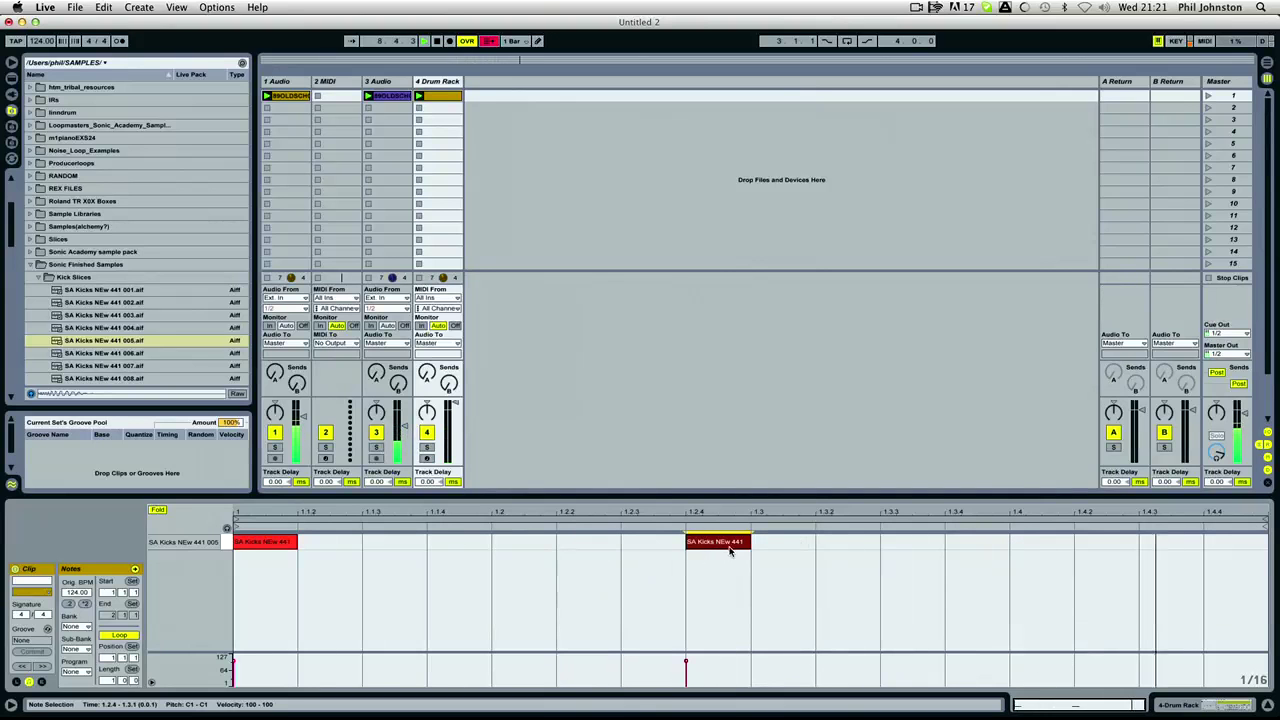
pyautogui.doubleClick(1096, 545)
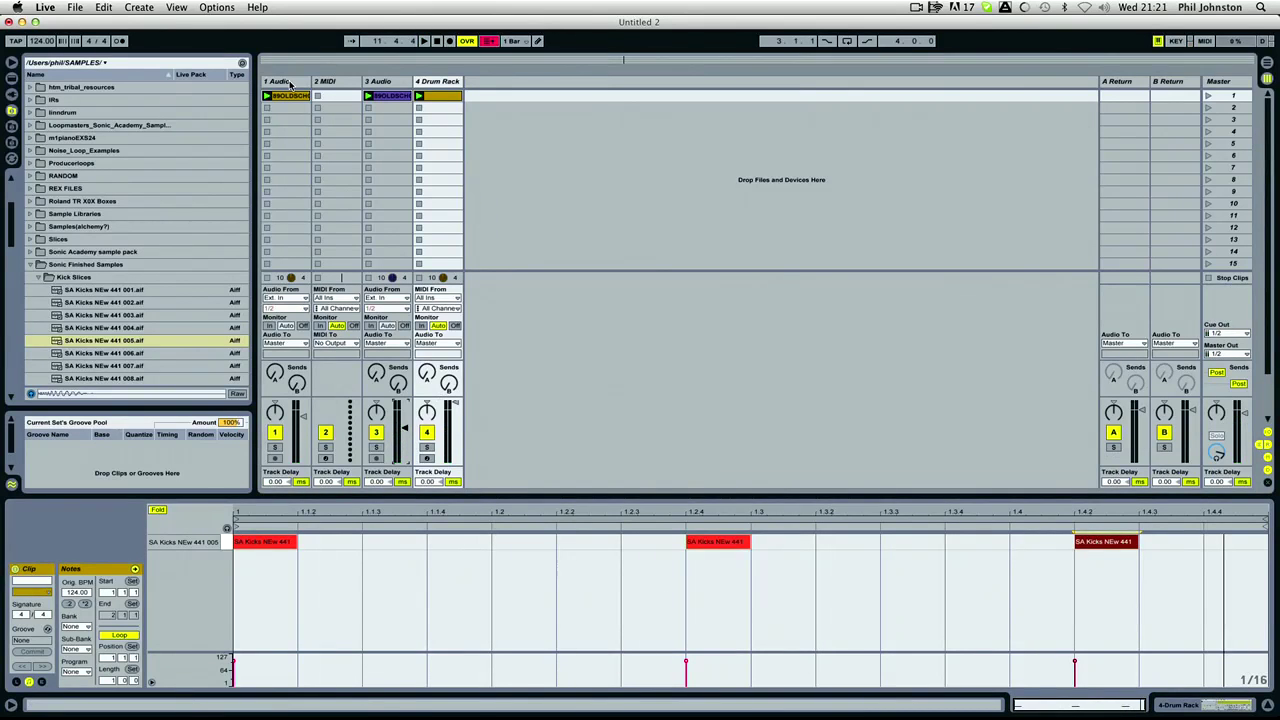
# Step: Group the tracks from 1 Audio to 3 Audio and fold the group
pyautogui.click(290, 83)
pyautogui.keyDown('shift'); pyautogui.click(372, 81); pyautogui.keyUp('shift')
pyautogui.rightClick(380, 83)
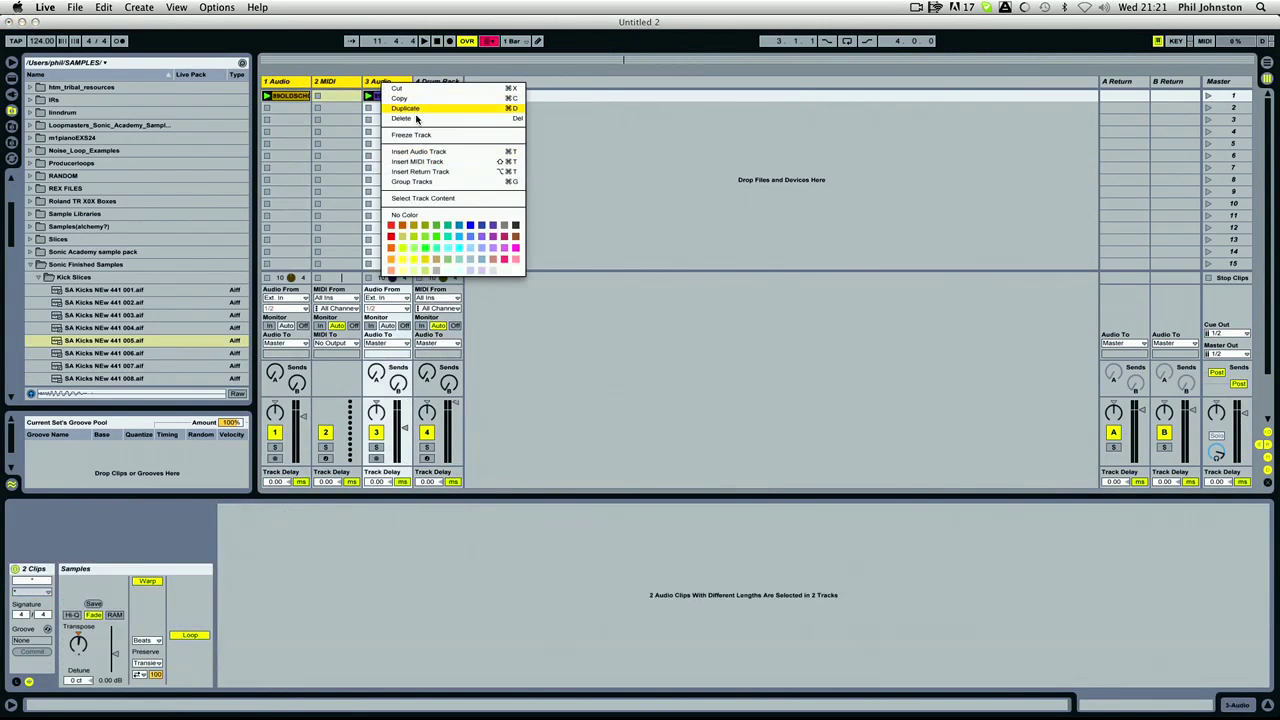
pyautogui.click(411, 181)
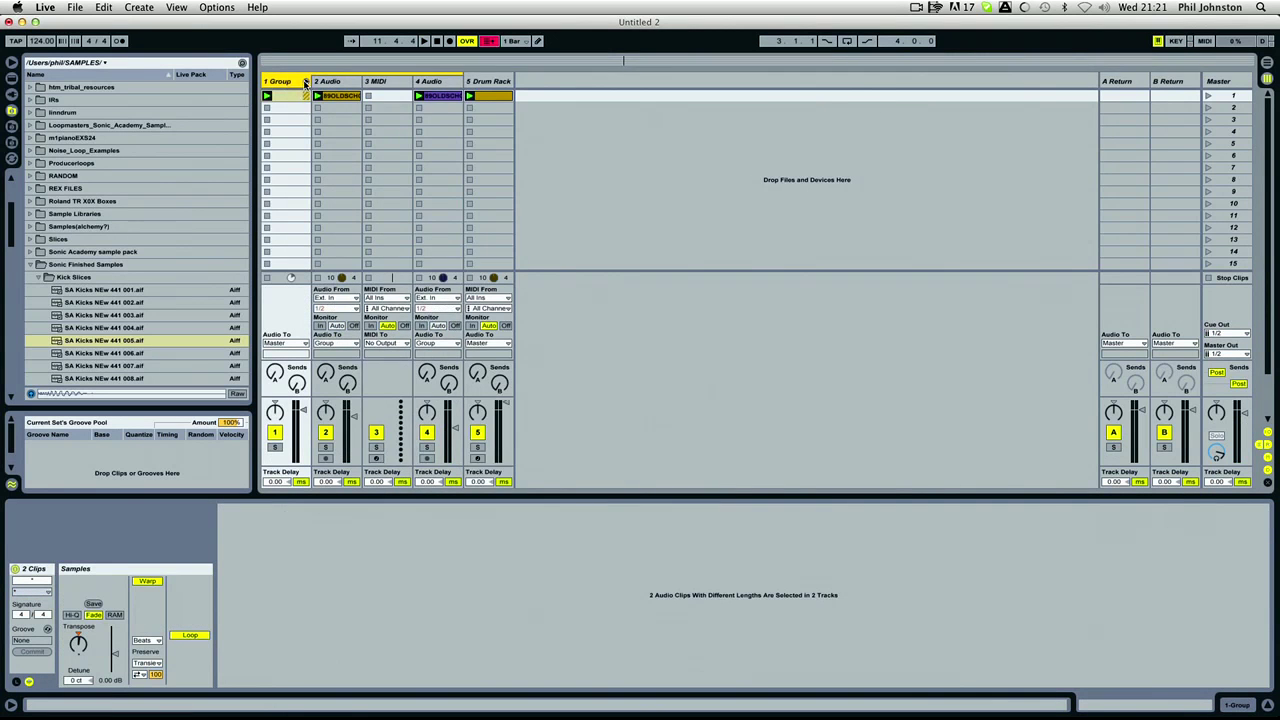
pyautogui.click(305, 82)
# Step: Unfold the Audio Effects and load a Compressor onto the group track
pyautogui.click(11, 78)
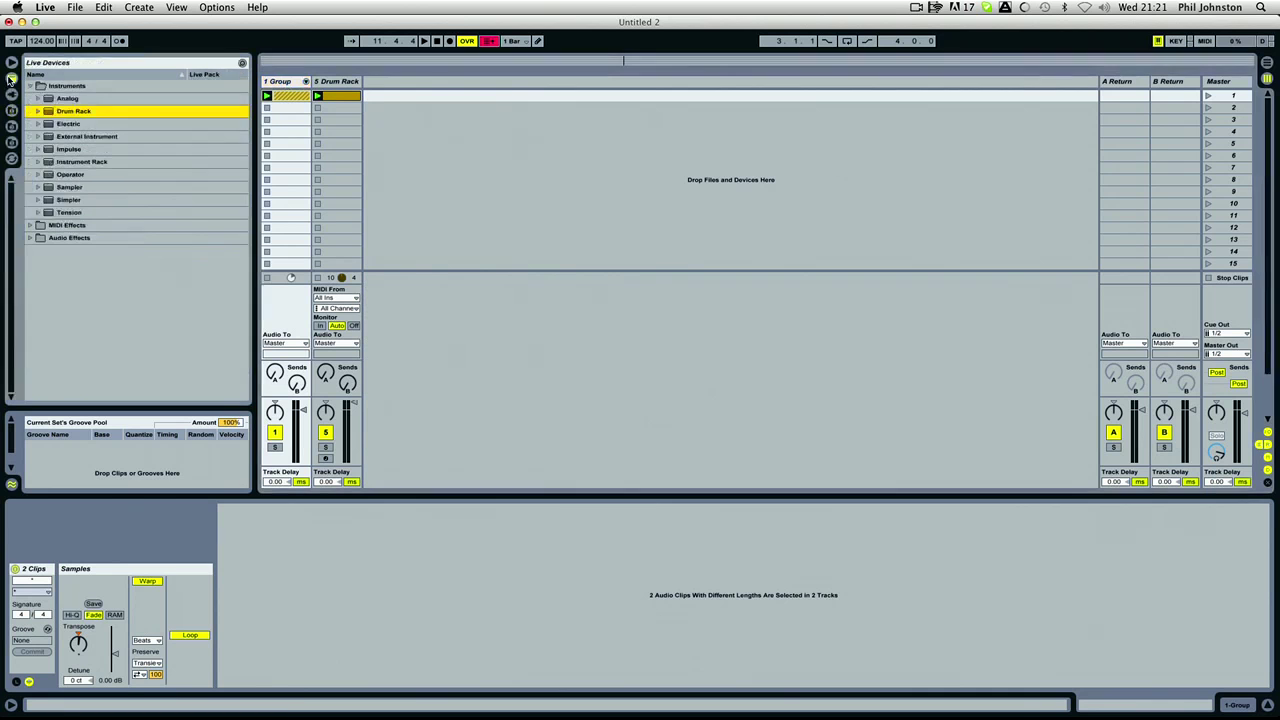
pyautogui.click(31, 239)
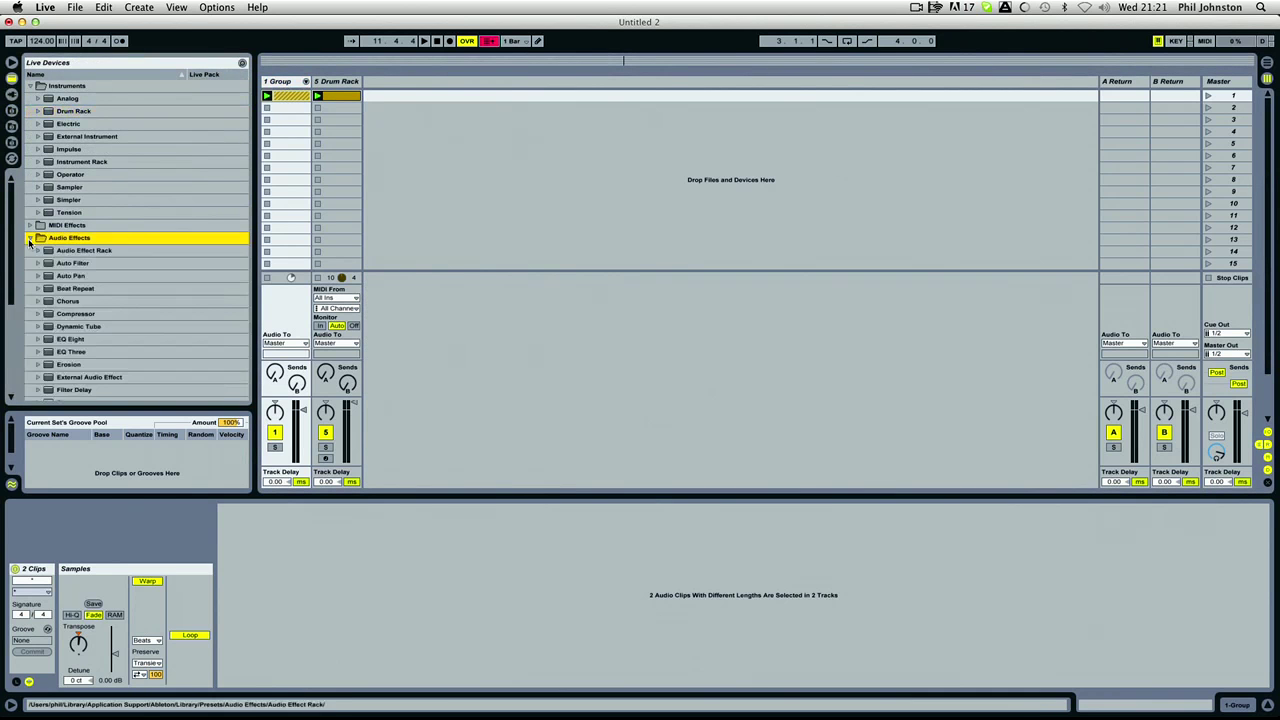
pyautogui.scroll(-3, 58, 288)
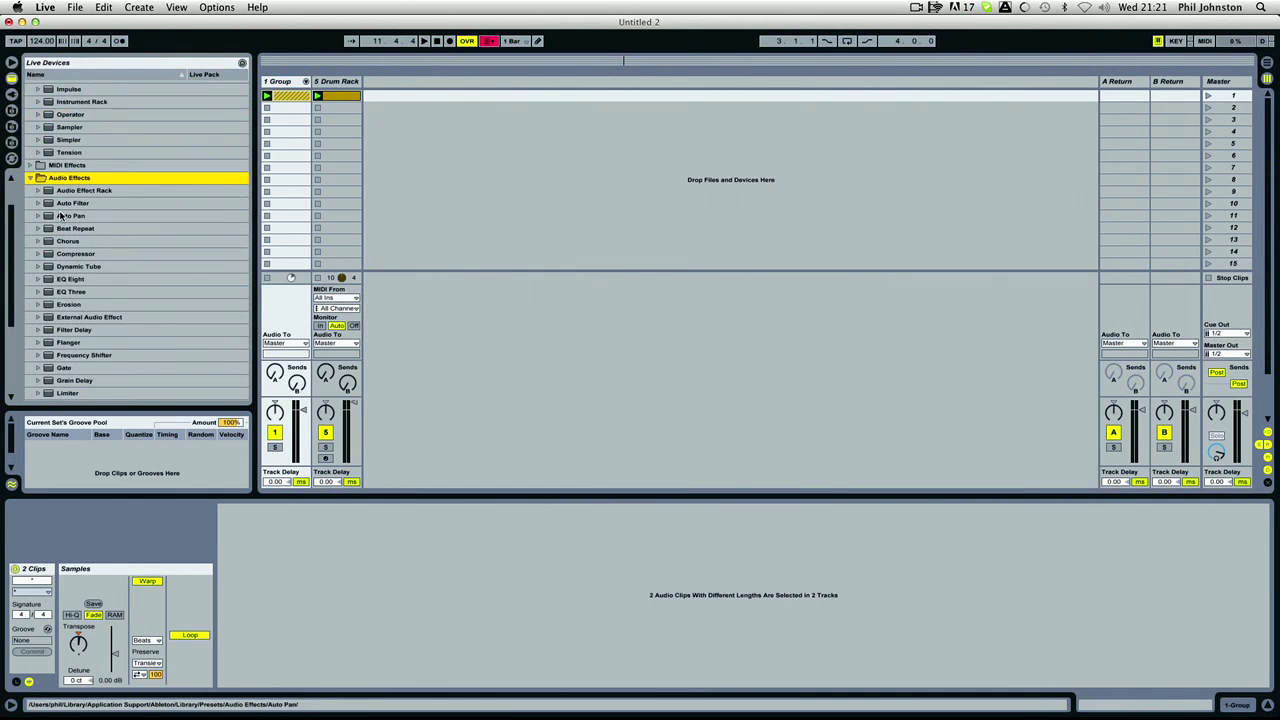
pyautogui.moveTo(46, 256); pyautogui.dragTo(285, 137)
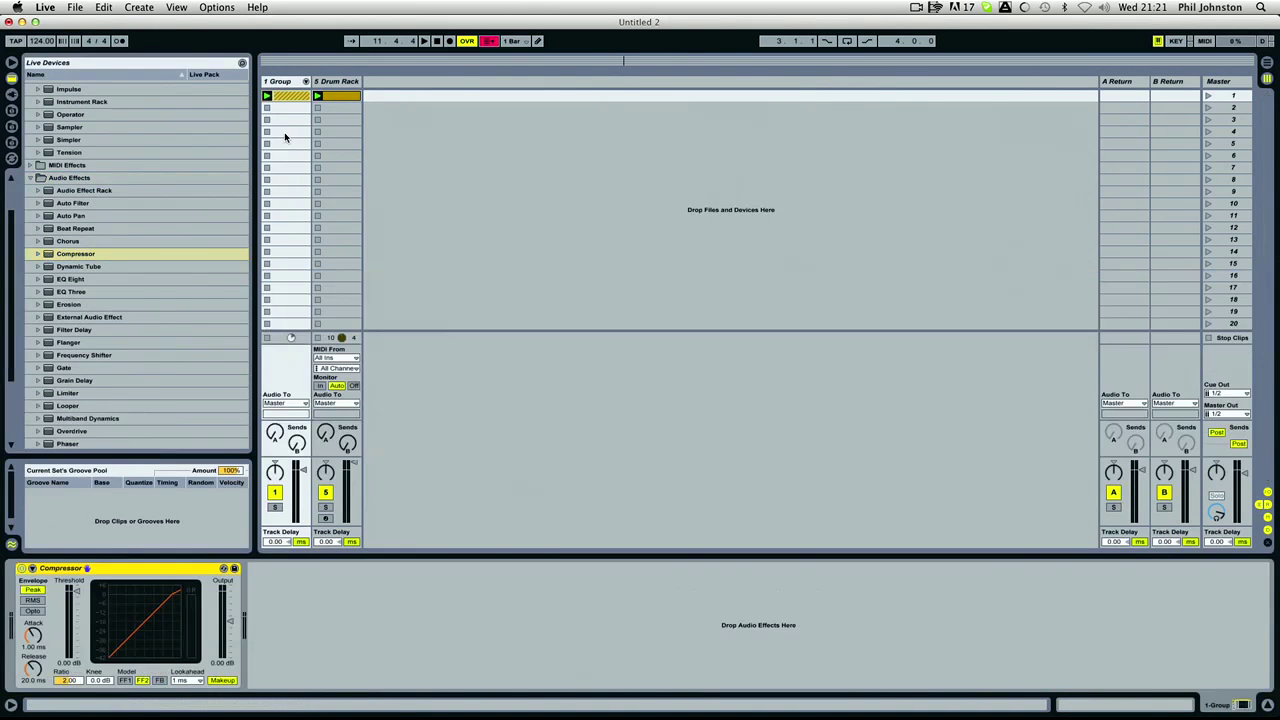
# Step: Enable the Compressor's sidechain on the group track with 5-Drum Rack as its audio source
pyautogui.click(31, 568)
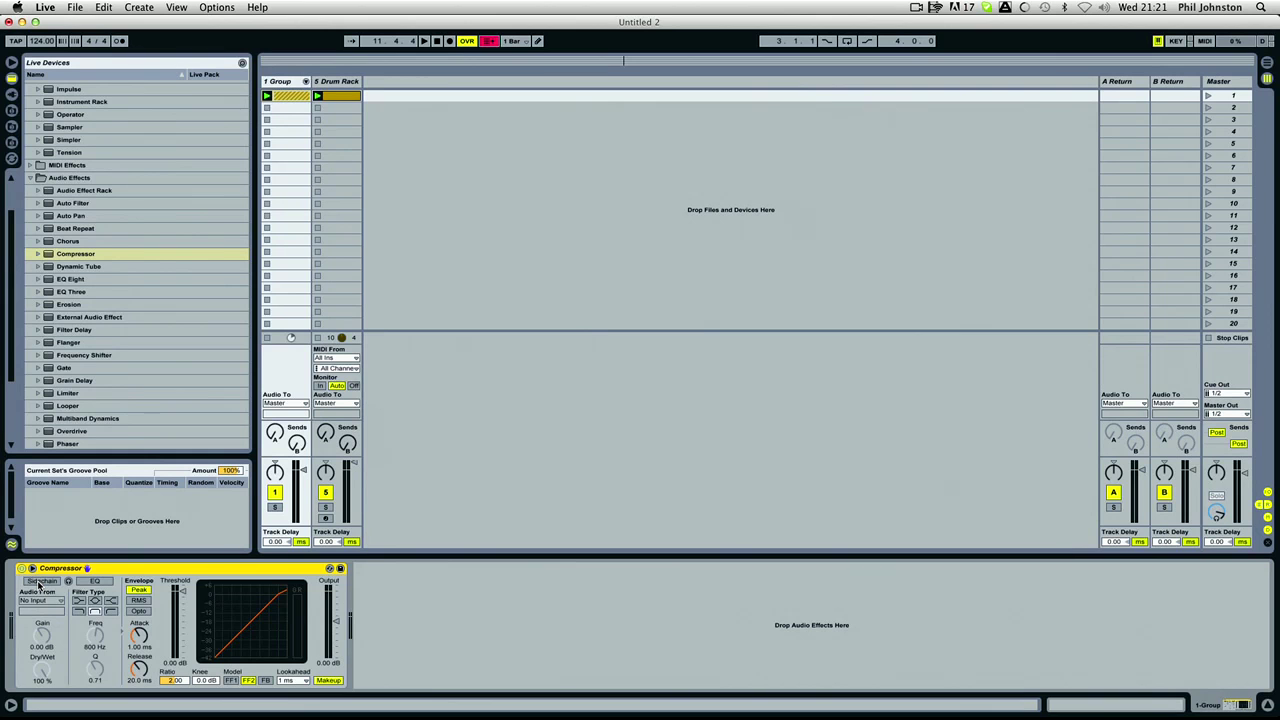
pyautogui.click(41, 582)
pyautogui.click(50, 601)
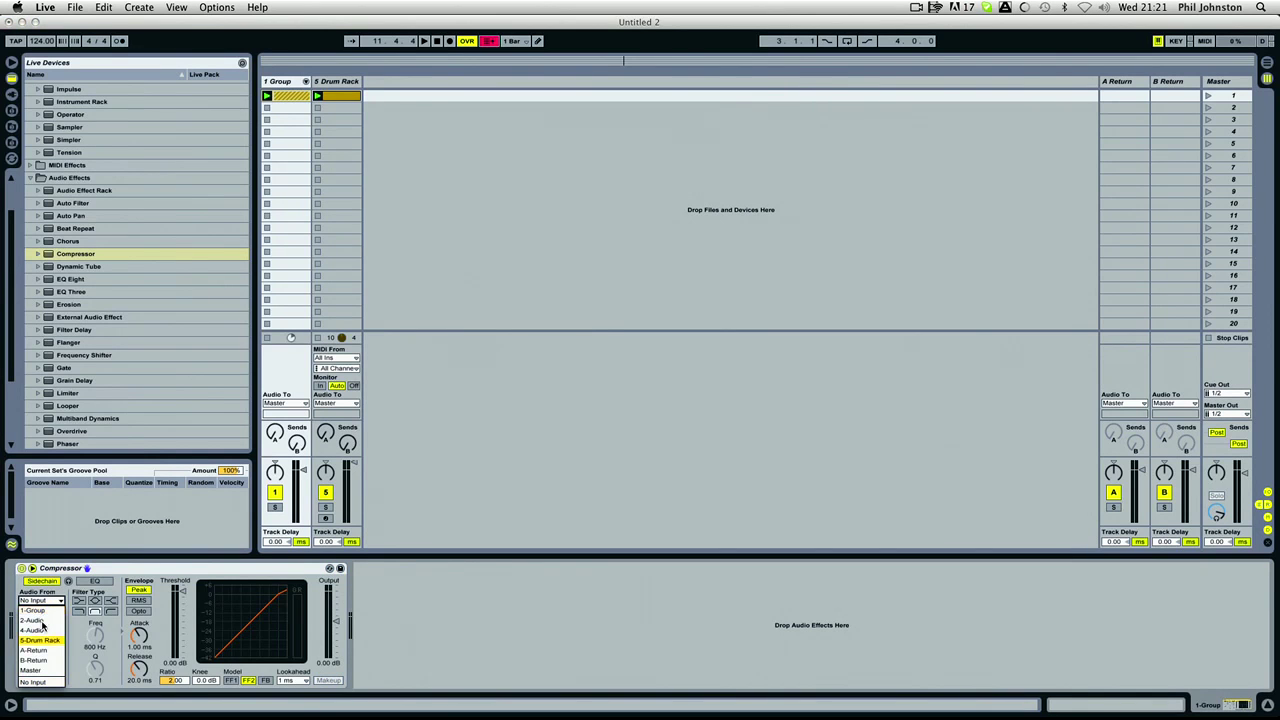
pyautogui.click(42, 640)
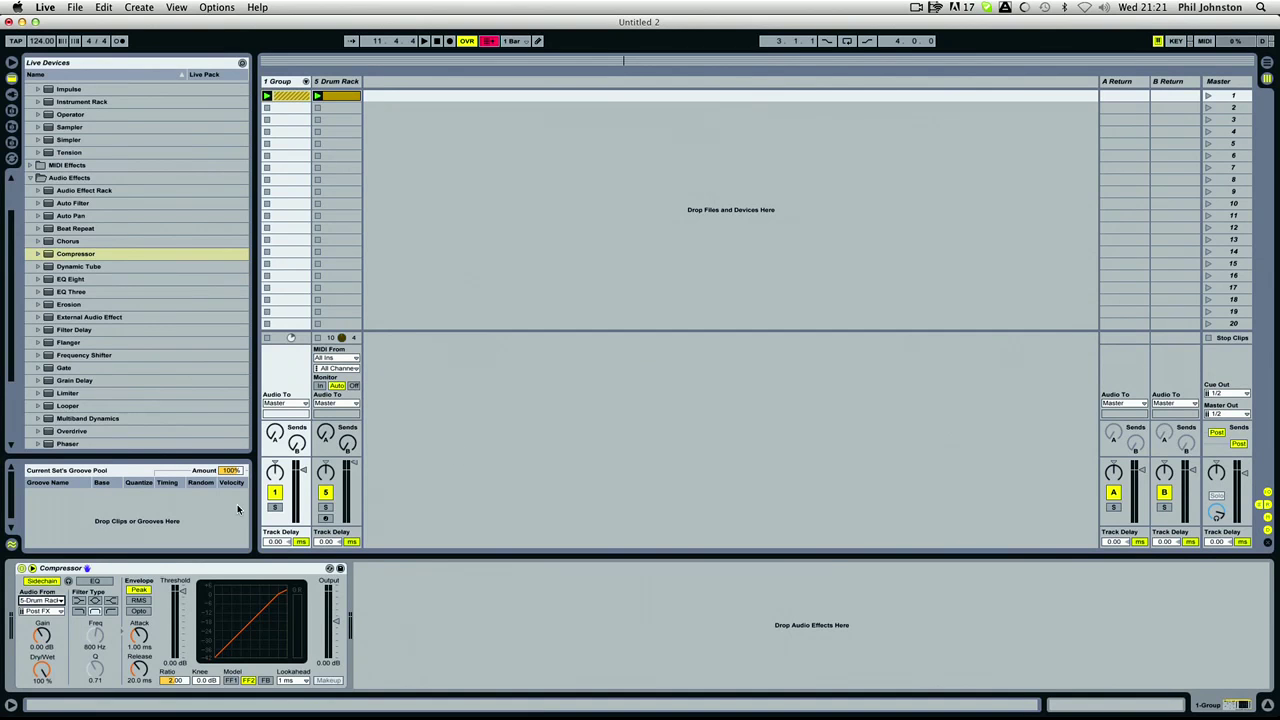
# Step: Lower the Compressor's threshold to -31.3 dB while listening to the loop, and stop playback
pyautogui.moveTo(175, 600); pyautogui.dragTo(175, 618)
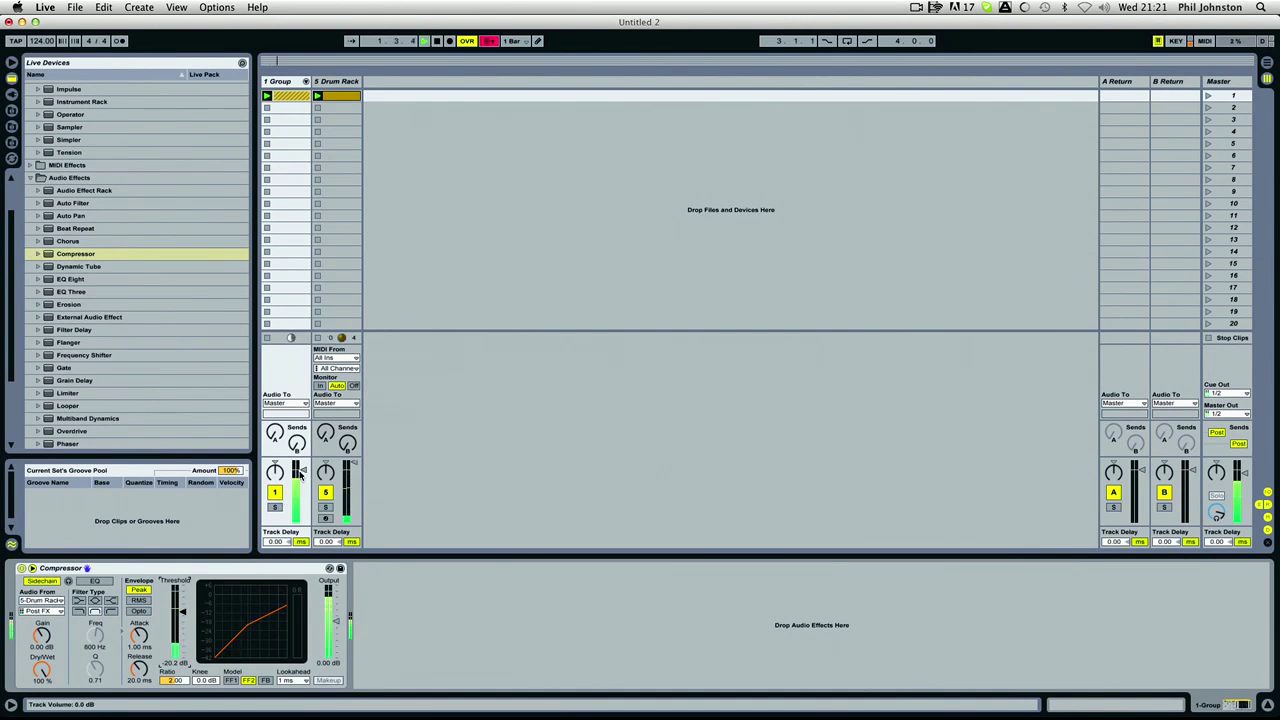
pyautogui.moveTo(180, 620); pyautogui.dragTo(183, 630)
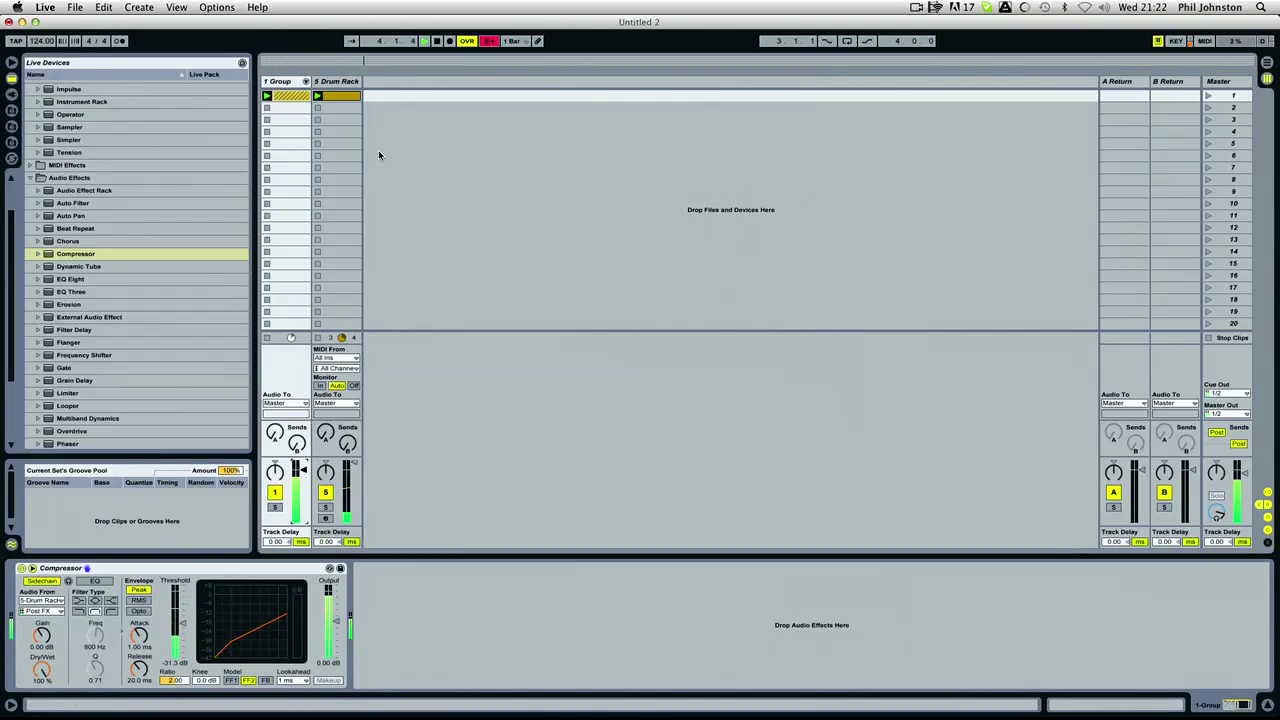
pyautogui.press('space')
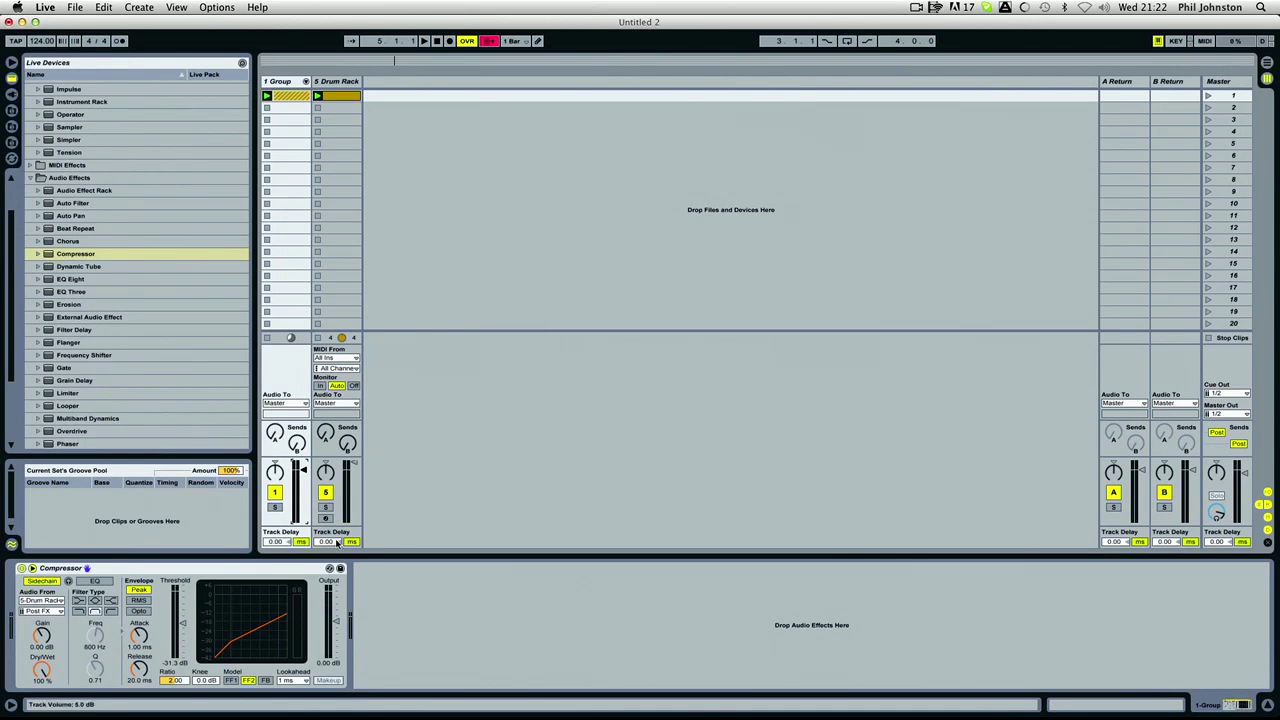
# Step: Play the loop while raising the group track's volume to about 3.6 dB, and stop playback
pyautogui.press('space')
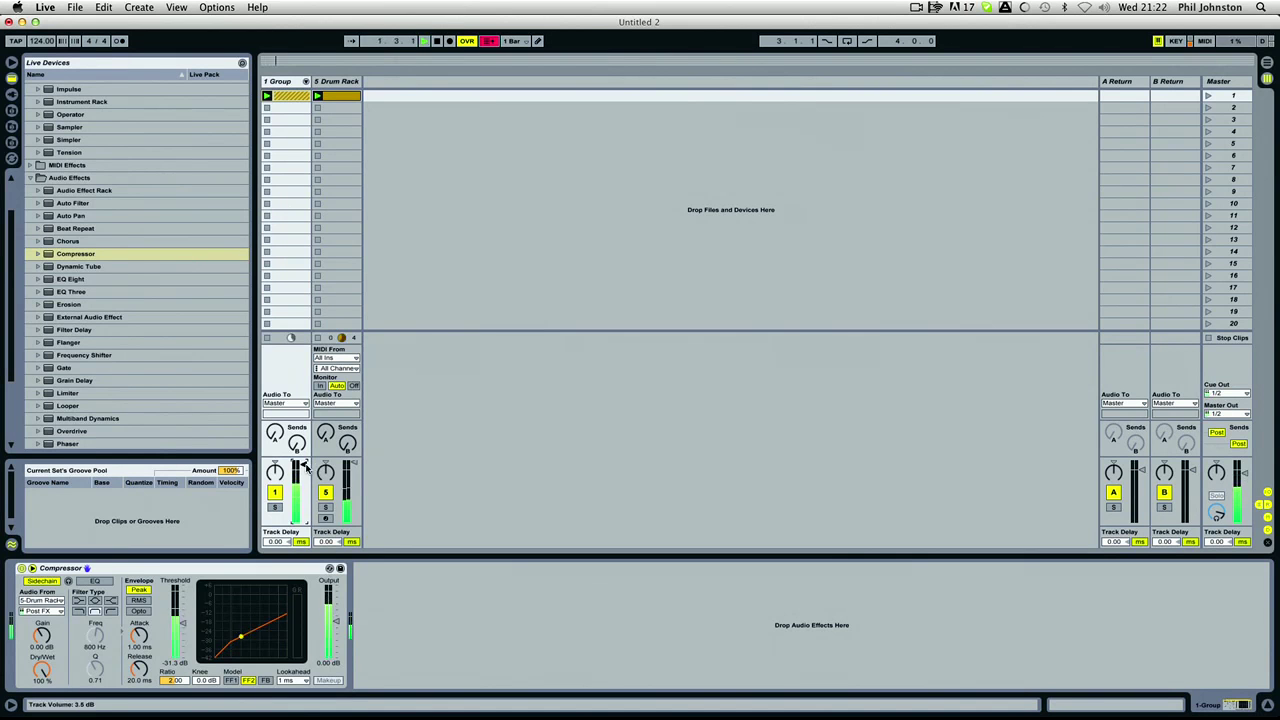
pyautogui.press('space')
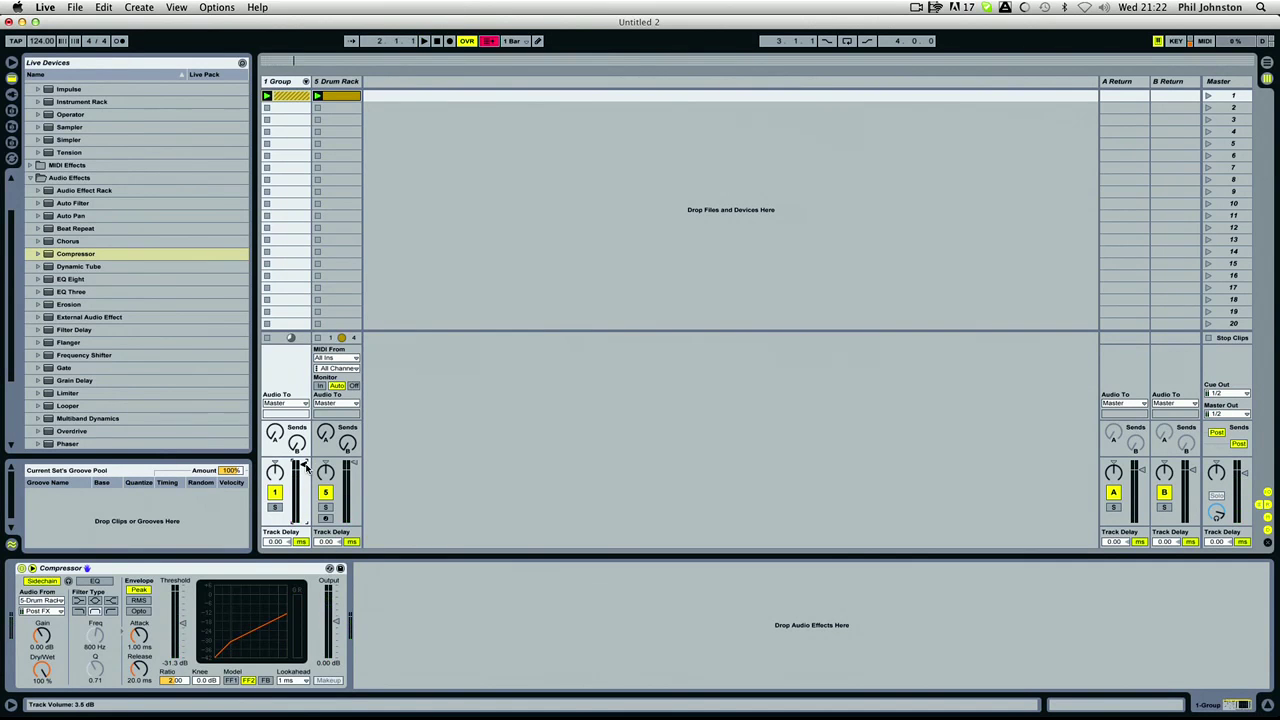
# Step: Unfold the group and slice the 2 Audio breakbeat clip to a new MIDI track, one slice per transient with the Built-in preset
pyautogui.click(306, 81)
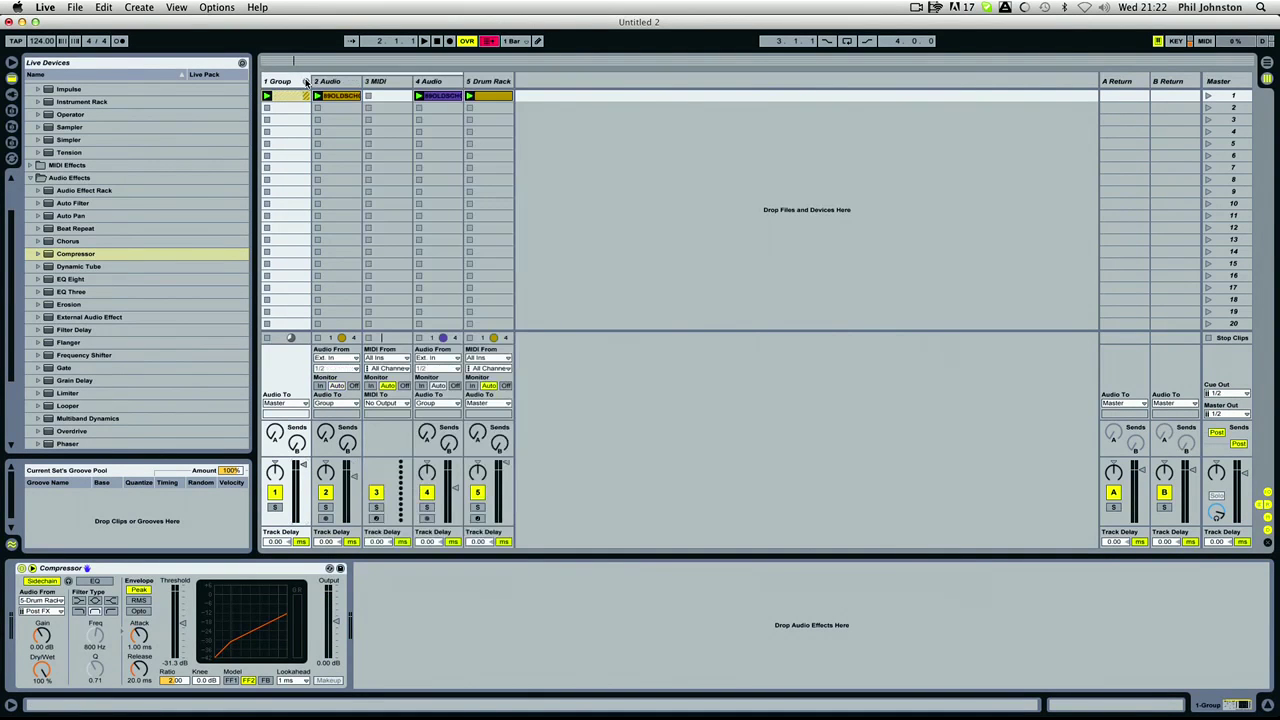
pyautogui.click(333, 95)
pyautogui.rightClick(333, 95)
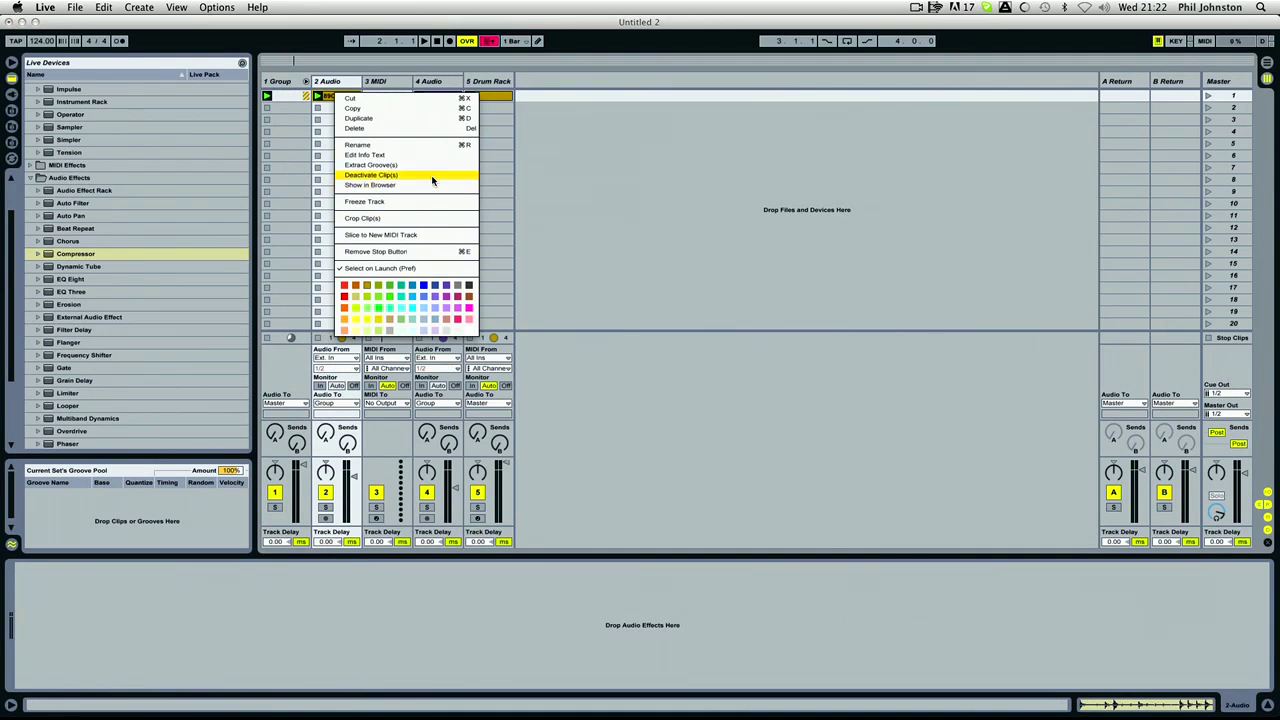
pyautogui.click(383, 235)
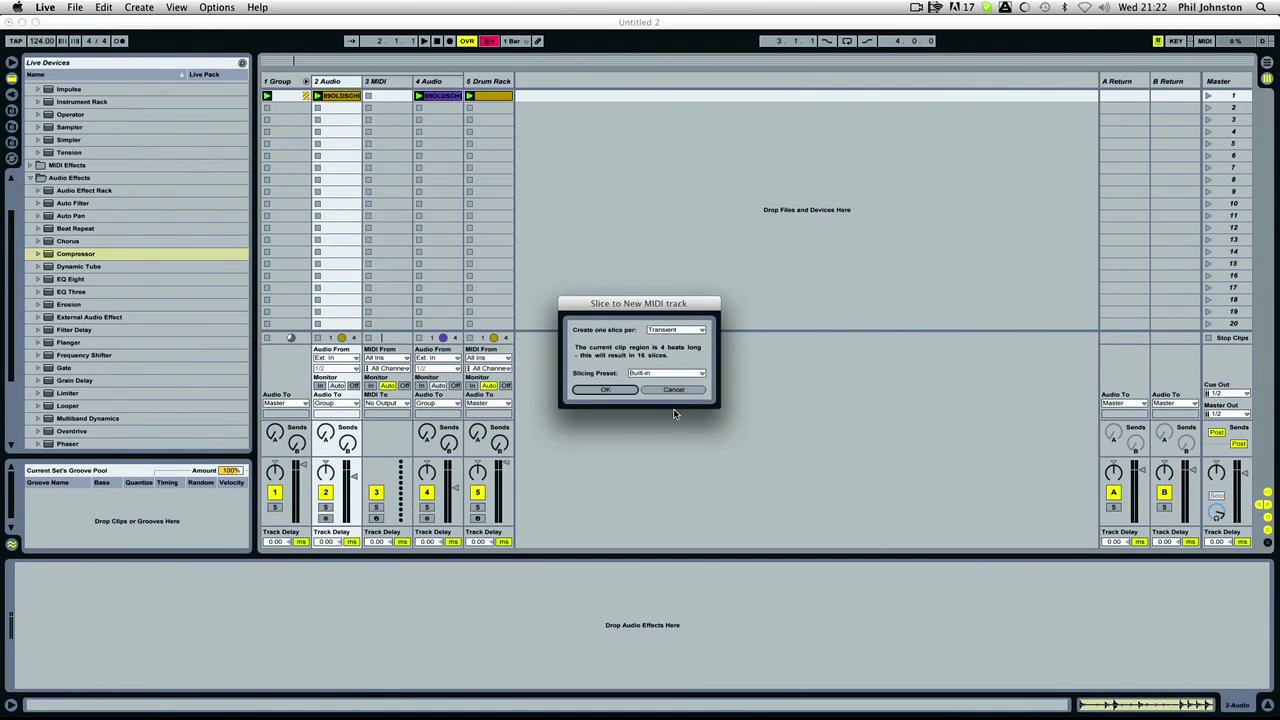
pyautogui.click(603, 390)
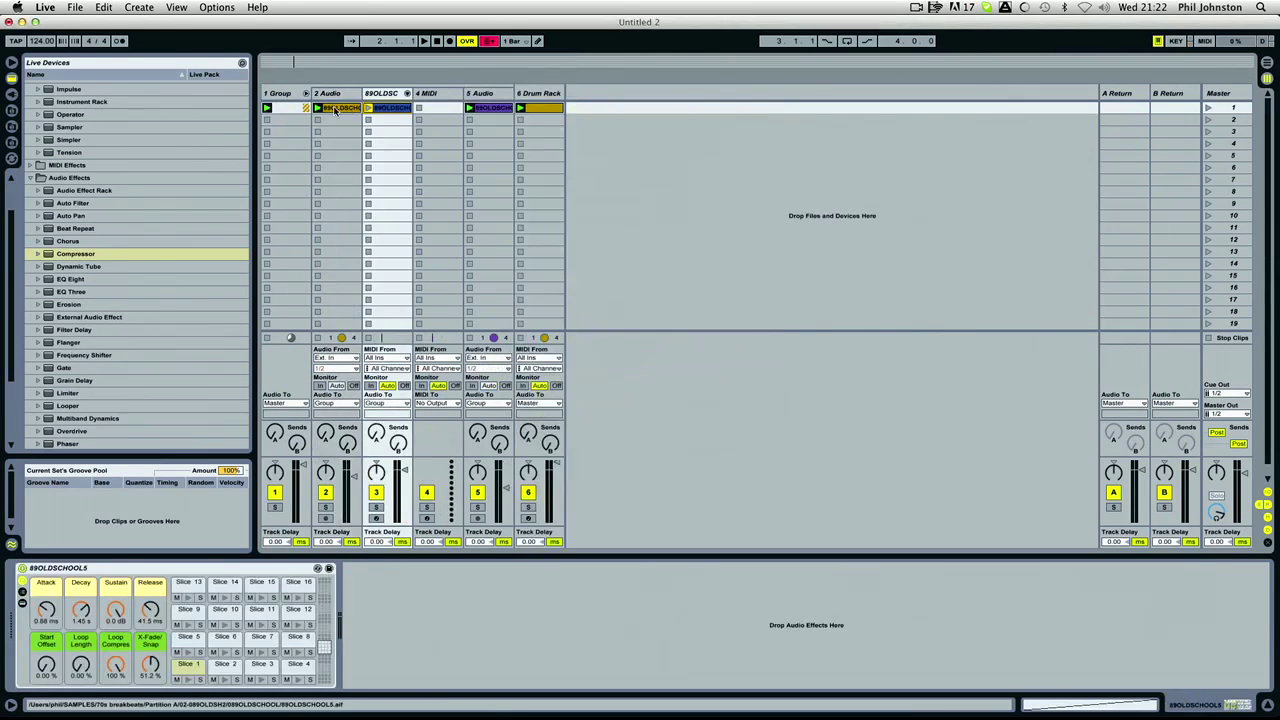
# Step: Launch the sliced clip and delete its notes for slices 2 to 4, 6 to 8, 10 to 12, and 14 to 15
pyautogui.click(392, 107)
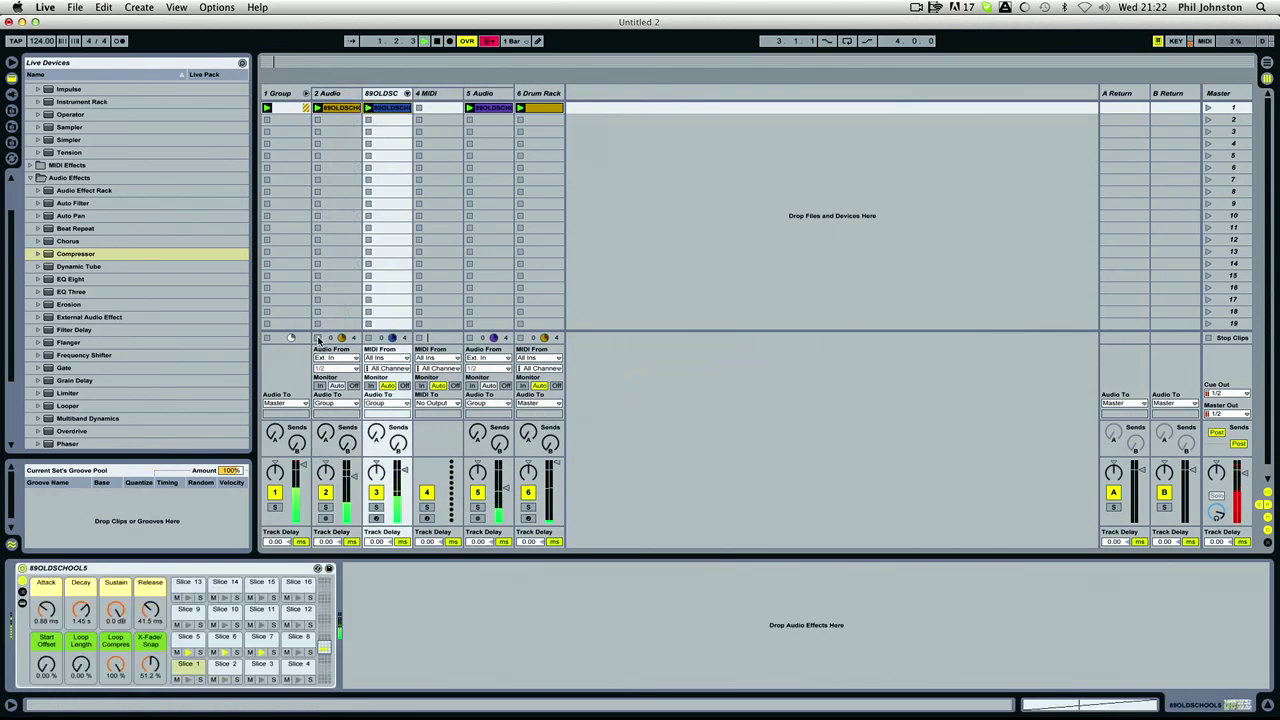
pyautogui.doubleClick(398, 108)
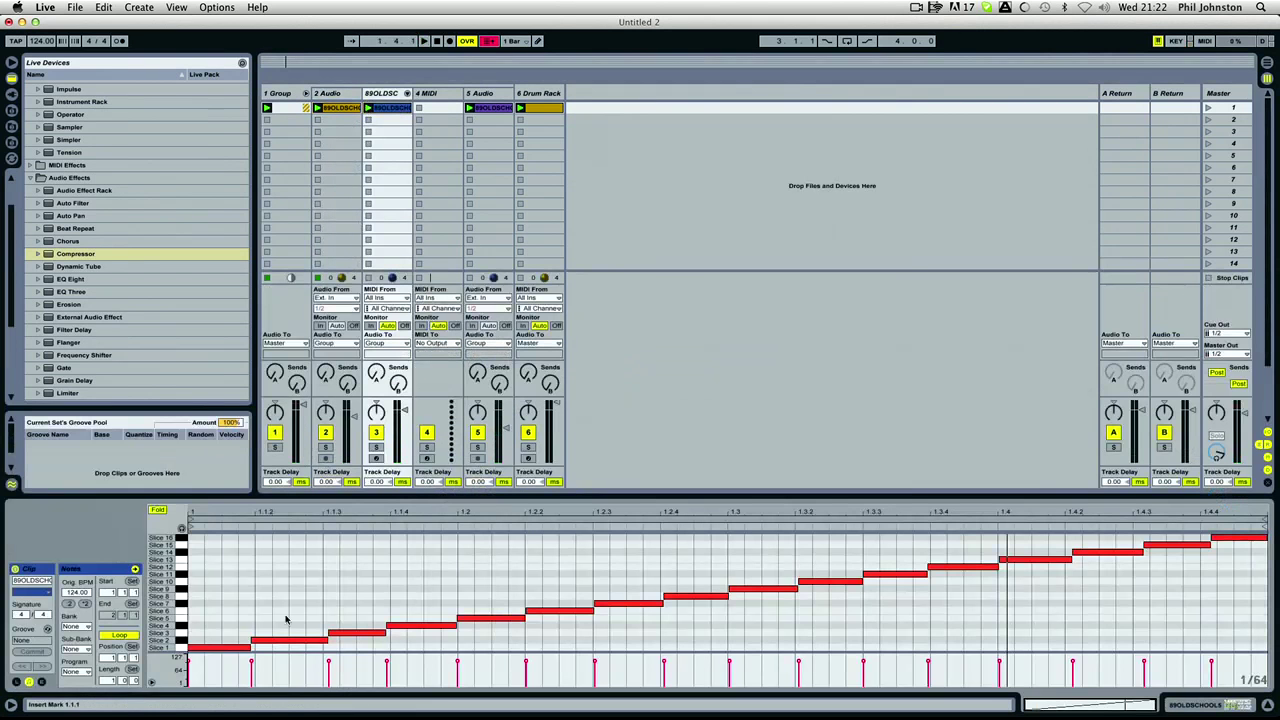
pyautogui.moveTo(285, 620); pyautogui.dragTo(430, 648)
pyautogui.press('Delete')
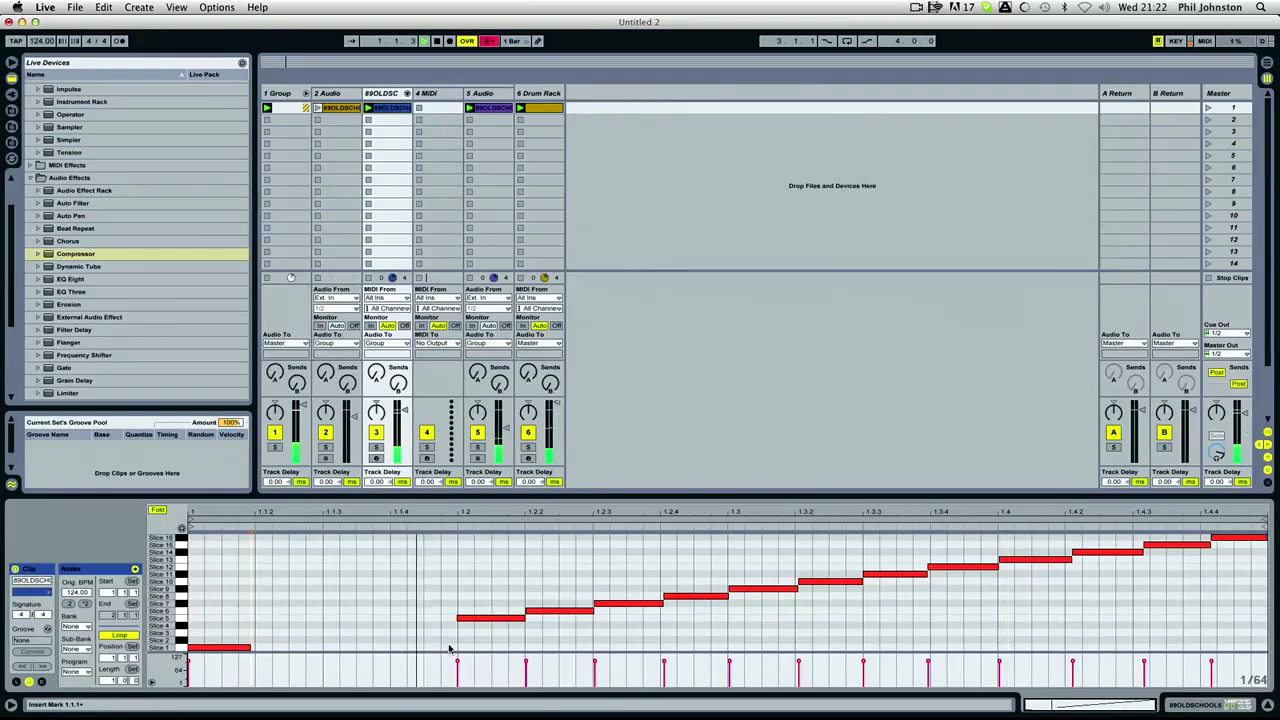
pyautogui.moveTo(528, 640); pyautogui.dragTo(690, 586)
pyautogui.press('Delete')
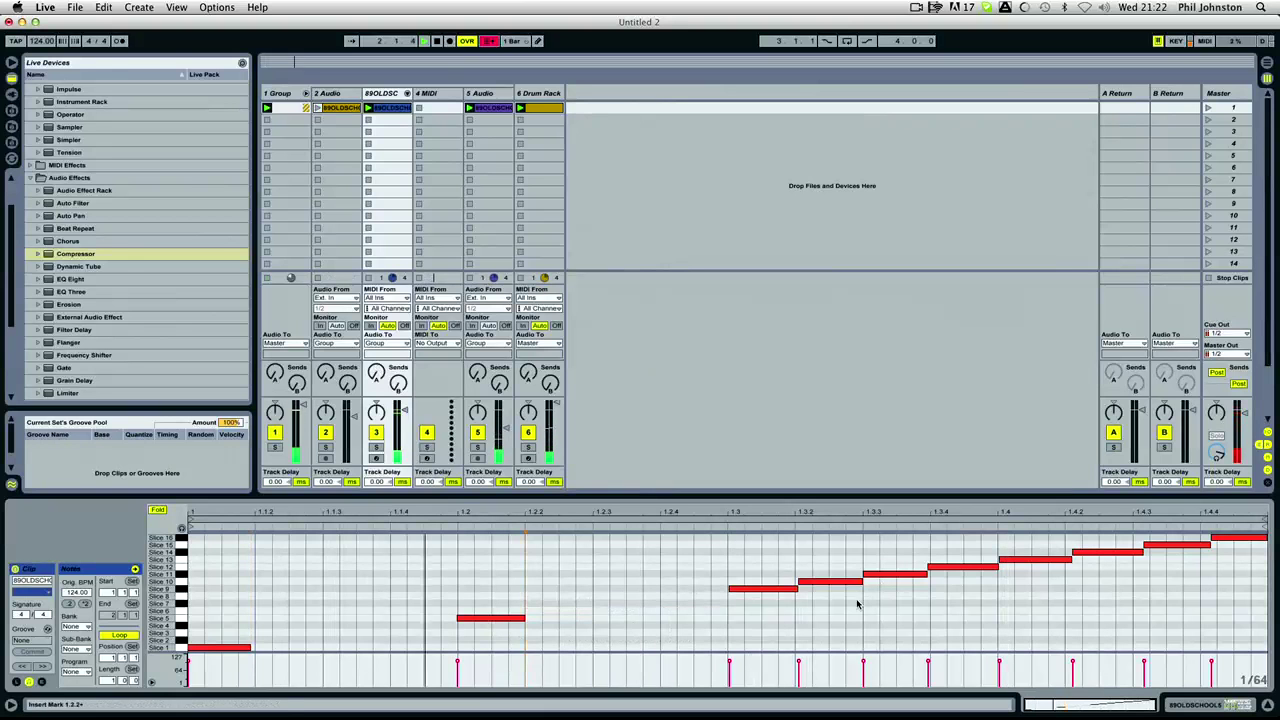
pyautogui.moveTo(857, 604); pyautogui.dragTo(975, 558)
pyautogui.press('Delete')
pyautogui.moveTo(1120, 572); pyautogui.dragTo(1169, 540)
pyautogui.press('Delete')
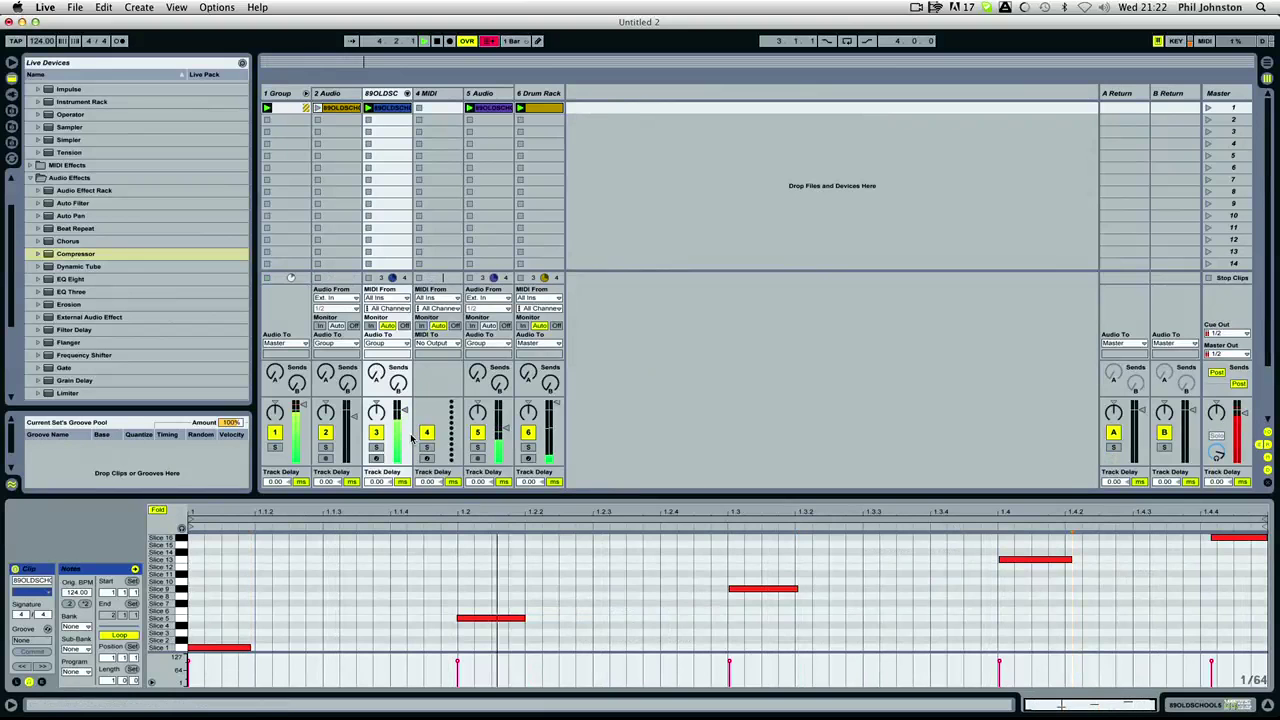
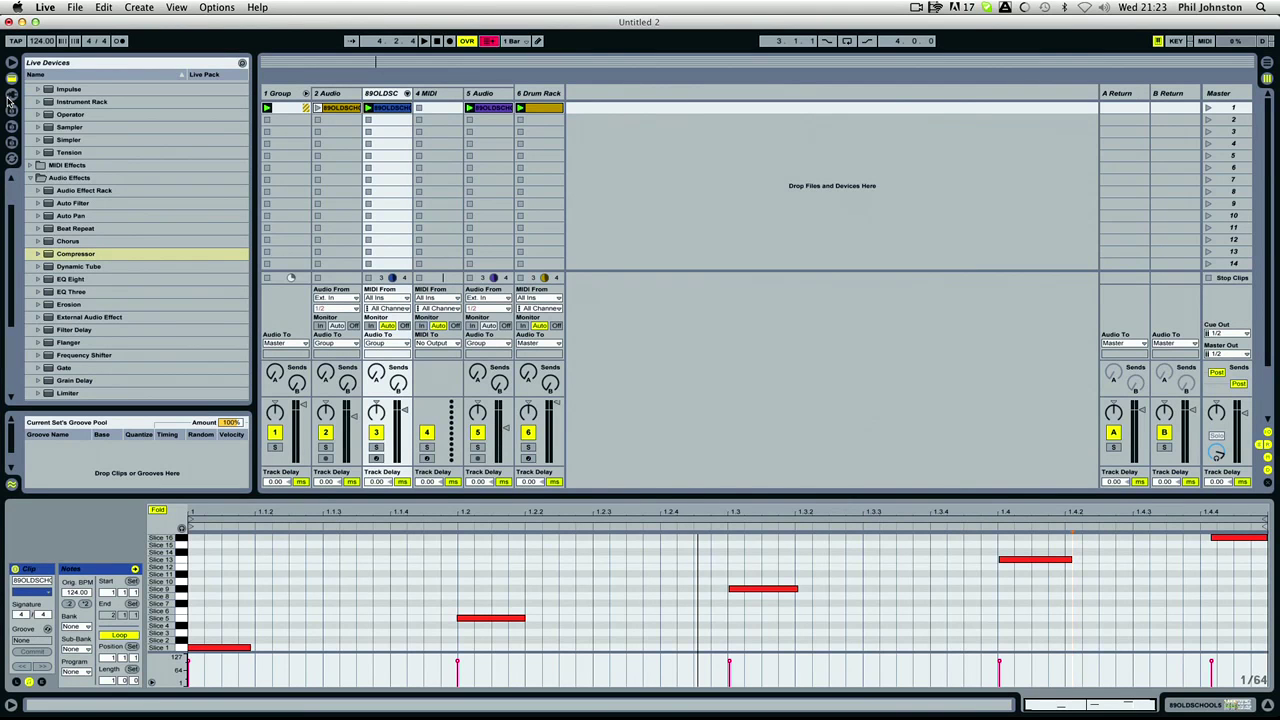
# Step: Solo the sliced break track and listen to its thinned-out pattern
pyautogui.click(376, 447)
pyautogui.press('space')
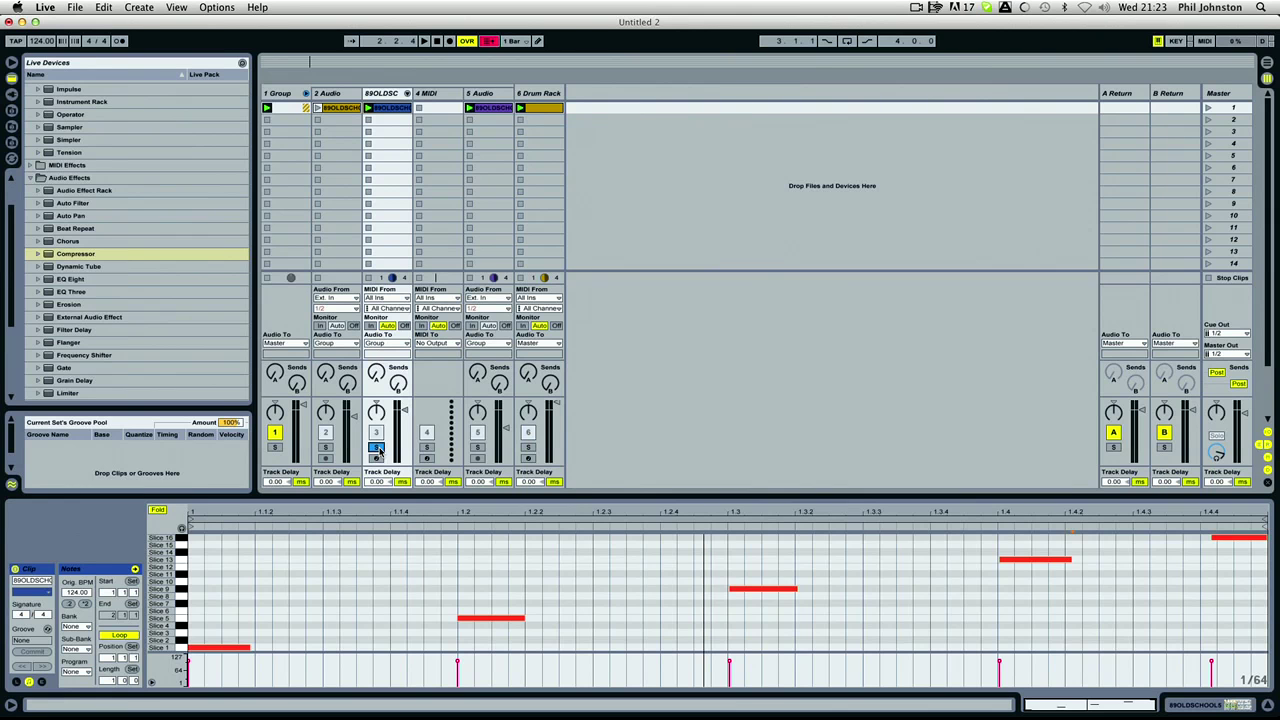
pyautogui.press('space')
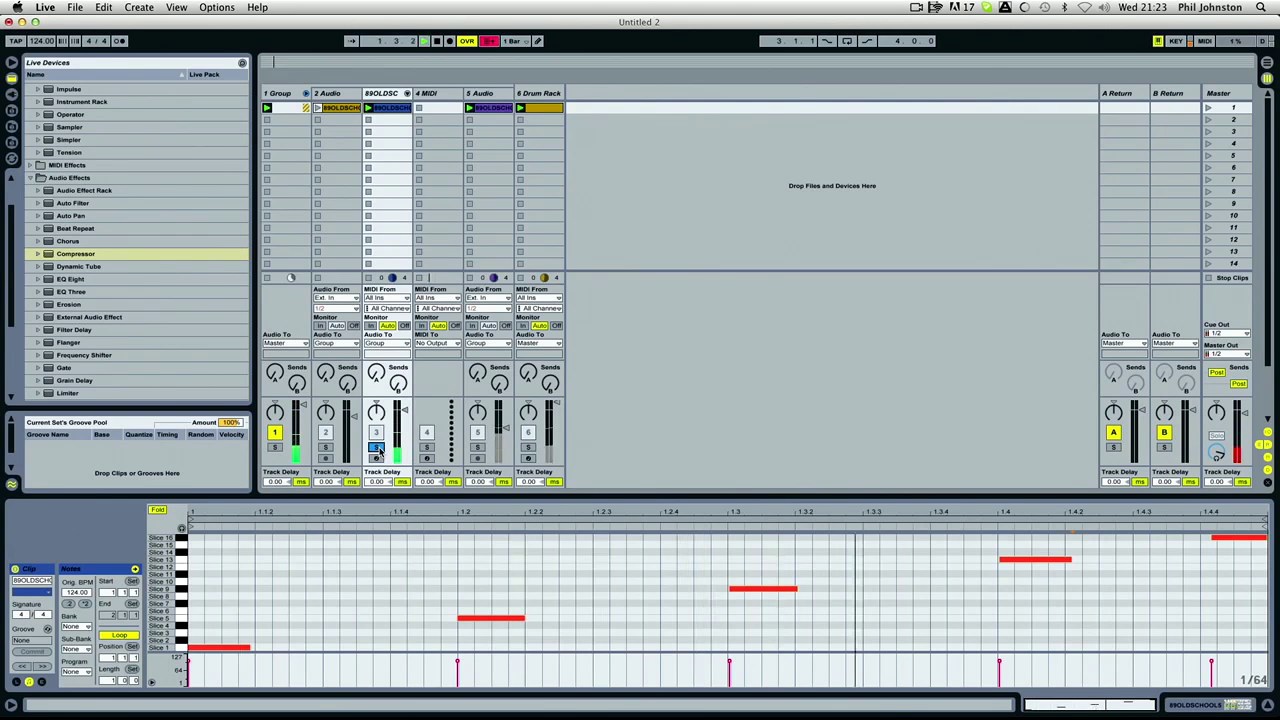
pyautogui.press('space')
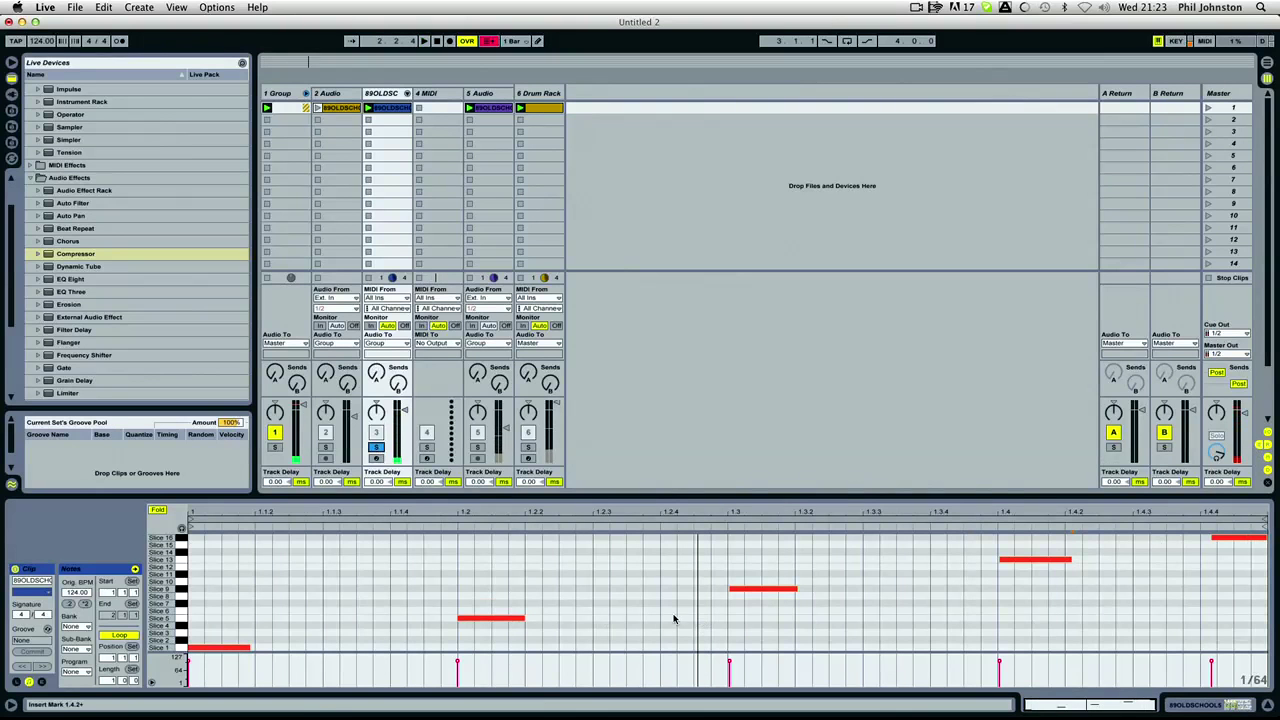
# Step: Add a short Slice 5 note at 1.2.3 and a short Slice 1 note at 1.2.4, playing the pattern in between
pyautogui.doubleClick(648, 621)
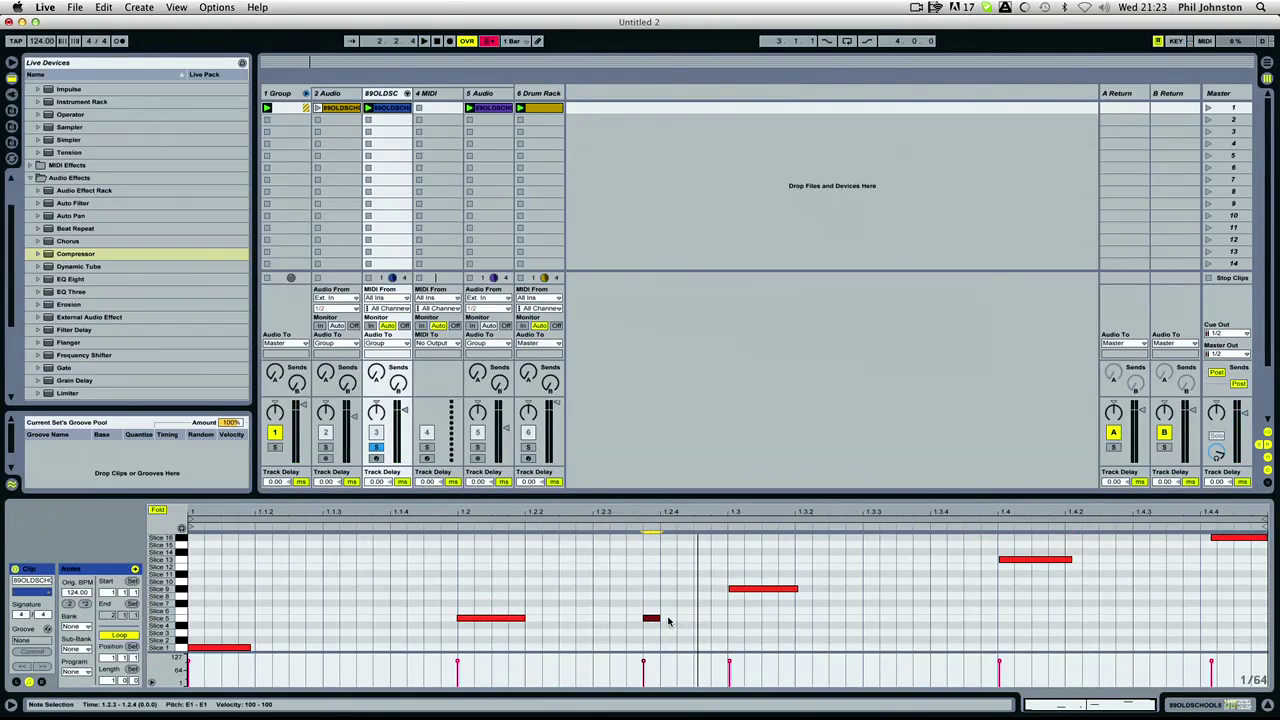
pyautogui.moveTo(655, 619); pyautogui.dragTo(670, 620)
pyautogui.press('super+z')
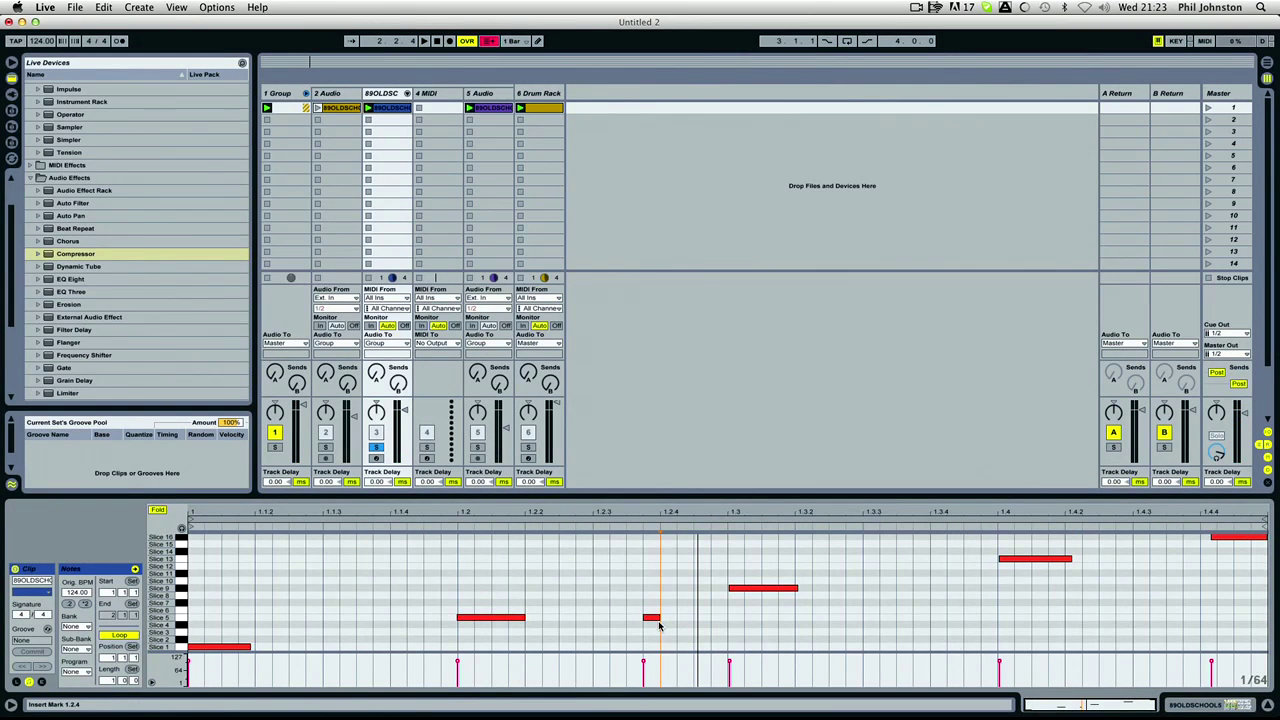
pyautogui.moveTo(647, 619)
pyautogui.mouseDown()
pyautogui.moveTo(614, 619)
pyautogui.moveTo(664, 619)
pyautogui.moveTo(598, 619)
pyautogui.mouseUp()
pyautogui.press('space')
pyautogui.click(660, 648)
pyautogui.doubleClick(662, 647)
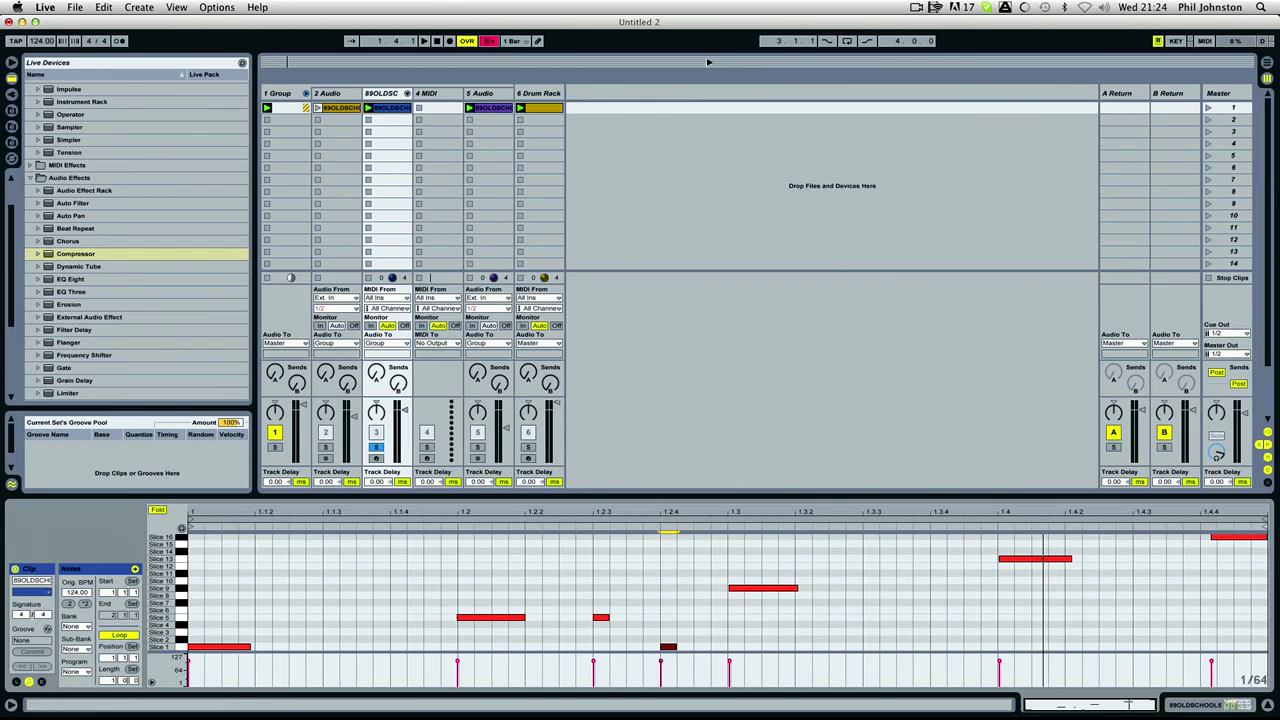
# Step: Create a new Live Set, discarding the changes to the current one
pyautogui.click(79, 8)
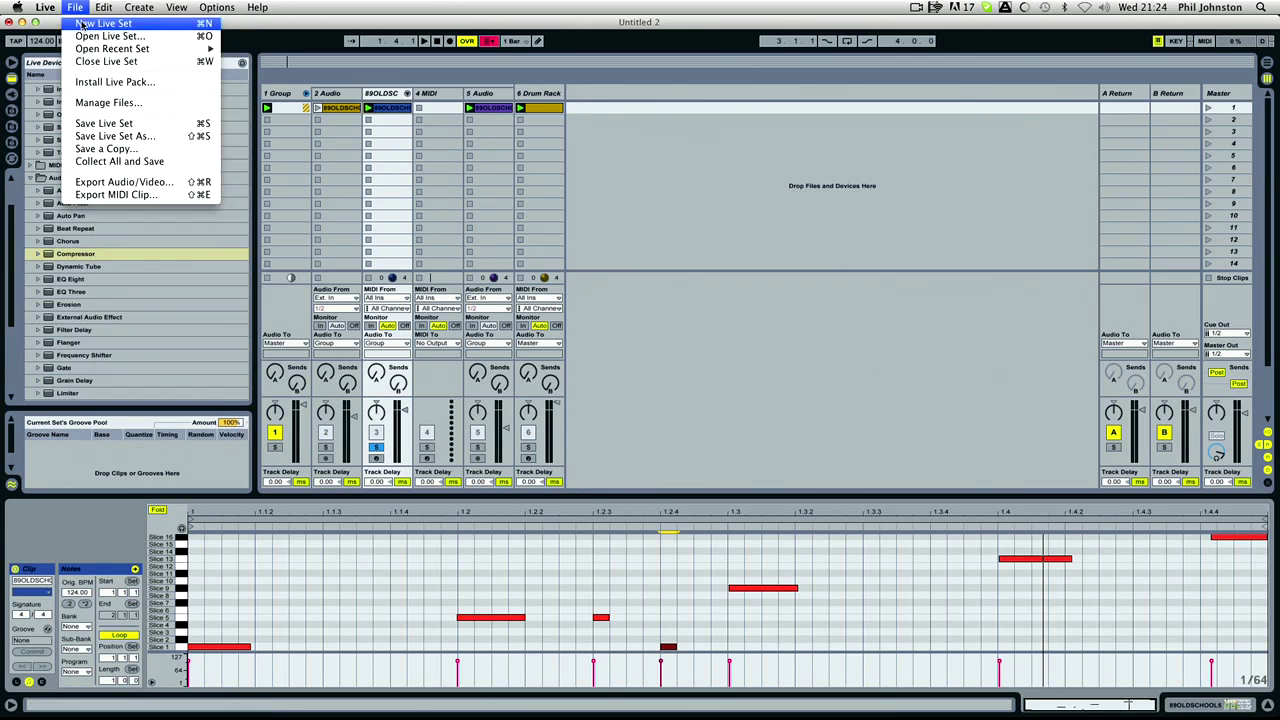
pyautogui.click(82, 22)
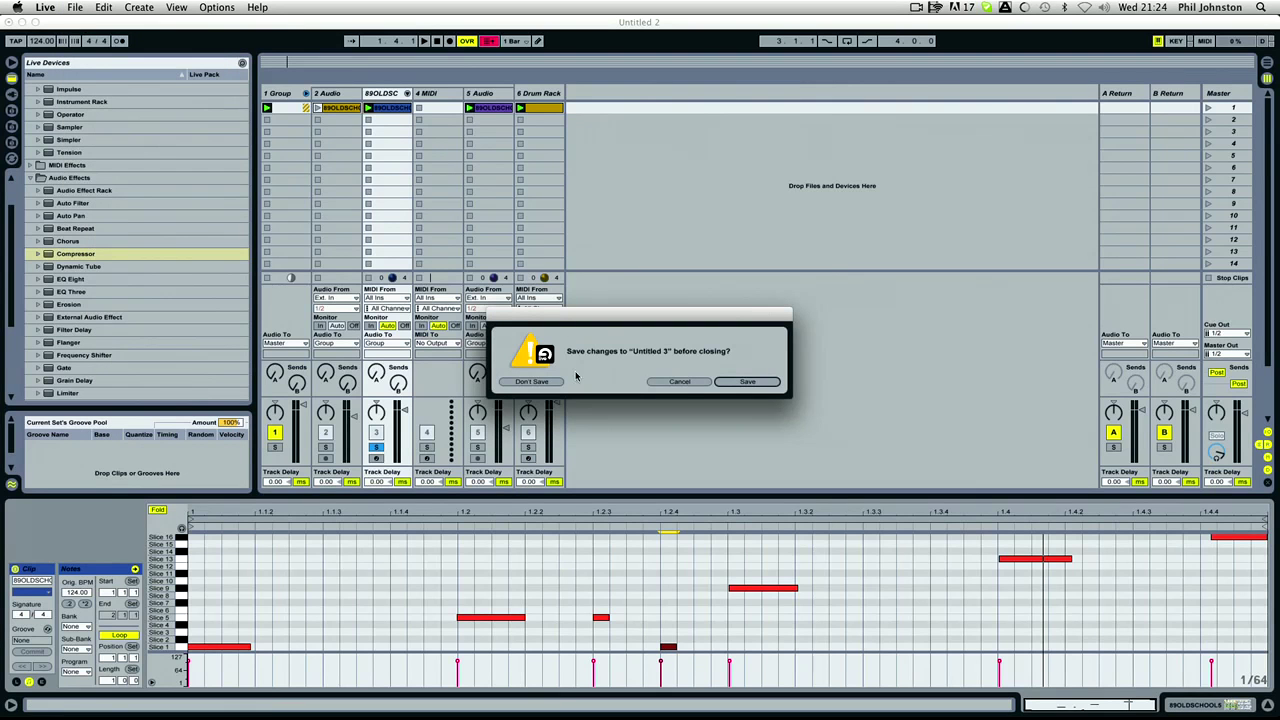
pyautogui.click(541, 380)
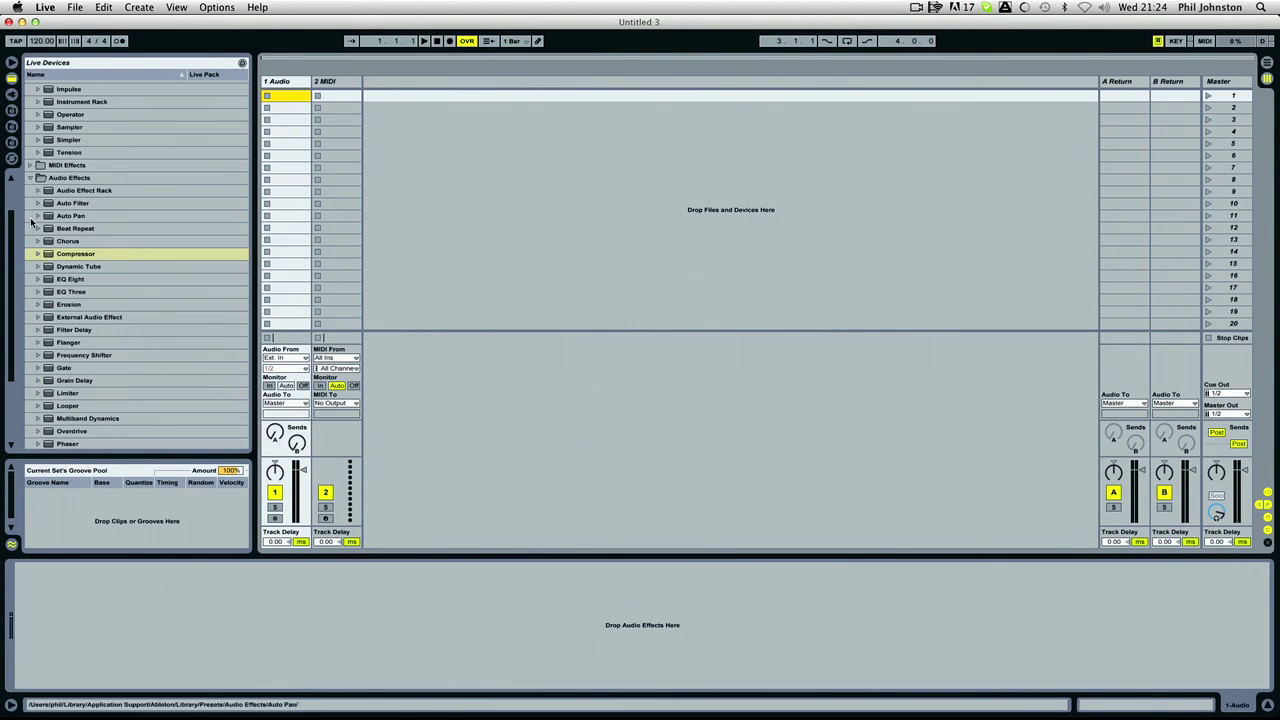
# Step: Load the ANA VST instrument onto the 2 MIDI track and show its distortion effect settings
pyautogui.click(12, 93)
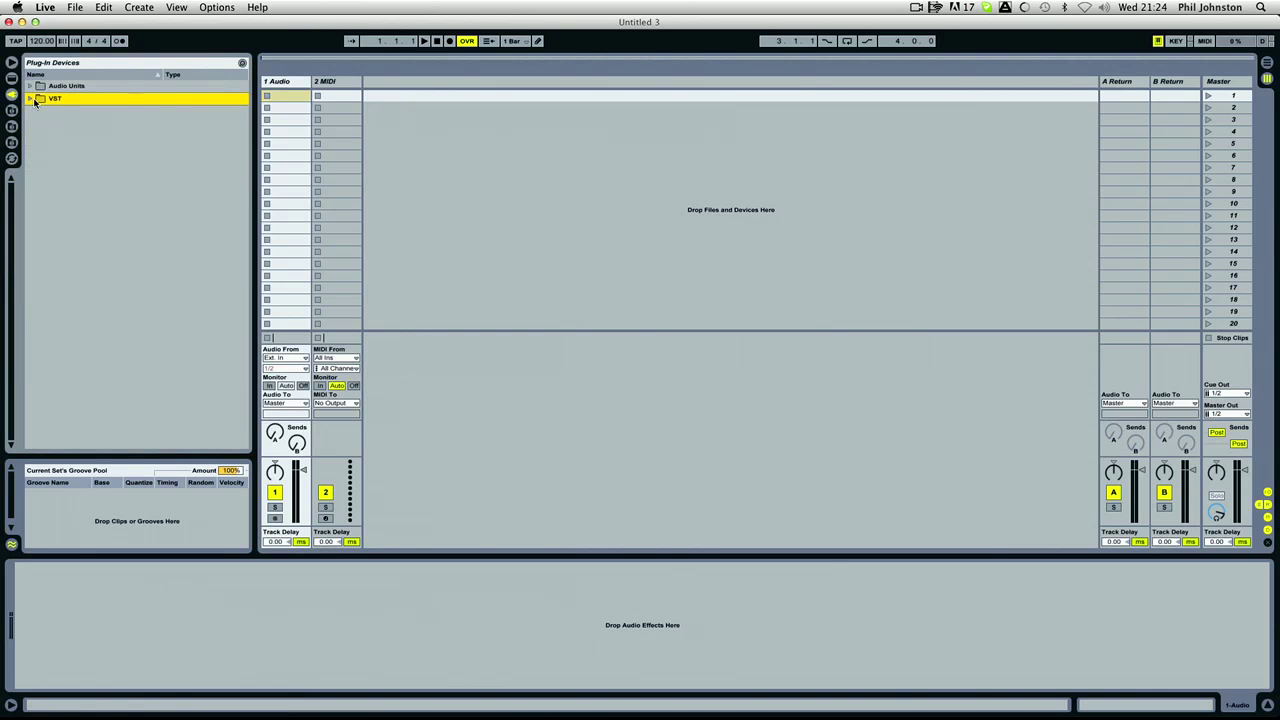
pyautogui.click(31, 98)
pyautogui.moveTo(57, 247); pyautogui.dragTo(355, 203)
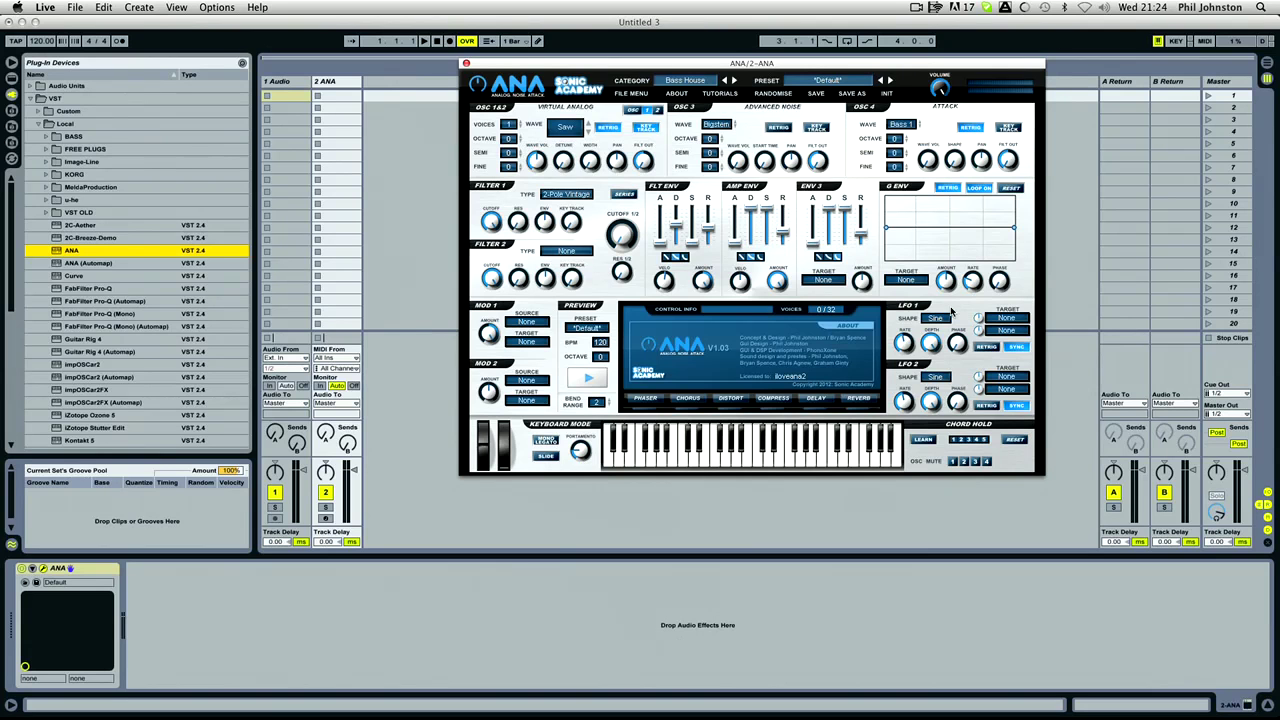
pyautogui.click(730, 398)
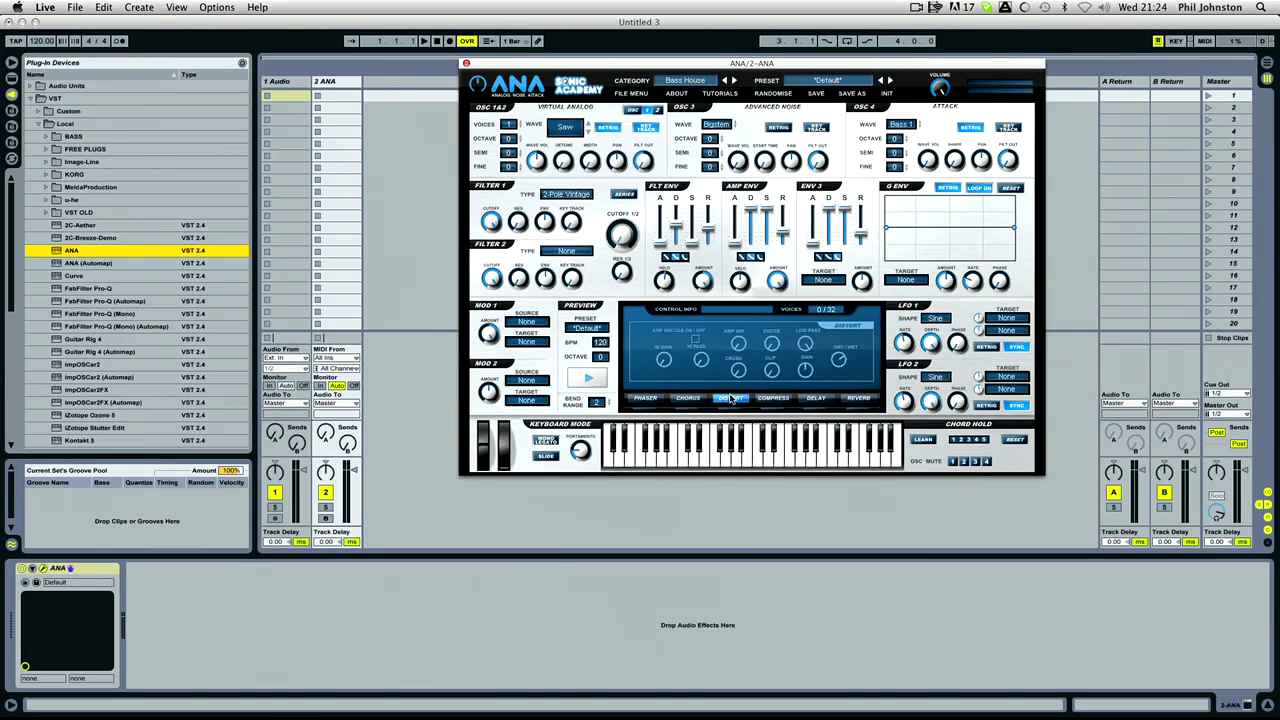
pyautogui.click(695, 342)
pyautogui.click(565, 128)
pyautogui.click(565, 128)
# Step: Arm the ANA track and audition notes from the computer keyboard with its octave lowered to C2 to D3
pyautogui.click(326, 517)
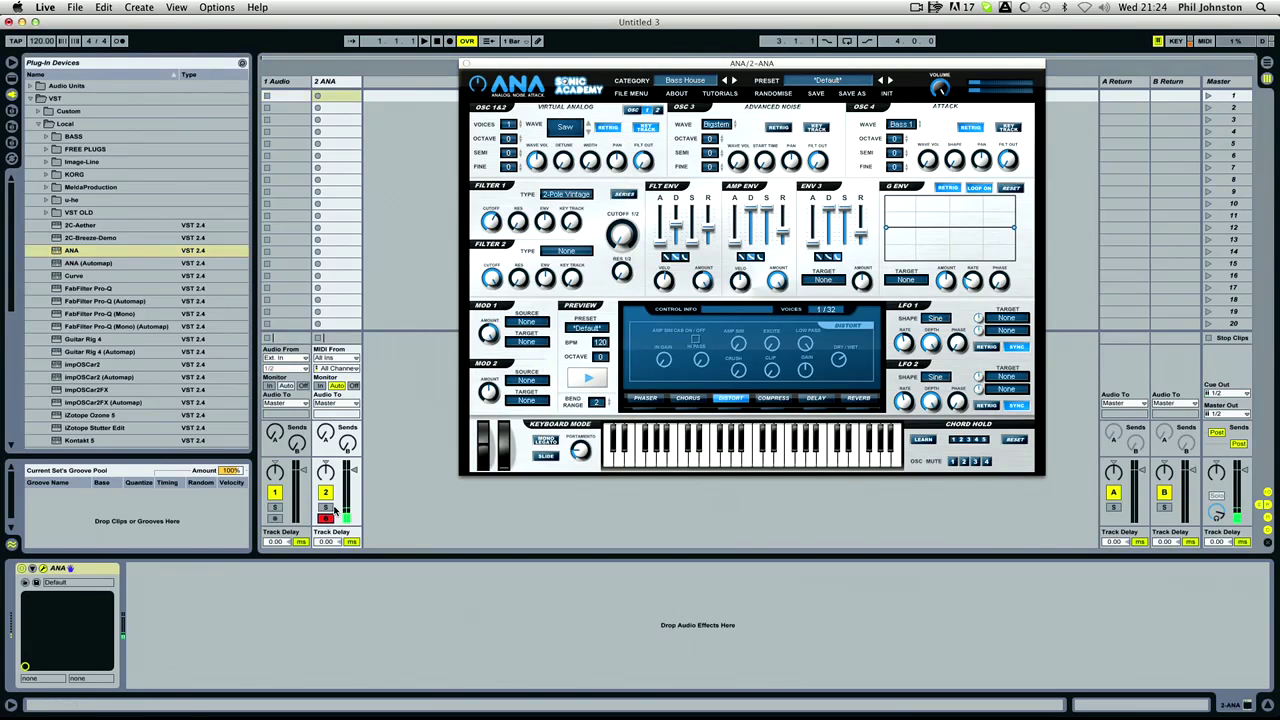
pyautogui.press('a')
pyautogui.press('z')
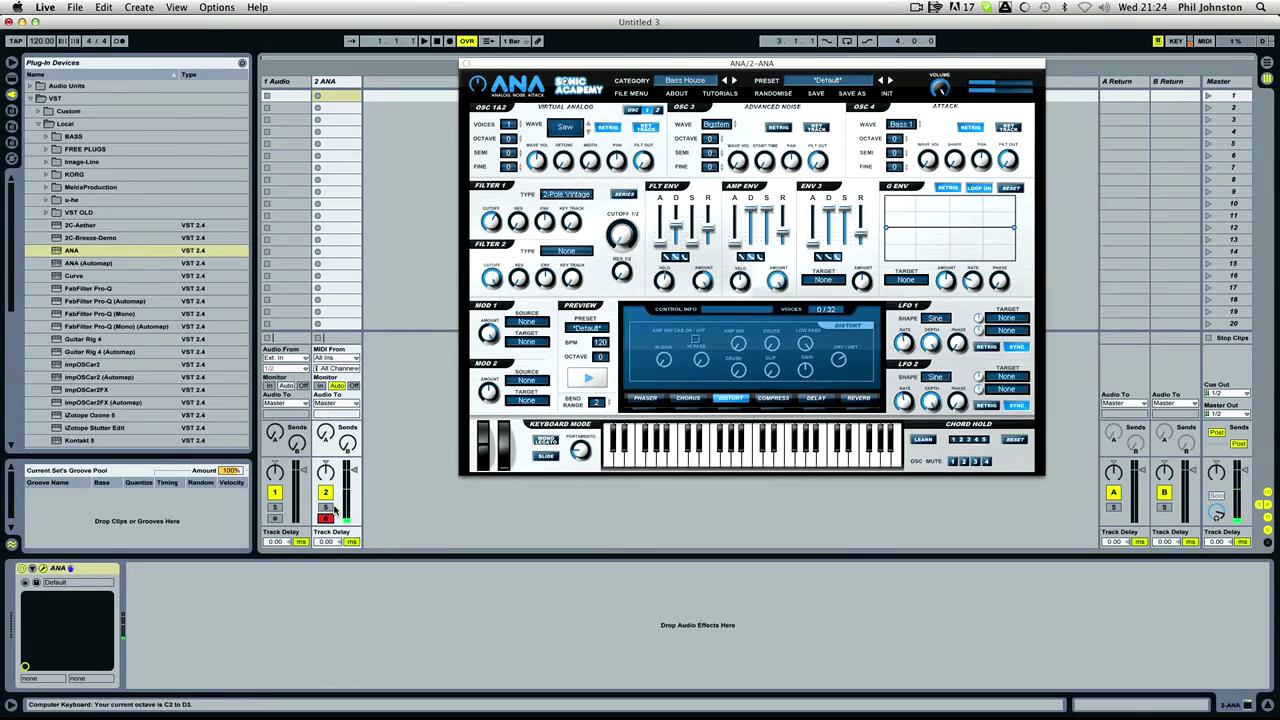
pyautogui.press('a')
pyautogui.press('a')
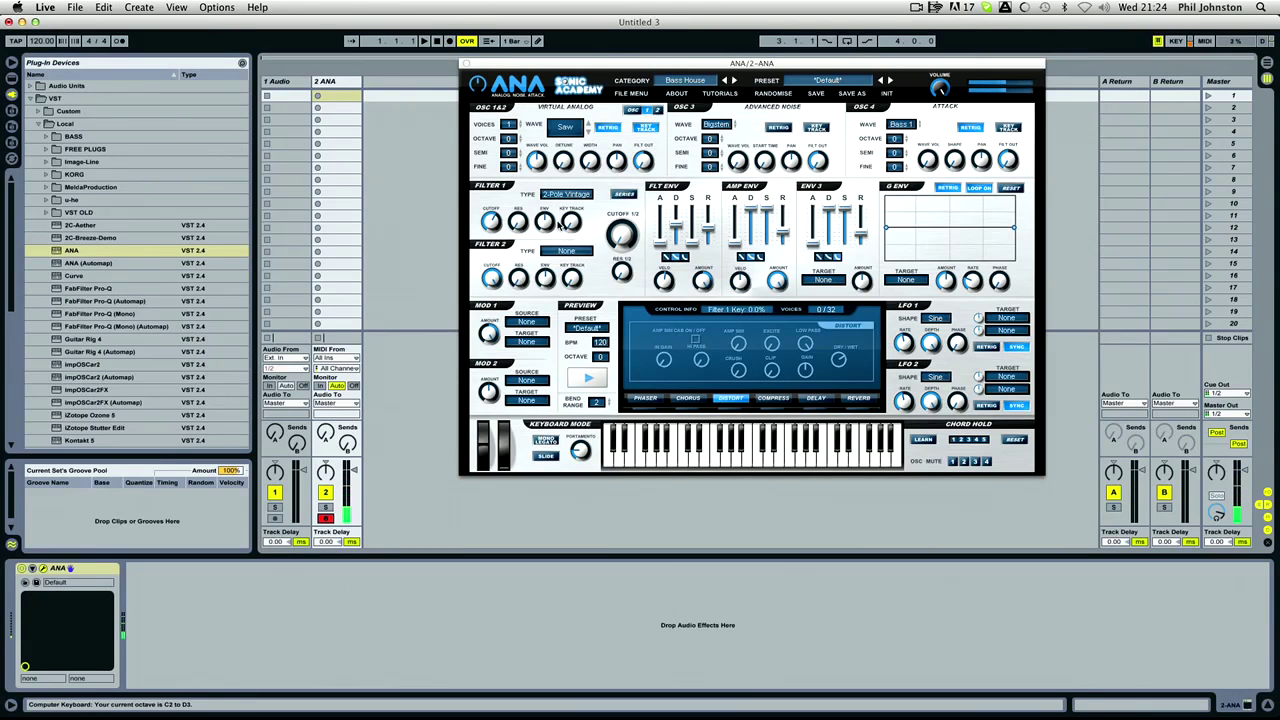
pyautogui.press('a')
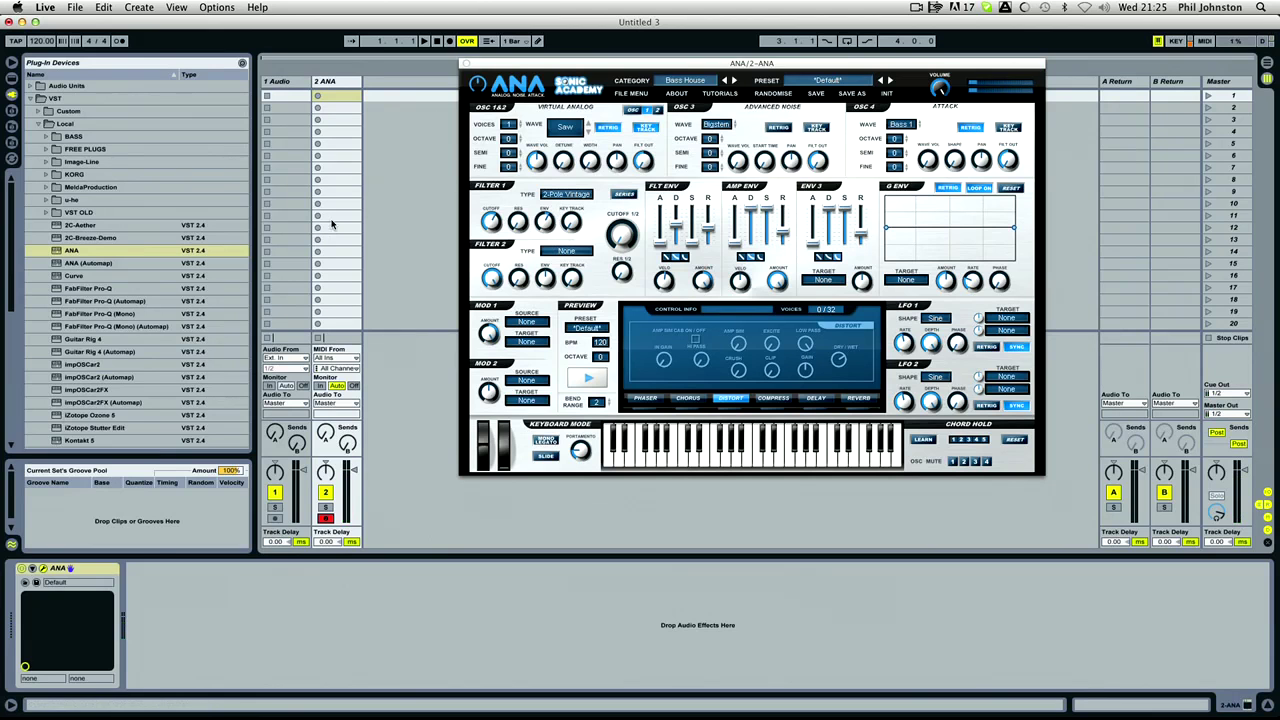
# Step: Create a MIDI clip in the ANA track's first slot and draw a sixteenth-note bassline using A#0, D1, G#0, B0, C1 and D#1
pyautogui.doubleClick(337, 96)
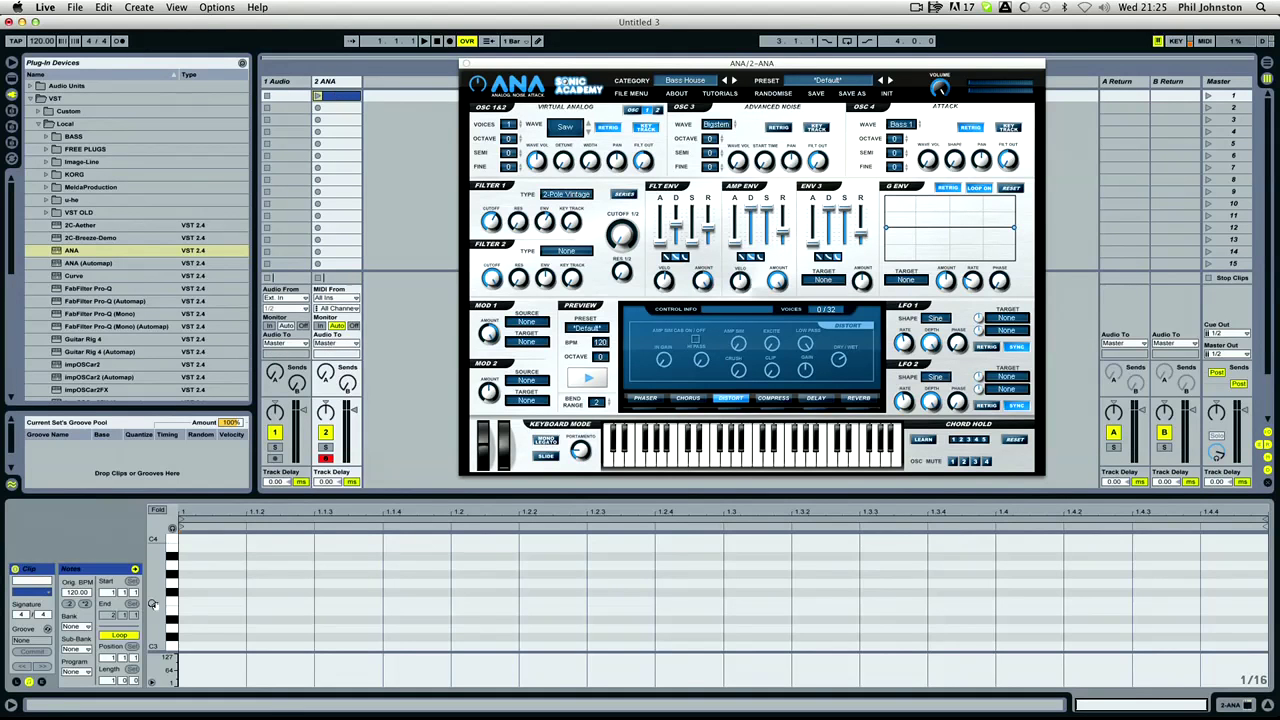
pyautogui.scroll(-4, 155, 605)
pyautogui.scroll(-2, 160, 634)
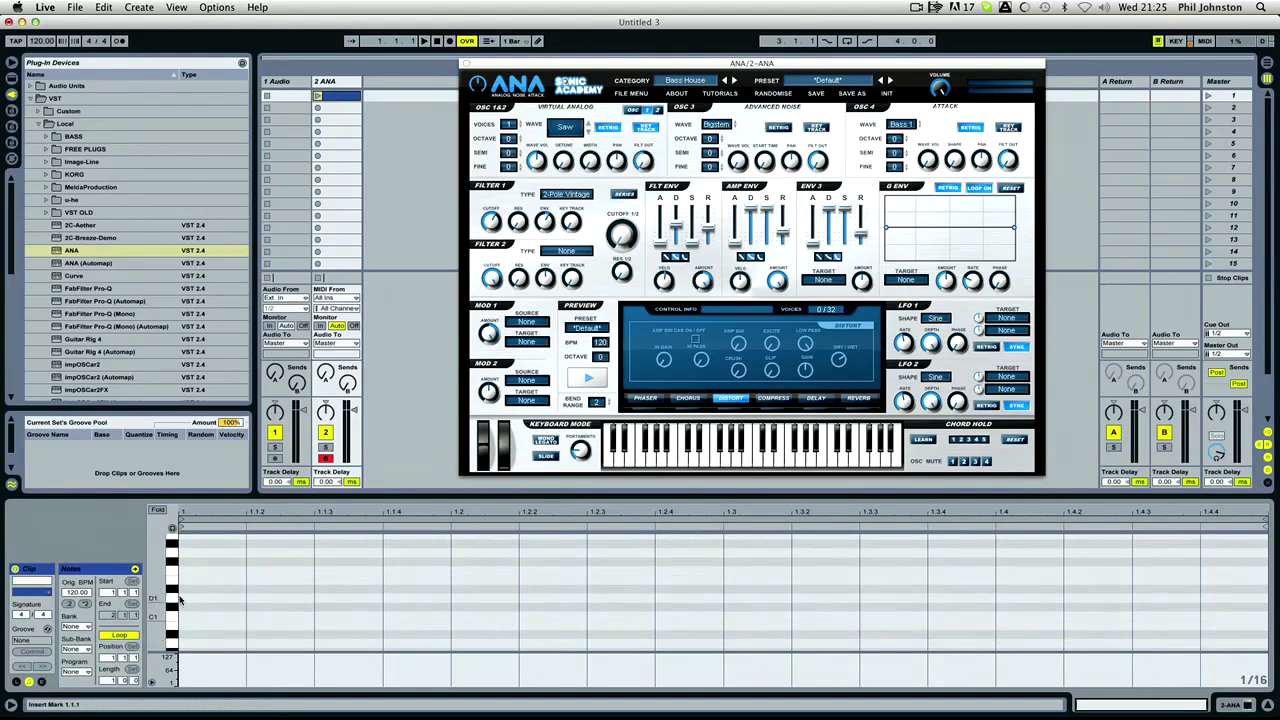
pyautogui.click(537, 42)
pyautogui.click(160, 590)
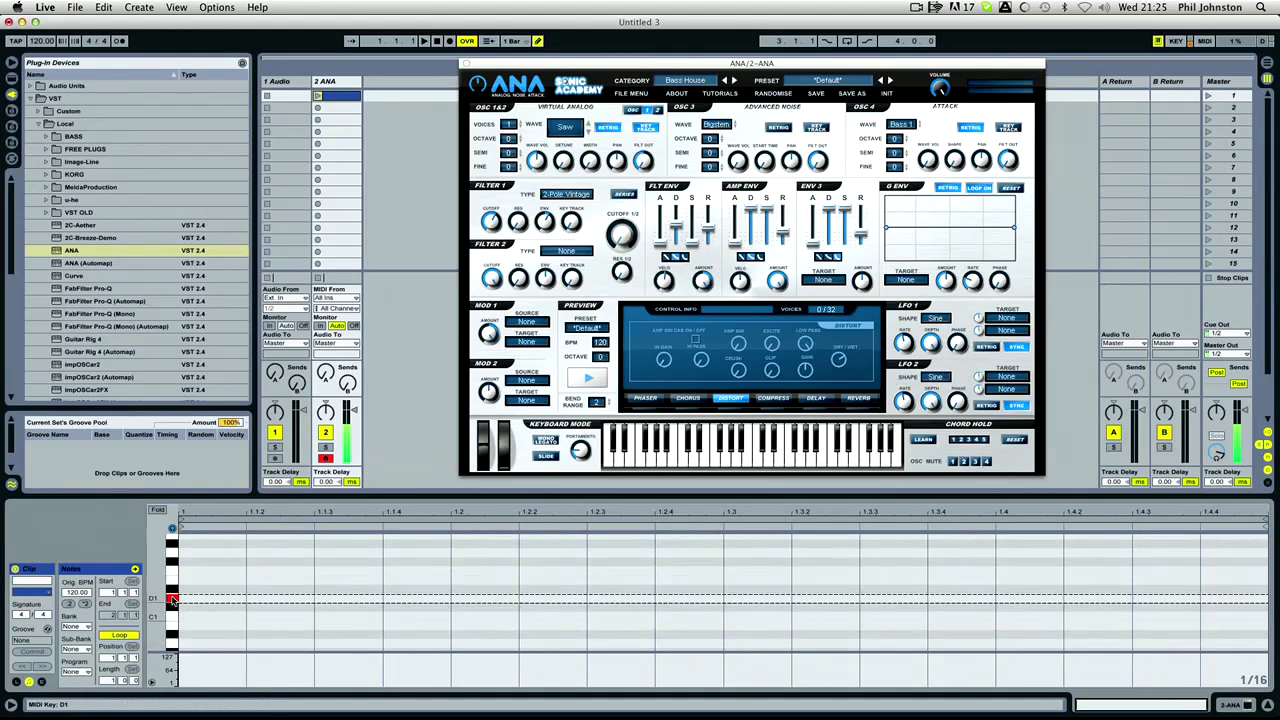
pyautogui.moveTo(194, 633)
pyautogui.mouseDown()
pyautogui.moveTo(571, 595)
pyautogui.moveTo(720, 597)
pyautogui.mouseUp()
pyautogui.moveTo(781, 645); pyautogui.dragTo(895, 645)
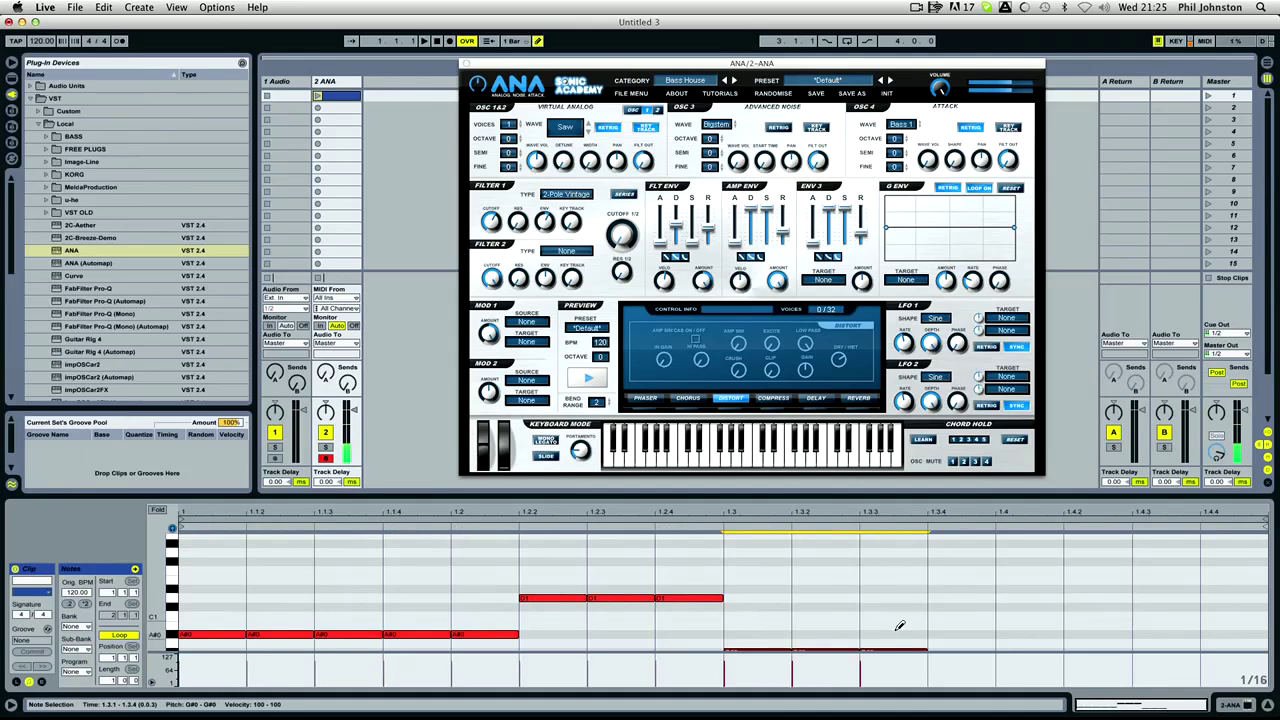
pyautogui.moveTo(1005, 616)
pyautogui.mouseDown()
pyautogui.moveTo(1087, 605)
pyautogui.moveTo(968, 628)
pyautogui.moveTo(965, 618)
pyautogui.moveTo(1170, 610)
pyautogui.moveTo(1200, 585)
pyautogui.moveTo(1240, 590)
pyautogui.mouseUp()
pyautogui.click(970, 625)
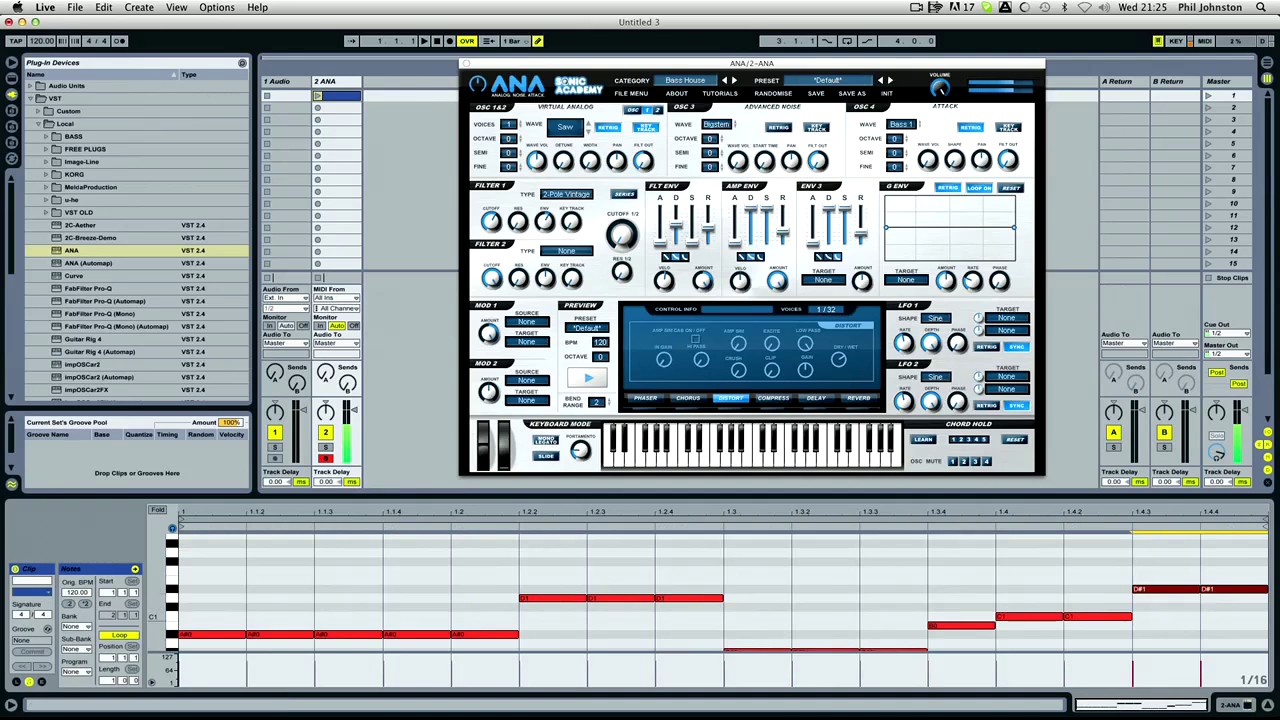
# Step: Launch the bassline clip and transpose its three D1 notes down to C#1
pyautogui.click(318, 96)
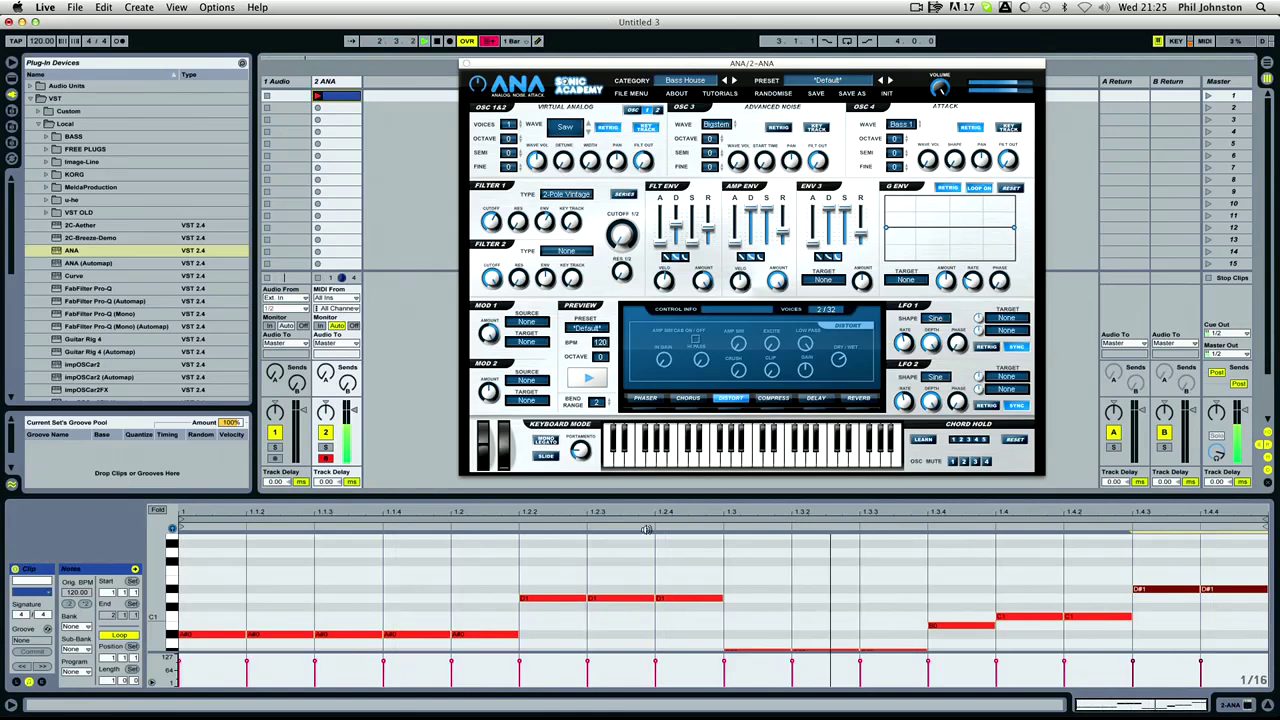
pyautogui.click(705, 600)
pyautogui.press('Down')
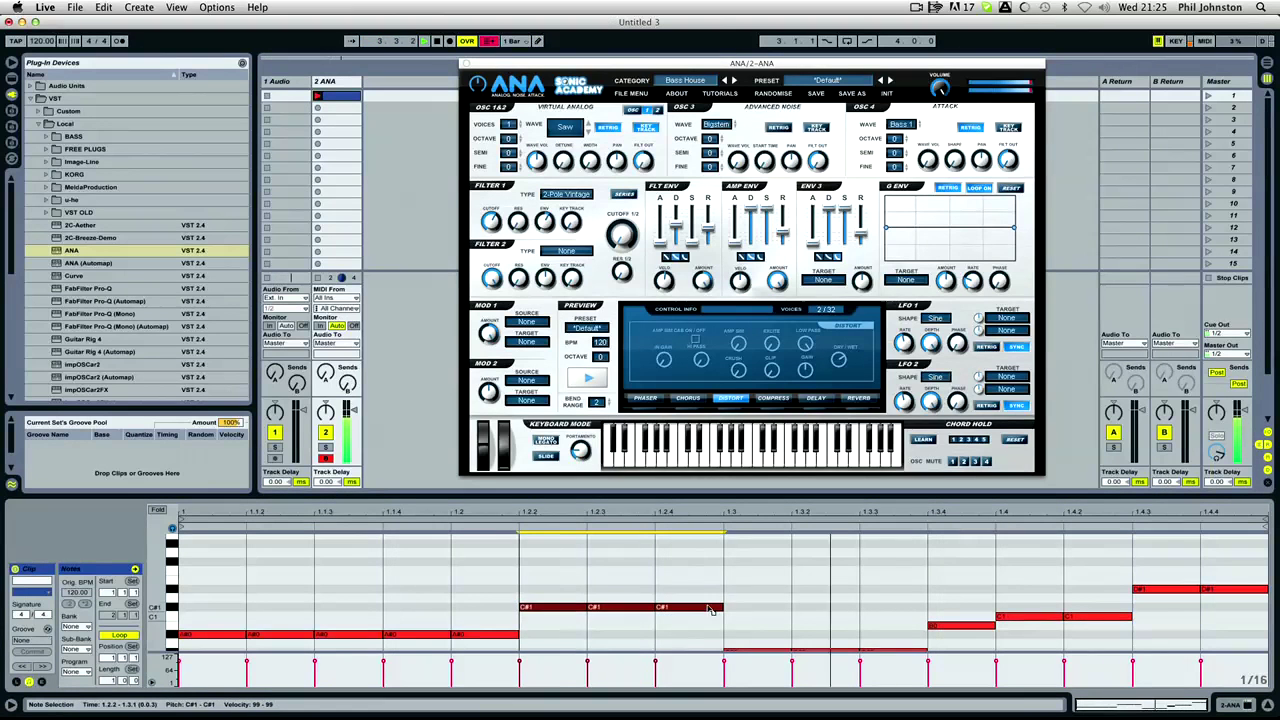
# Step: Pitch the three consecutive bassline notes just before the final D#1 notes to B0
pyautogui.moveTo(985, 626); pyautogui.dragTo(1120, 626)
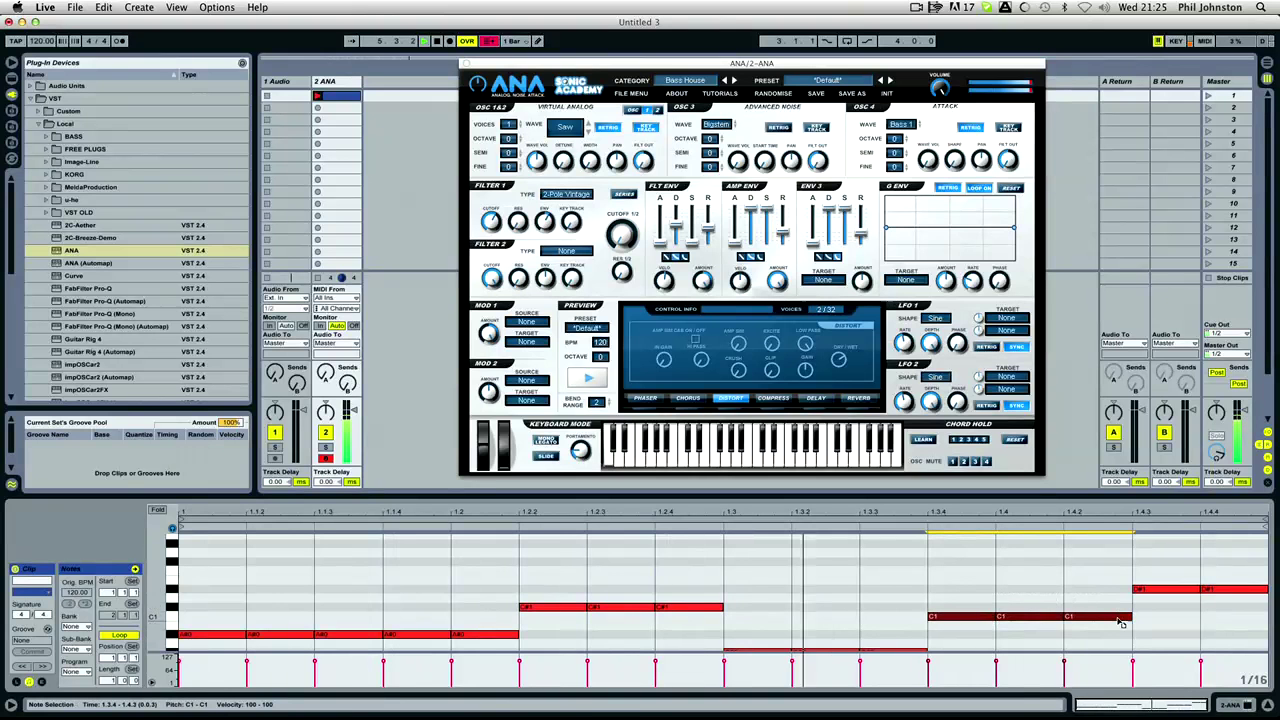
pyautogui.press('Down')
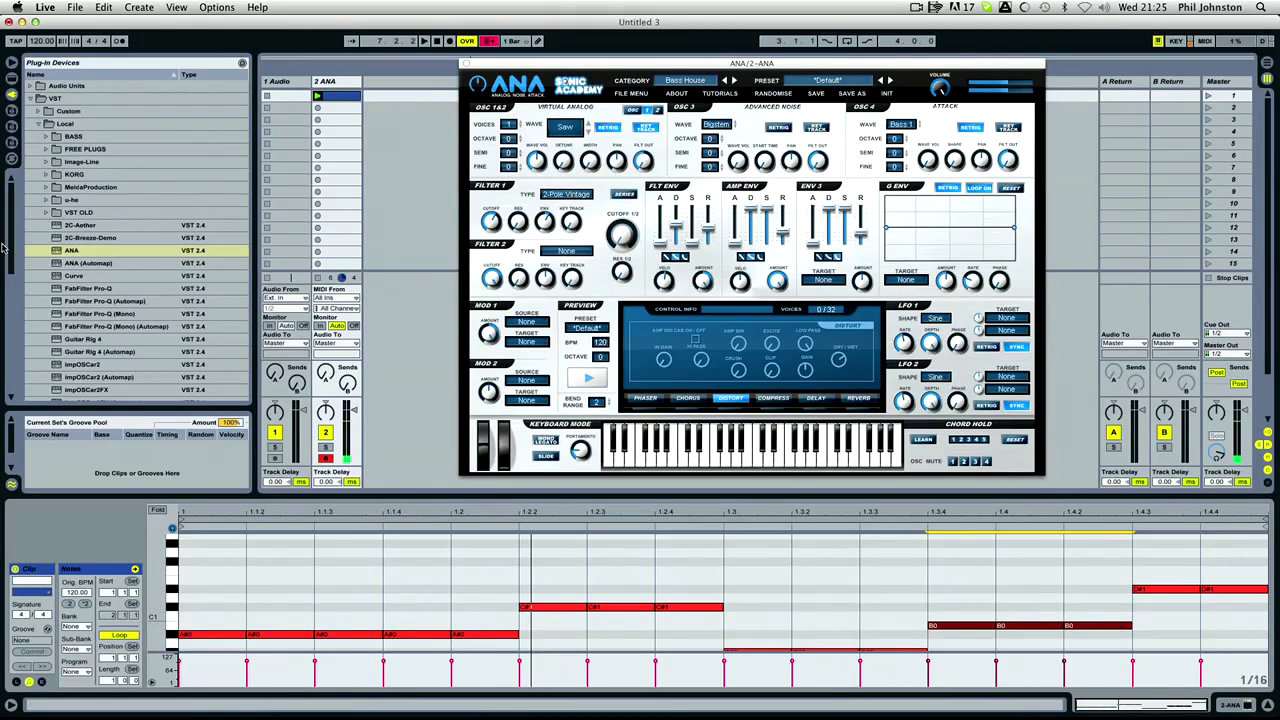
# Step: Load the Guitar Rig 4 VST after ANA on the ANA track and move its window clear of the synth's controls
pyautogui.click(60, 340)
pyautogui.moveTo(58, 342); pyautogui.dragTo(352, 166)
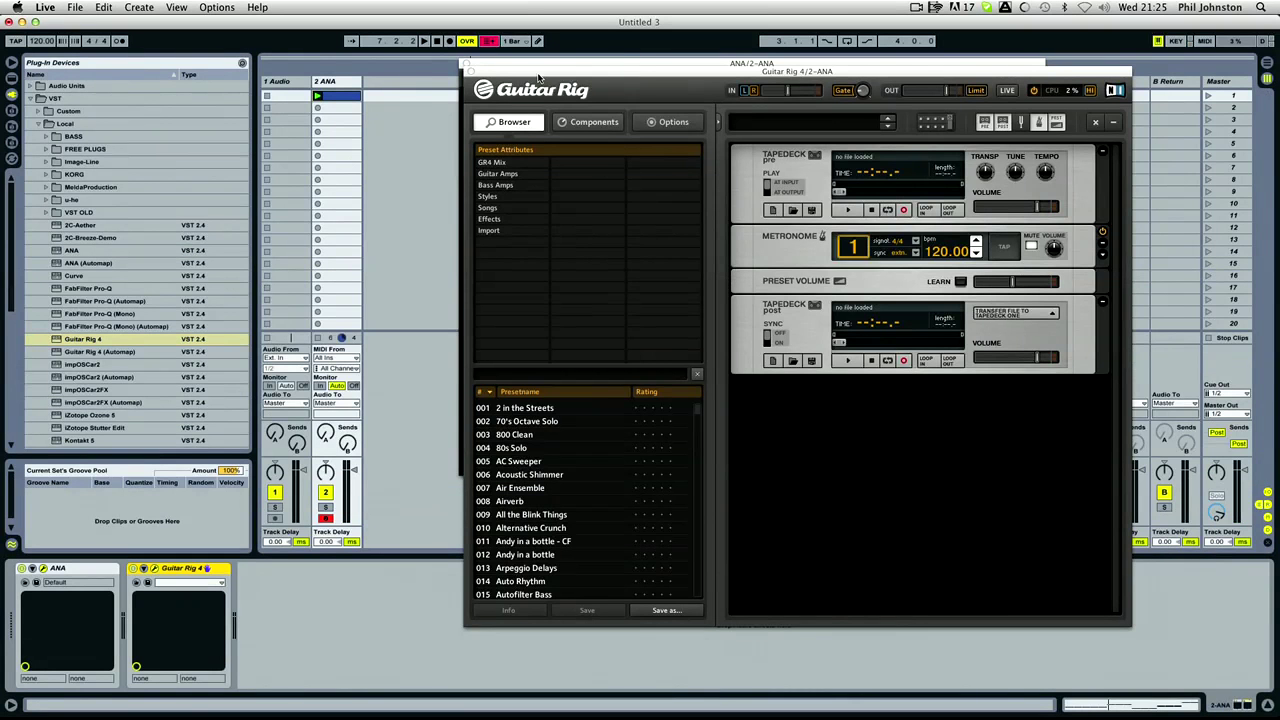
pyautogui.moveTo(540, 78); pyautogui.dragTo(633, 80)
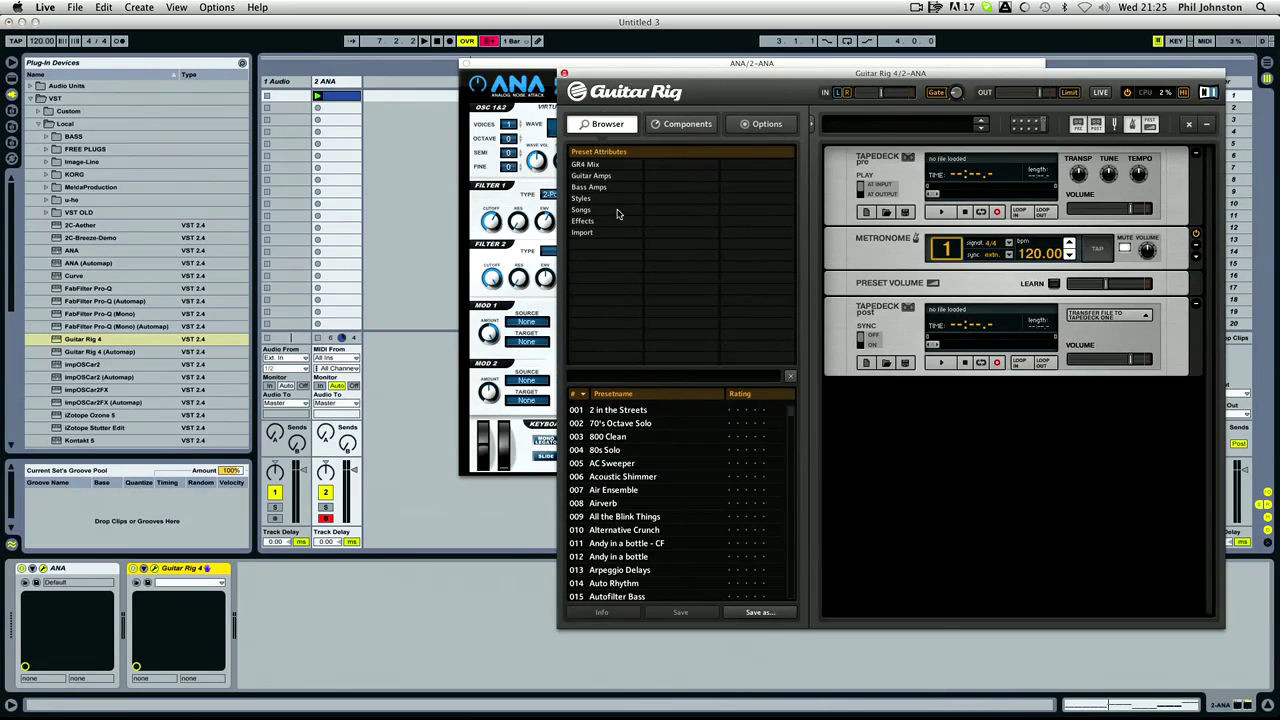
# Step: Filter Guitar Rig's presets to Guitar Amps, Gratifier and load the Modern Gratifier preset
pyautogui.click(598, 176)
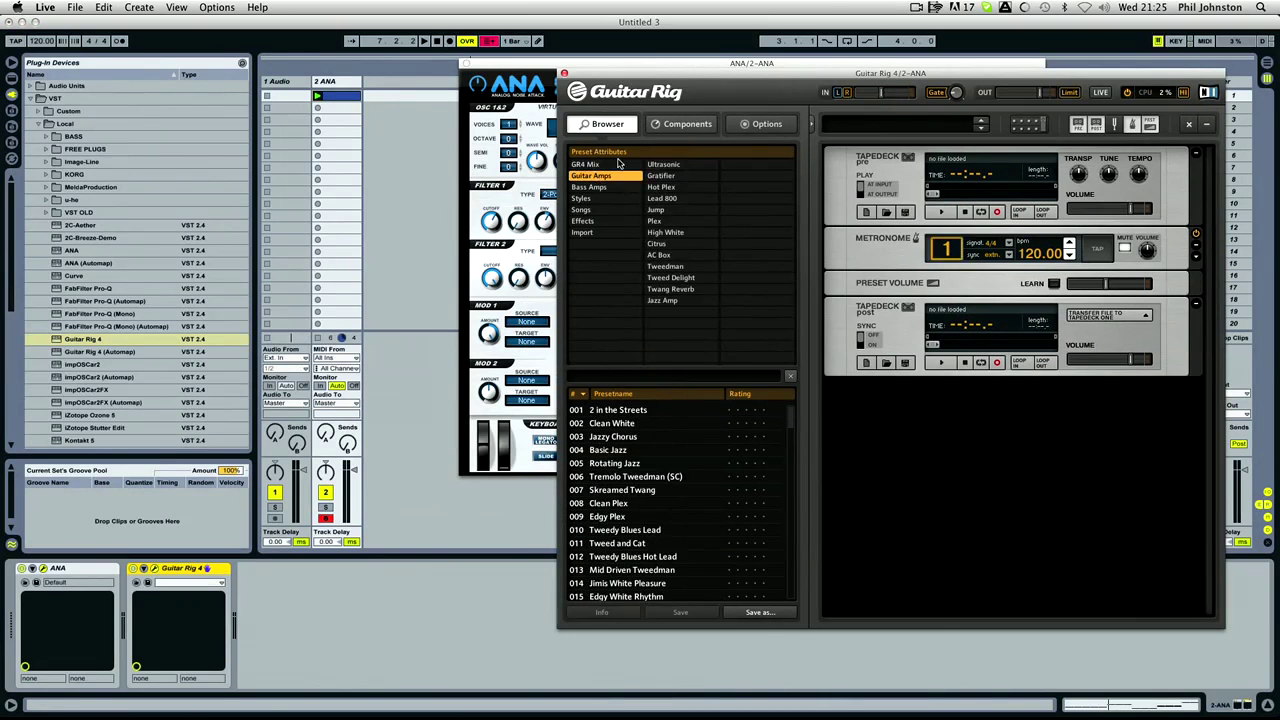
pyautogui.click(675, 177)
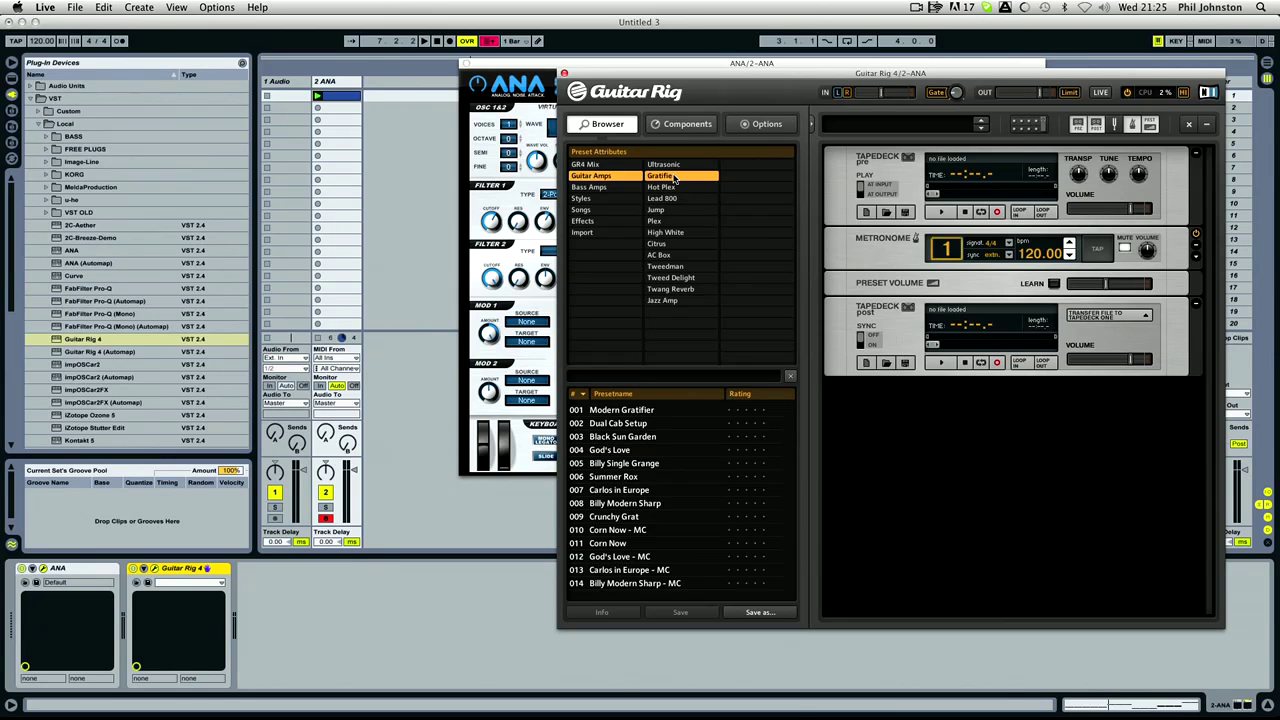
pyautogui.click(675, 178)
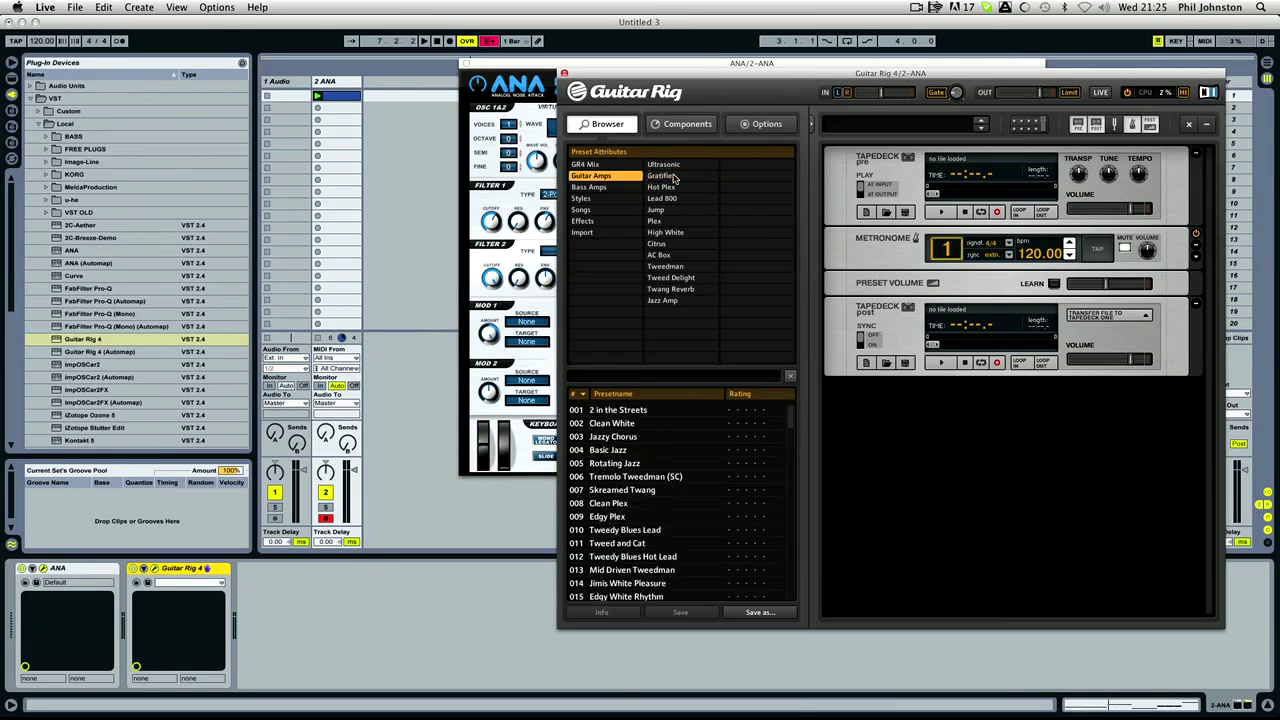
pyautogui.click(675, 178)
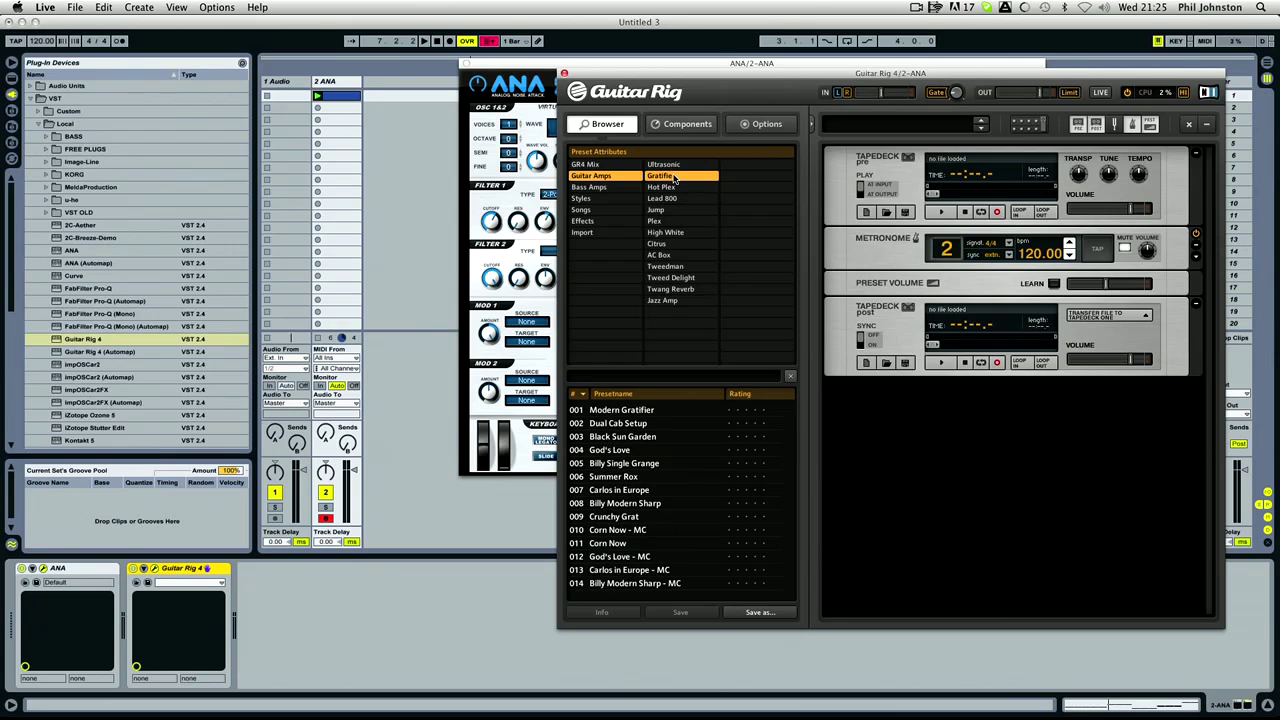
pyautogui.click(648, 411)
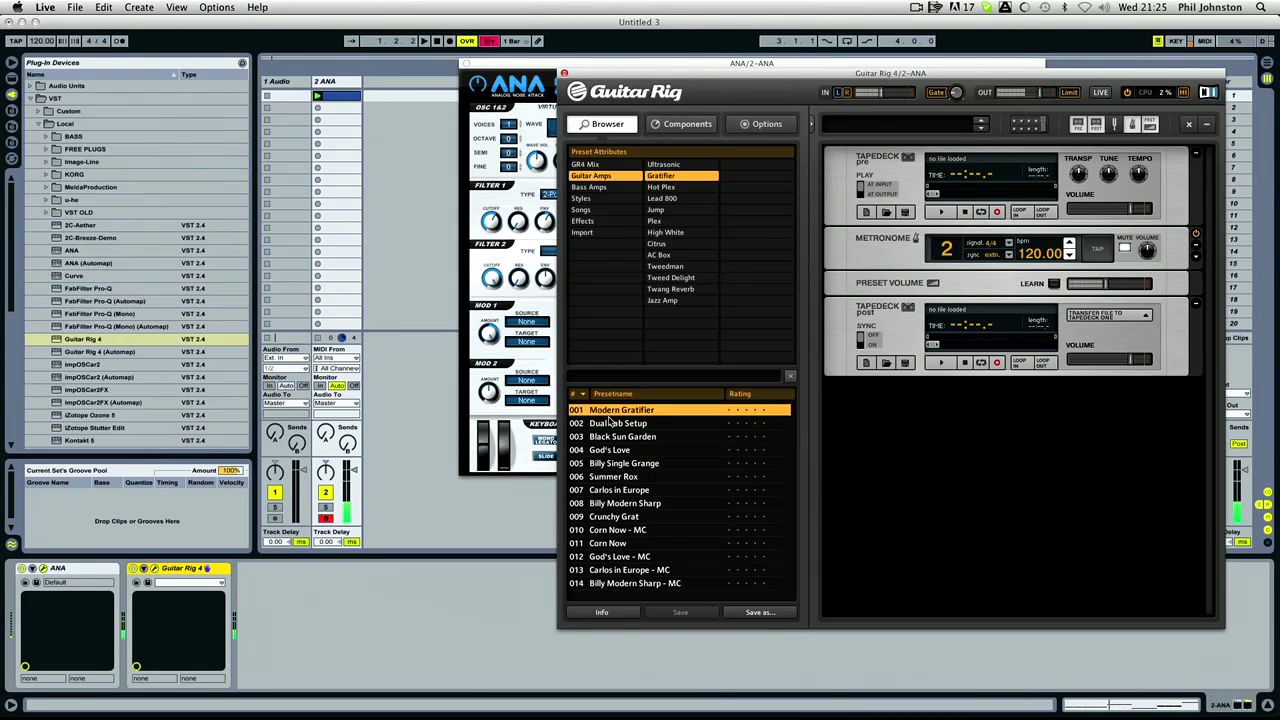
pyautogui.doubleClick(617, 412)
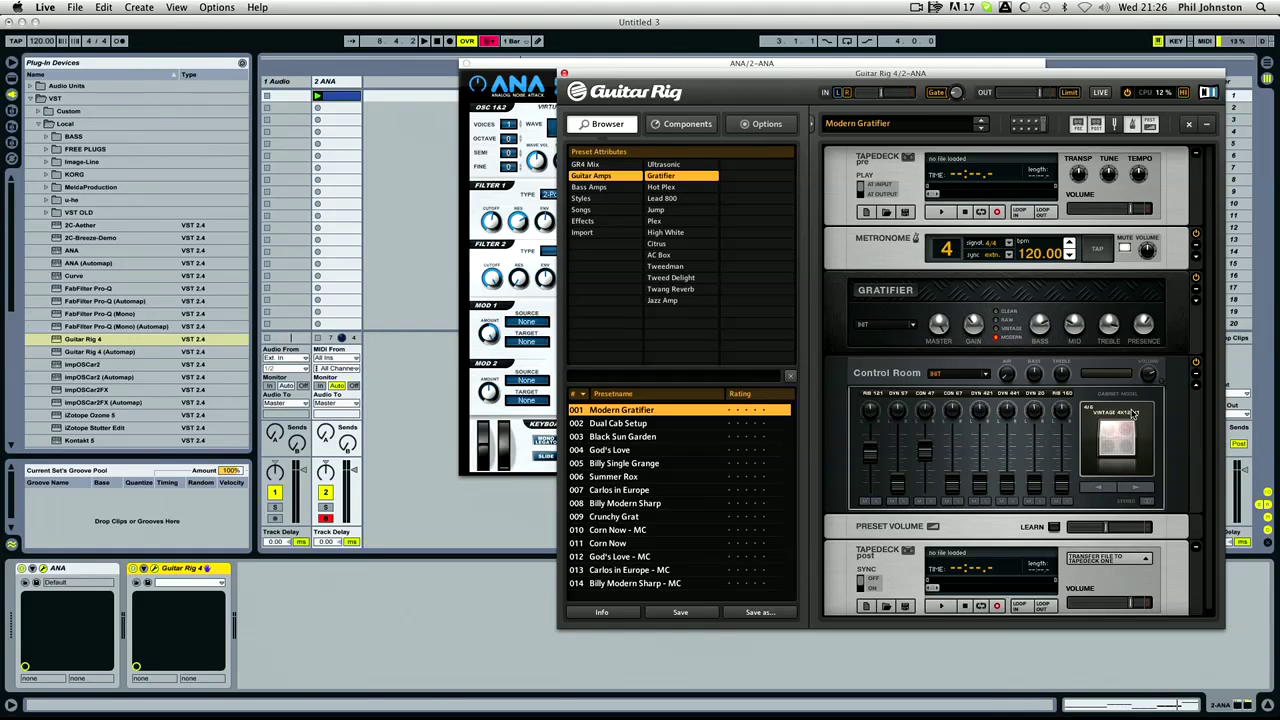
# Step: Audition the Control Room's cabinet models while the bassline plays, ending on American 2x12
pyautogui.click(525, 82)
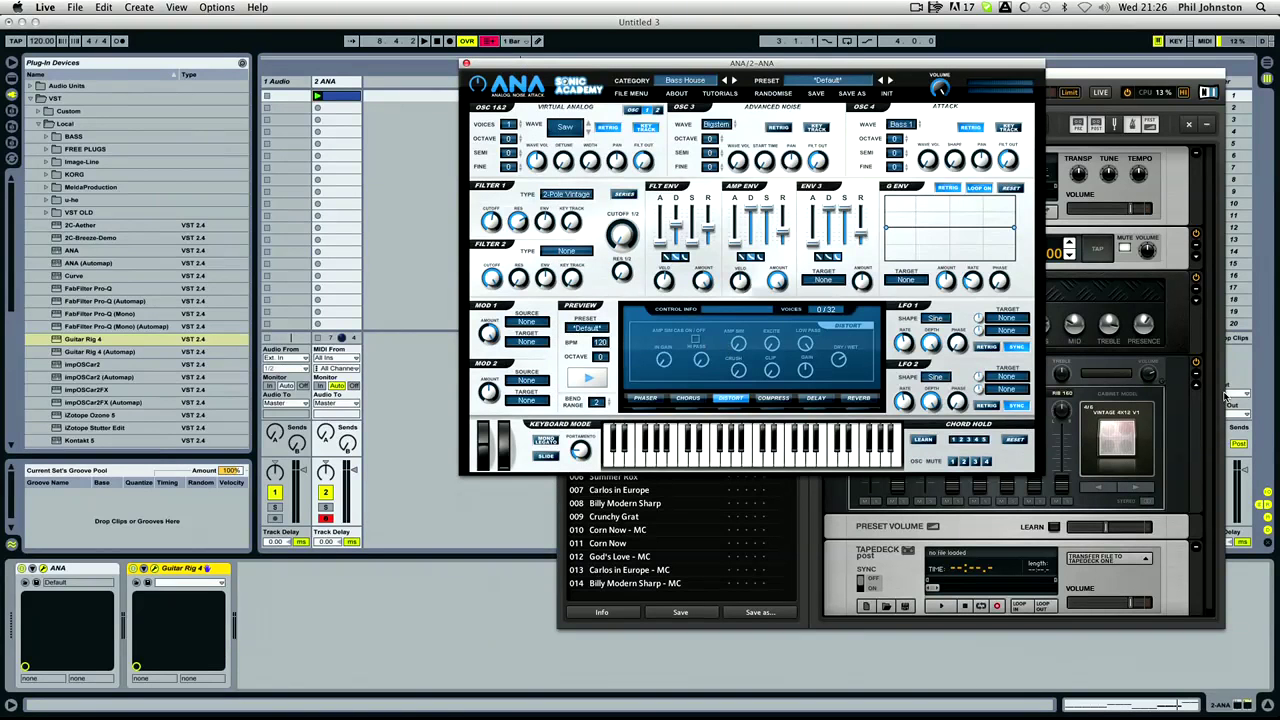
pyautogui.click(1199, 455)
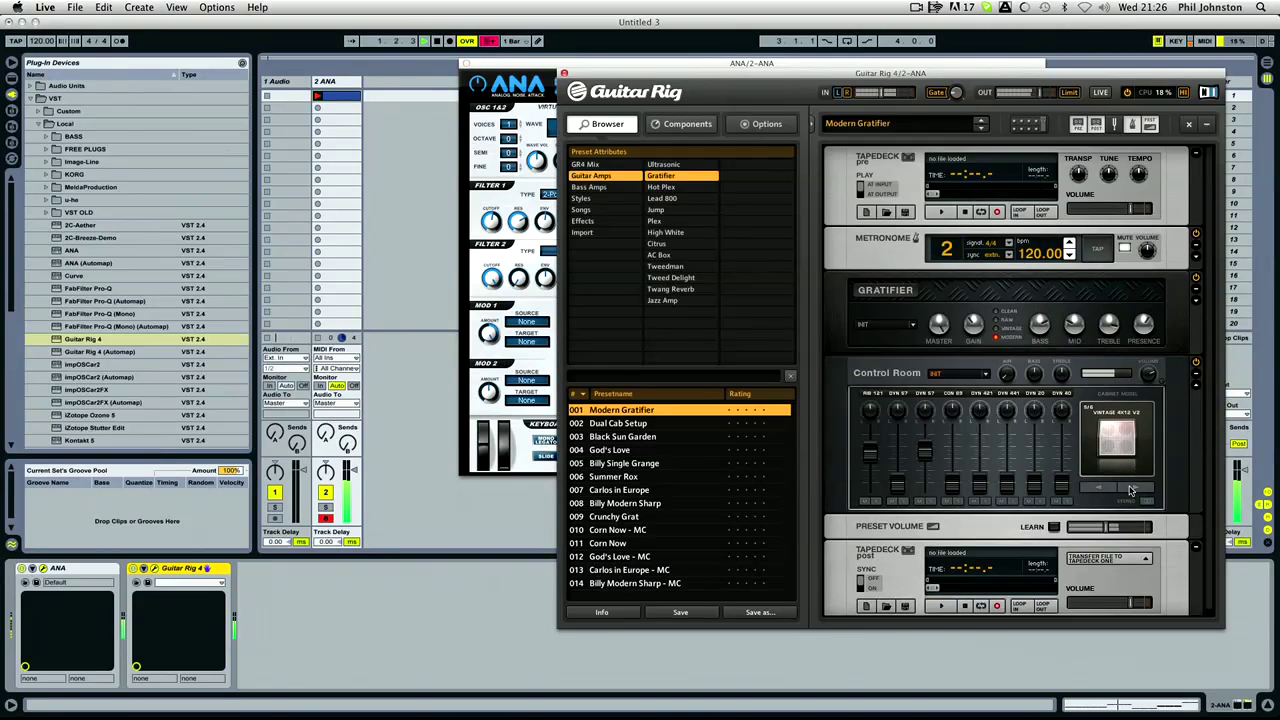
pyautogui.click(1132, 488)
pyautogui.click(1132, 488)
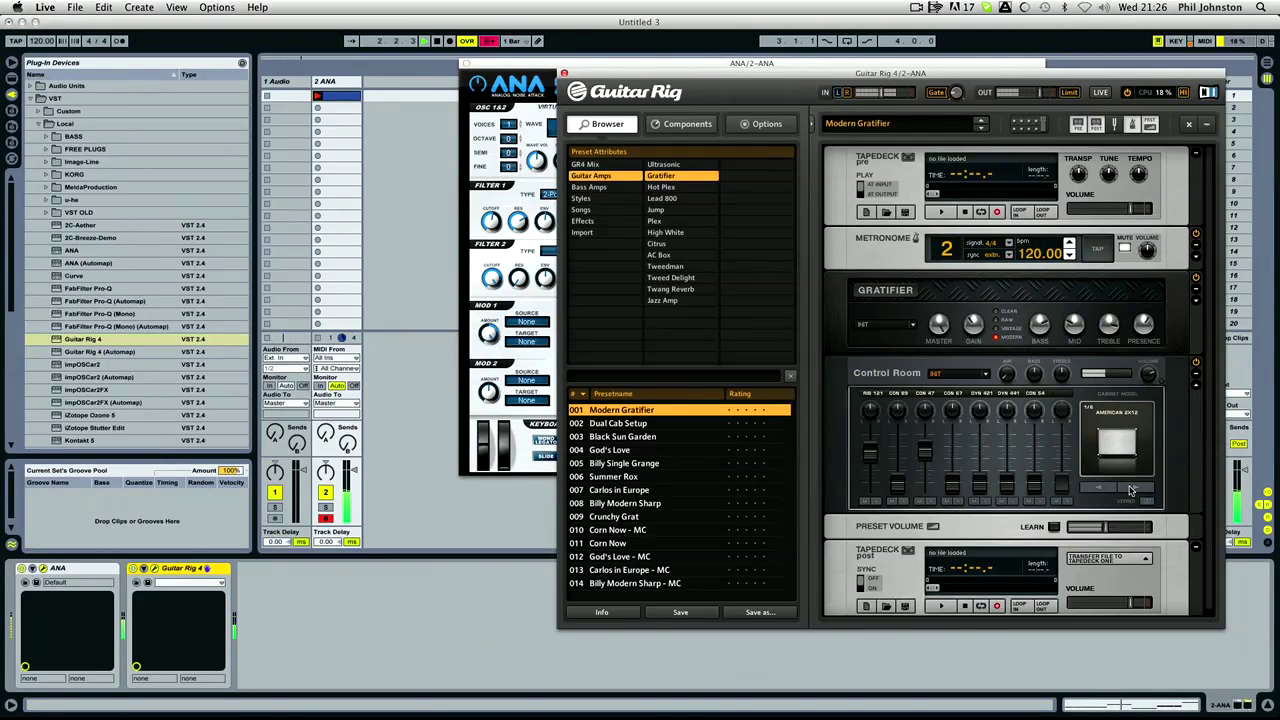
pyautogui.click(1132, 488)
pyautogui.click(1132, 488)
pyautogui.click(1132, 488)
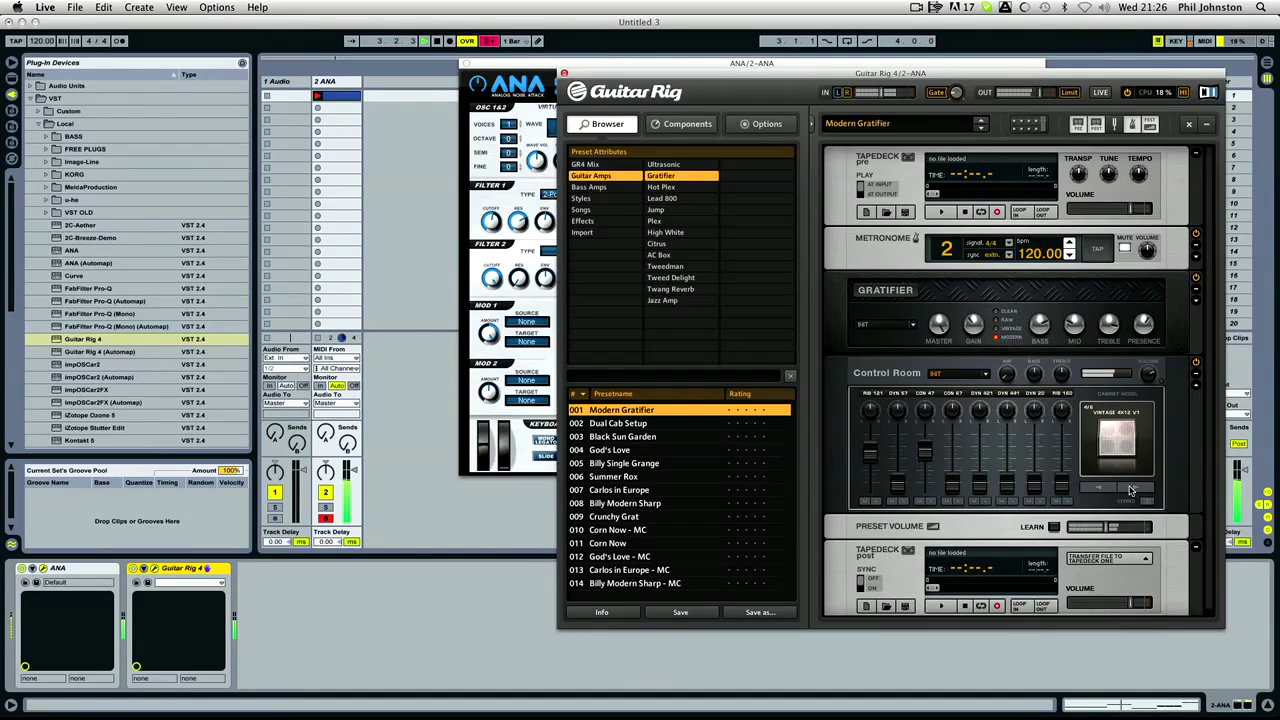
pyautogui.click(1132, 488)
pyautogui.click(1132, 488)
pyautogui.click(1132, 488)
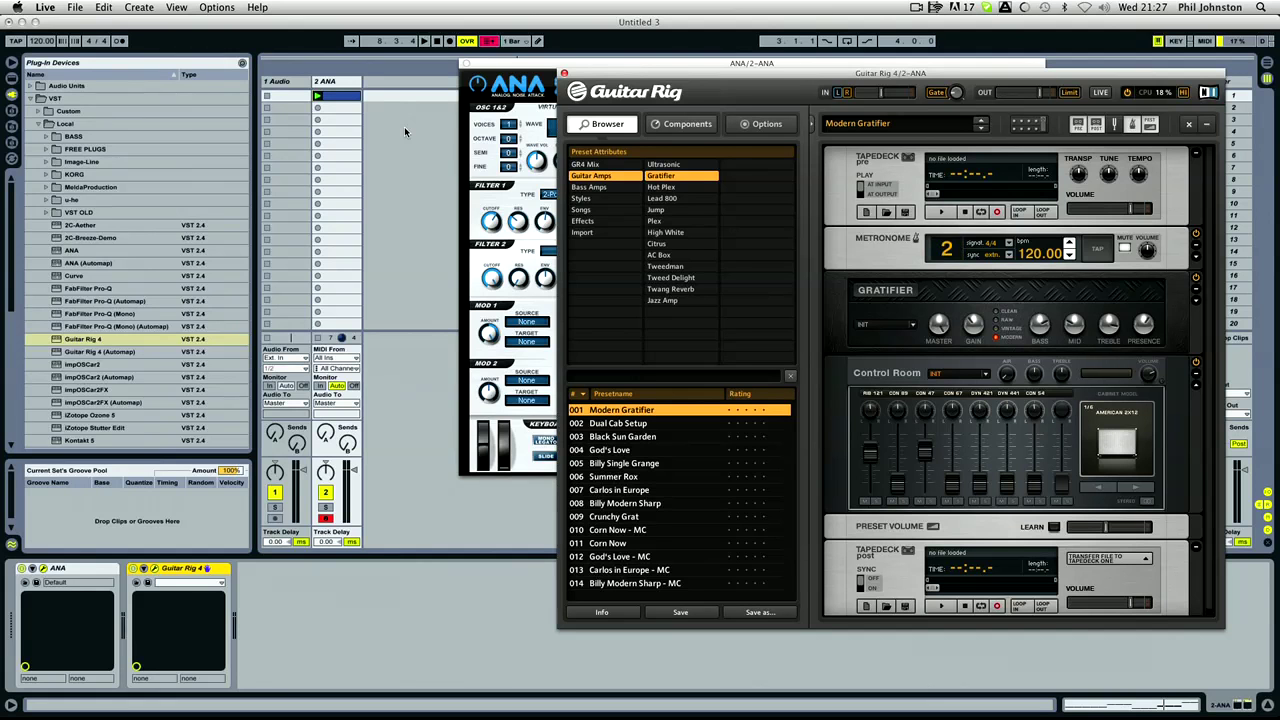
# Step: Close the Guitar Rig window, then switch to Finder and open zedd playthrough.mov from the Desktop folder in QuickTime Player
pyautogui.click(564, 76)
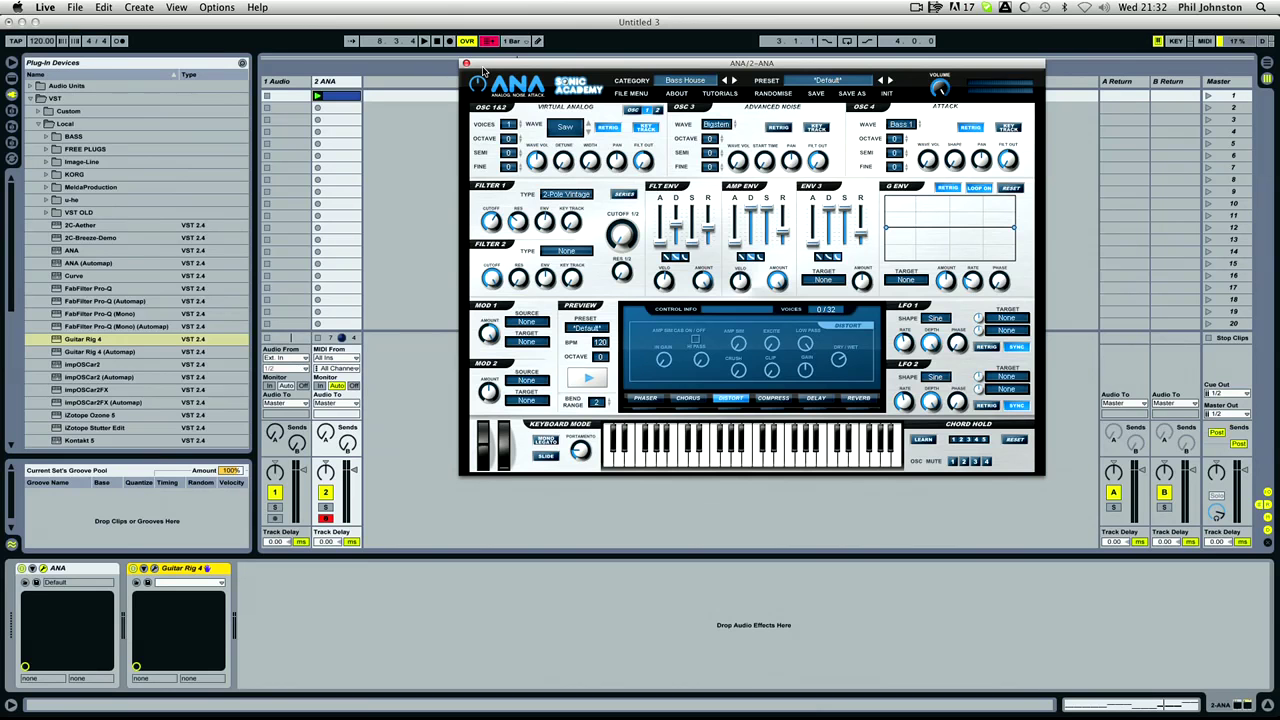
pyautogui.click(25, 706)
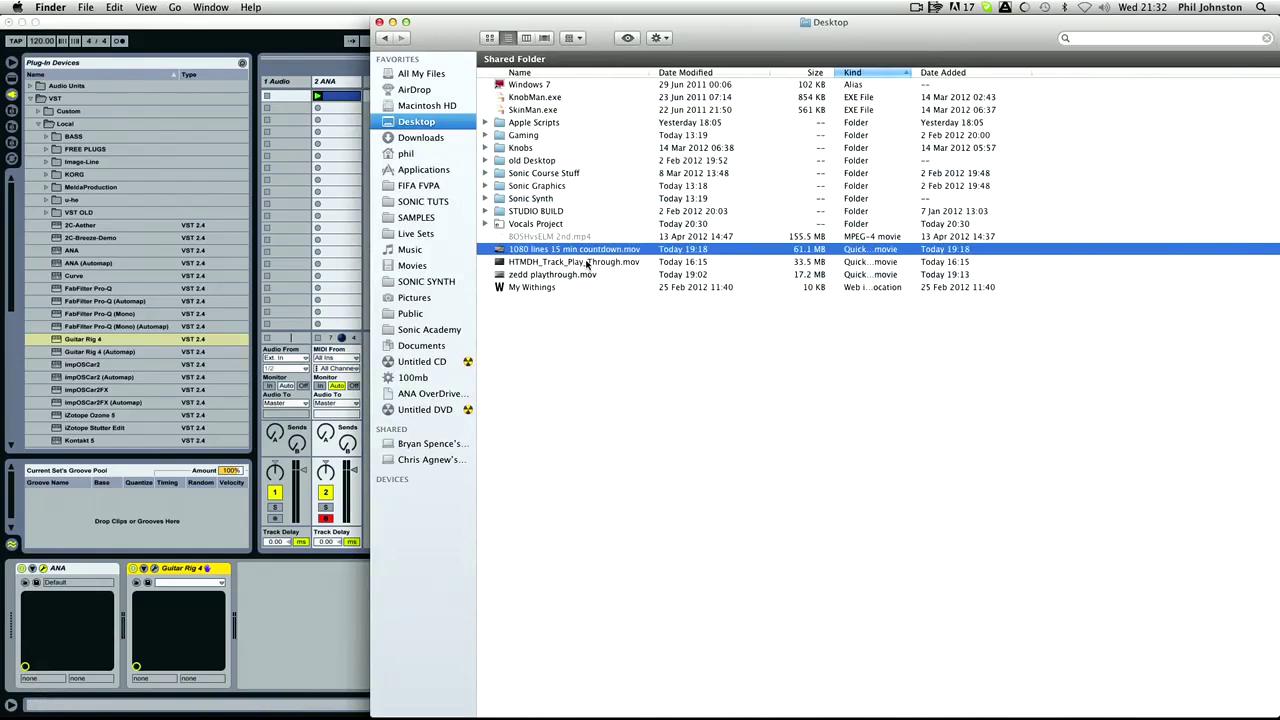
pyautogui.doubleClick(560, 275)
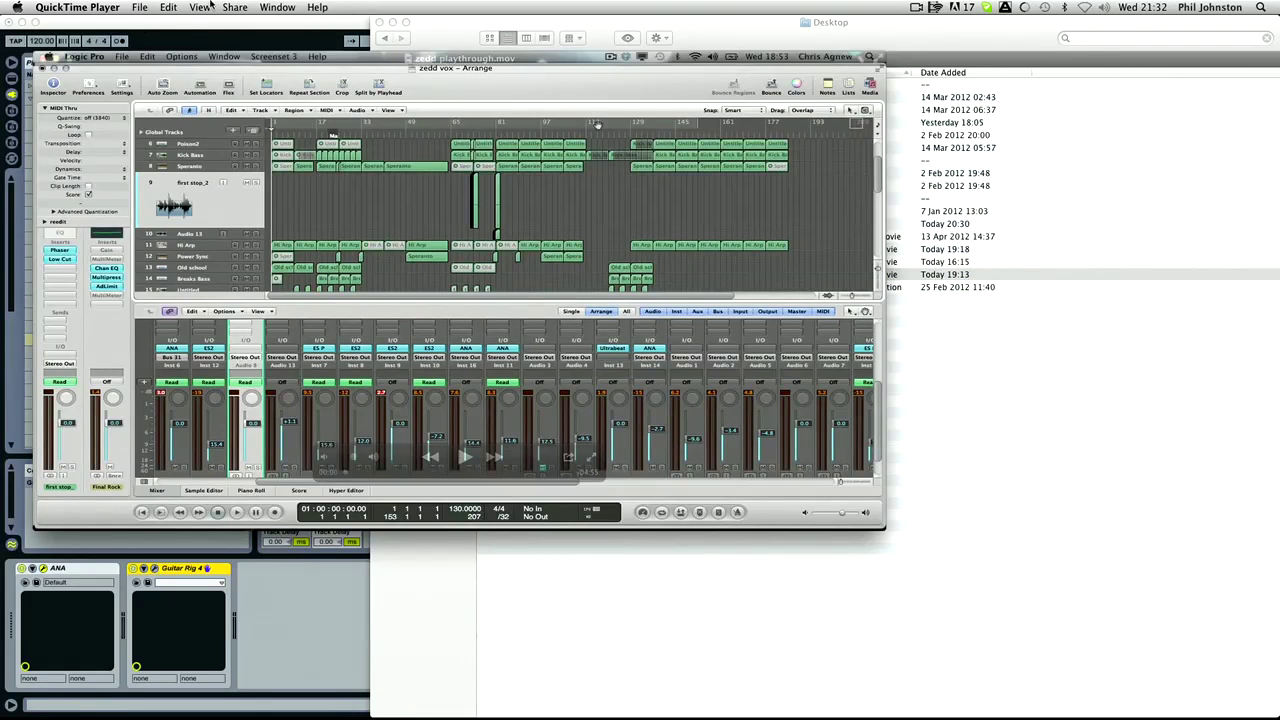
# Step: Play the zedd playthrough movie in full screen and skip slightly ahead in its timeline
pyautogui.click(69, 59)
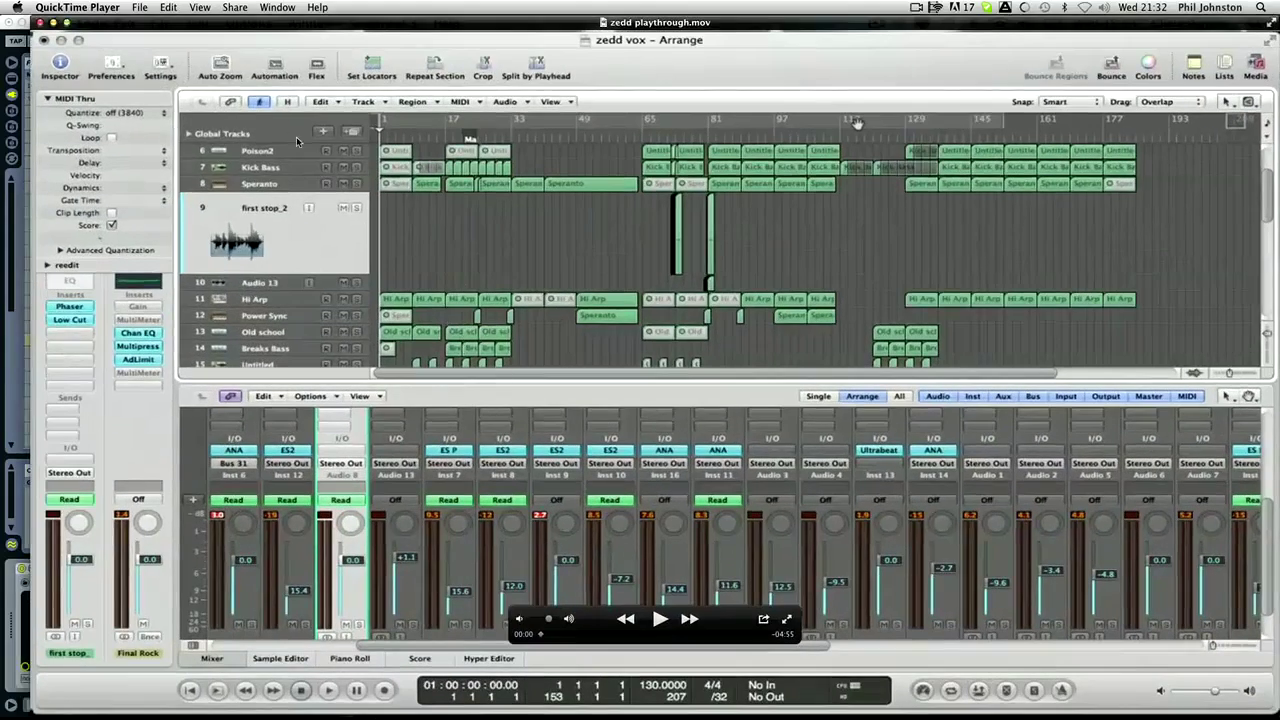
pyautogui.click(200, 7)
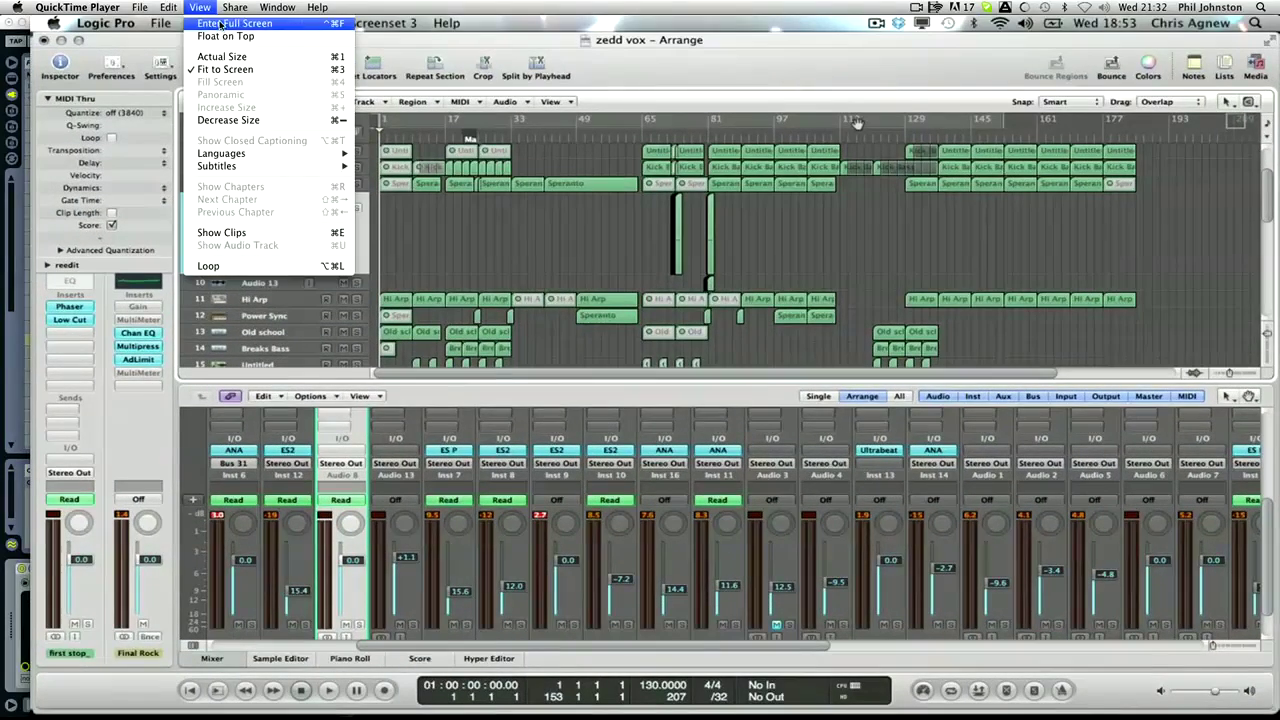
pyautogui.click(220, 22)
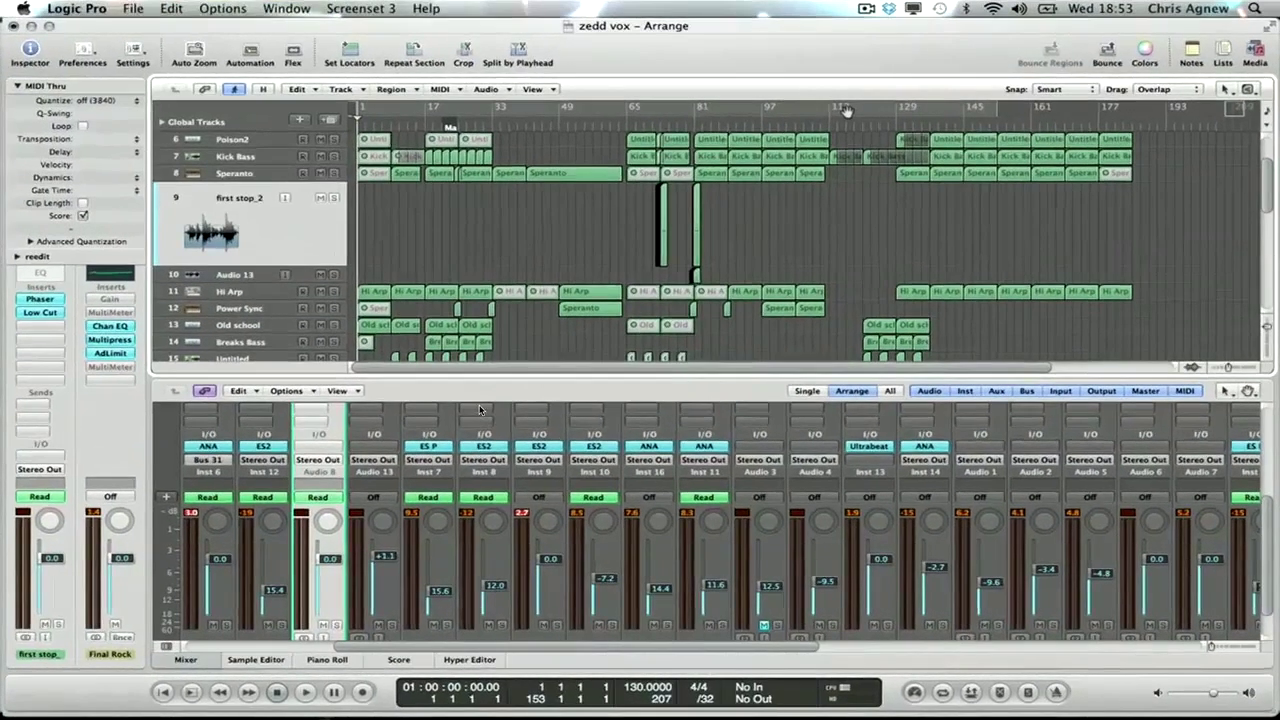
pyautogui.moveTo(543, 630)
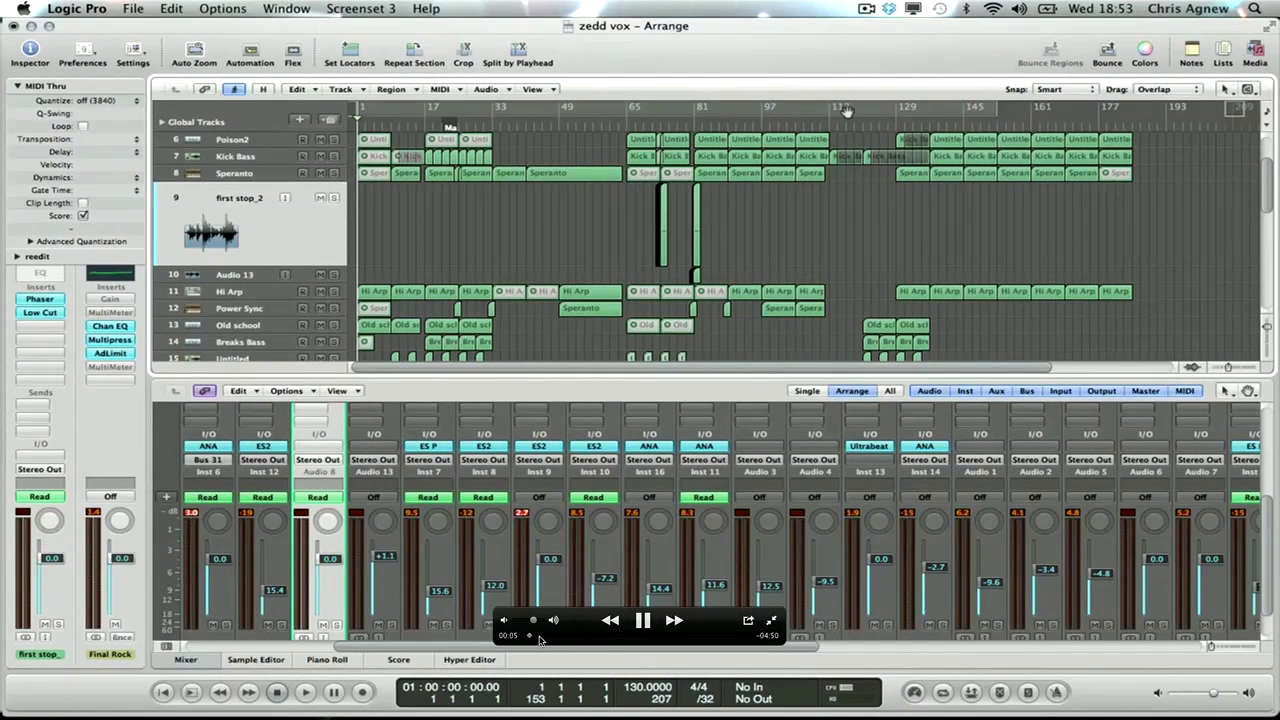
pyautogui.click(540, 637)
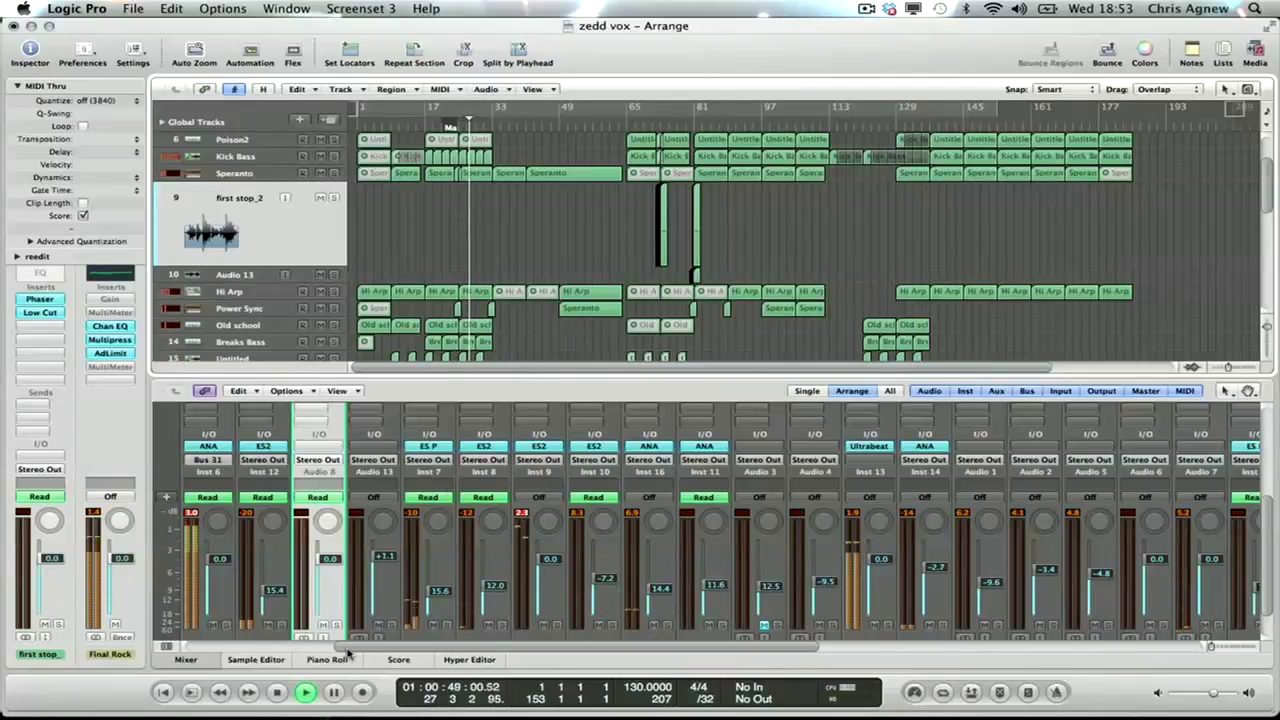
# Step: Examine the notes of the Speranto region starting at bar 25 in the Piano Roll
pyautogui.click(258, 660)
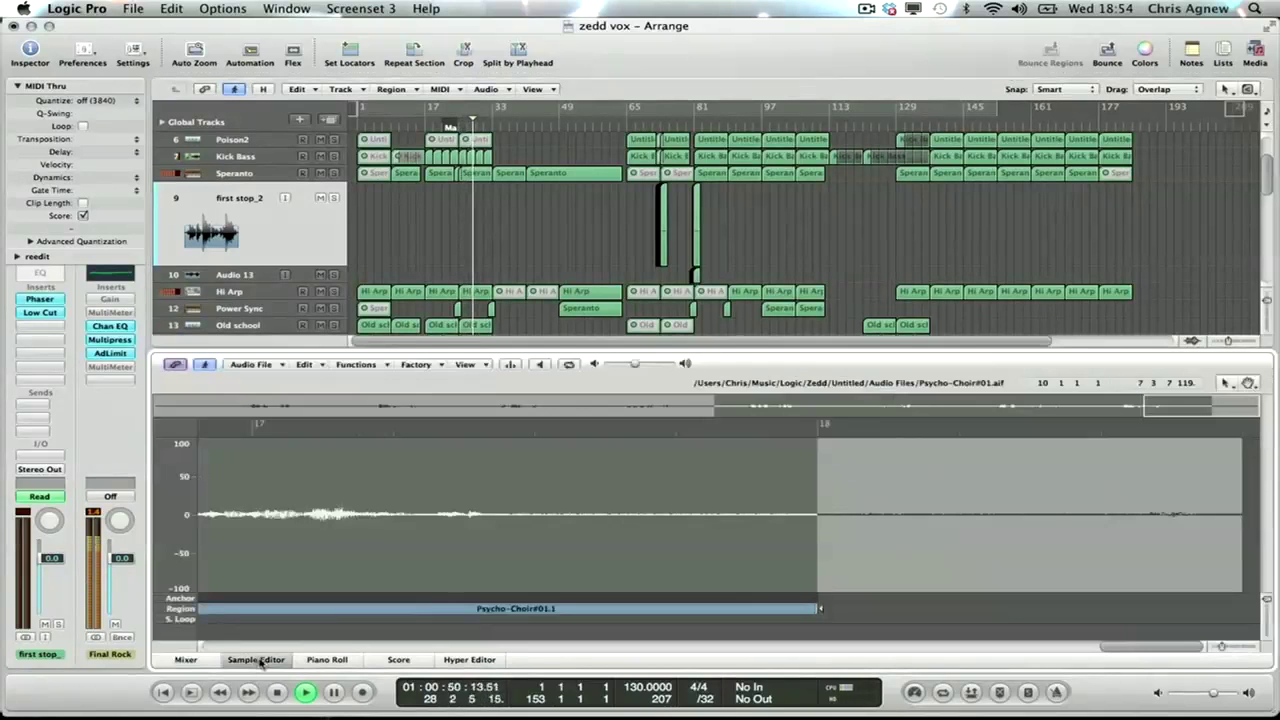
pyautogui.click(322, 661)
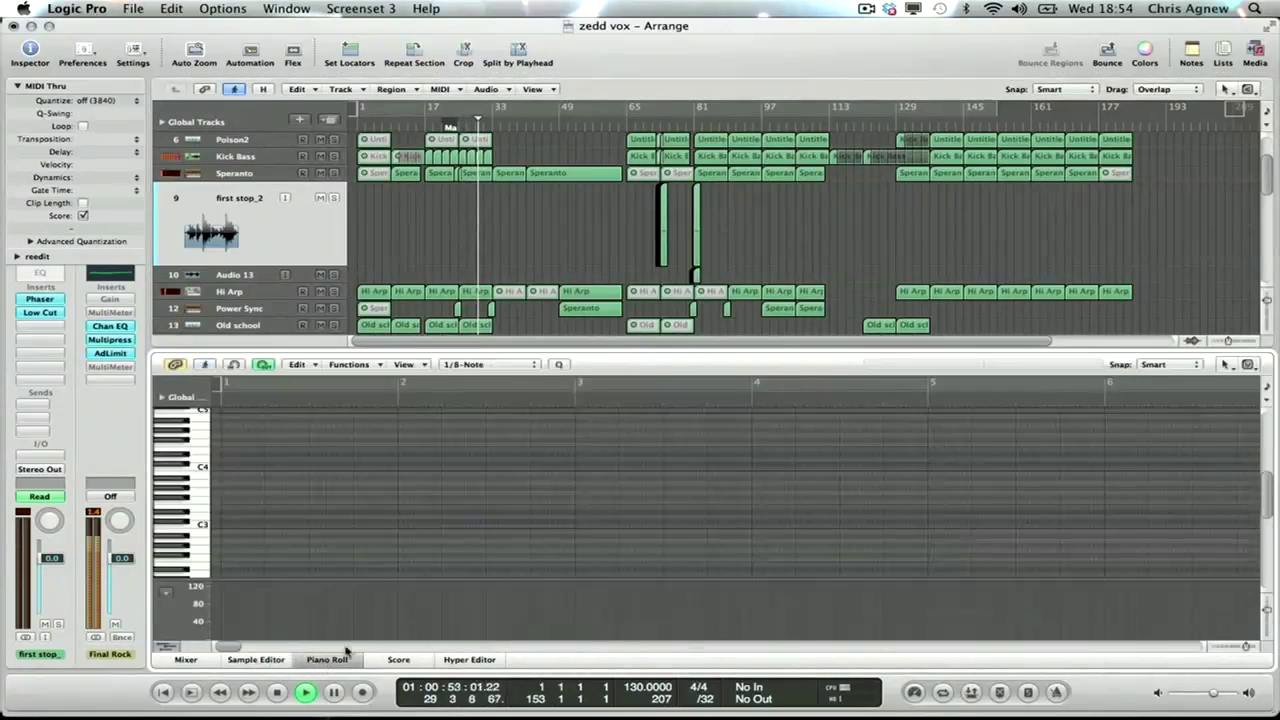
pyautogui.scroll(10, 424, 408)
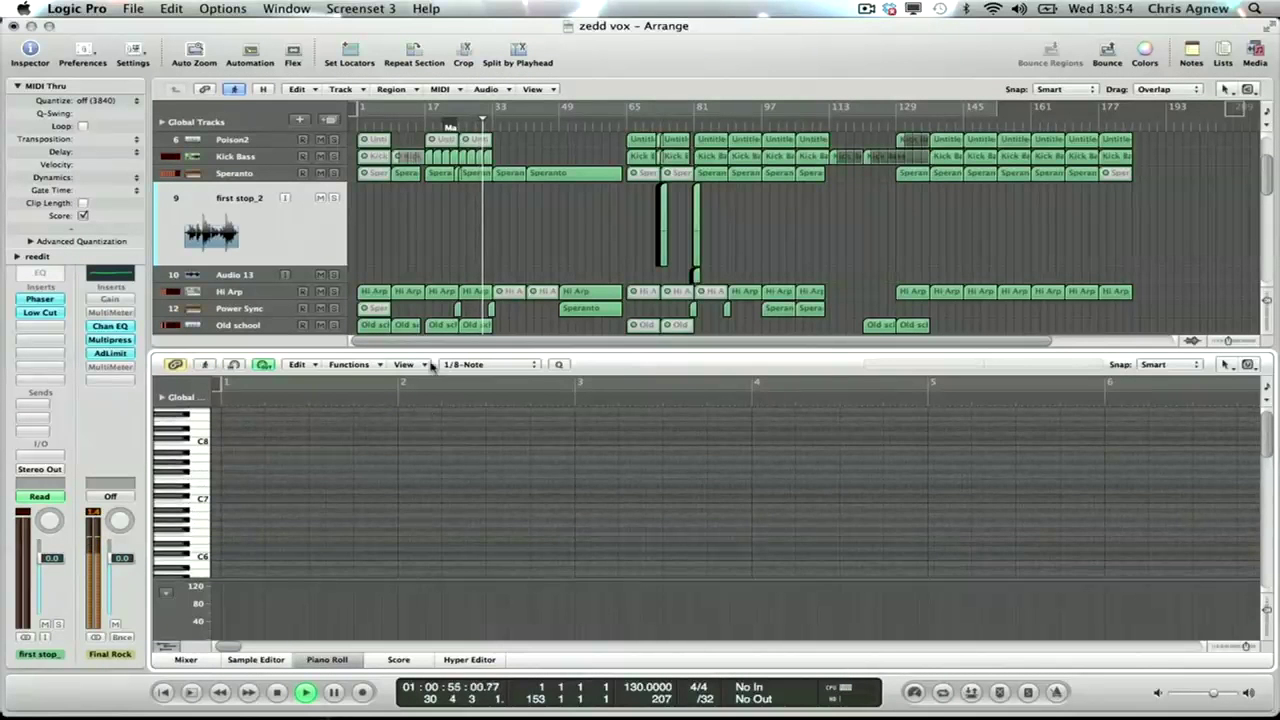
pyautogui.click(476, 173)
pyautogui.scroll(3, 497, 484)
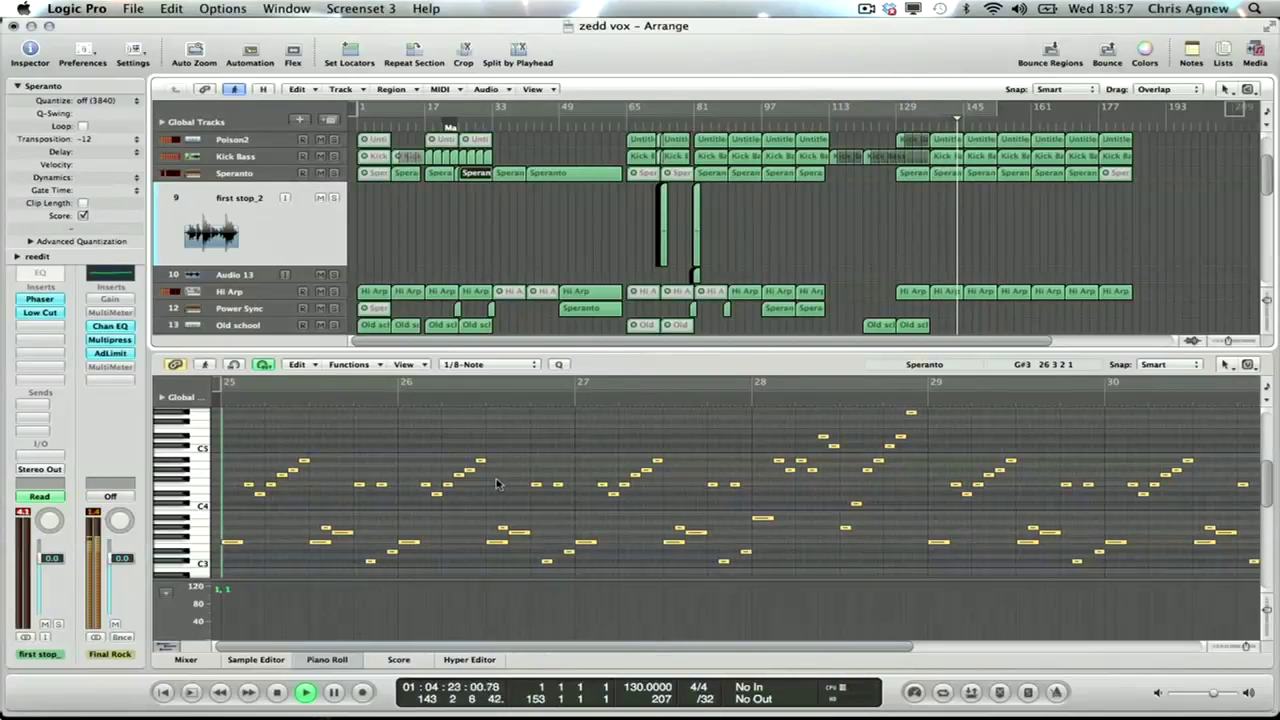
# Step: Turn down the movie's volume, close the playback and put away the Finder window to return to Live
pyautogui.moveTo(14, 698)
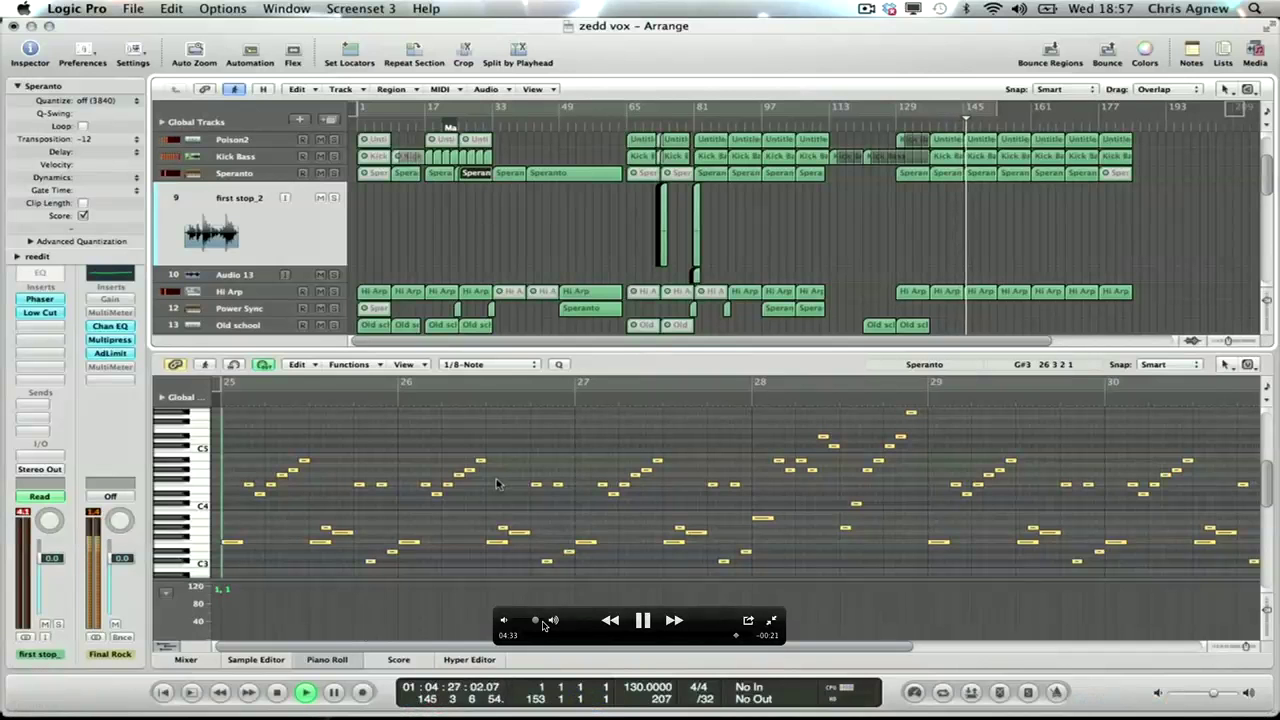
pyautogui.moveTo(535, 624); pyautogui.dragTo(519, 628)
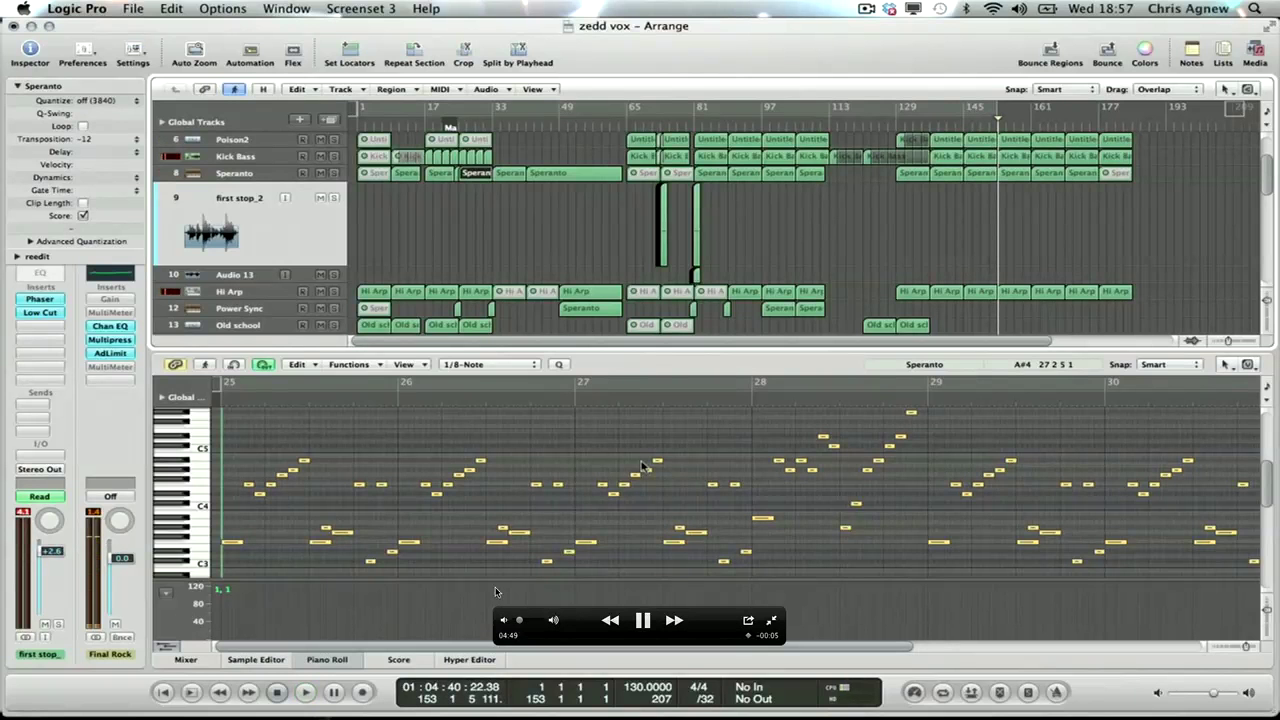
pyautogui.press('Escape')
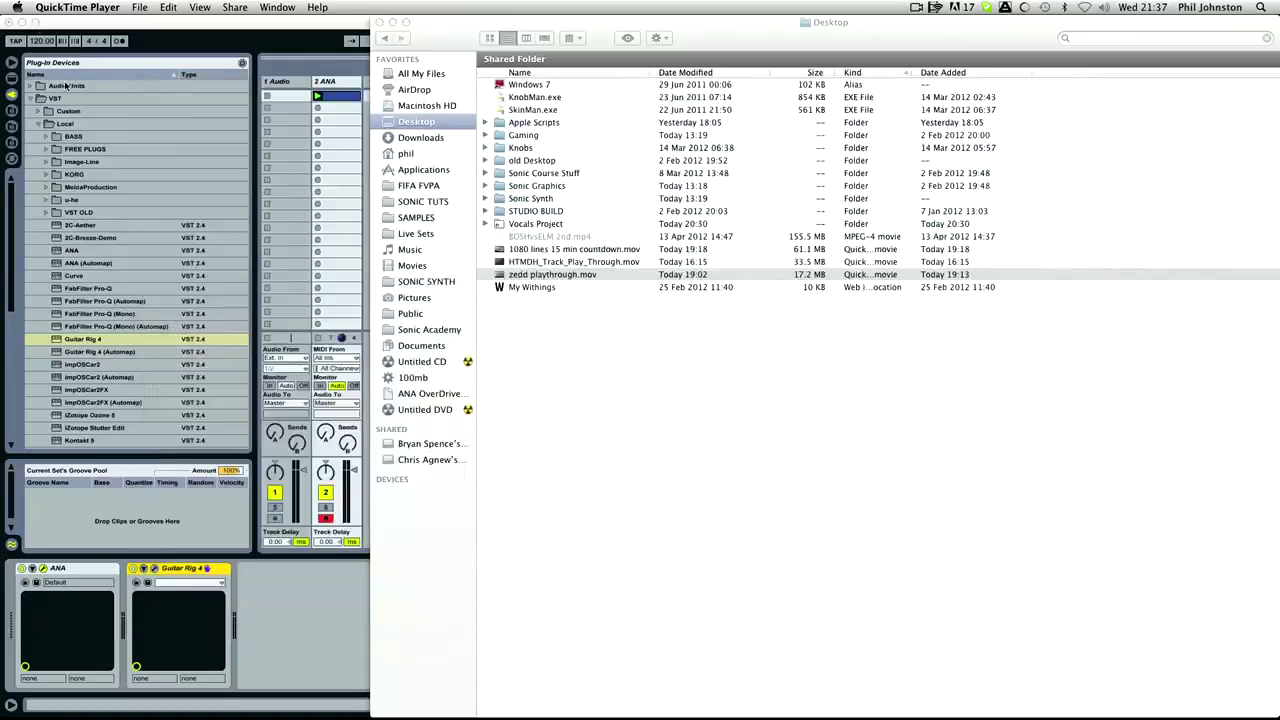
pyautogui.click(40, 22)
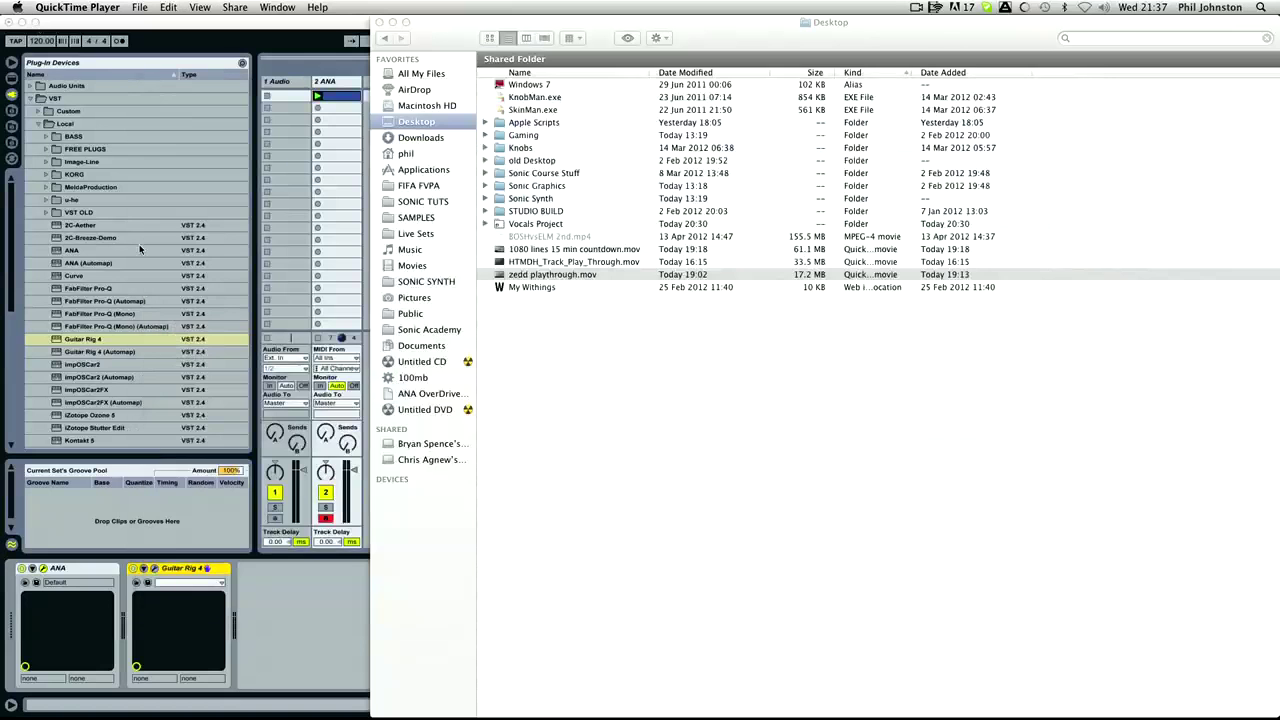
pyautogui.click(392, 22)
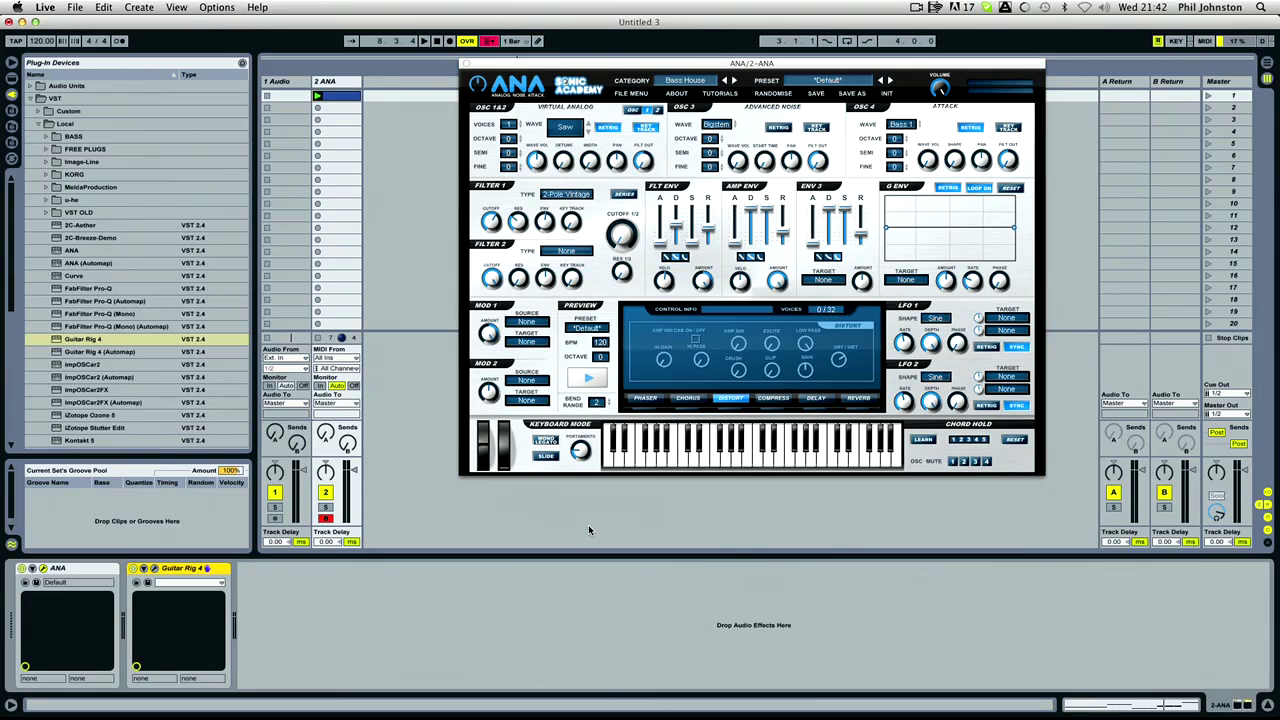
# Step: Open the recent Live Set Dubstep stutter.als, discarding the changes to the untitled set
pyautogui.click(388, 157)
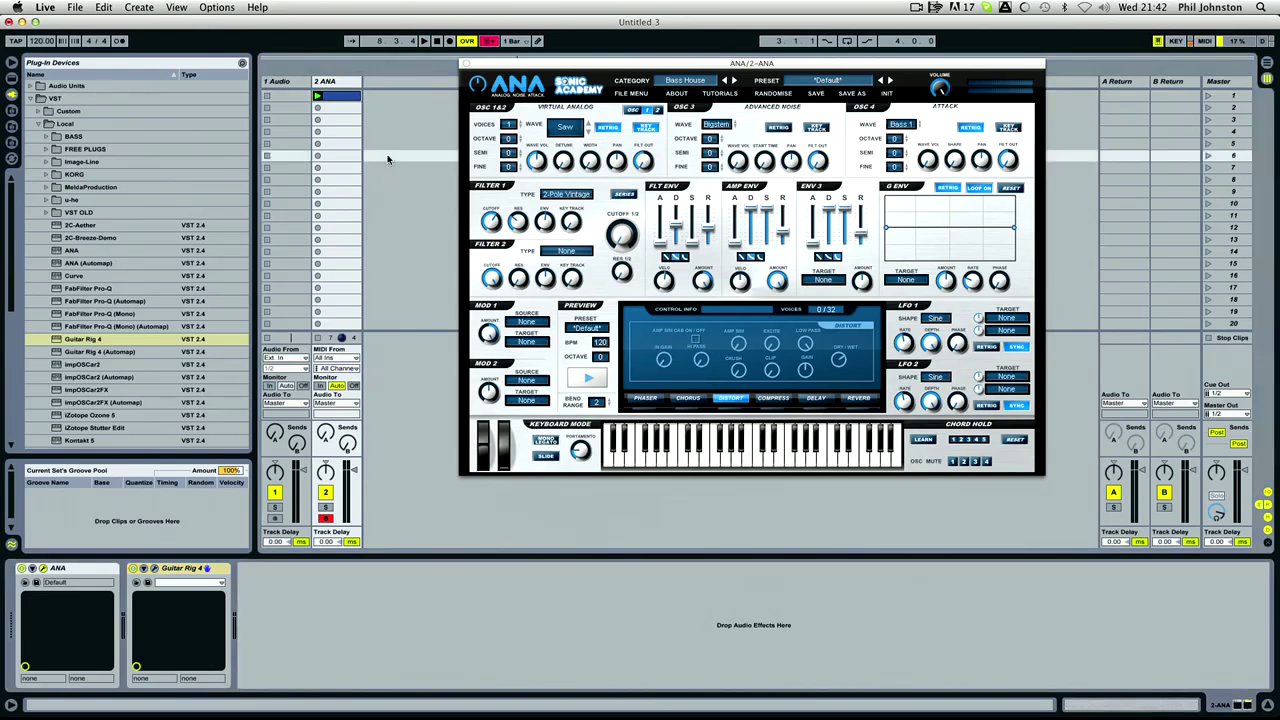
pyautogui.click(78, 7)
pyautogui.moveTo(120, 48)
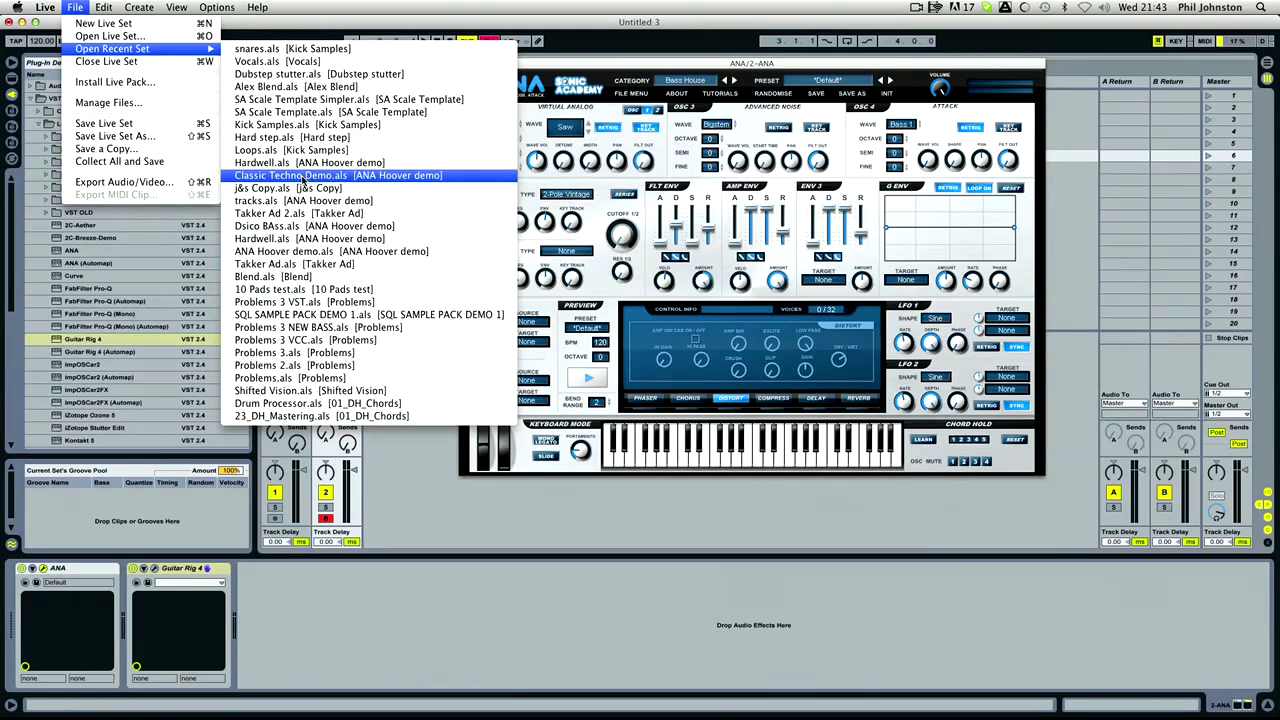
pyautogui.click(312, 74)
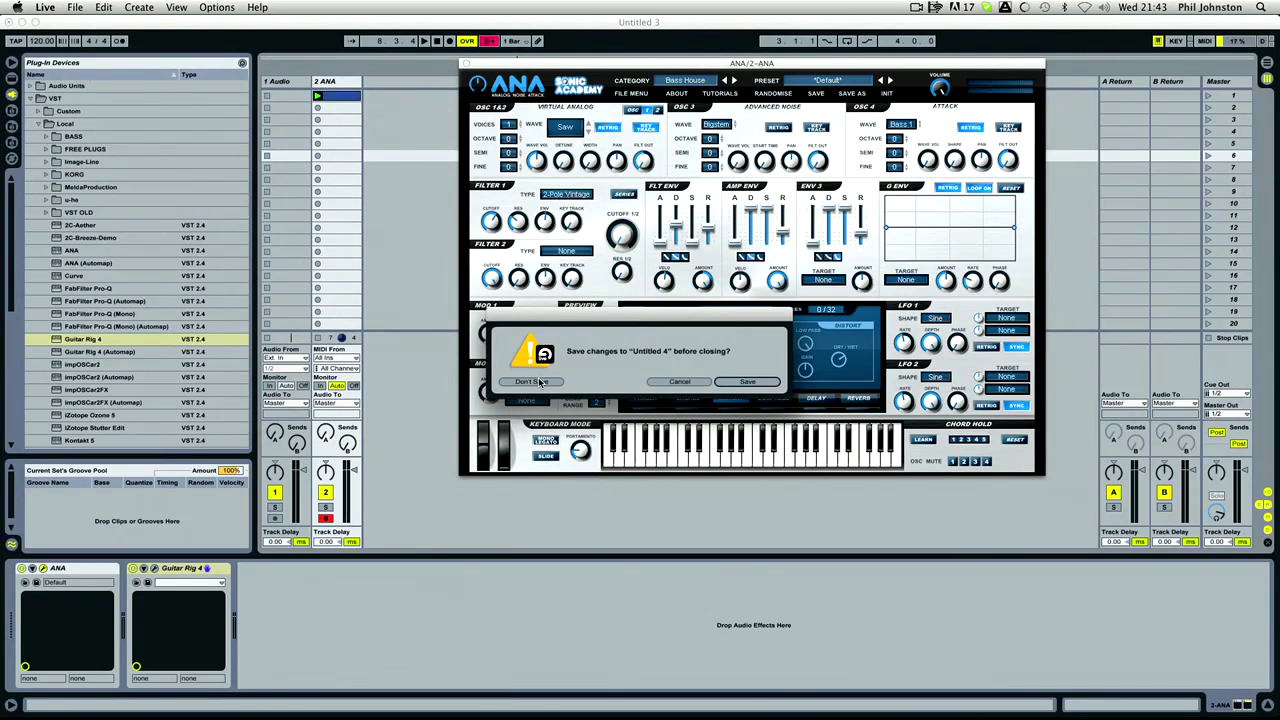
pyautogui.click(538, 381)
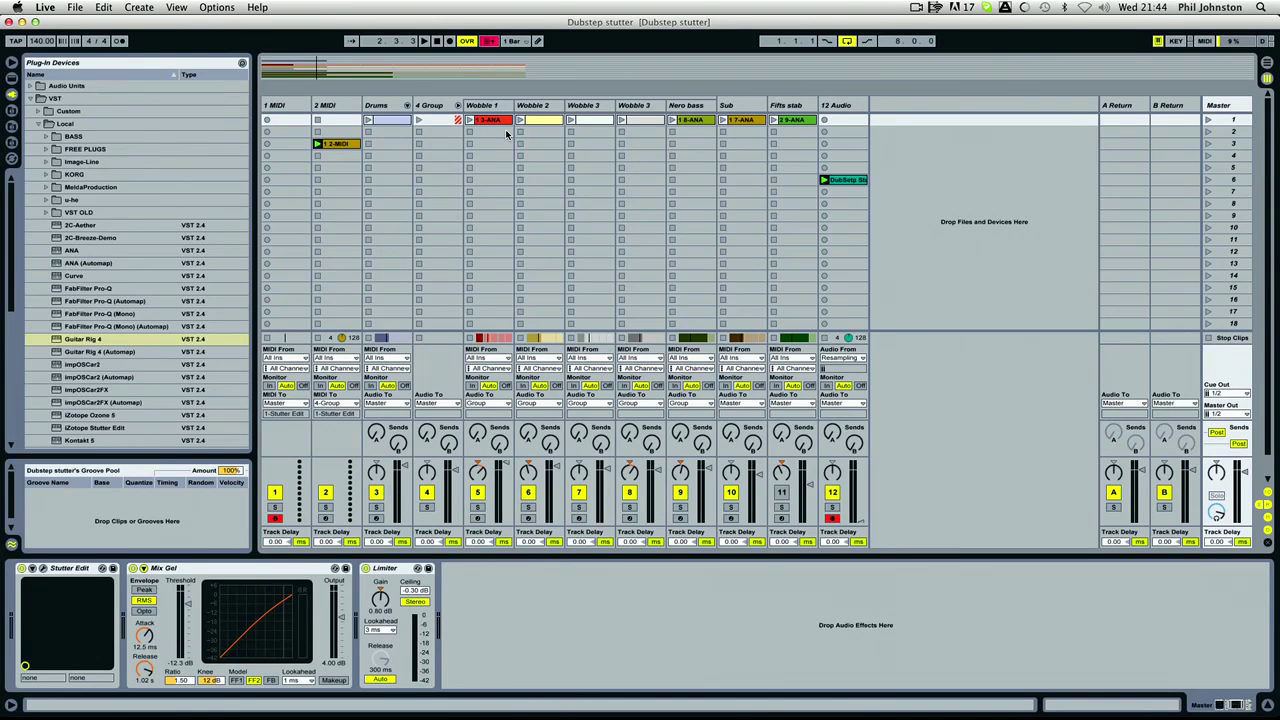
# Step: Switch to iTunes and search the whole Music library for "hip hop phe"
pyautogui.click(1165, 700)
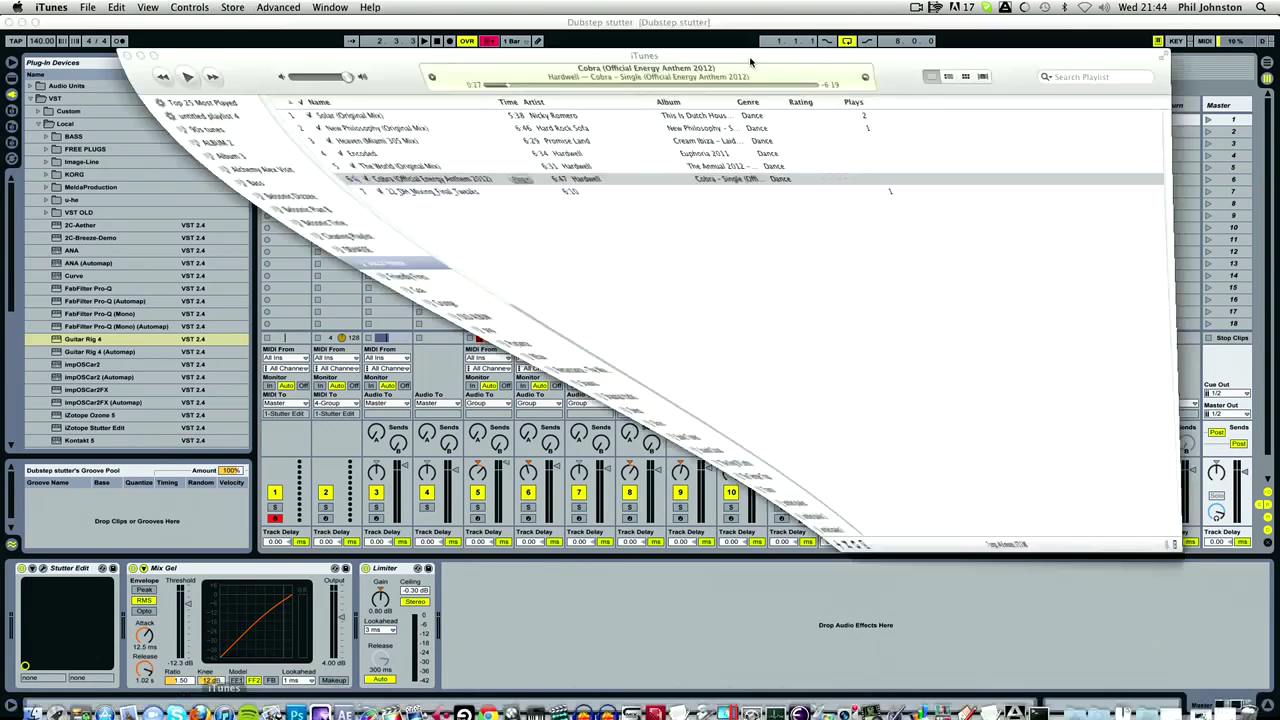
pyautogui.press('super+f')
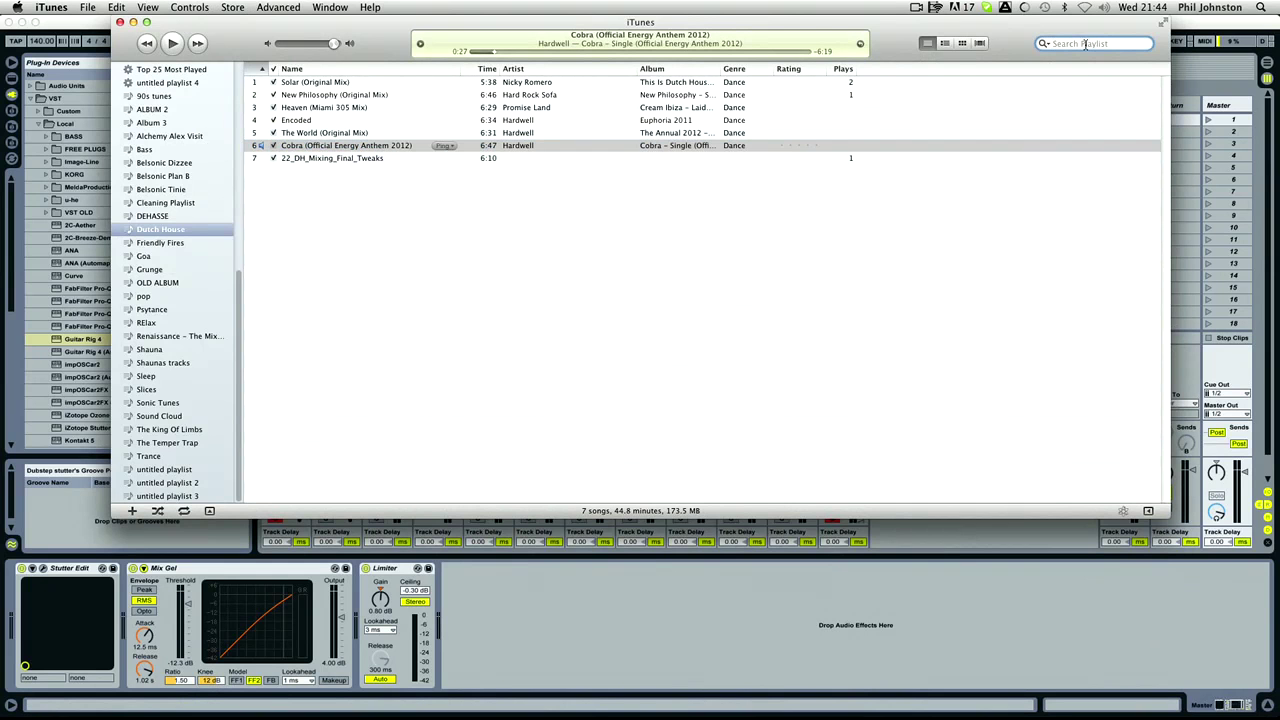
pyautogui.scroll(10, 200, 114)
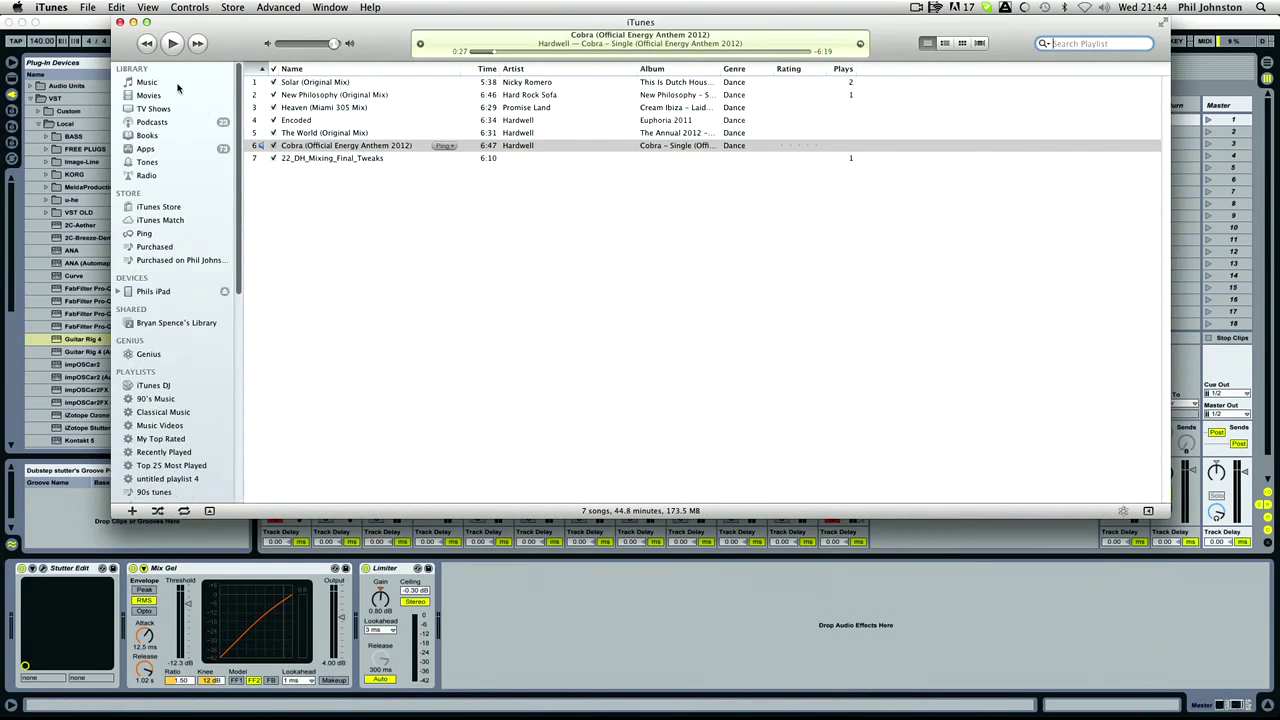
pyautogui.click(178, 85)
pyautogui.click(1091, 43)
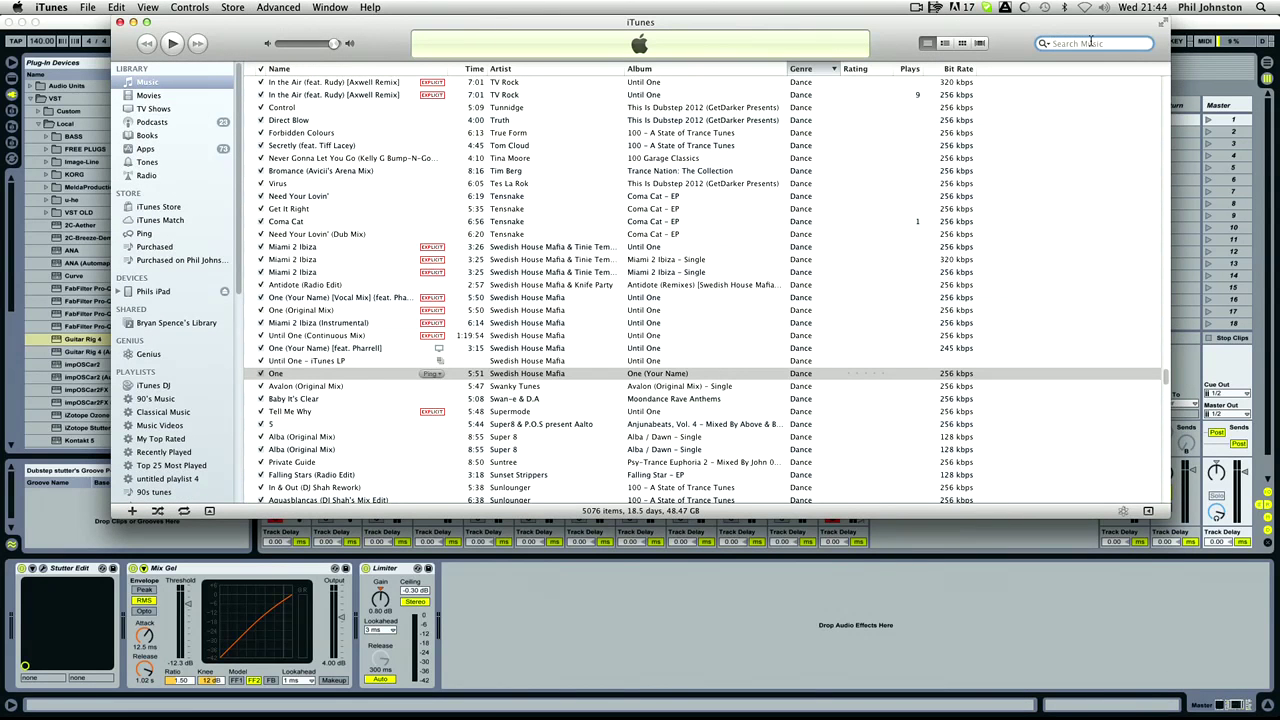
pyautogui.write('hip')
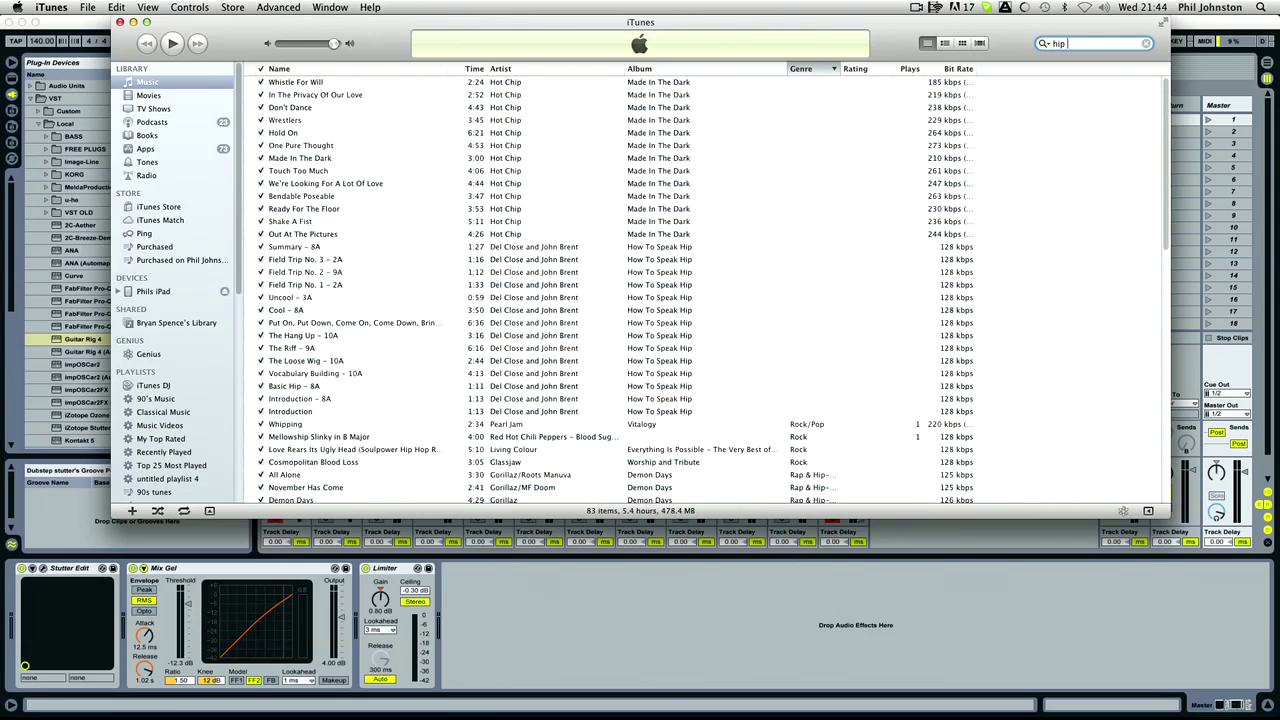
pyautogui.write(' hop ')
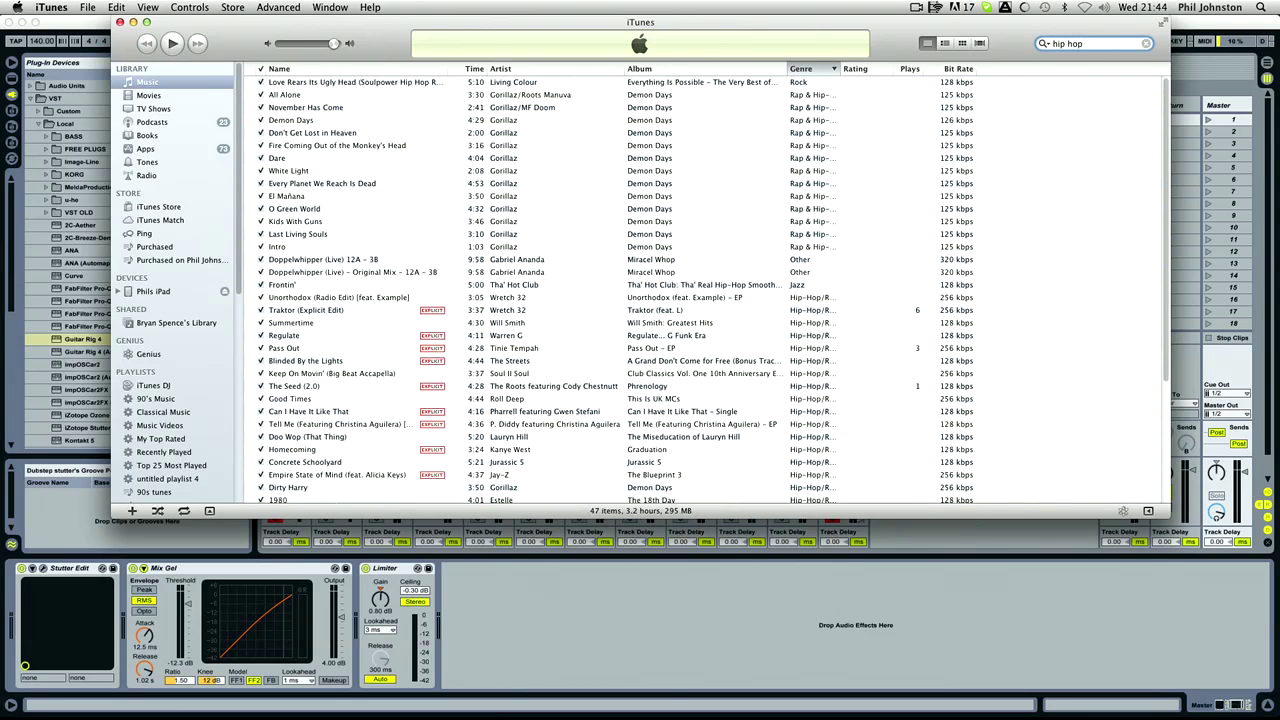
pyautogui.write('phe')
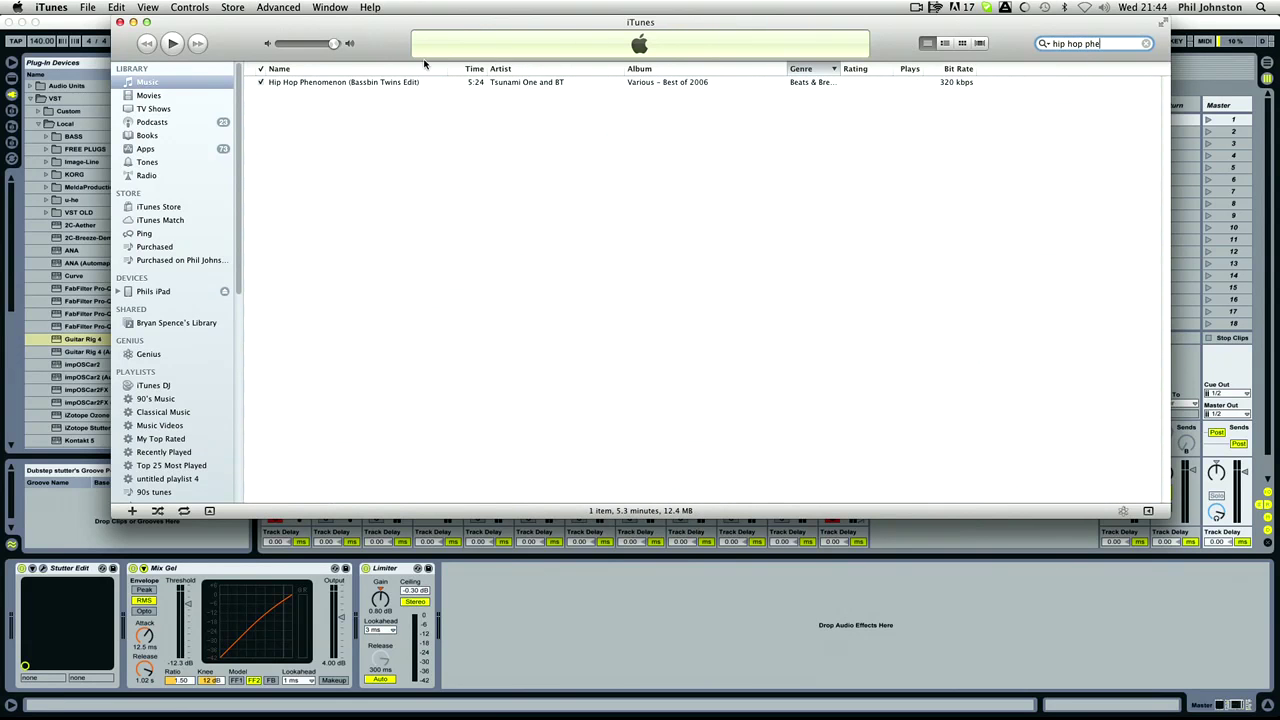
# Step: Play Hip Hop Phenomenon (Bassbin Twins Edit) slightly louder, skip ahead to its second half, then pause it
pyautogui.doubleClick(384, 83)
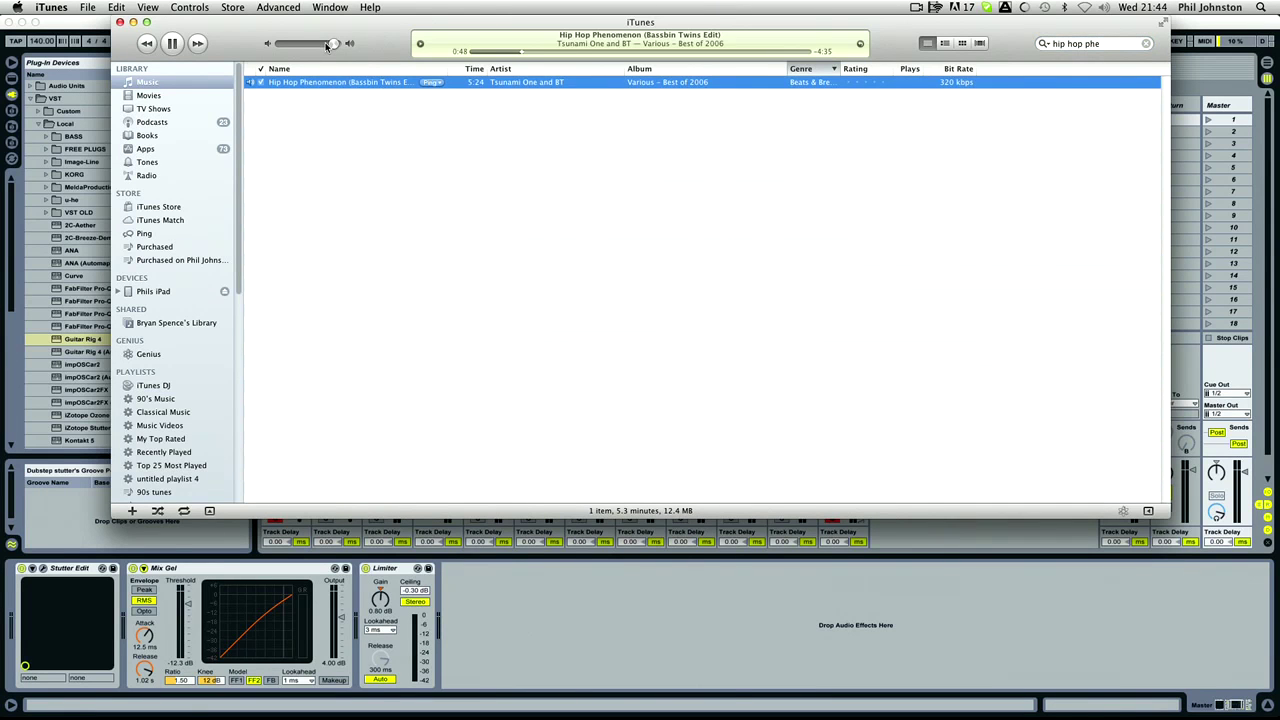
pyautogui.moveTo(334, 43); pyautogui.dragTo(337, 43)
pyautogui.moveTo(576, 52); pyautogui.dragTo(694, 55)
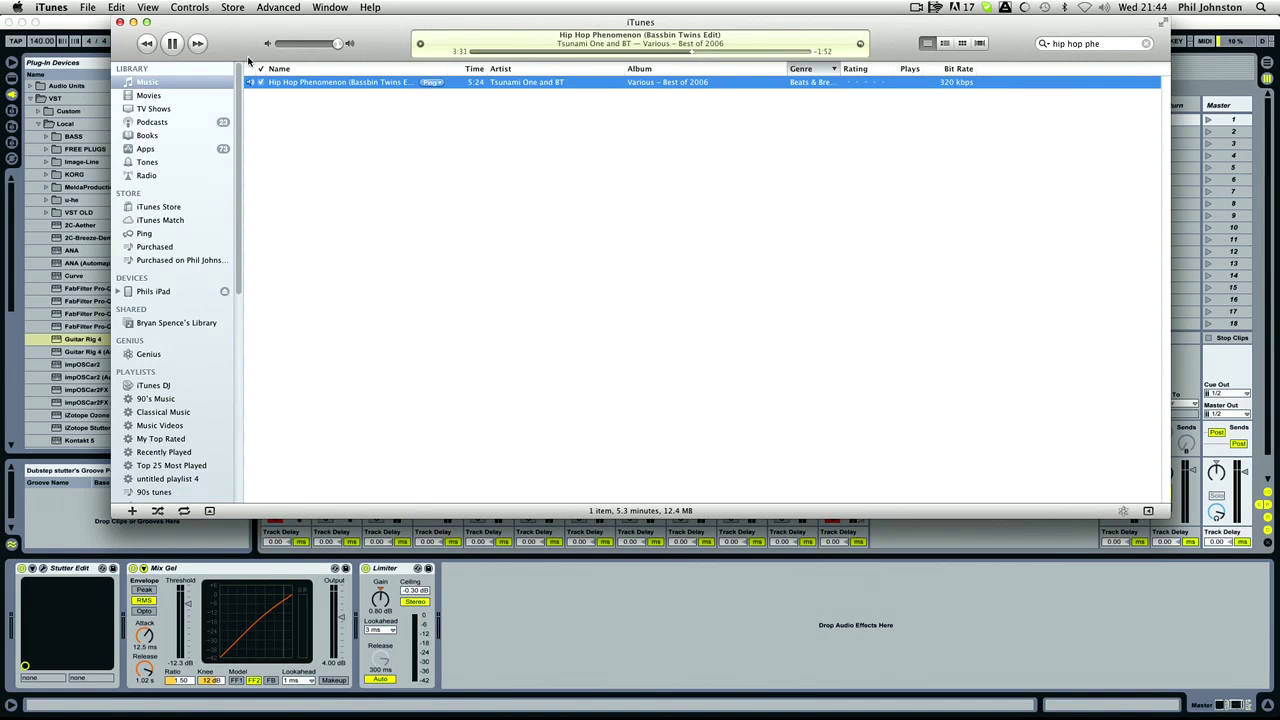
pyautogui.press('space')
# Step: Search the music library for "Tsu" instead, then switch back to Live
pyautogui.moveTo(1100, 44); pyautogui.dragTo(1016, 45)
pyautogui.press('BackSpace')
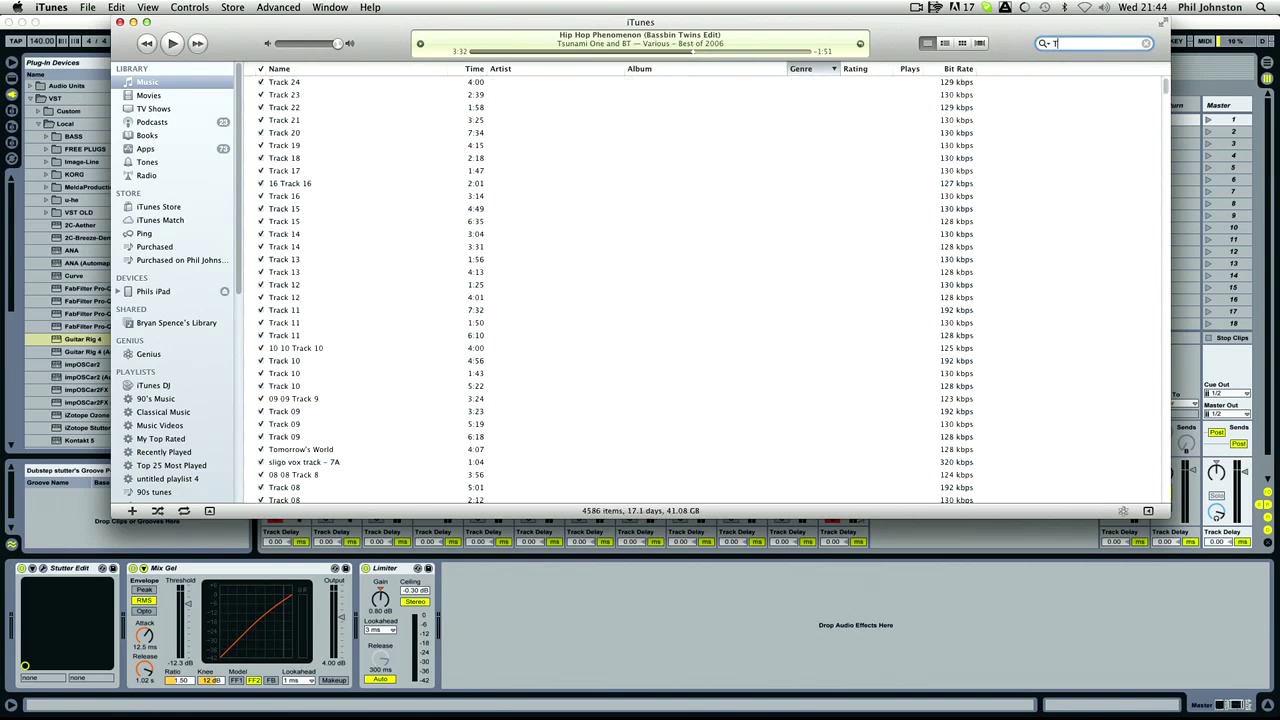
pyautogui.write('Ts')
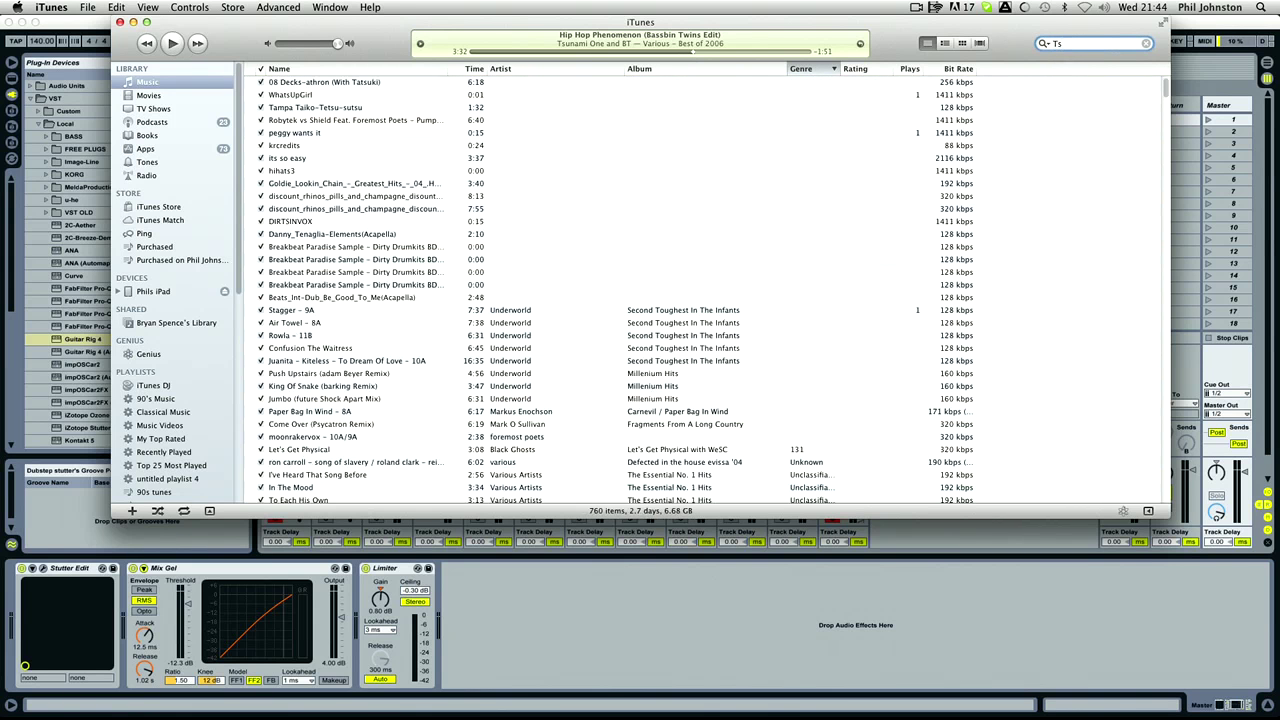
pyautogui.write('u')
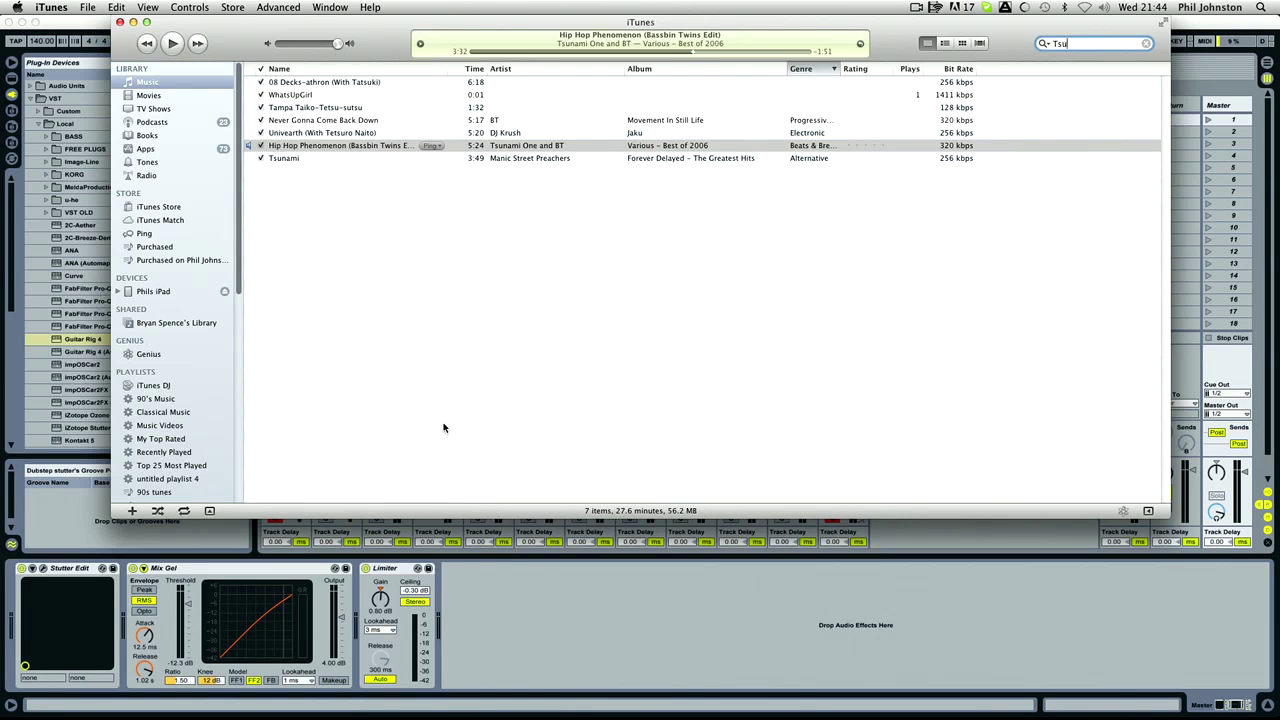
pyautogui.click(503, 605)
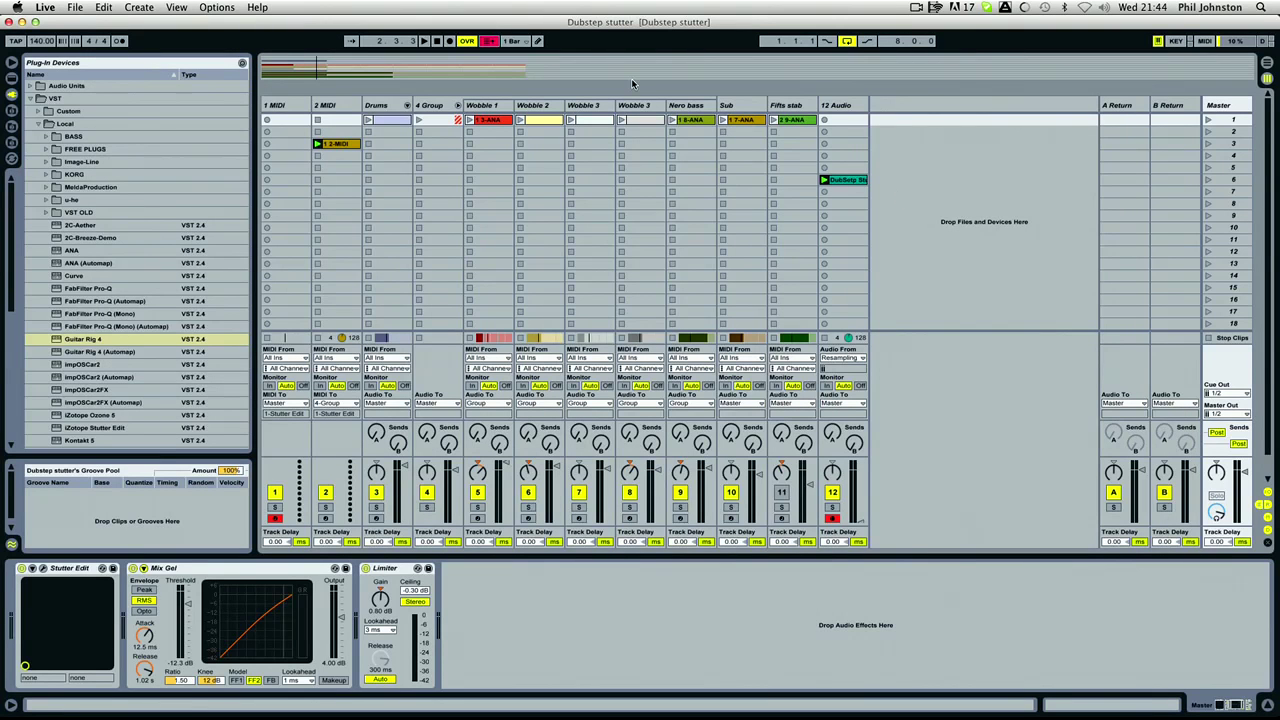
# Step: Fold the 4 Group track, view the Drums and group device chains, and briefly play the set
pyautogui.click(457, 105)
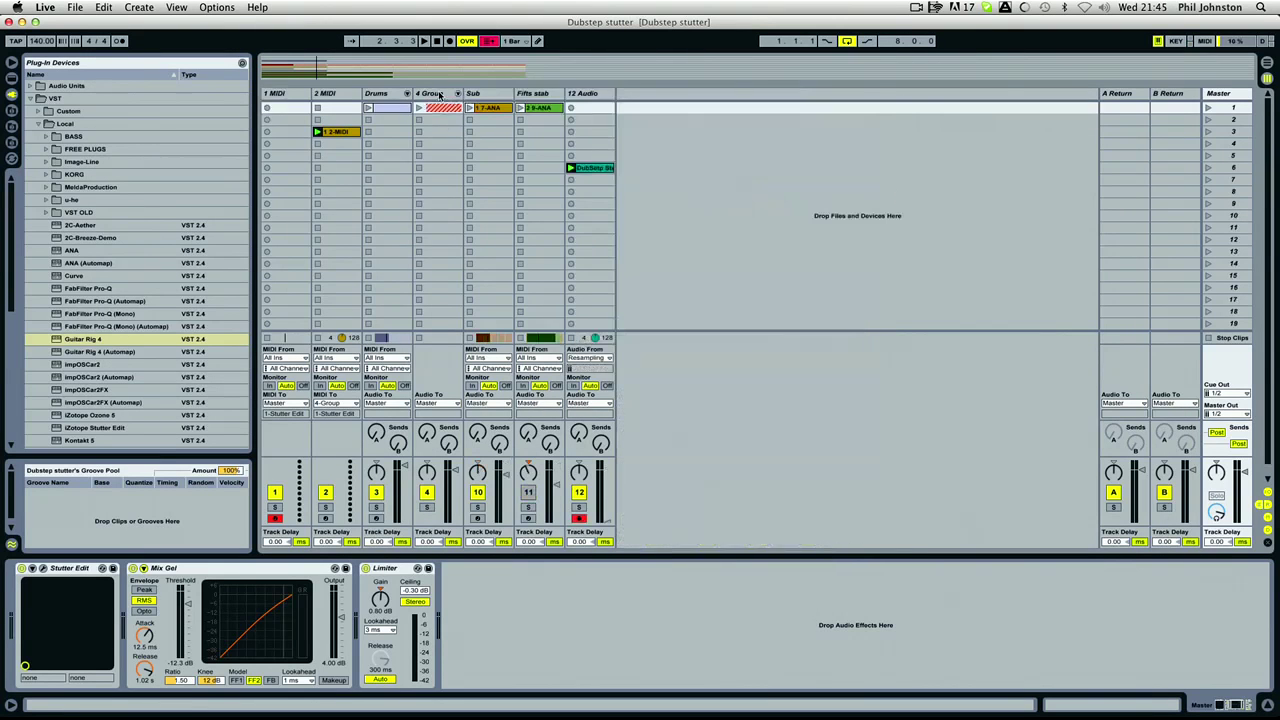
pyautogui.click(386, 95)
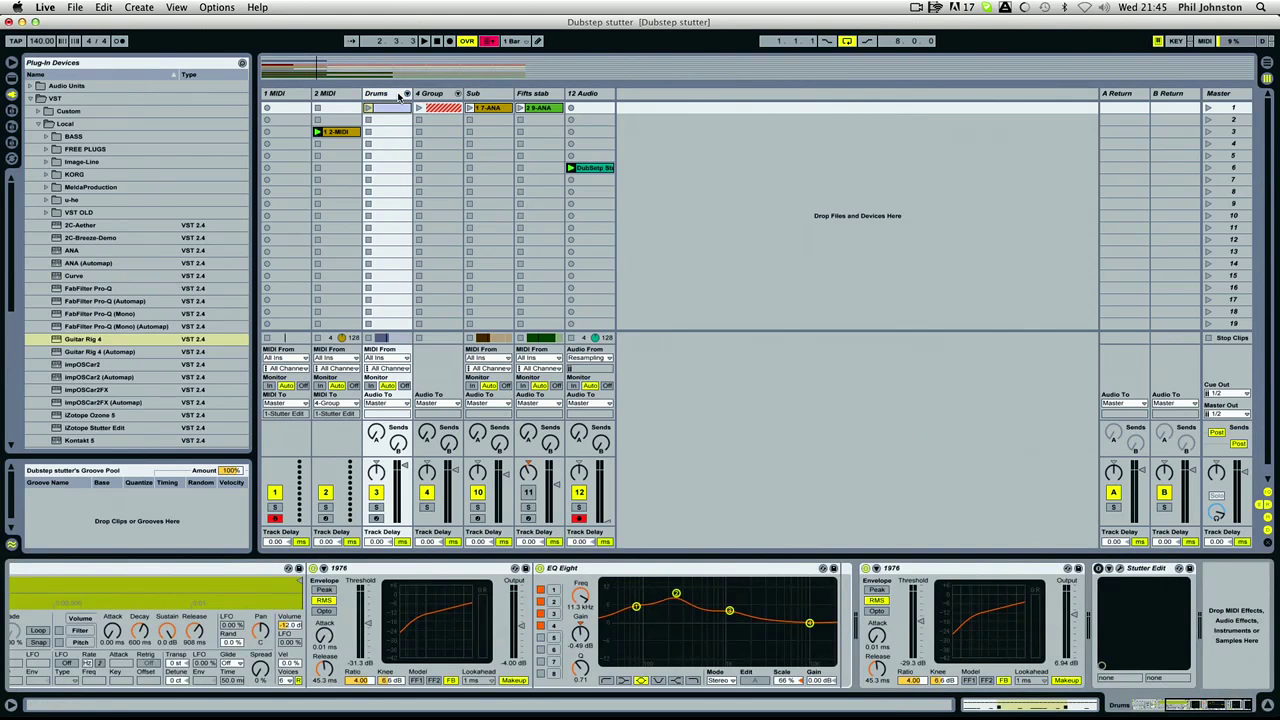
pyautogui.click(430, 93)
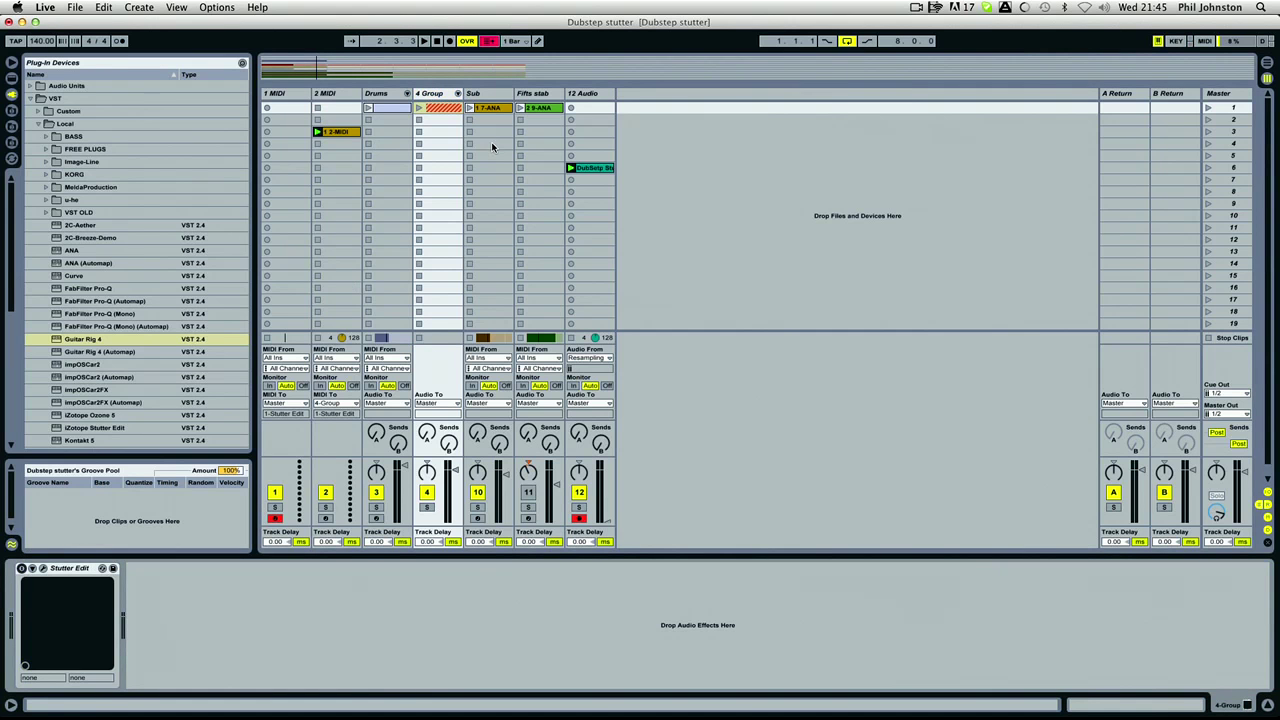
pyautogui.press('space')
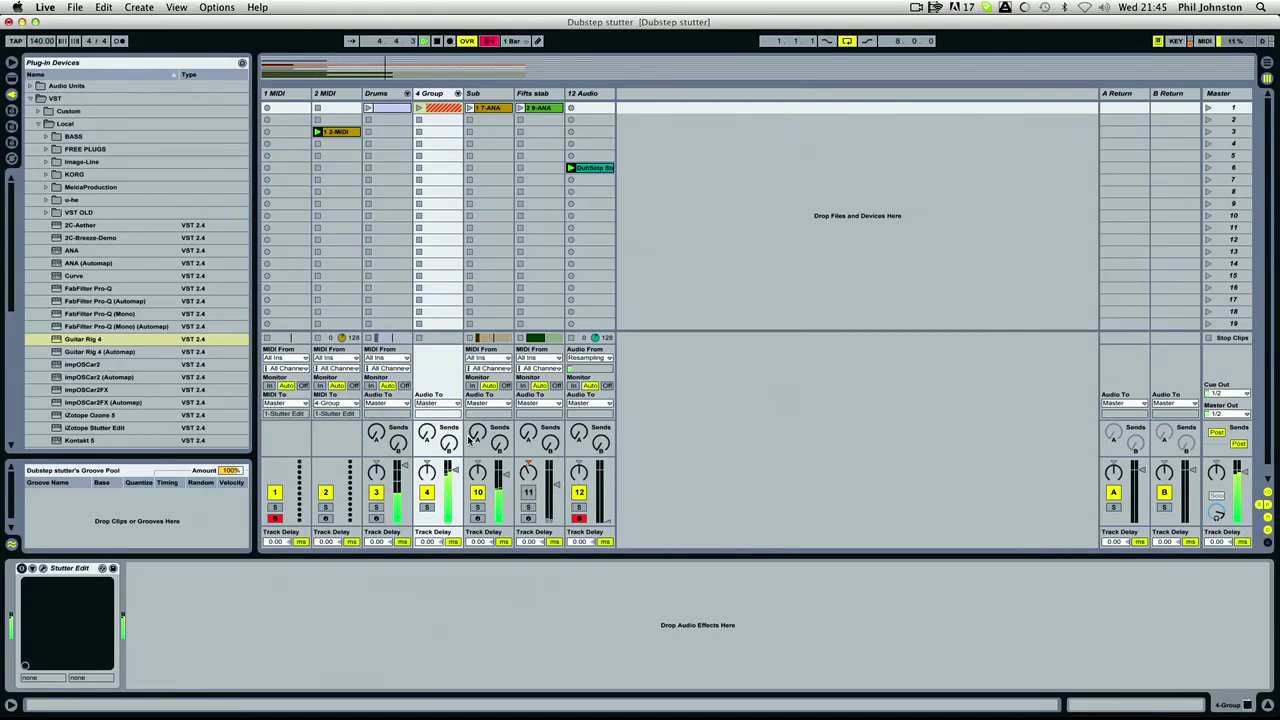
pyautogui.press('Left')
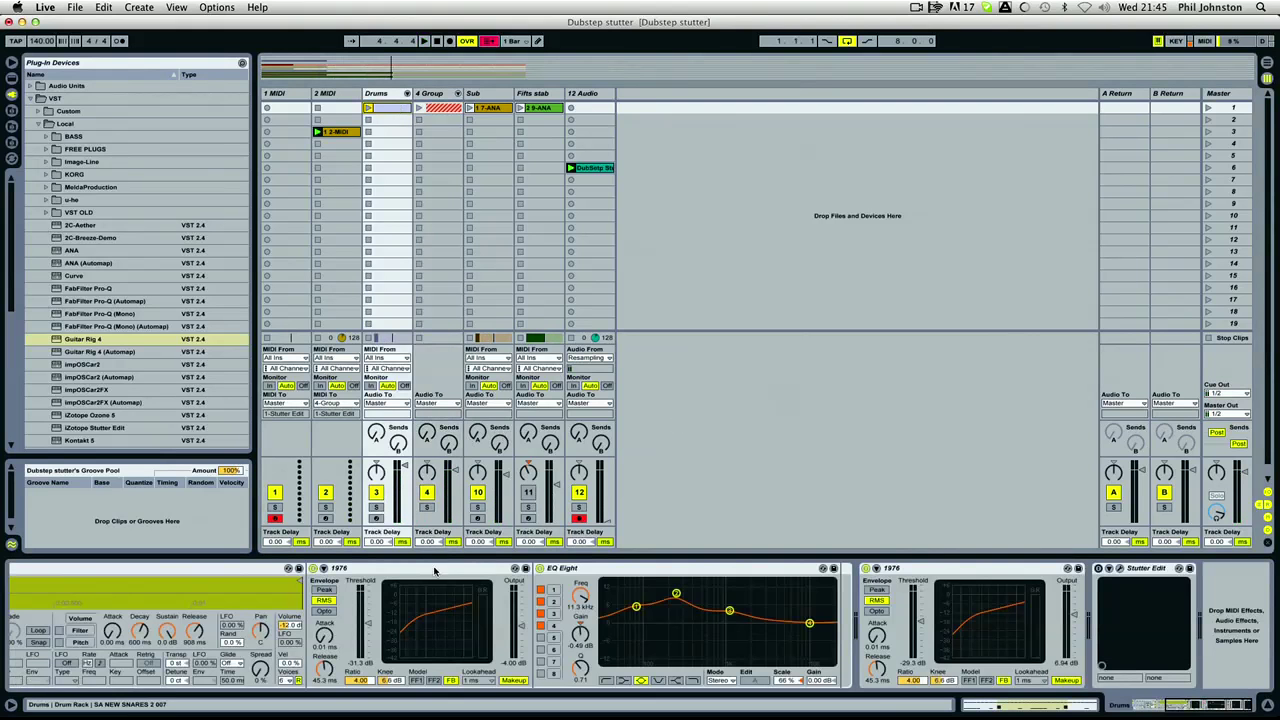
# Step: Solo the Drums track and open the Stutter Edit window from its device chain
pyautogui.click(376, 508)
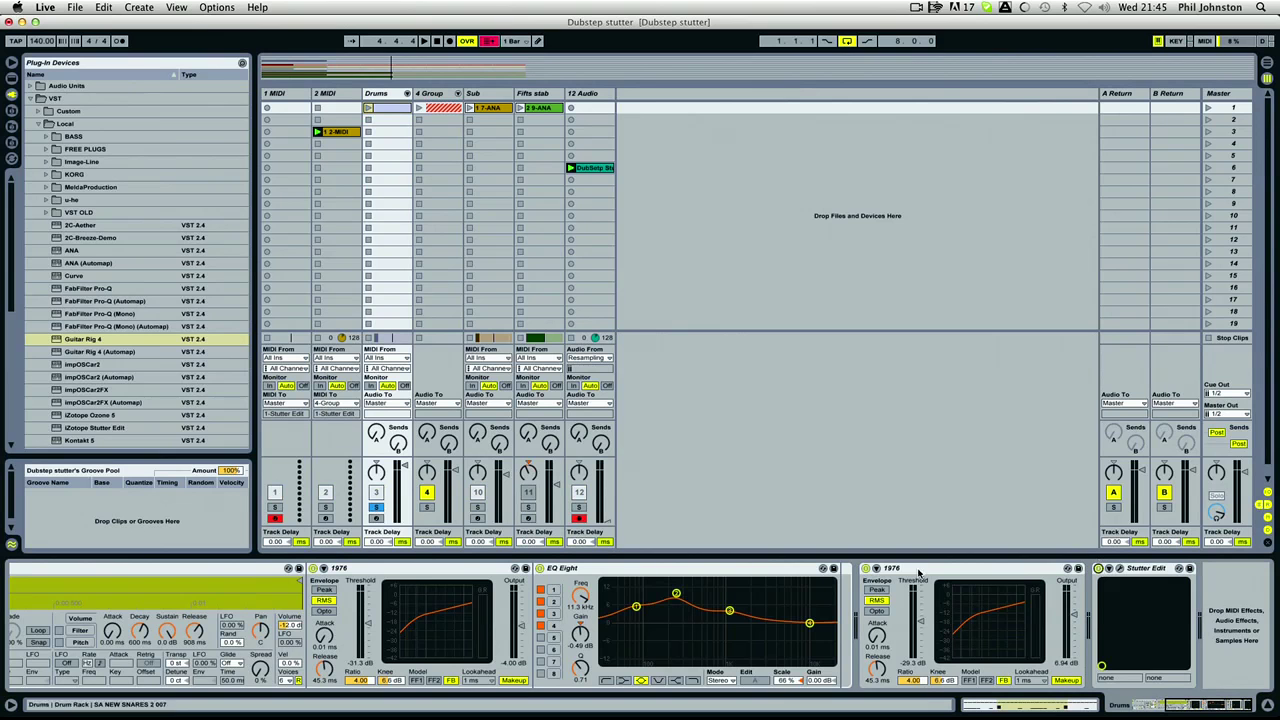
pyautogui.click(1119, 568)
pyautogui.moveTo(792, 72)
pyautogui.mouseDown()
pyautogui.moveTo(710, 52)
pyautogui.moveTo(785, 68)
pyautogui.mouseUp()
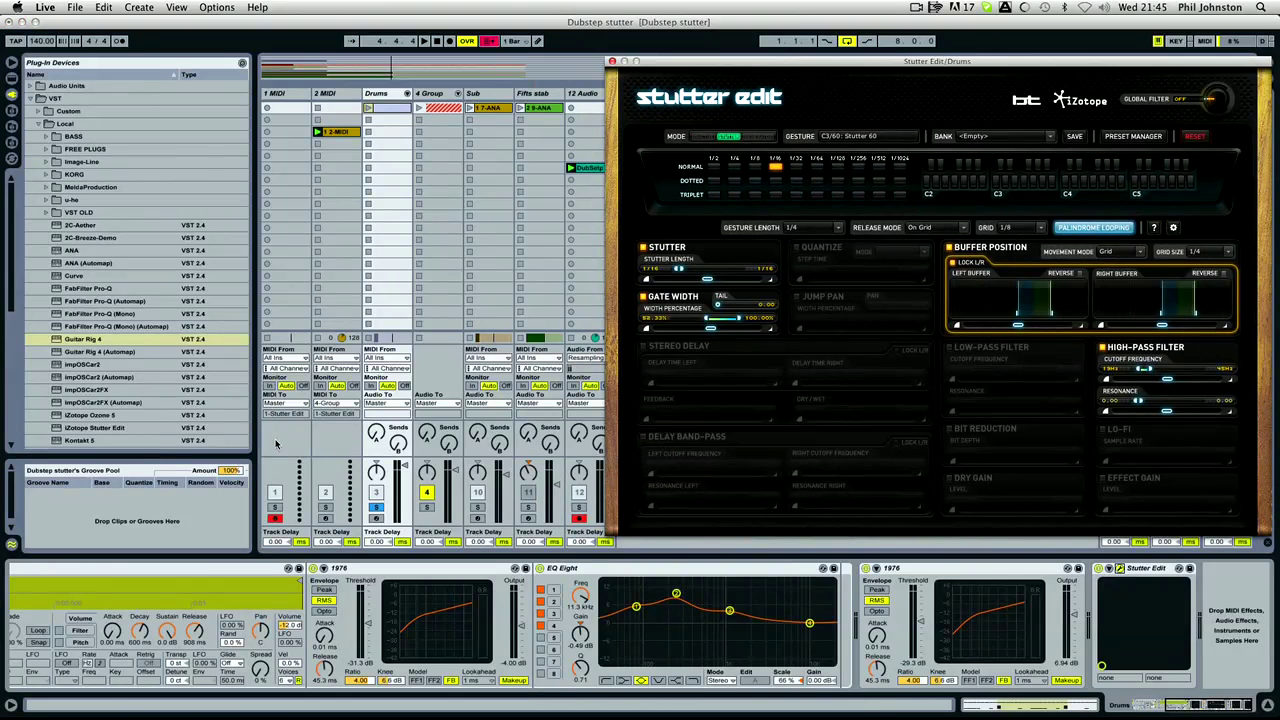
# Step: Disarm the 1 MIDI track, arm 2 MIDI for recording, and reselect the Drums track
pyautogui.click(275, 519)
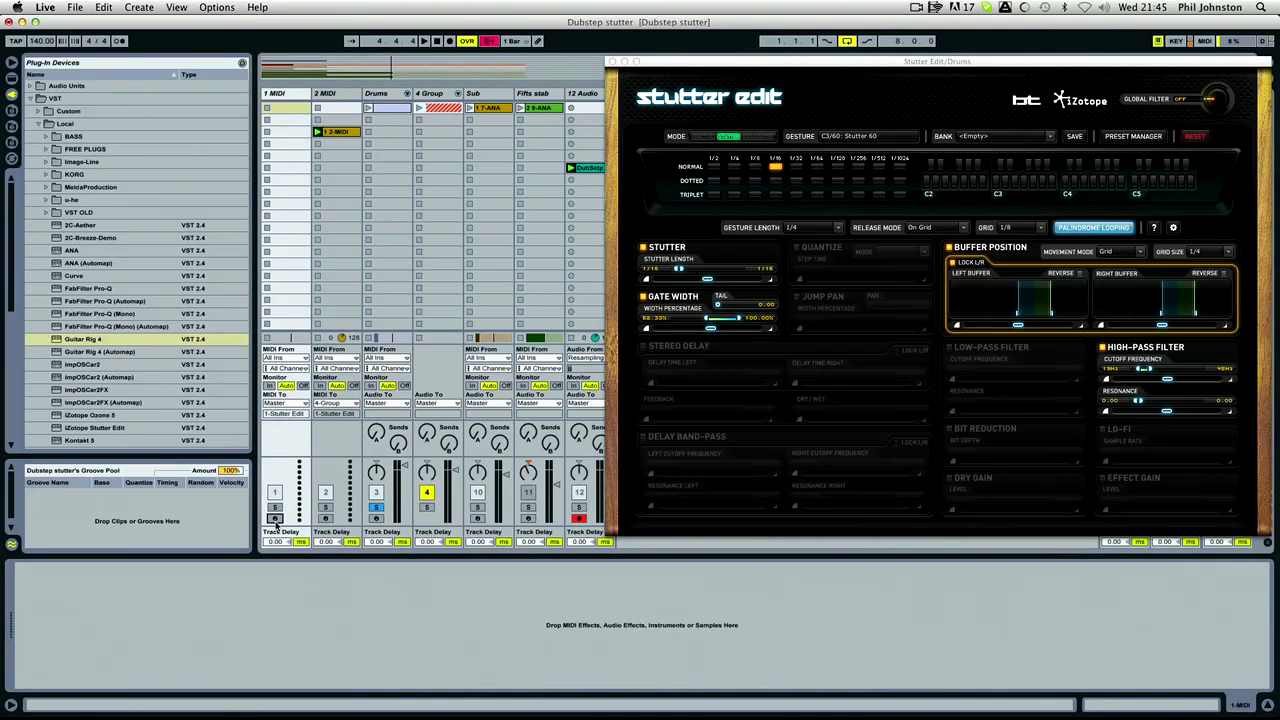
pyautogui.click(325, 519)
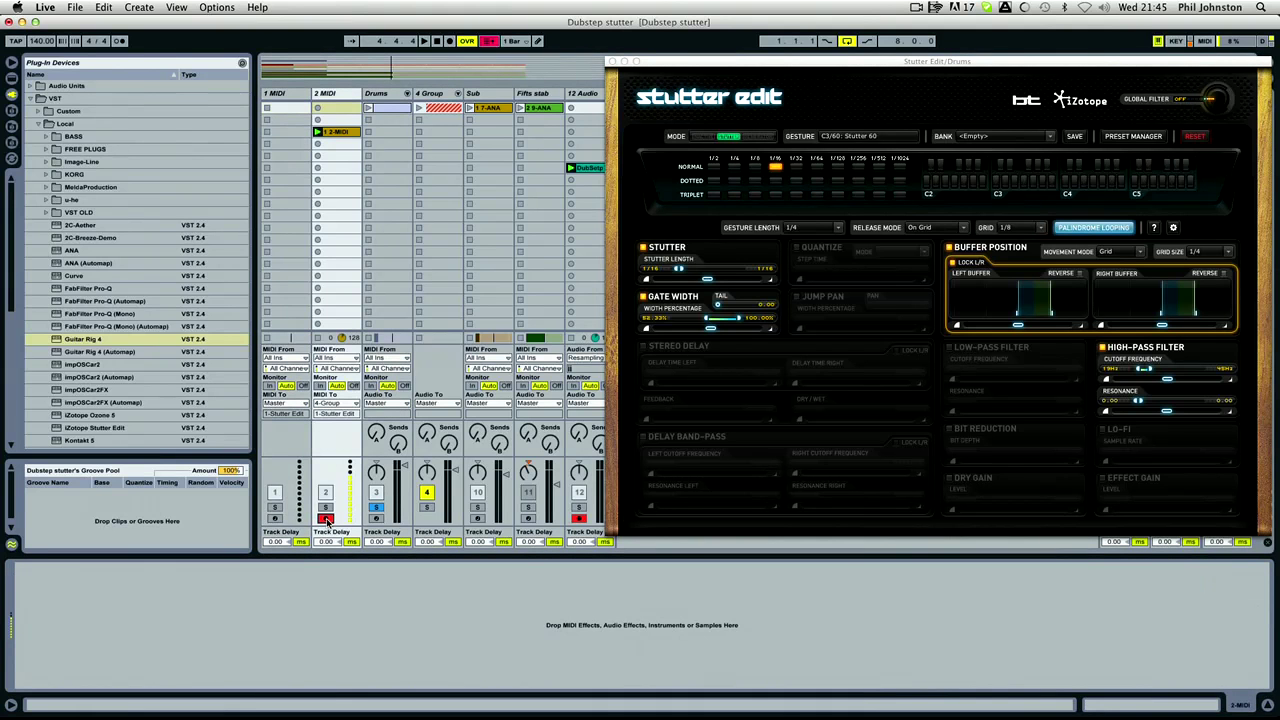
pyautogui.click(373, 94)
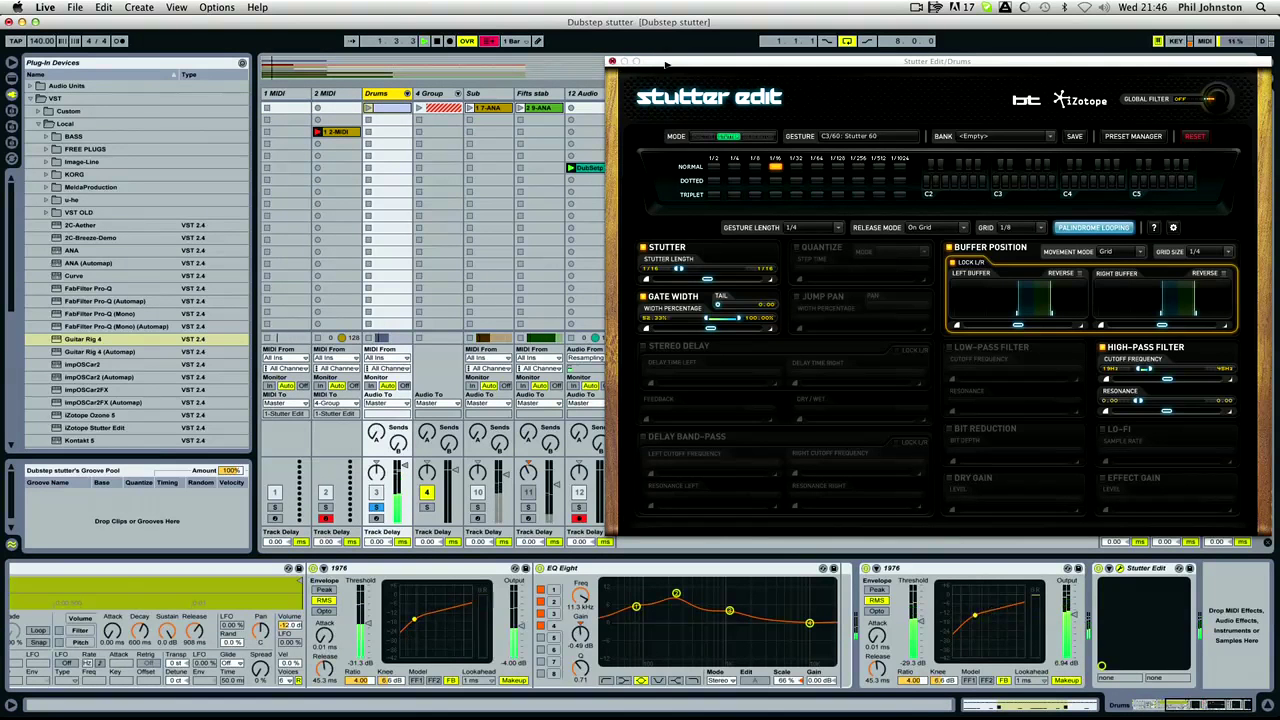
# Step: Show the Master track's device chain and arm the 1 MIDI track as well
pyautogui.moveTo(666, 68); pyautogui.dragTo(435, 62)
pyautogui.click(1230, 95)
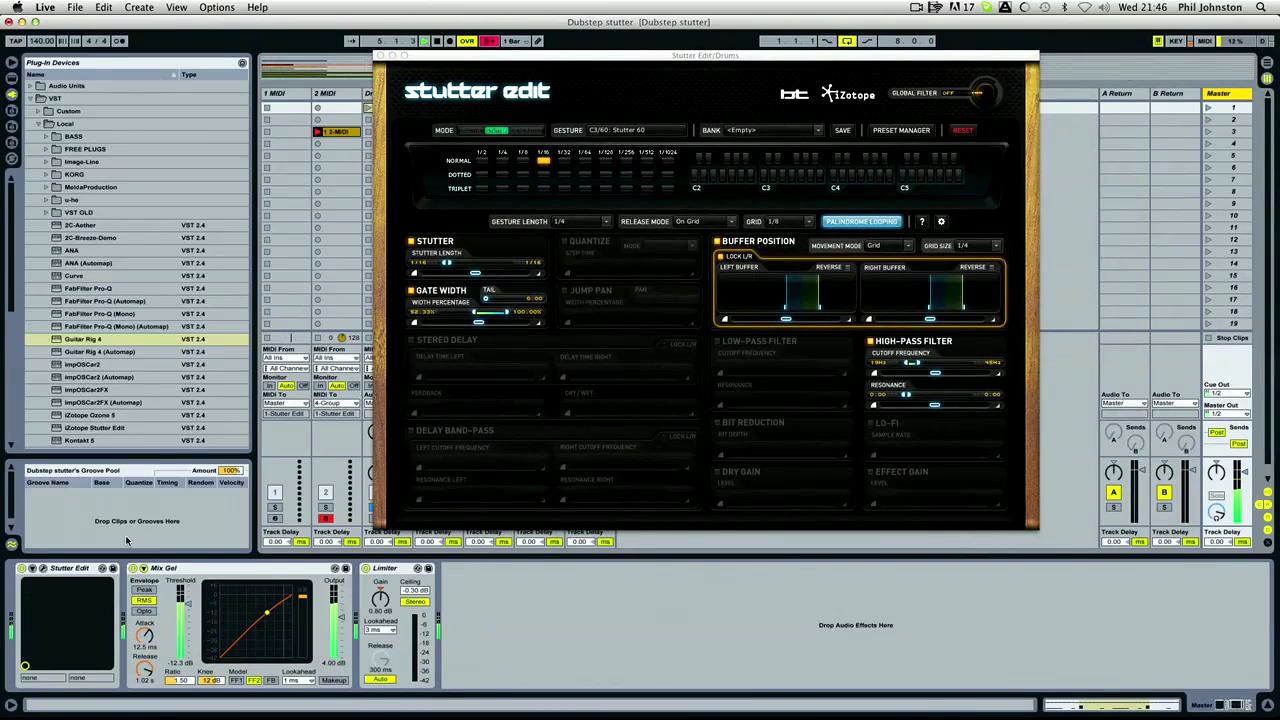
pyautogui.click(277, 518)
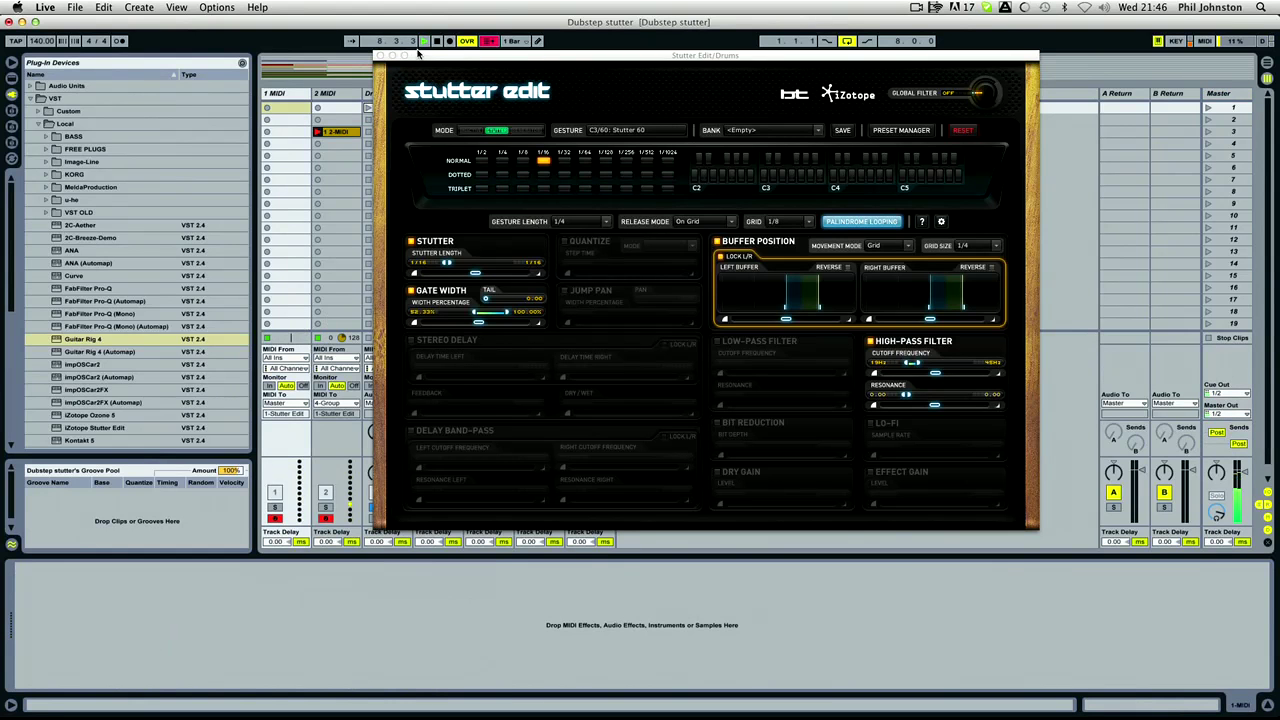
# Step: Lower the computer MIDI keyboard by two octaves and close the Drums track's Stutter Edit window
pyautogui.moveTo(420, 55); pyautogui.dragTo(620, 48)
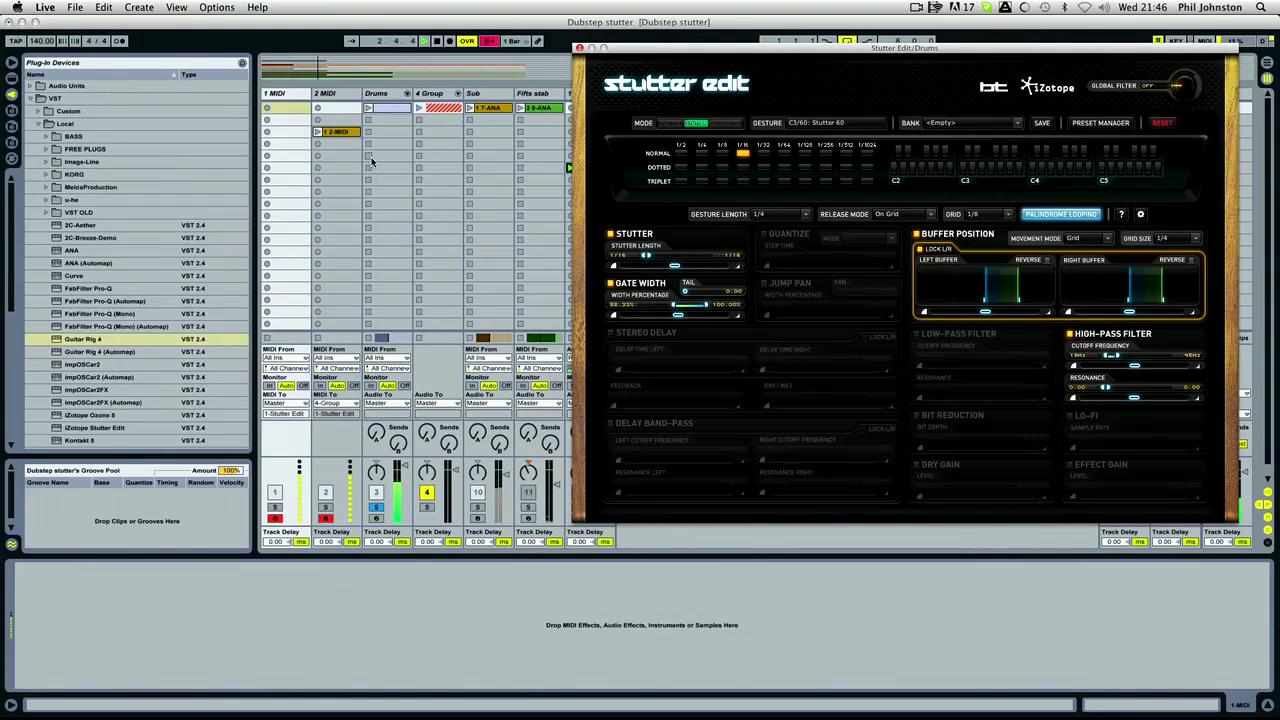
pyautogui.press('z')
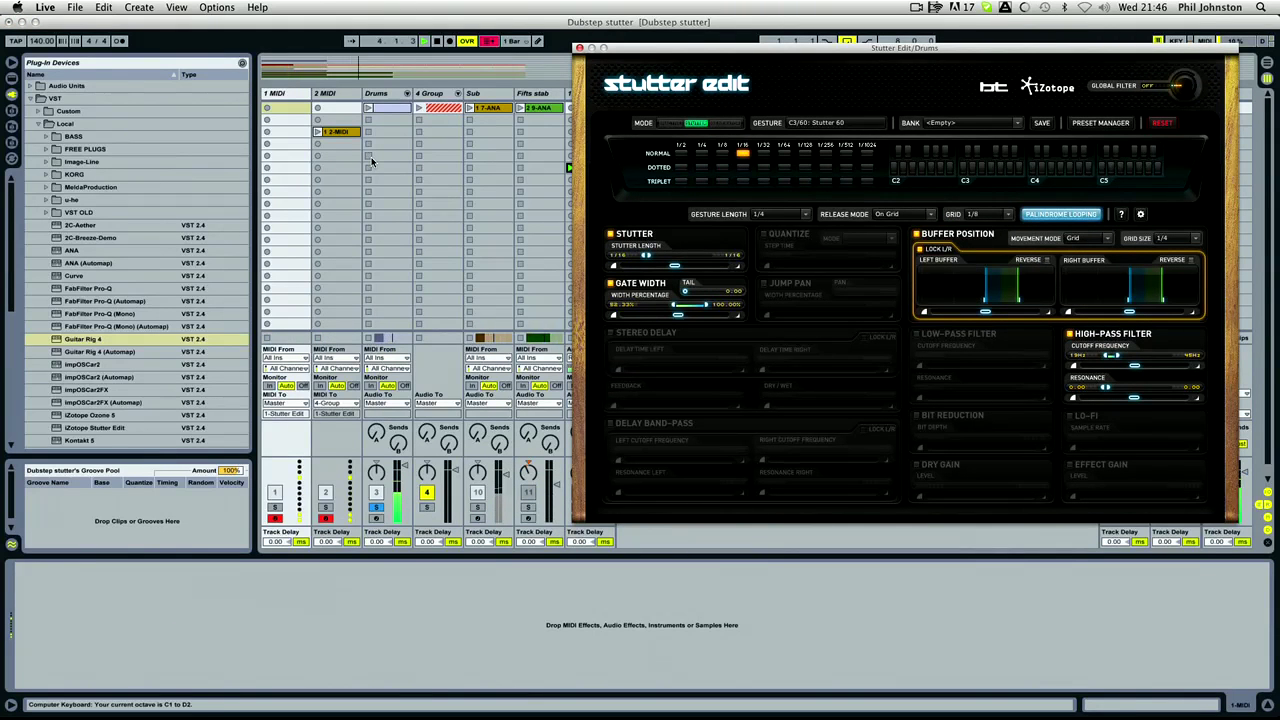
pyautogui.press('z')
pyautogui.click(579, 47)
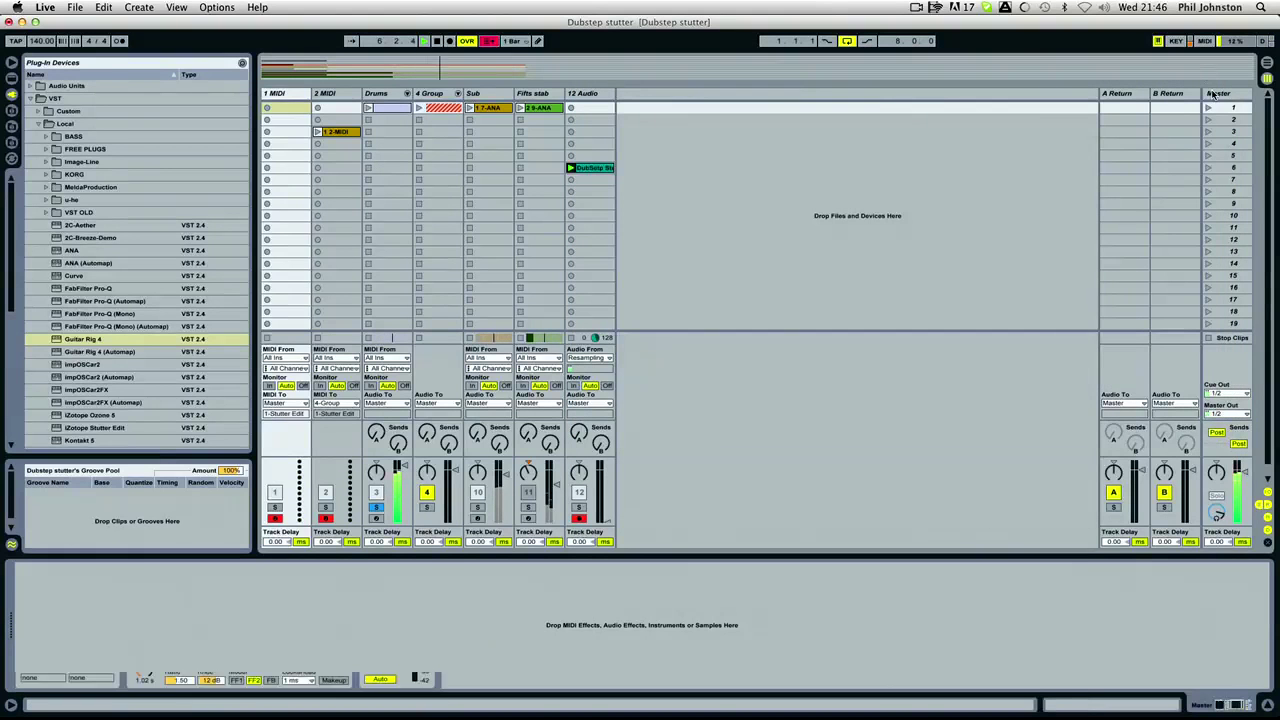
# Step: Open the Master track's Stutter Edit window and set the 1 MIDI track's monitoring to In
pyautogui.click(1212, 93)
pyautogui.click(43, 569)
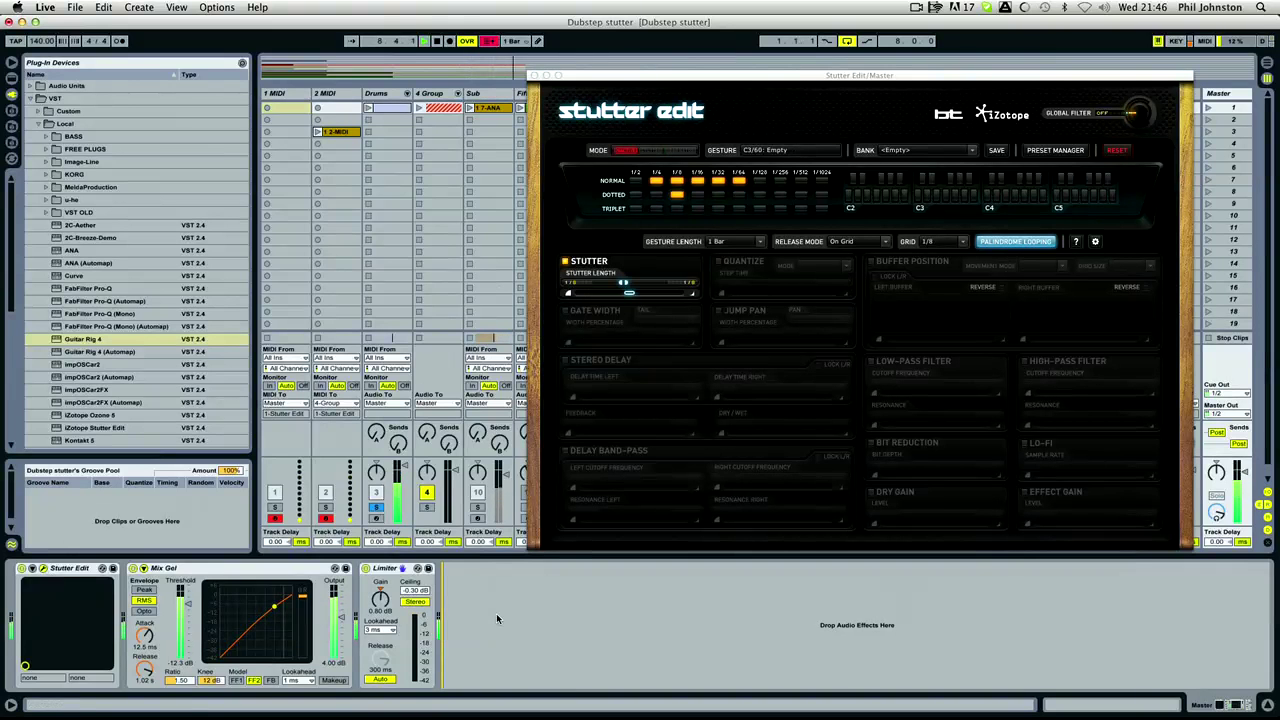
pyautogui.click(296, 94)
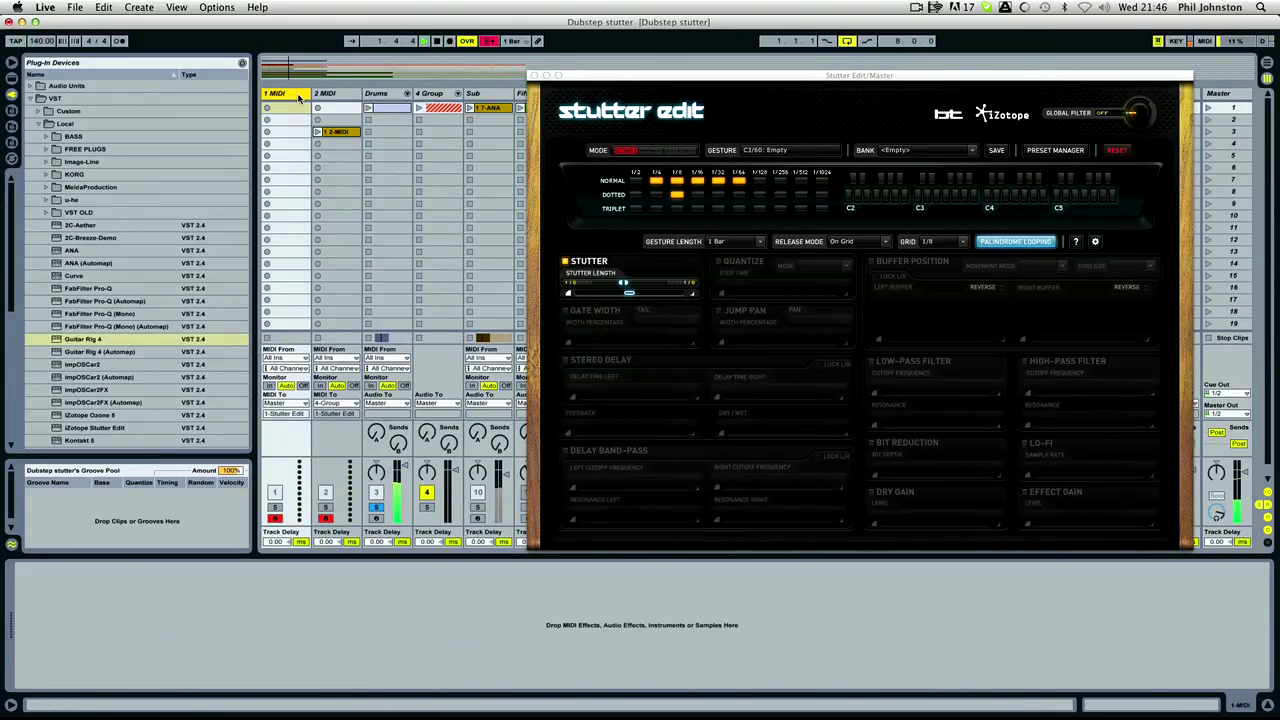
pyautogui.click(269, 385)
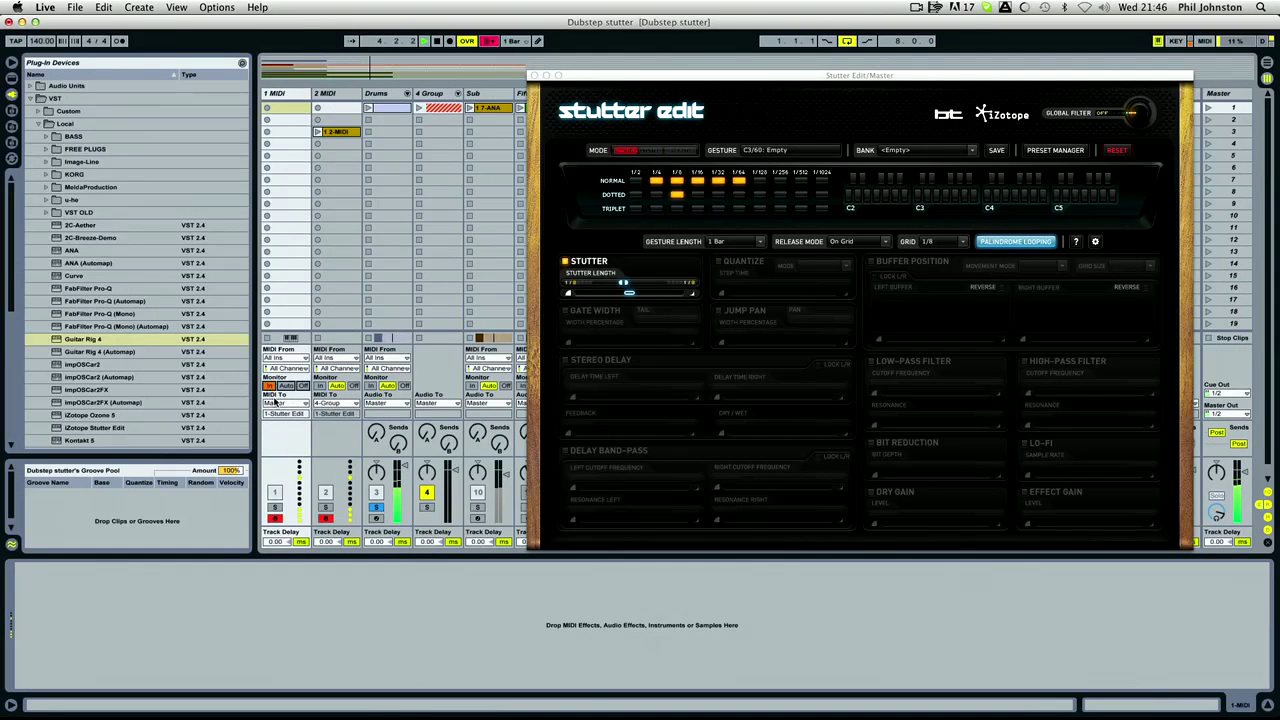
# Step: Disarm the 2 MIDI track, select the 1 MIDI track, and close the Master track's Stutter Edit window
pyautogui.click(326, 517)
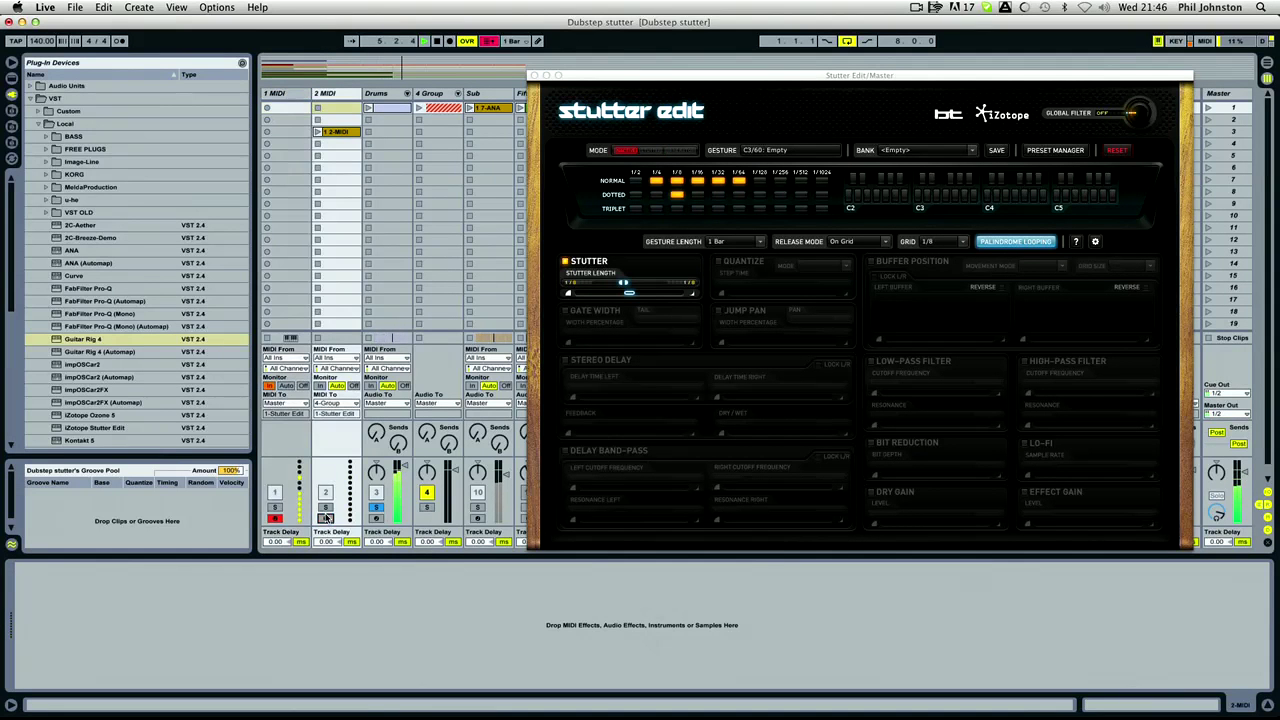
pyautogui.click(289, 95)
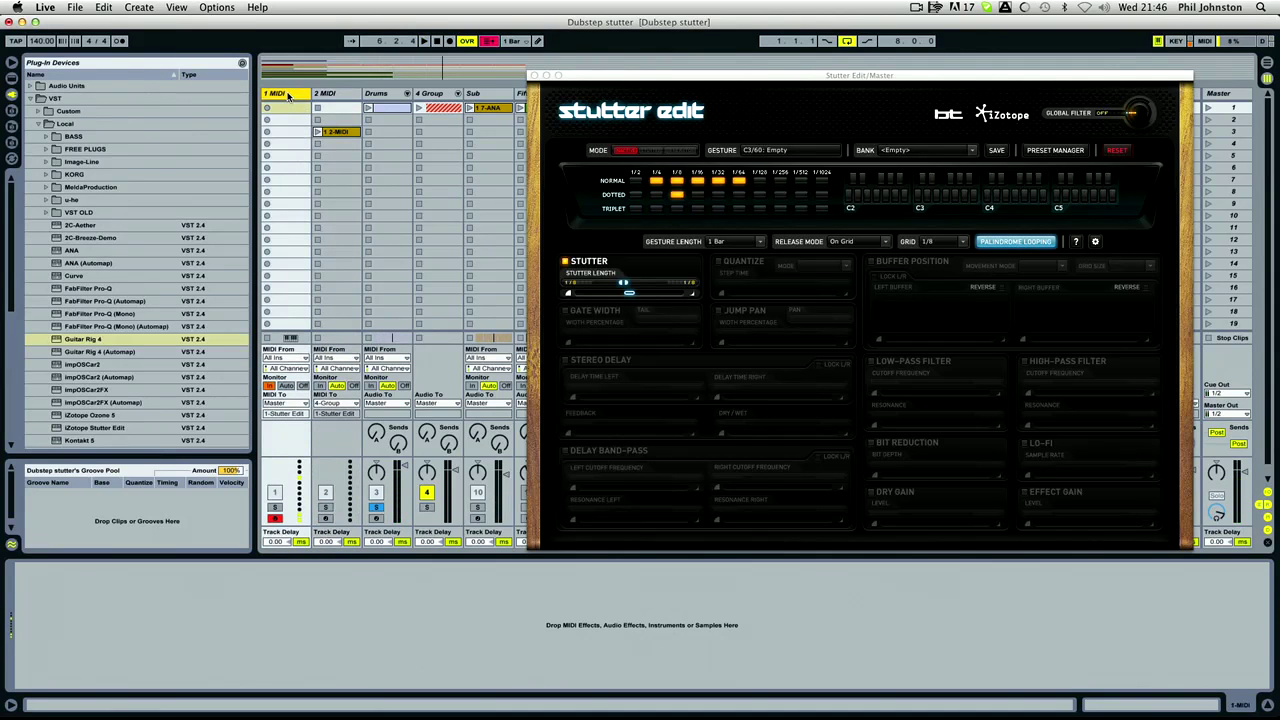
pyautogui.press('z')
pyautogui.click(536, 75)
# Step: Set the 1 MIDI track's monitoring to Auto and route its MIDI output to Master
pyautogui.click(287, 386)
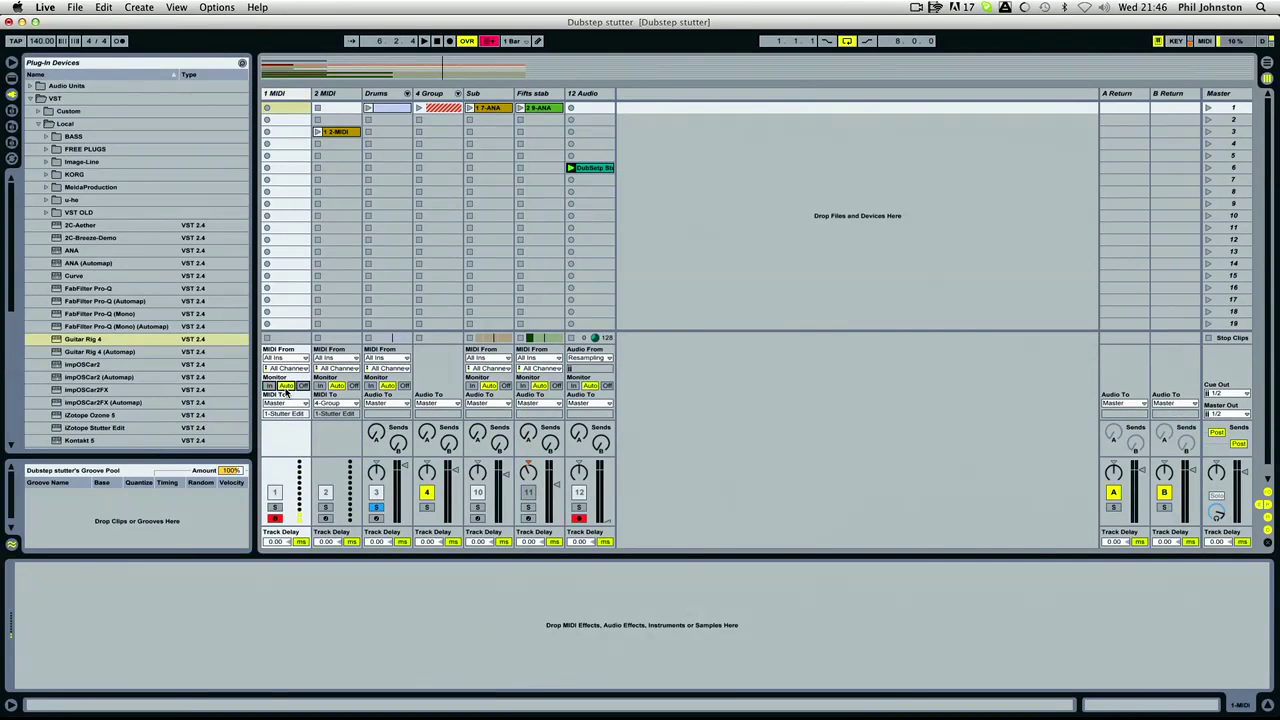
pyautogui.click(285, 403)
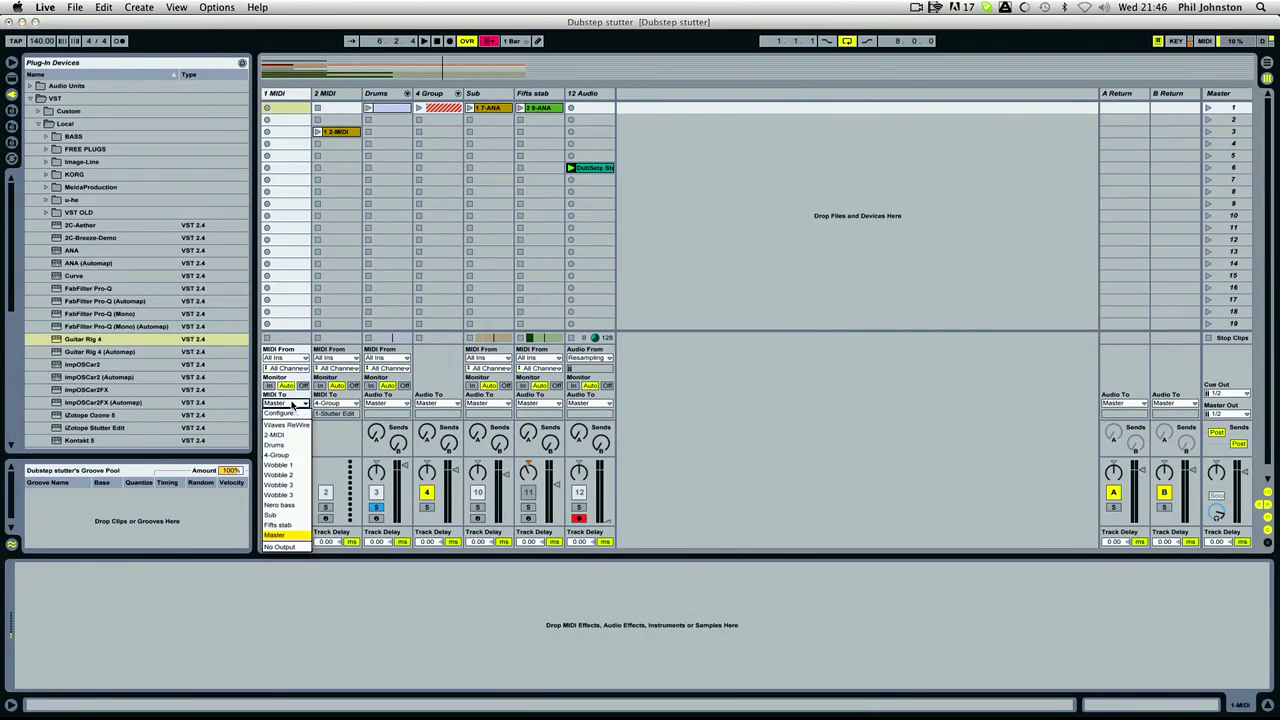
pyautogui.click(298, 536)
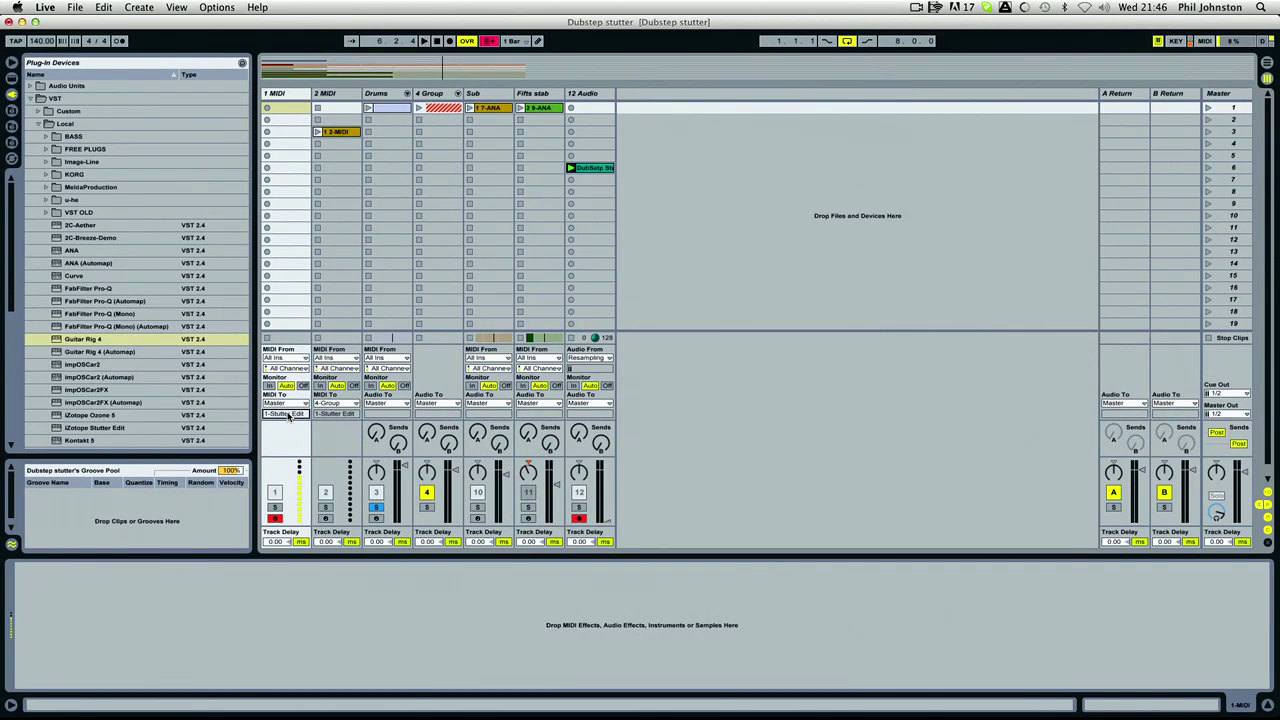
# Step: Reopen the Master track's Stutter Edit window and switch on the empty C3/60 gesture
pyautogui.click(1226, 94)
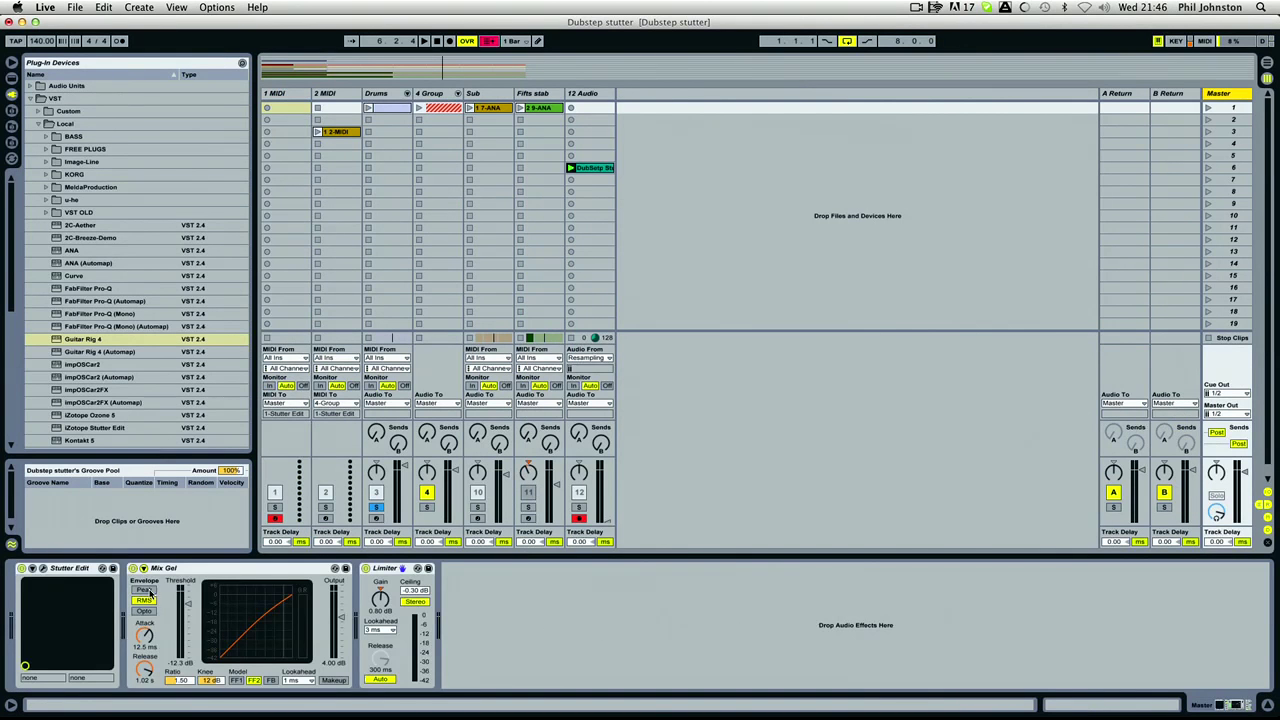
pyautogui.click(43, 569)
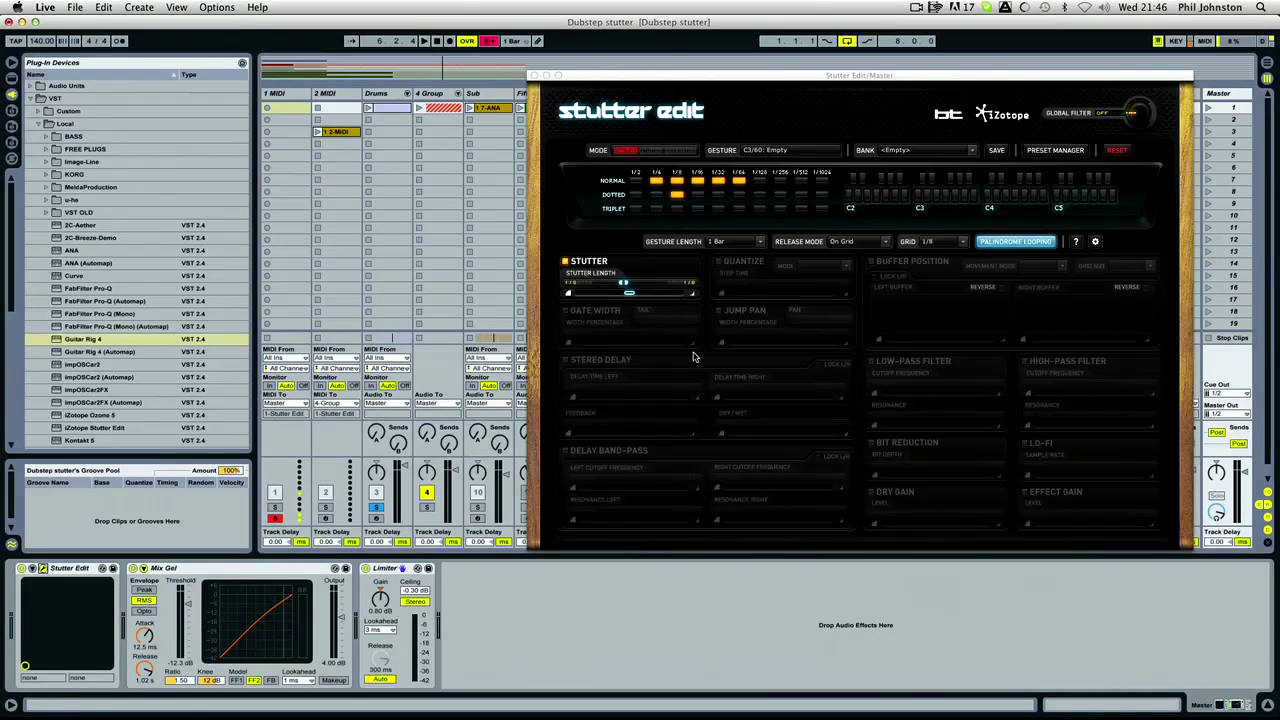
pyautogui.click(652, 153)
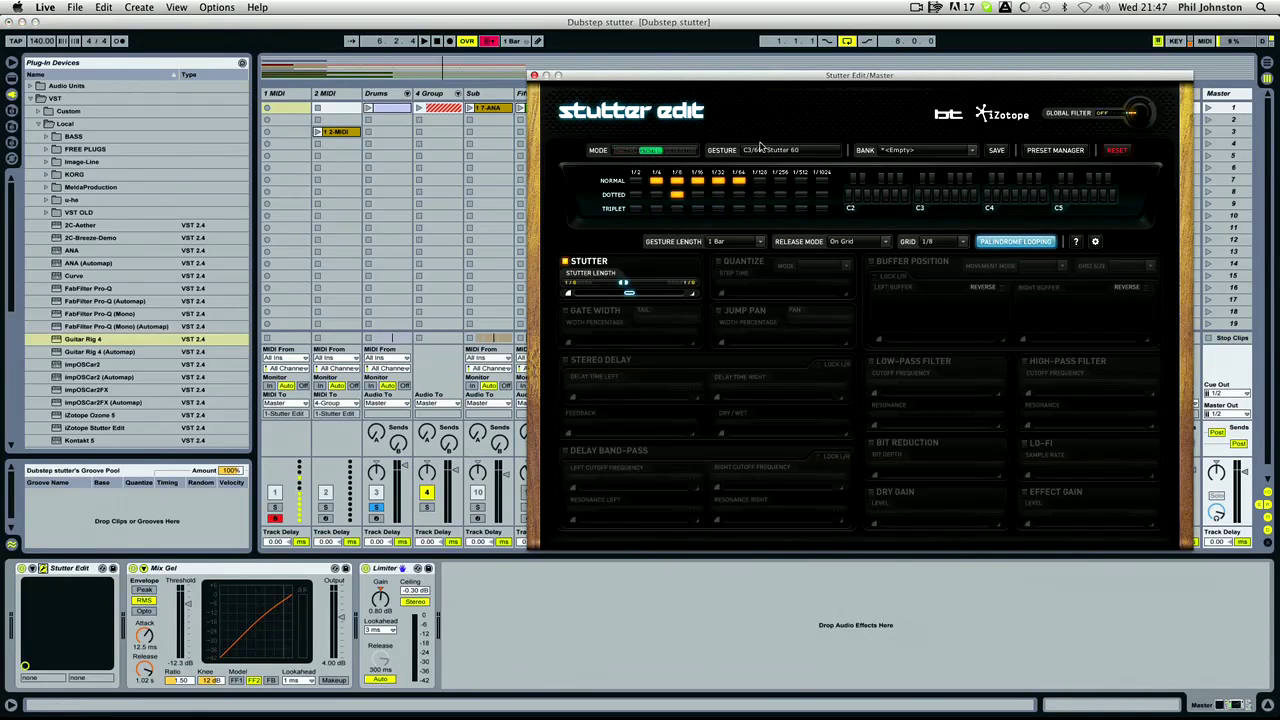
# Step: Close the Stutter Edit window, dismiss the crash report, and relaunch Ableton Live with the Dubstep stutter set recovered
pyautogui.click(534, 75)
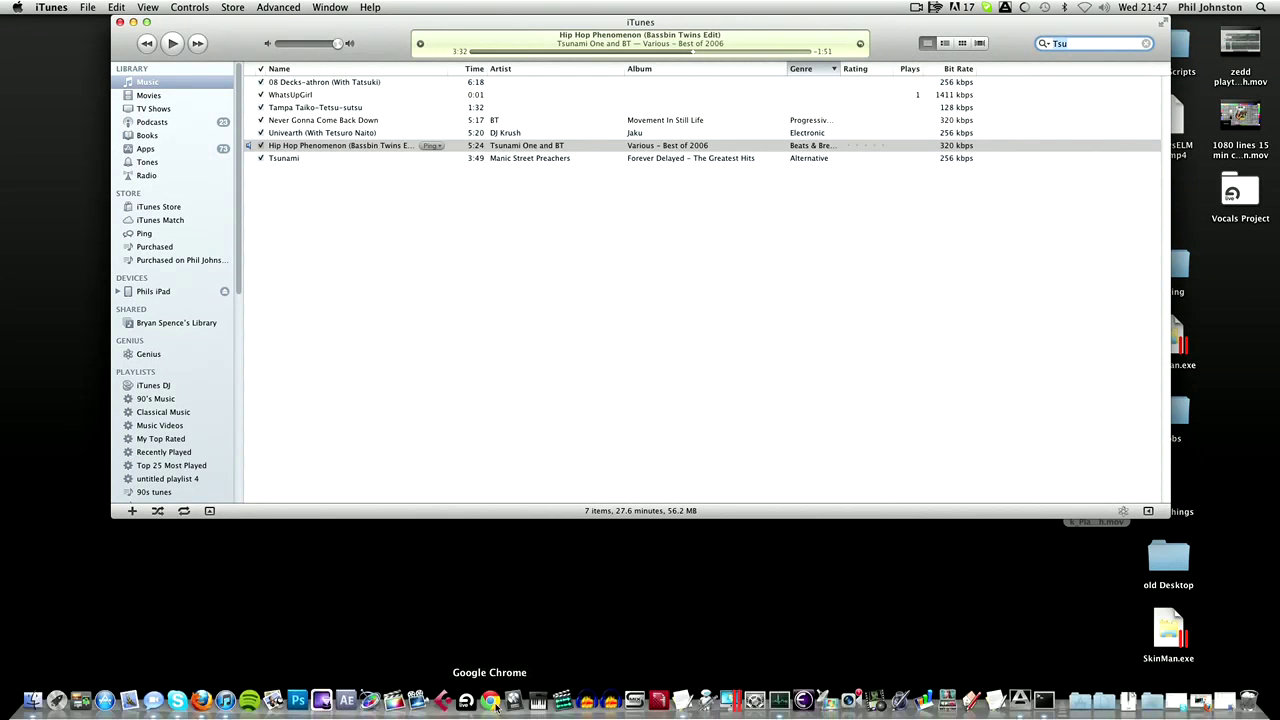
pyautogui.click(466, 699)
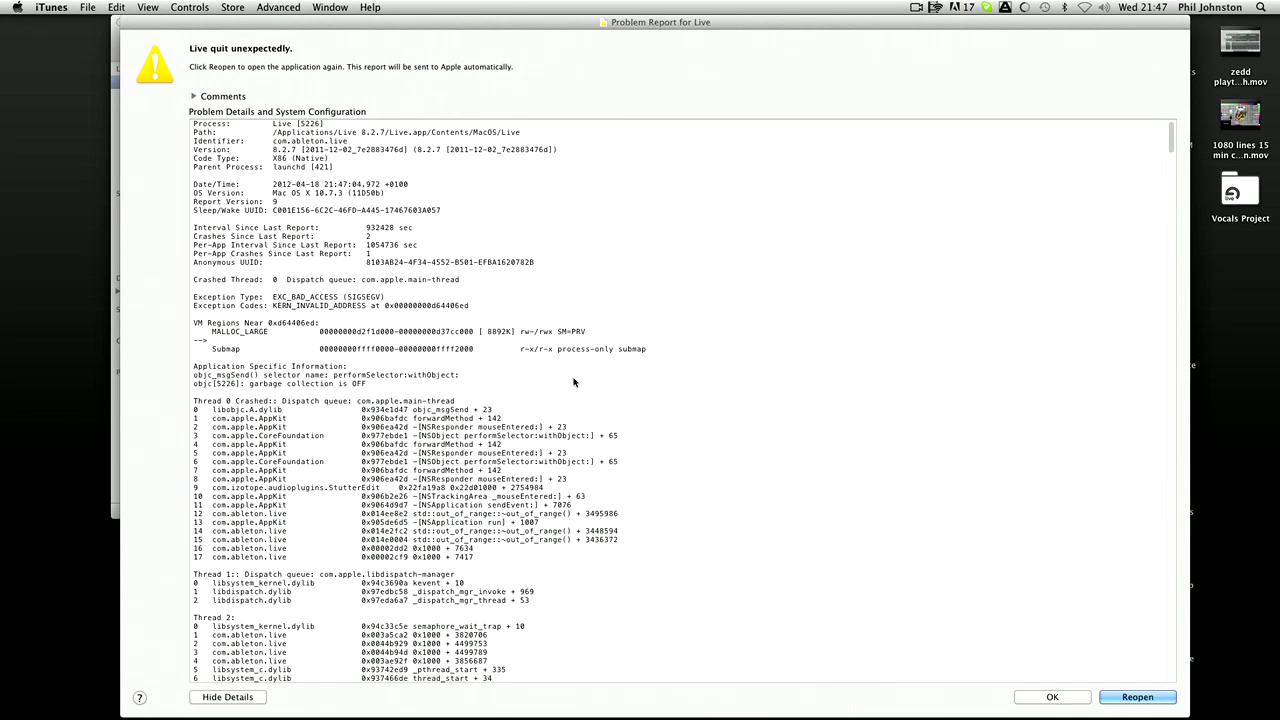
pyautogui.click(1050, 697)
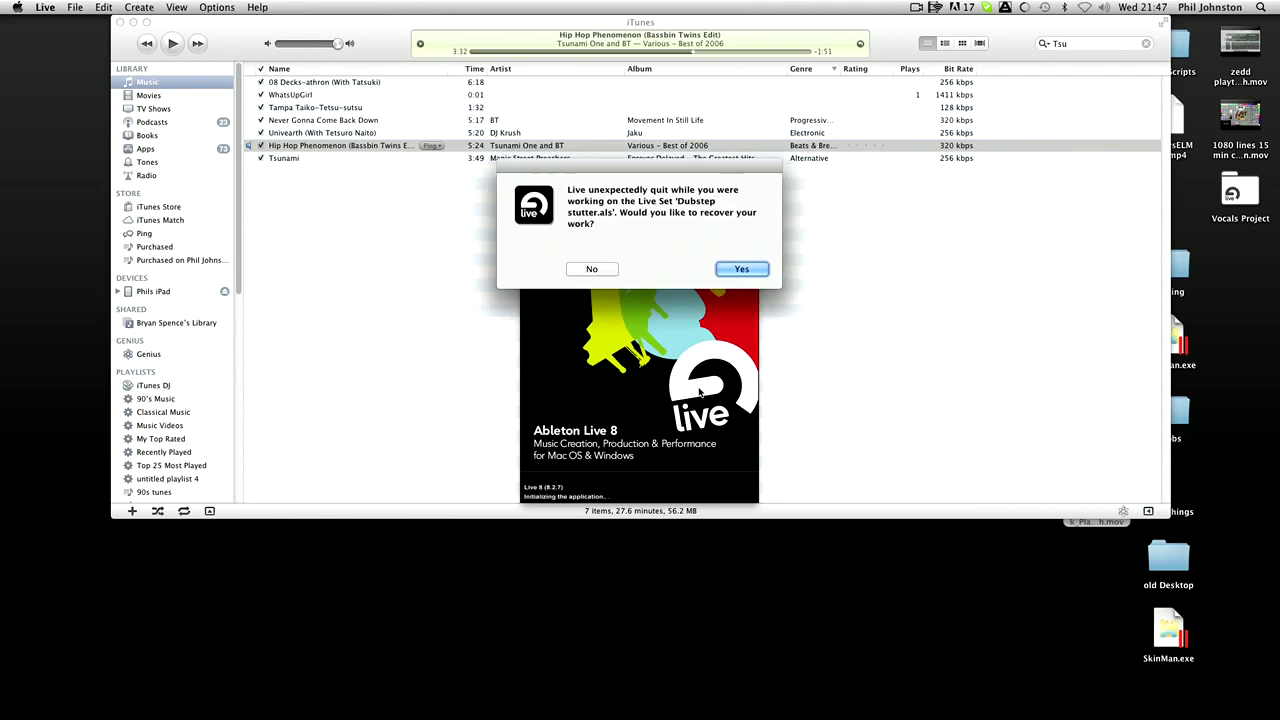
pyautogui.click(742, 269)
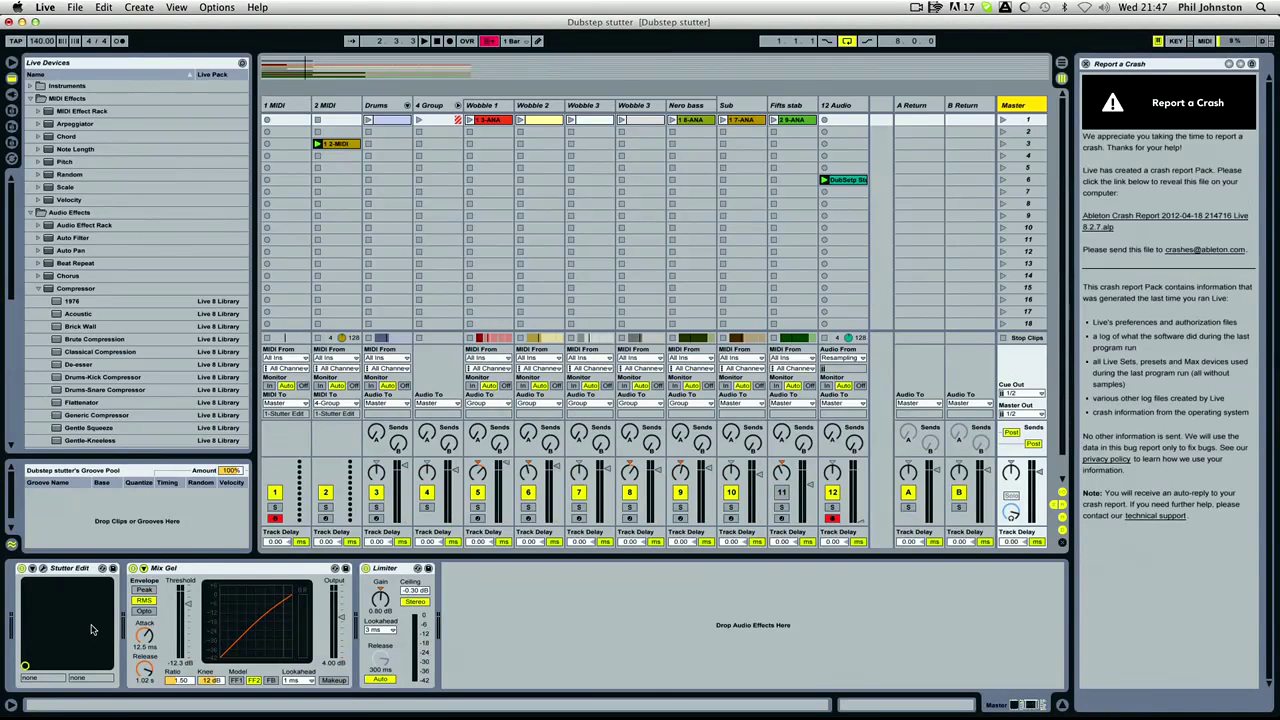
# Step: Delete the Stutter Edit plug-in from the Master track's device chain
pyautogui.click(82, 572)
pyautogui.press('Delete')
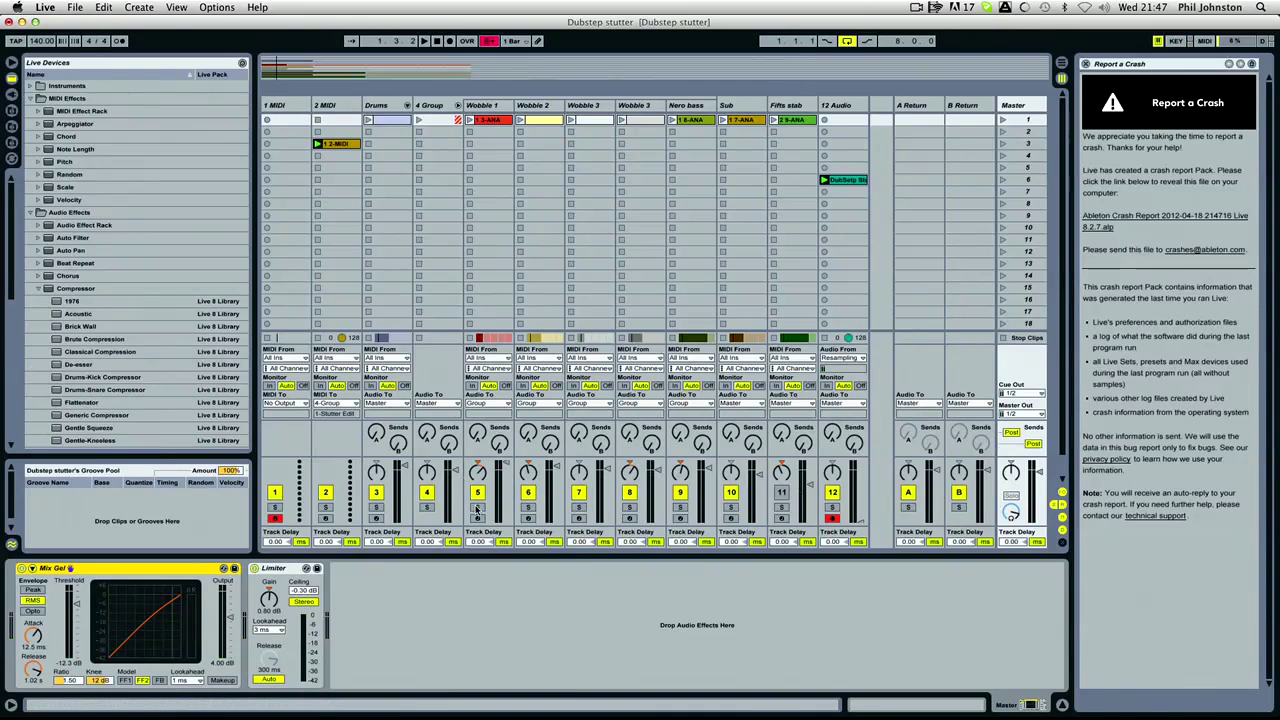
pyautogui.keyDown('super'); pyautogui.click(578, 492); pyautogui.keyUp('super')
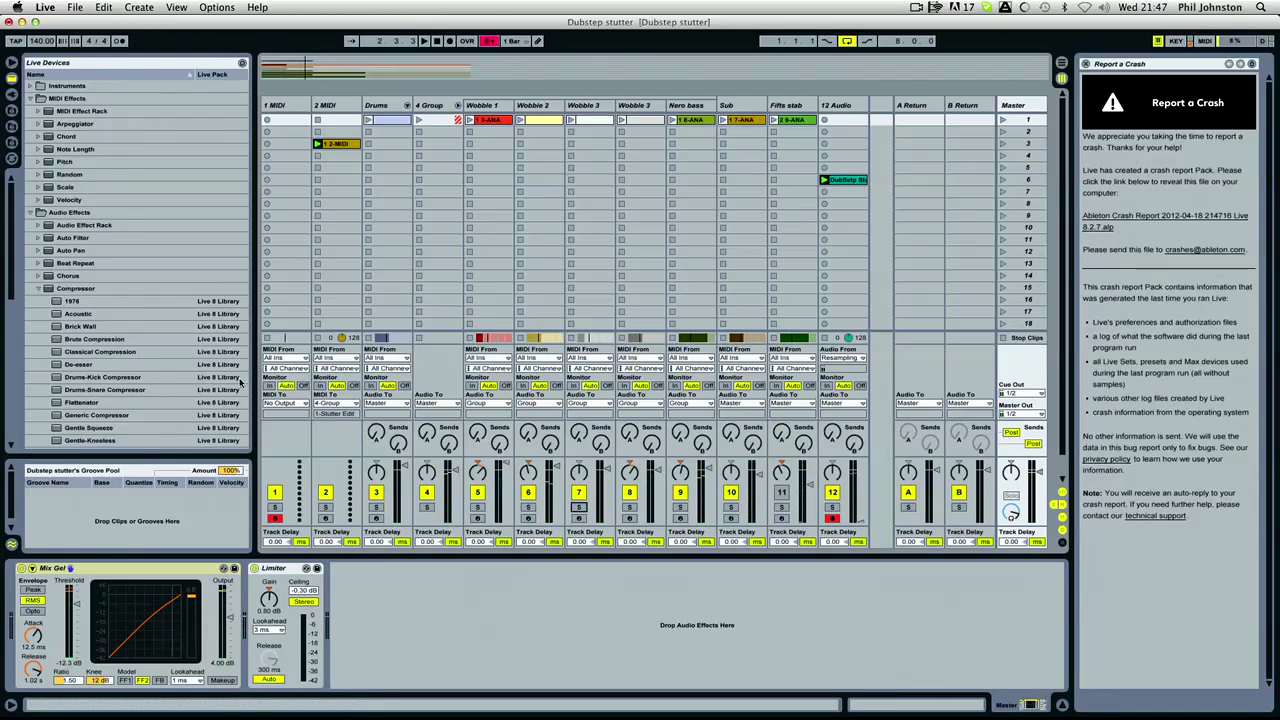
# Step: Add the iZotope Stutter Edit VST after the Limiter on the Master track and move its window clear of the first tracks
pyautogui.click(328, 104)
pyautogui.click(285, 106)
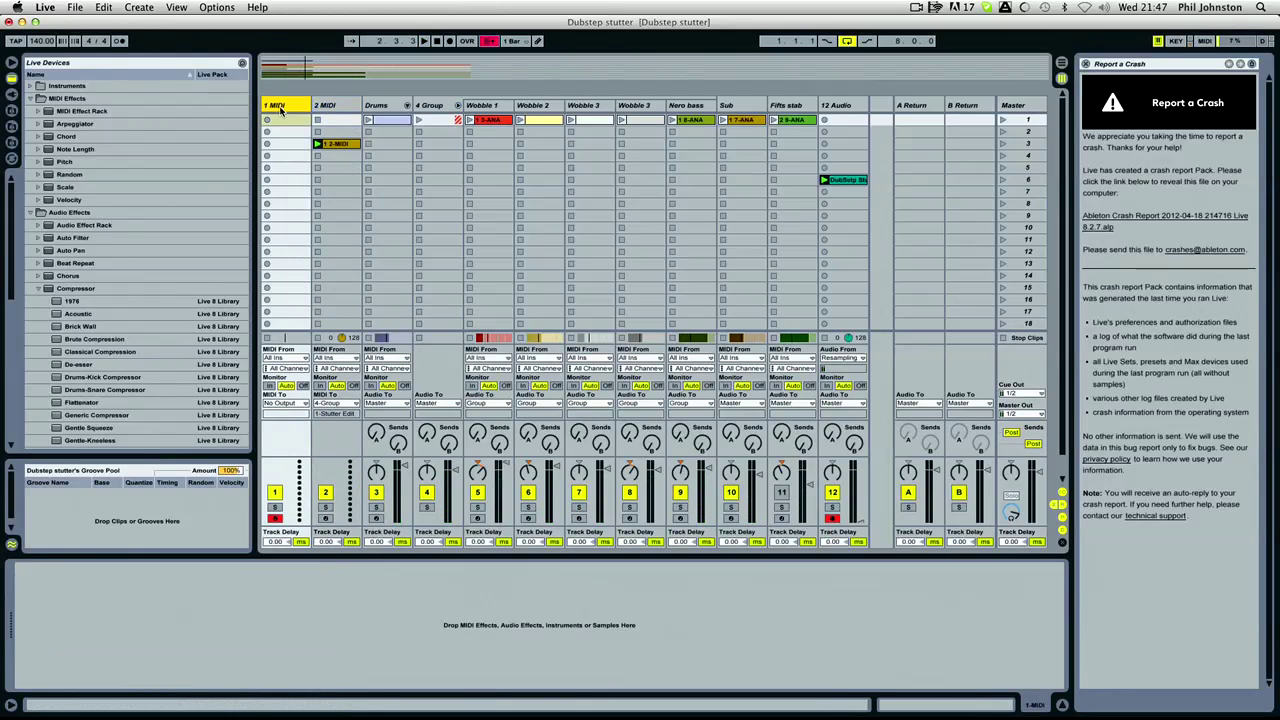
pyautogui.click(1024, 110)
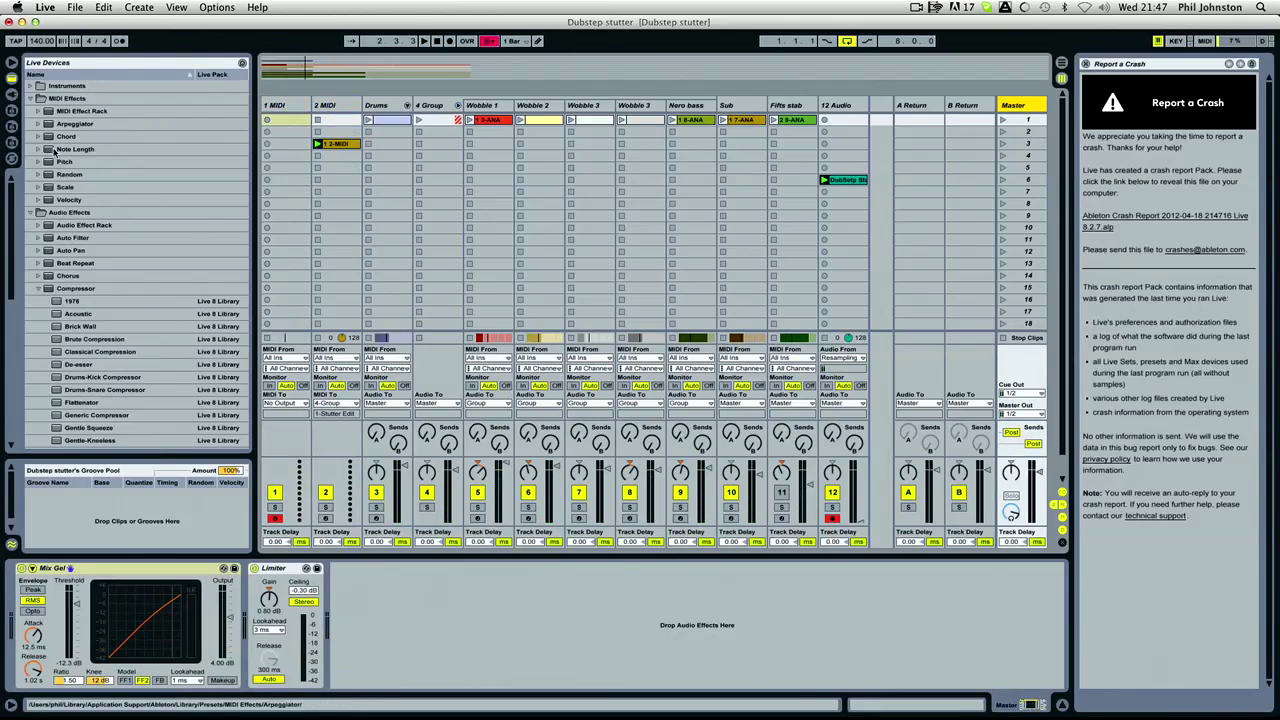
pyautogui.click(11, 93)
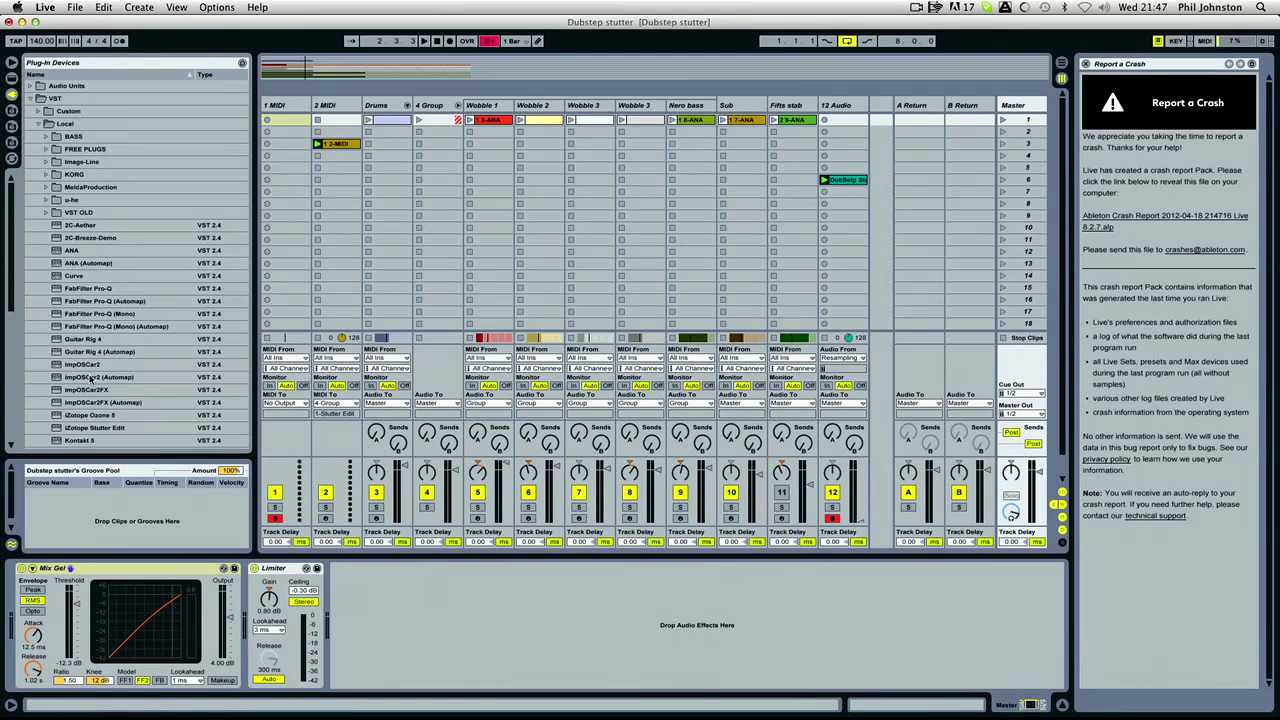
pyautogui.scroll(-5, 90, 428)
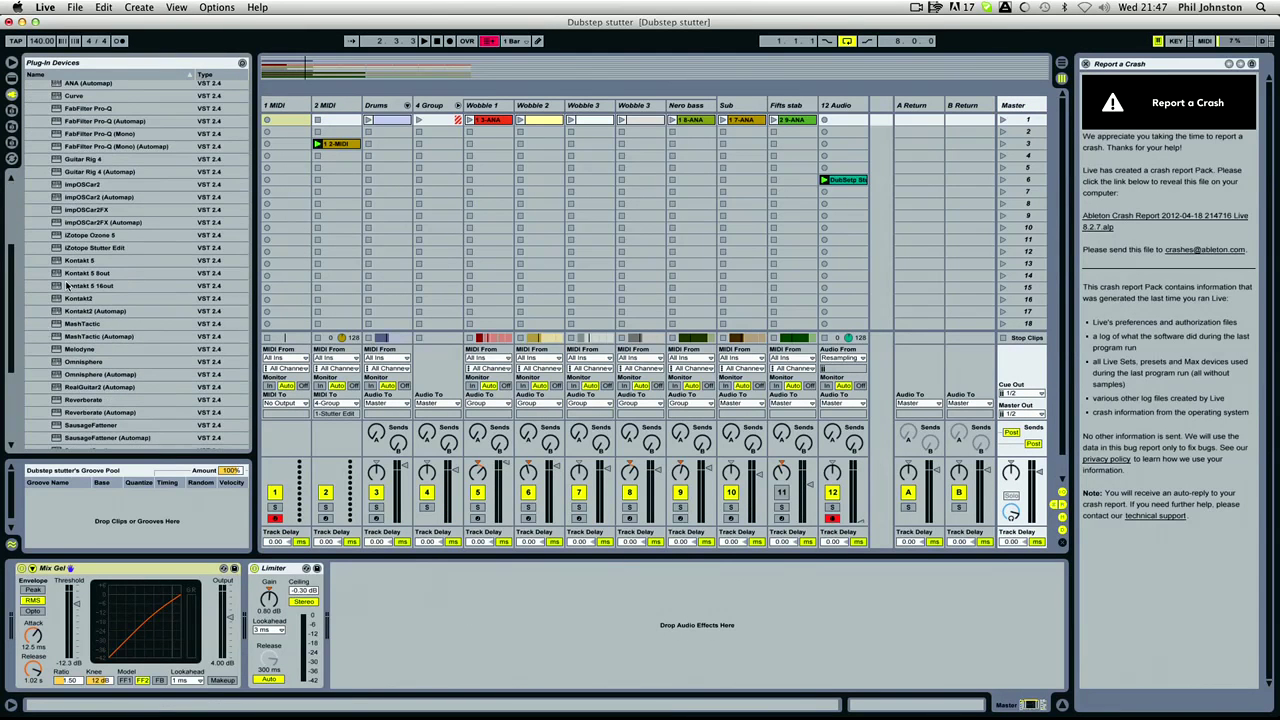
pyautogui.moveTo(97, 249); pyautogui.dragTo(414, 595)
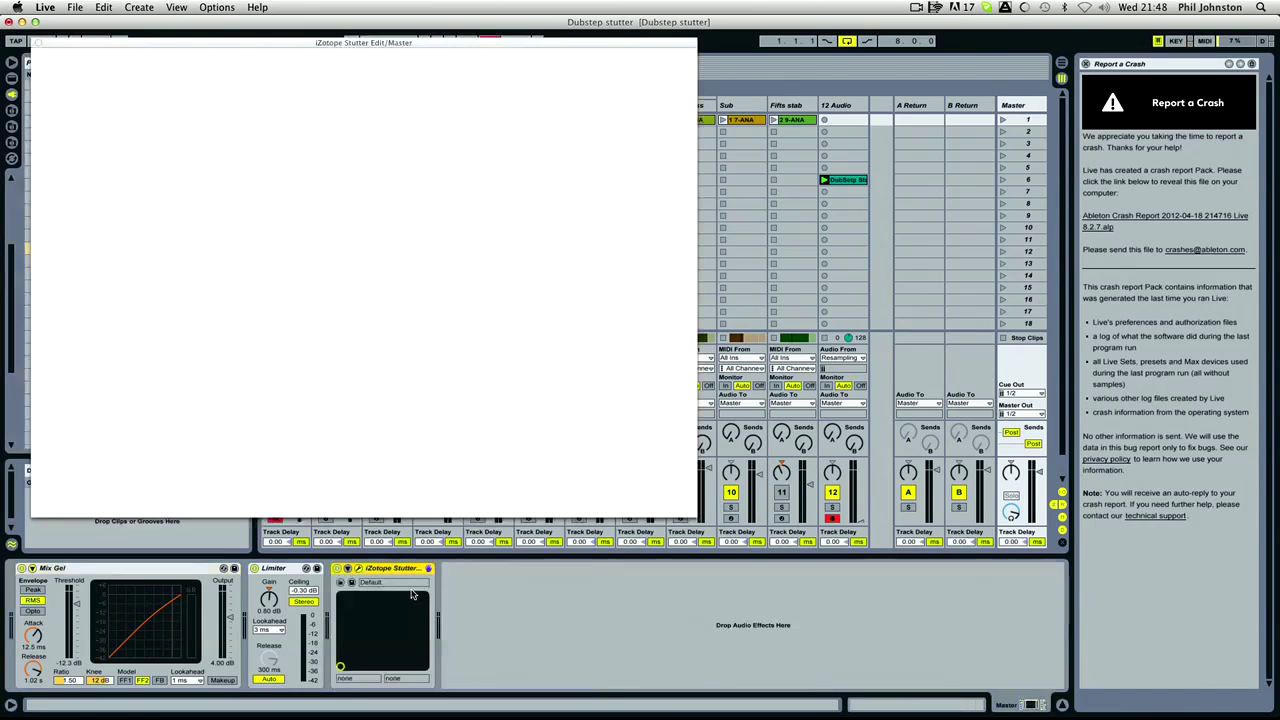
pyautogui.moveTo(197, 42); pyautogui.dragTo(647, 82)
# Step: Route the 1 MIDI track's output to Master so it feeds the new iZotope Stutter Edit instance
pyautogui.click(291, 107)
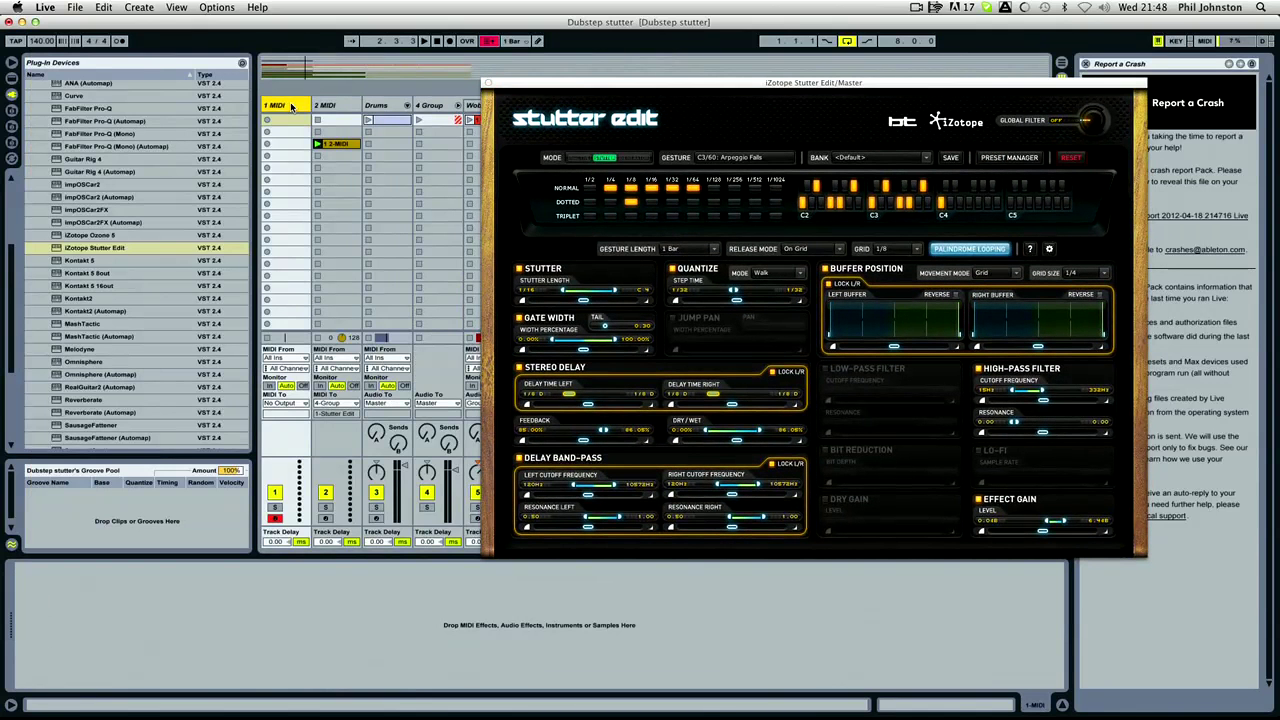
pyautogui.click(286, 403)
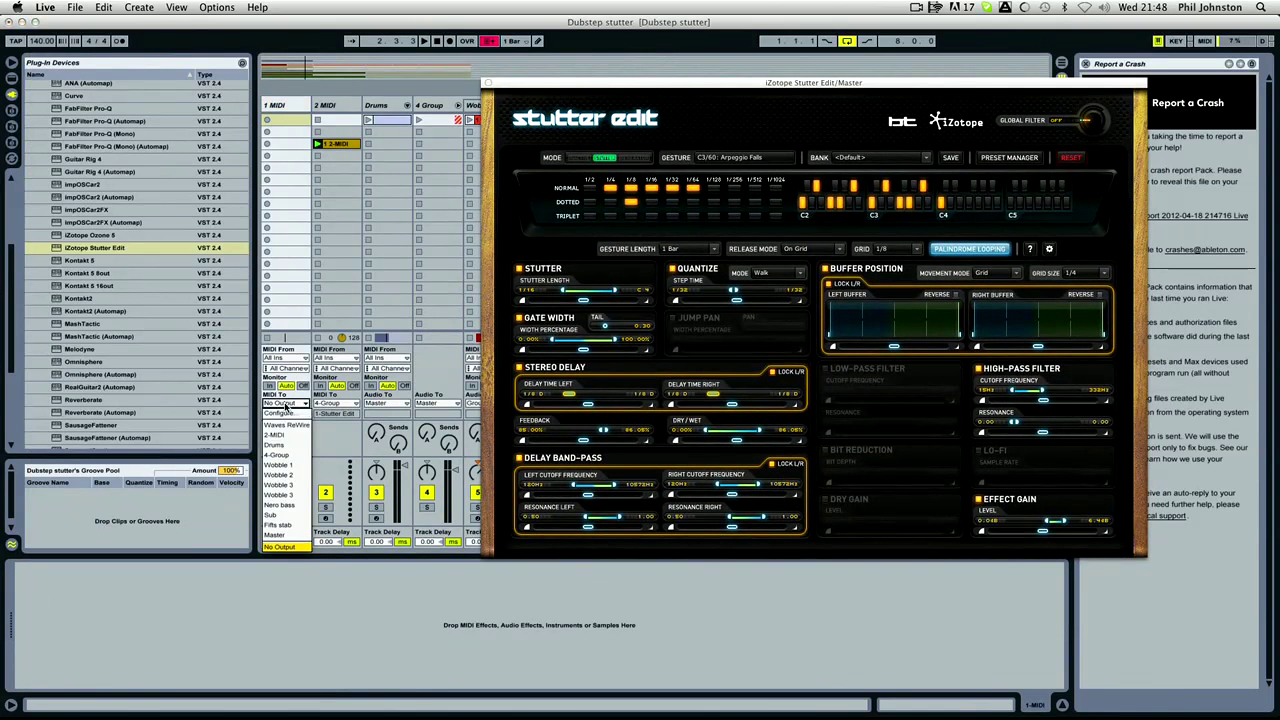
pyautogui.click(296, 536)
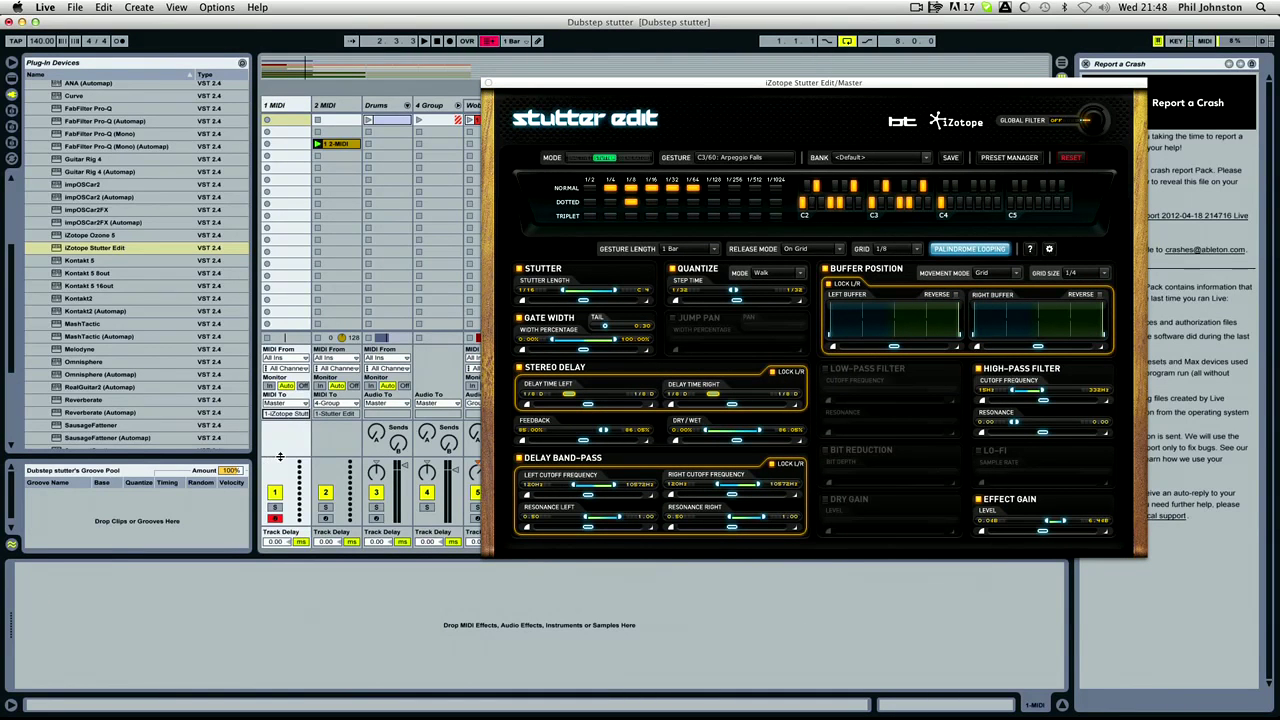
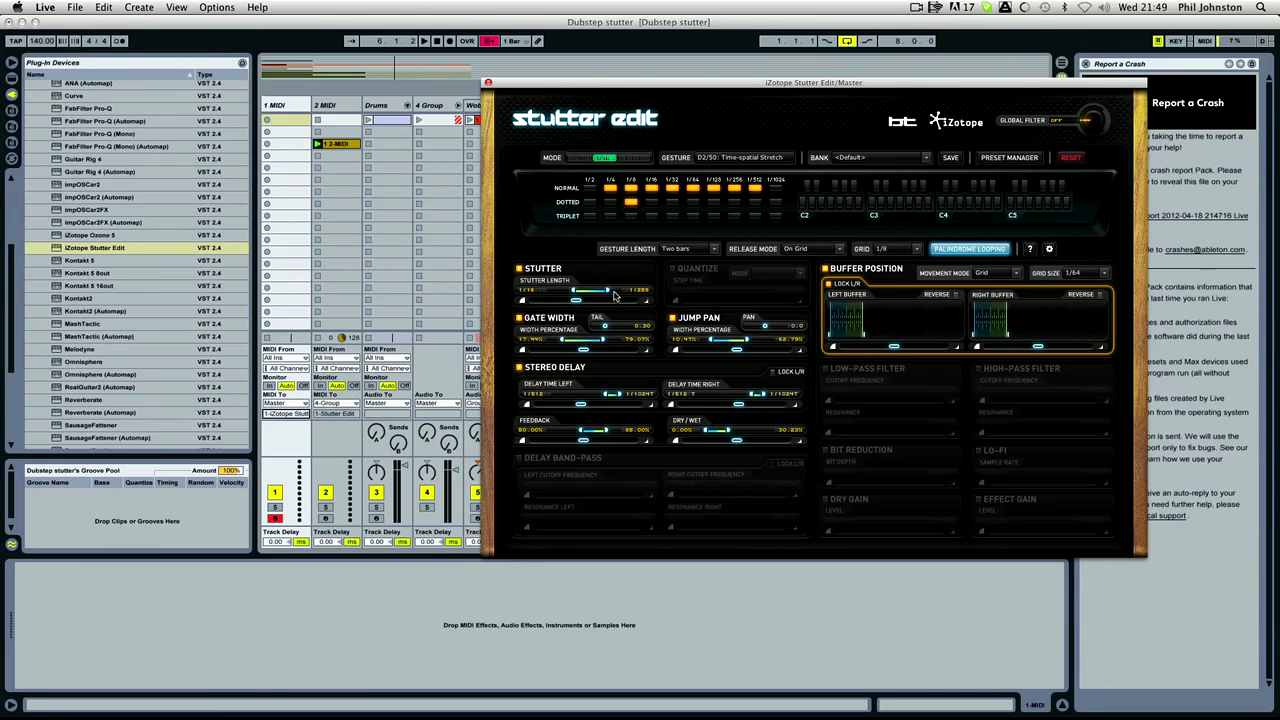
# Step: Try adjusting the Time-spatial Stretch gesture's stutter length, and open and close the preset manager
pyautogui.moveTo(604, 292); pyautogui.dragTo(572, 295)
pyautogui.click(1072, 160)
pyautogui.click(995, 162)
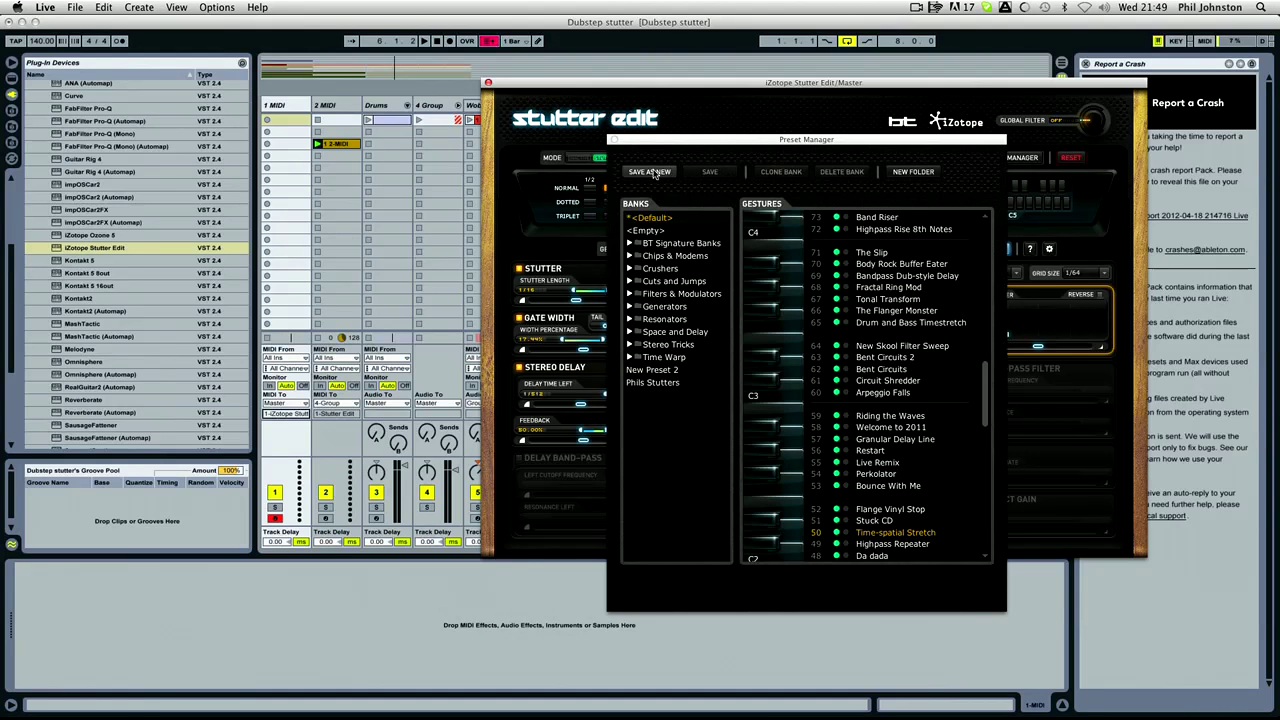
pyautogui.click(615, 141)
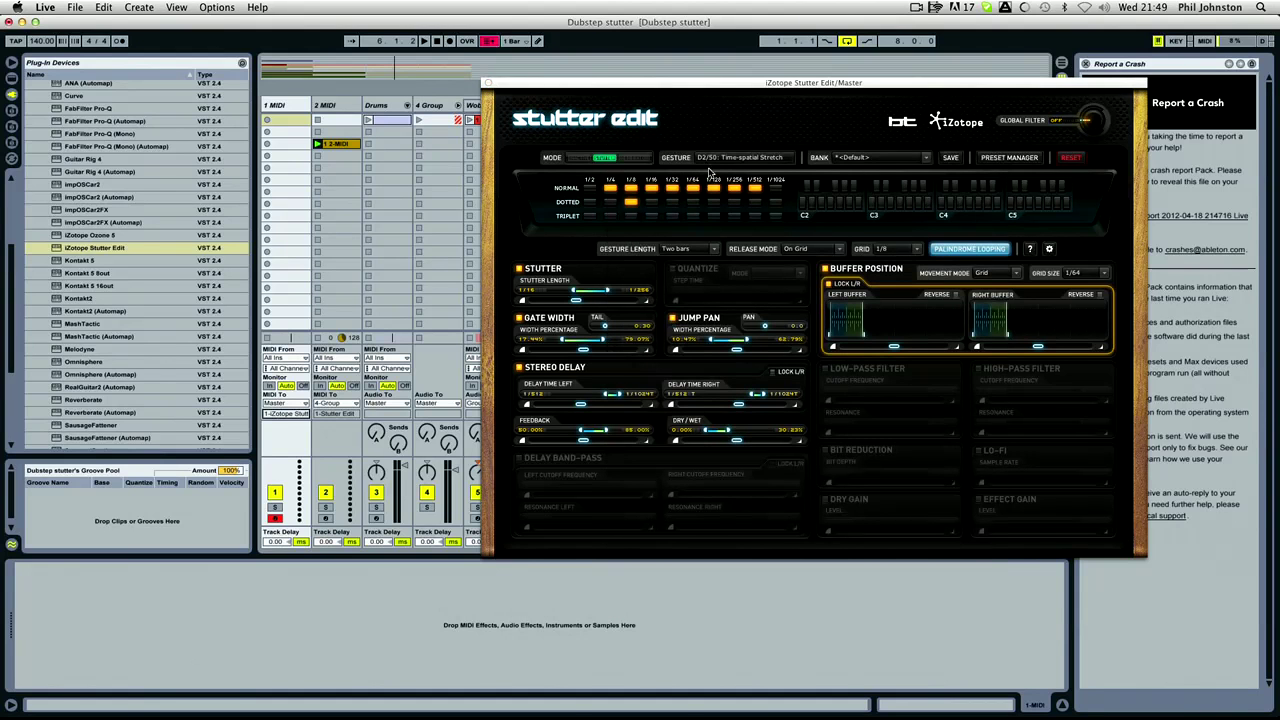
# Step: Load the <Empty> bank, play the track, and switch on the C2/48 gesture
pyautogui.click(929, 160)
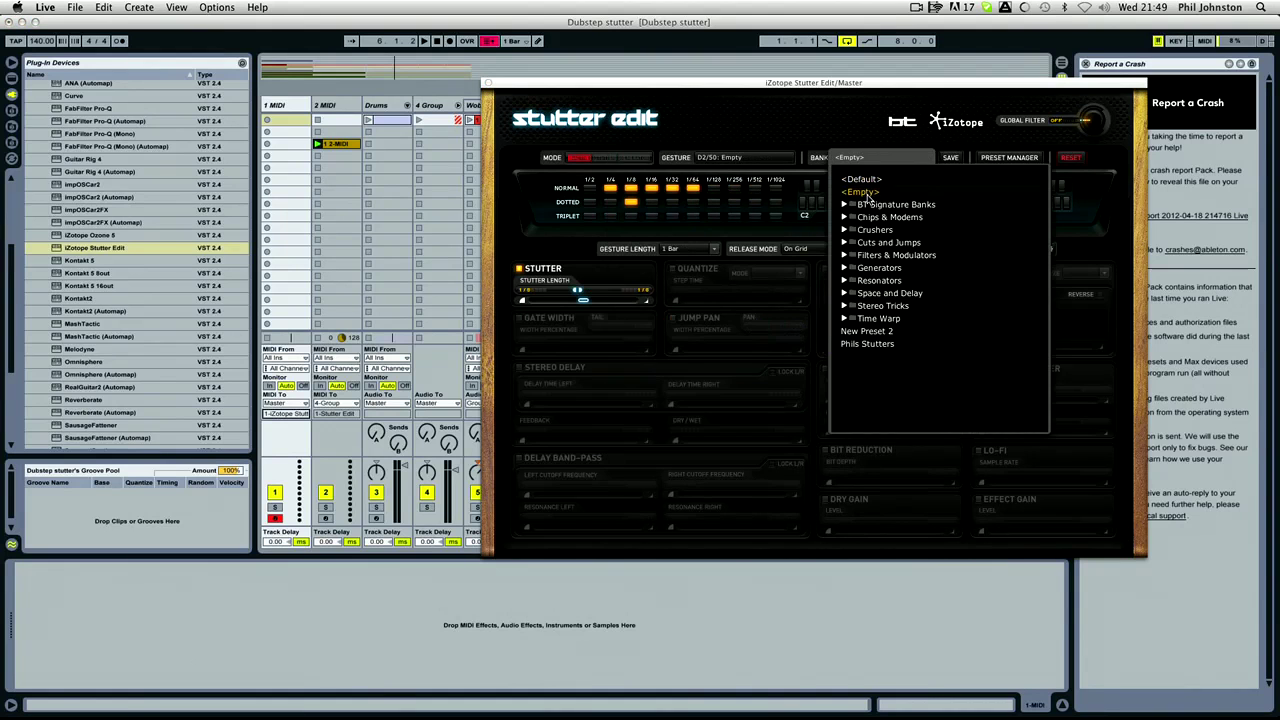
pyautogui.click(864, 192)
pyautogui.press('space')
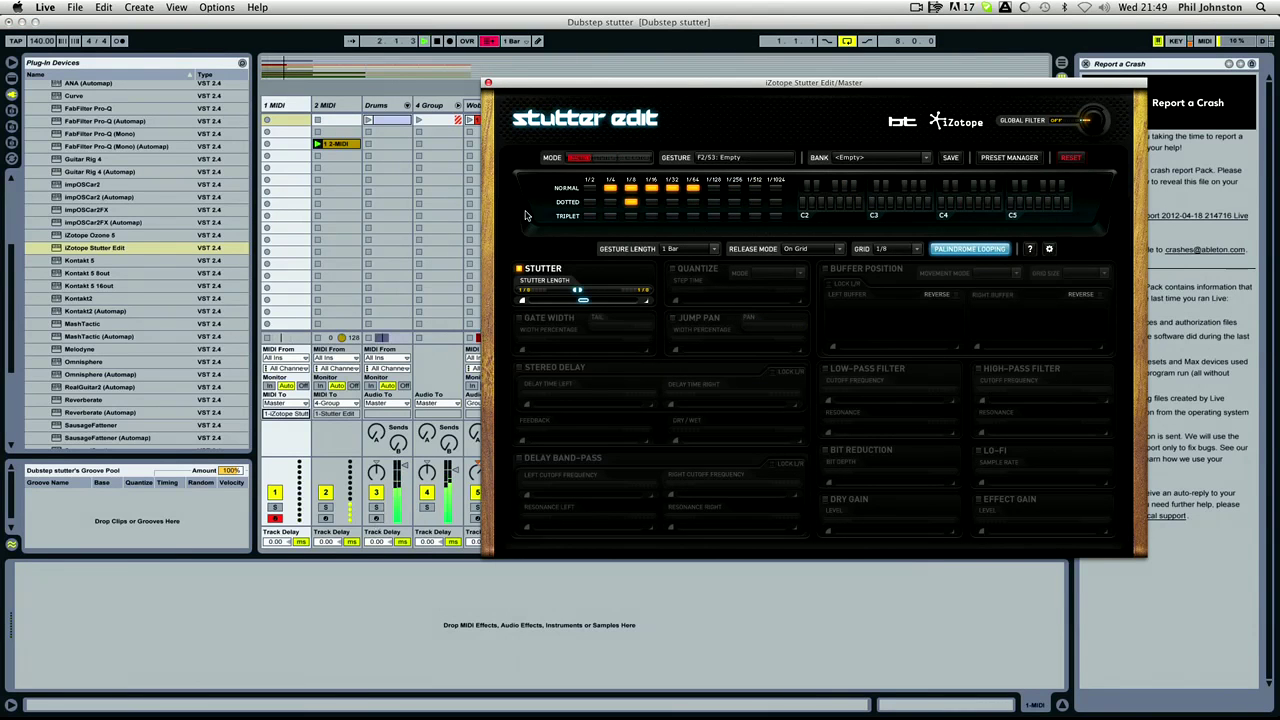
pyautogui.click(615, 158)
pyautogui.click(610, 159)
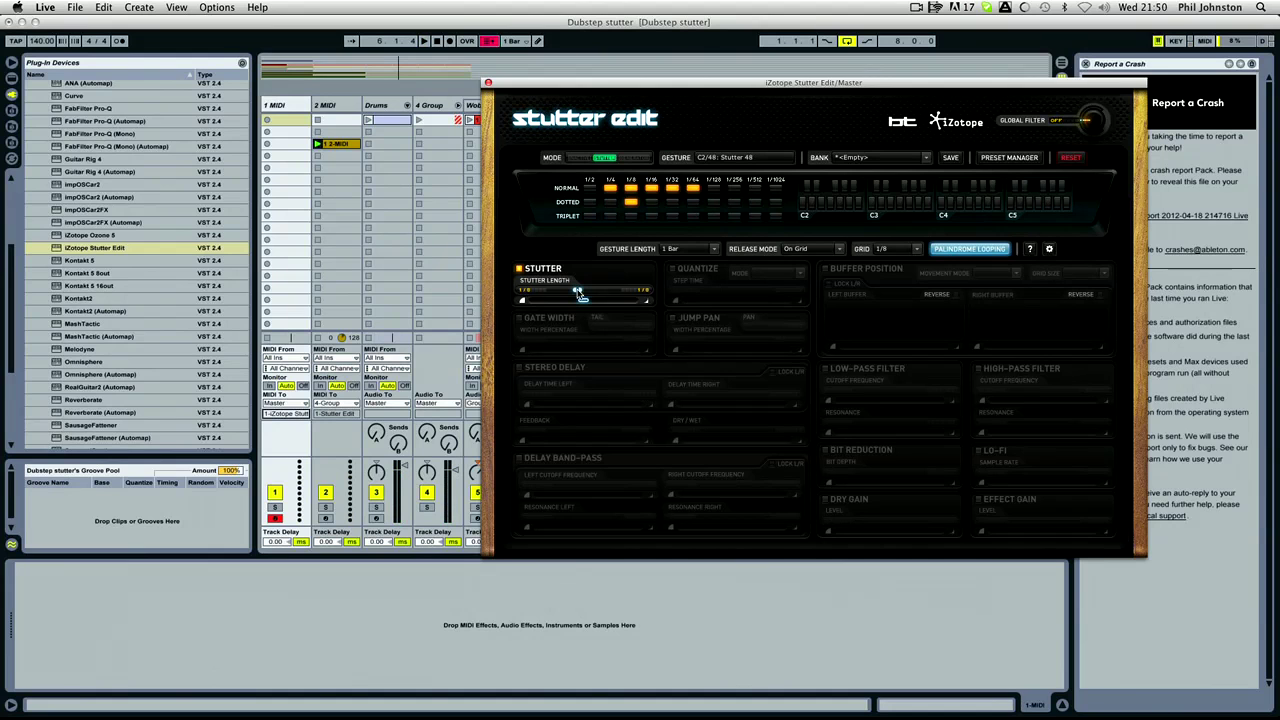
# Step: Set the C2/48 gesture's stutter length to 1/16 and enable Buffer Position, limited to the third quarter of the buffer
pyautogui.moveTo(578, 293); pyautogui.dragTo(590, 294)
pyautogui.click(826, 269)
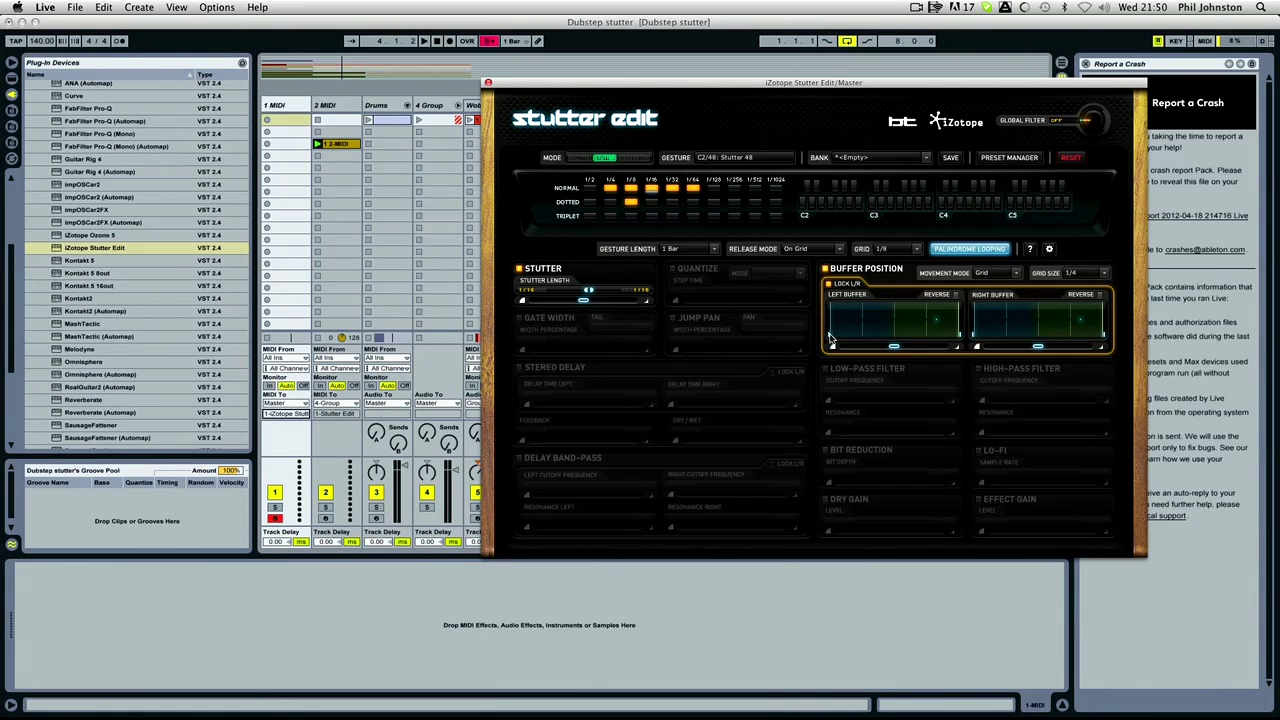
pyautogui.moveTo(960, 340); pyautogui.dragTo(927, 340)
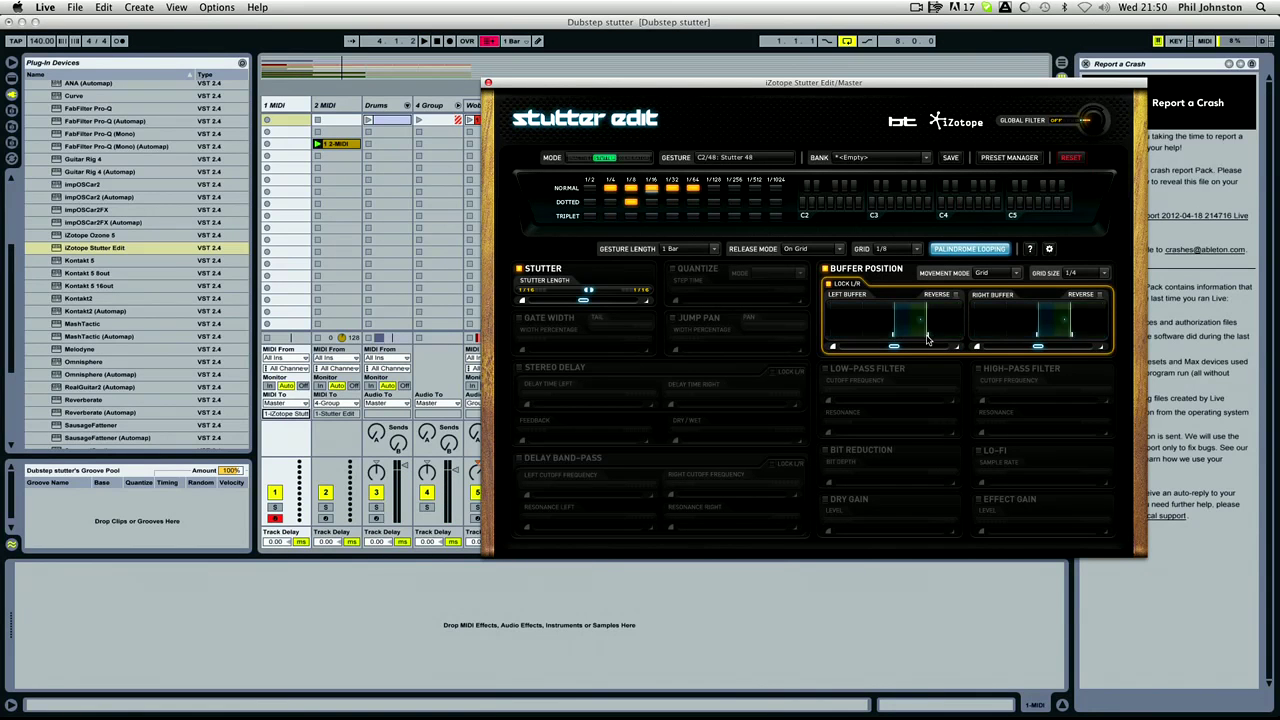
pyautogui.click(638, 634)
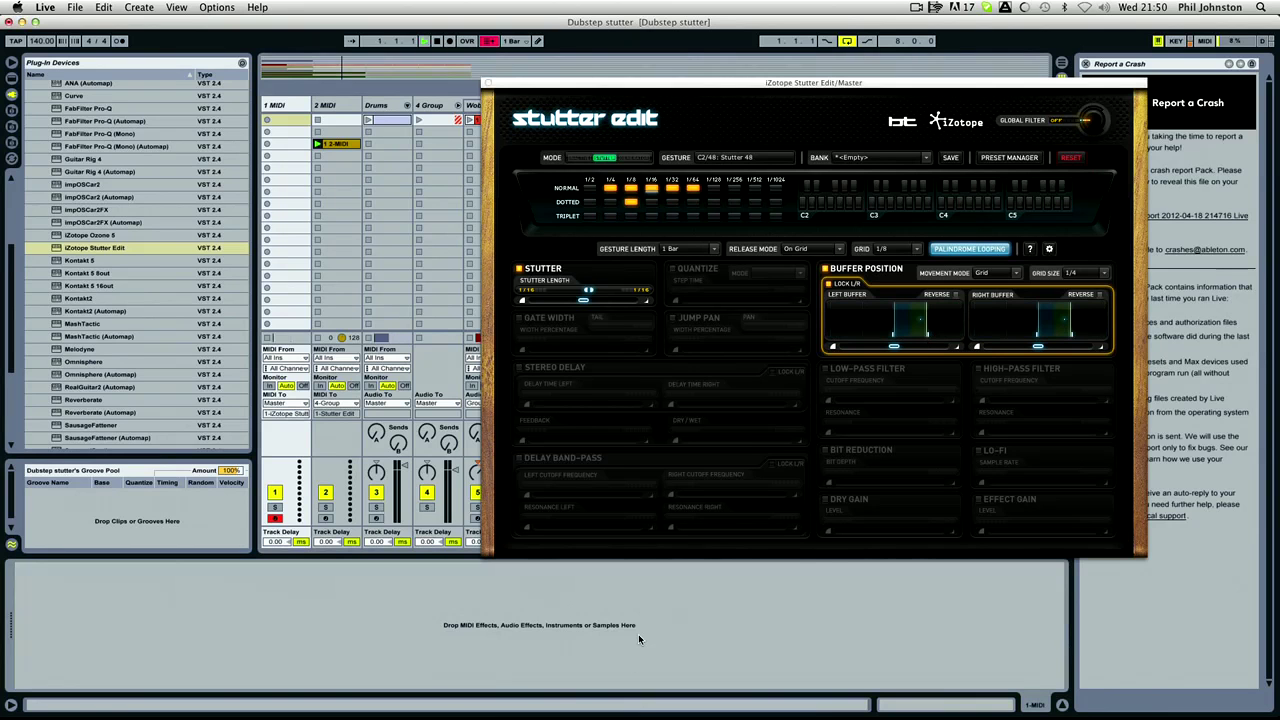
# Step: Extend the buffer range to the two middle quarters, set its grid size to 1/8, and play the track to audition it
pyautogui.press('space')
pyautogui.moveTo(895, 345); pyautogui.dragTo(862, 340)
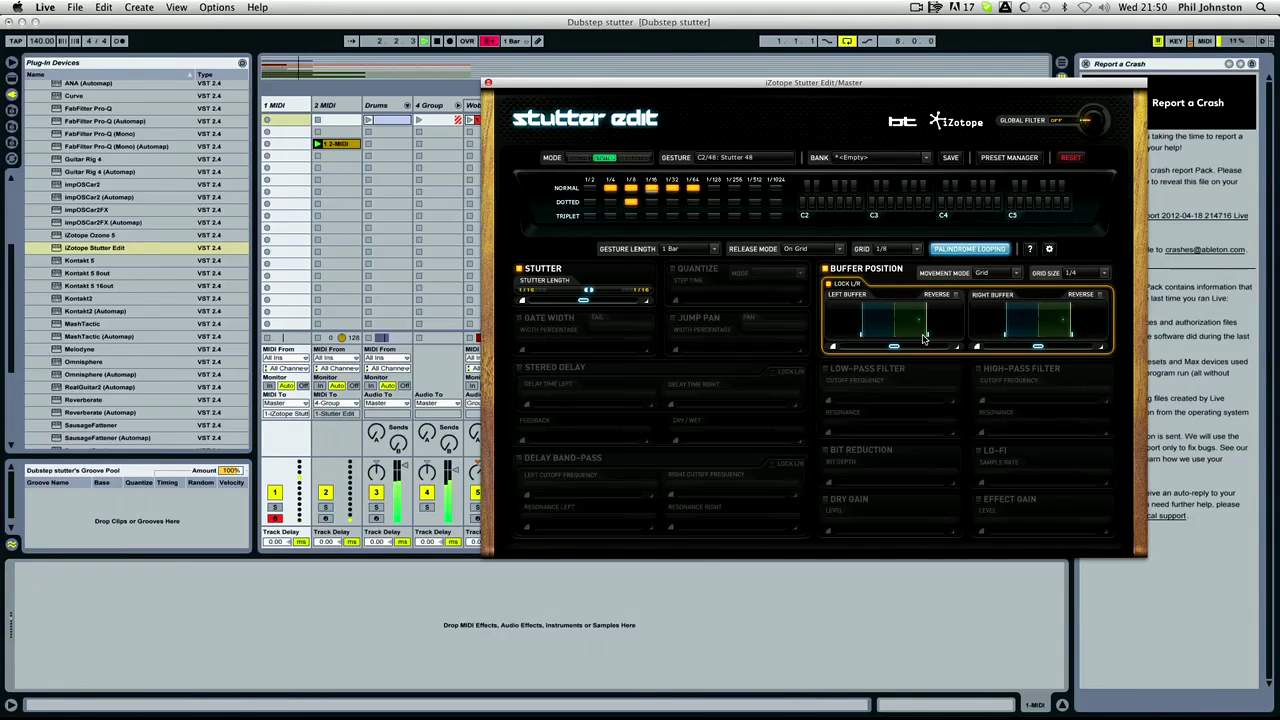
pyautogui.click(1104, 274)
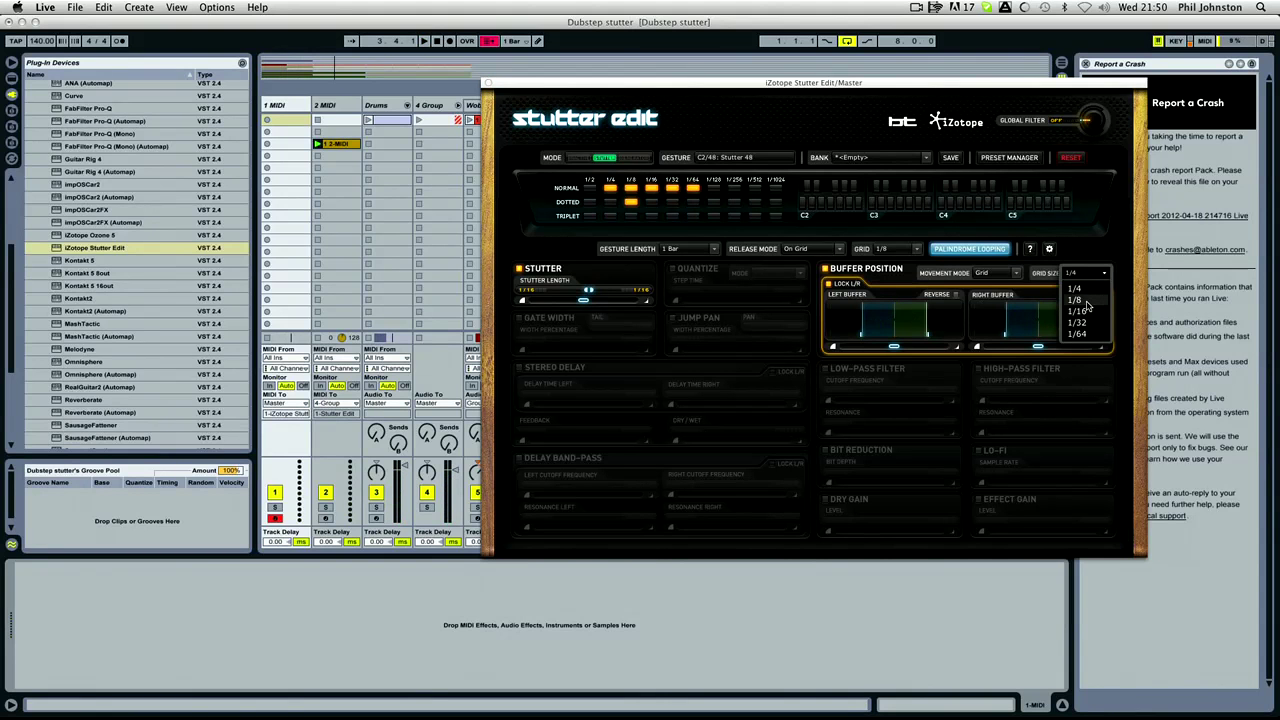
pyautogui.click(1076, 299)
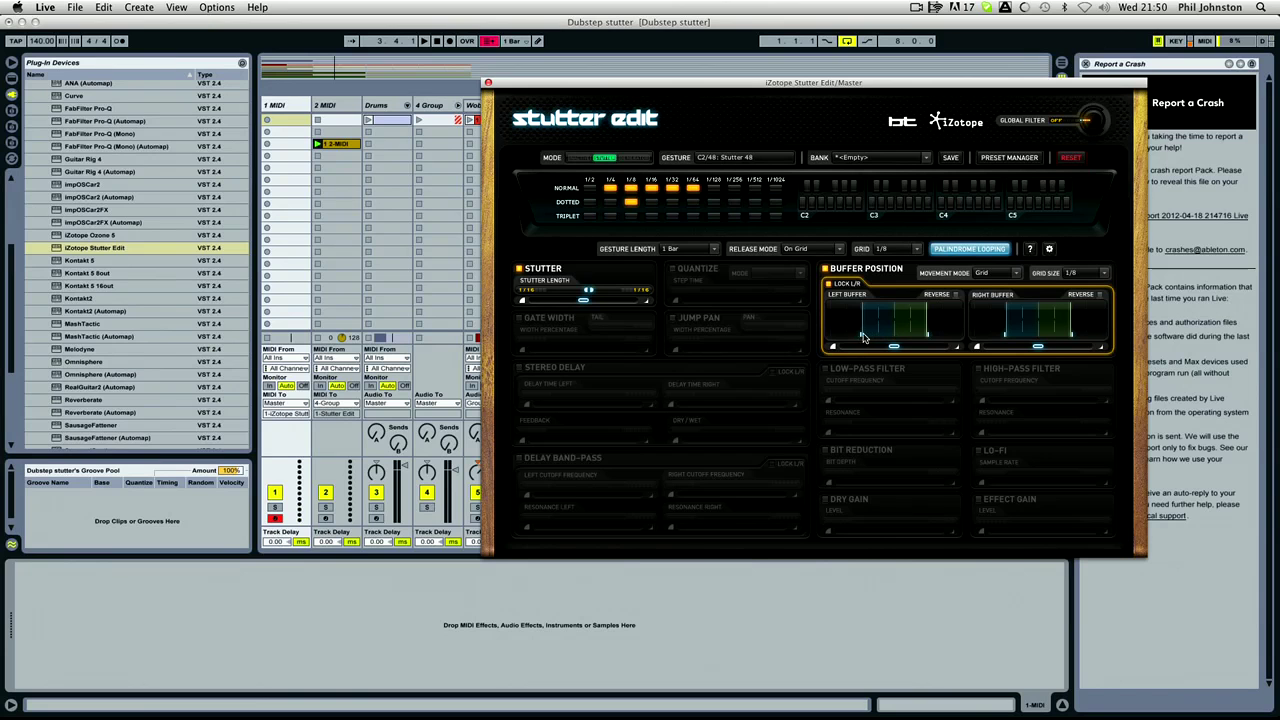
pyautogui.press('space')
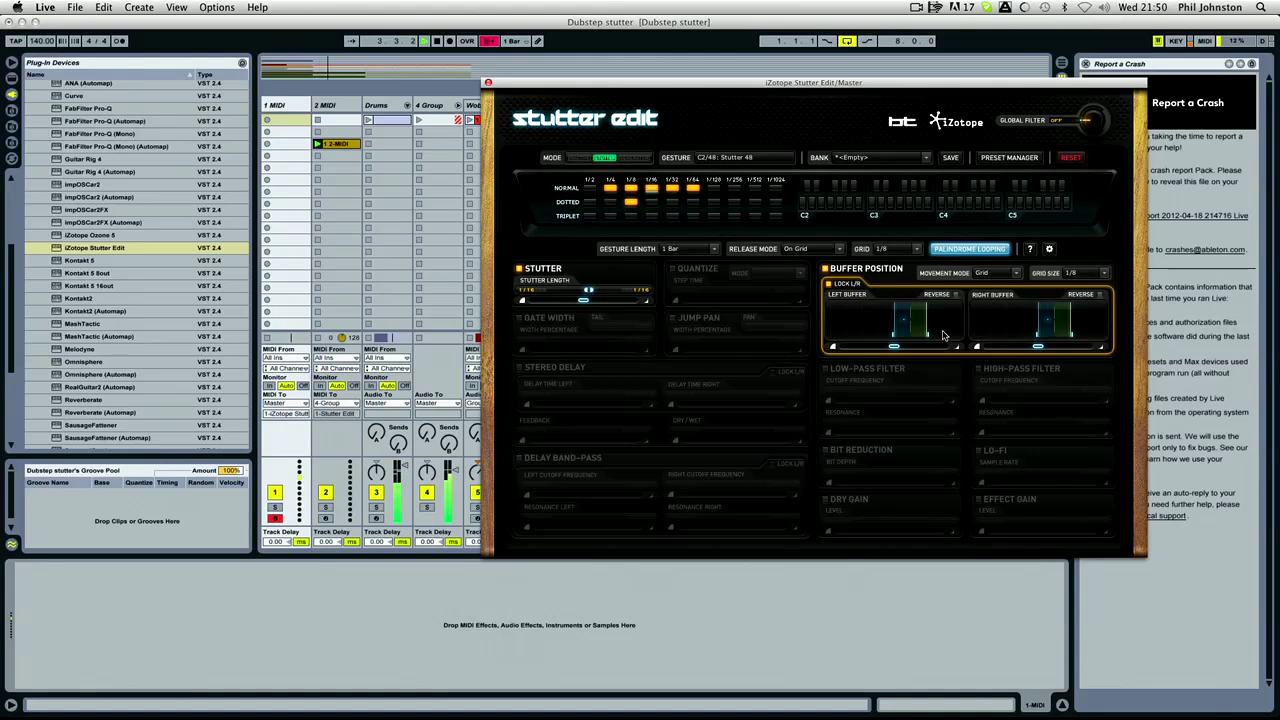
# Step: Try Slider and Random as the Buffer Position movement mode, play the track, and return the mode to Grid
pyautogui.click(1010, 273)
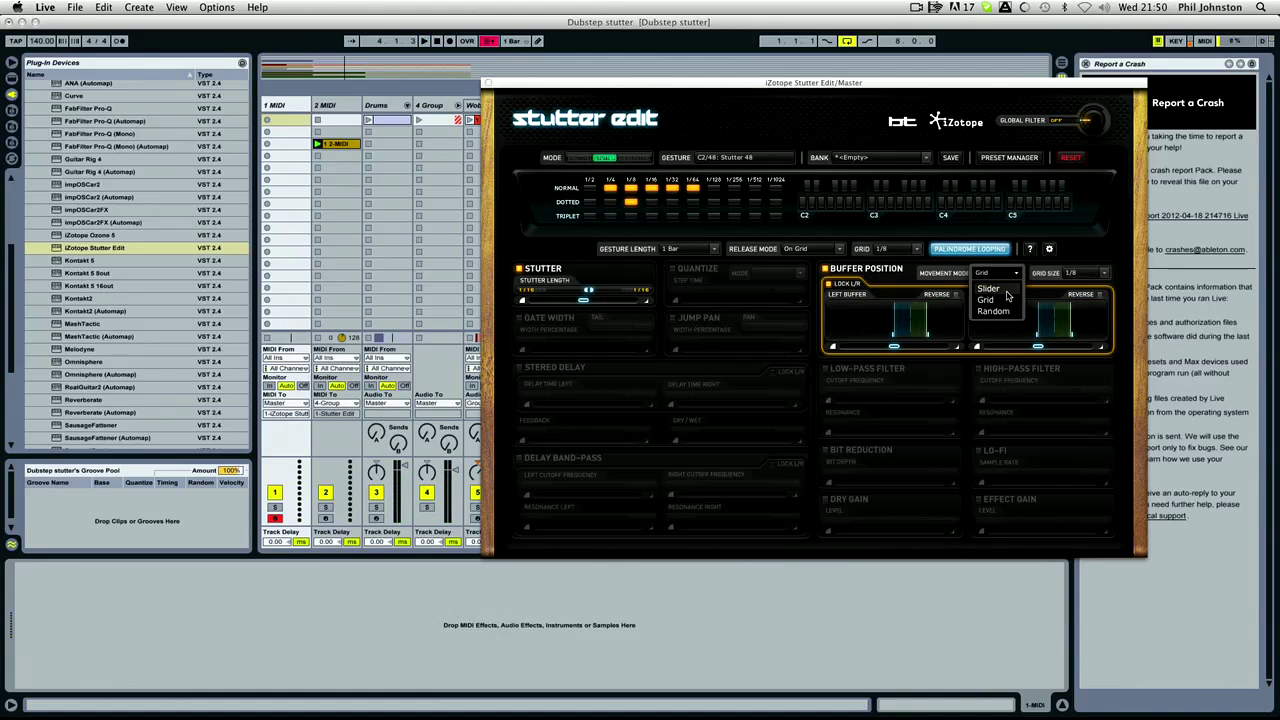
pyautogui.click(1007, 294)
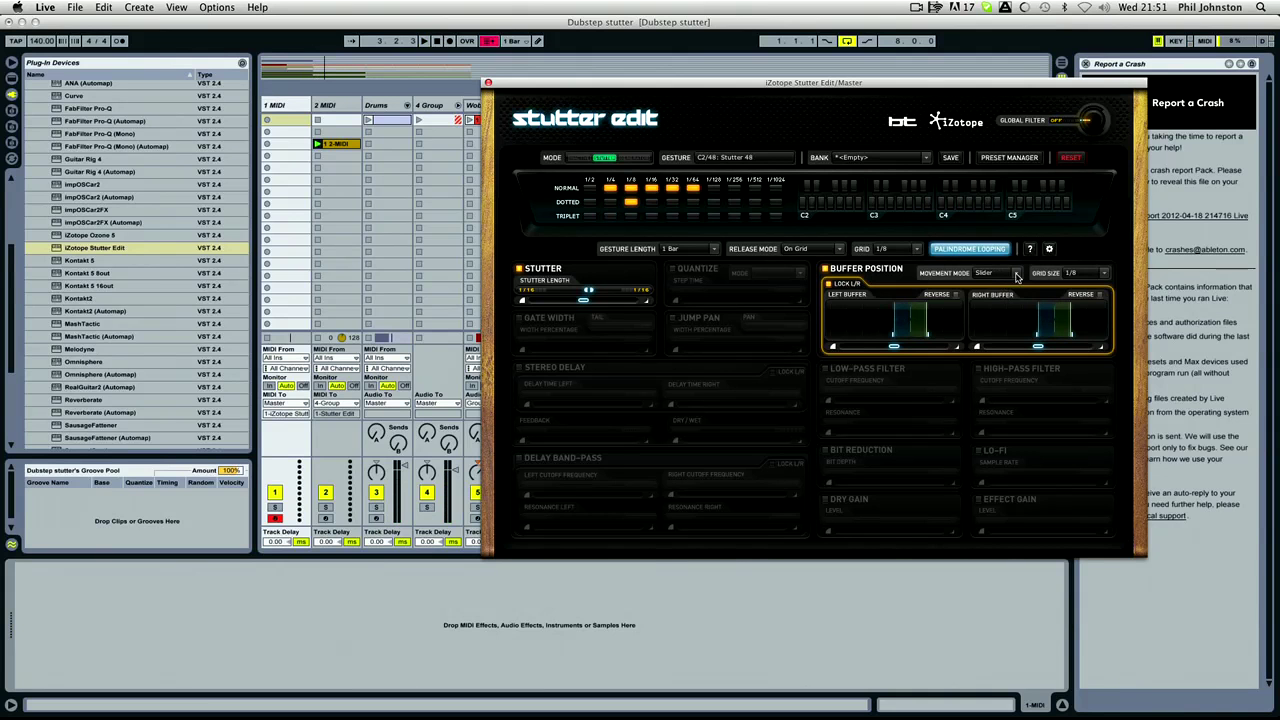
pyautogui.click(1016, 276)
pyautogui.click(996, 318)
pyautogui.click(834, 589)
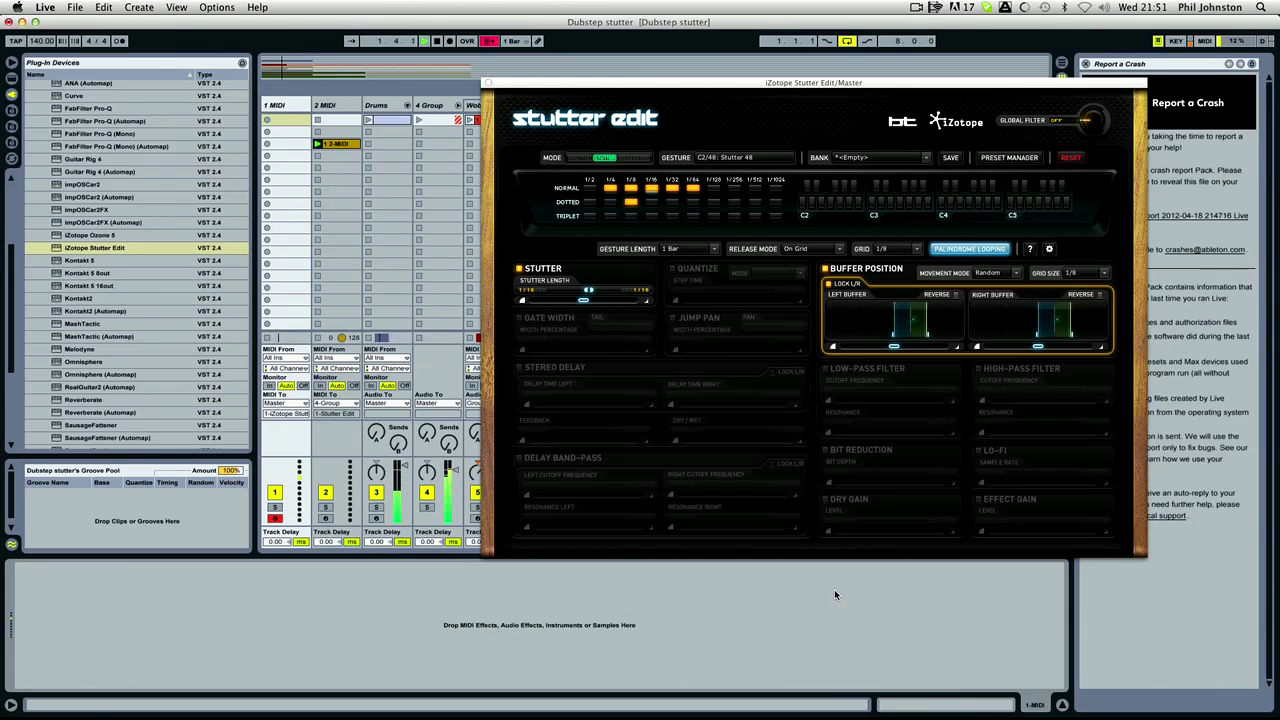
pyautogui.click(1000, 278)
pyautogui.click(986, 299)
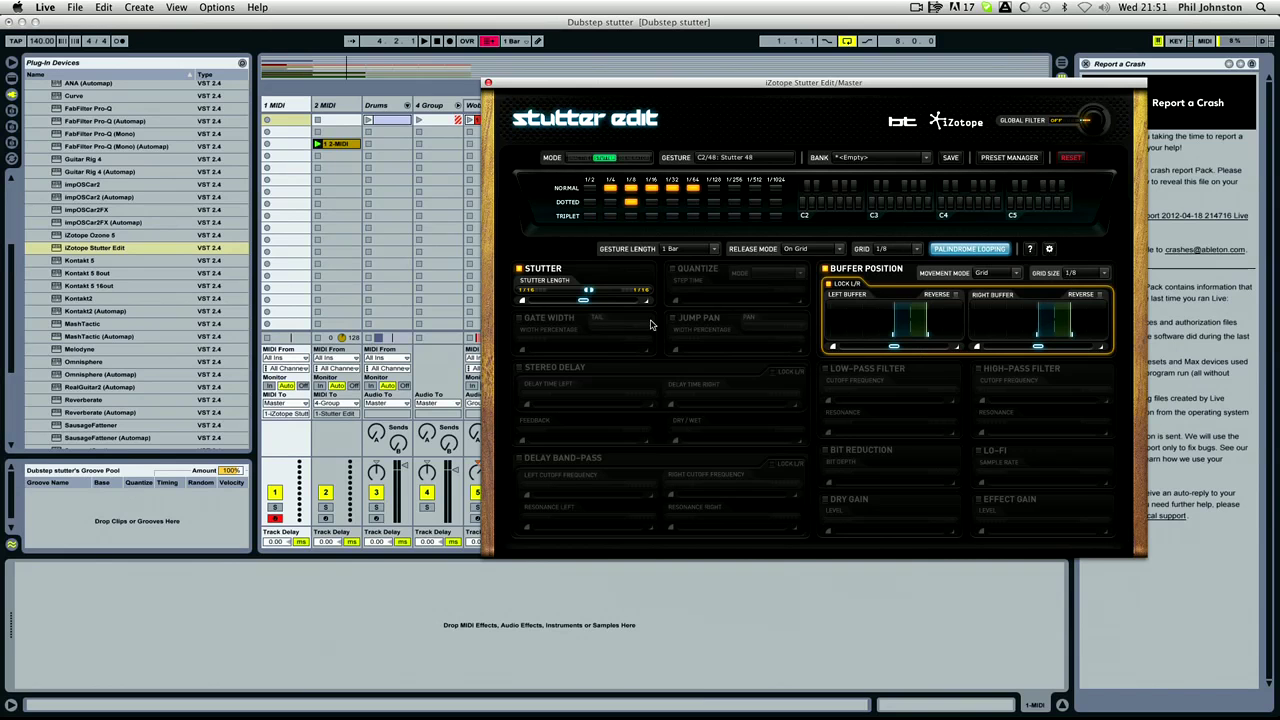
# Step: Widen the C2/48 gesture's stutter length to sweep from 1/16 to 1/32, audition it, and extend the sweep to 1/64
pyautogui.moveTo(594, 292); pyautogui.dragTo(600, 292)
pyautogui.click(559, 582)
pyautogui.press('space')
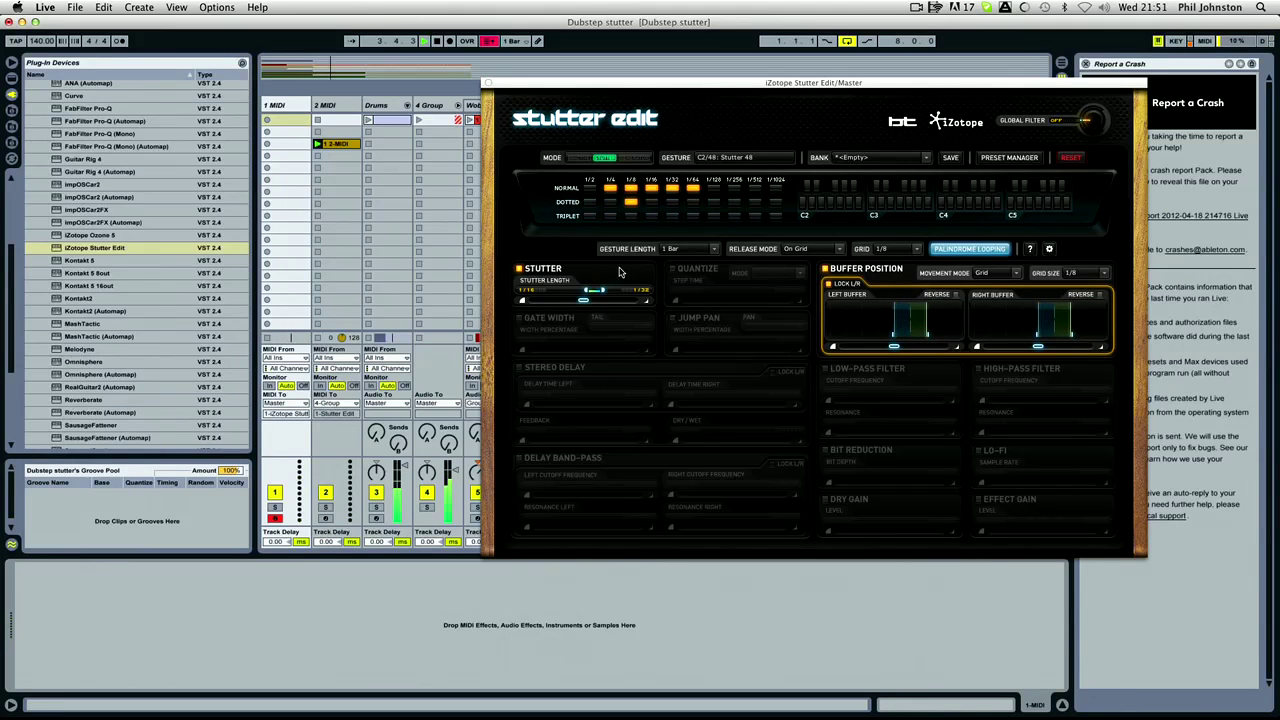
pyautogui.moveTo(598, 290); pyautogui.dragTo(633, 293)
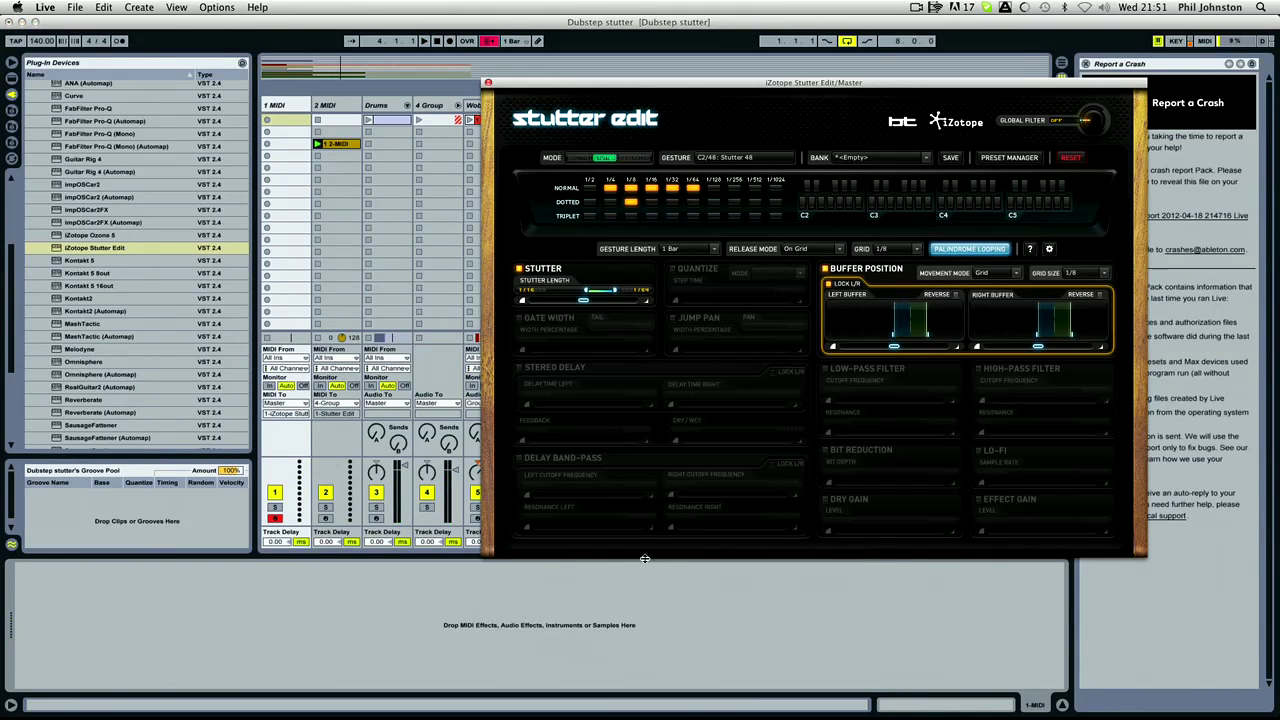
pyautogui.click(632, 632)
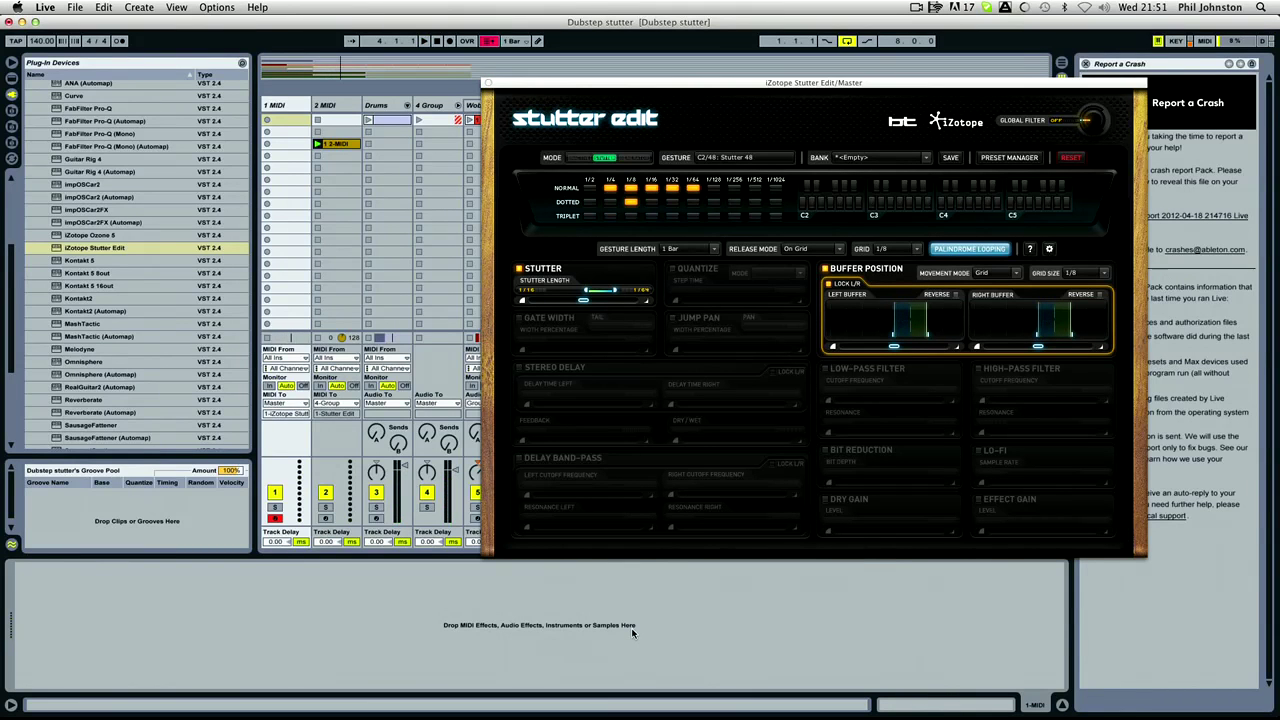
# Step: Enable the normal 1/1024 division, audition the stutter sweep from 1/16 to 1/1024, and skew its curve before recentring it
pyautogui.click(778, 188)
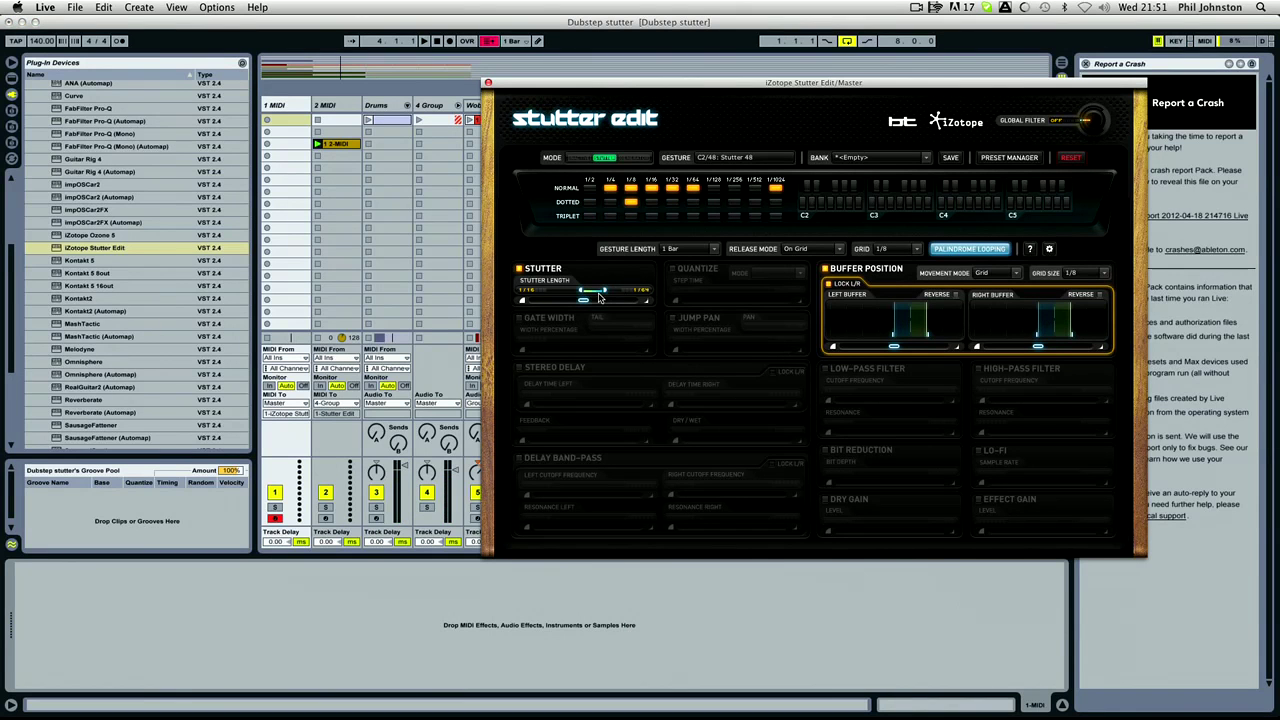
pyautogui.press('space')
pyautogui.moveTo(583, 302); pyautogui.dragTo(561, 305)
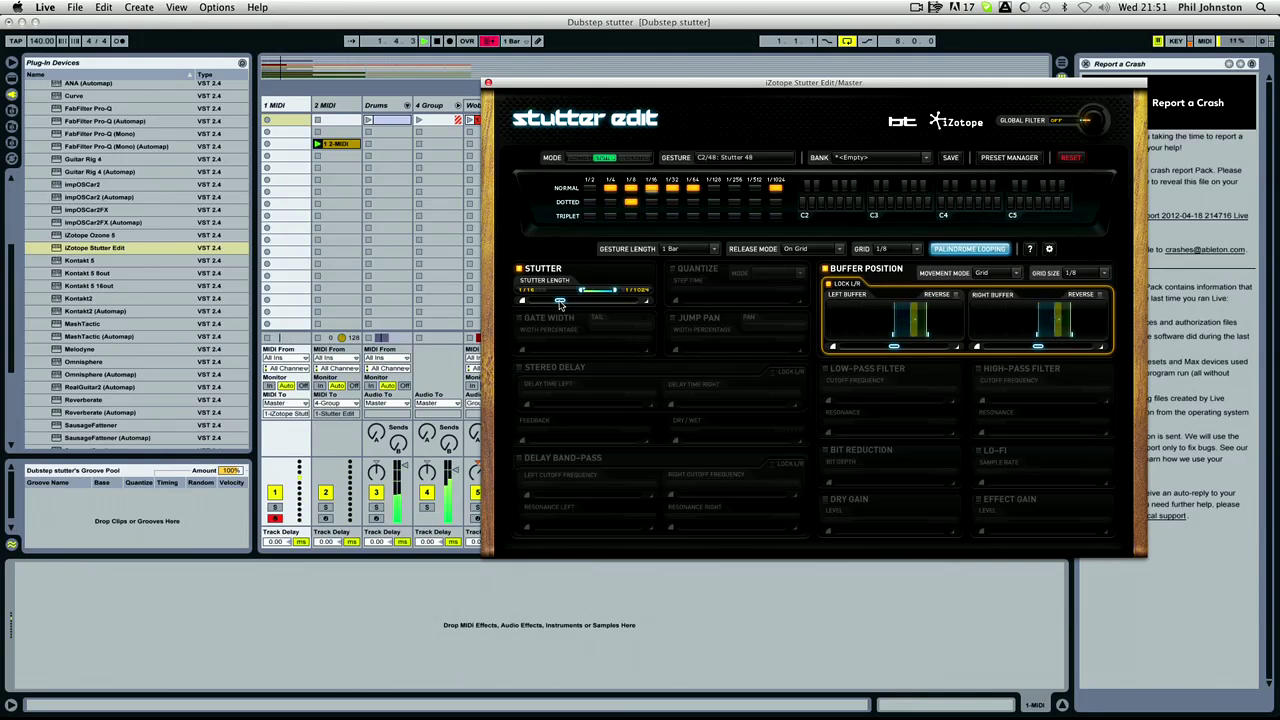
pyautogui.moveTo(560, 305)
pyautogui.mouseDown()
pyautogui.moveTo(633, 306)
pyautogui.moveTo(581, 302)
pyautogui.mouseUp()
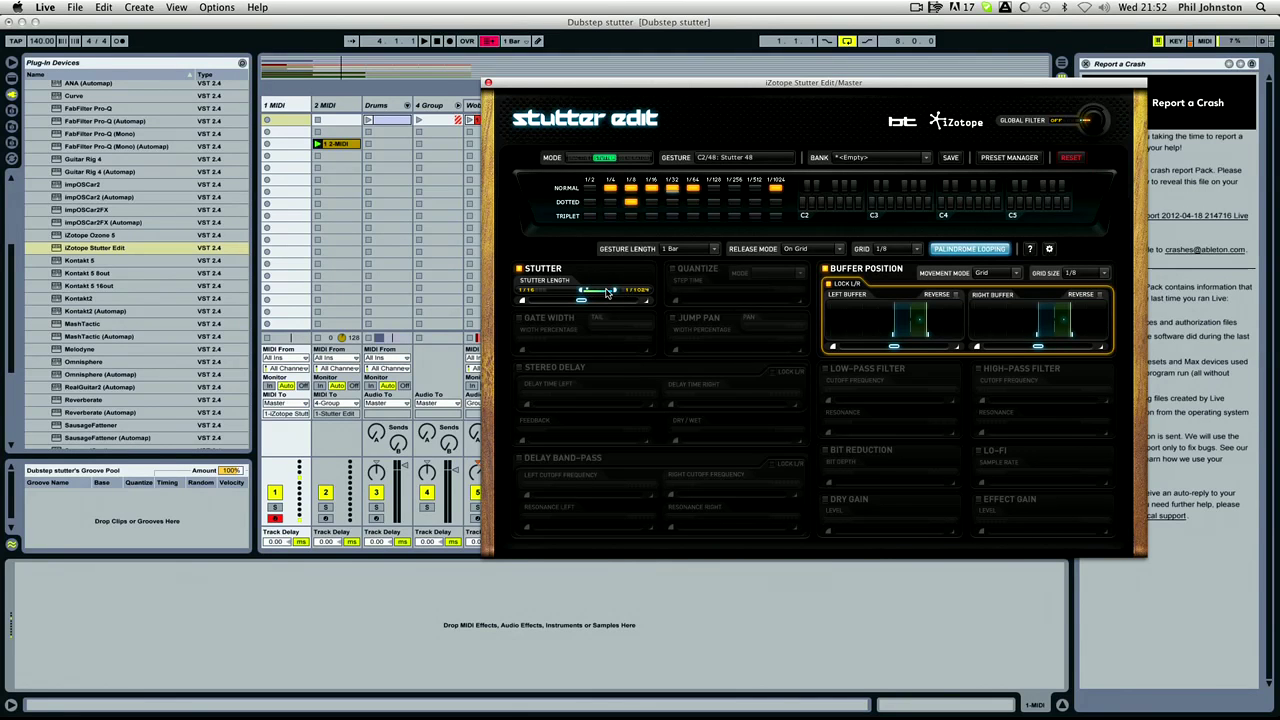
# Step: Turn off Palindrome Looping for the C2/48 gesture, audition it, and reset its stutter length to a constant 1/16
pyautogui.press('space')
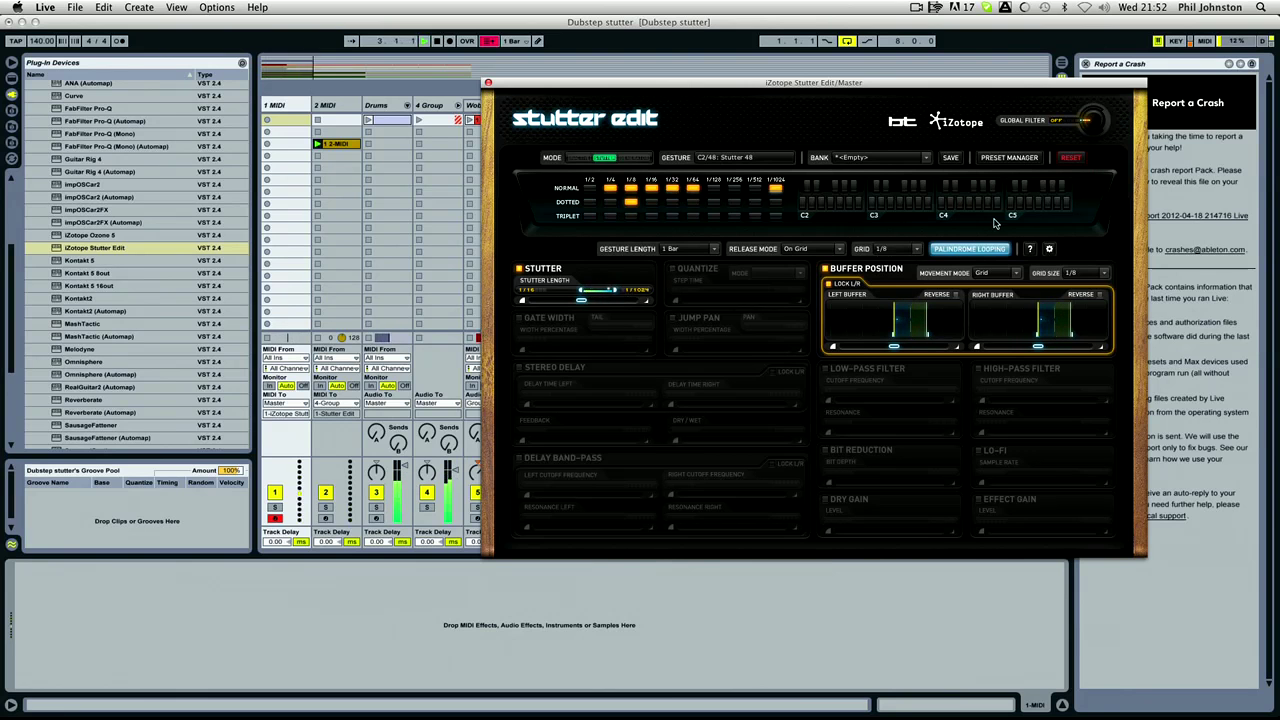
pyautogui.press('space')
pyautogui.click(945, 250)
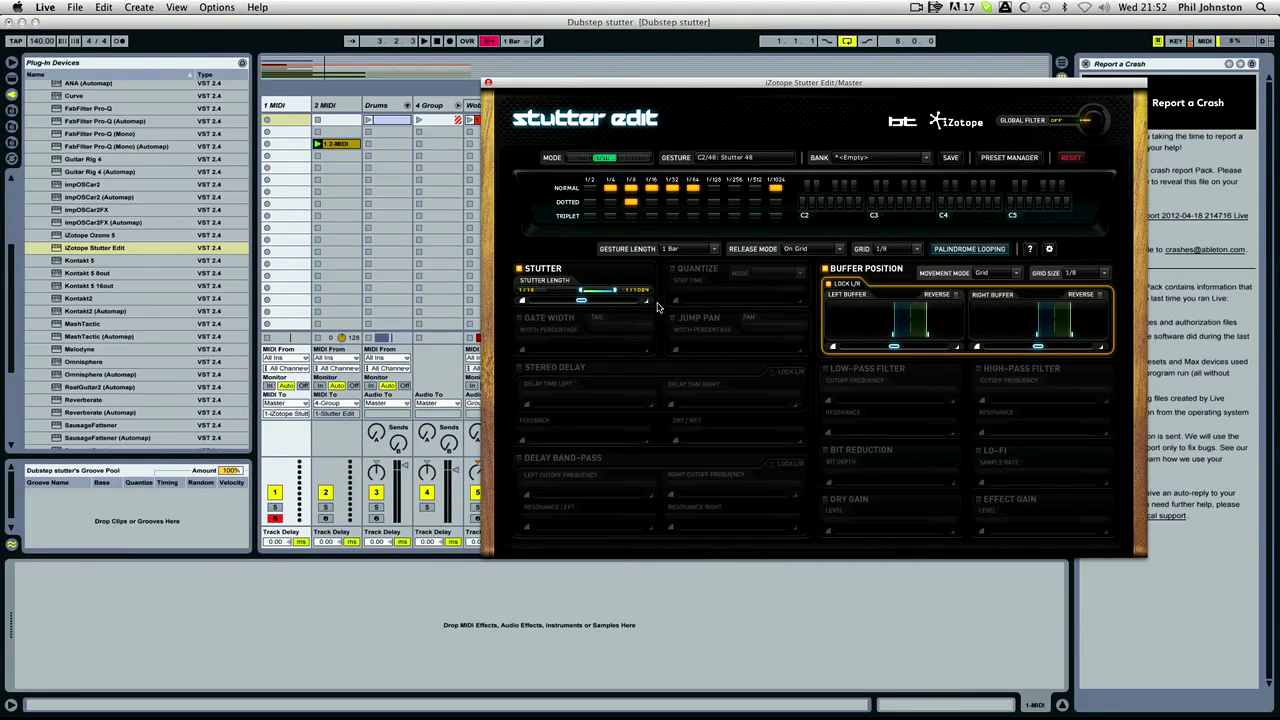
pyautogui.press('space')
pyautogui.moveTo(618, 291); pyautogui.dragTo(589, 294)
# Step: Activate the D2/50 and E2/52 stutter gestures, audition them, and keep the normal 1/16 division enabled
pyautogui.click(806, 207)
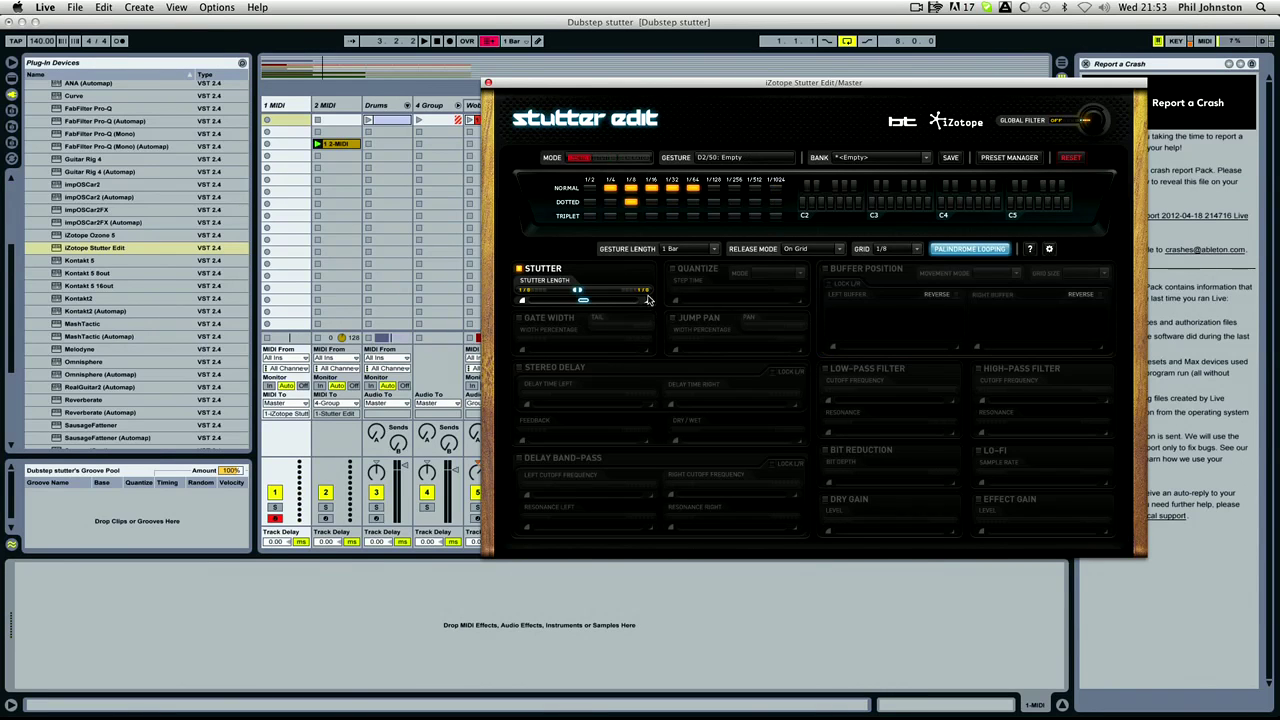
pyautogui.click(615, 590)
pyautogui.press('space')
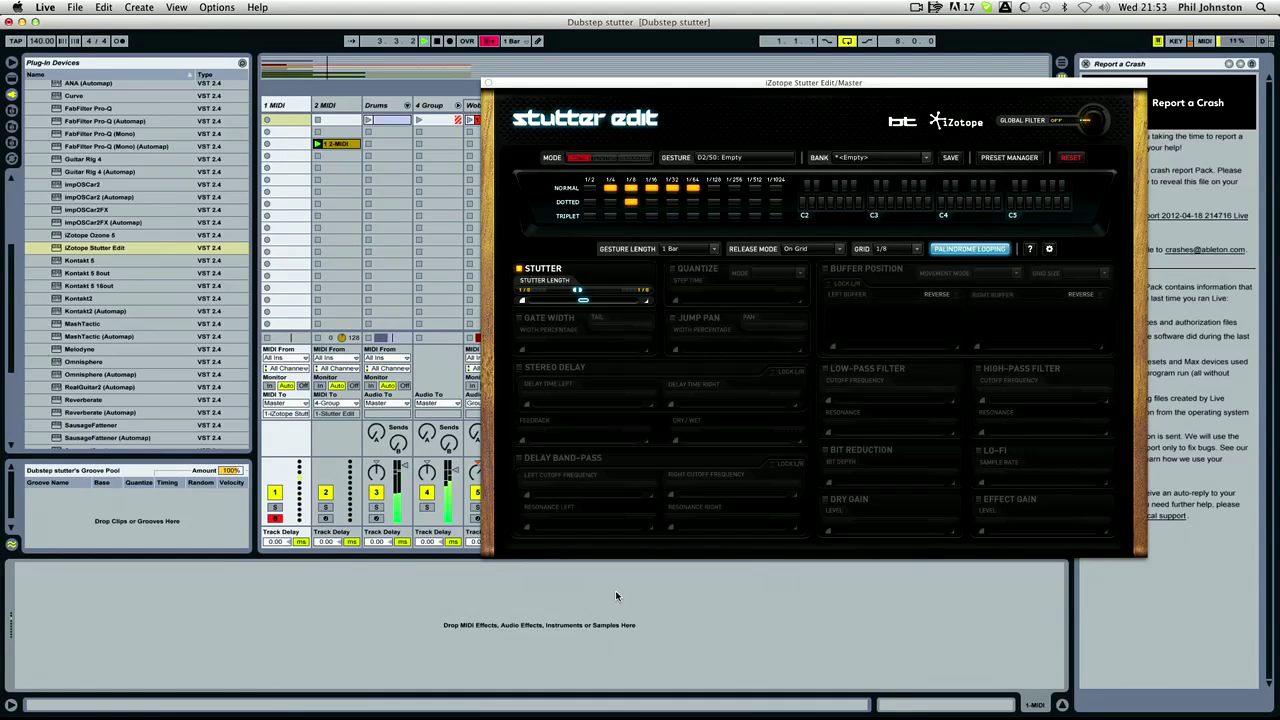
pyautogui.click(605, 158)
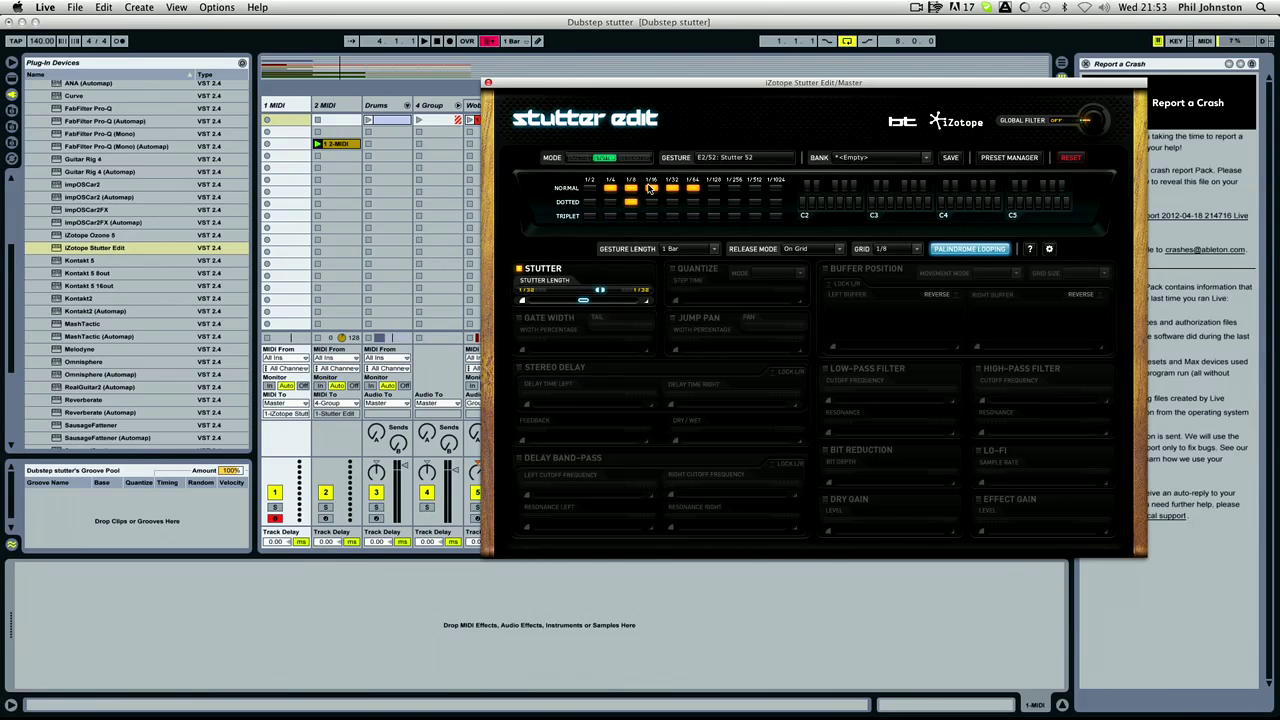
pyautogui.click(650, 188)
pyautogui.click(658, 594)
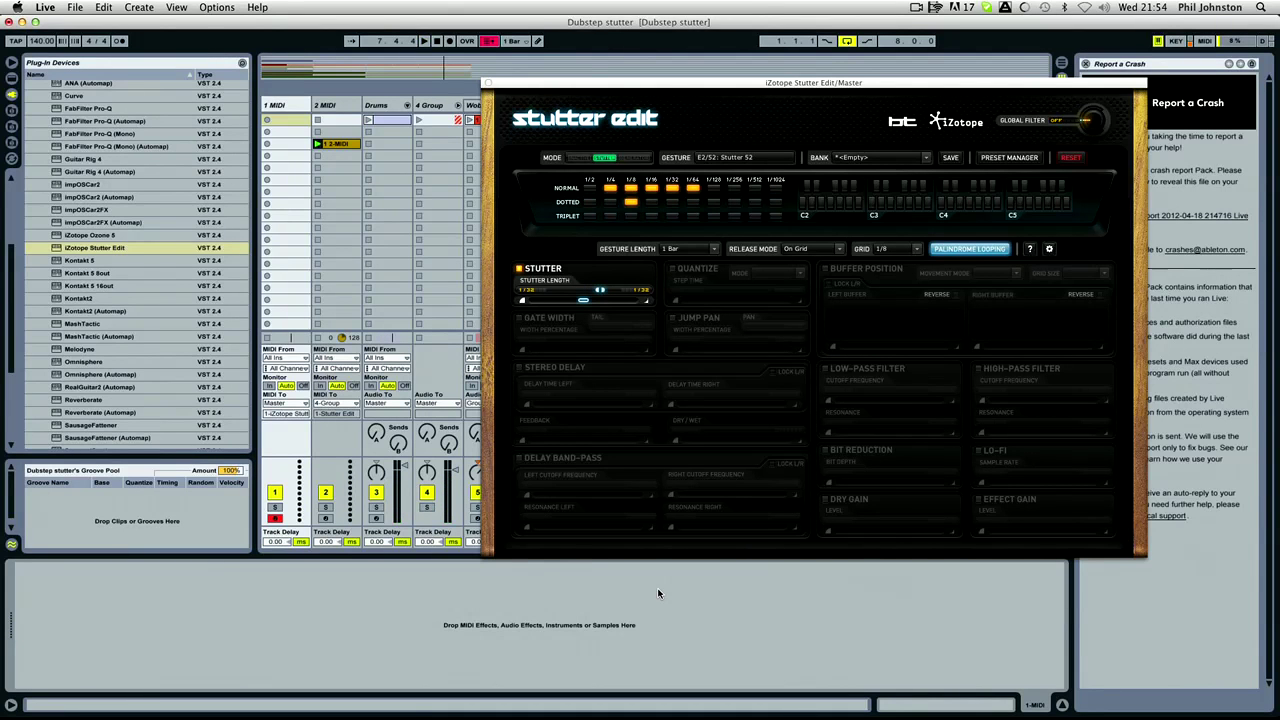
# Step: Enable the High-Pass Filter on the E2/52 gesture and narrow its cutoff sweep to about 170 Hz to 700 Hz
pyautogui.click(520, 369)
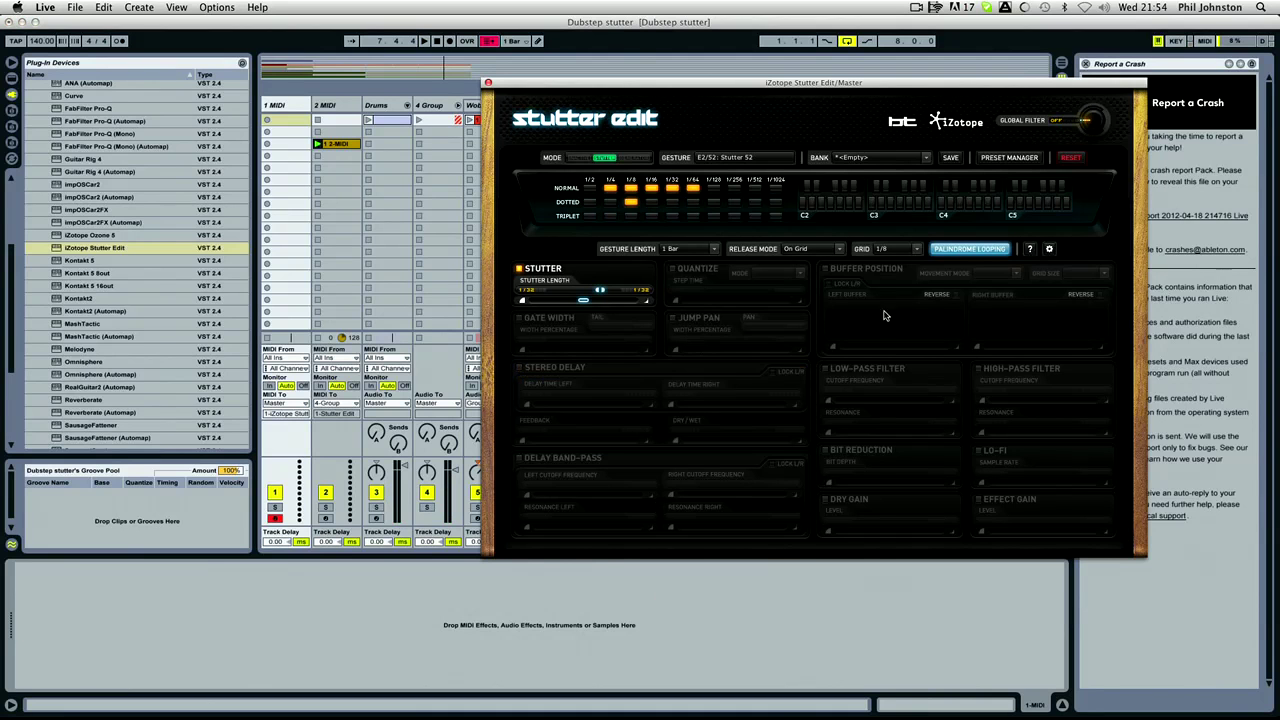
pyautogui.click(826, 369)
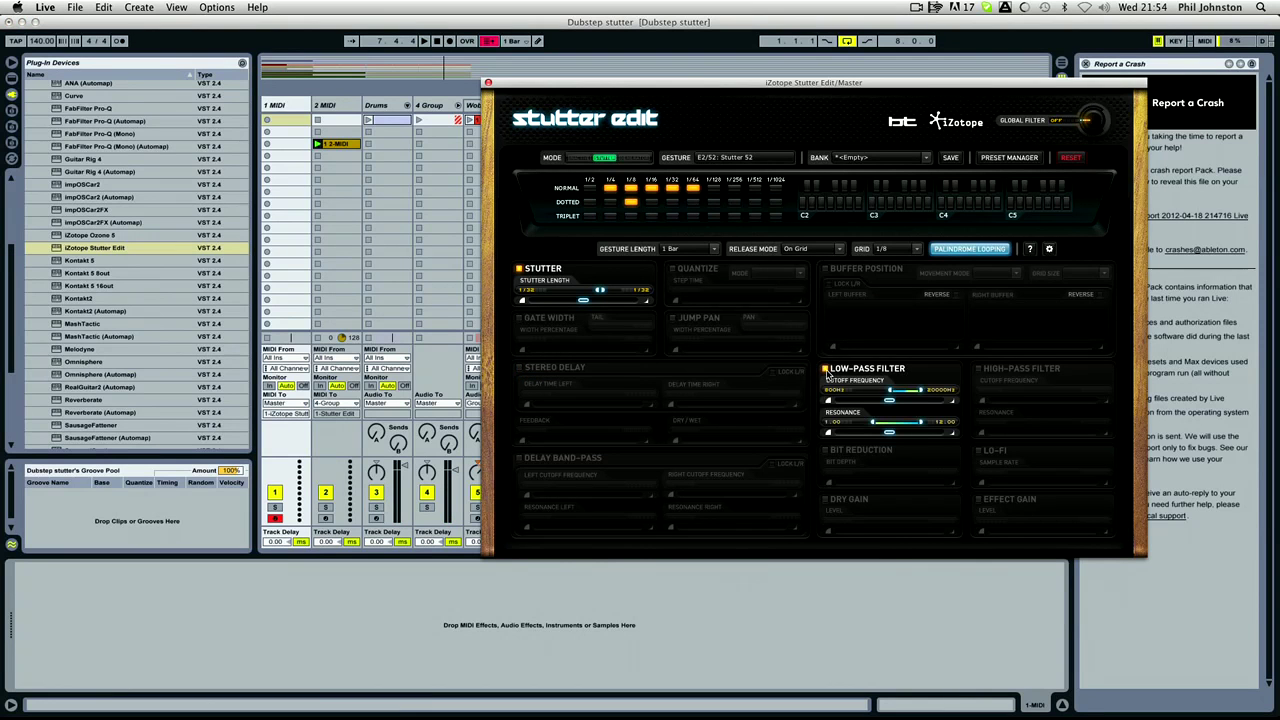
pyautogui.click(826, 369)
pyautogui.click(982, 372)
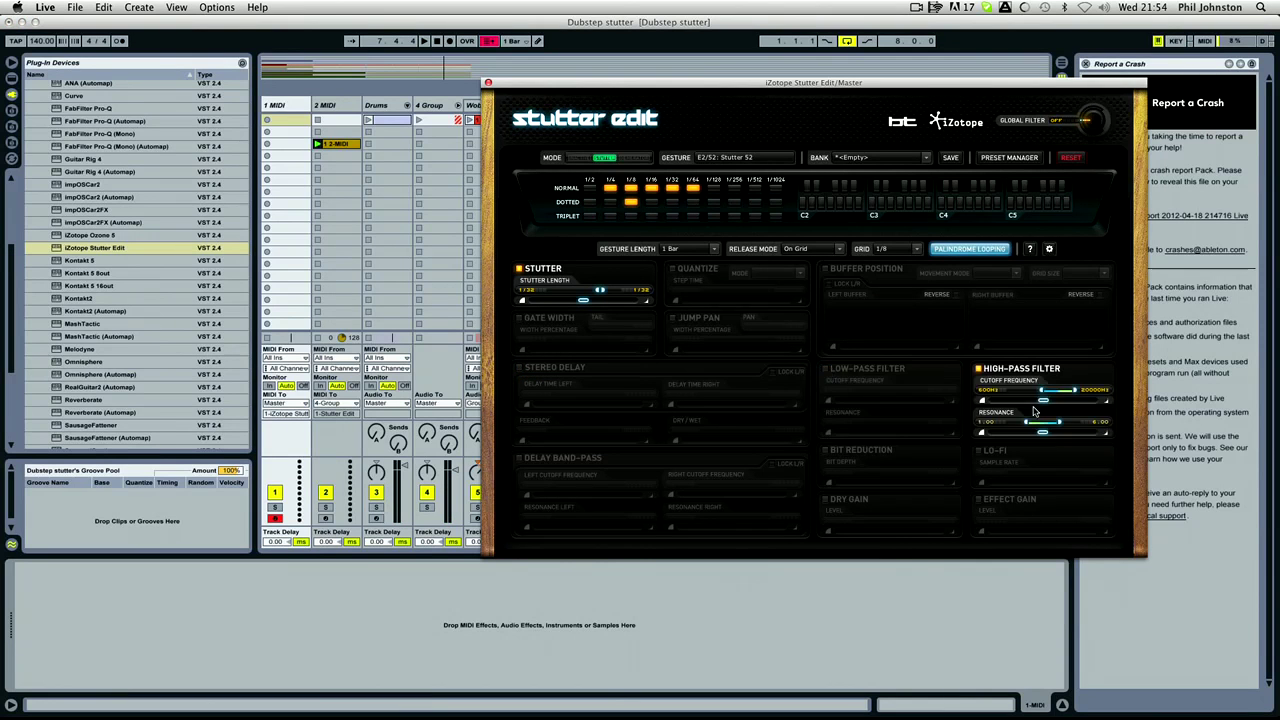
pyautogui.moveTo(1073, 393); pyautogui.dragTo(1044, 395)
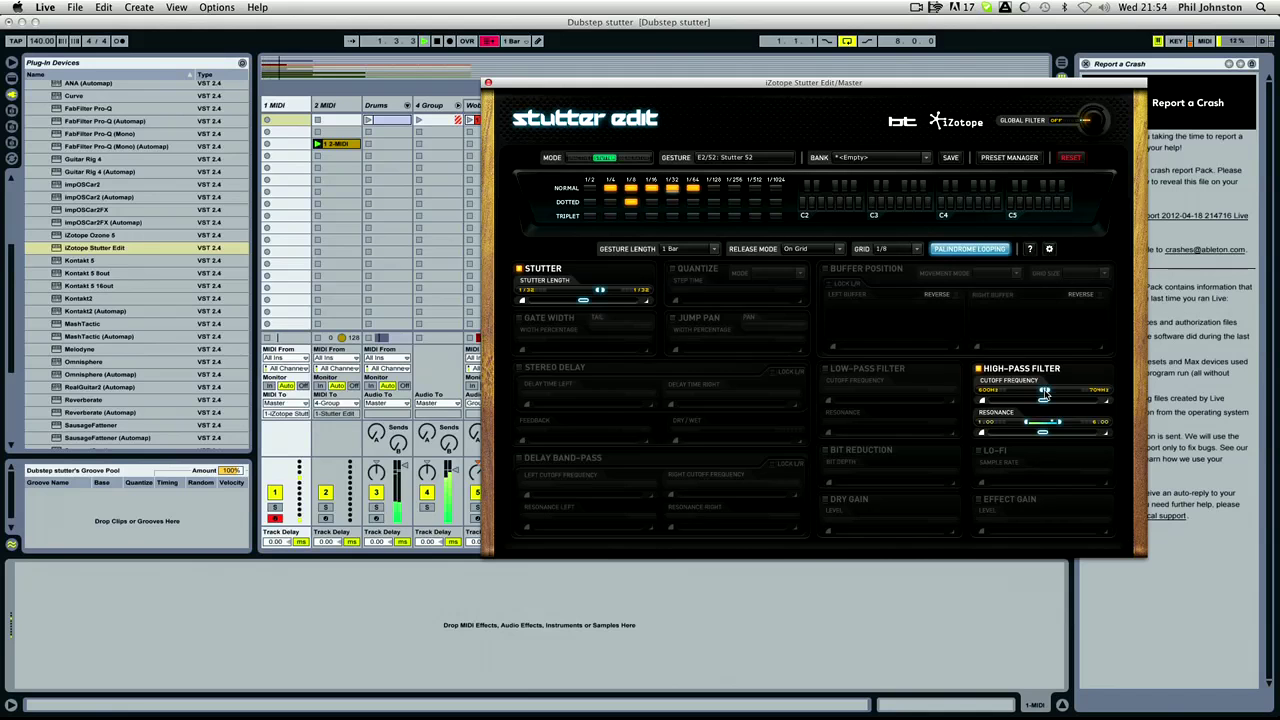
pyautogui.moveTo(1044, 395)
pyautogui.mouseDown()
pyautogui.moveTo(1033, 393)
pyautogui.moveTo(1043, 396)
pyautogui.mouseUp()
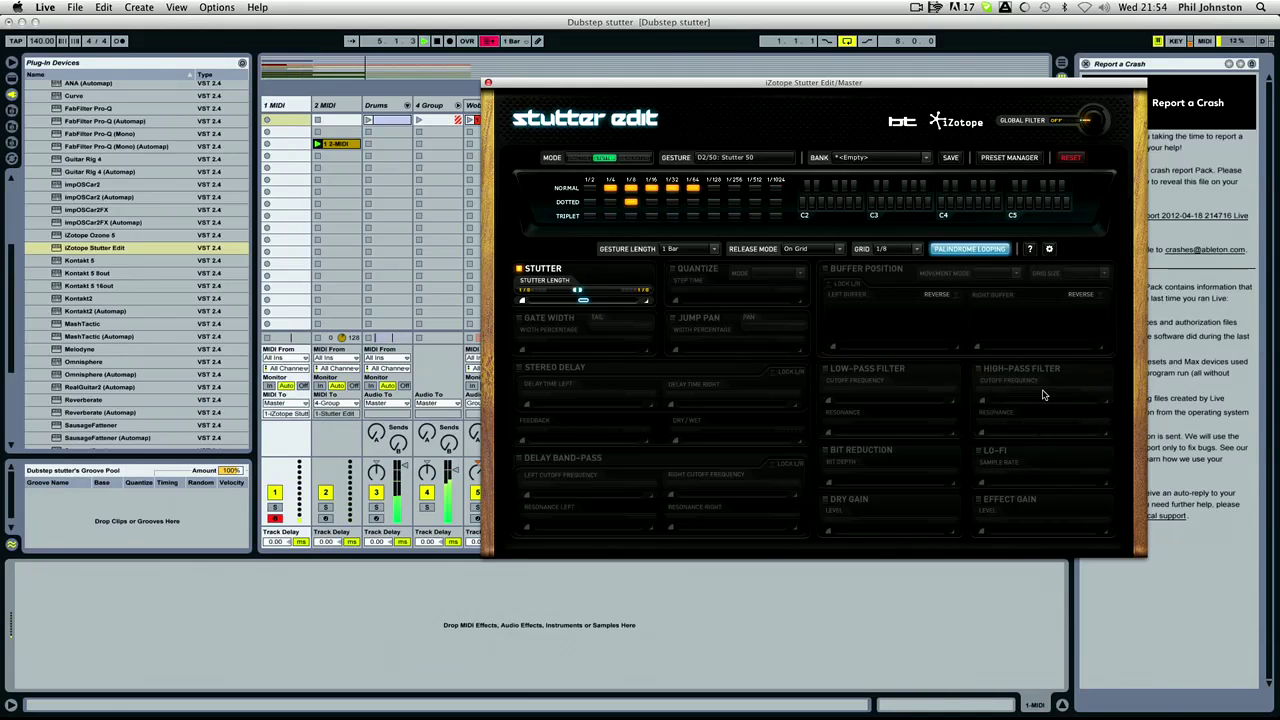
# Step: Try Bit Reduction with a narrowed bit depth and Lo-Fi on the D2/50 gesture, auditioning the gestures
pyautogui.click(826, 450)
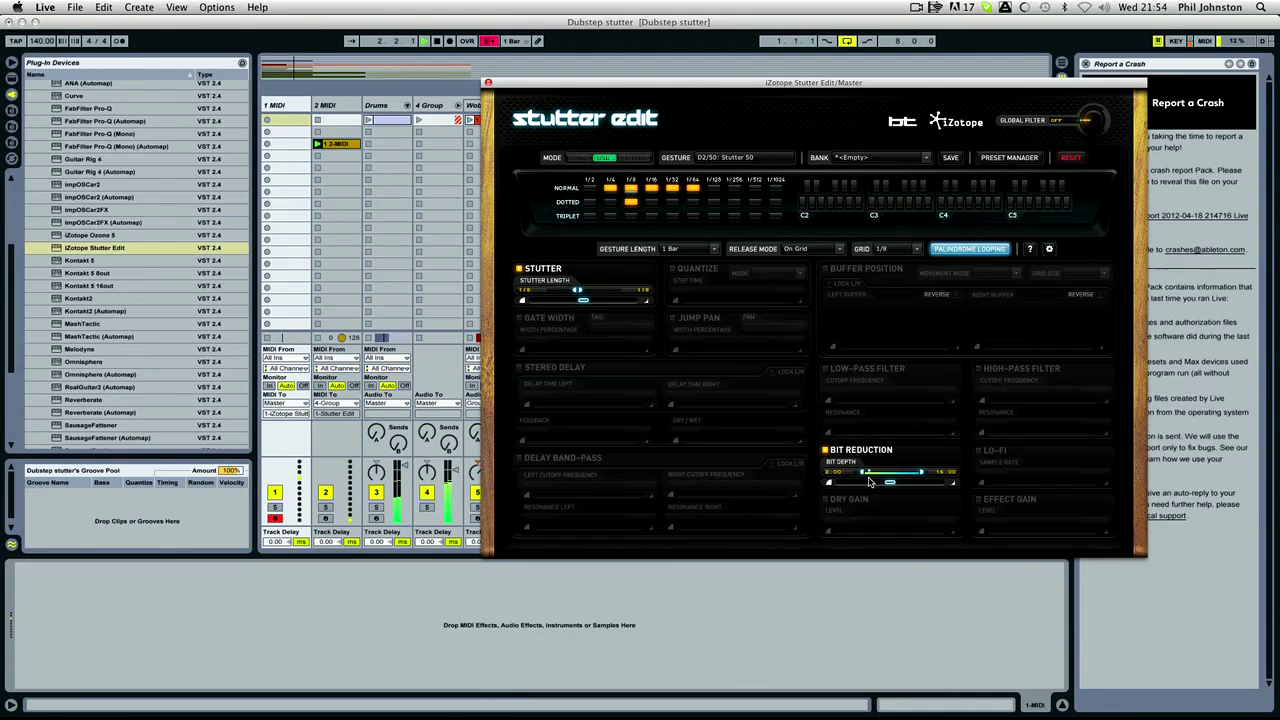
pyautogui.click(826, 450)
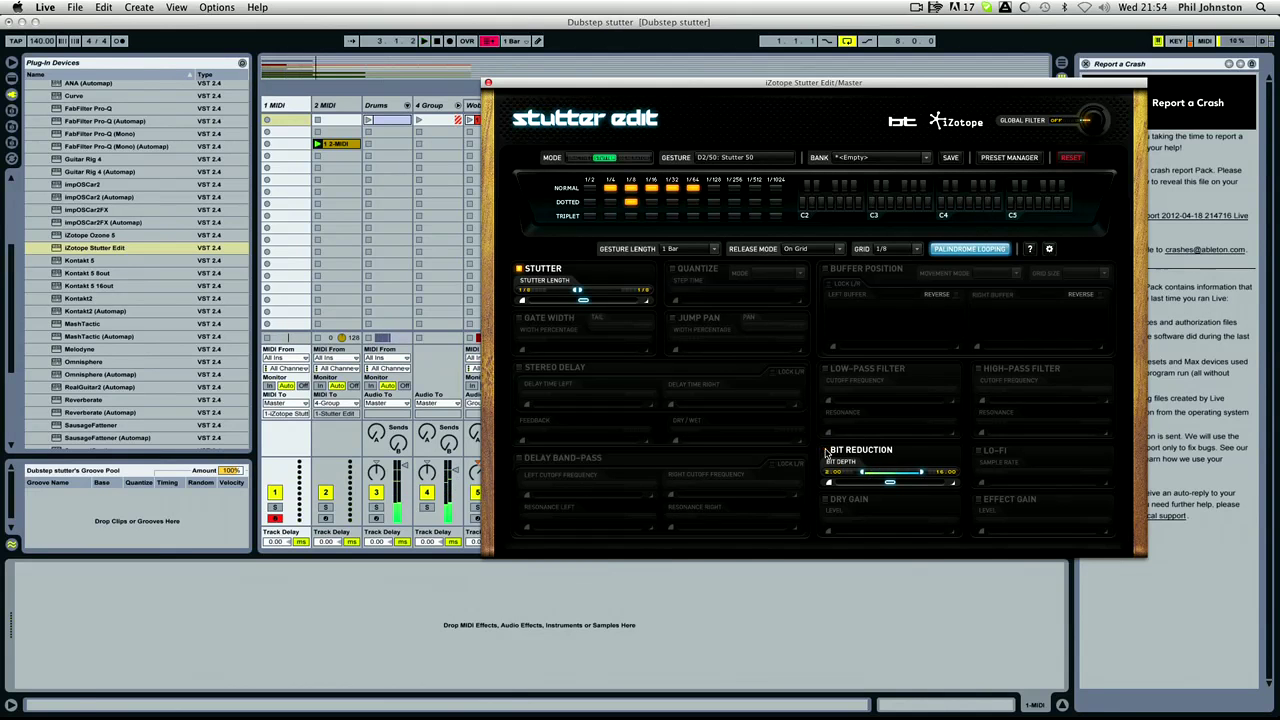
pyautogui.click(979, 451)
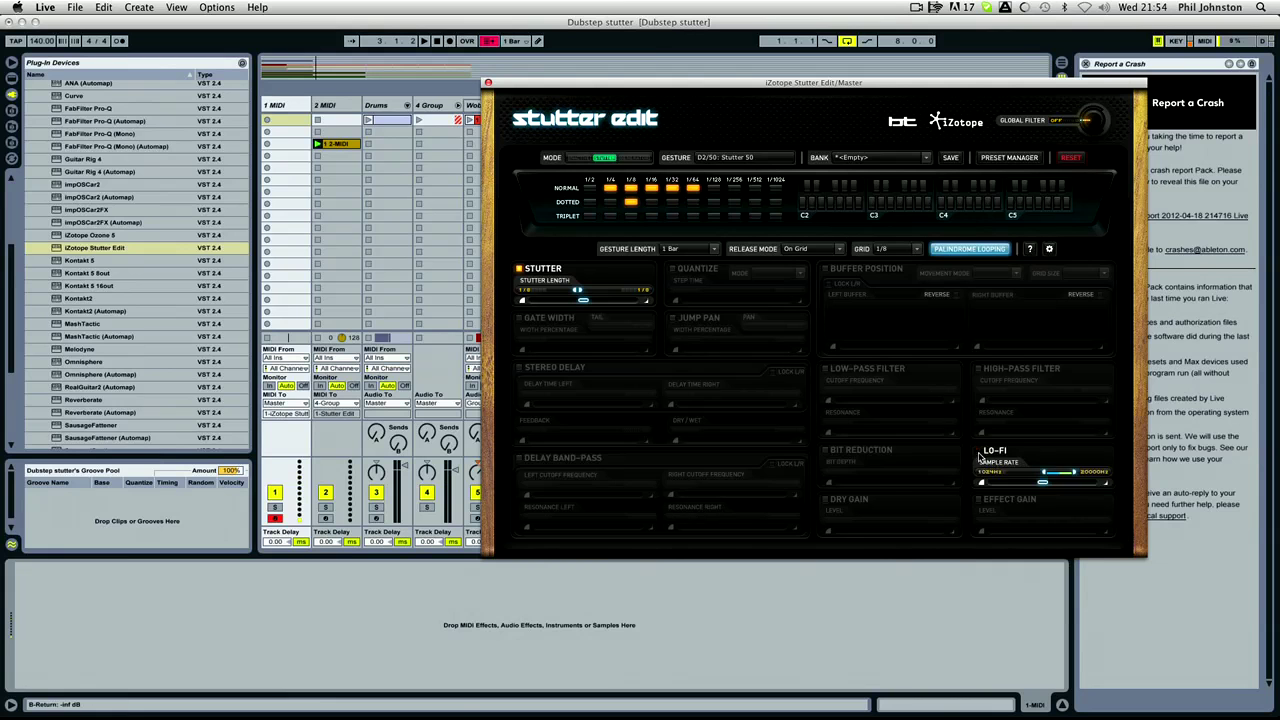
pyautogui.click(979, 451)
pyautogui.click(826, 450)
pyautogui.moveTo(924, 478); pyautogui.dragTo(878, 479)
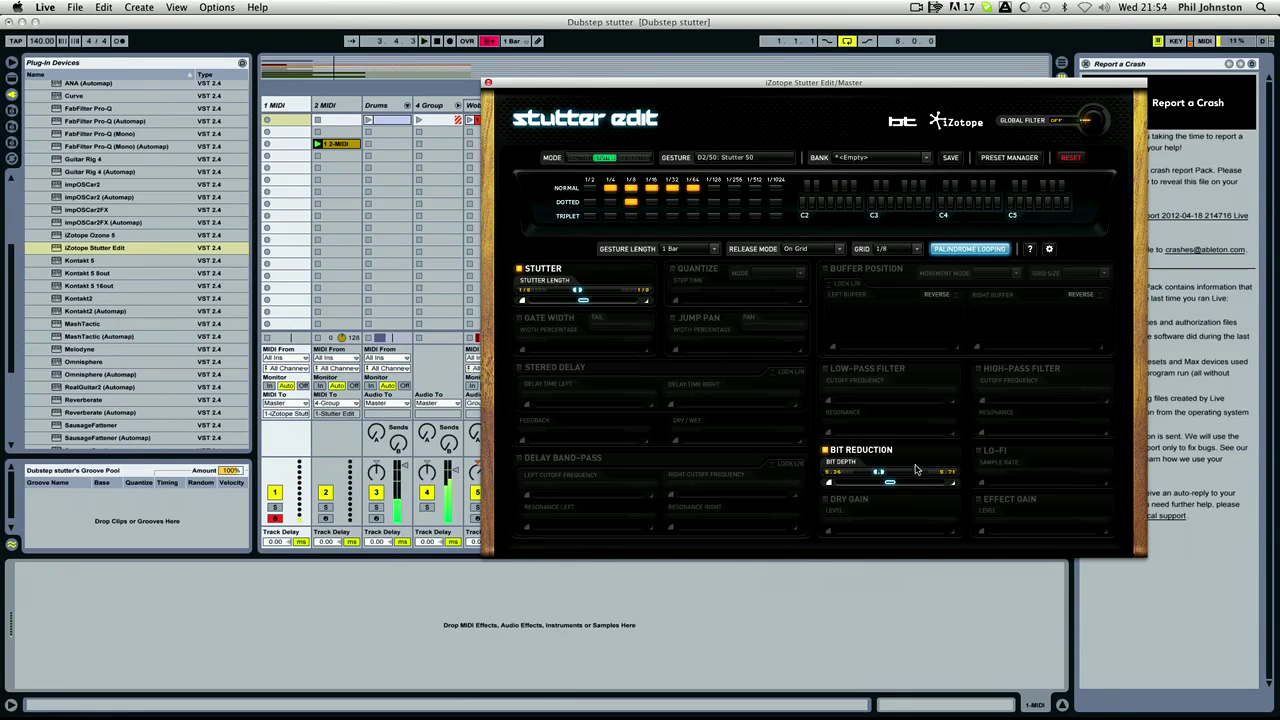
pyautogui.click(829, 452)
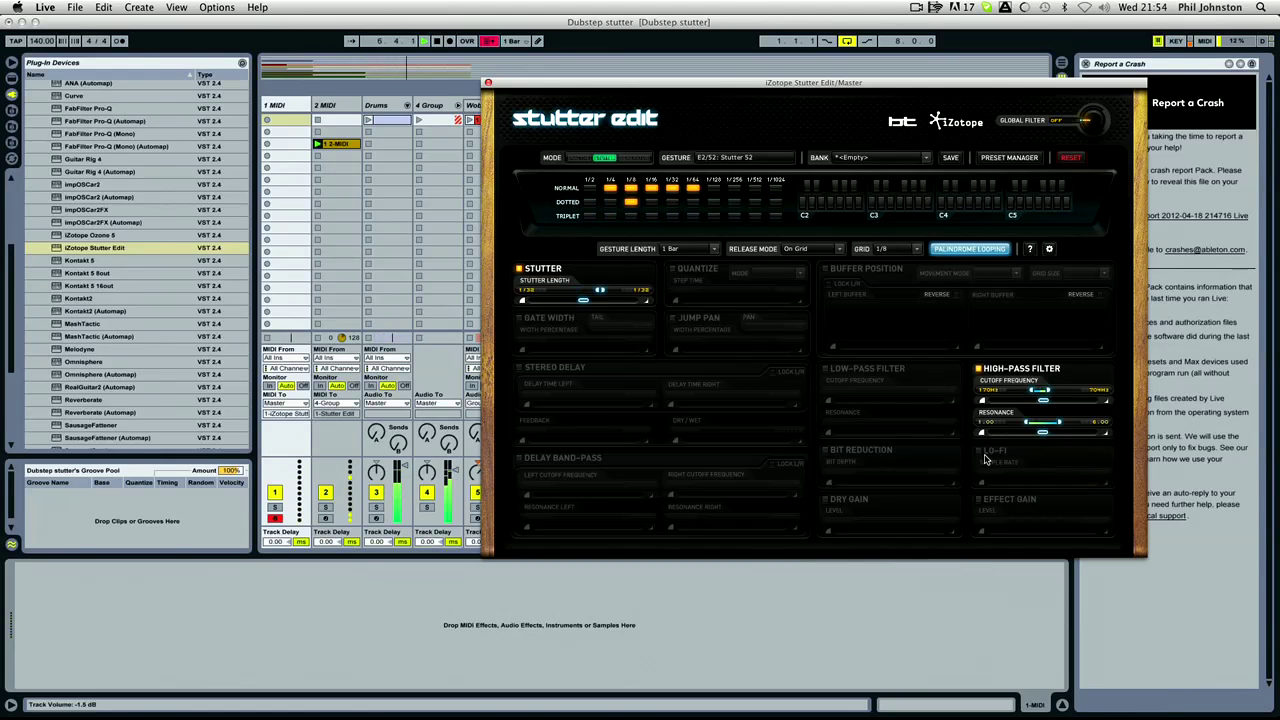
pyautogui.click(1037, 482)
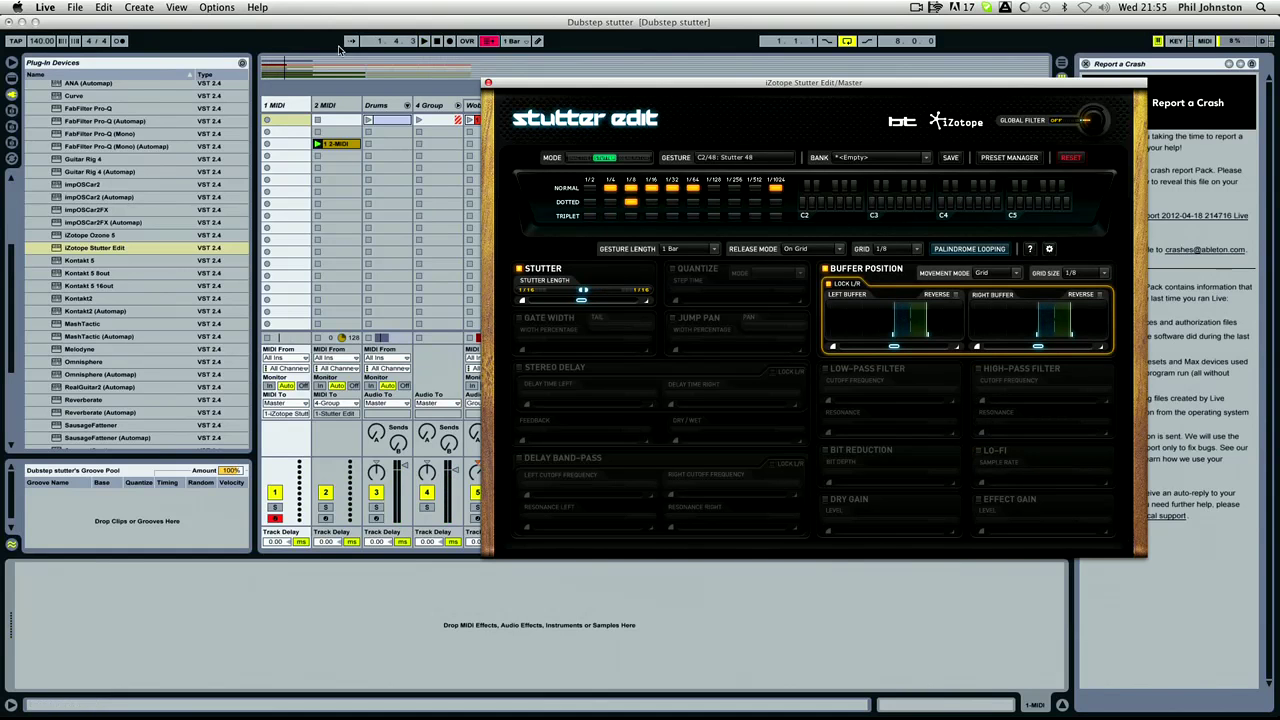
# Step: Create an empty MIDI clip in the fourth slot of the 1 MIDI track, close the plug-in window, and launch the clip
pyautogui.doubleClick(289, 158)
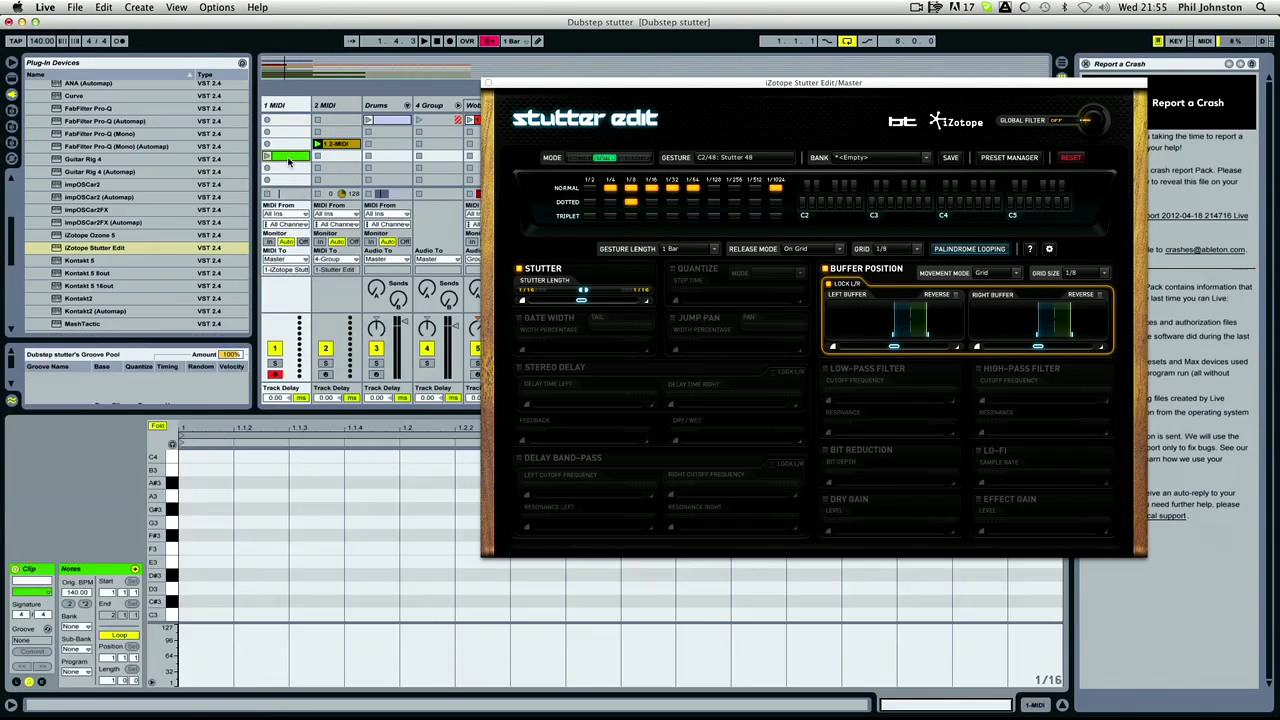
pyautogui.click(488, 82)
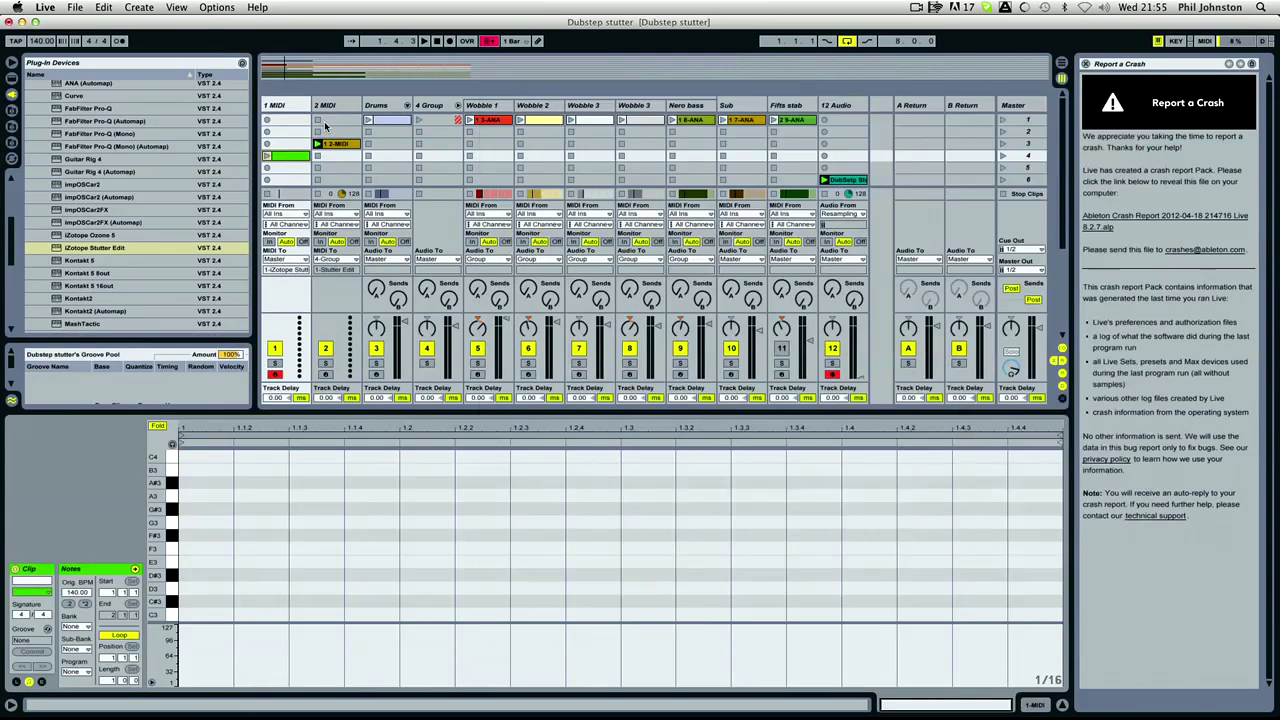
pyautogui.click(266, 158)
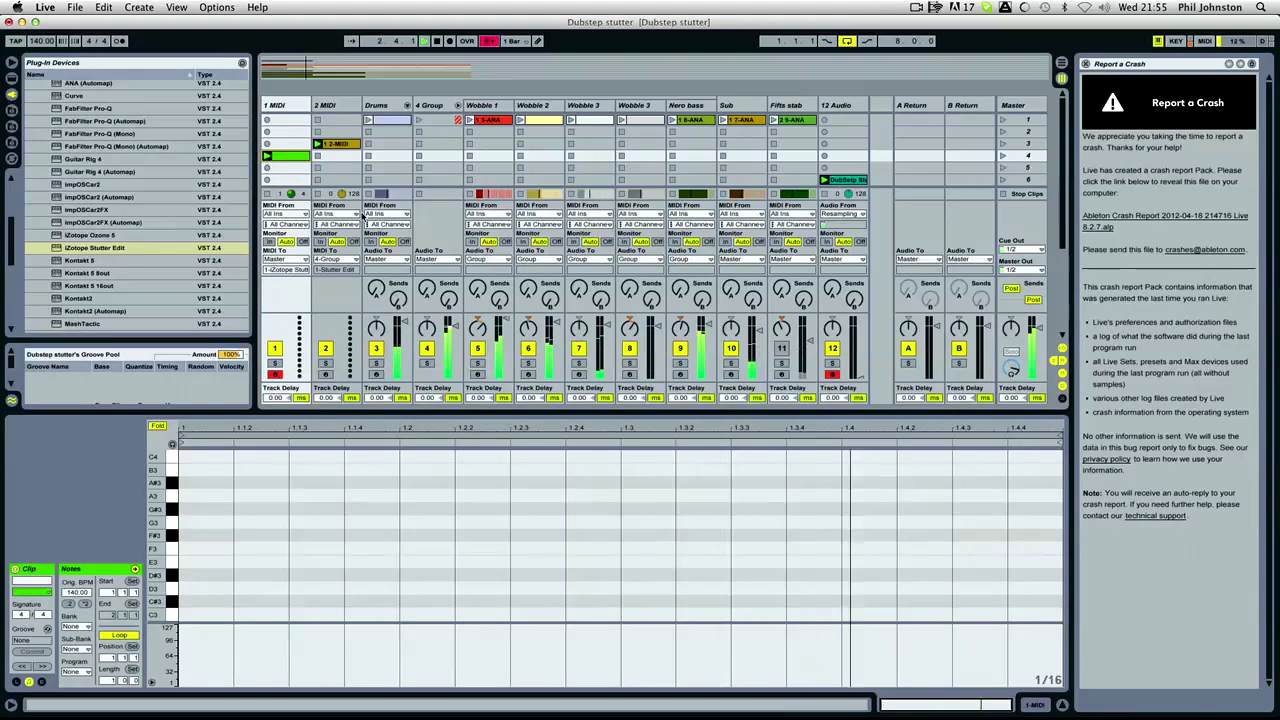
pyautogui.scroll(5, 352, 502)
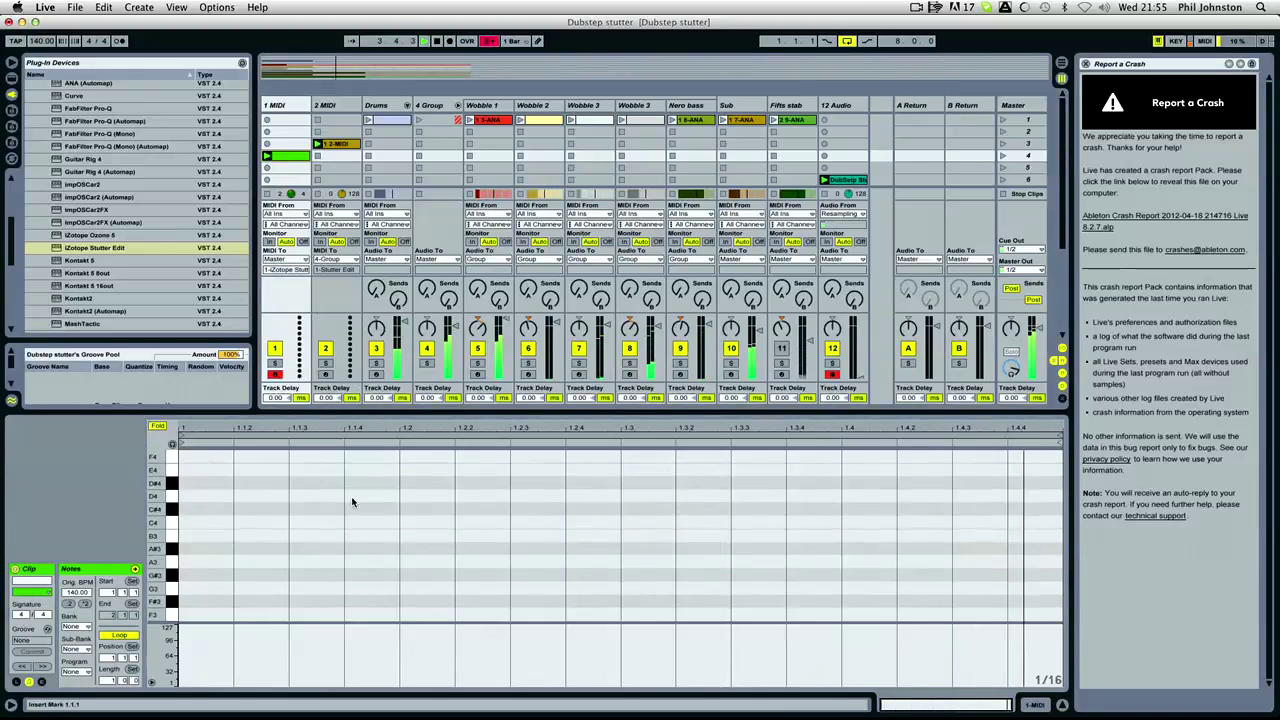
pyautogui.moveTo(162, 520); pyautogui.dragTo(192, 520)
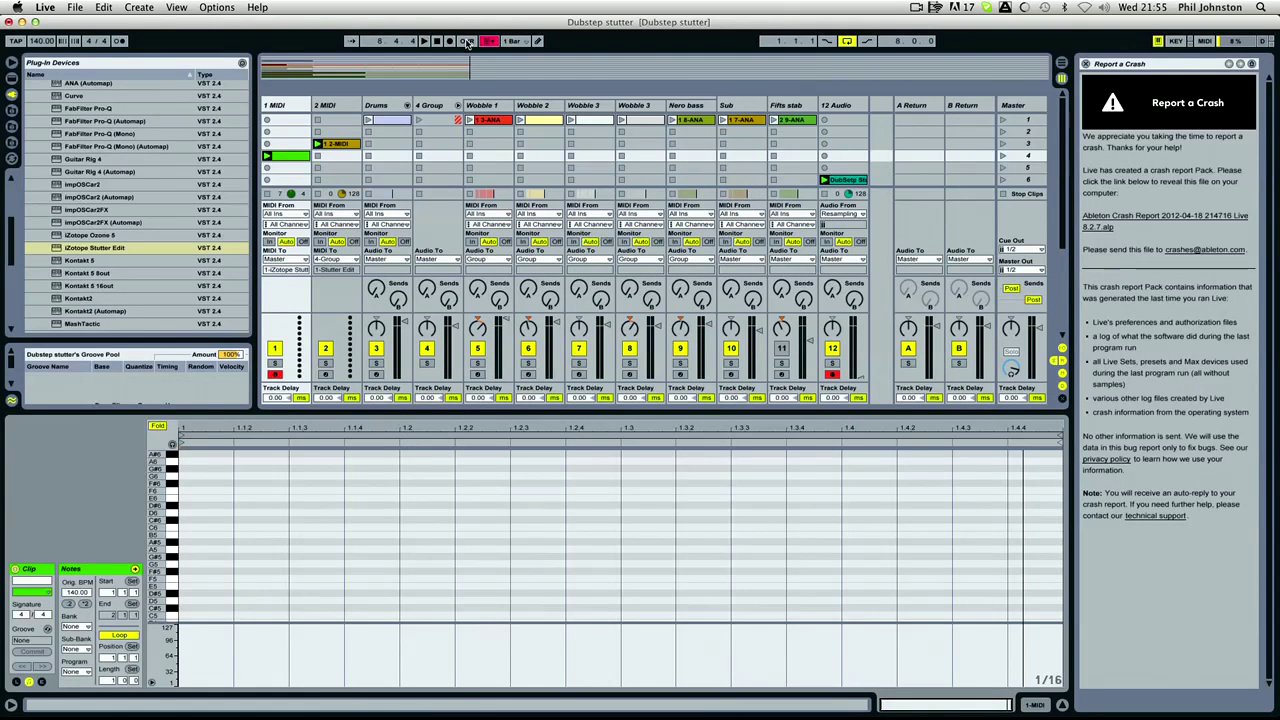
# Step: Close the crash report help view and save the Live Set
pyautogui.click(1086, 64)
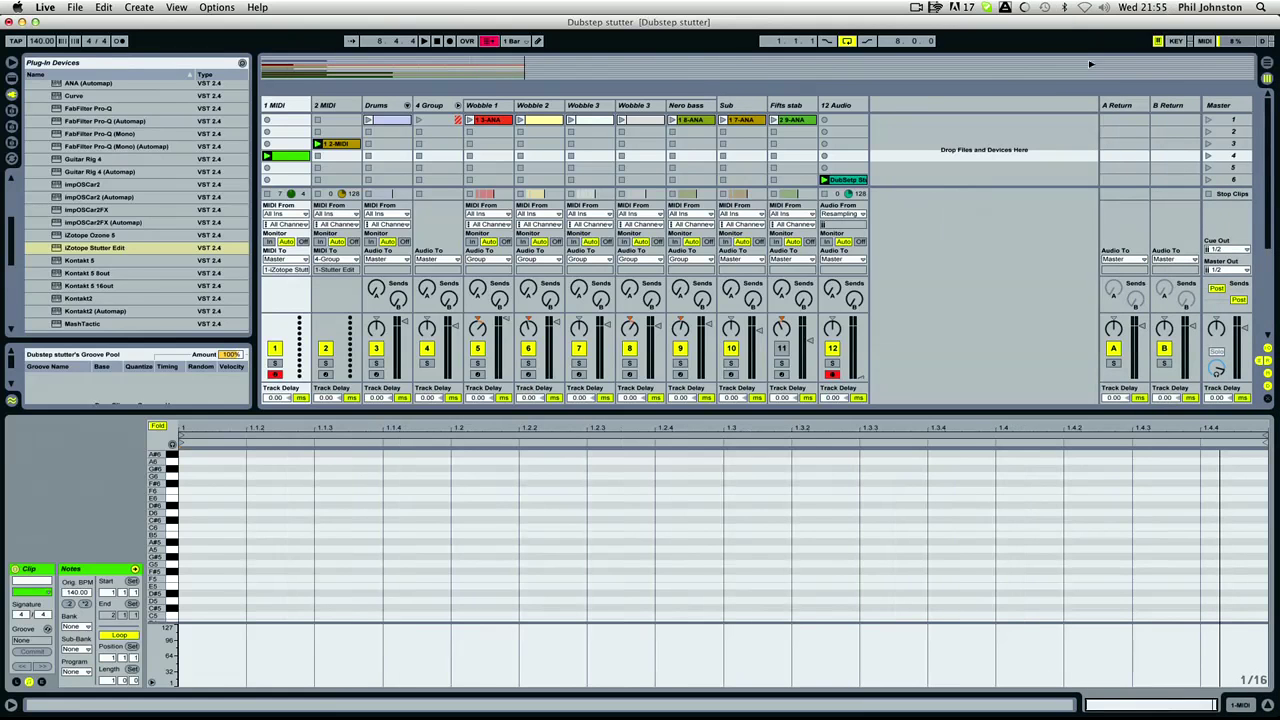
pyautogui.click(72, 7)
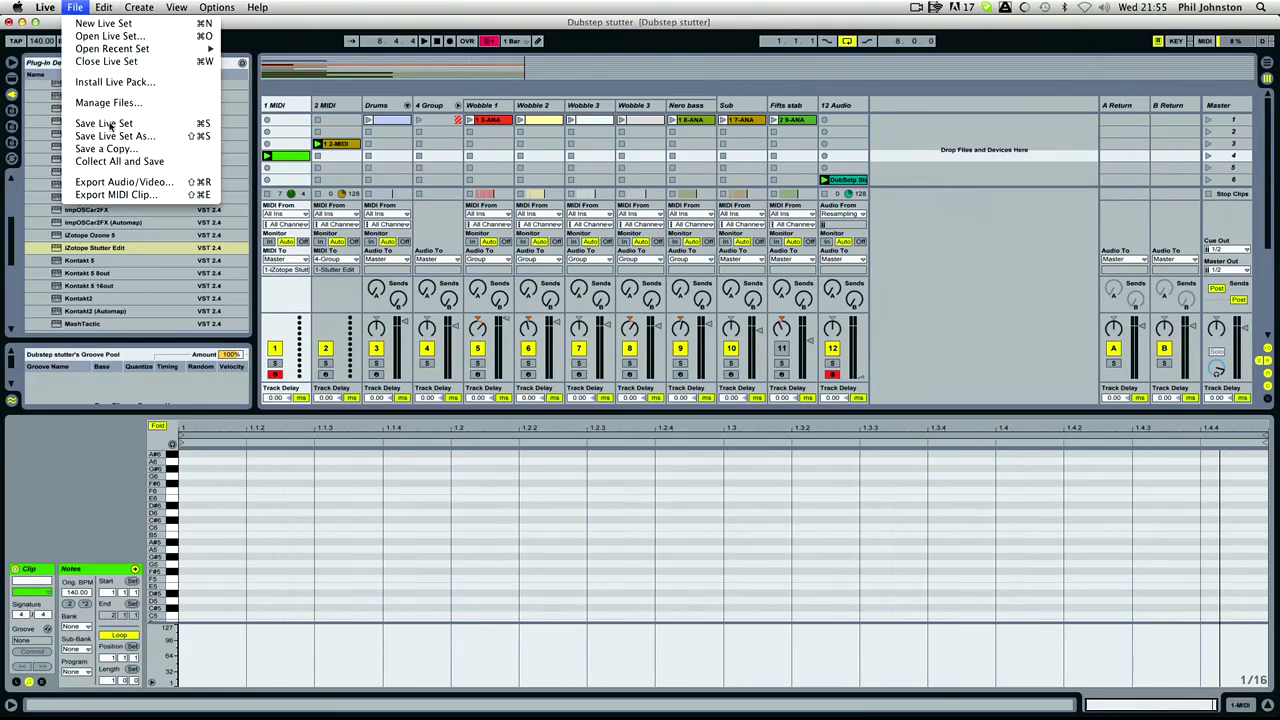
pyautogui.click(108, 121)
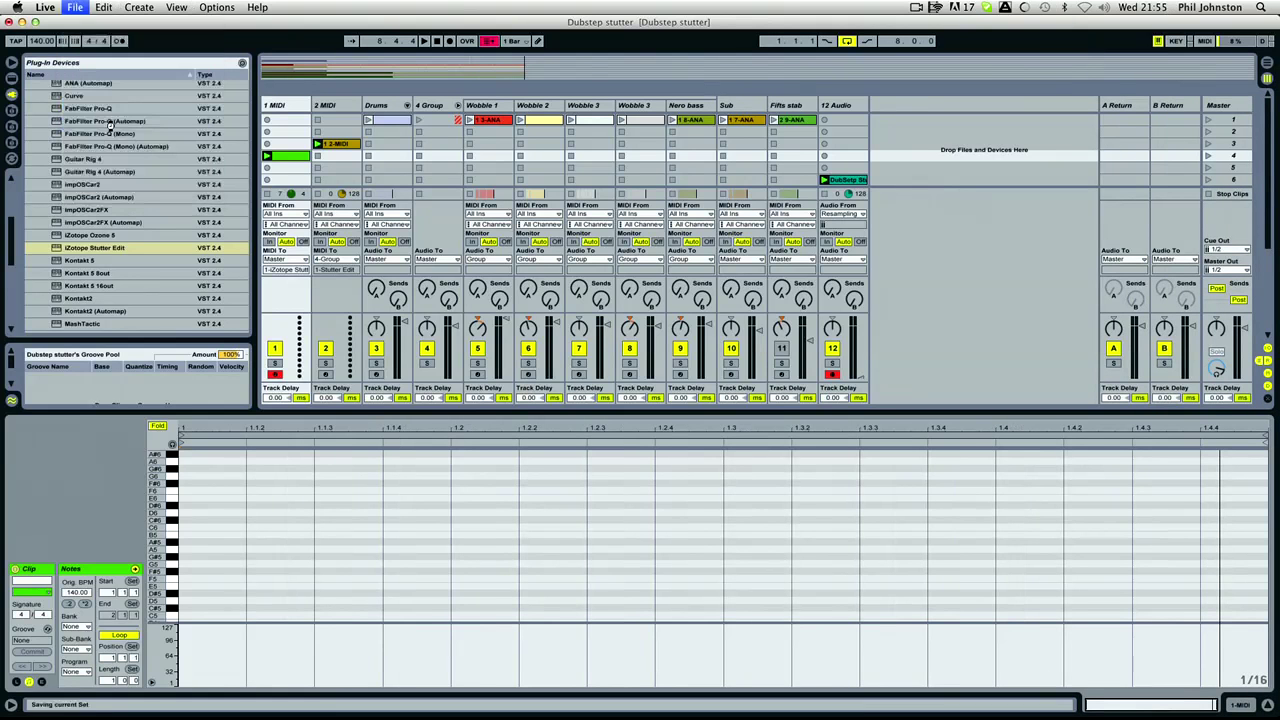
# Step: Quit and relaunch Live, and reopen the recent set Dubstep stutter.als
pyautogui.click(45, 7)
pyautogui.click(82, 131)
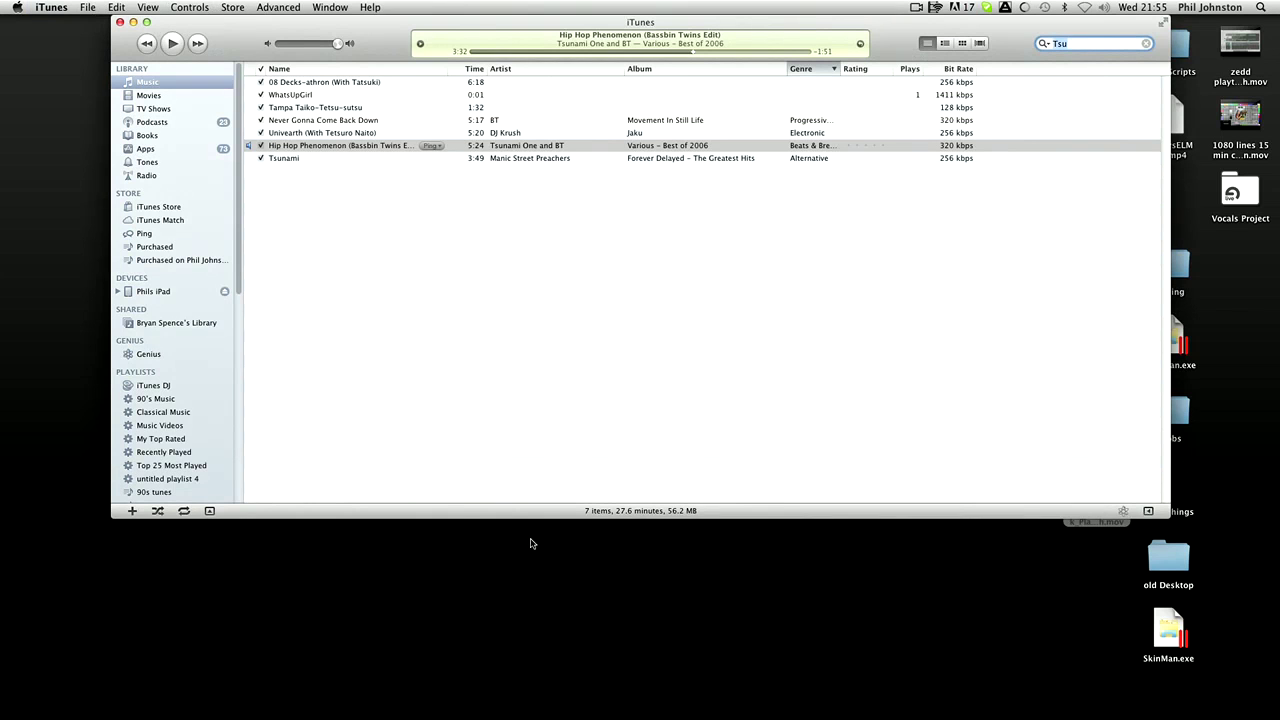
pyautogui.click(464, 702)
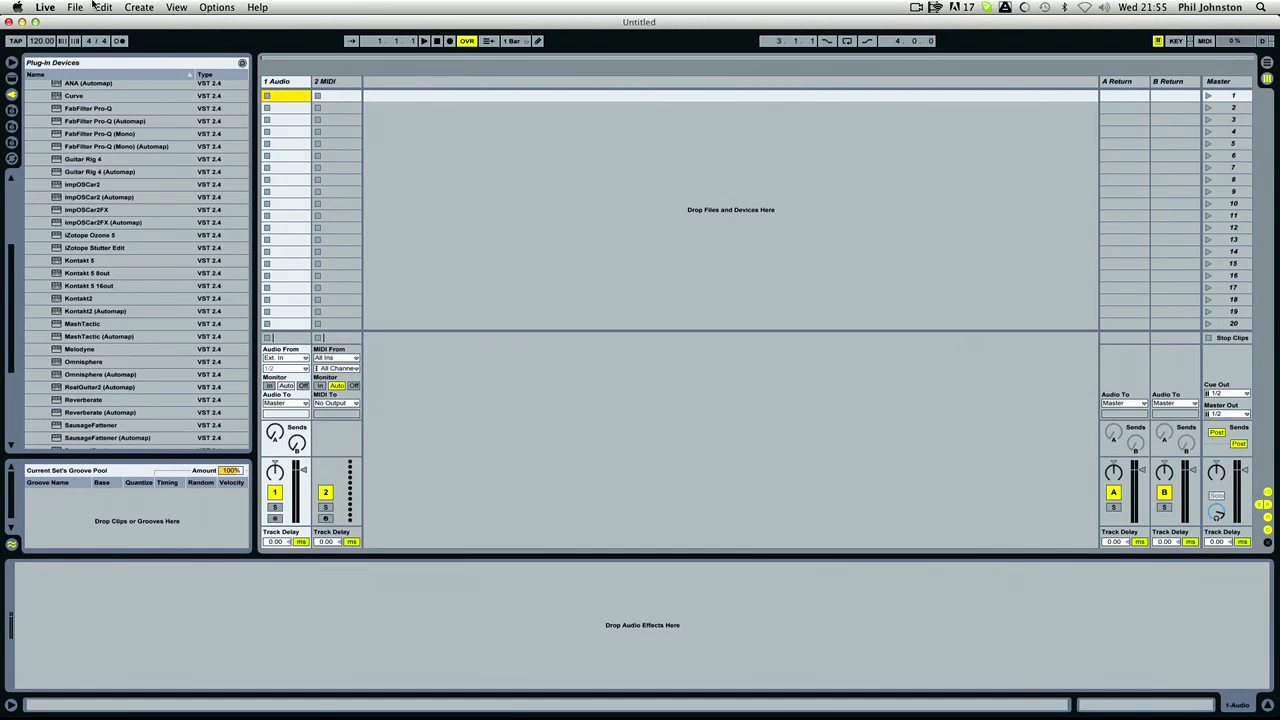
pyautogui.click(76, 7)
pyautogui.moveTo(112, 50)
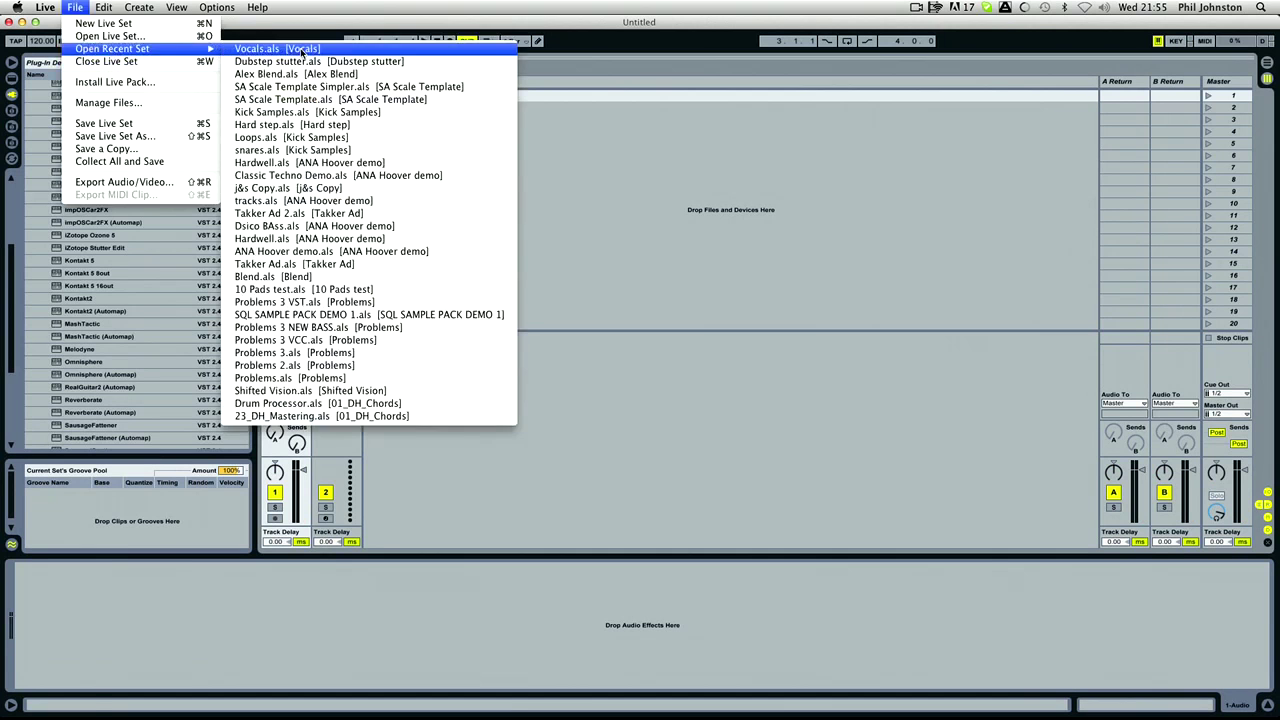
pyautogui.click(293, 61)
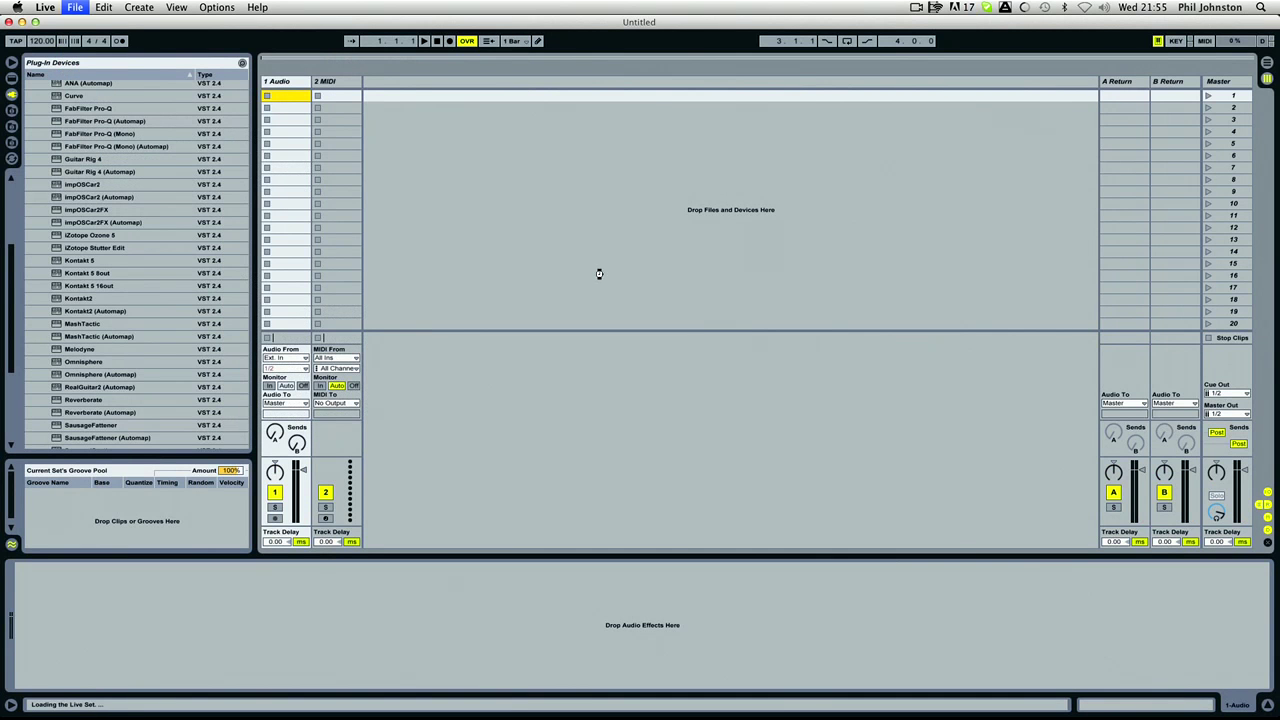